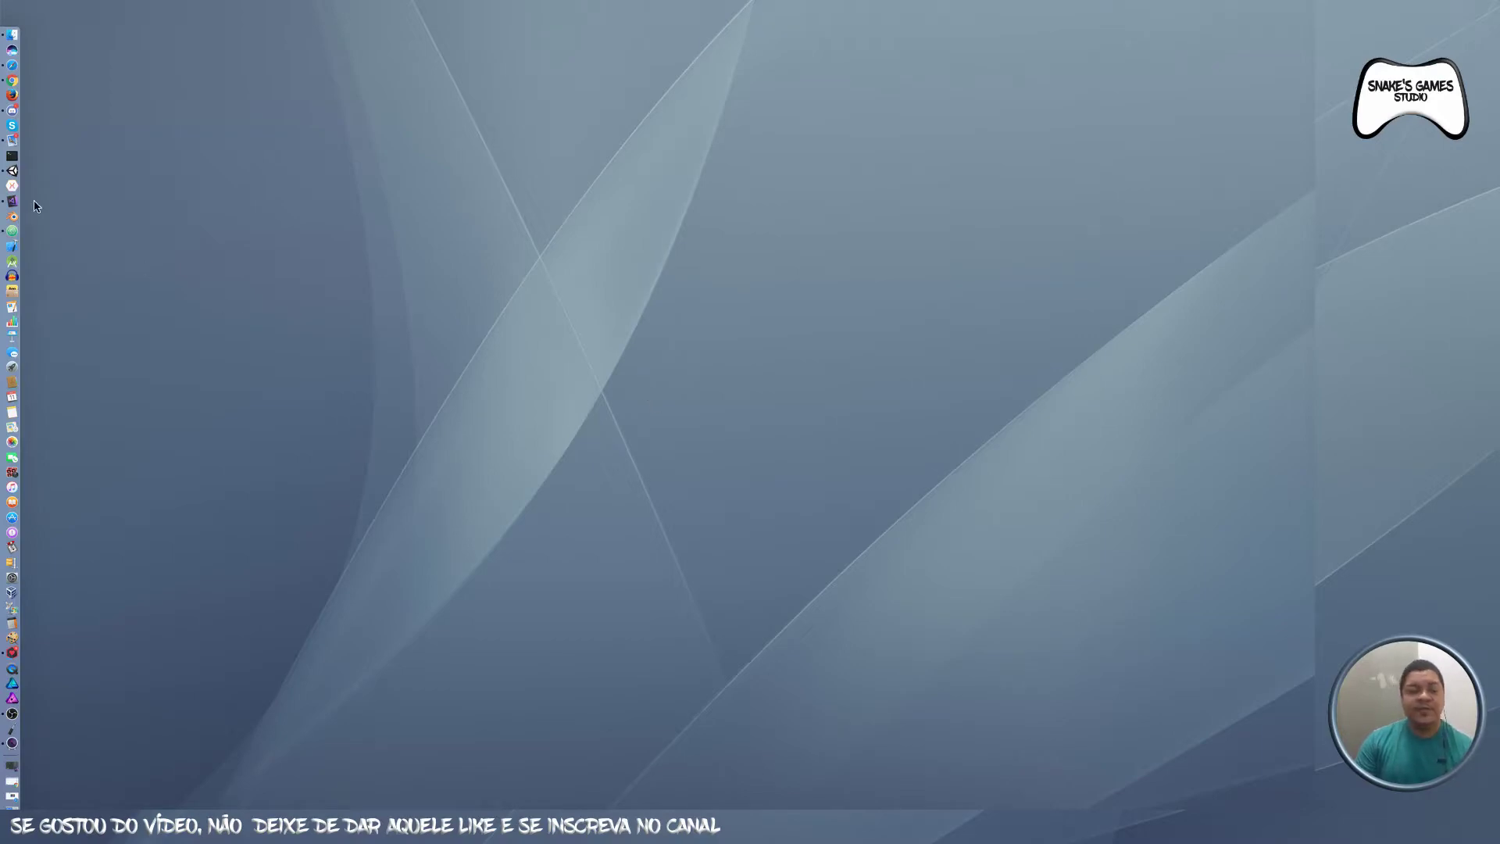
Step: Restore the minimized Unity editor window from the macOS Dock
left_click(11, 170)
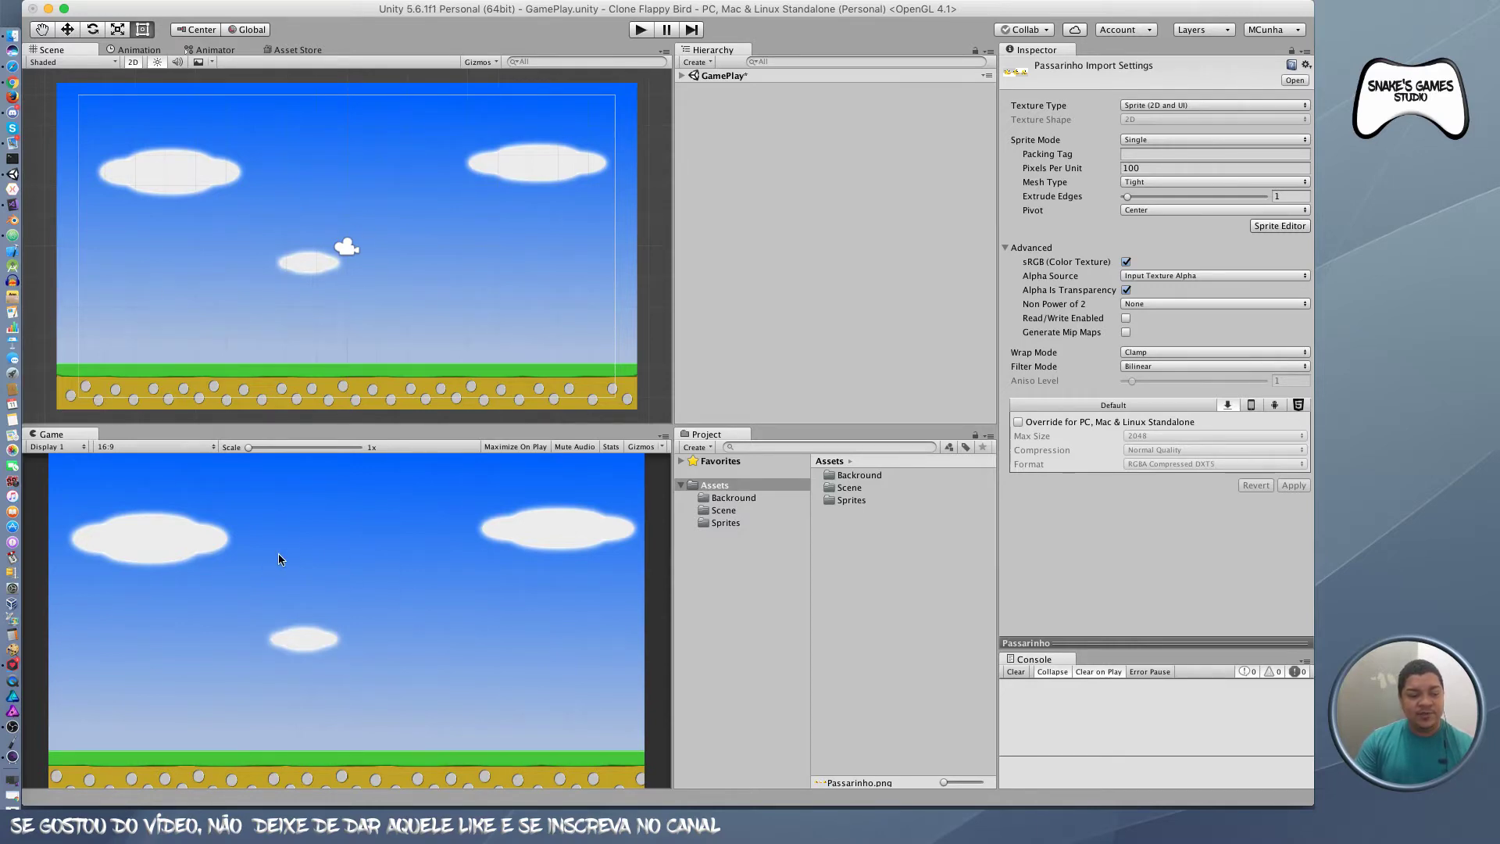
Step: Switch the editor to the 2 by 3 layout, then try 4 Split
left_click(1271, 34)
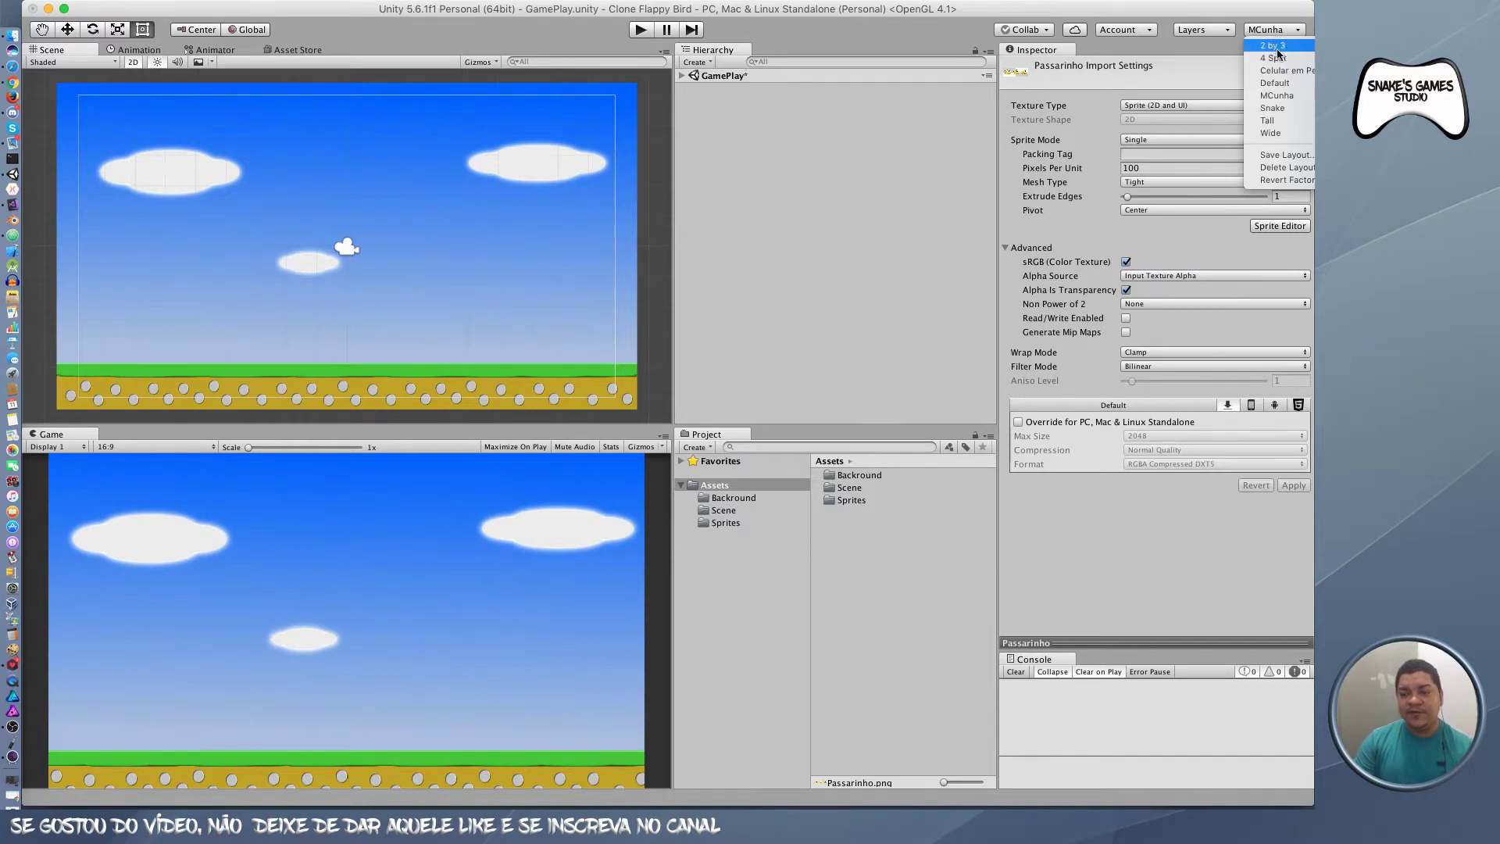
left_click(1282, 49)
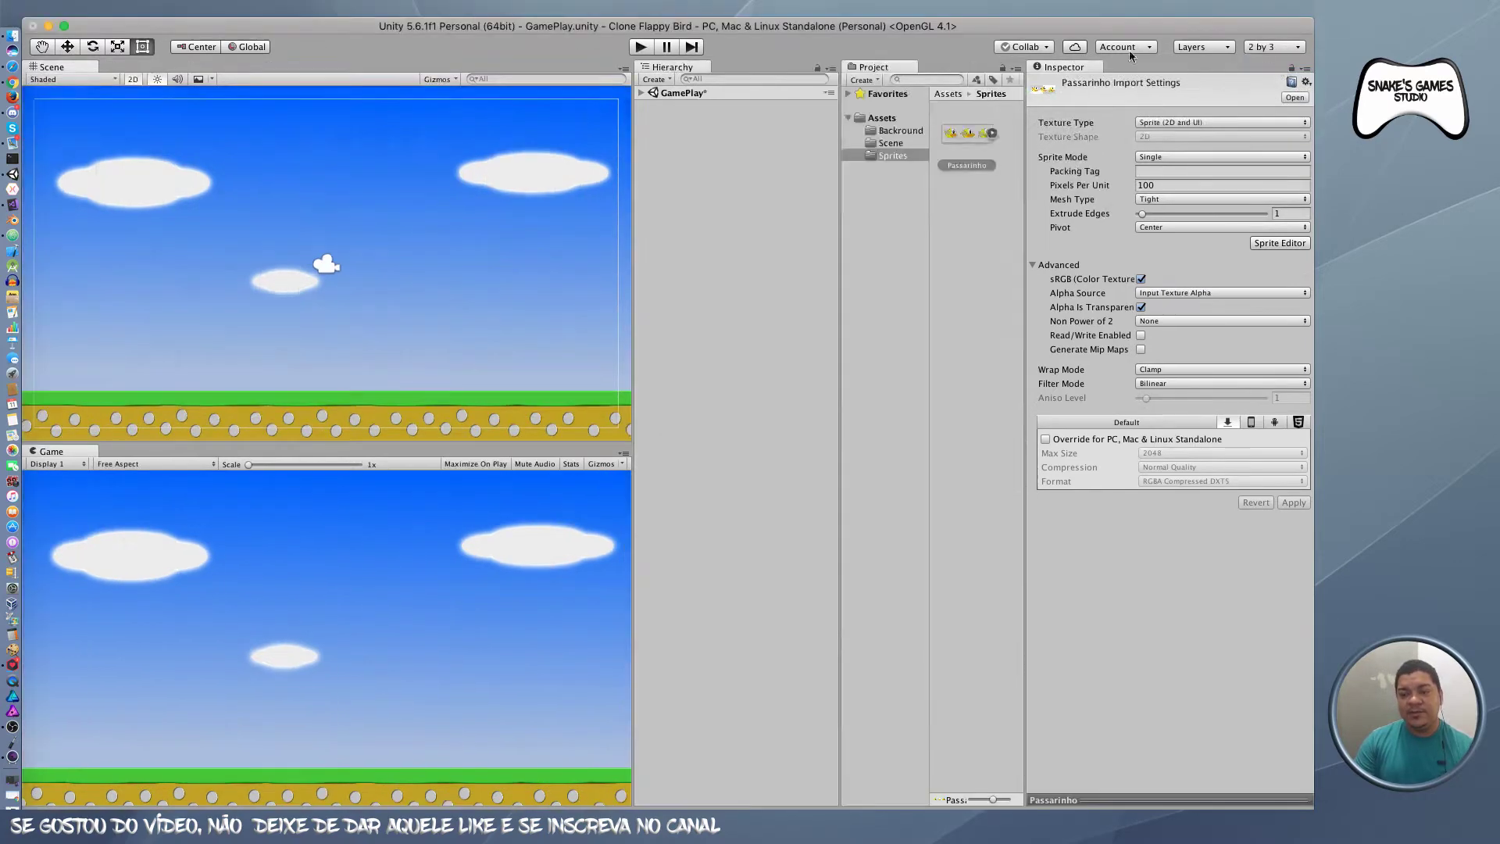
left_click_drag(918, 35, 920, 18)
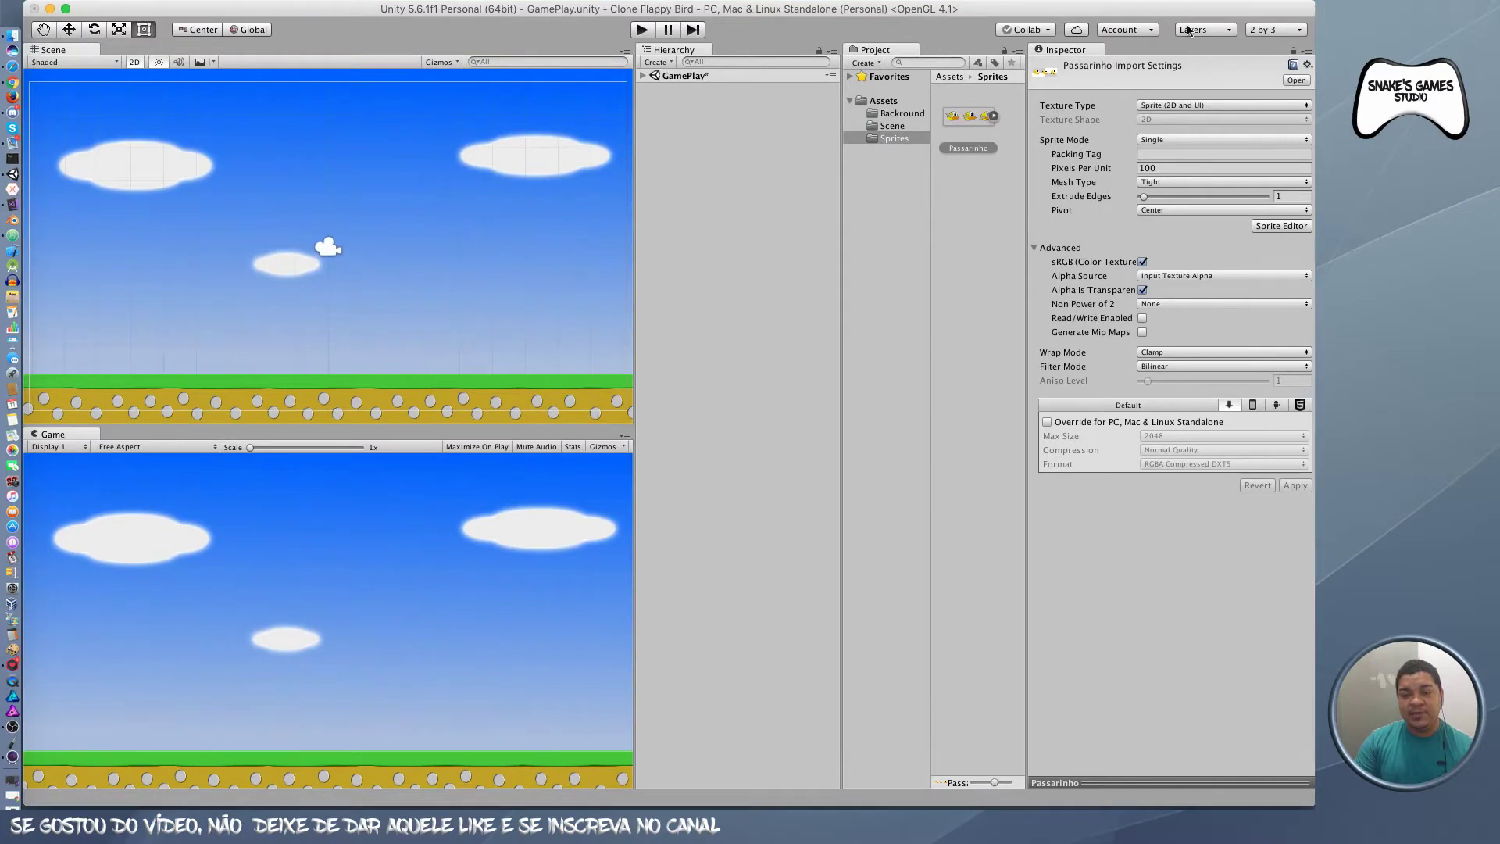
left_click(1289, 35)
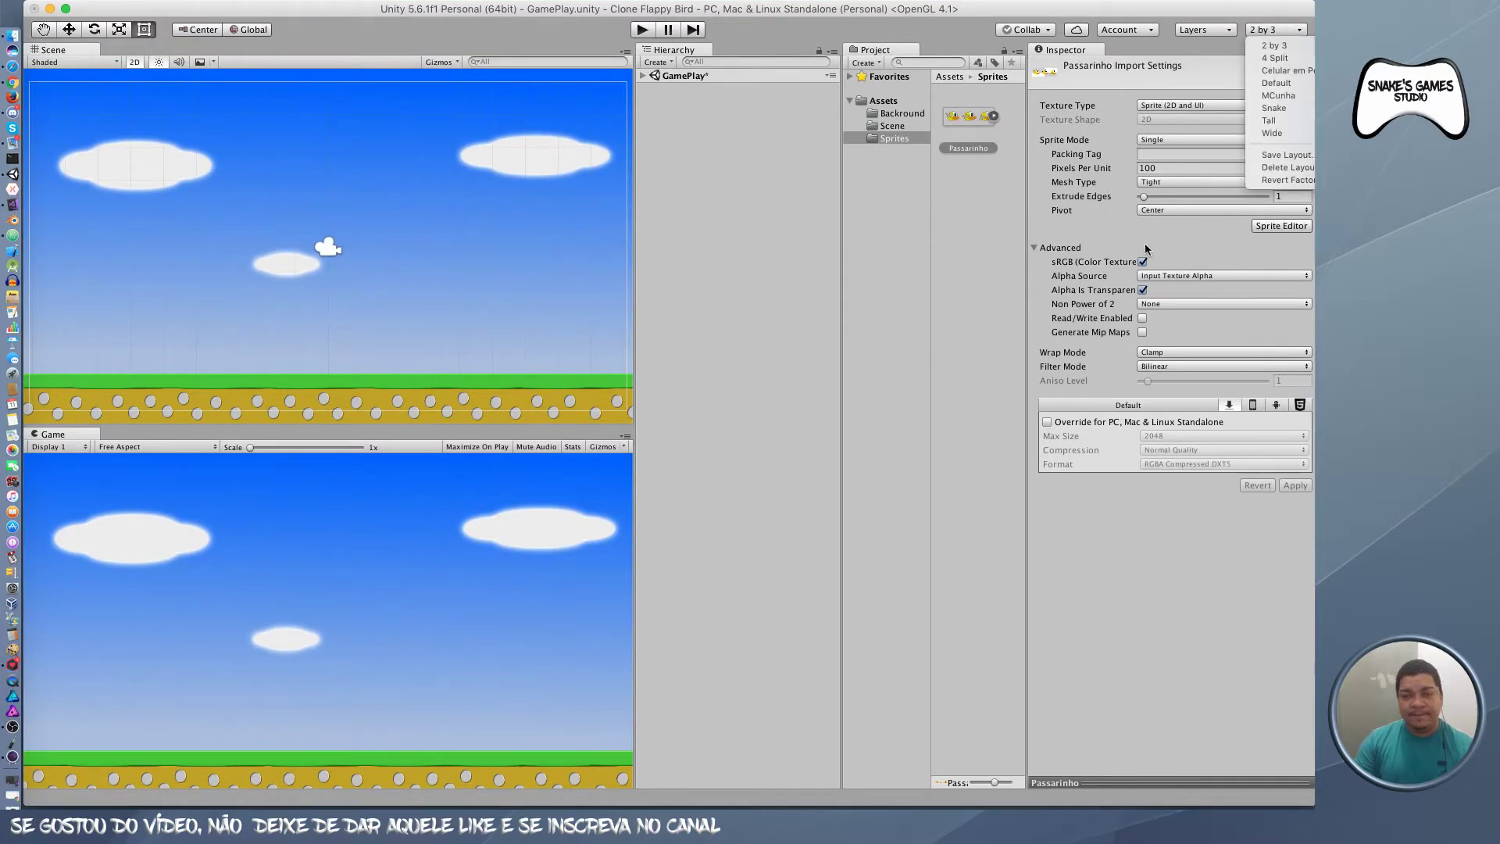
key("Escape")
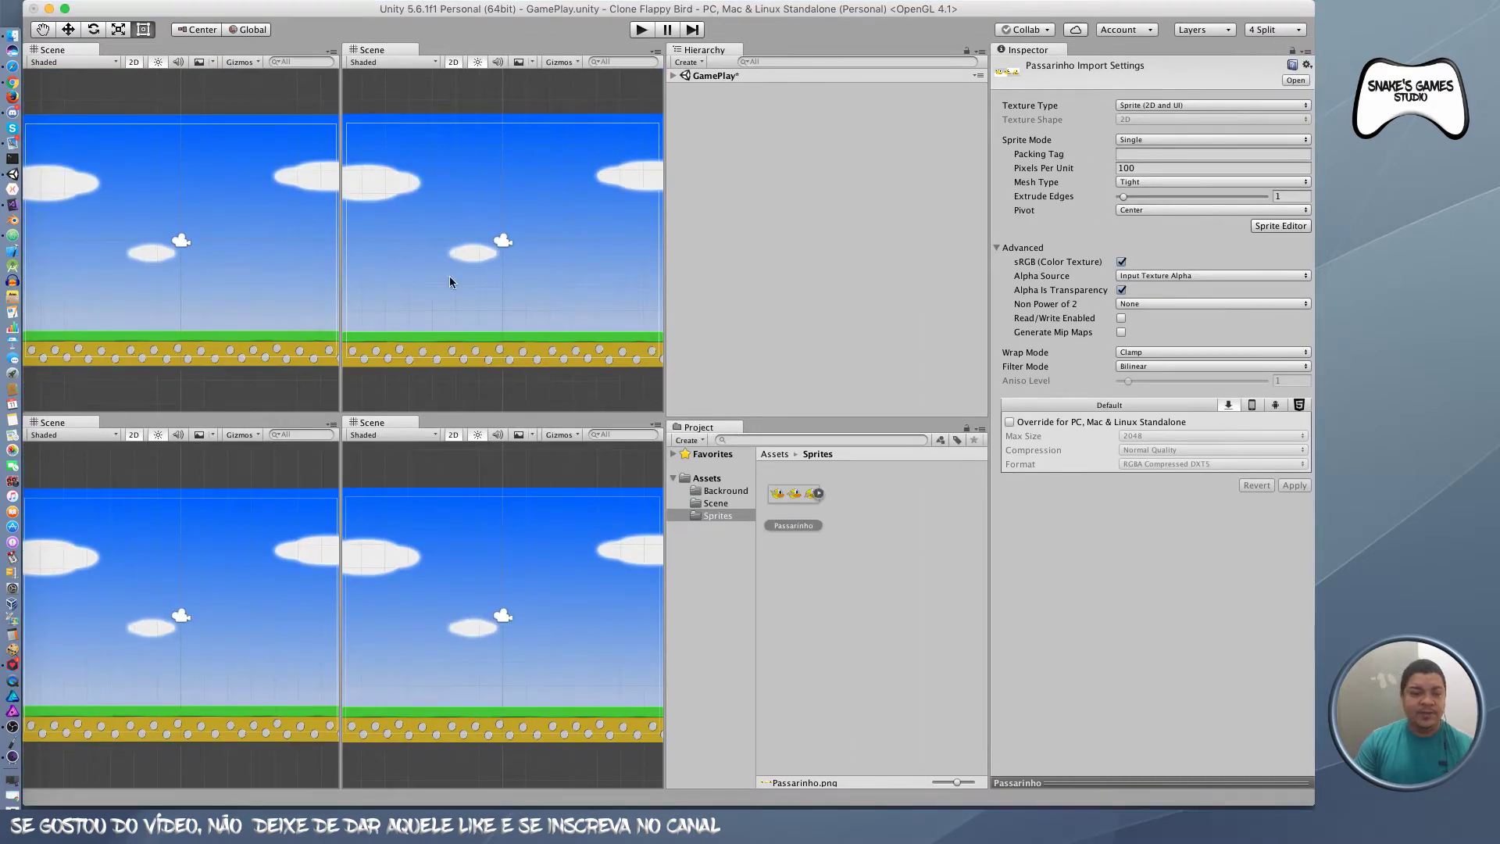
Step: Switch the editor to the Default layout, then to Tall
left_click(1273, 31)
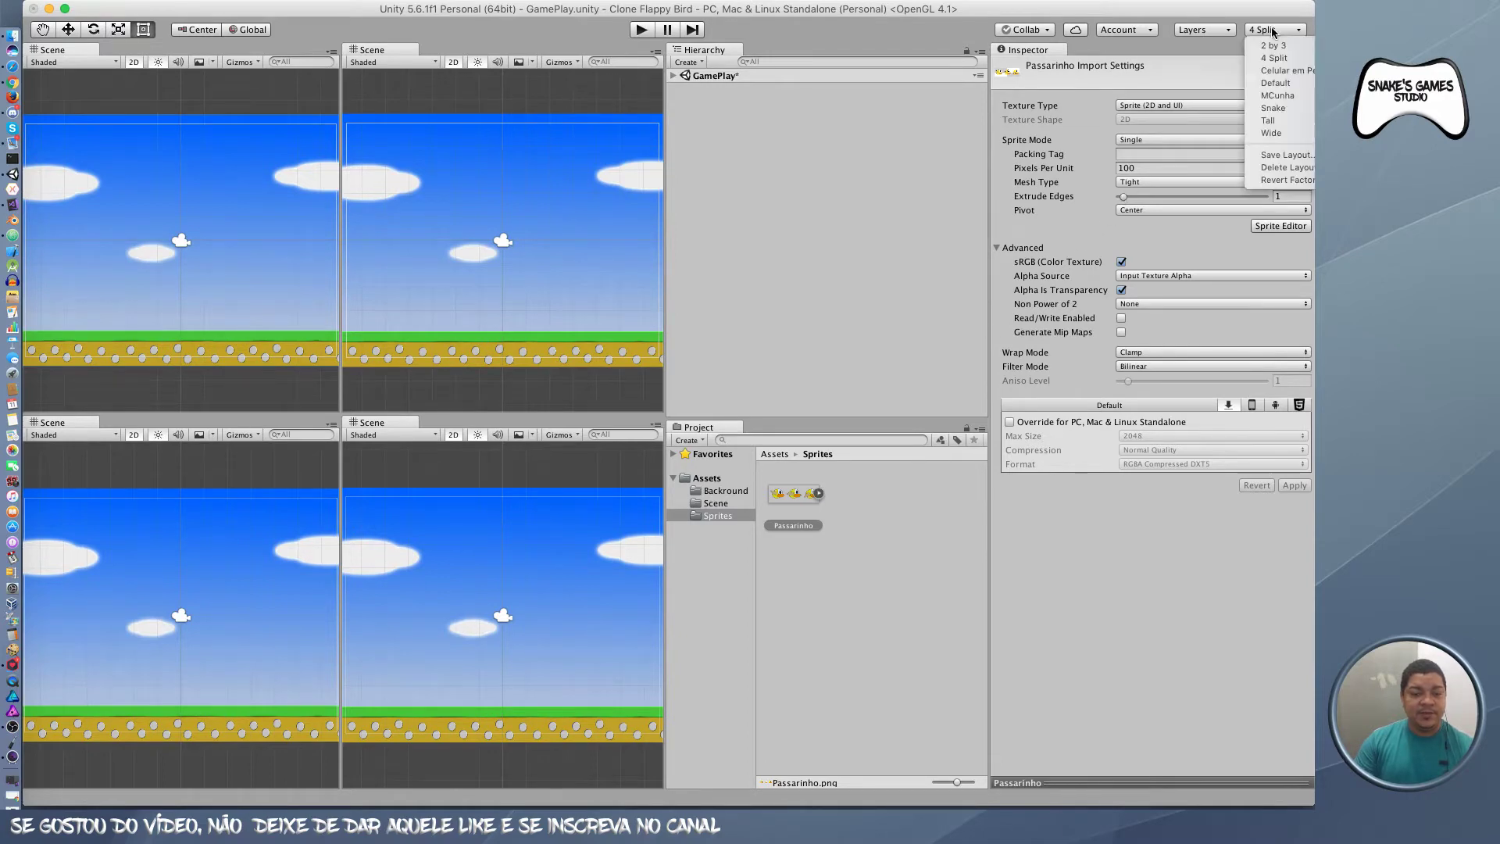
left_click(1275, 83)
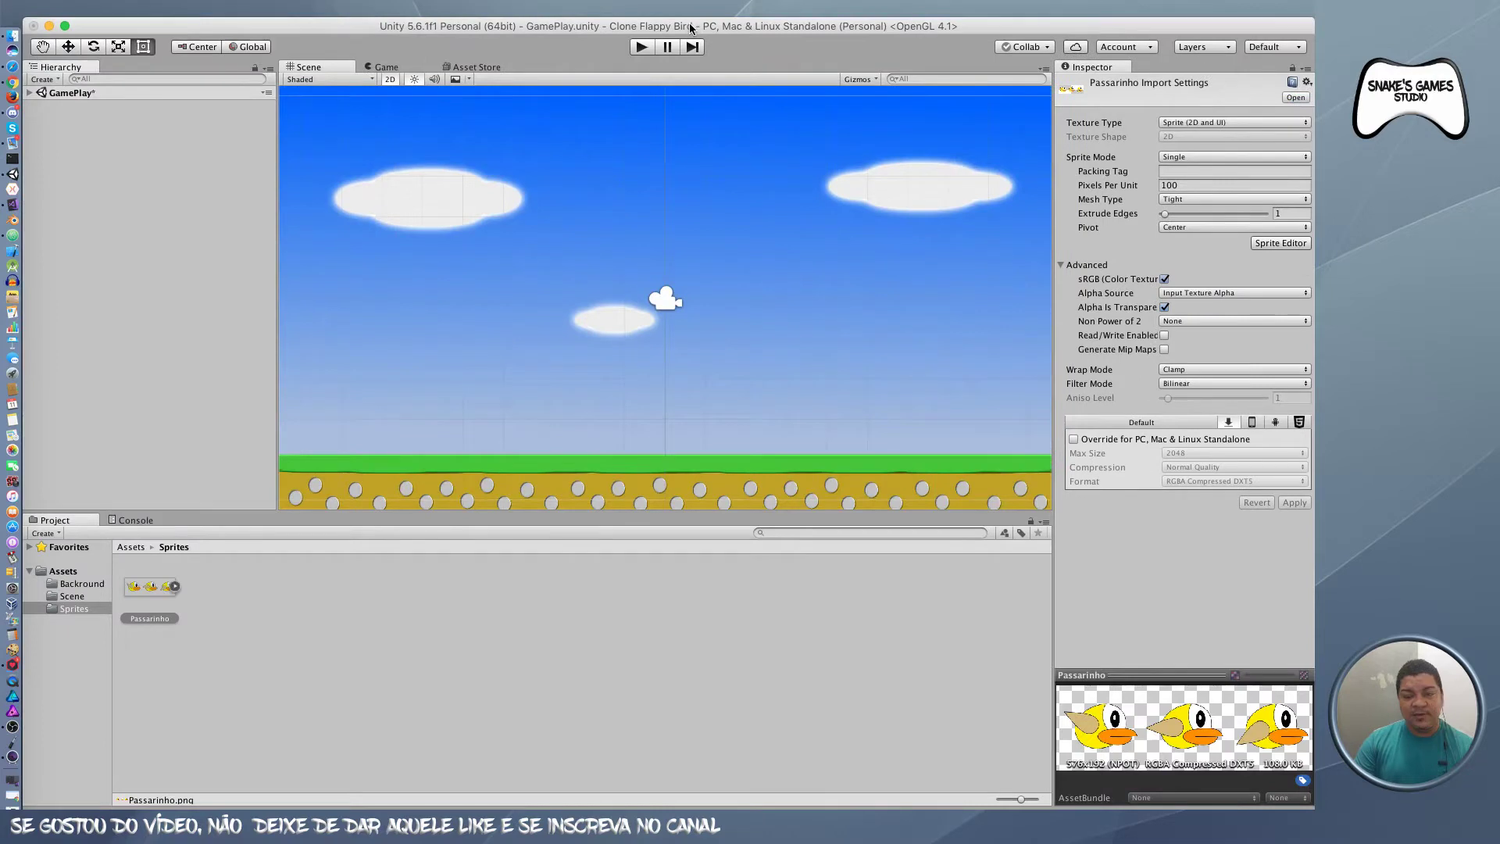
left_click_drag(690, 28, 689, 11)
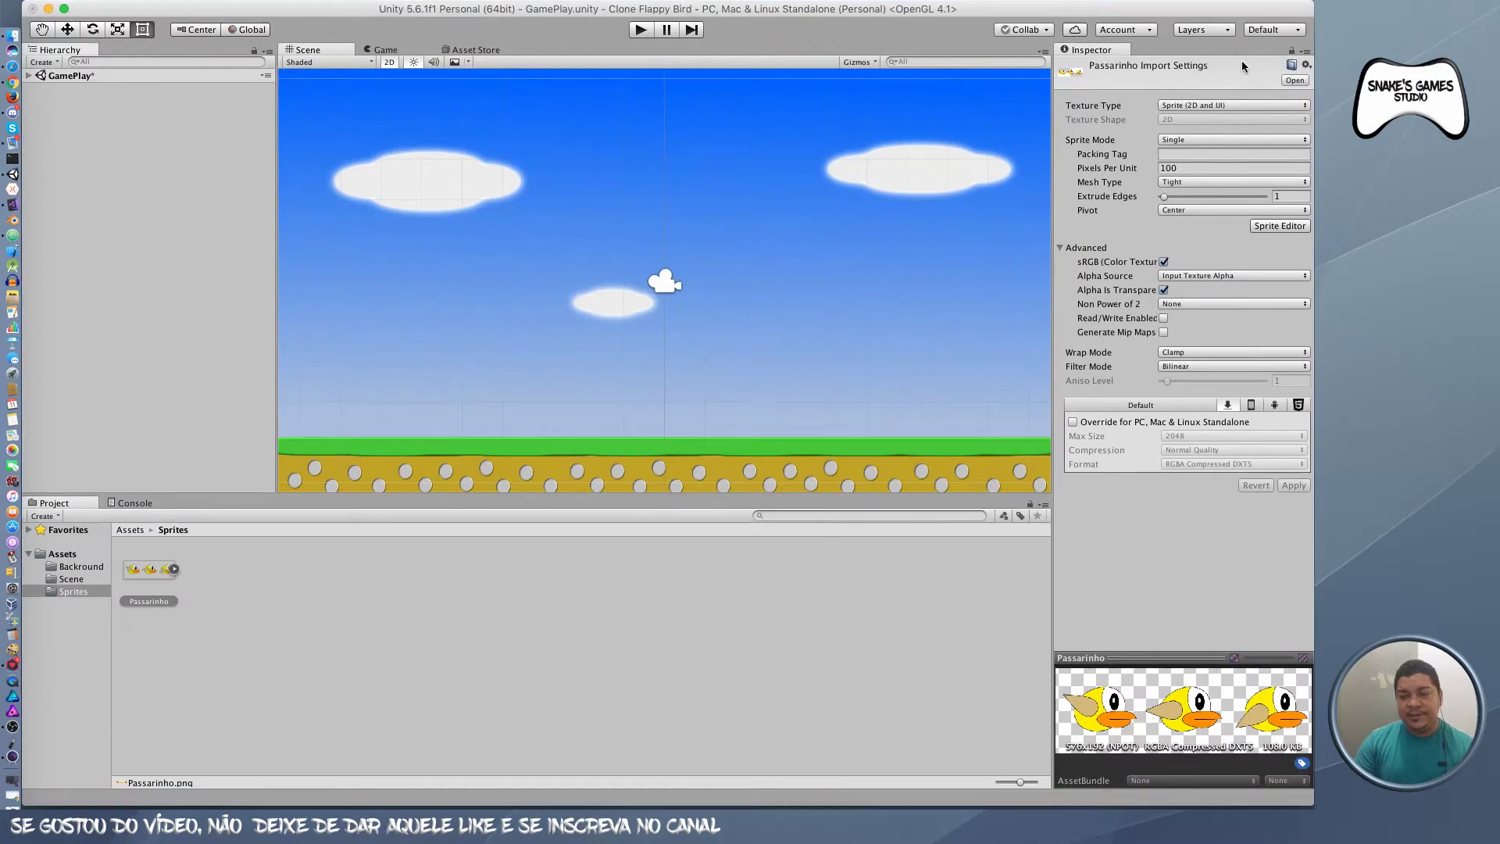
left_click(1272, 30)
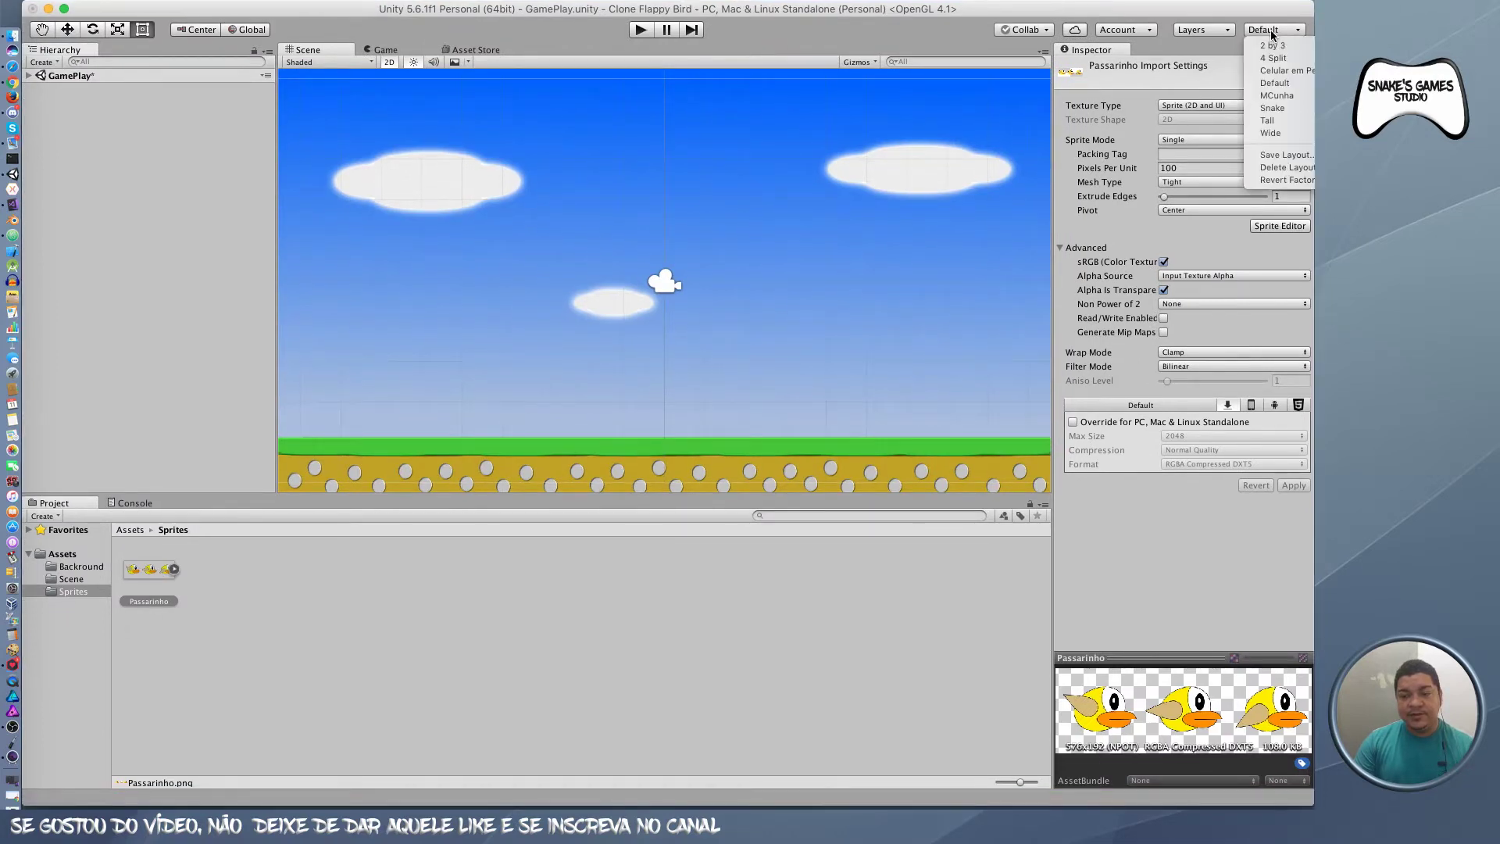
left_click(1289, 122)
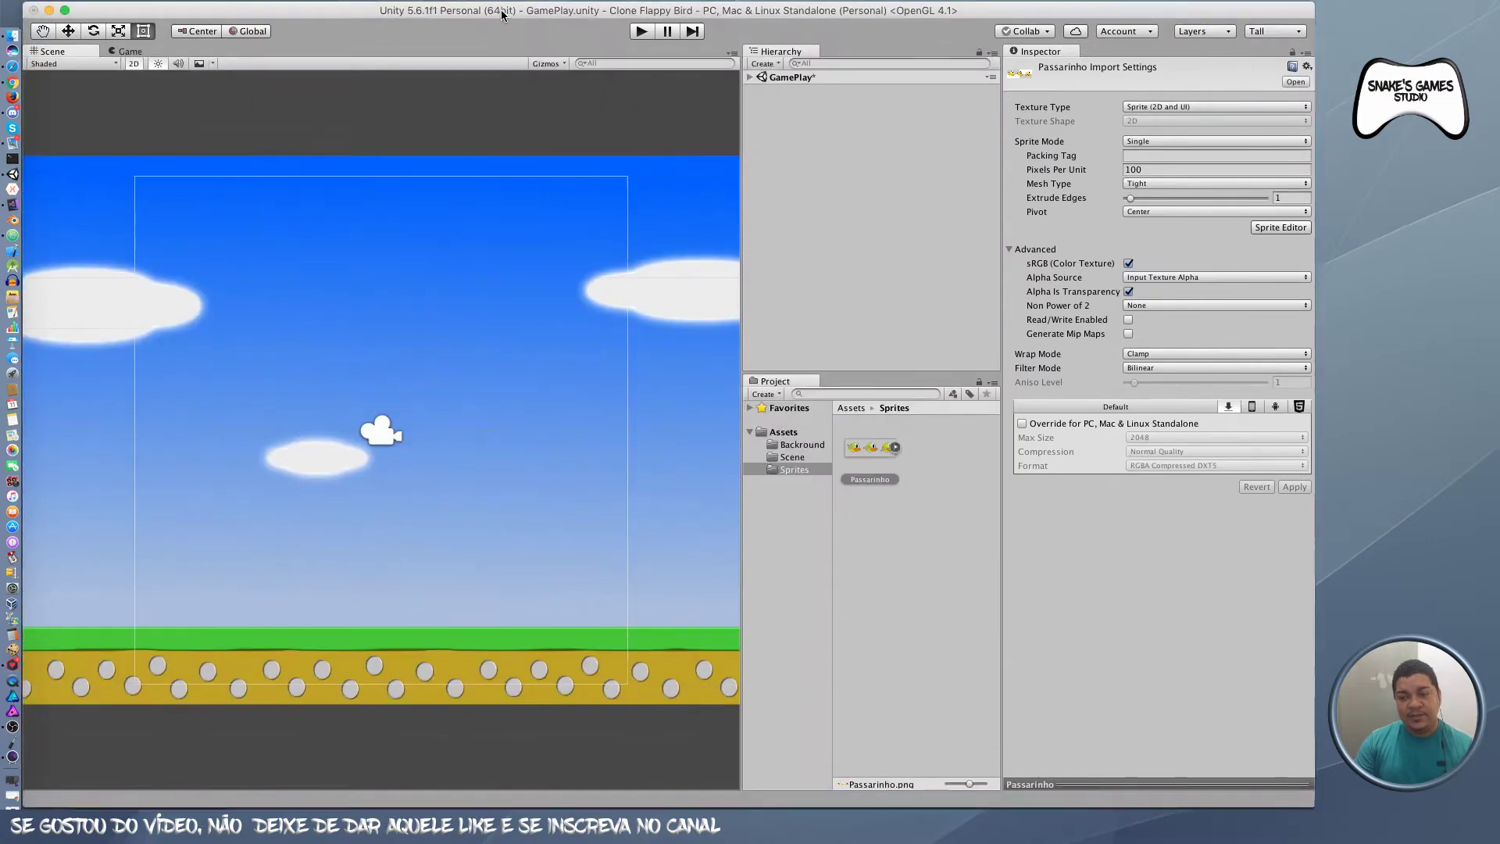
Step: Preview the Wide layout, then the MCunha layout
left_click_drag(500, 26, 504, 11)
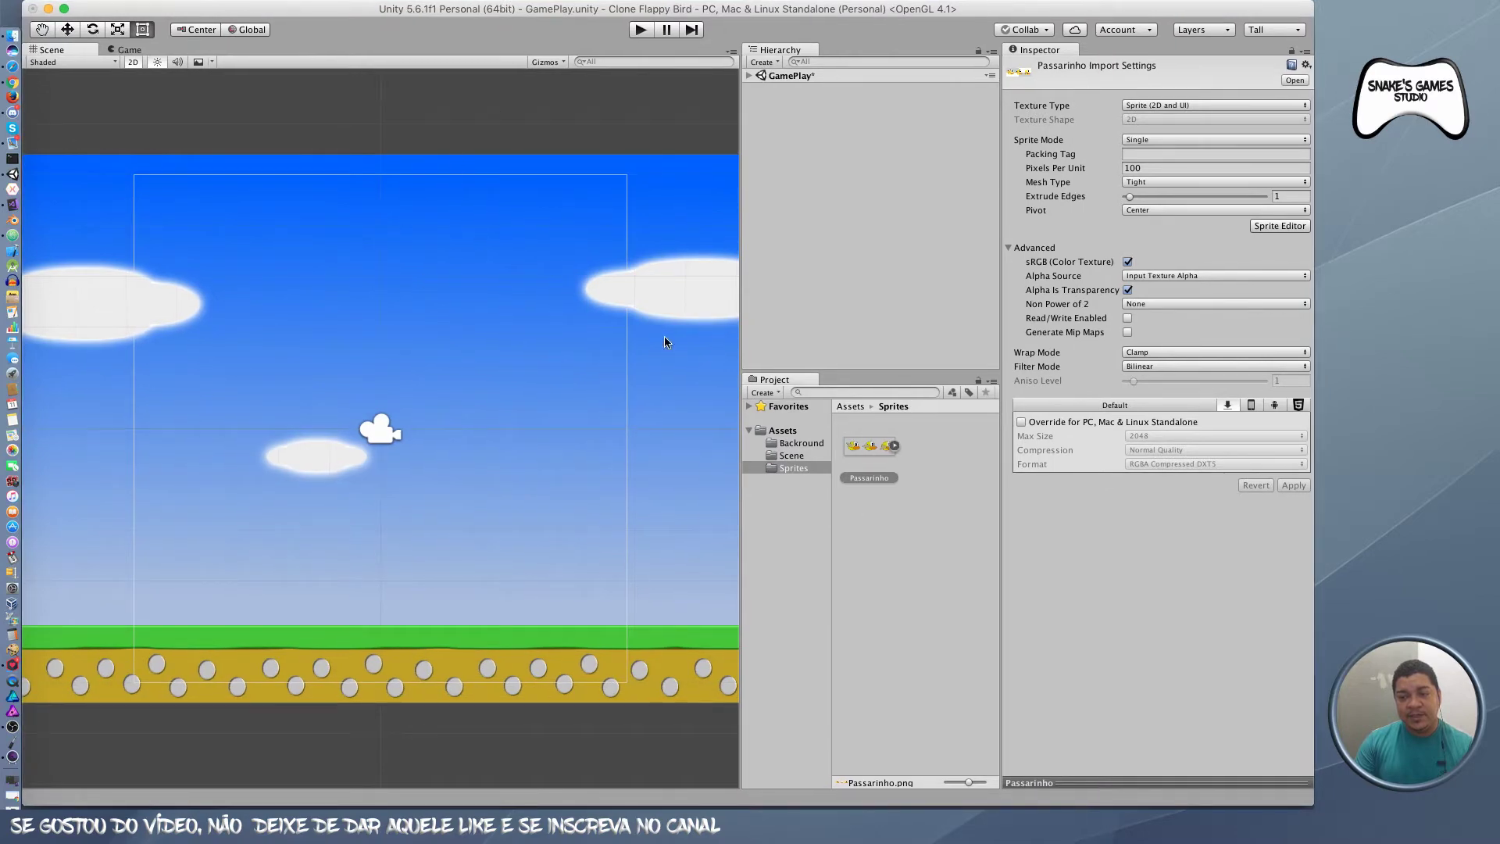
left_click(1281, 30)
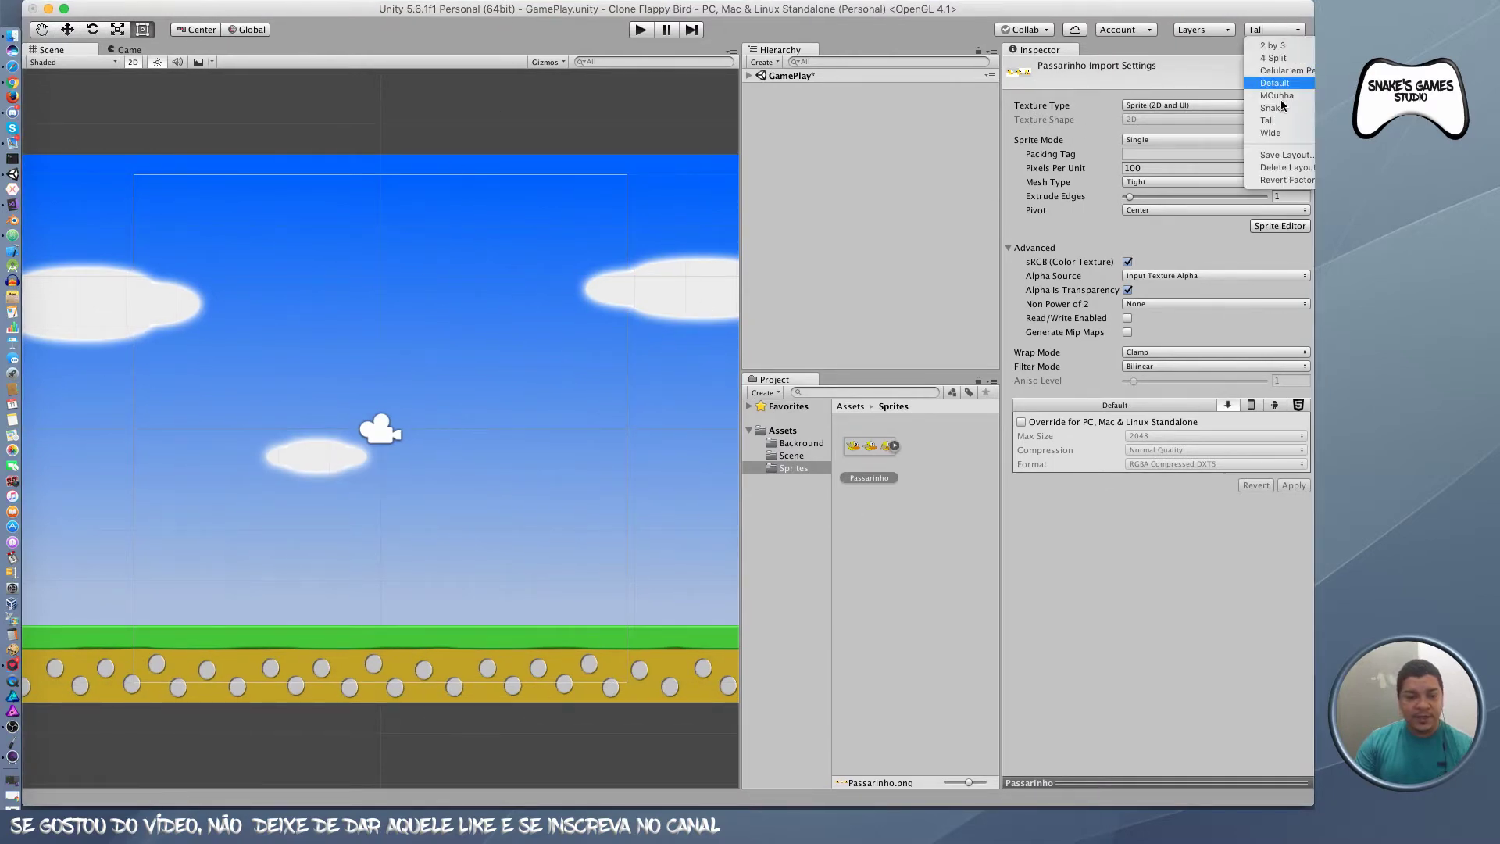
left_click(1285, 135)
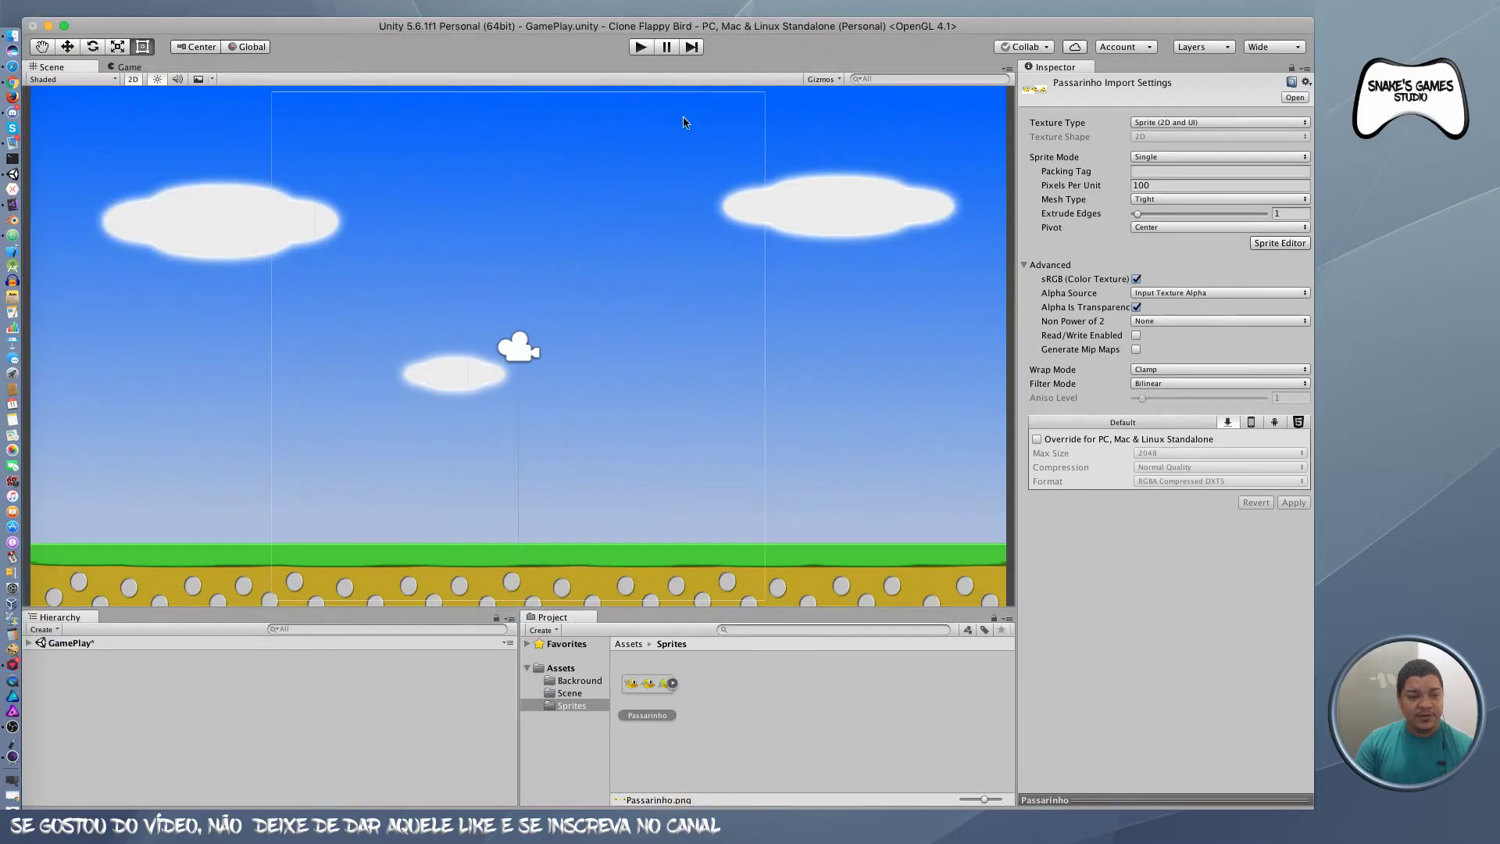
left_click_drag(668, 23, 668, 4)
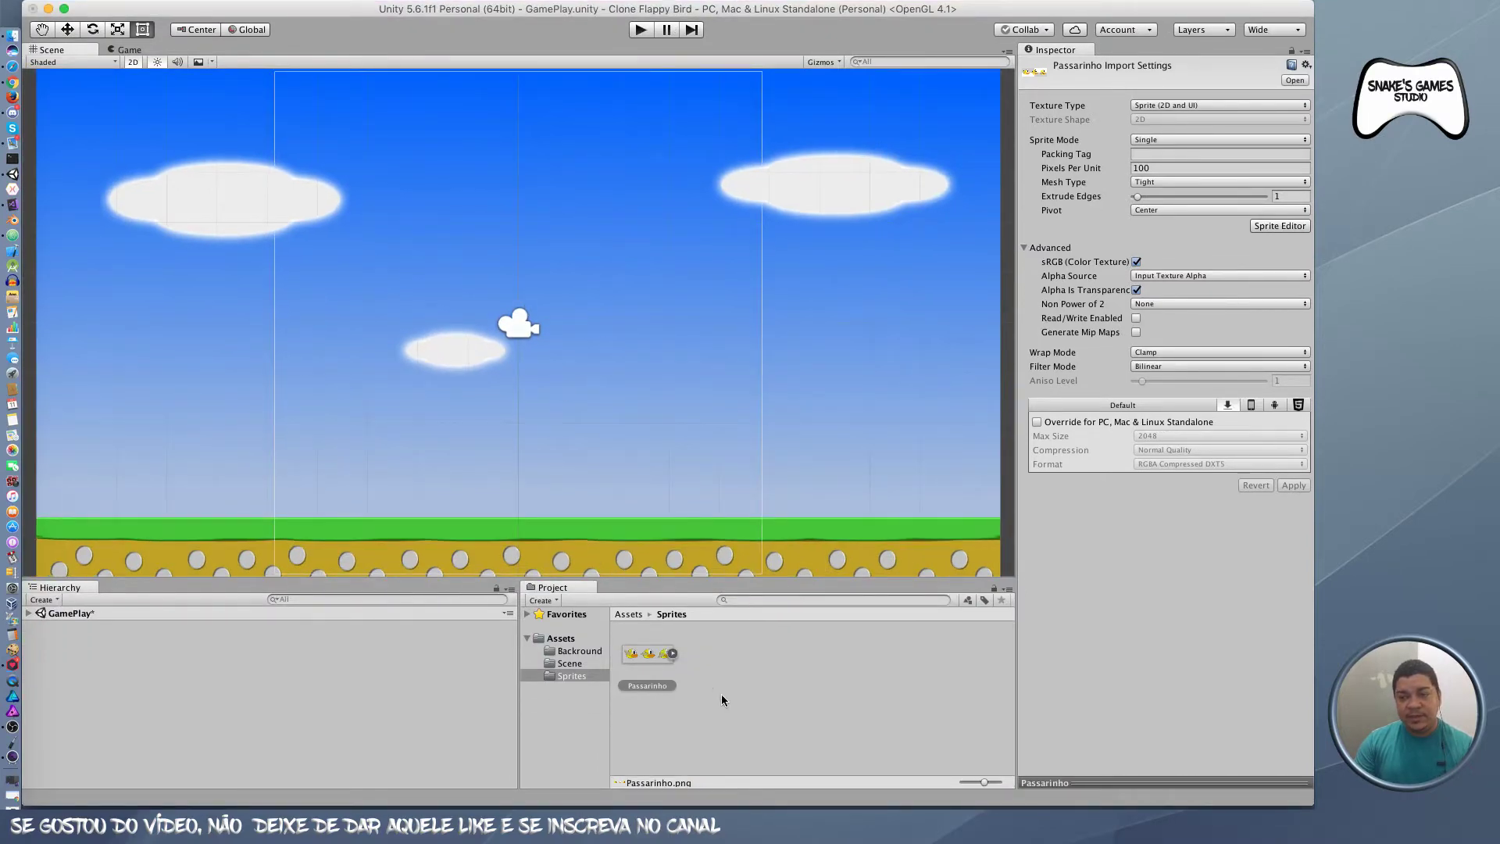
left_click(1265, 32)
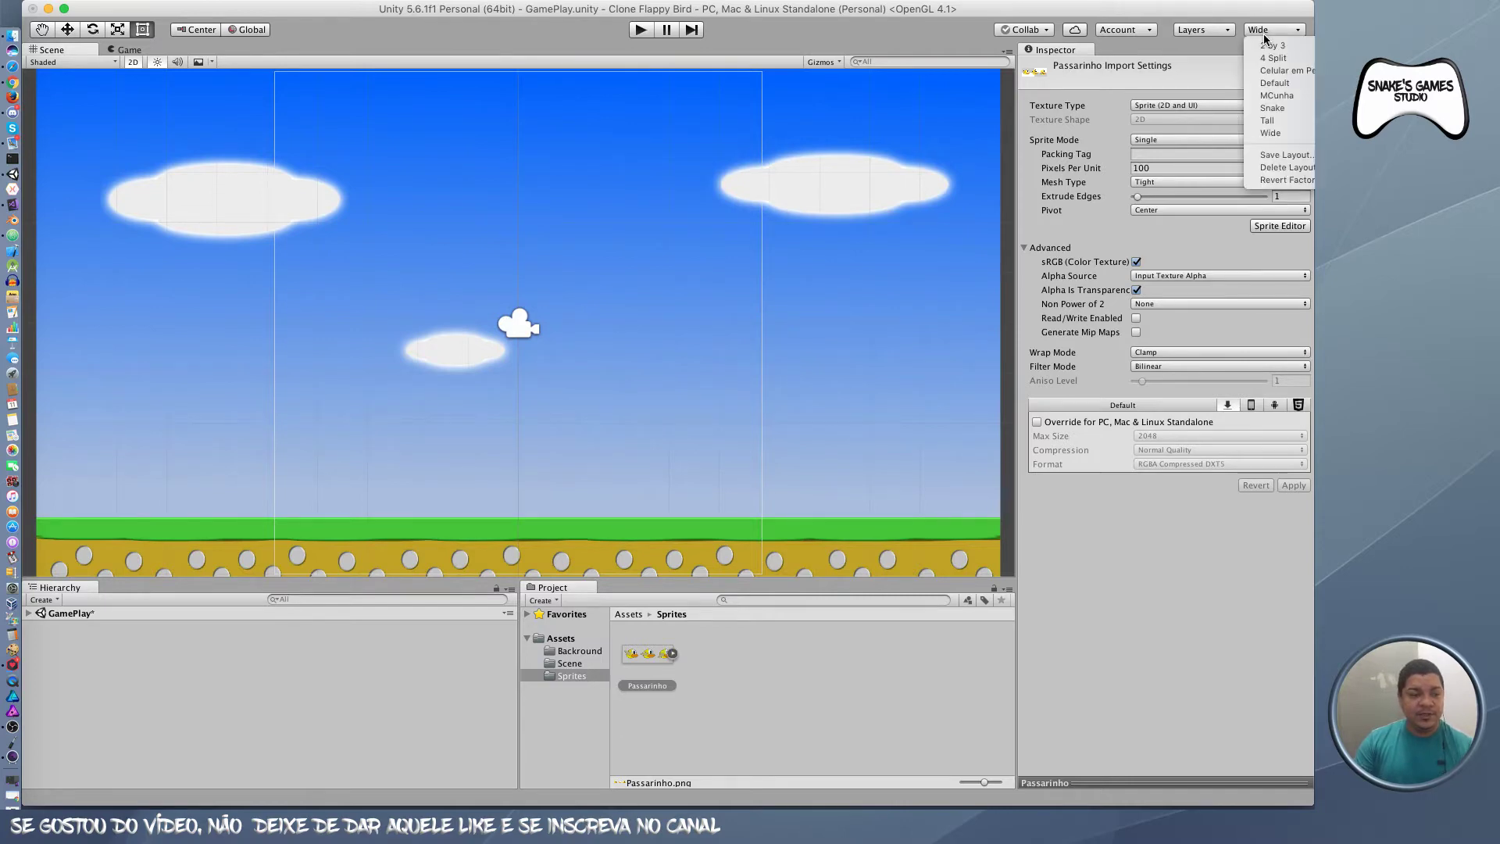
left_click(1281, 95)
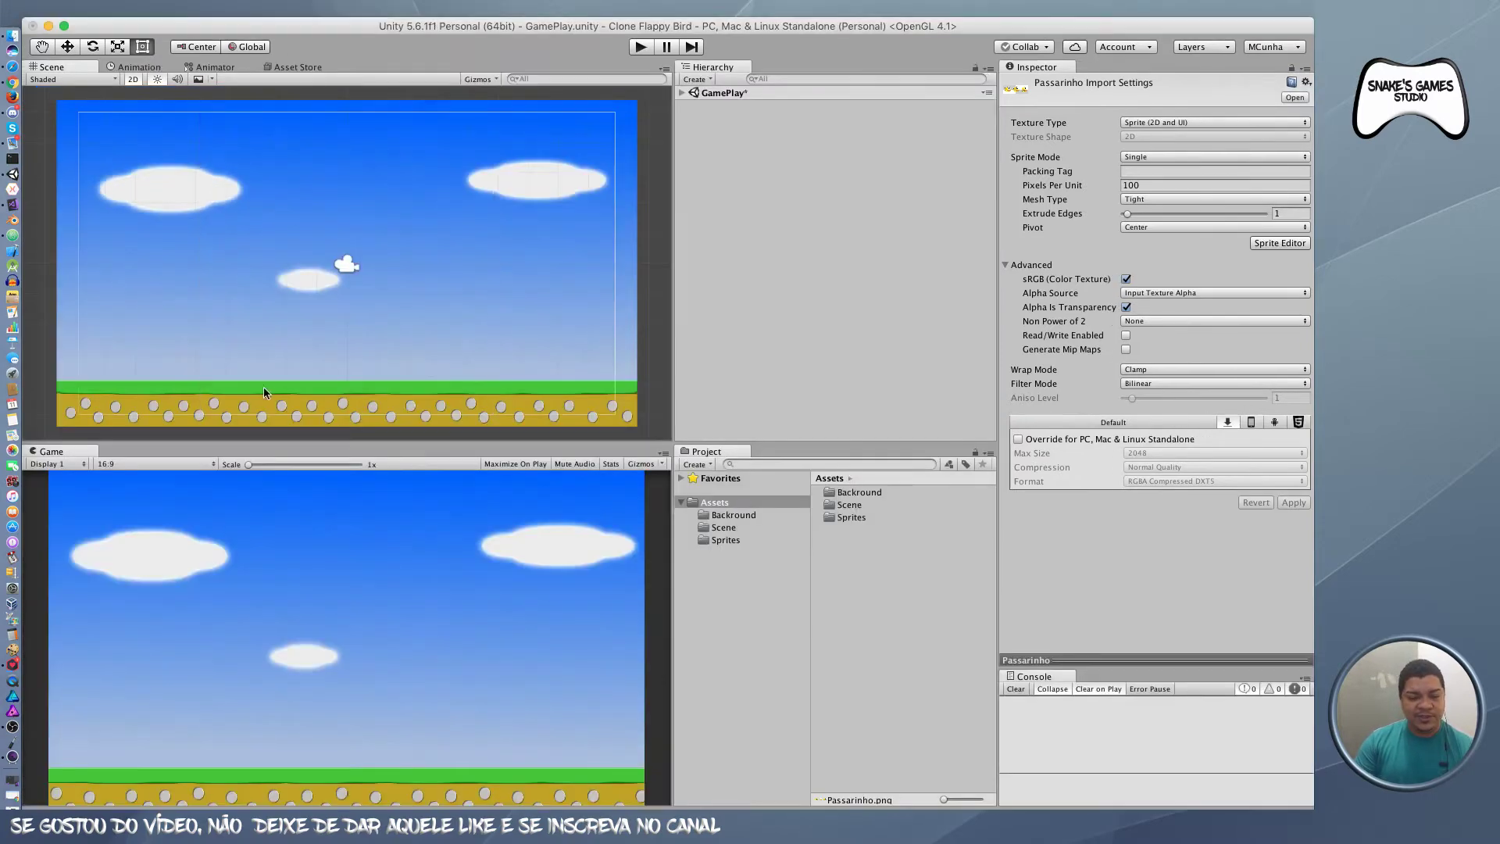
Step: Preview the Celular em Pé phone layout, then return to Default
left_click_drag(398, 32, 399, 16)
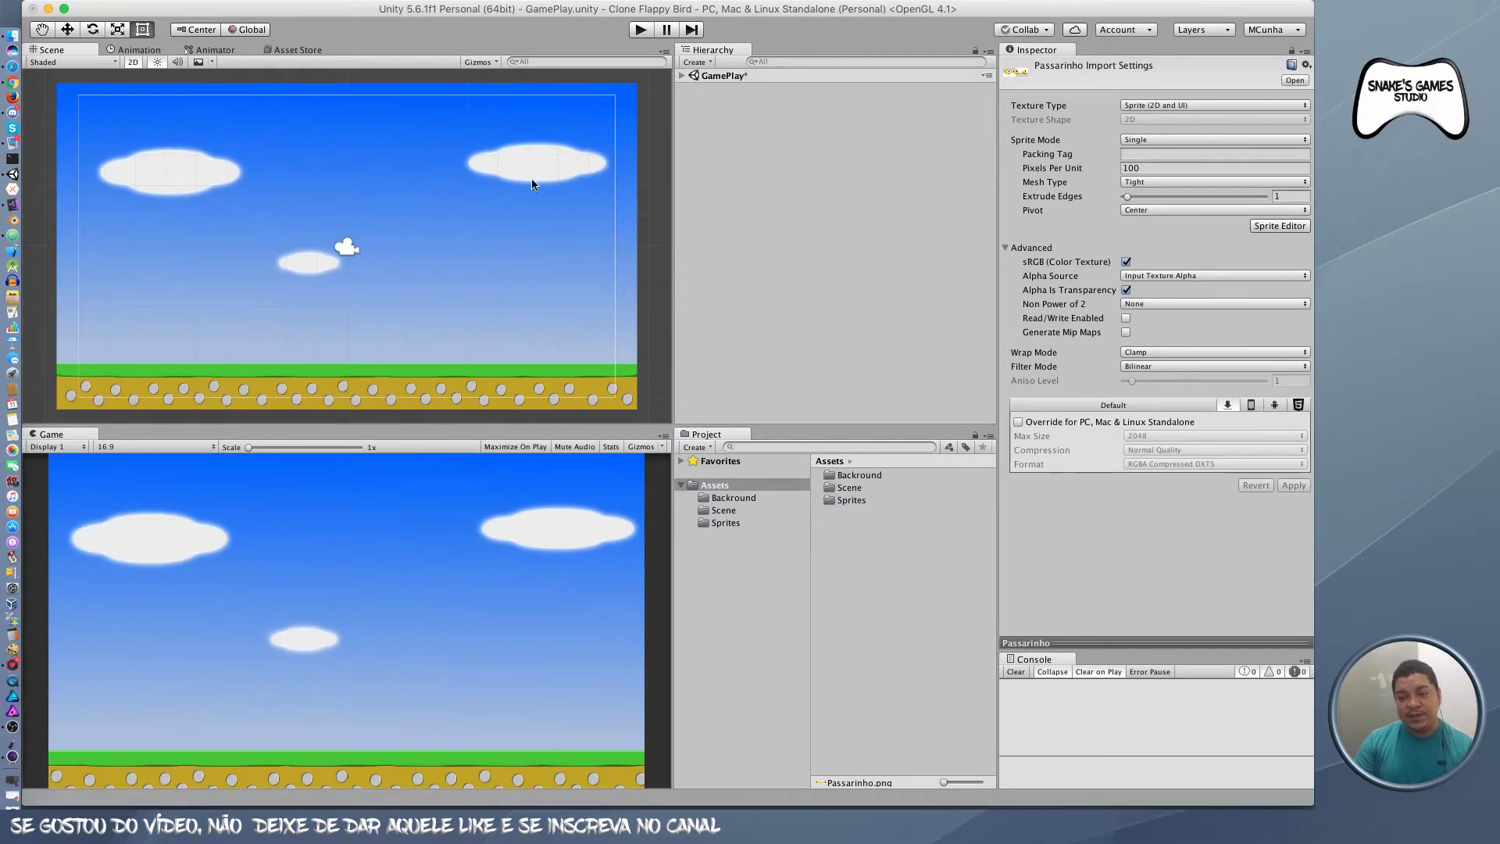
left_click(1283, 29)
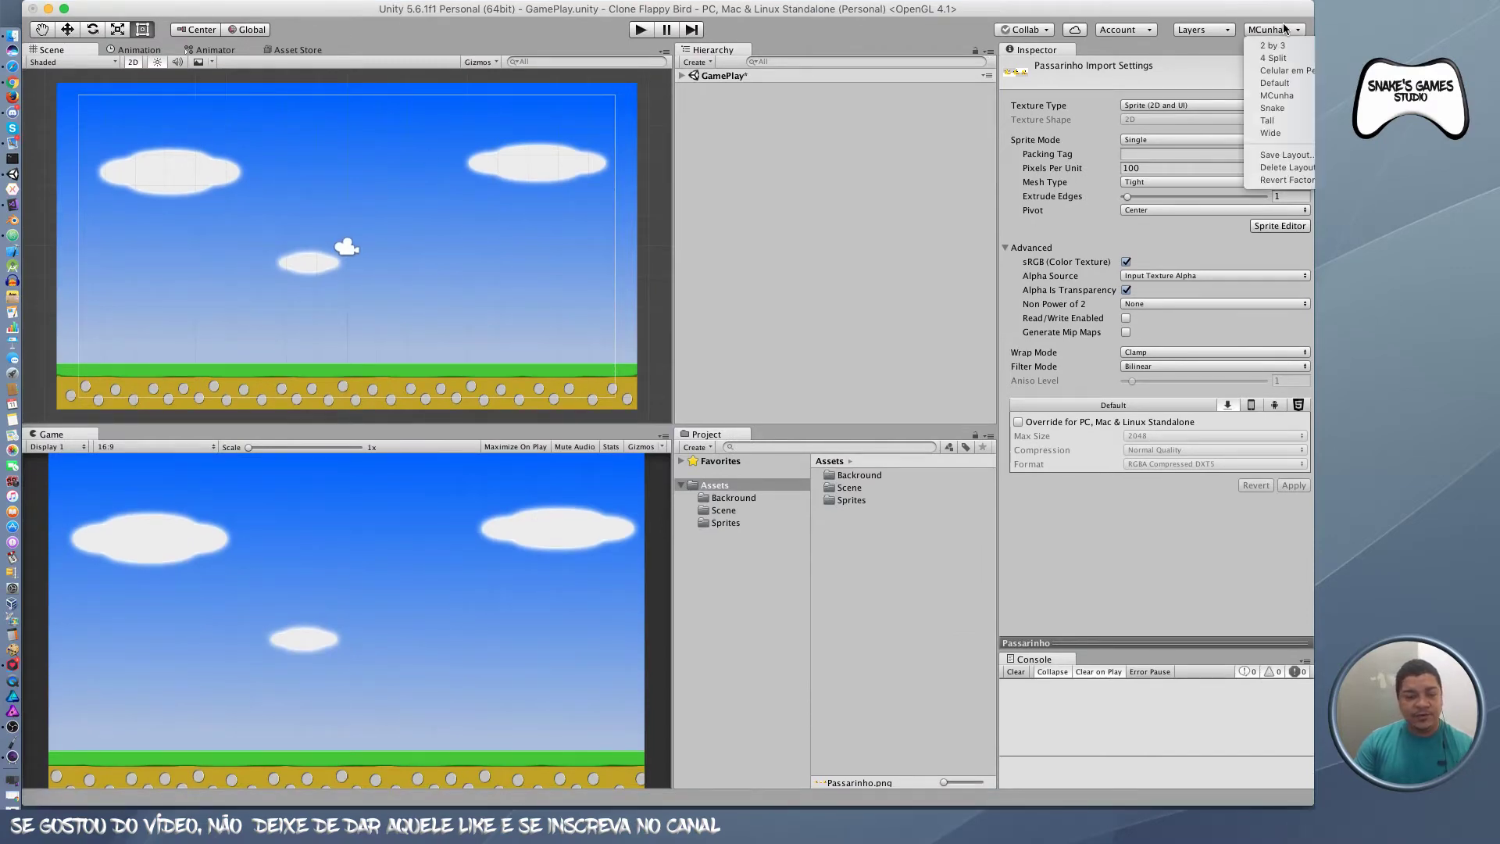
left_click(1284, 71)
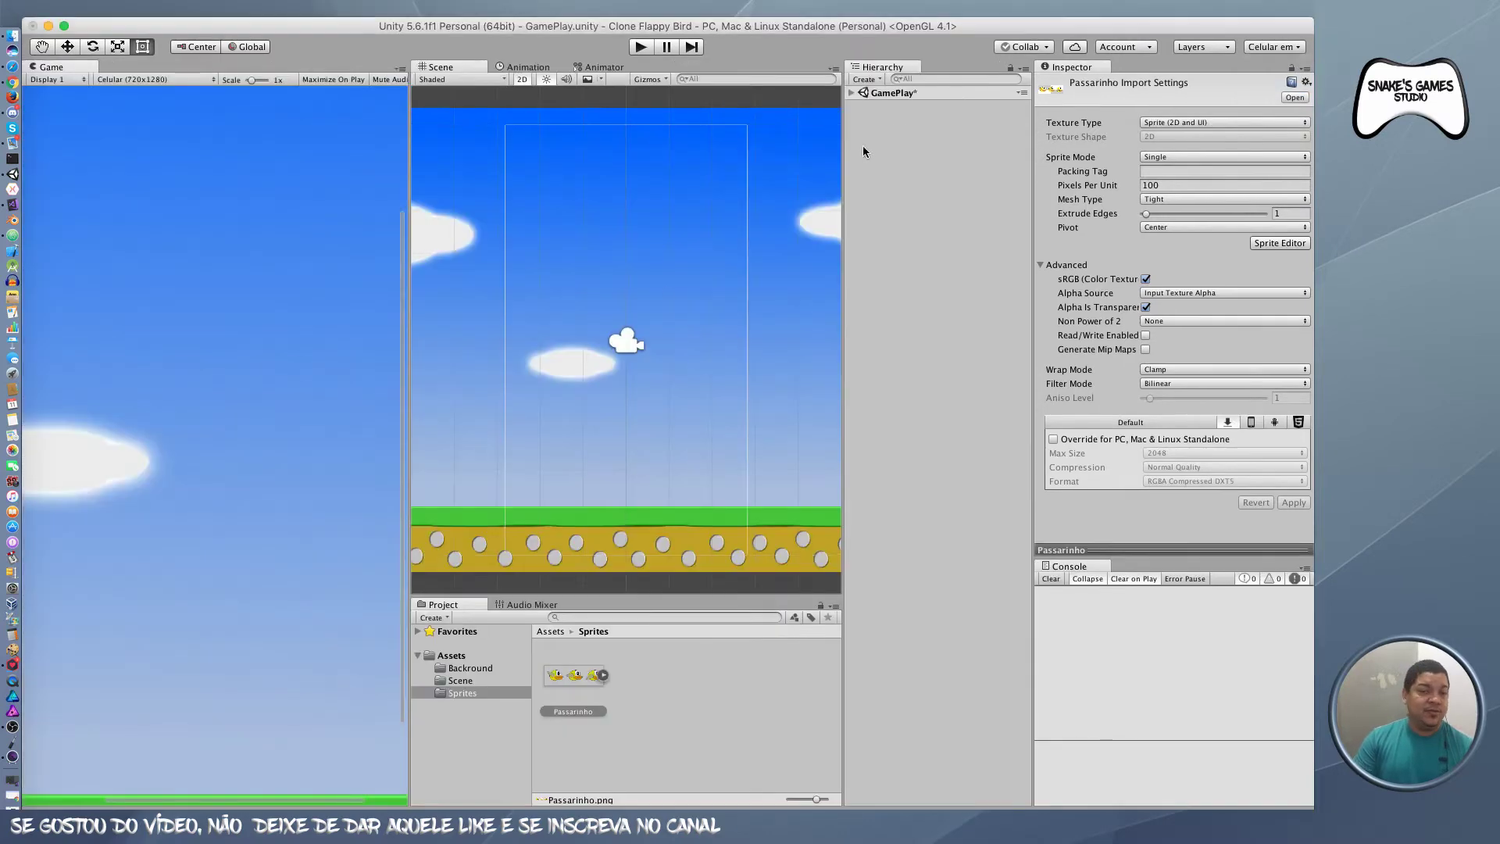
scroll(641, 303, "down", 1)
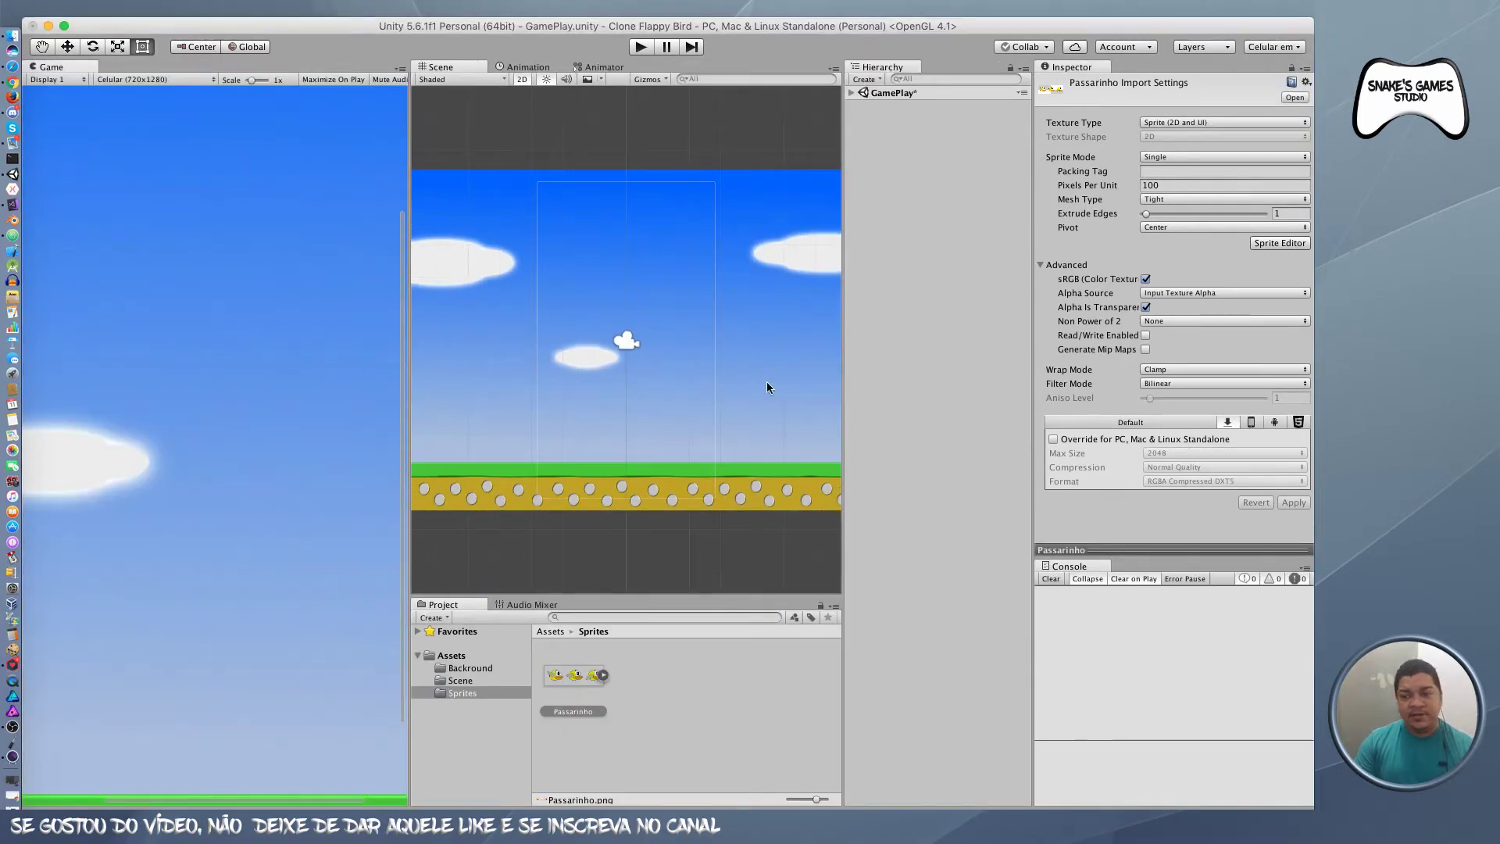
left_click_drag(745, 25, 743, 9)
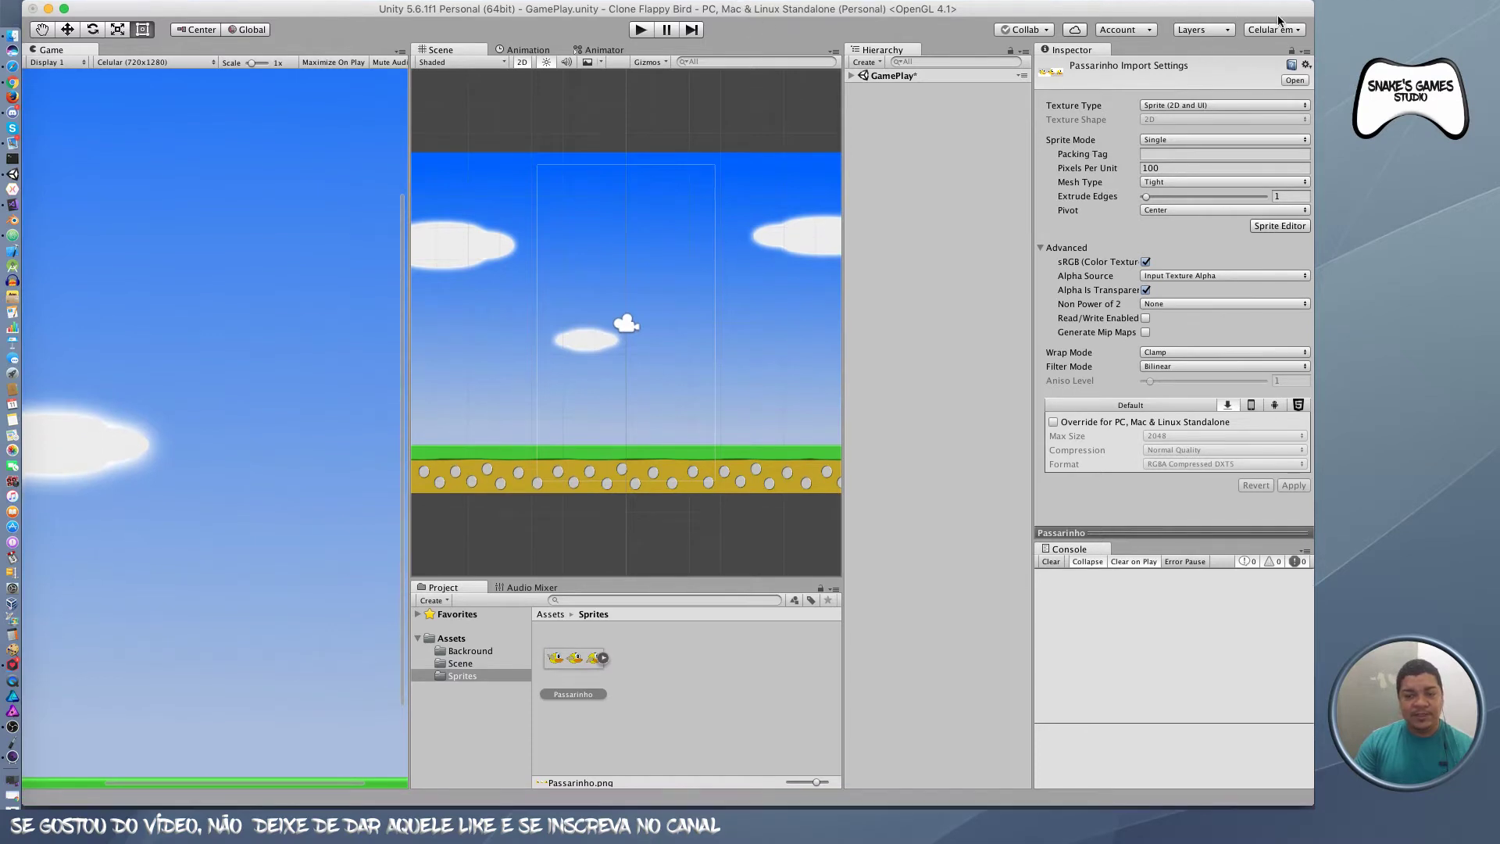
left_click(1278, 30)
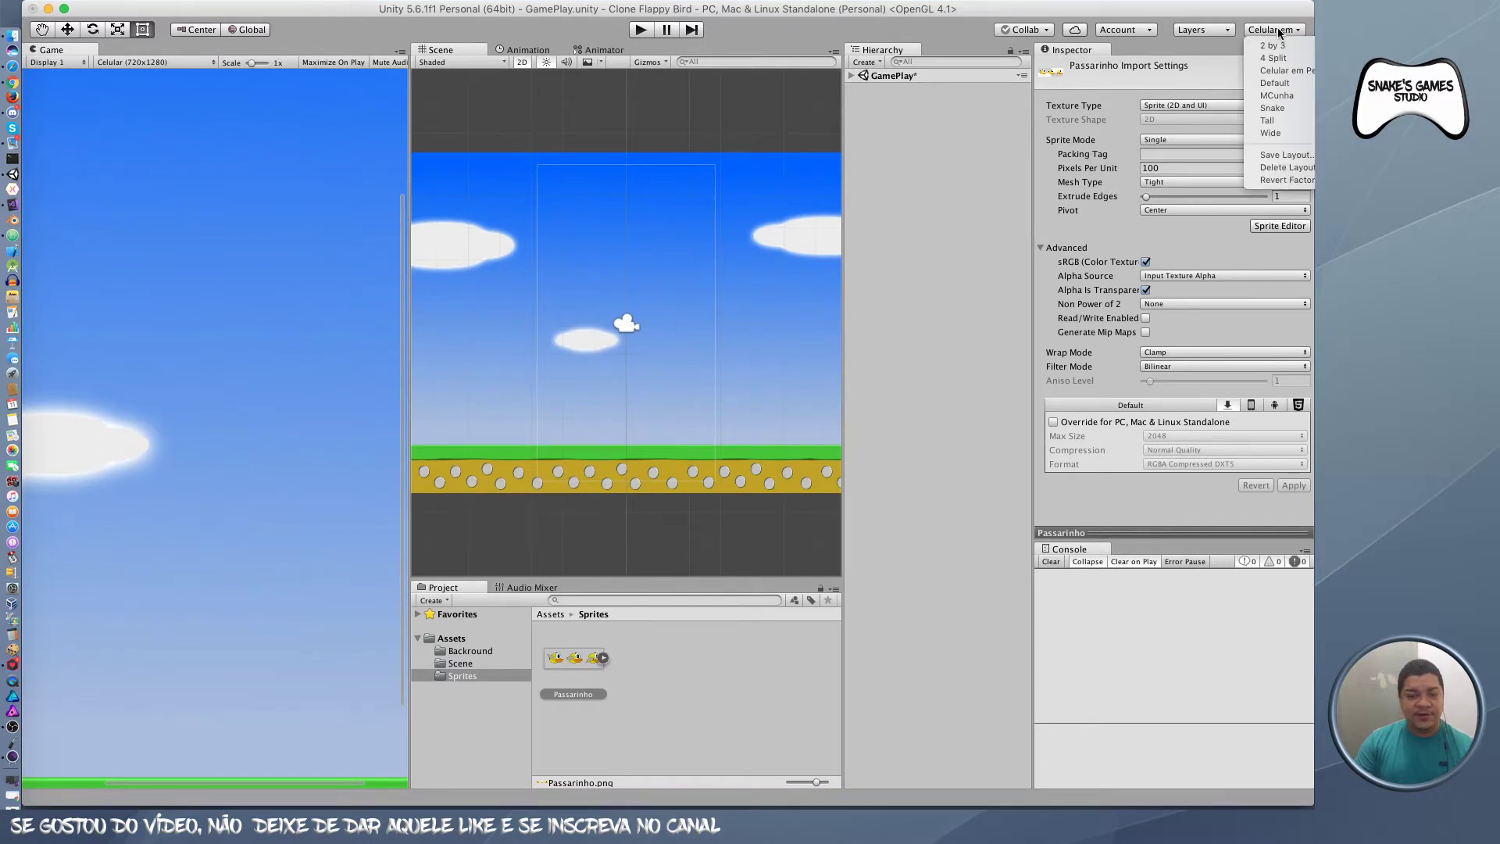
left_click(1278, 86)
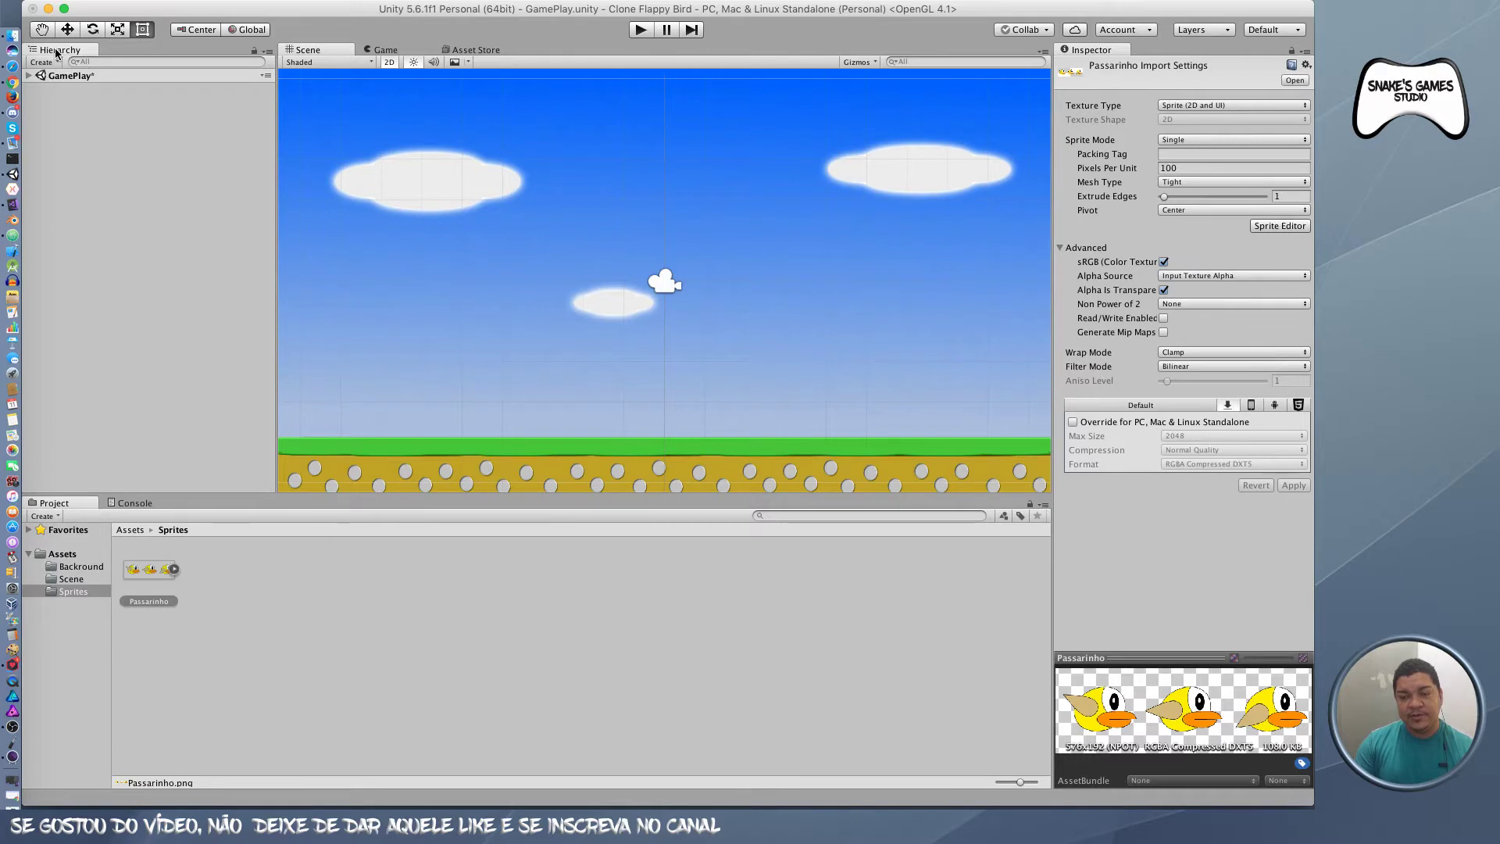
Step: Float the Hierarchy panel out of the left column and dock it beside the Inspector
left_click_drag(55, 52, 336, 227)
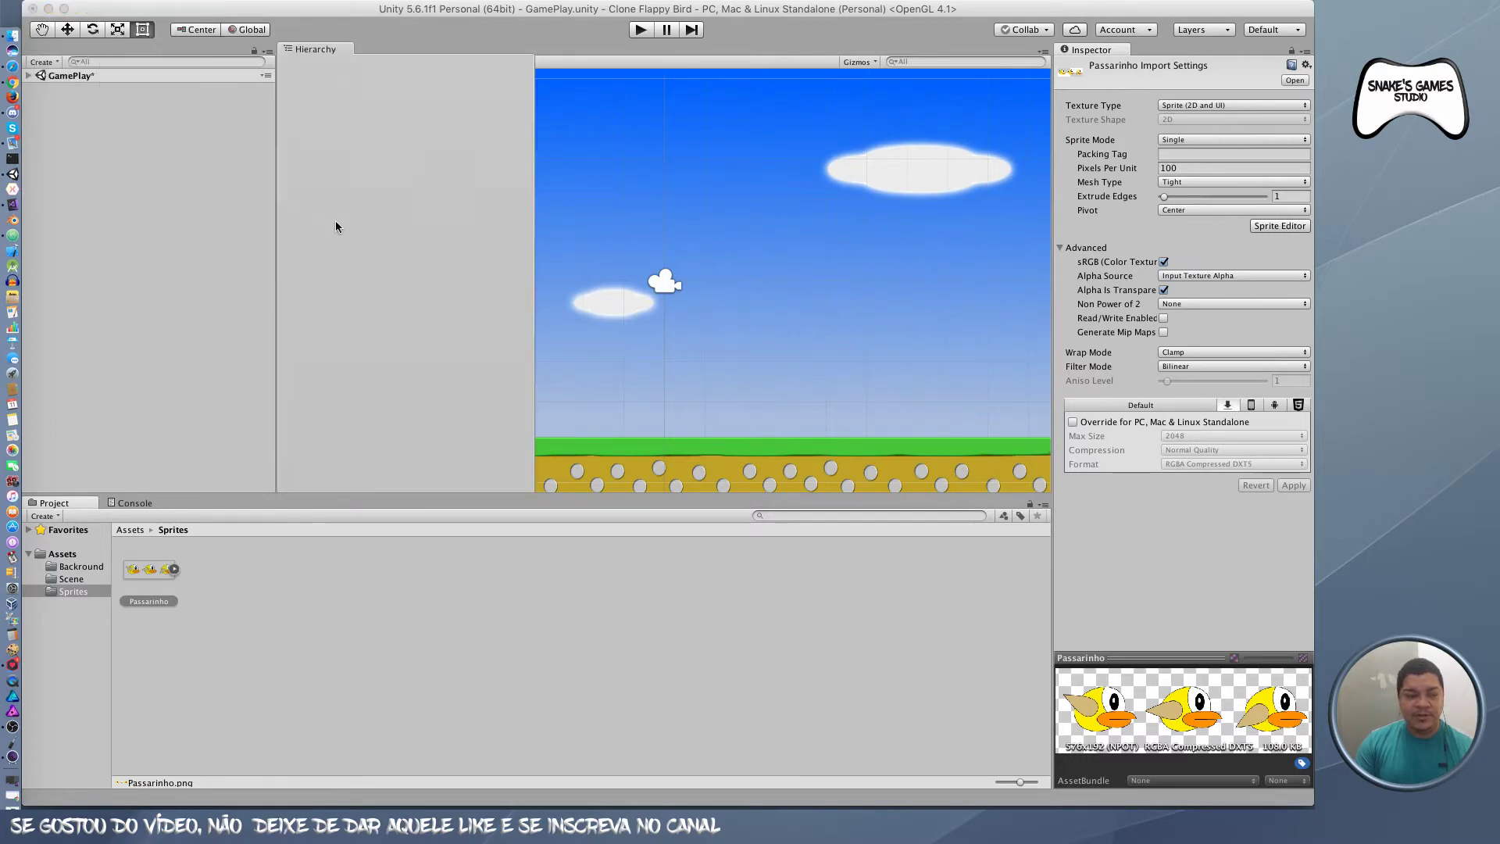
left_click_drag(498, 262, 588, 272)
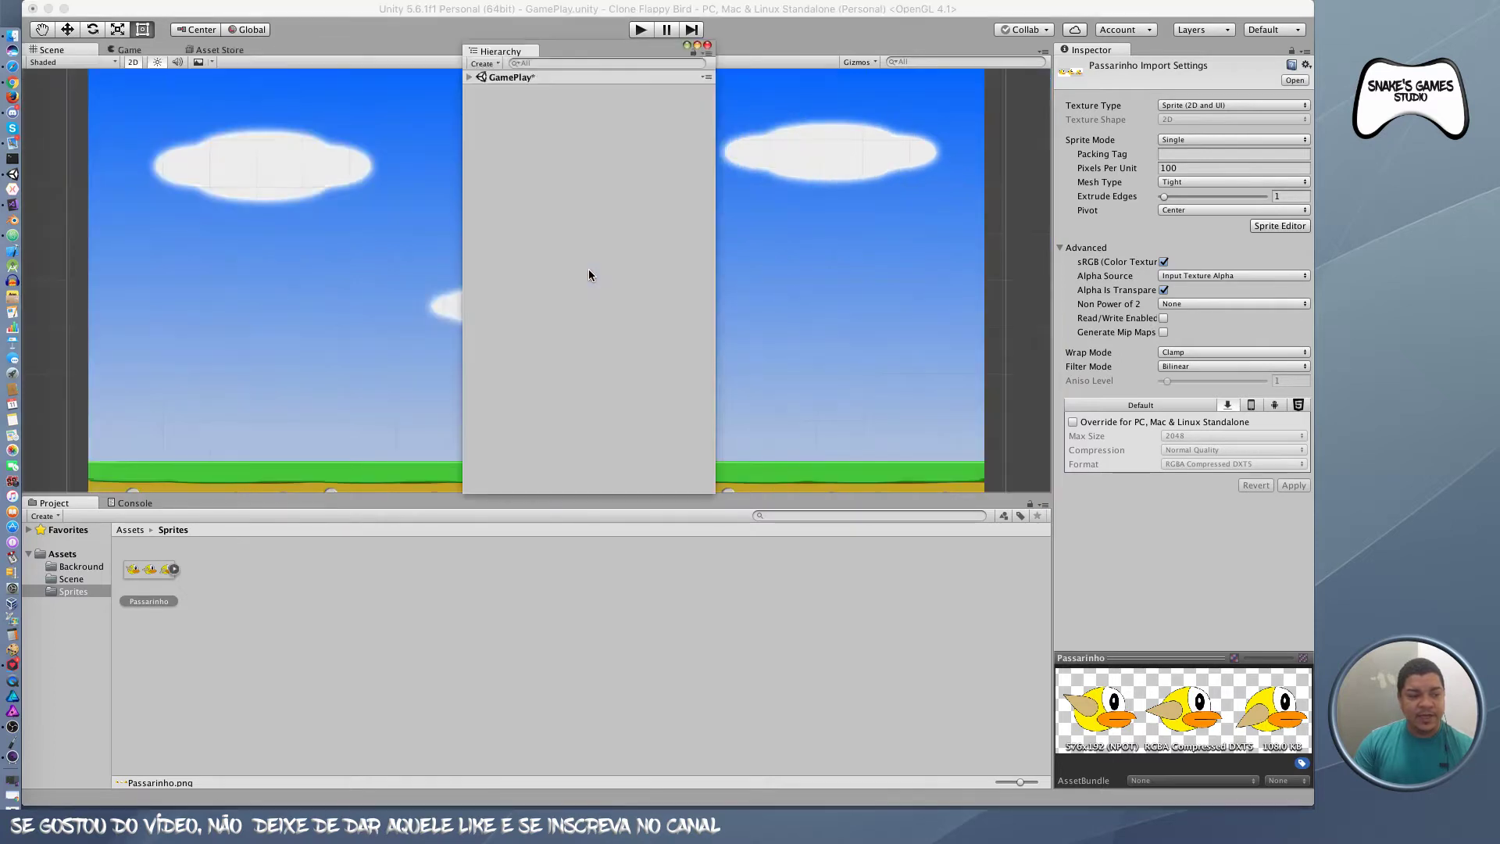
mouse_move(581, 56)
left_mouse_down()
mouse_move(836, 201)
mouse_move(601, 272)
mouse_move(766, 191)
left_mouse_up()
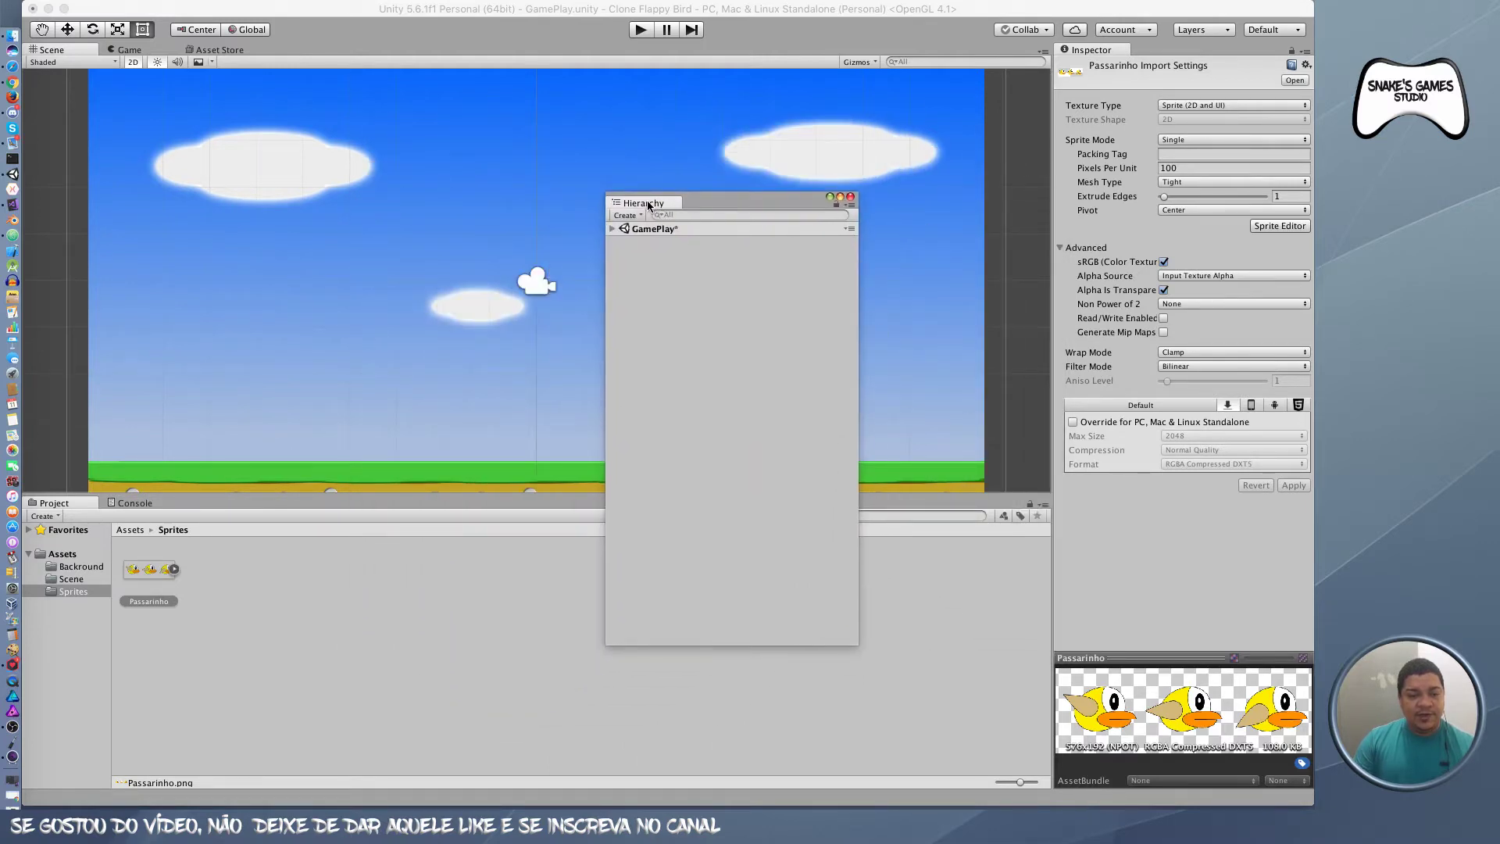
left_click_drag(648, 205, 1069, 150)
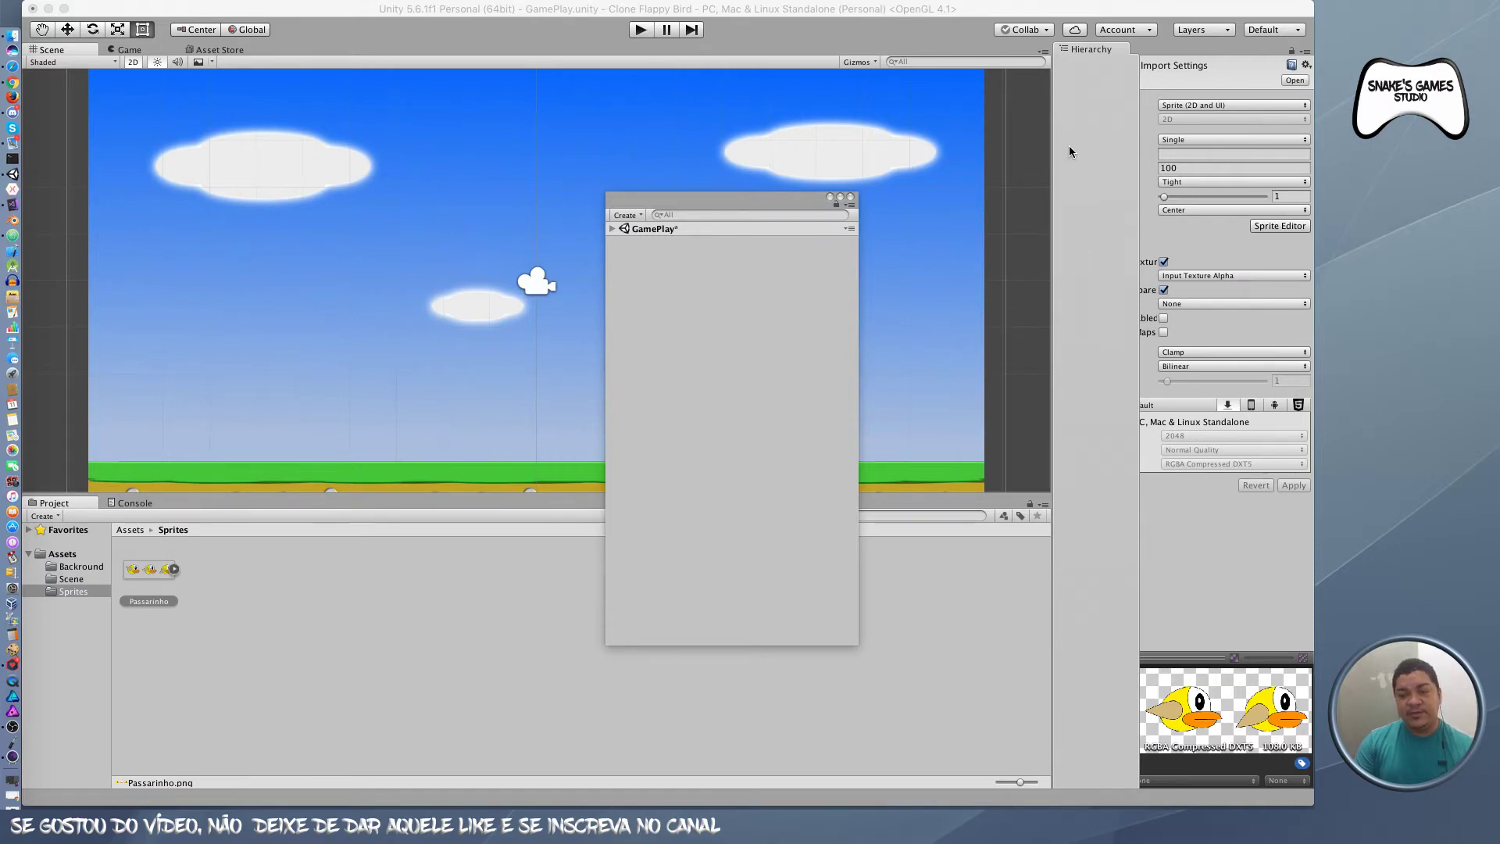
left_click_drag(1069, 145, 1069, 145)
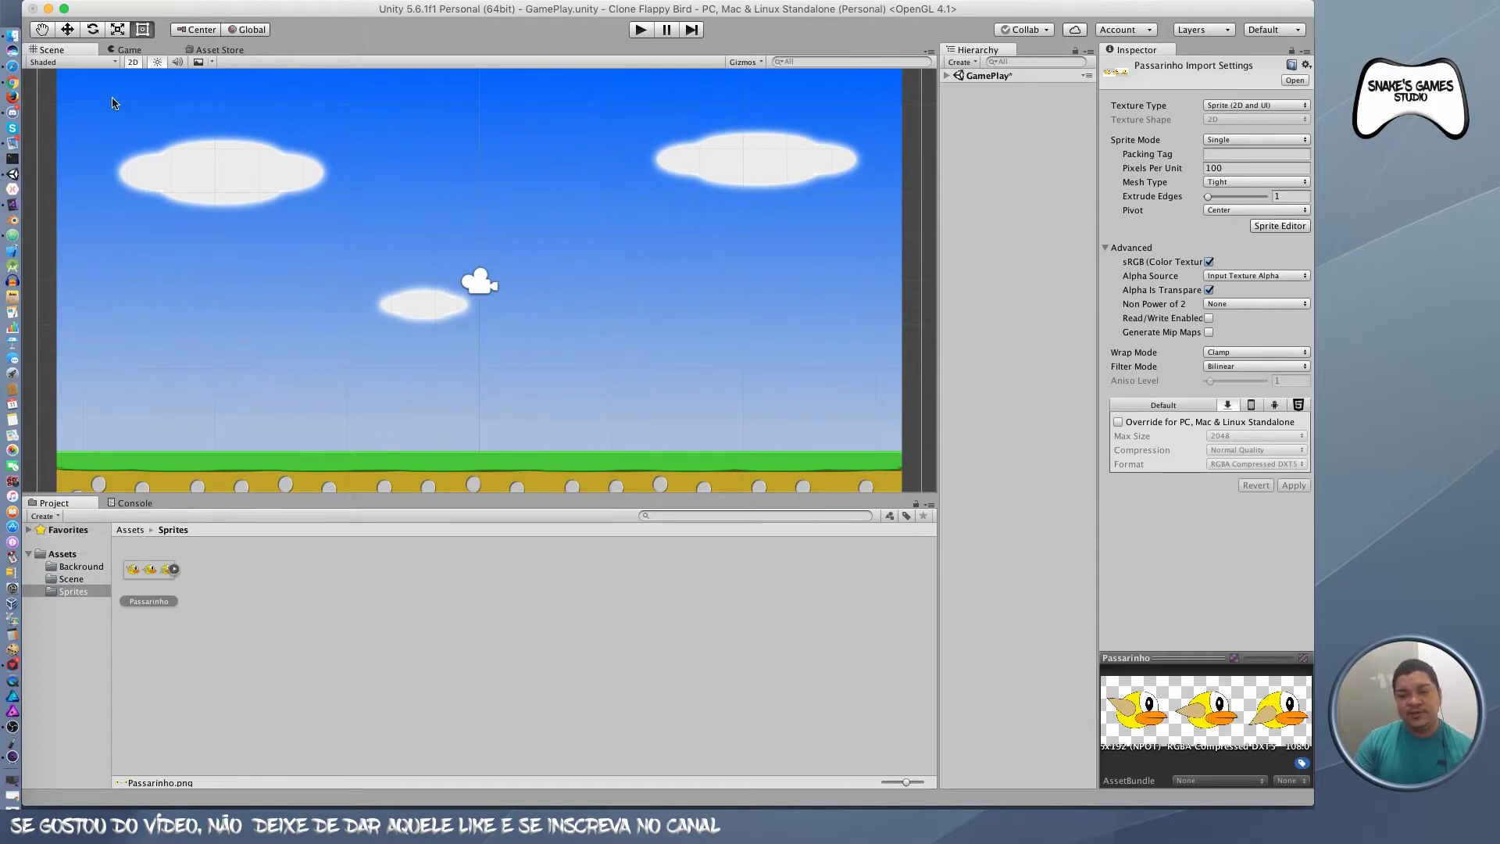
left_click(128, 50)
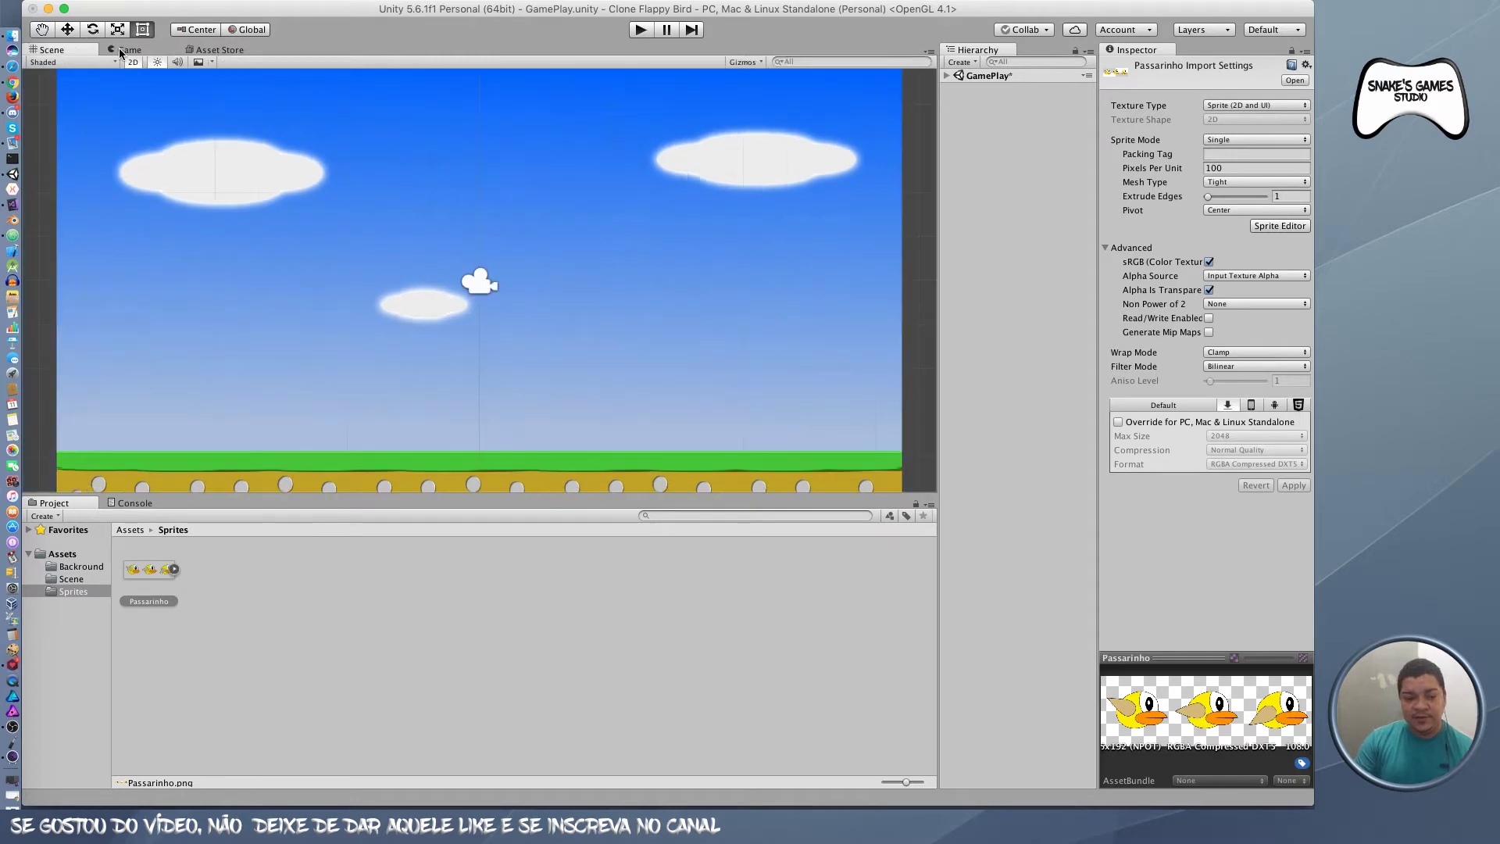
Step: Collapse the bird sprite's preview and dock the Console next to the Project files
left_click(69, 50)
left_click(111, 50)
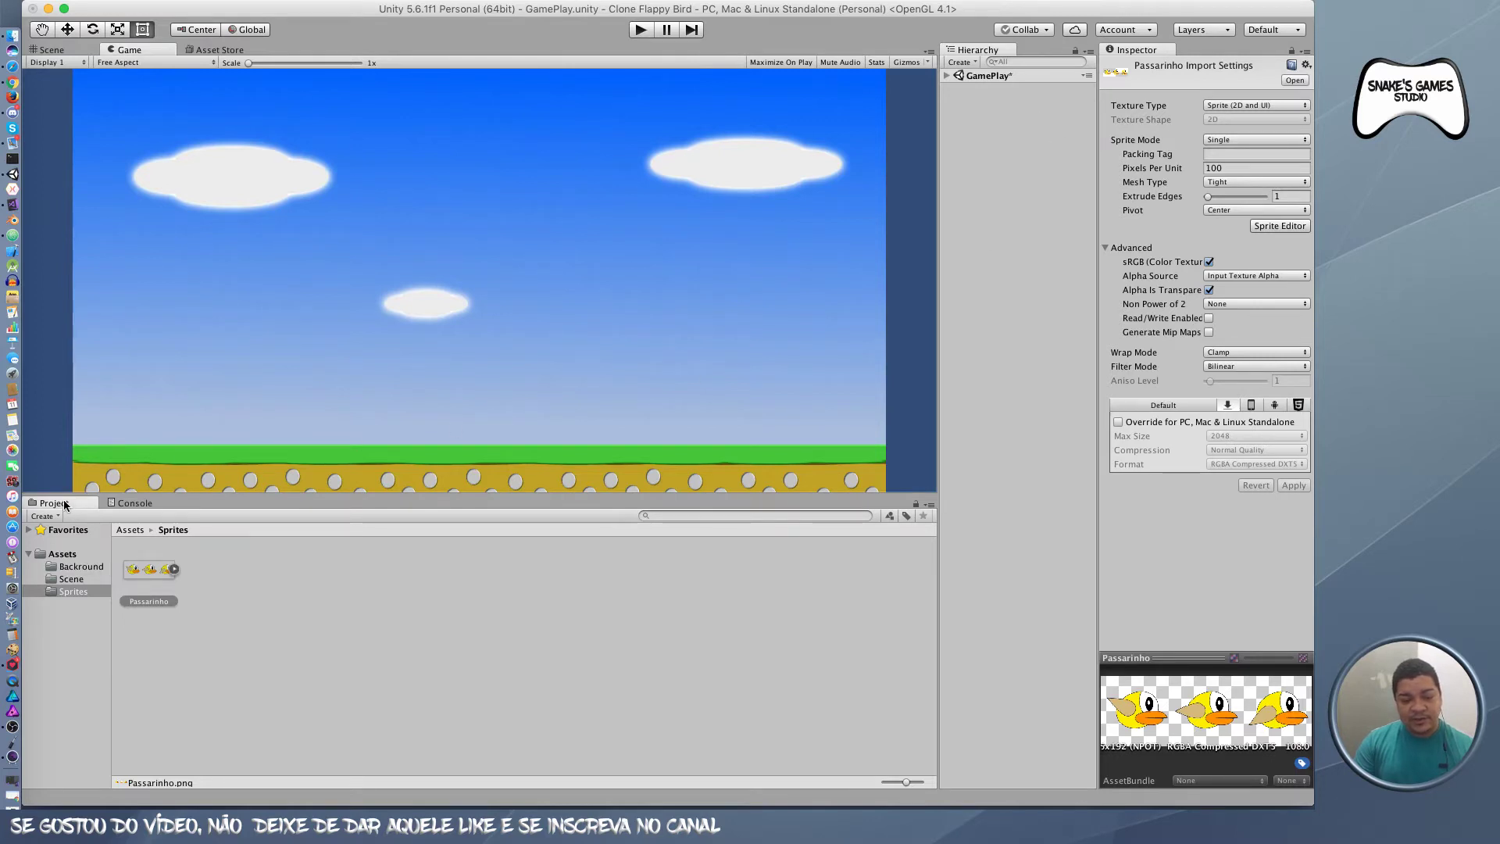
mouse_move(65, 504)
left_mouse_down()
mouse_move(1011, 520)
mouse_move(1026, 613)
left_mouse_up()
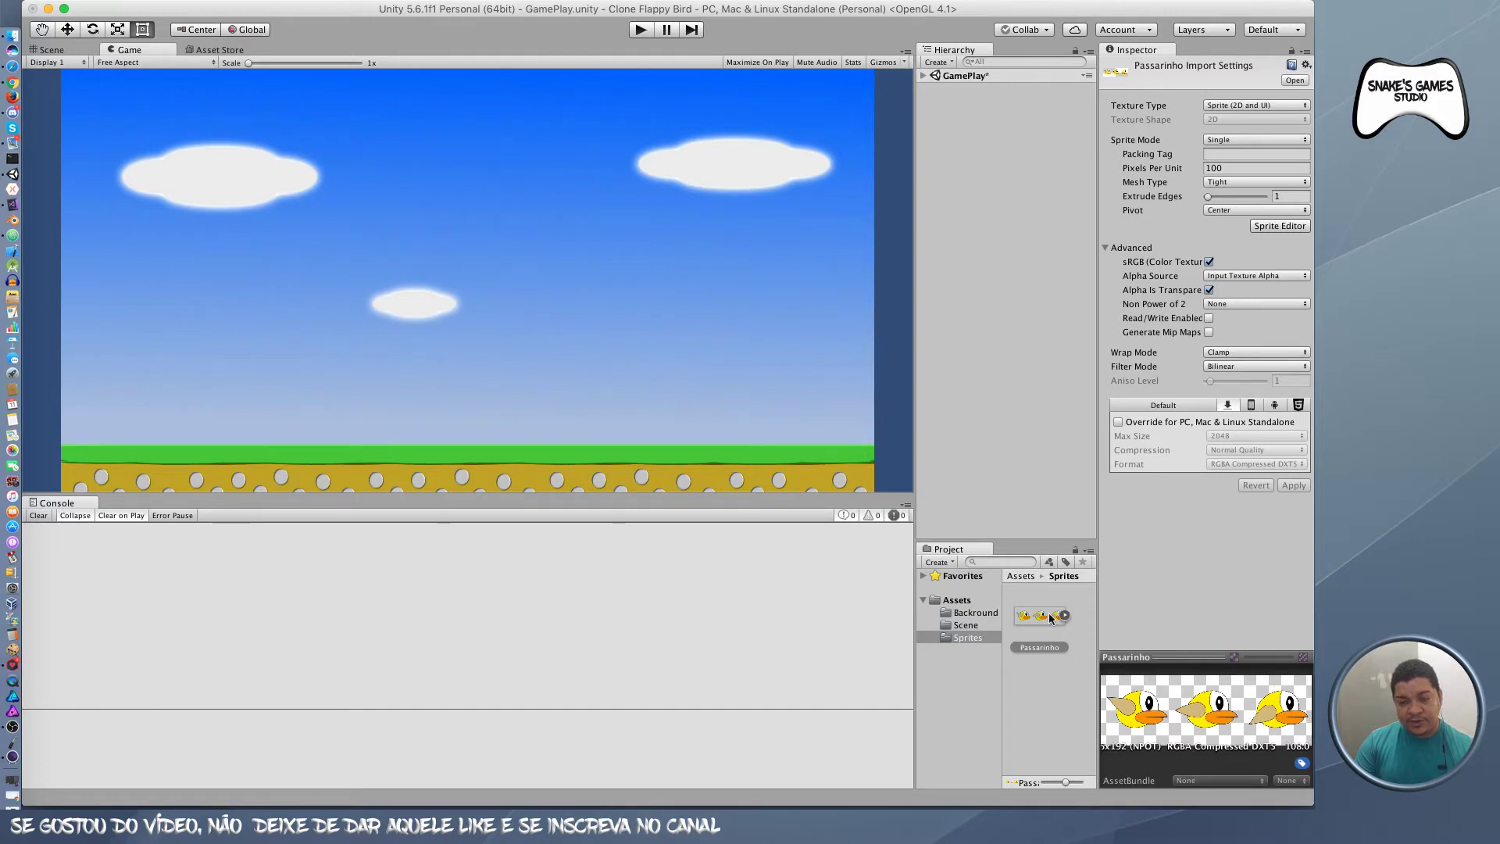
left_click(1145, 656)
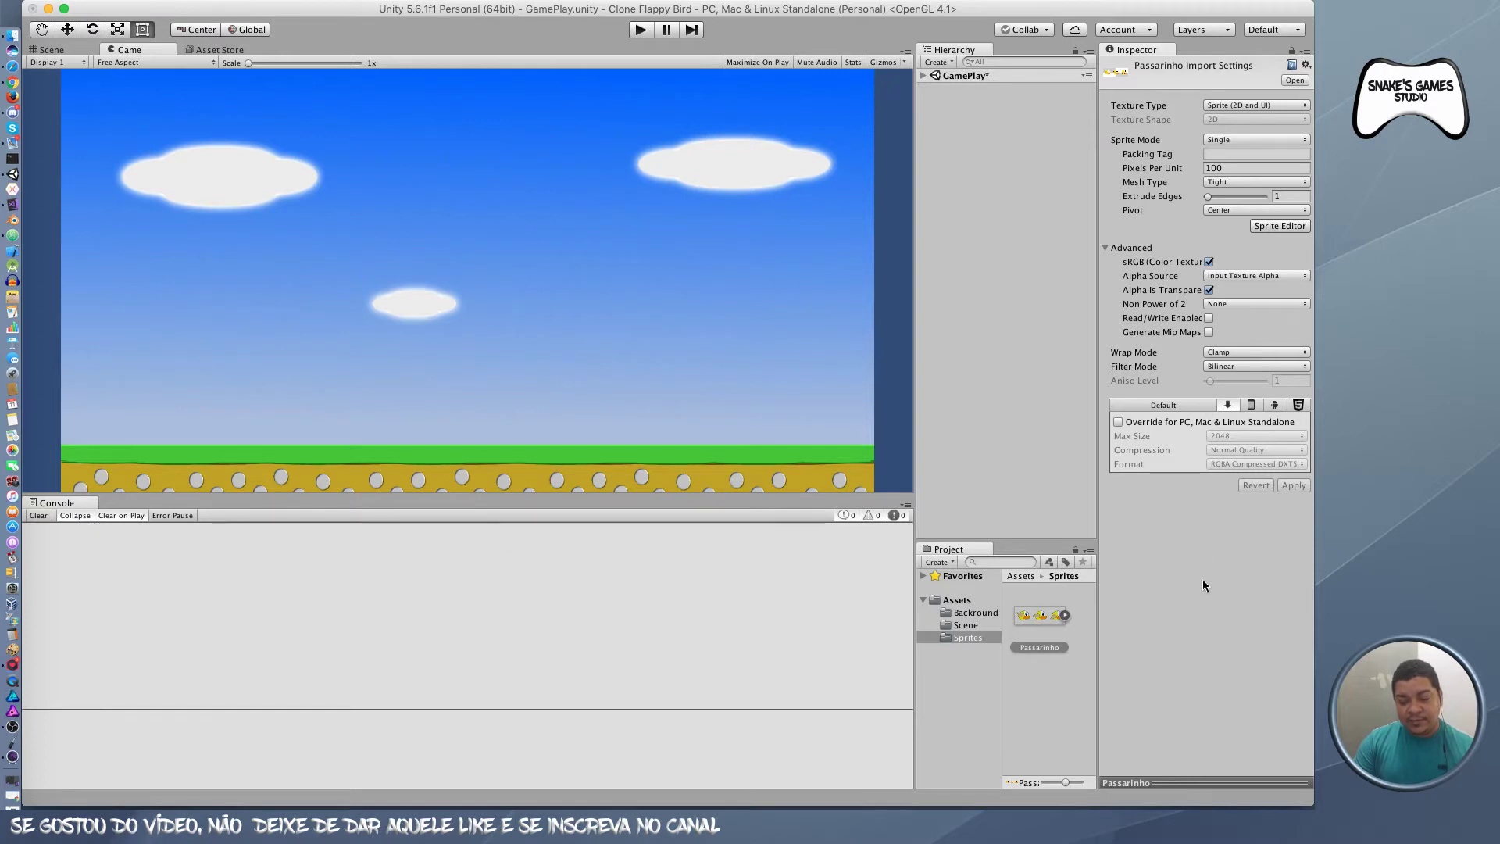
left_click_drag(56, 503, 1249, 615)
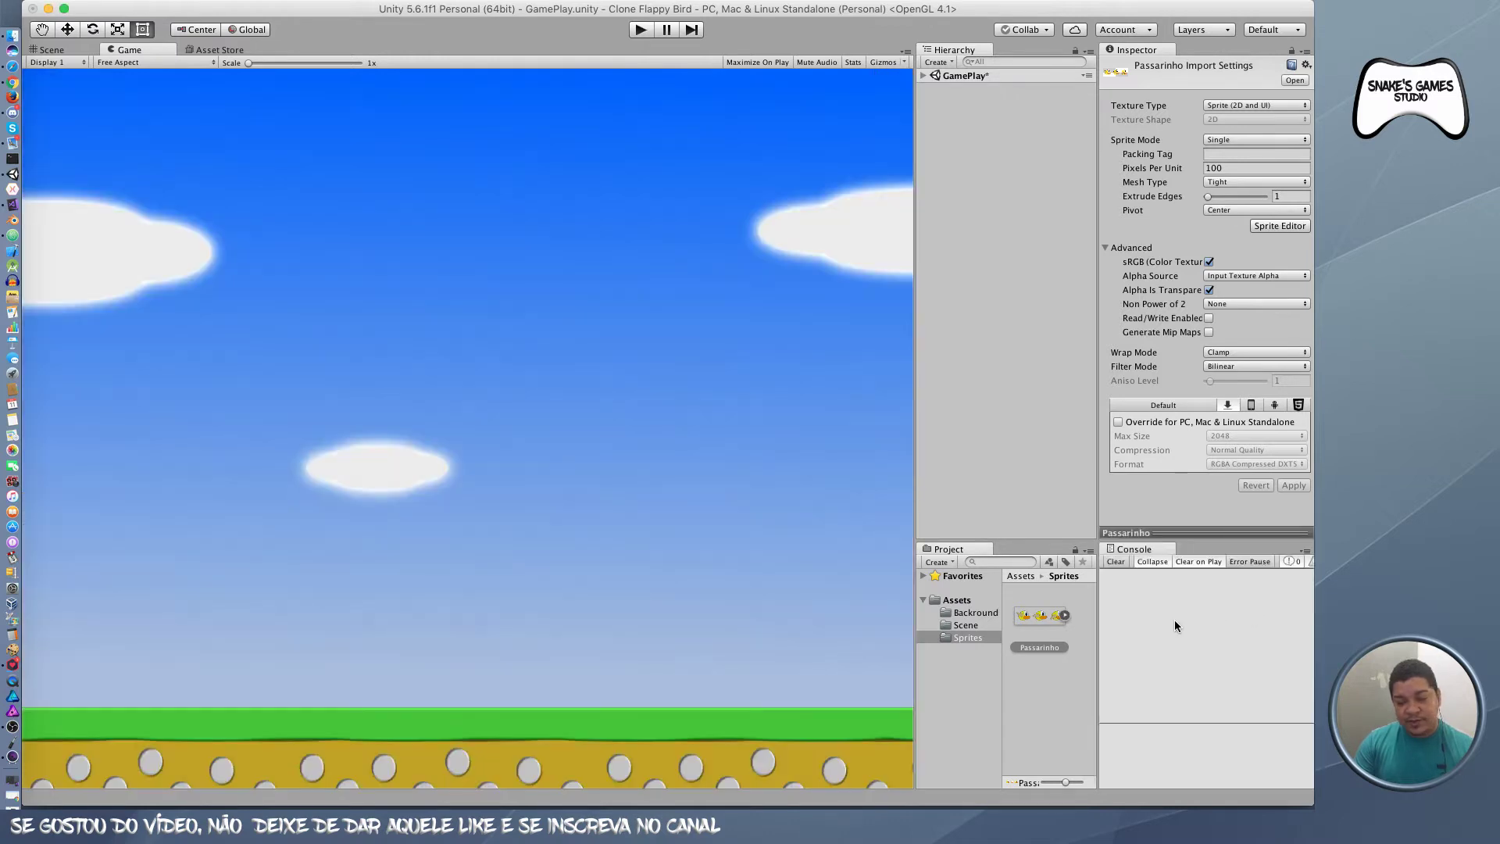
Step: Dock the Game view beneath the Scene view and make it taller
left_click(74, 57)
left_click(74, 51)
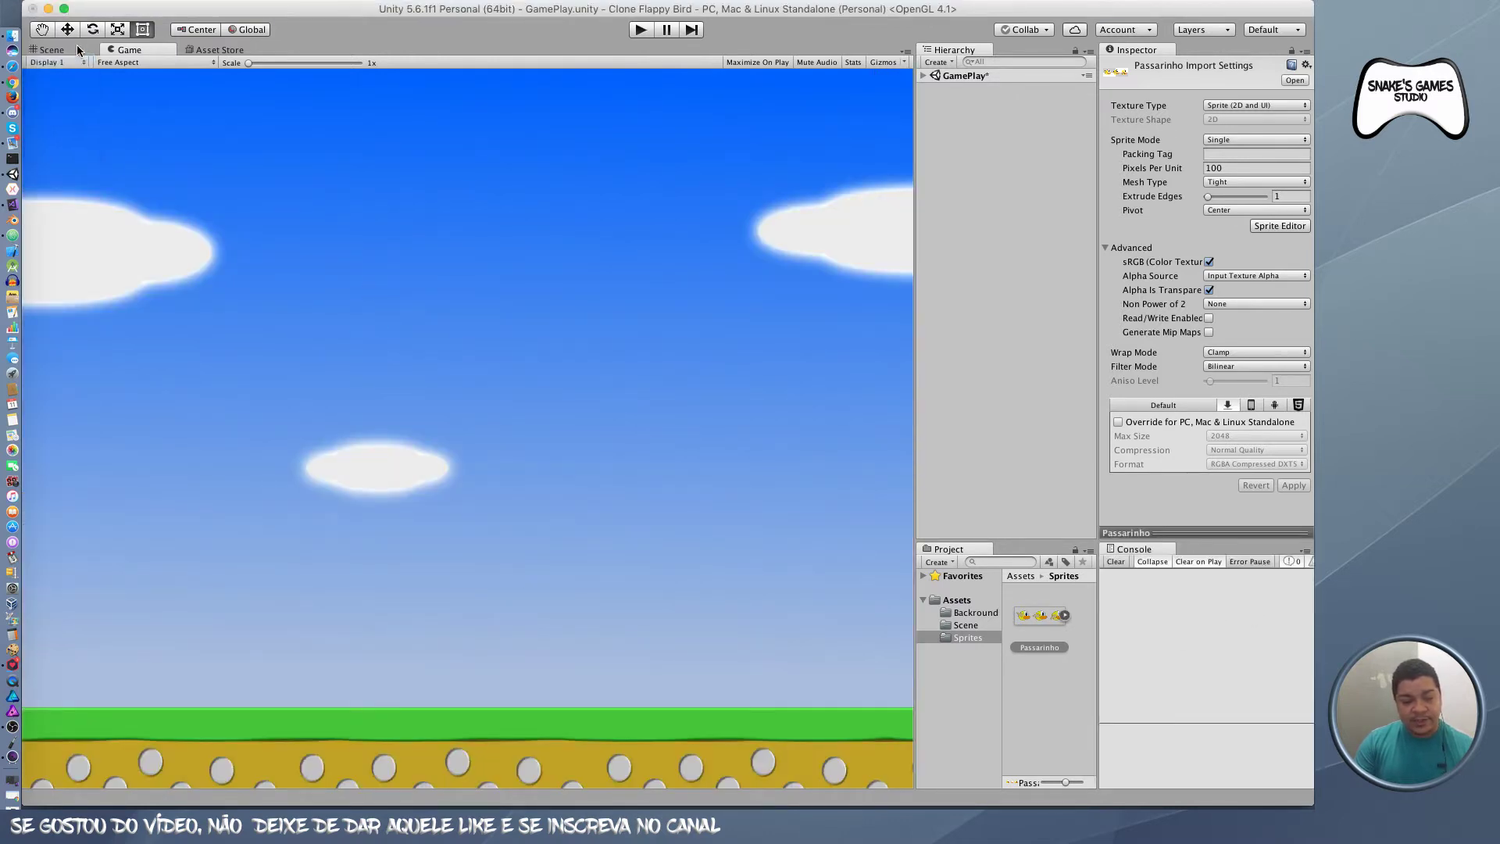
left_click(71, 51)
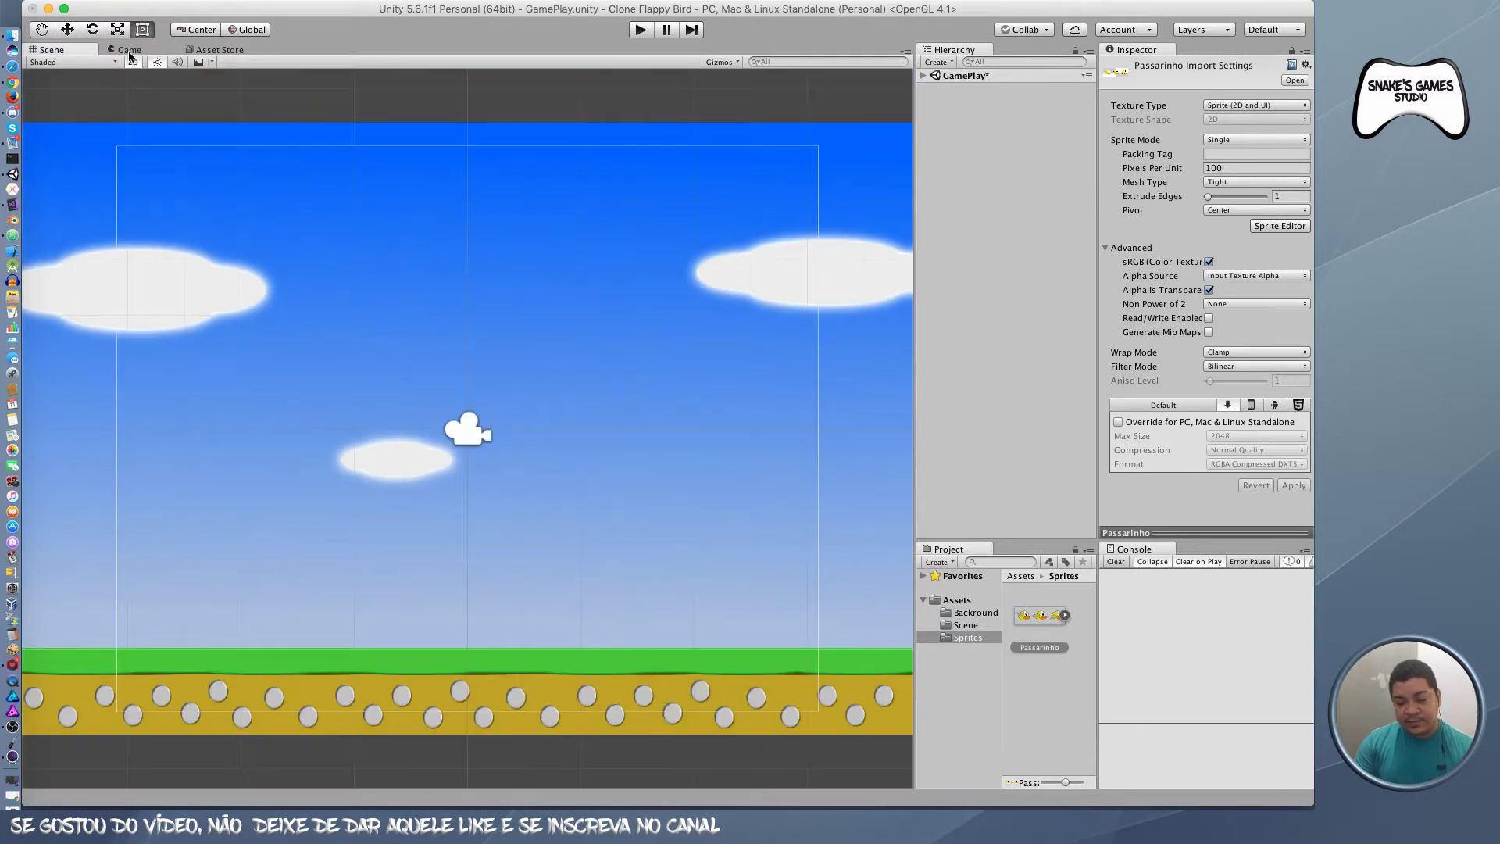
left_click_drag(130, 56, 142, 317)
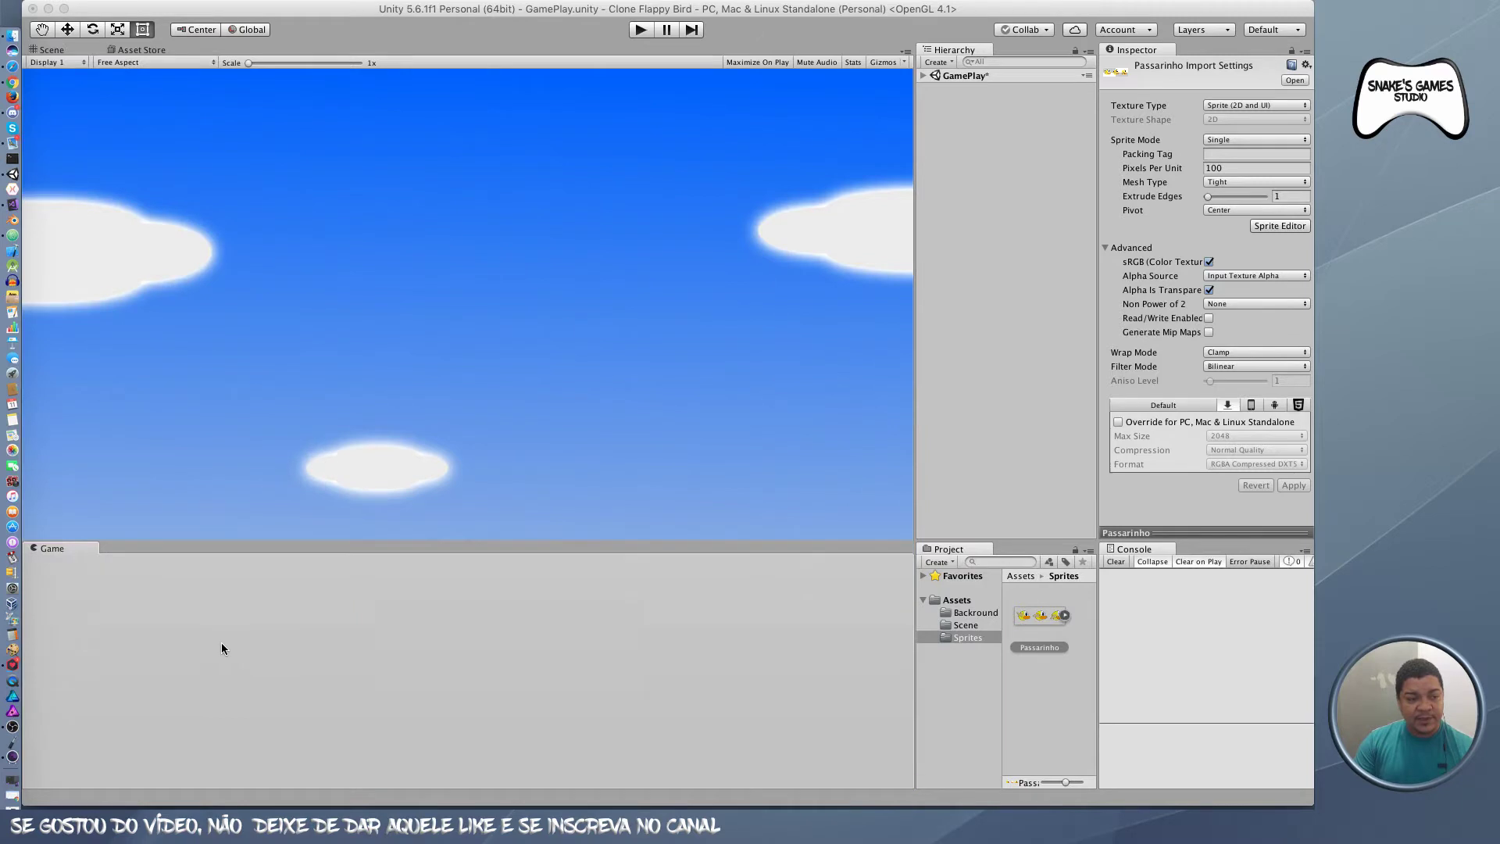
left_click_drag(195, 559, 222, 642)
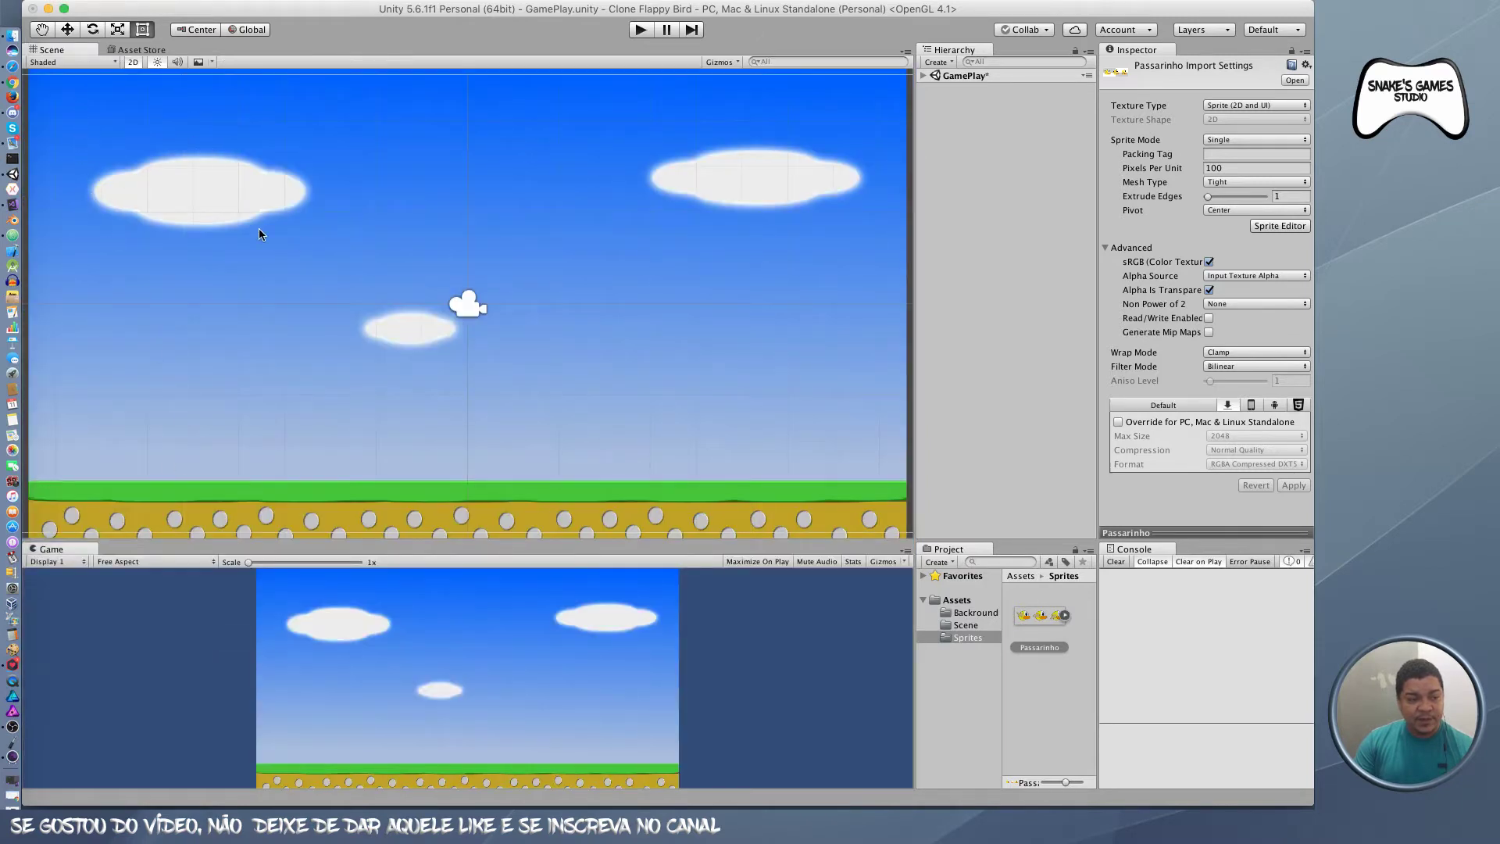
scroll(286, 411, "down", 3)
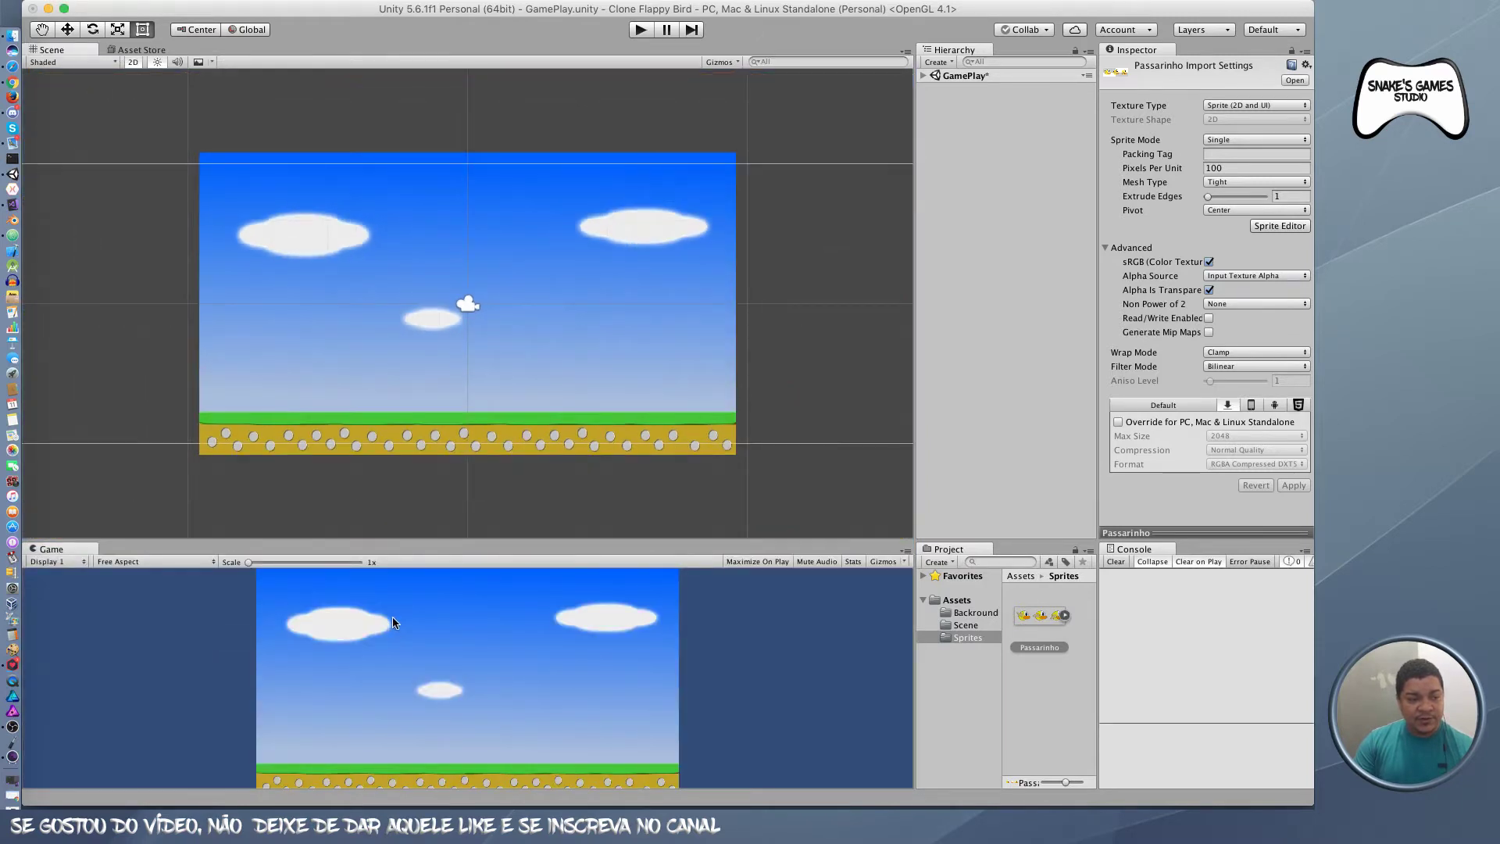
left_click_drag(382, 544, 383, 471)
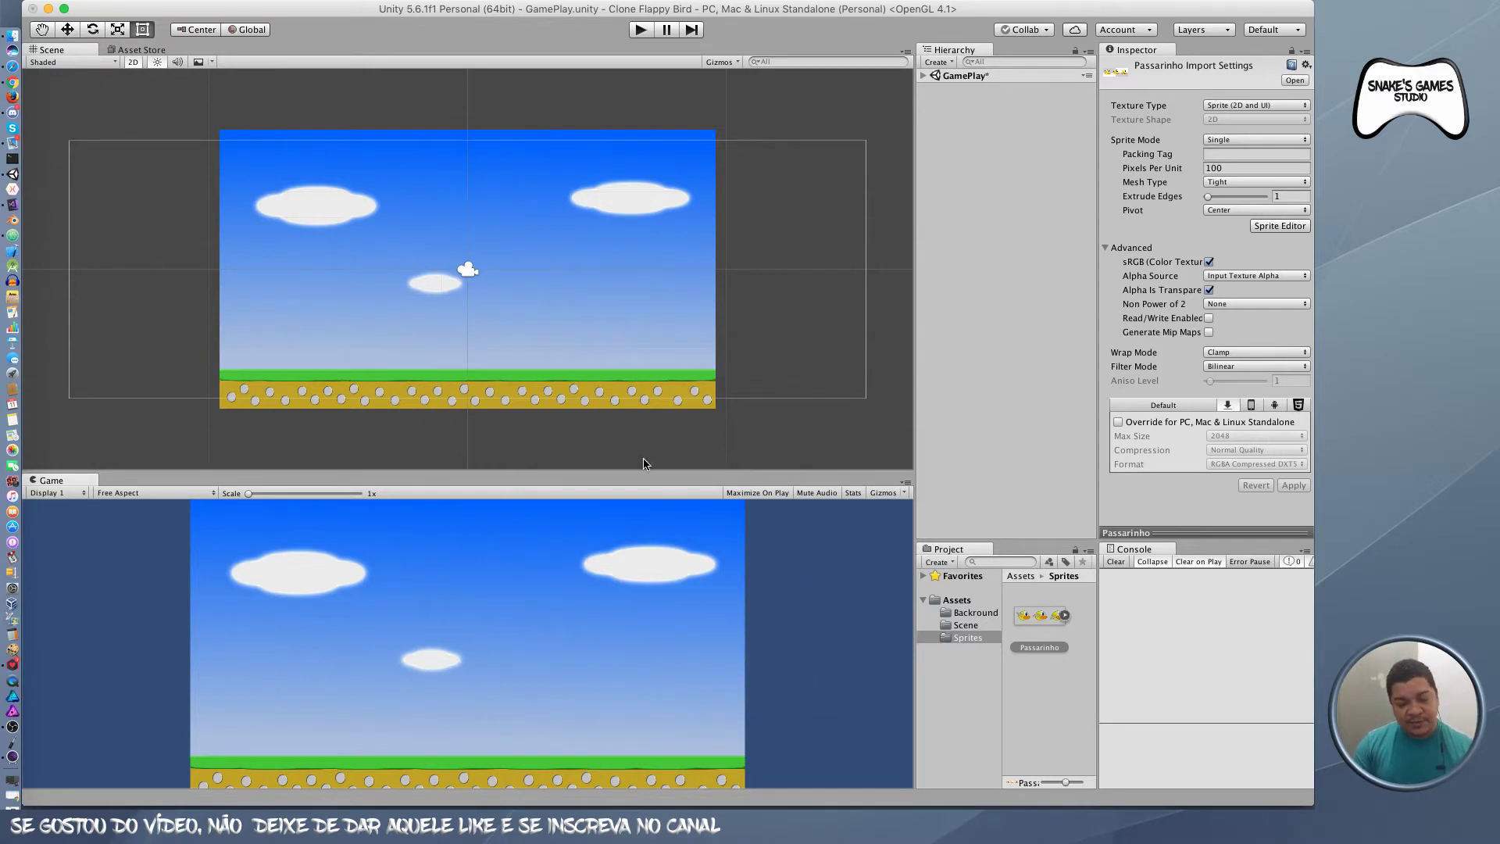
Step: Adjust the split between the Scene and Game views
left_click_drag(641, 474, 643, 294)
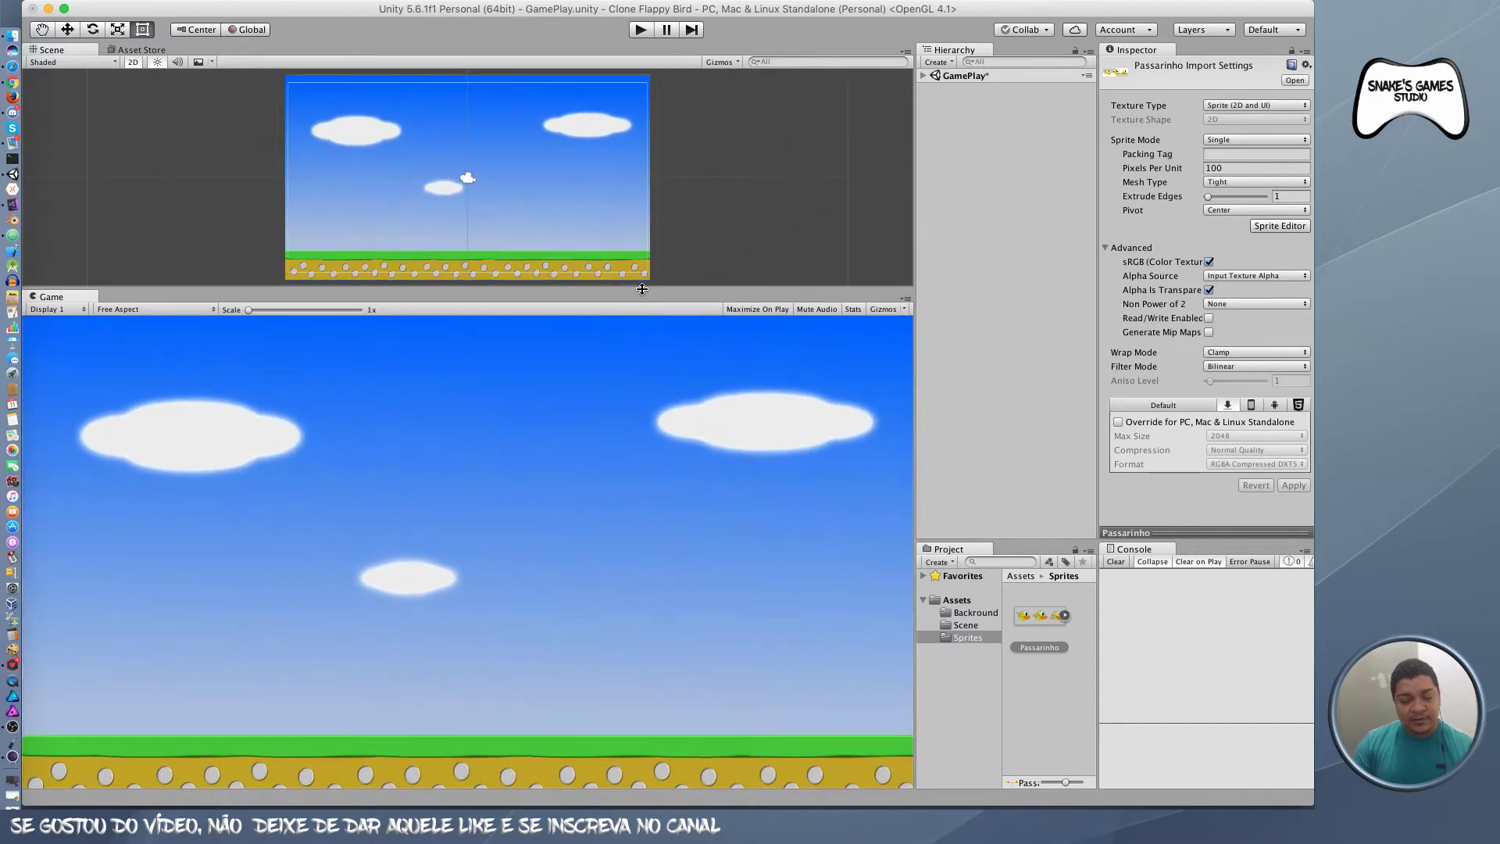
left_click_drag(643, 295, 647, 192)
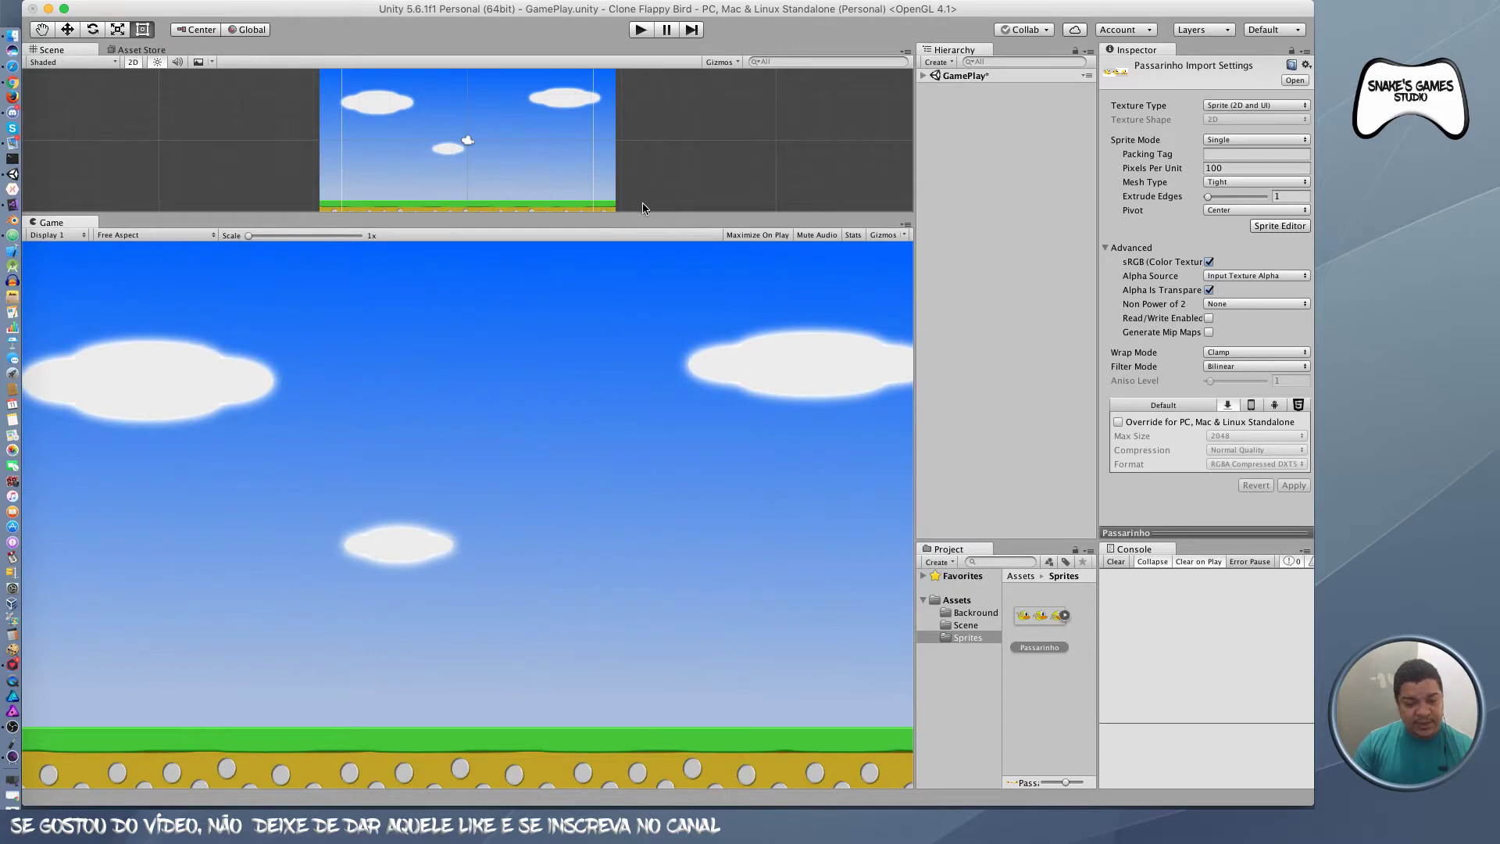
mouse_move(647, 217)
left_mouse_down()
mouse_move(603, 515)
mouse_move(590, 476)
left_mouse_up()
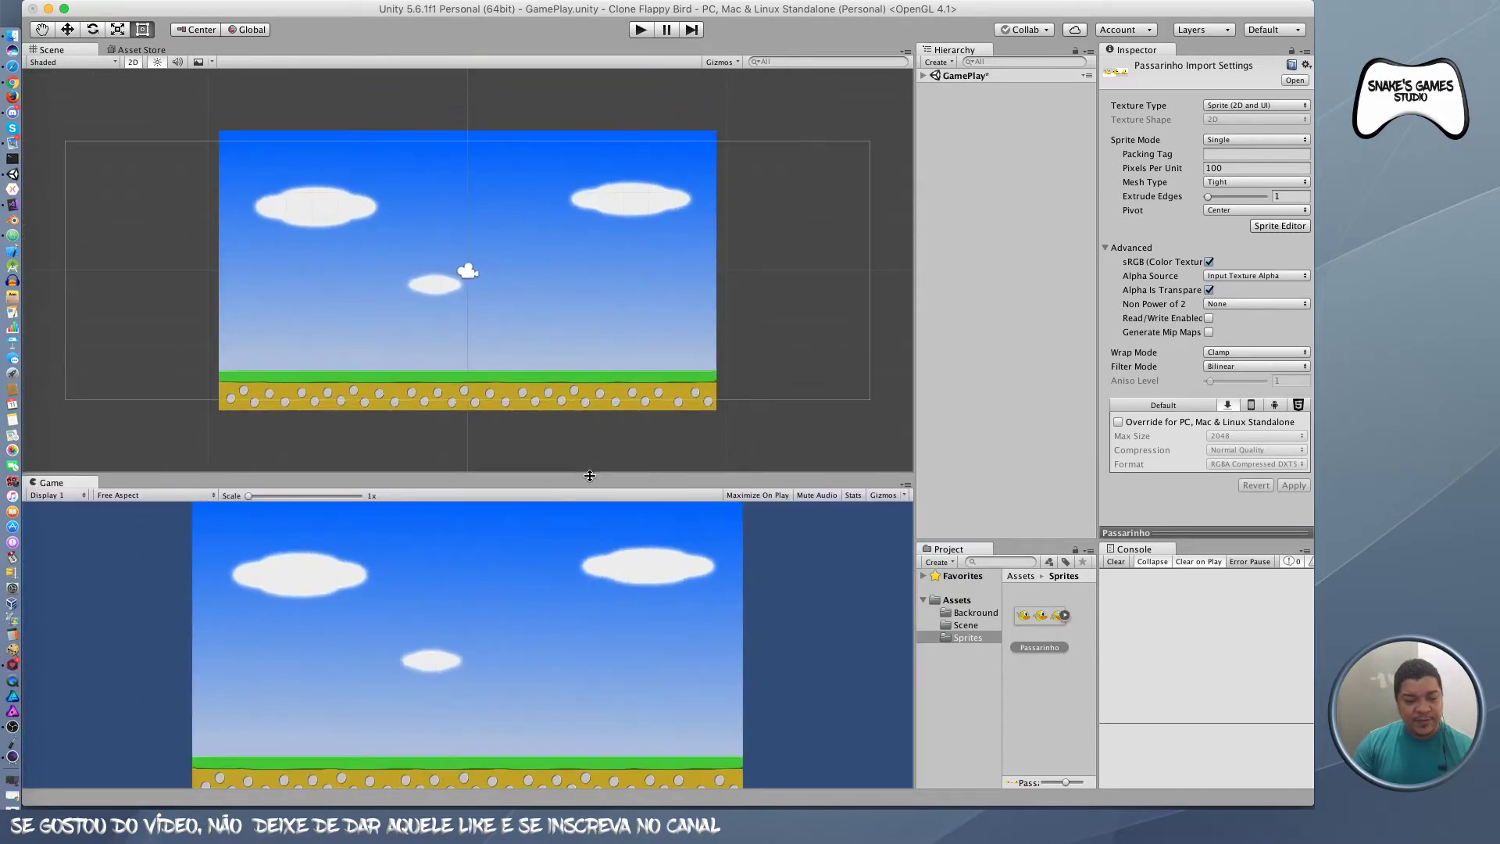
Step: Set the Game view to 16:9 and expand GamePlay to show Main Camera and Background
left_click(131, 496)
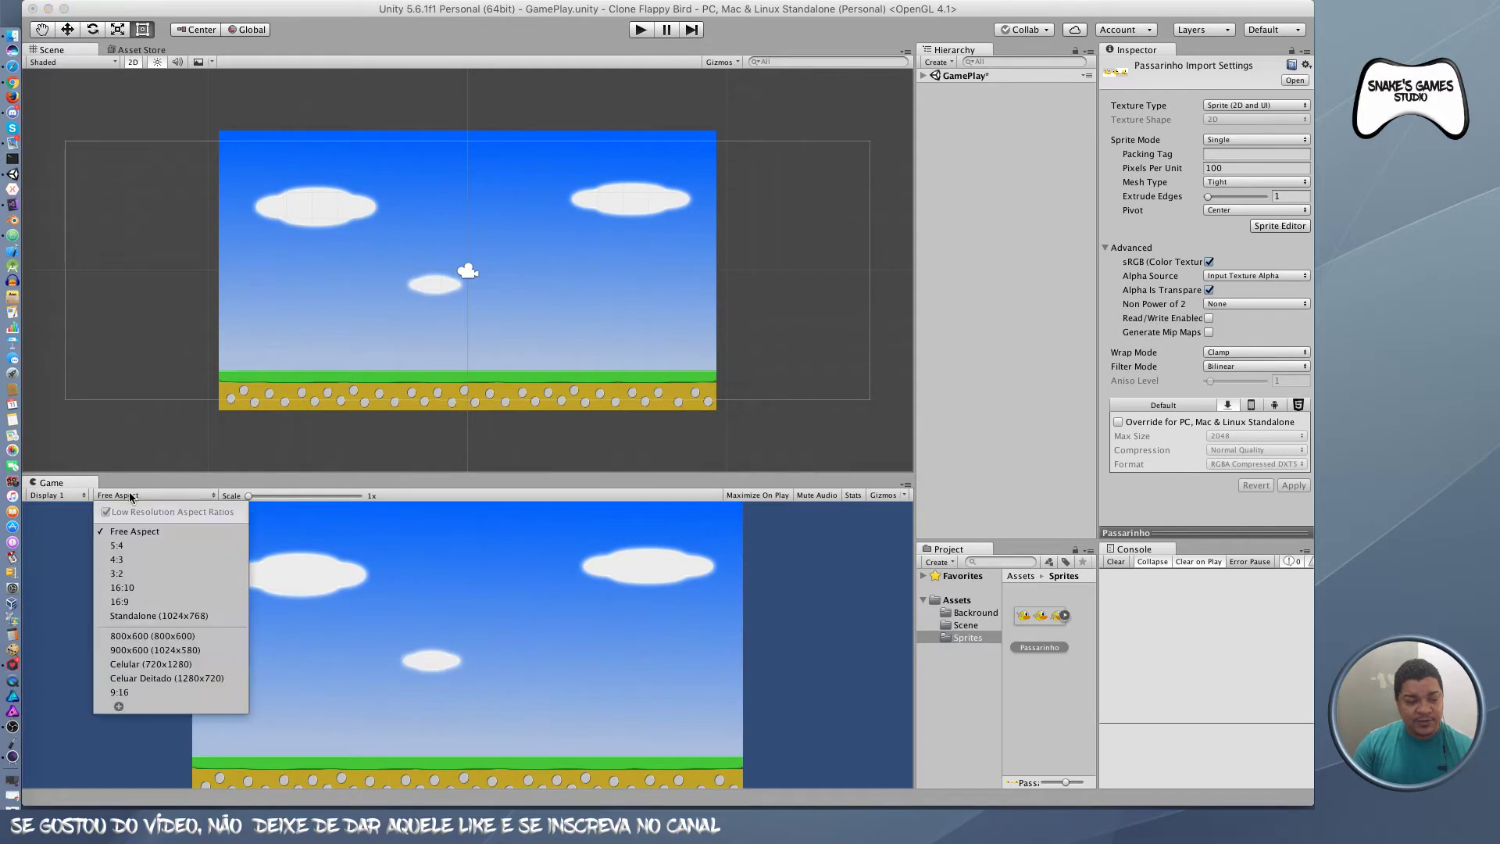
left_click(128, 603)
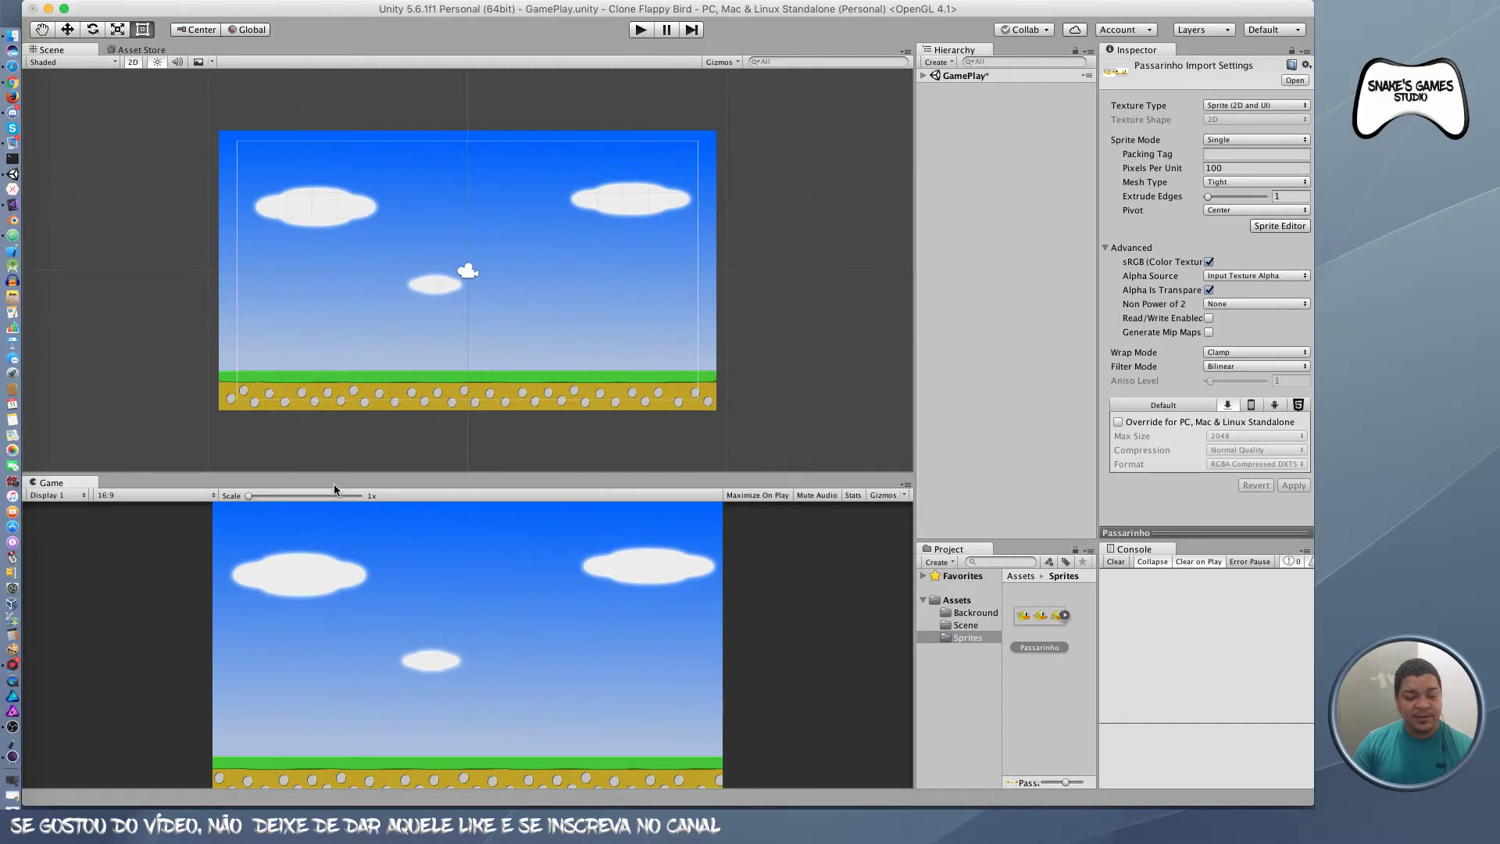
mouse_move(336, 471)
left_mouse_down()
mouse_move(363, 299)
mouse_move(377, 439)
left_mouse_up()
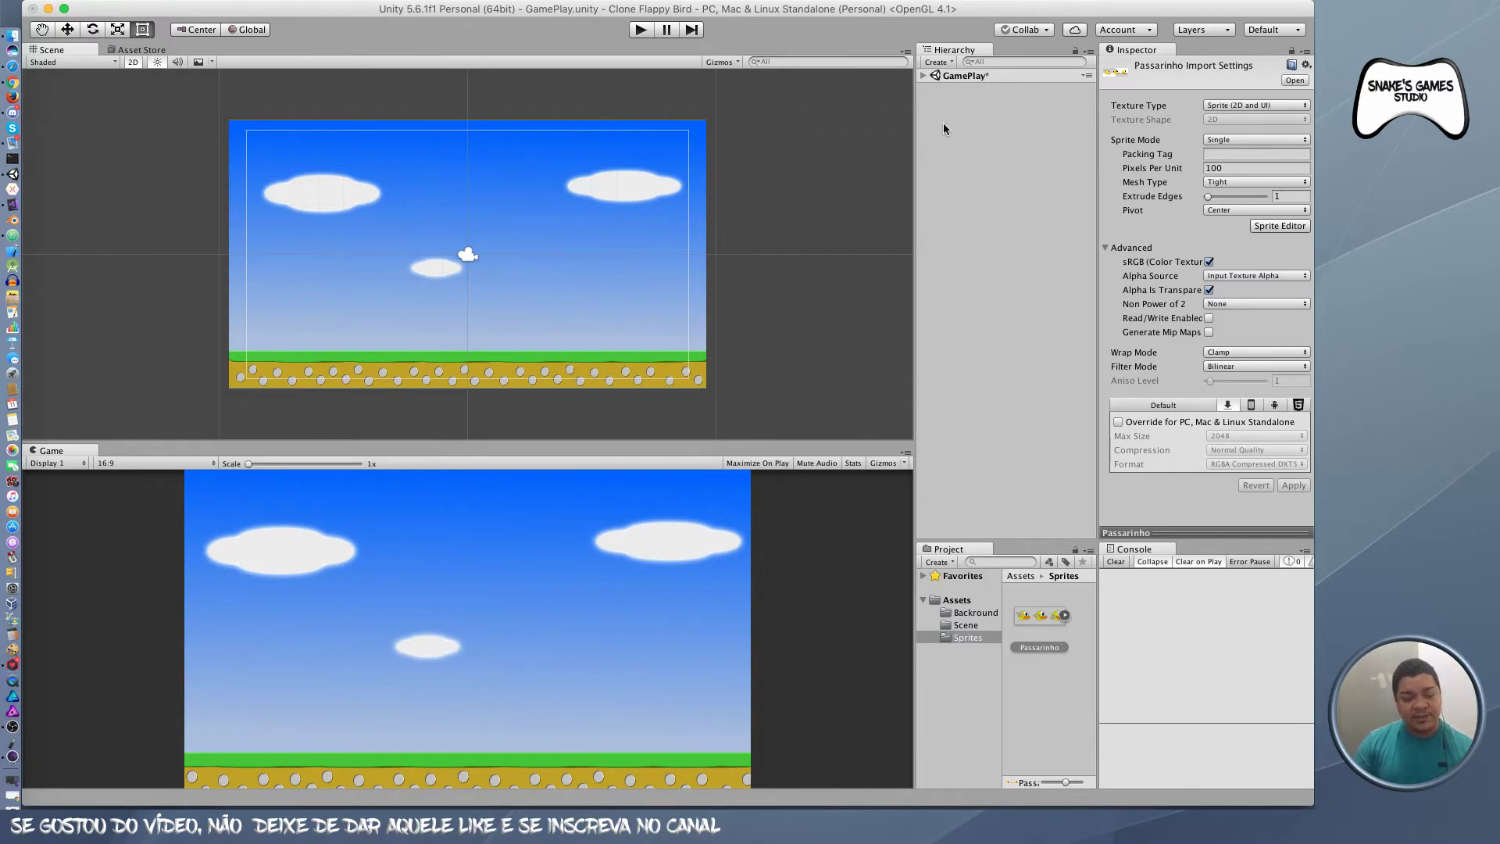
left_click(923, 75)
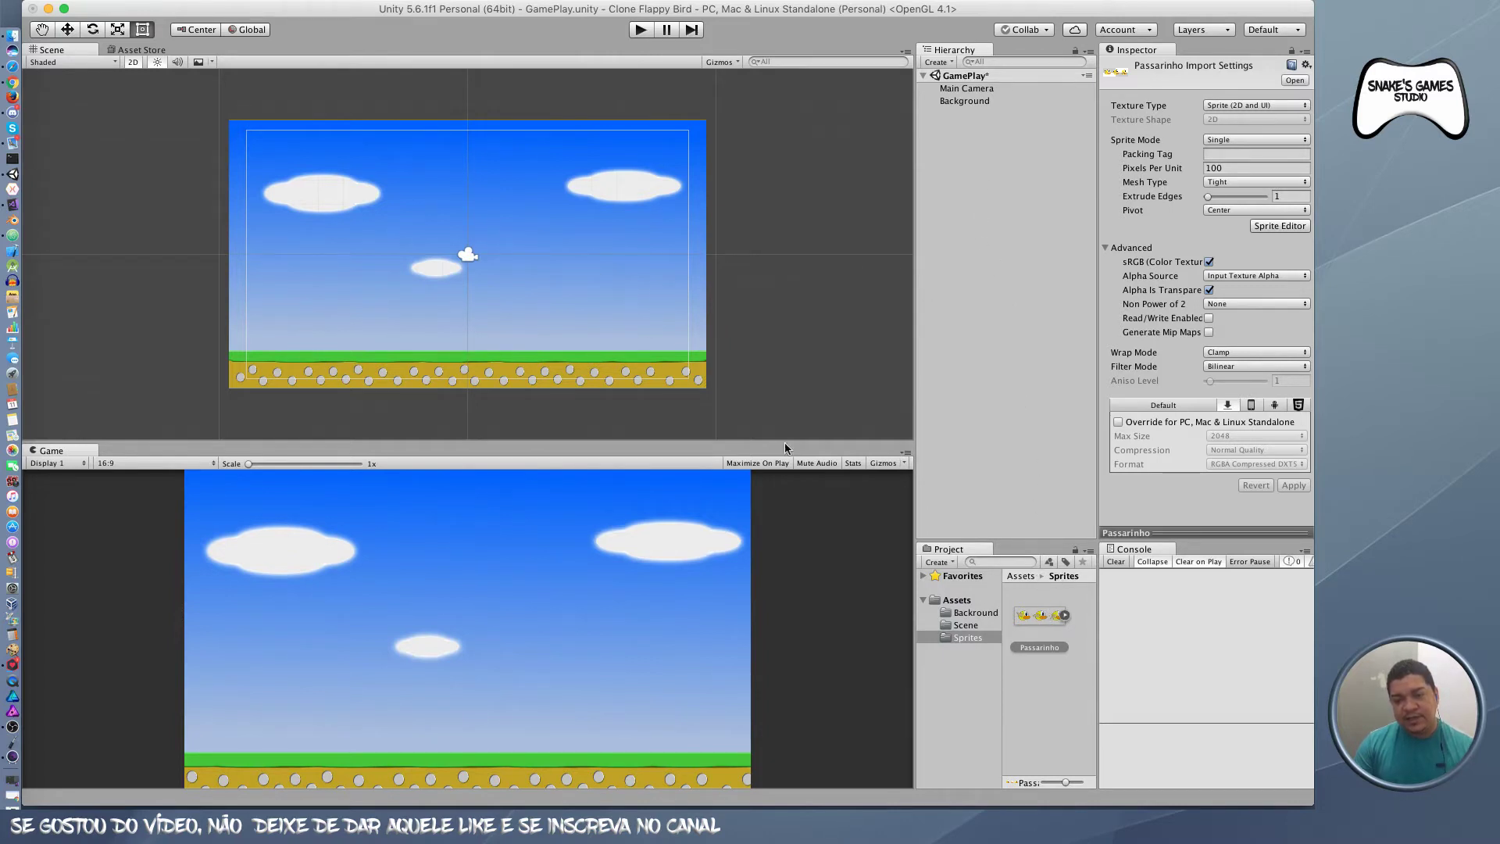
Step: Drag the Passarinho sprite into the scene and set its Order in Layer to 1
left_click(1024, 616)
left_click_drag(1003, 375, 1000, 357)
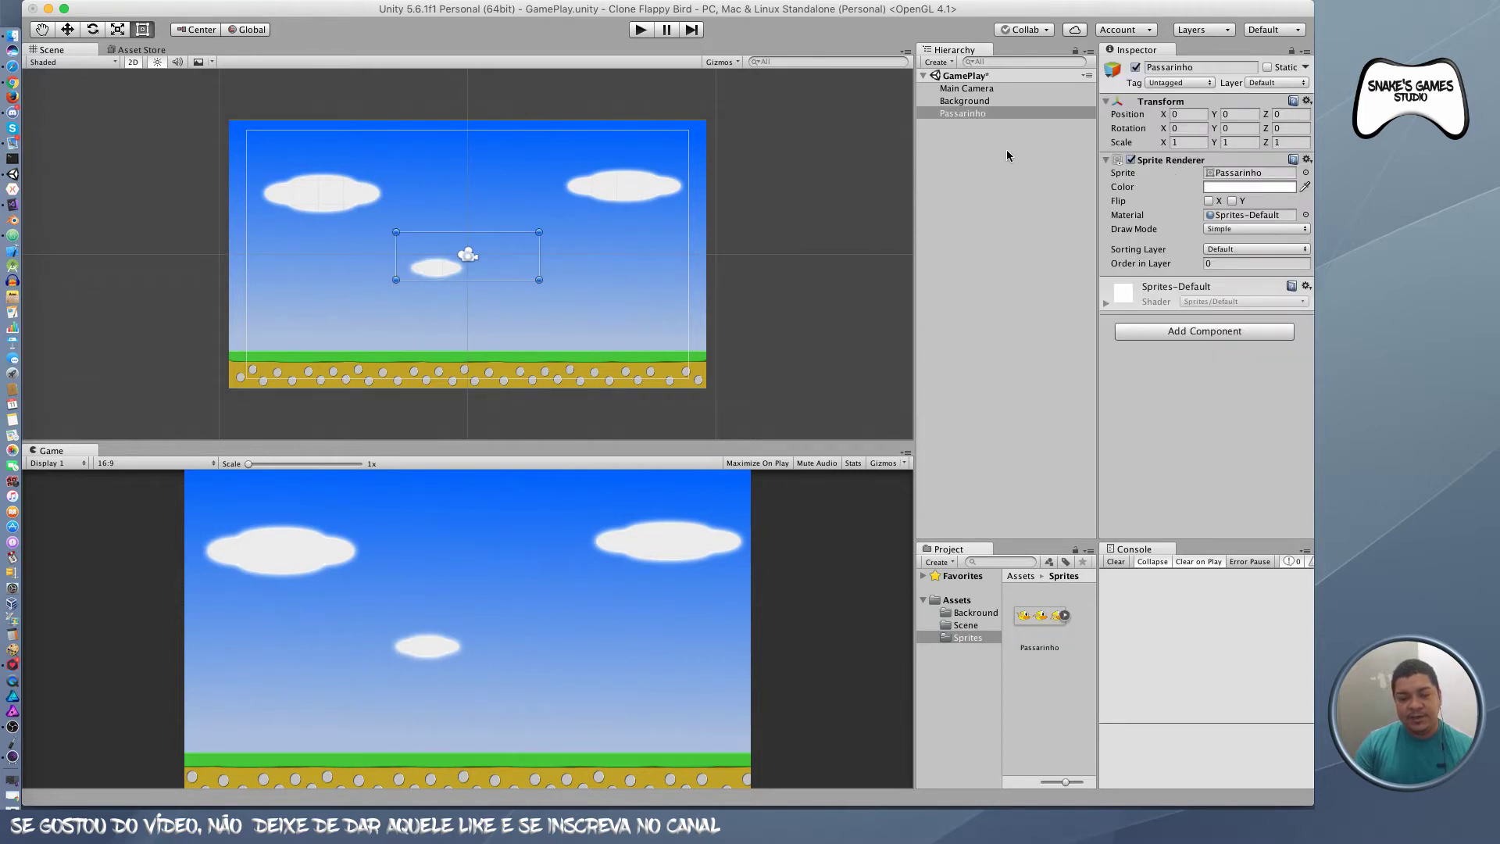
left_click(1224, 263)
type("1")
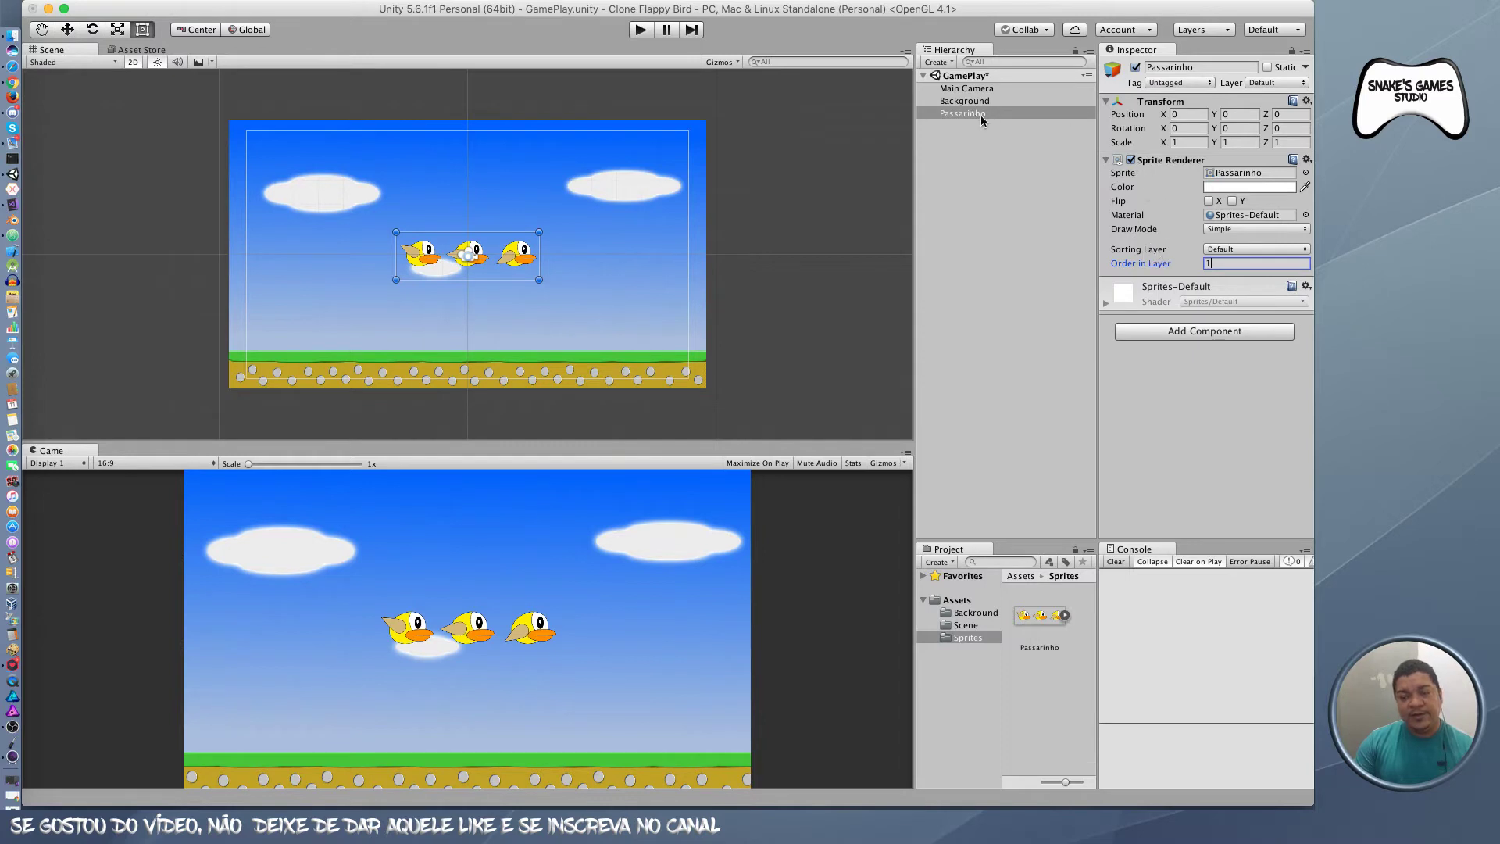
left_click(990, 142)
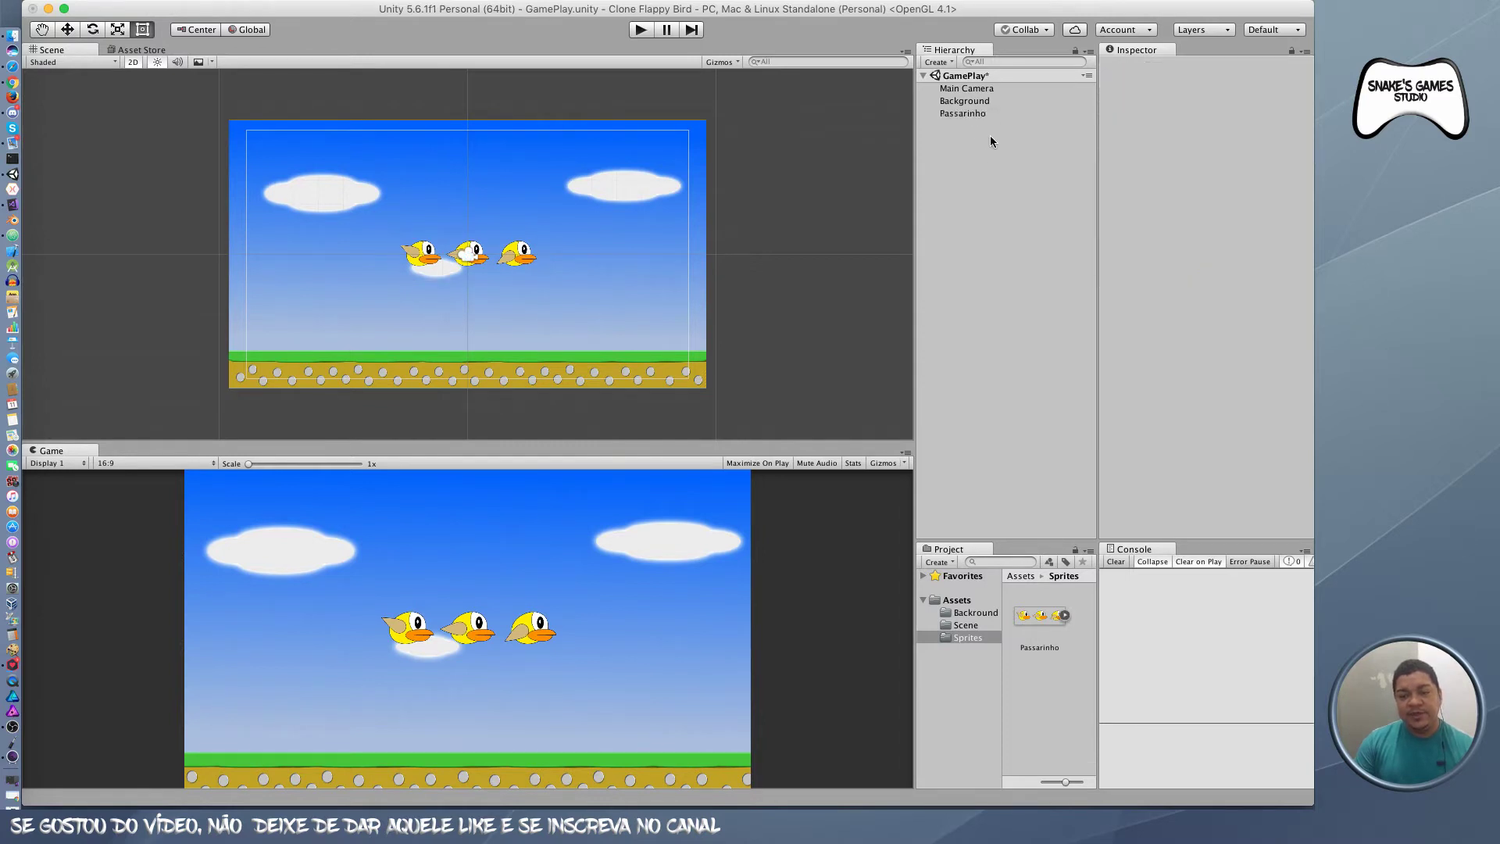
left_click(986, 114)
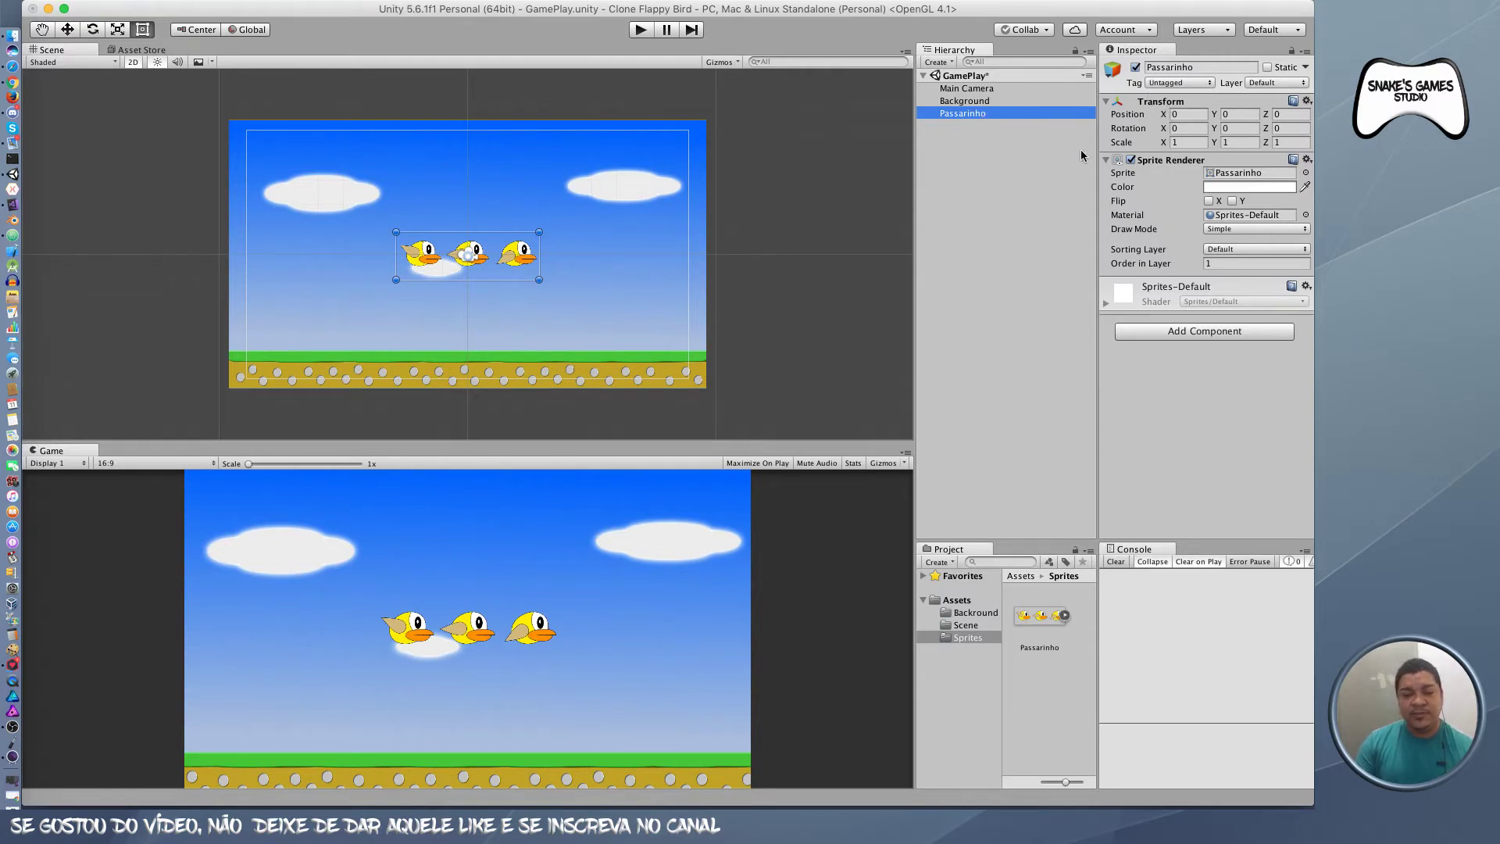
left_click(996, 101)
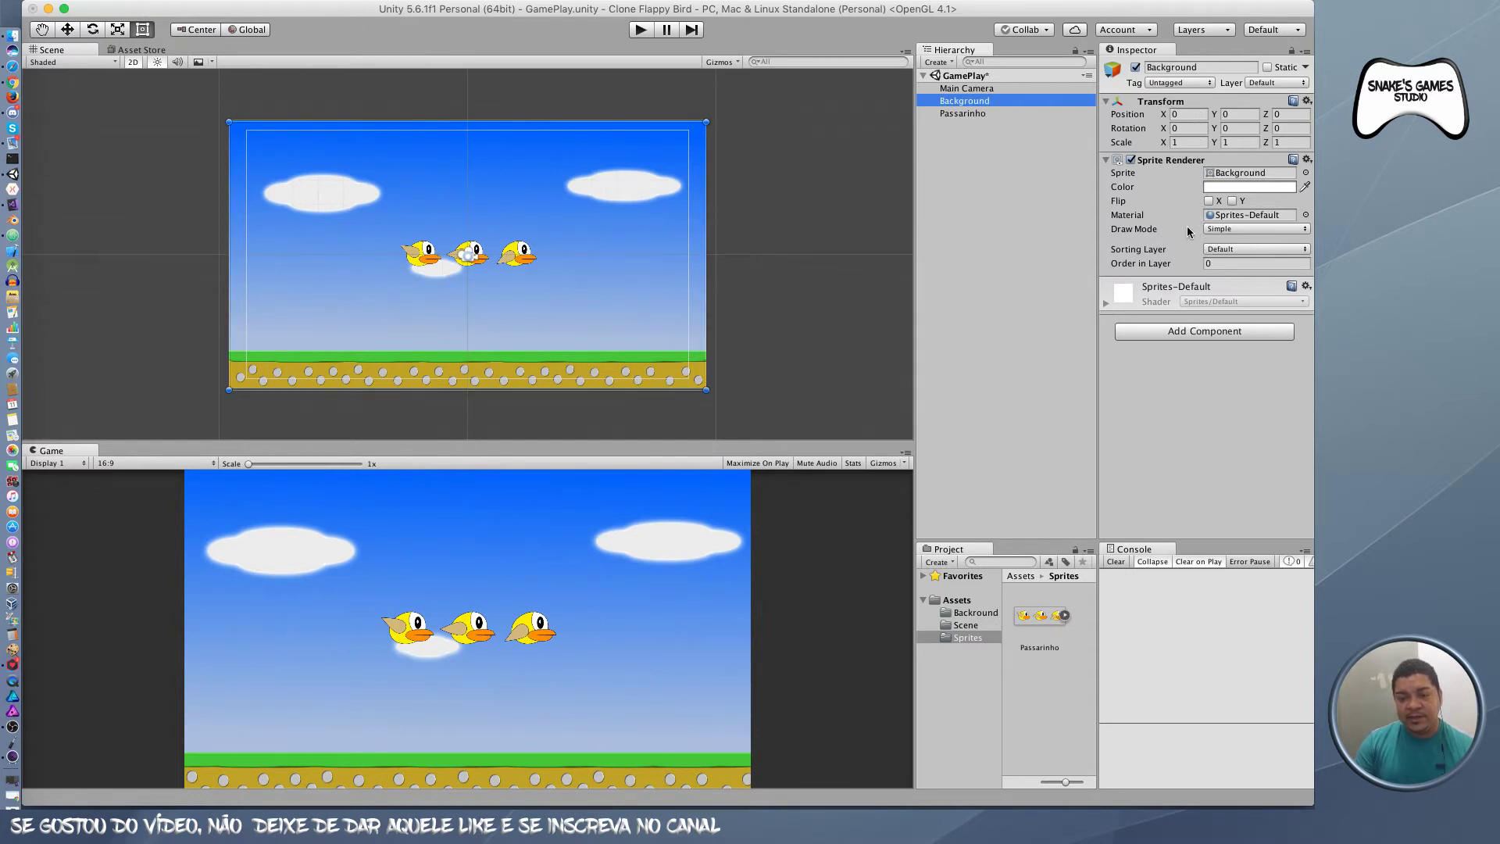
left_click(999, 88)
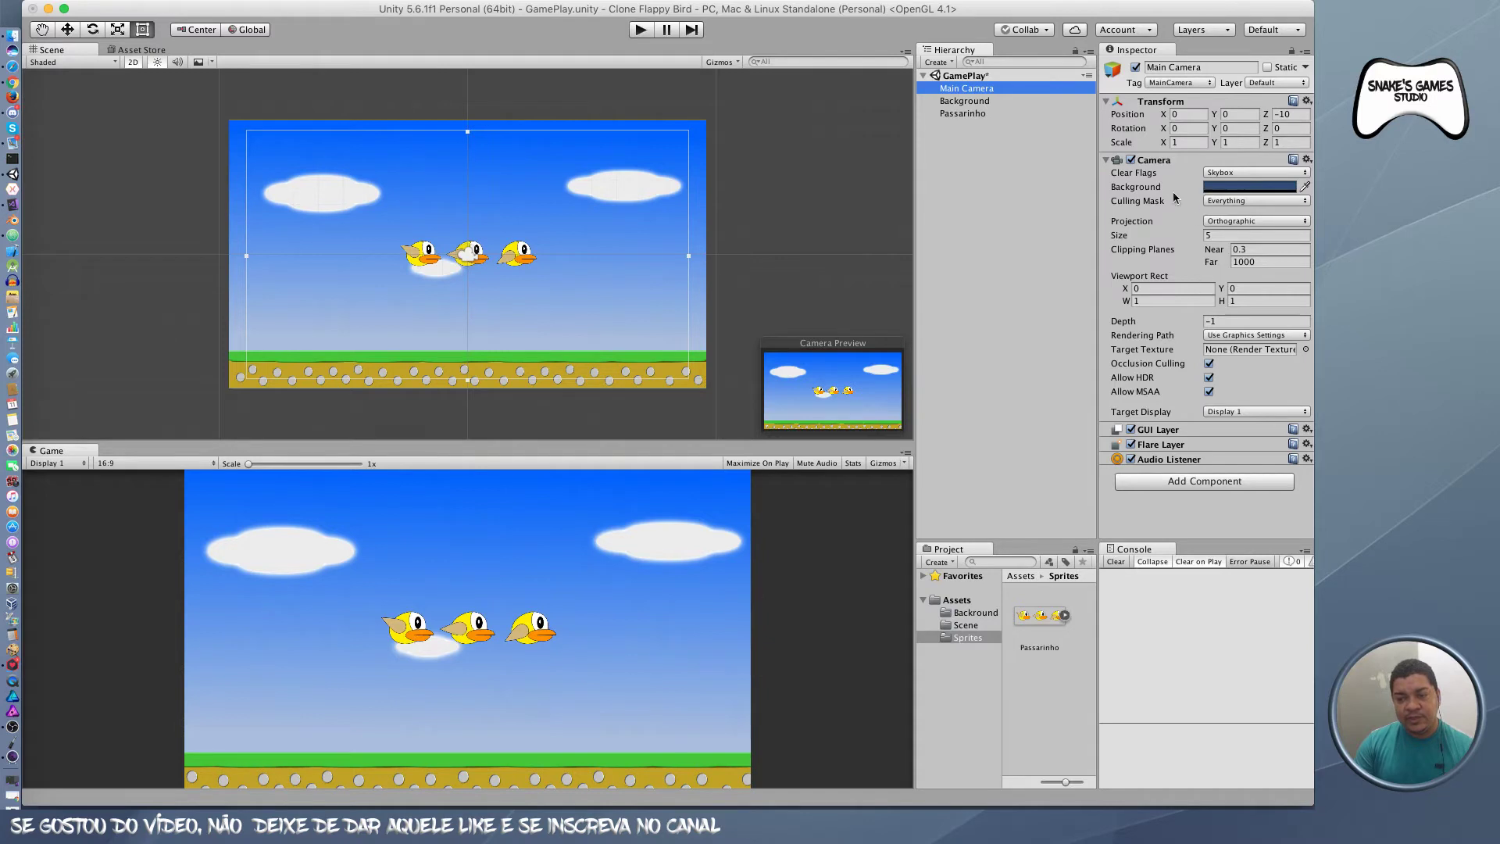
left_click(984, 114)
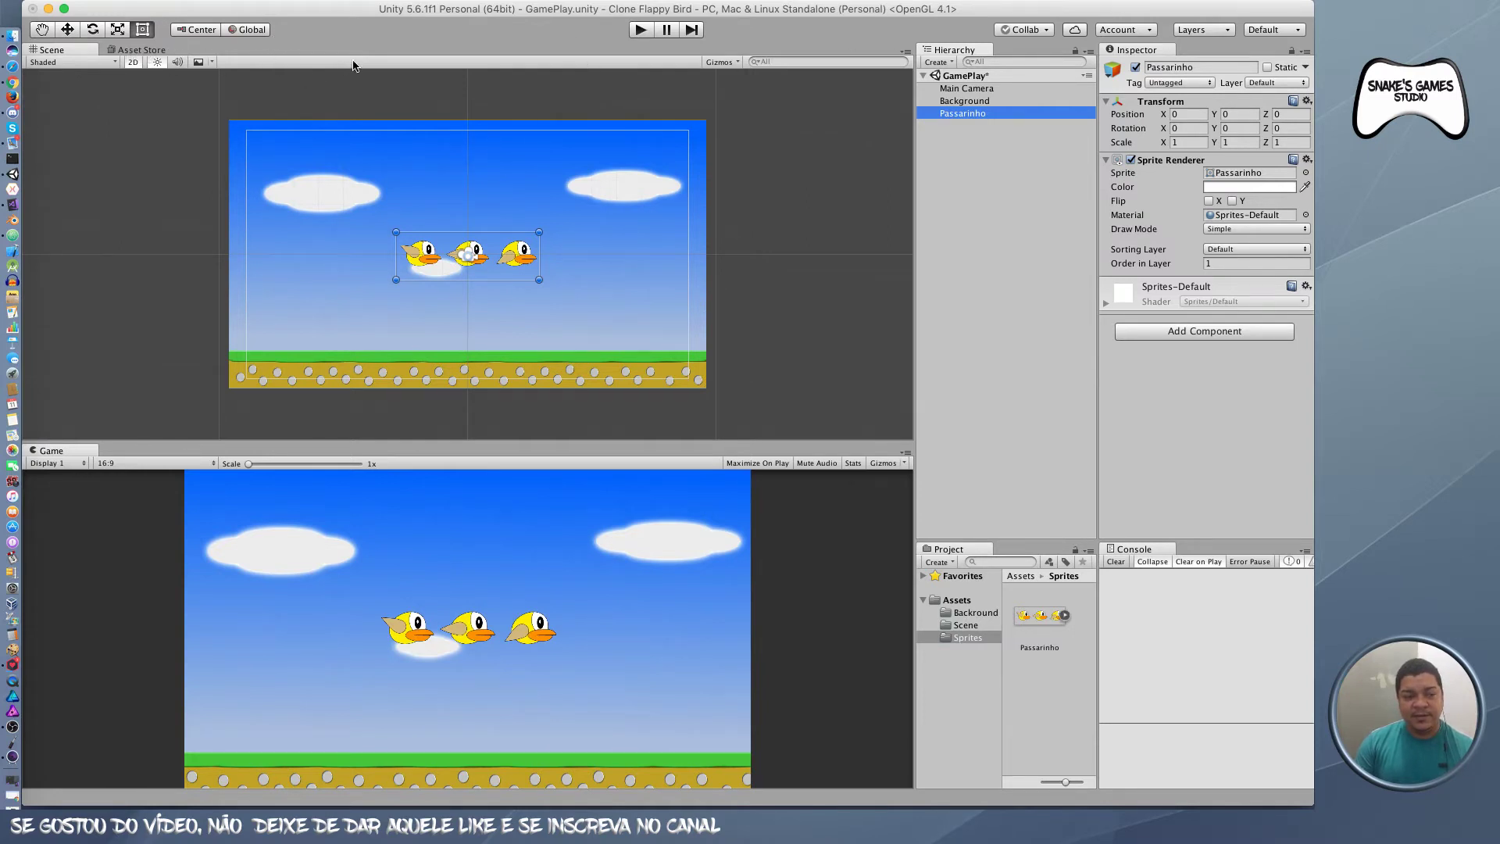
Step: Open the Animation window and dock it as a tab alongside the Scene view
mouse_move(400, 2)
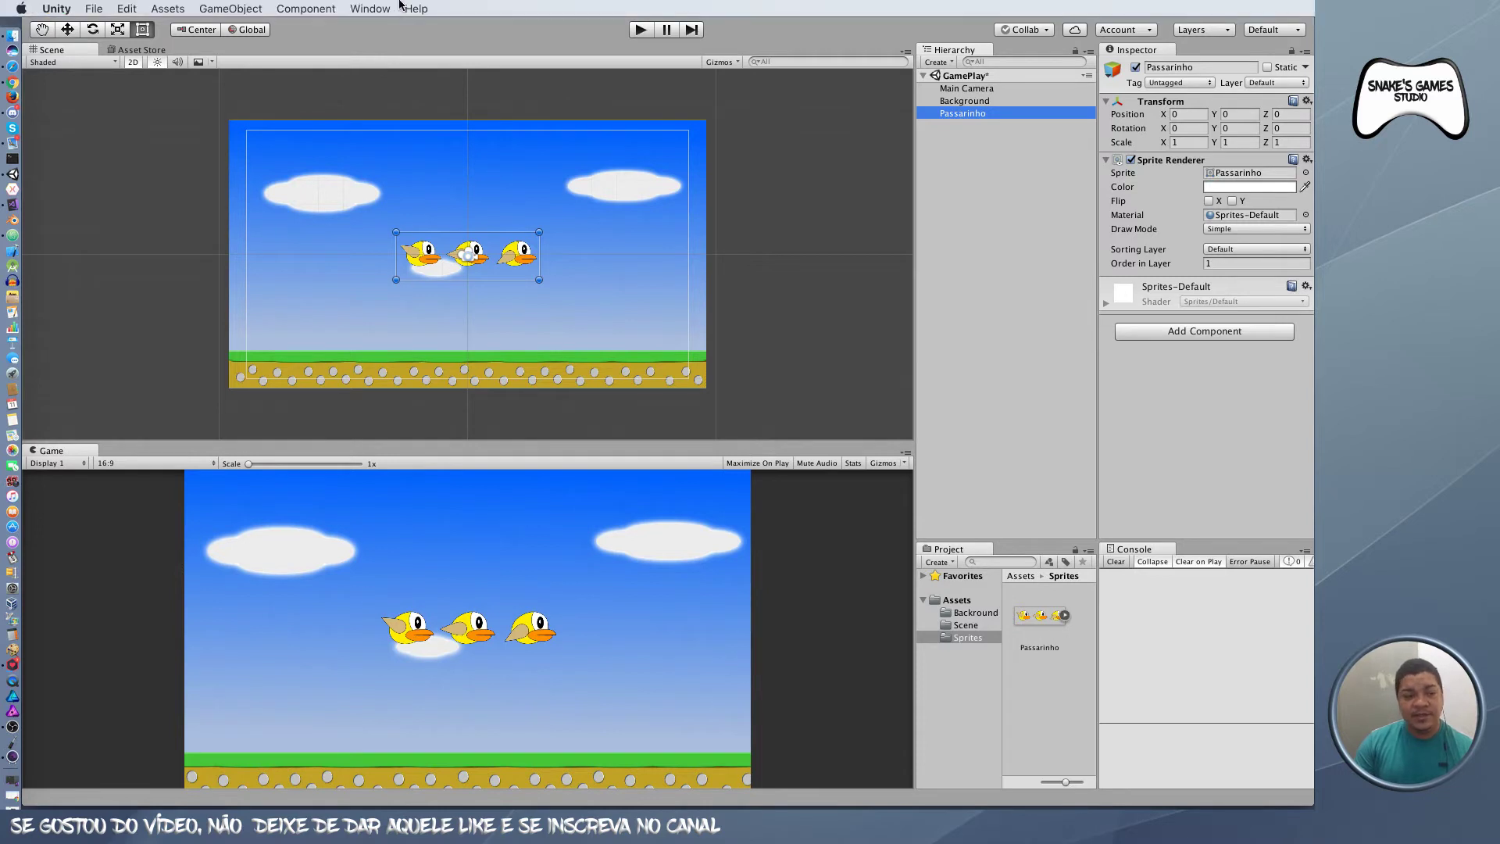
left_click(359, 10)
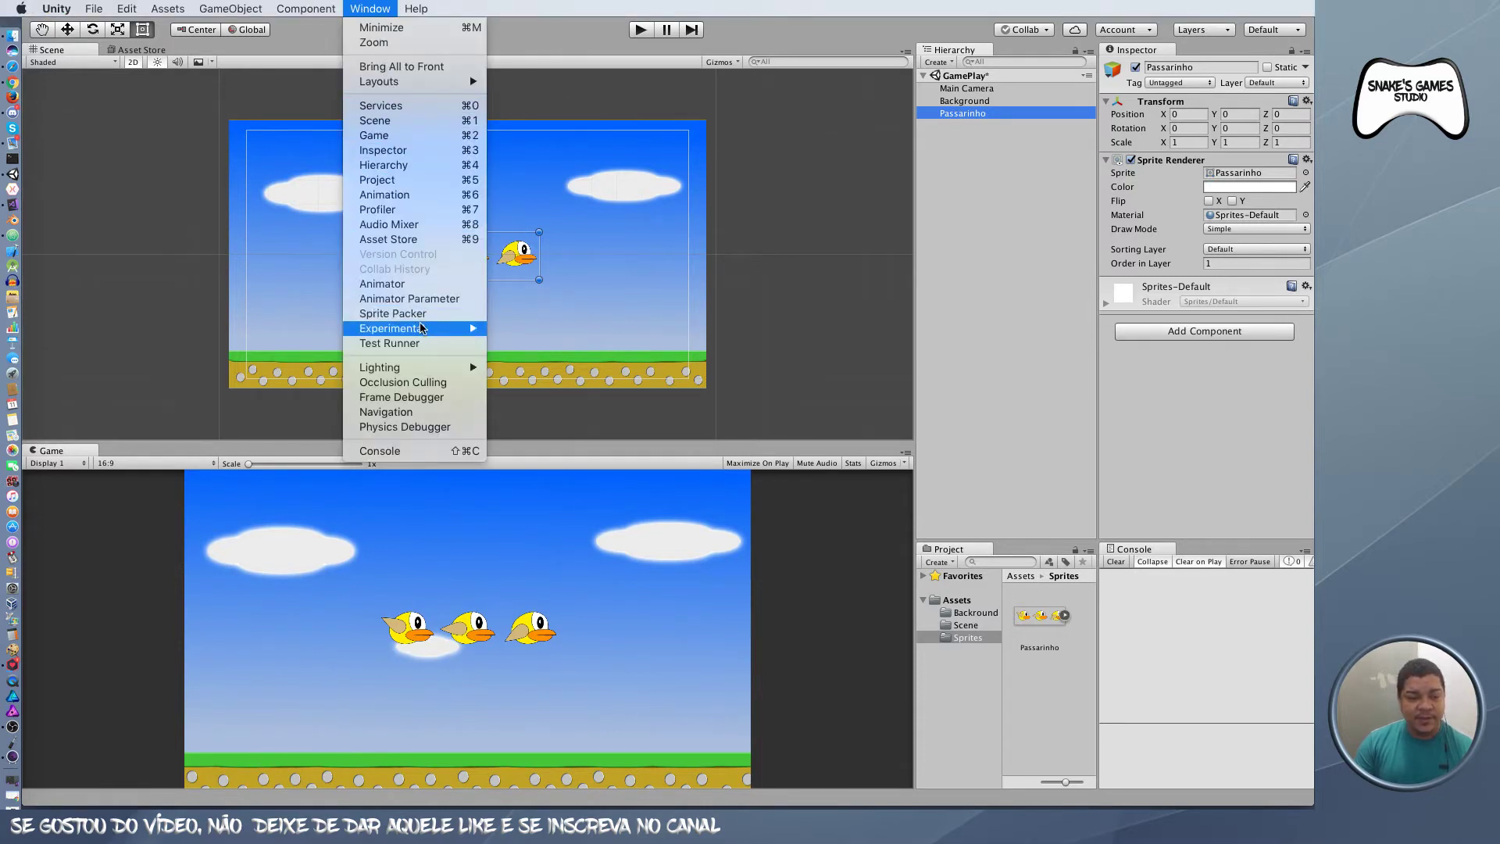
left_click(417, 202)
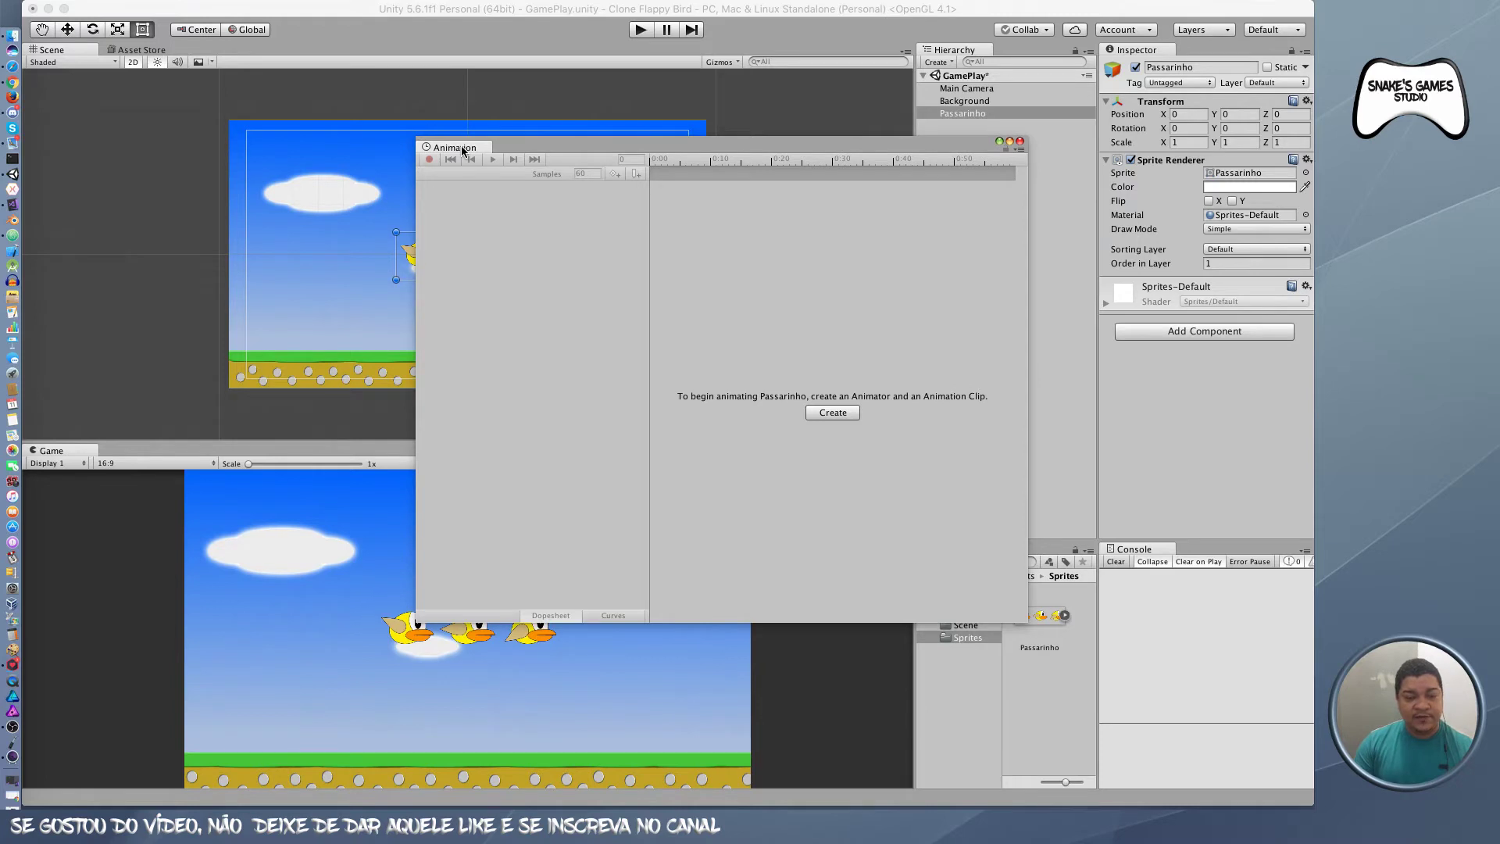
left_click_drag(463, 148, 131, 57)
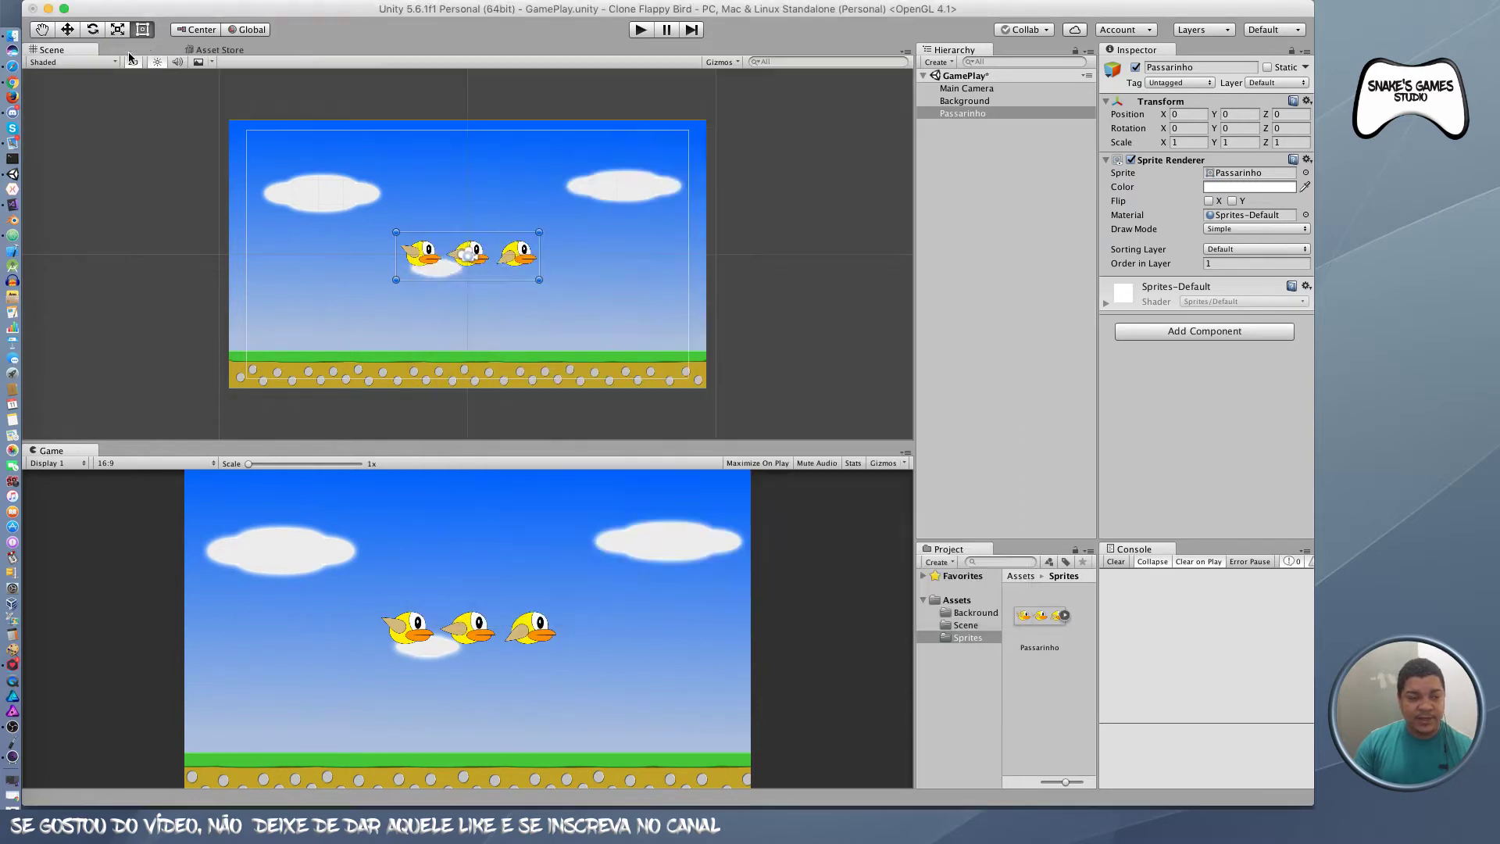
left_click(76, 54)
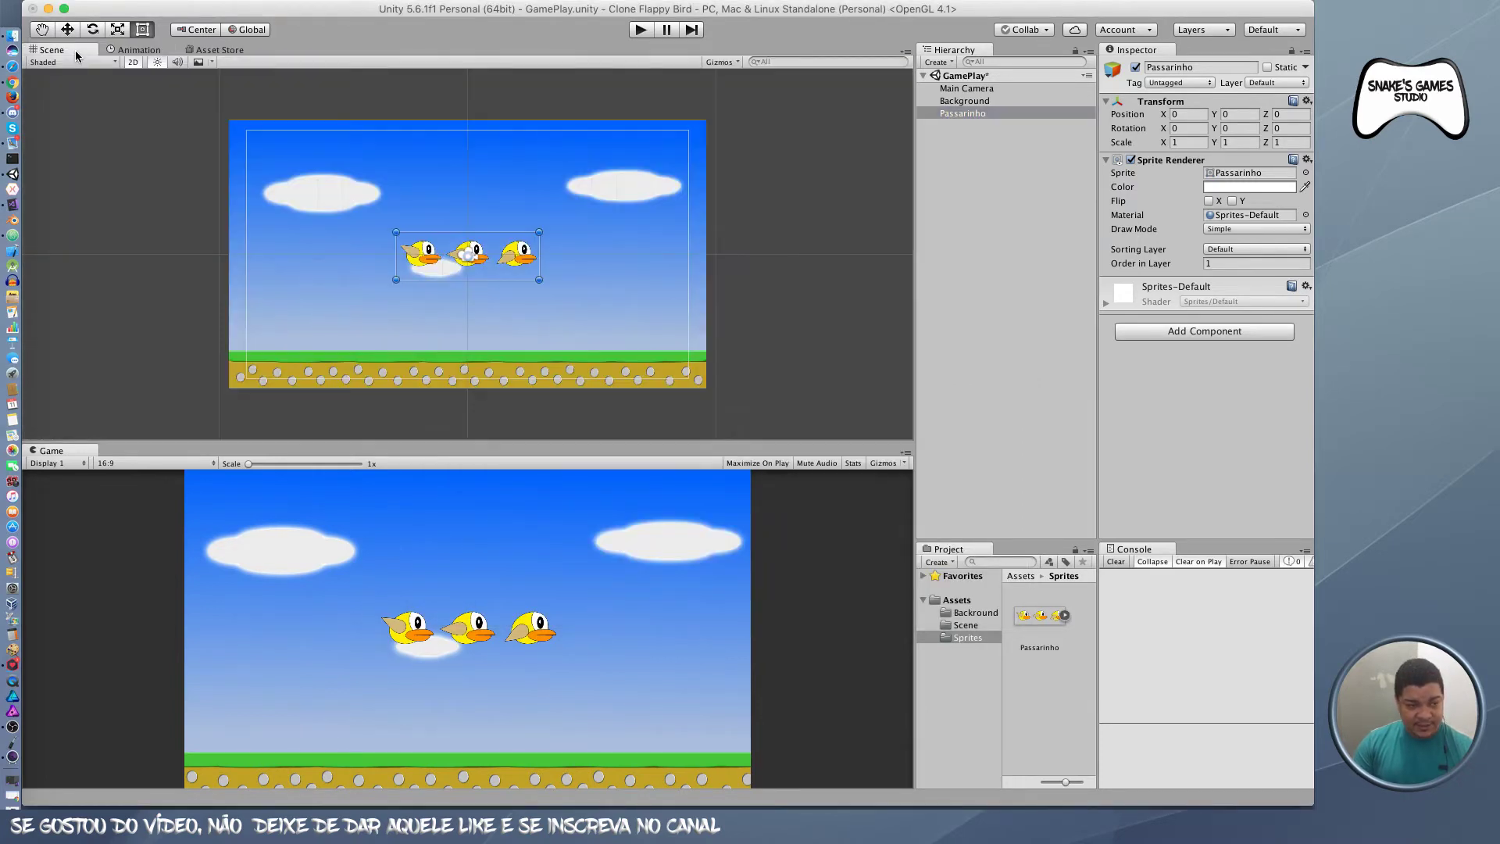
left_click(130, 55)
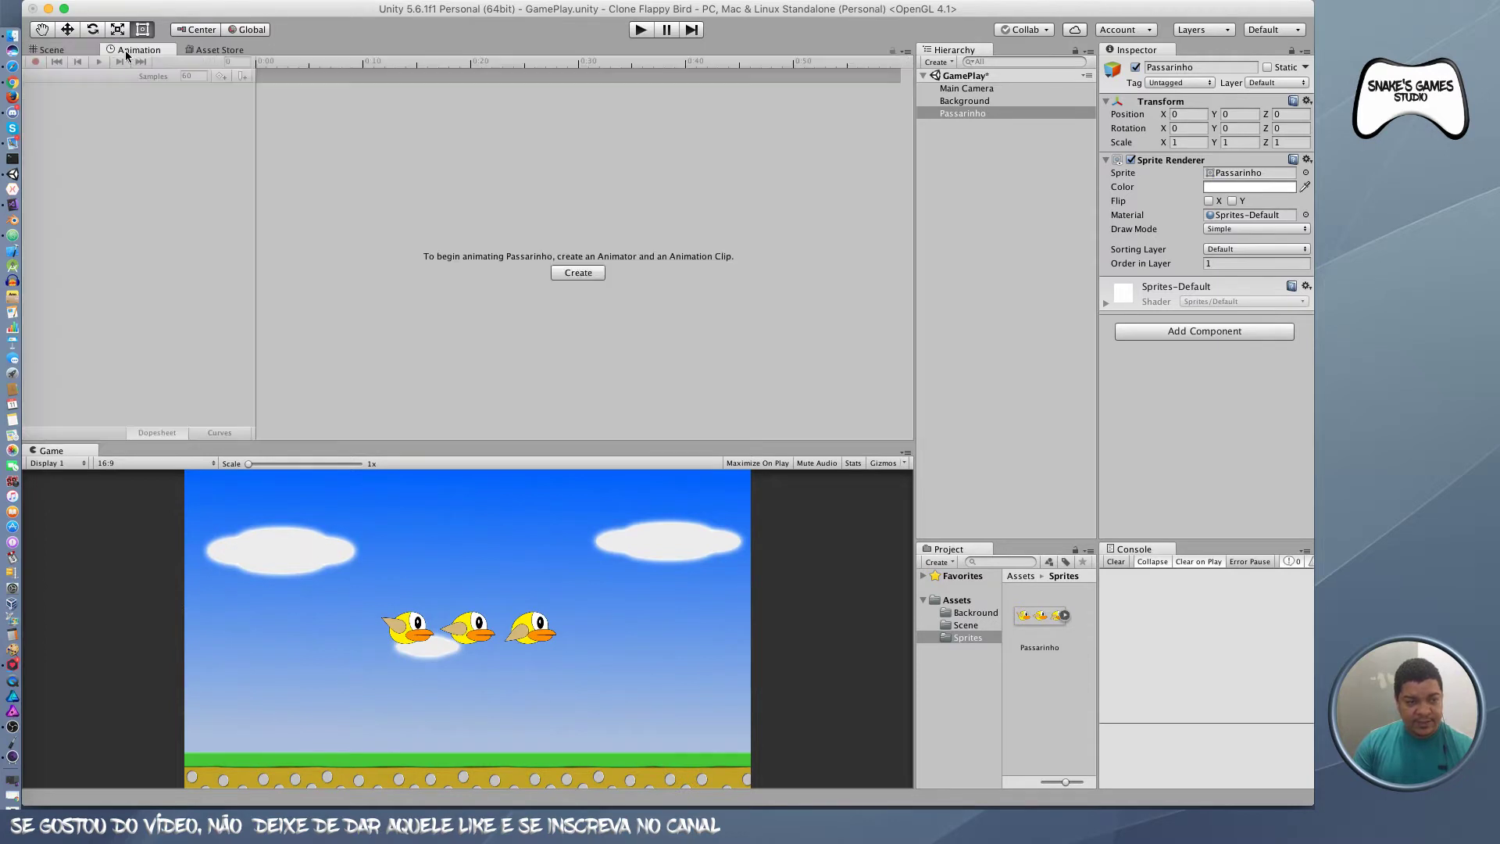
left_click(70, 52)
Step: Open the Animator window, then return to the Scene view of the birds
left_click(306, 8)
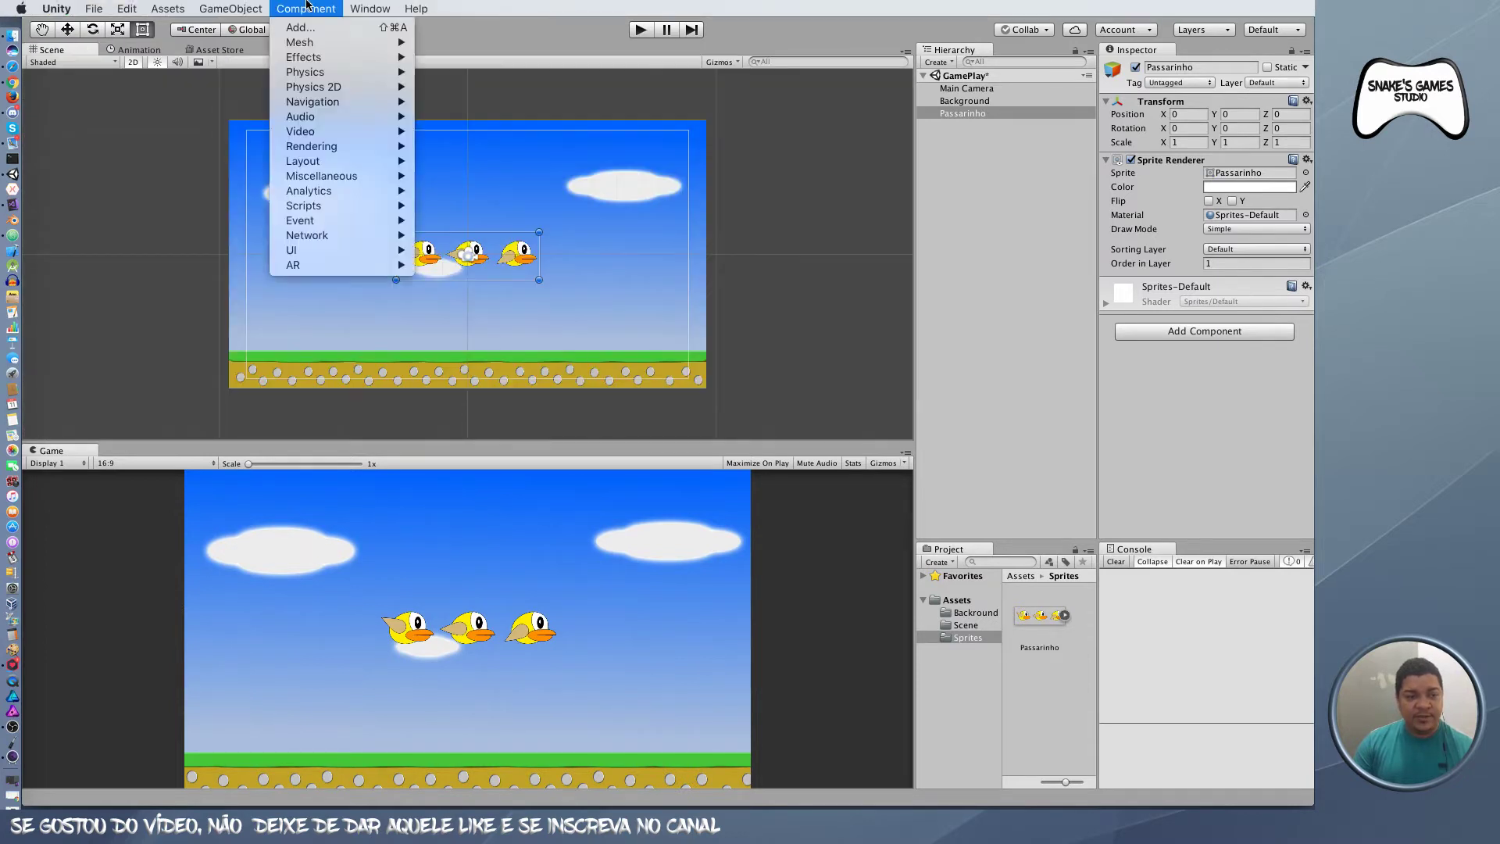
mouse_move(370, 8)
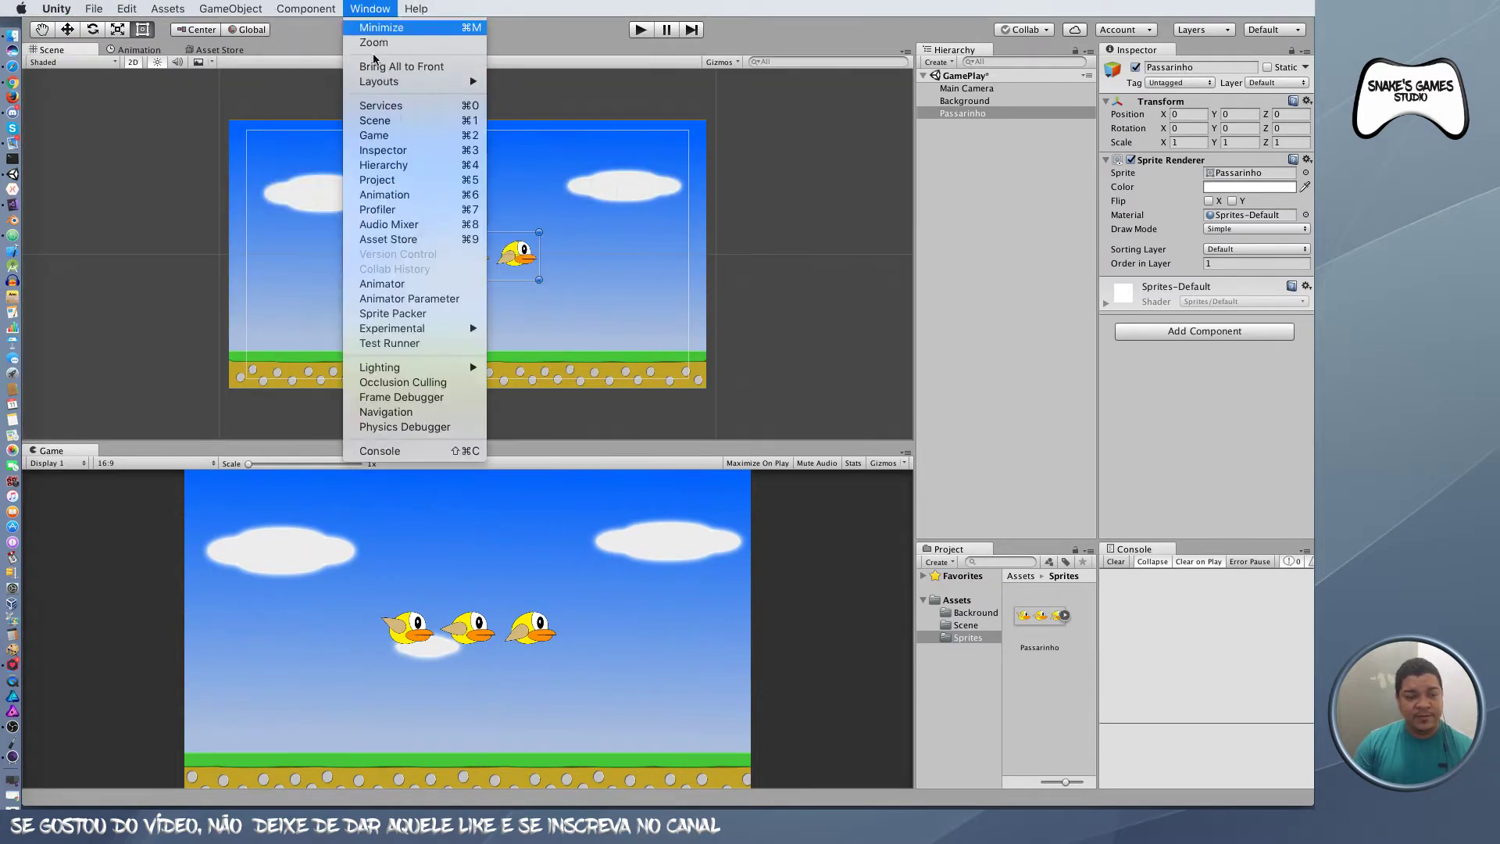
left_click(387, 286)
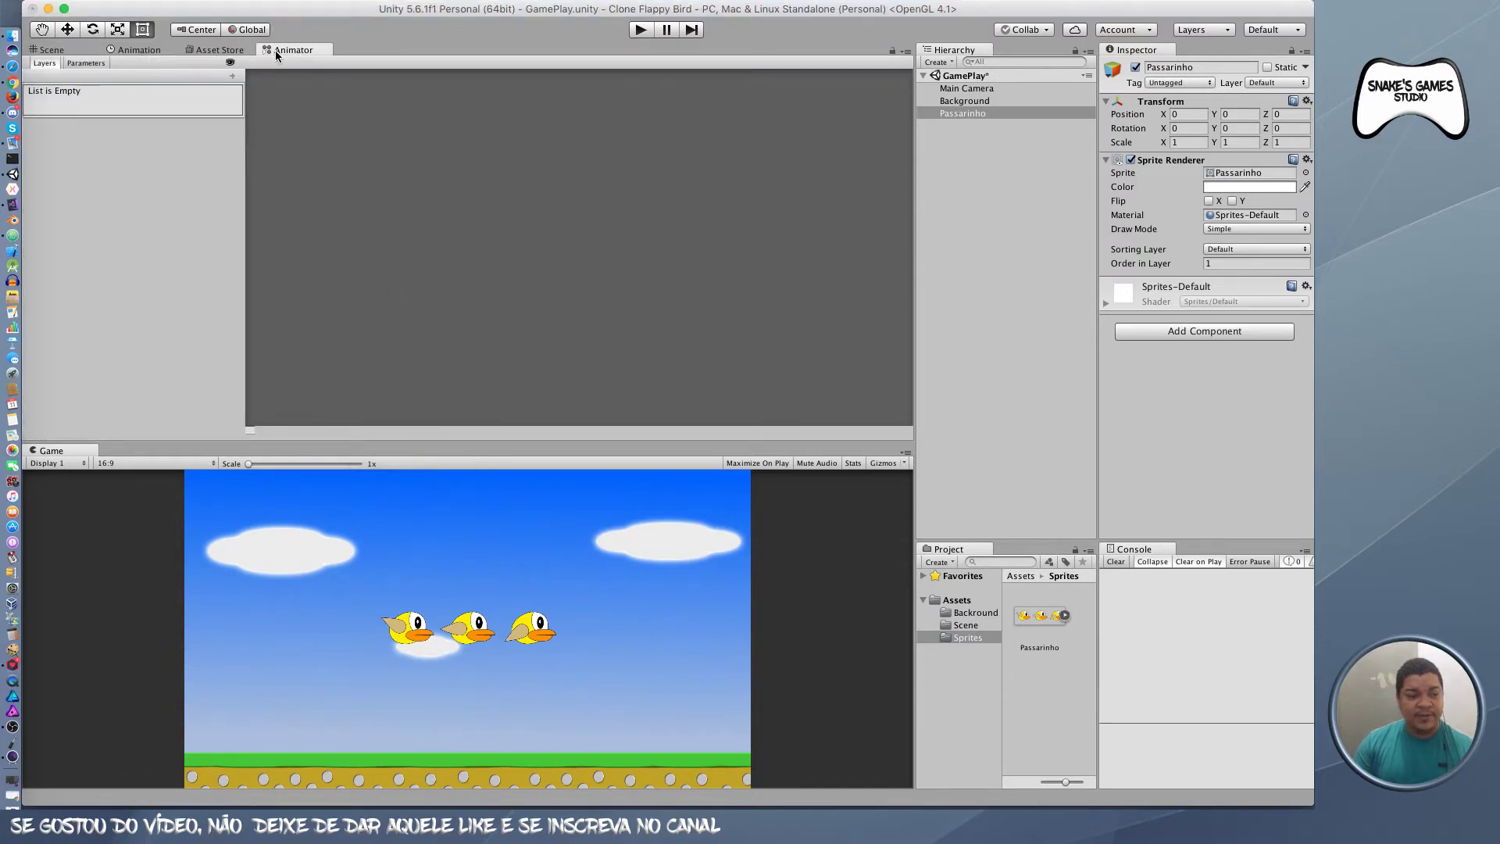
left_click(50, 49)
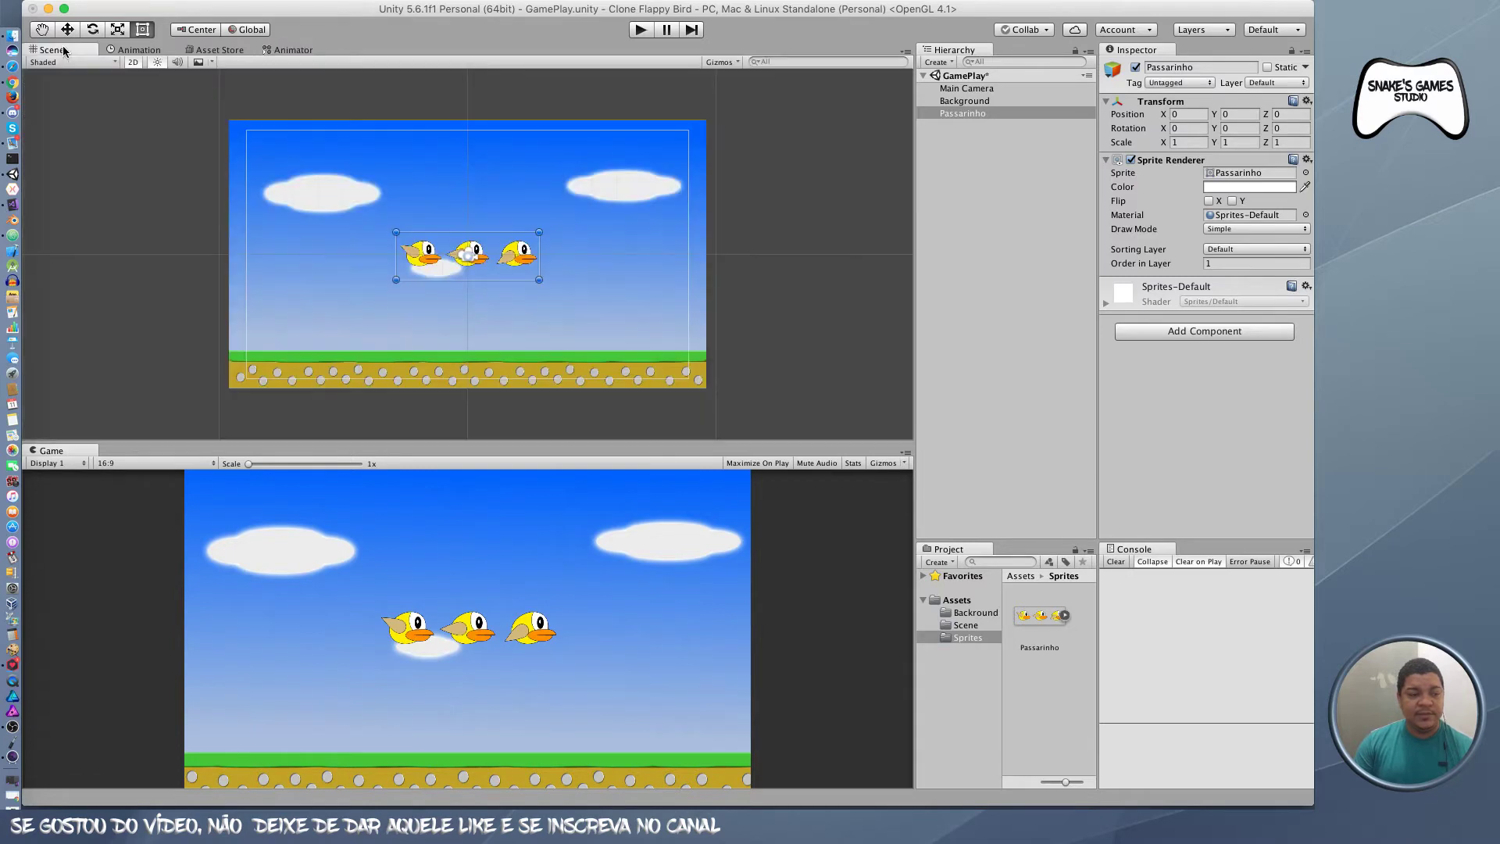
left_click(147, 50)
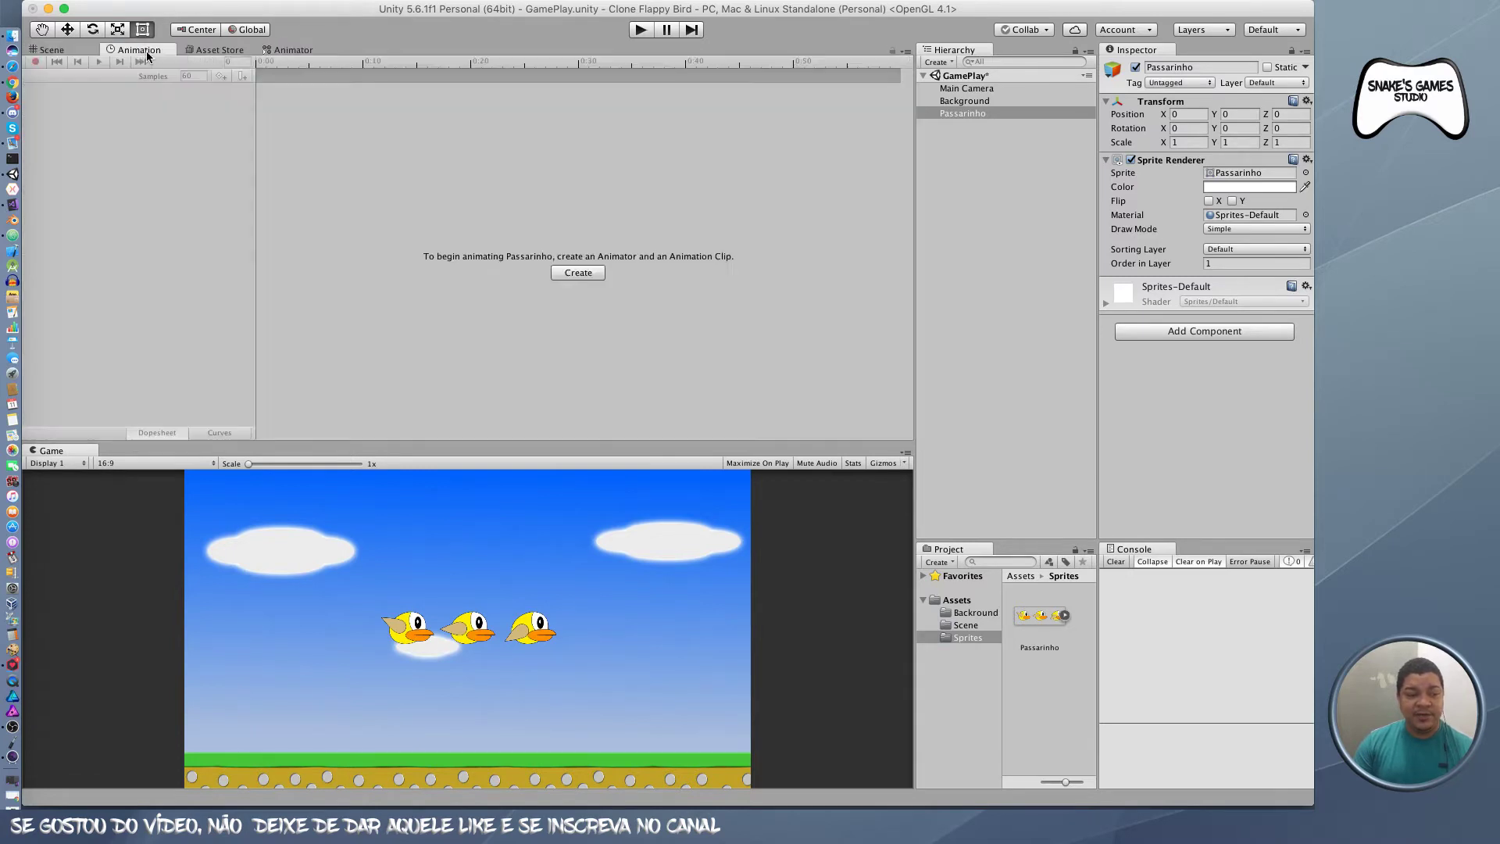
left_click(69, 50)
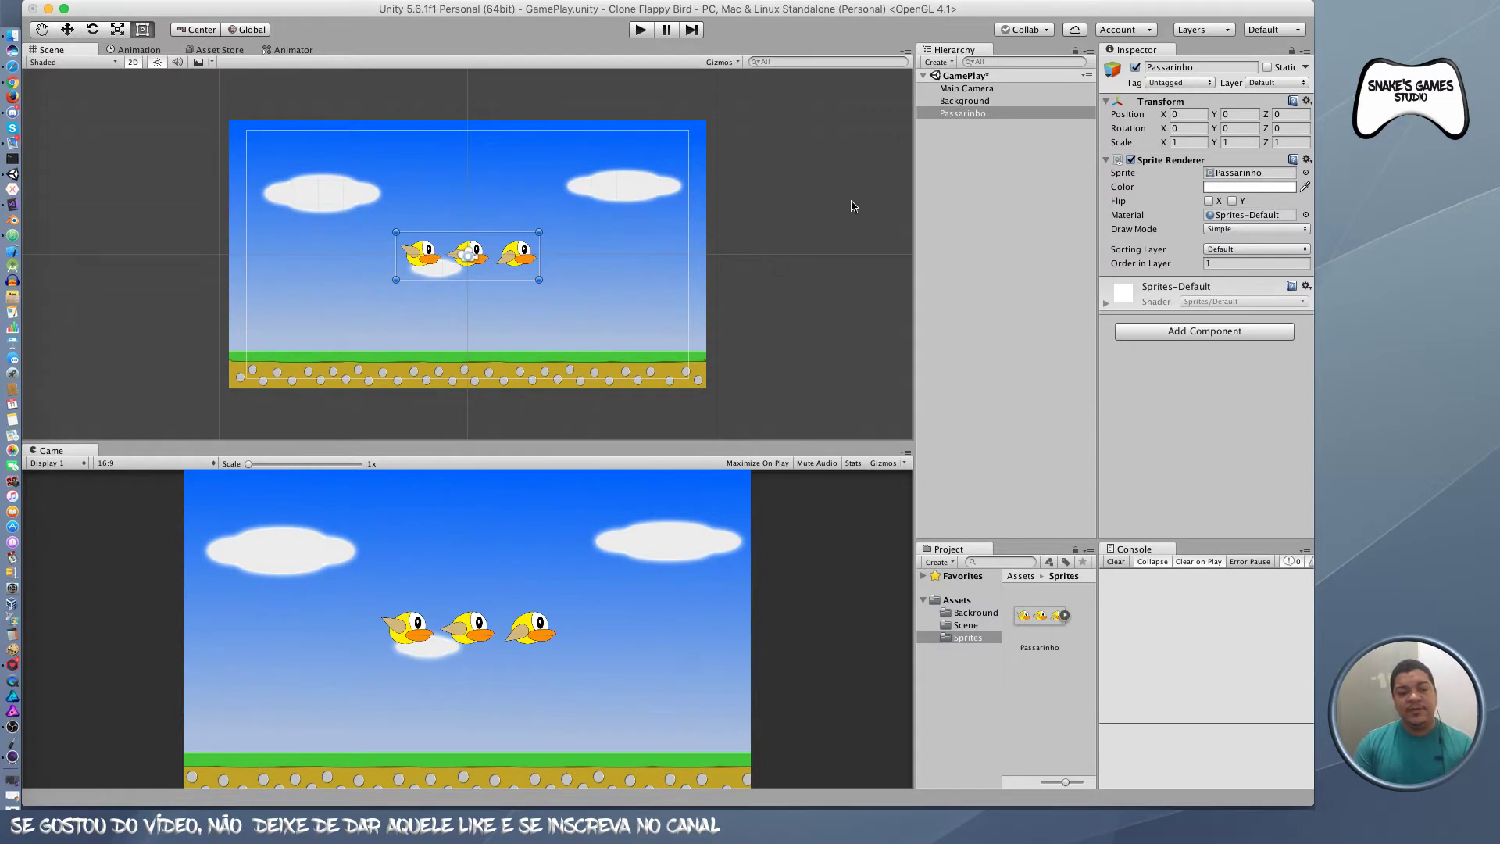
left_click(998, 104)
left_click(998, 87)
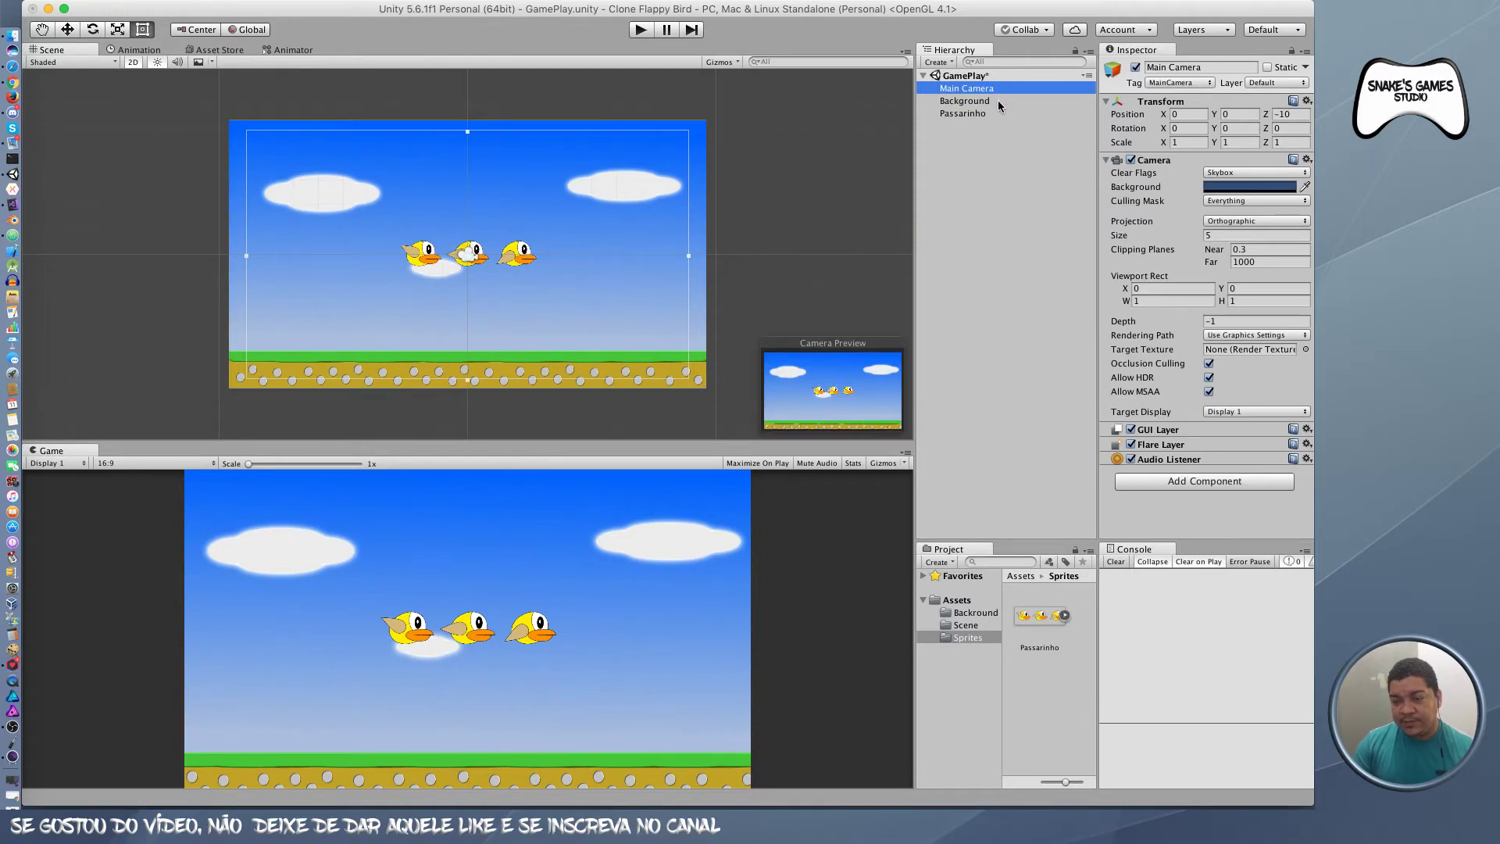
left_click(997, 101)
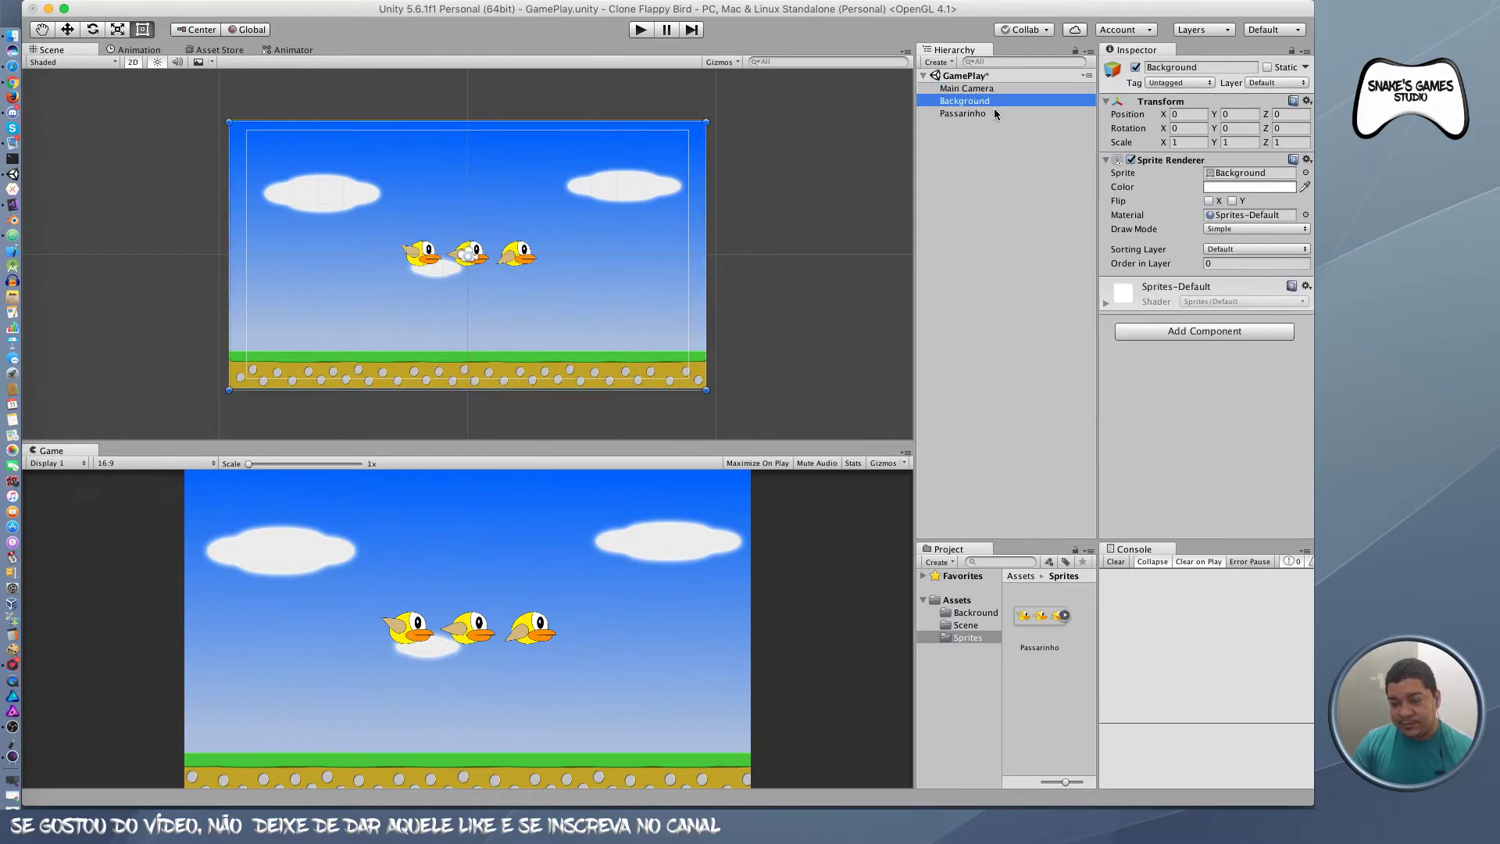
left_click(994, 113)
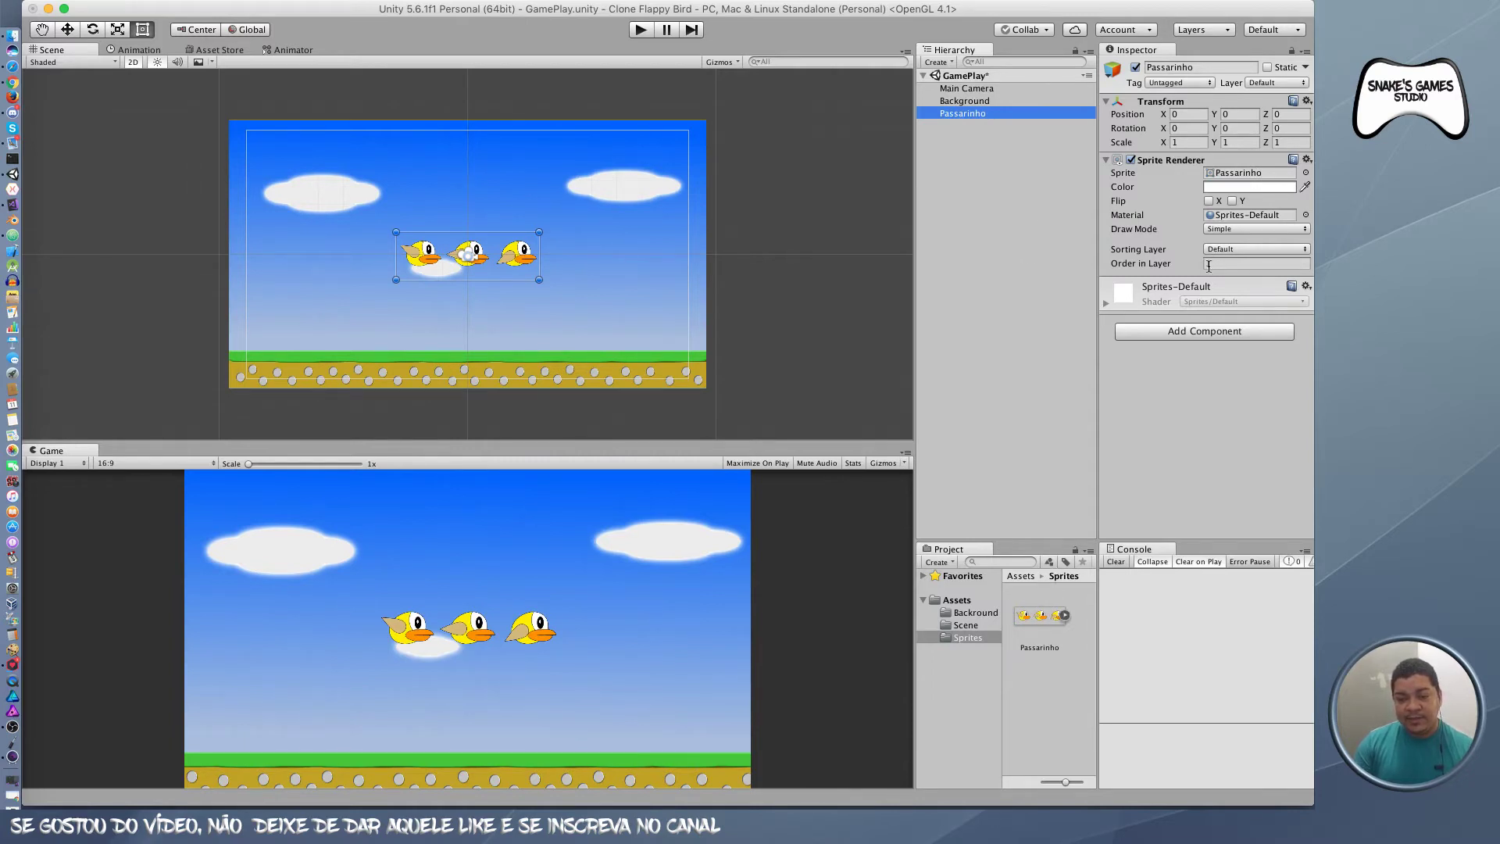
left_click(1256, 262)
type("1")
left_click(1219, 263)
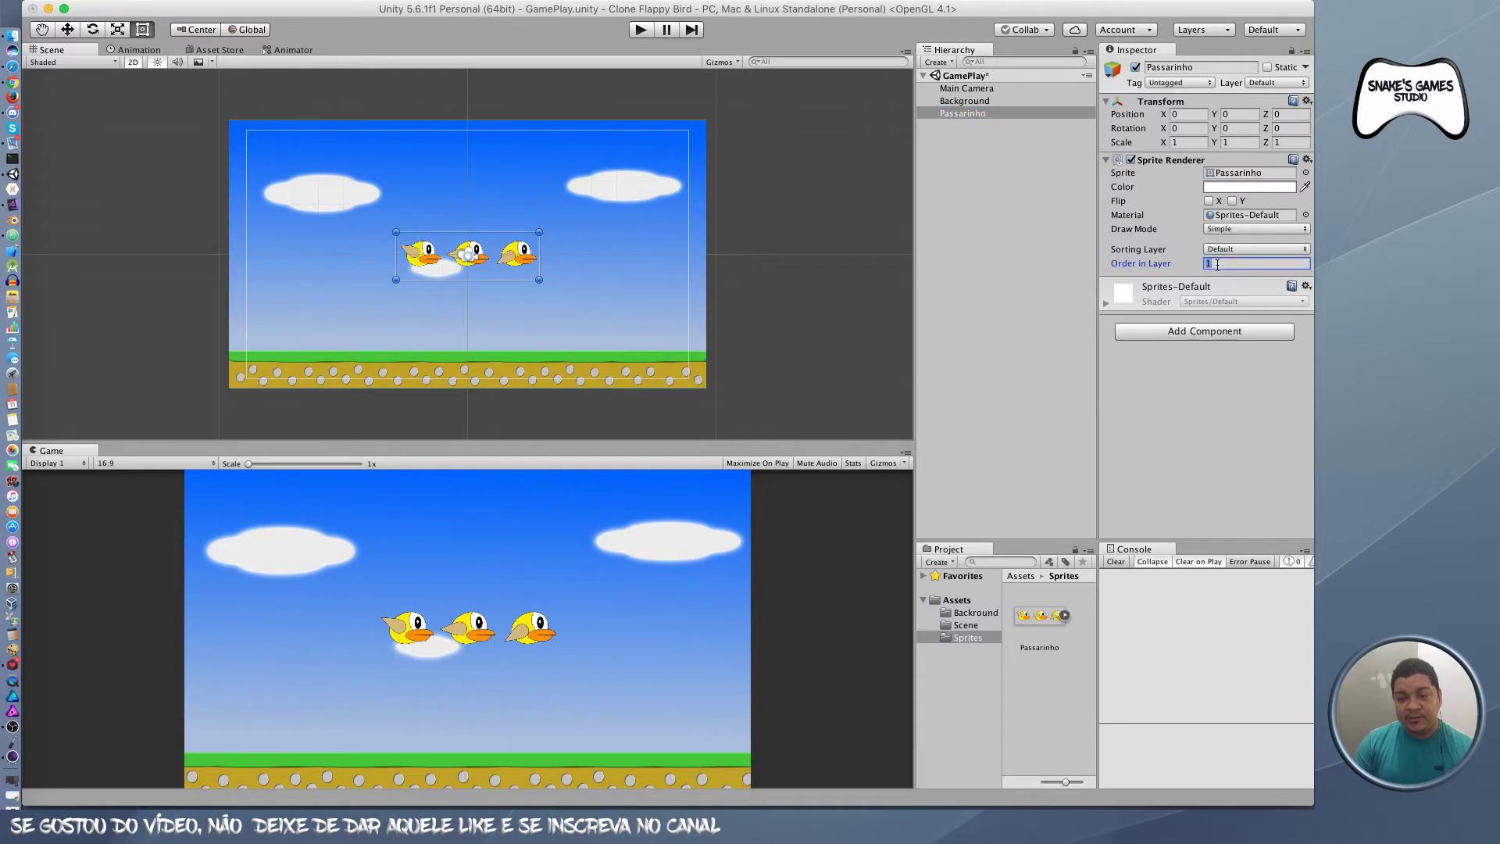
type("0")
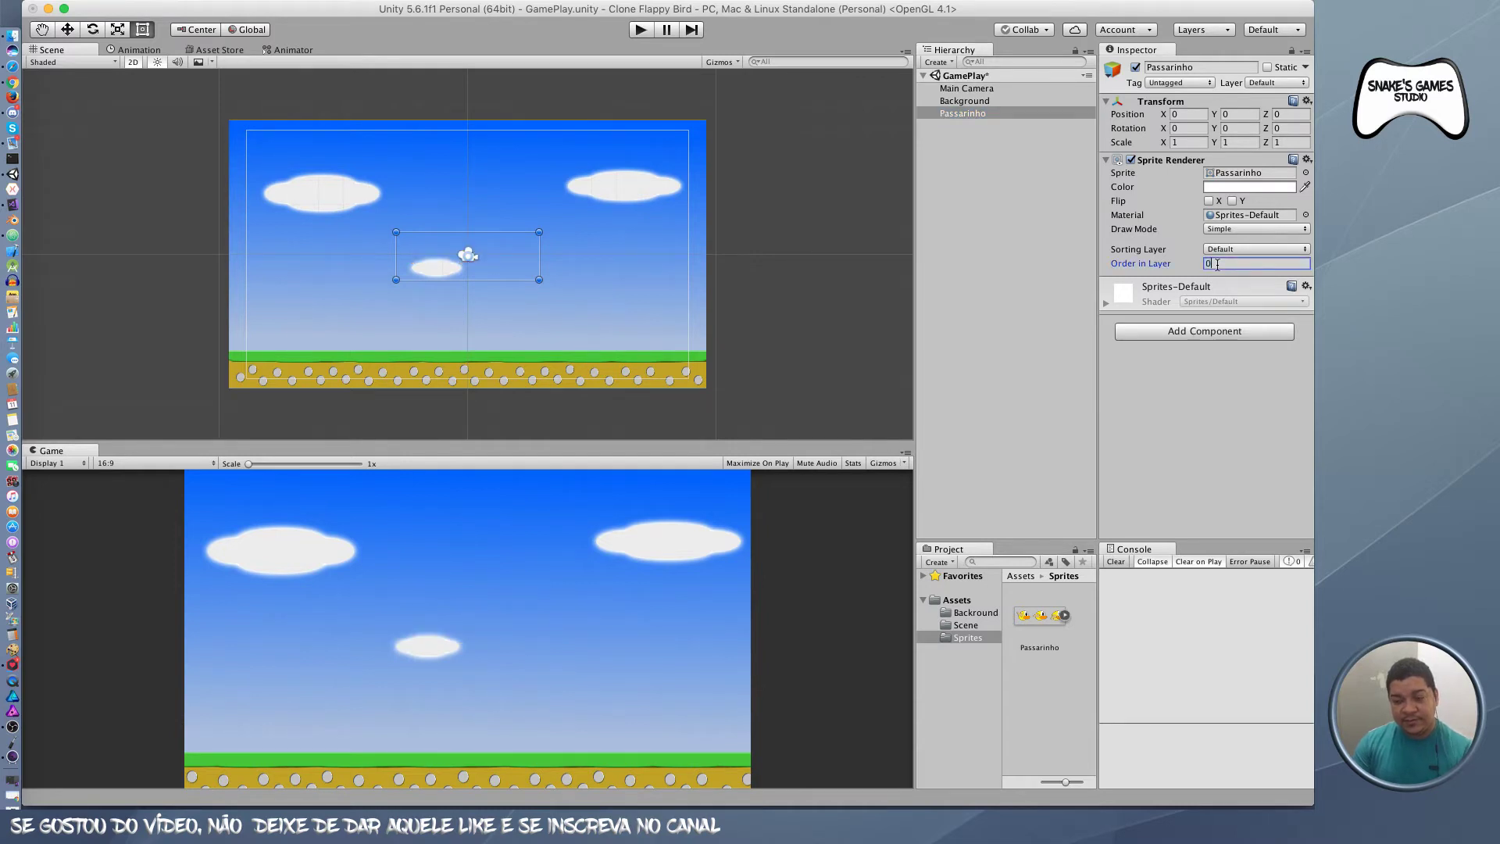
left_click(996, 101)
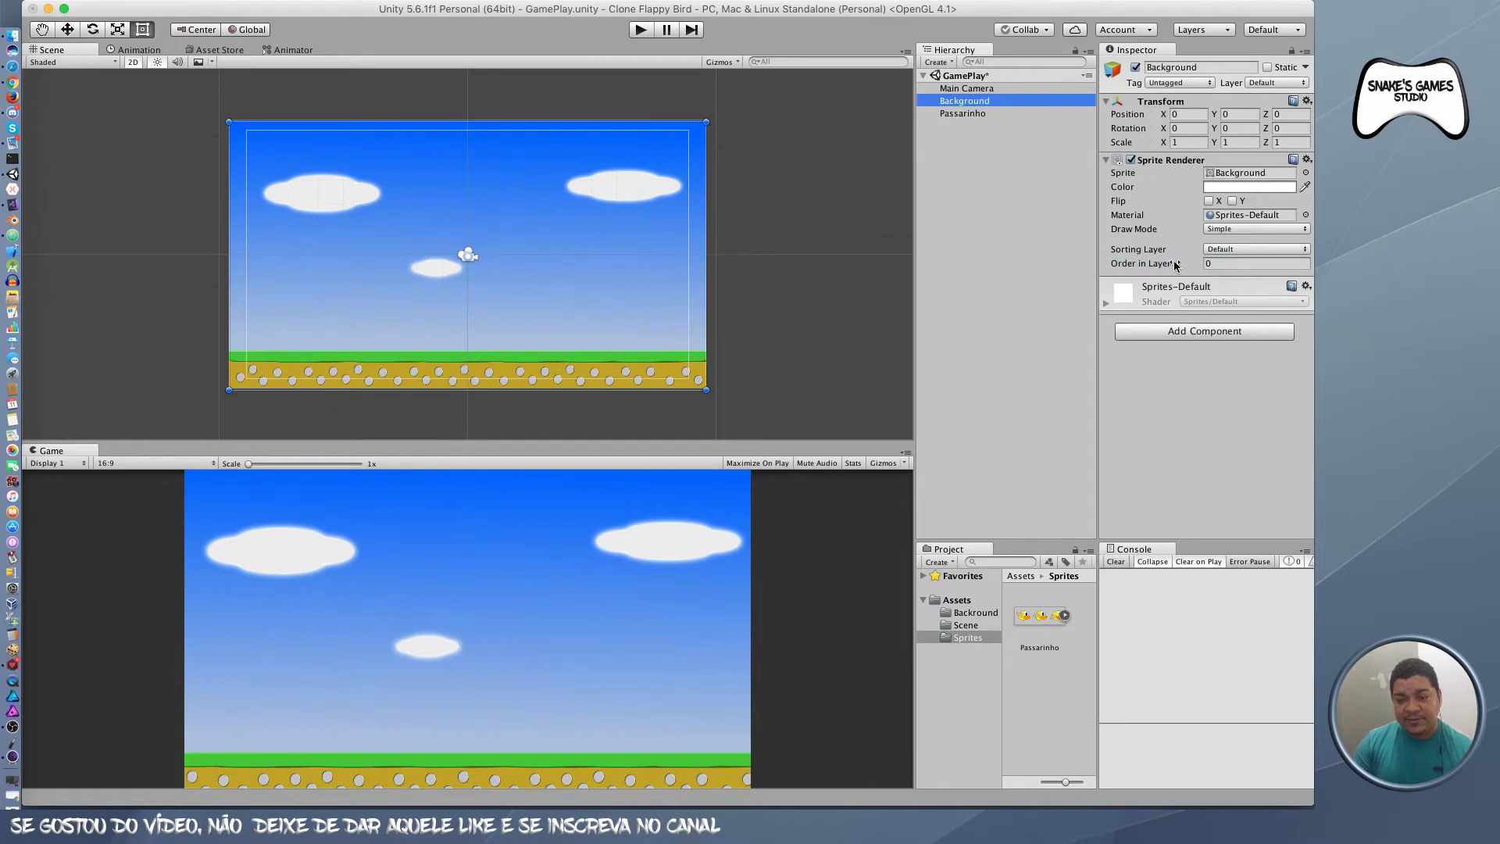
left_click(996, 116)
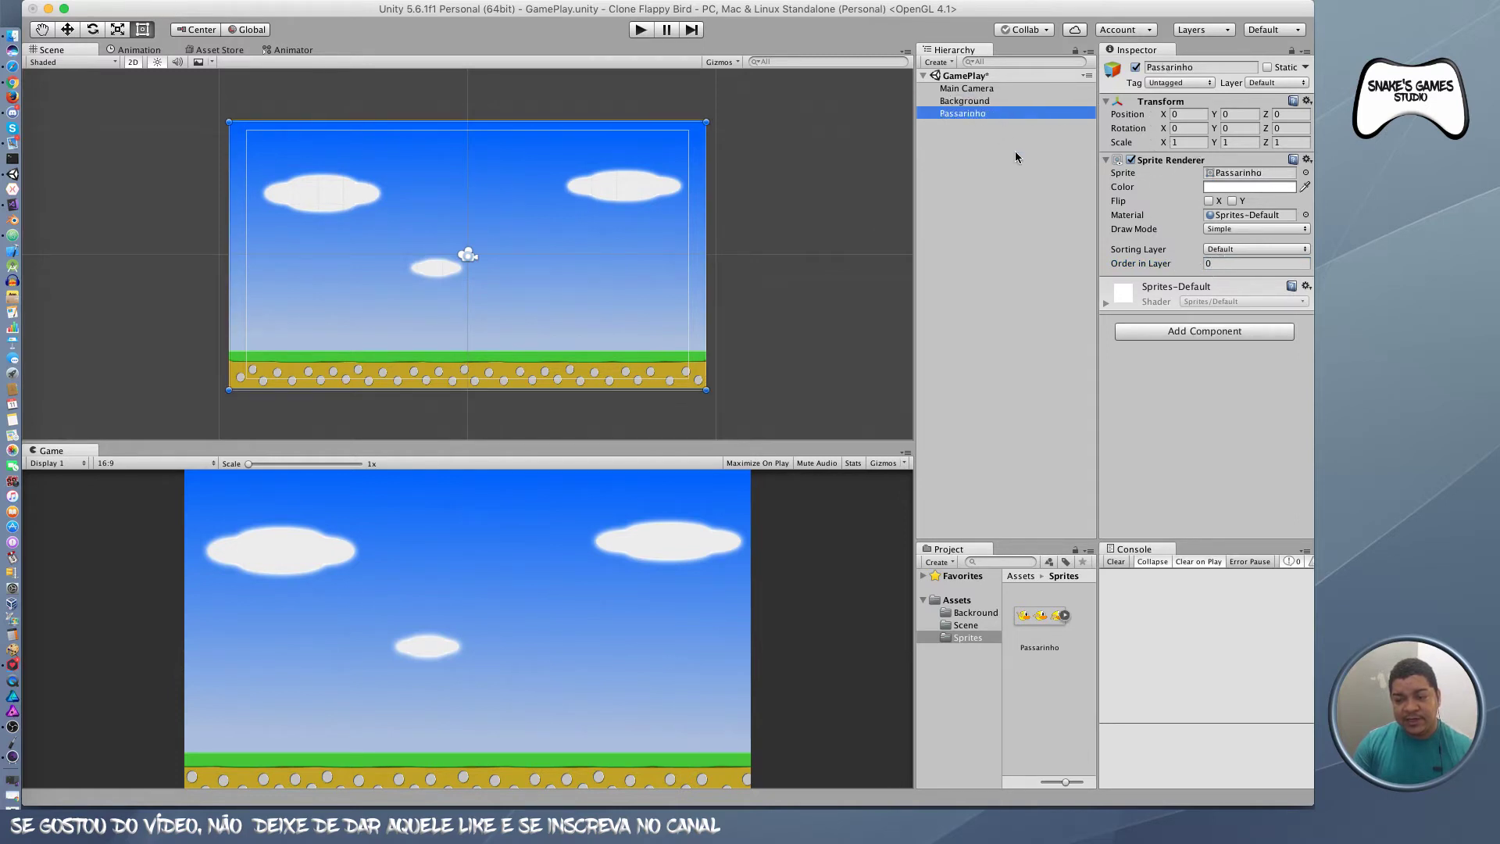
left_click(1228, 263)
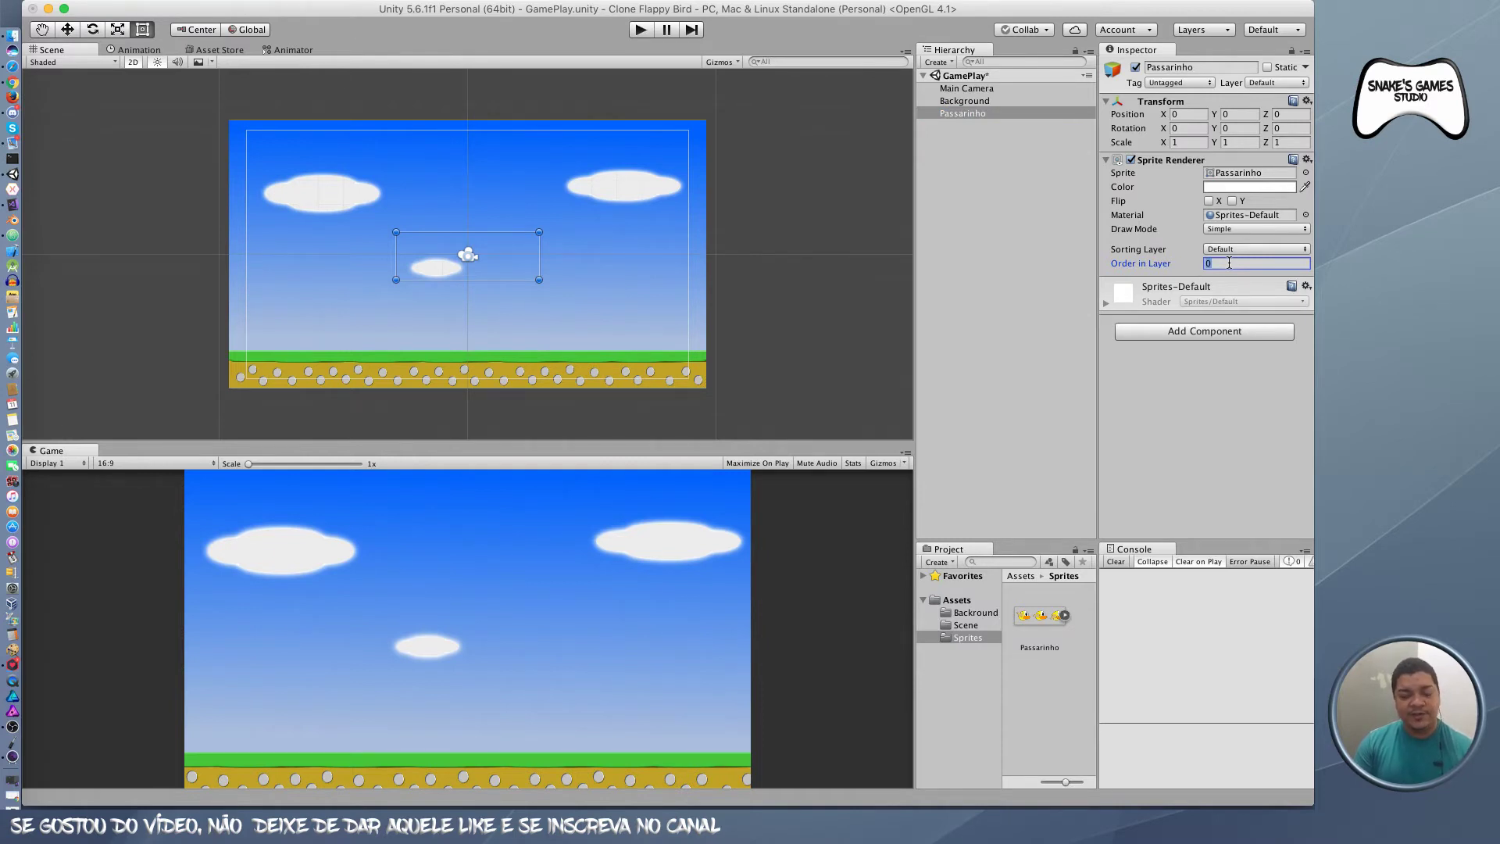
type("1")
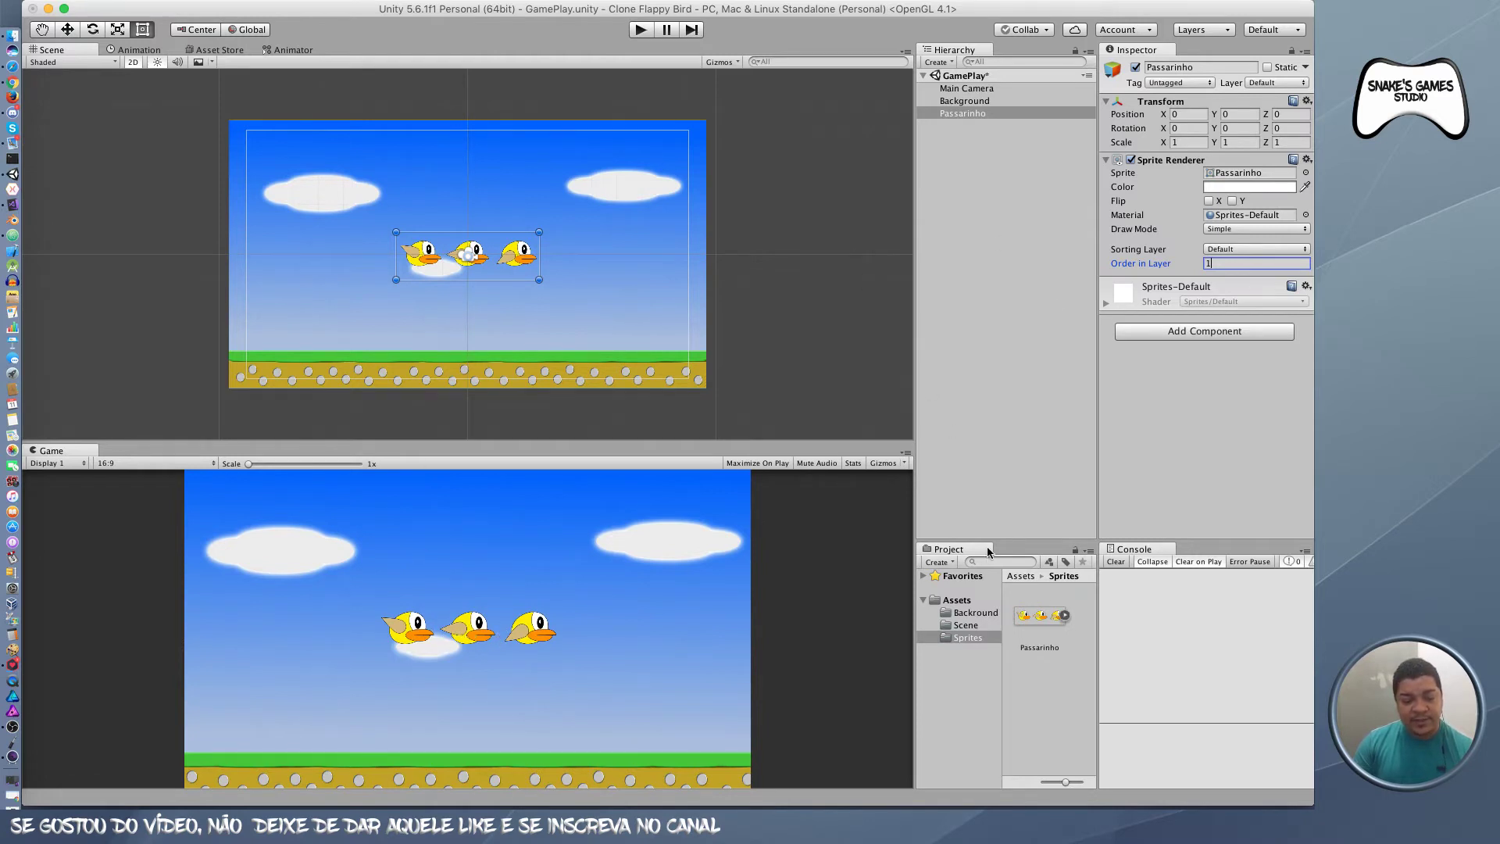
Step: Set the Passarinho texture's Sprite Mode to Multiple and apply the import settings
left_click(1043, 623)
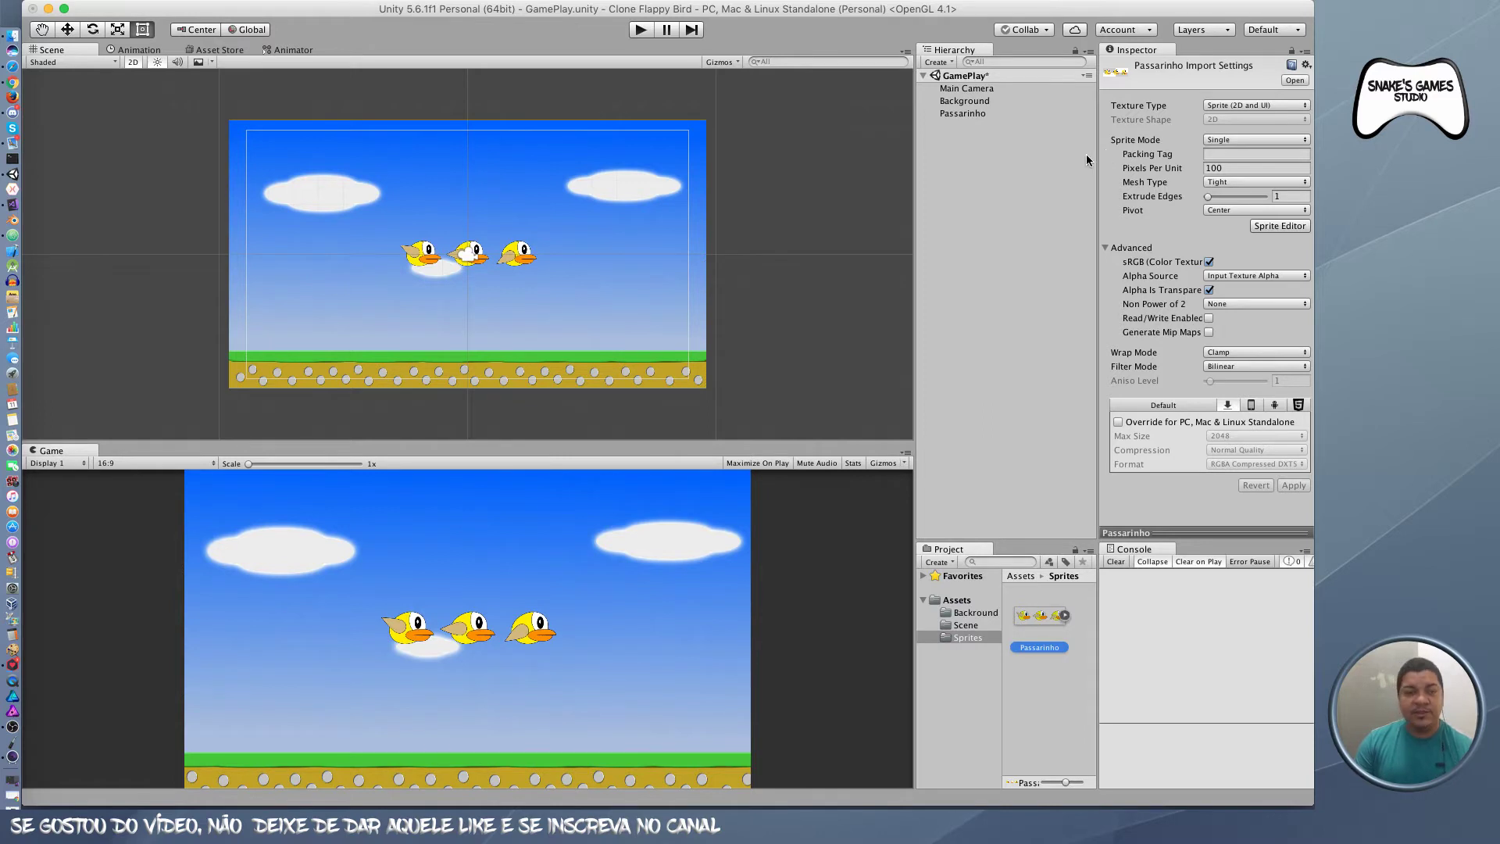
left_click(1065, 616)
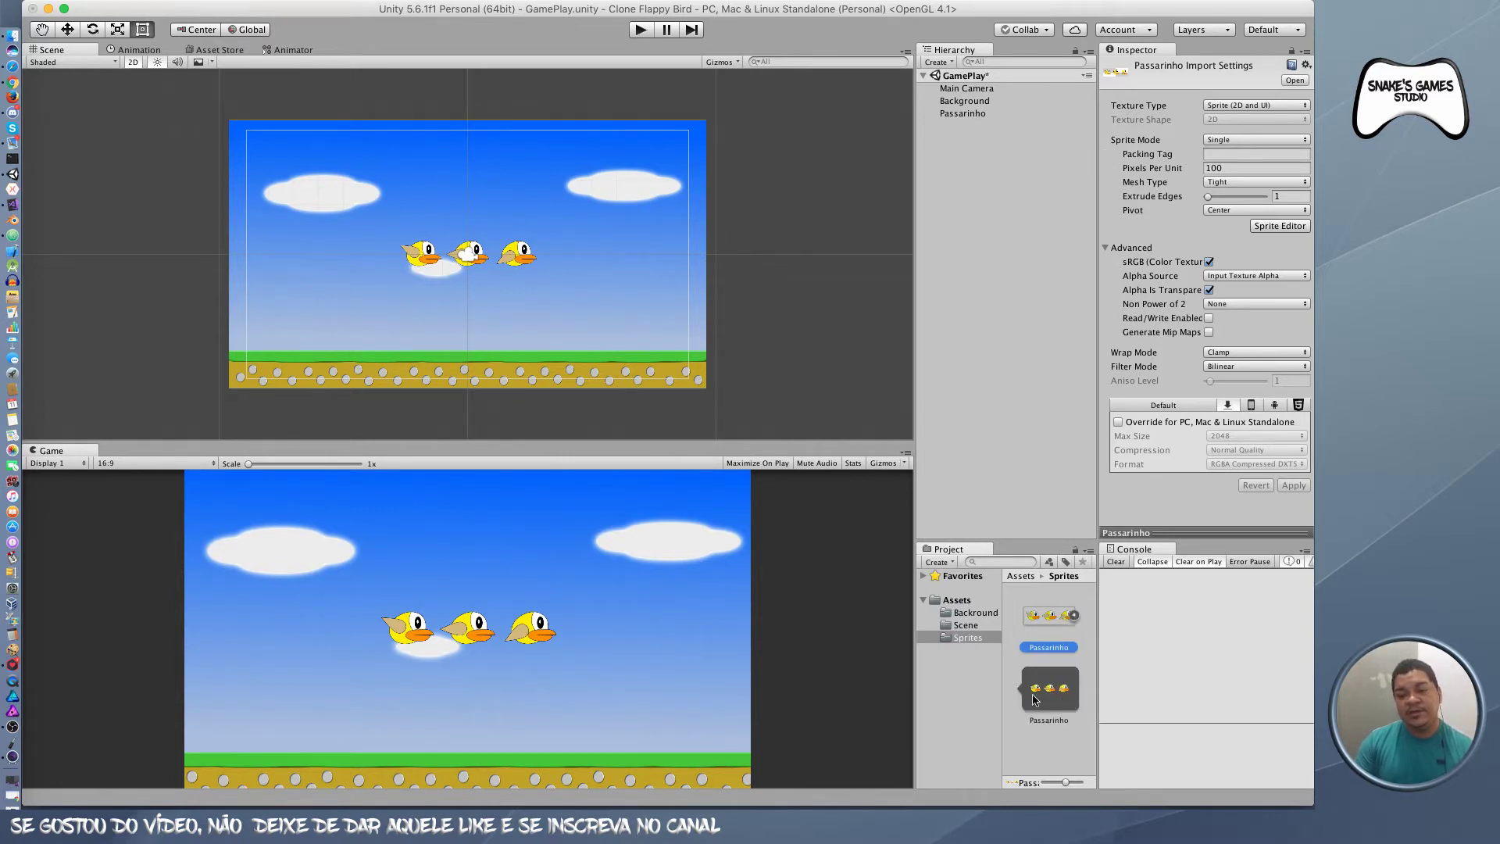
left_click(1071, 619)
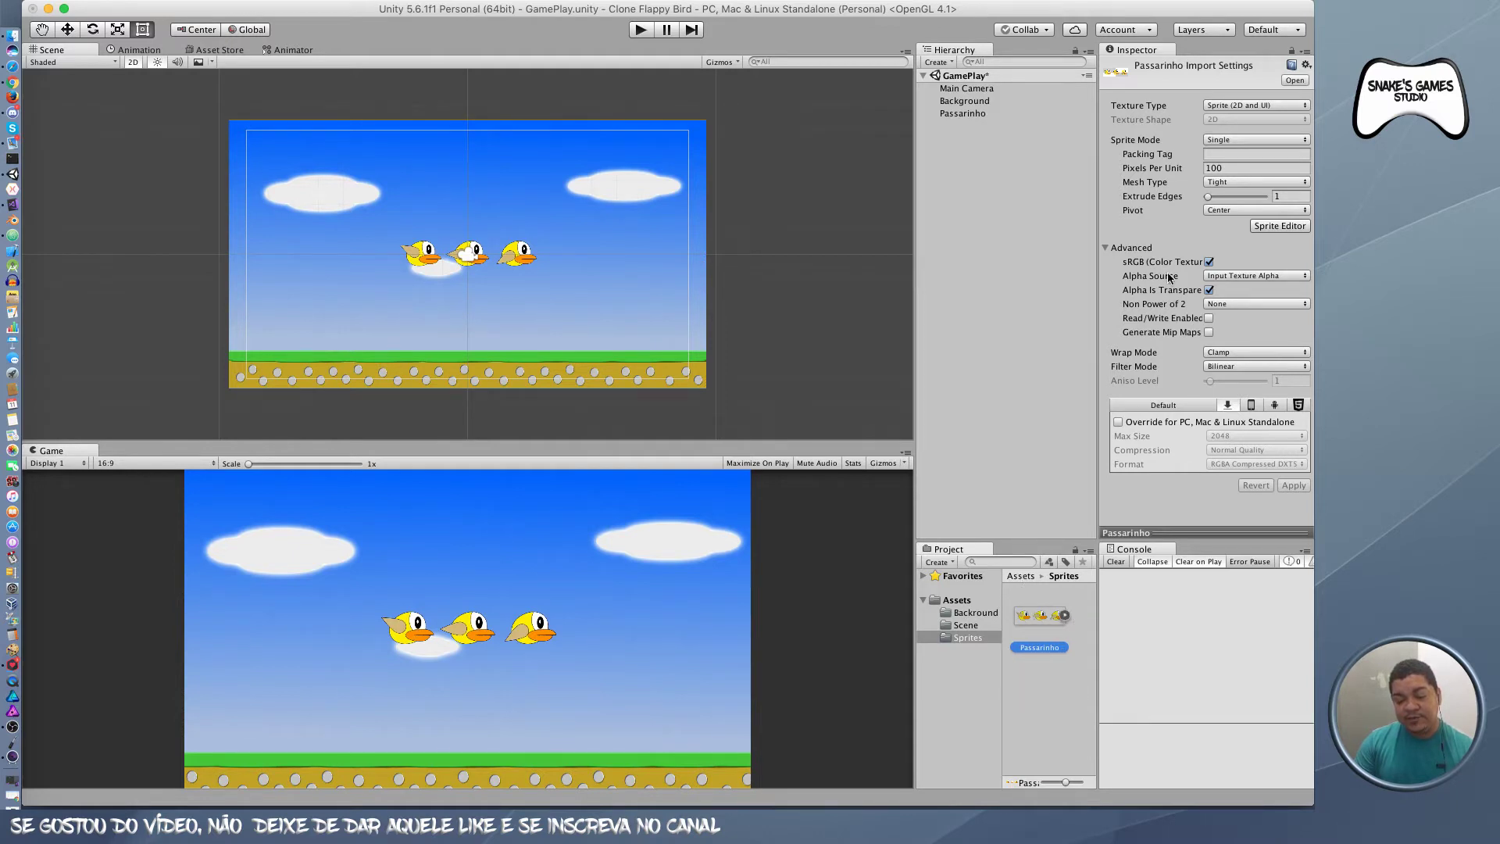
left_click(1223, 141)
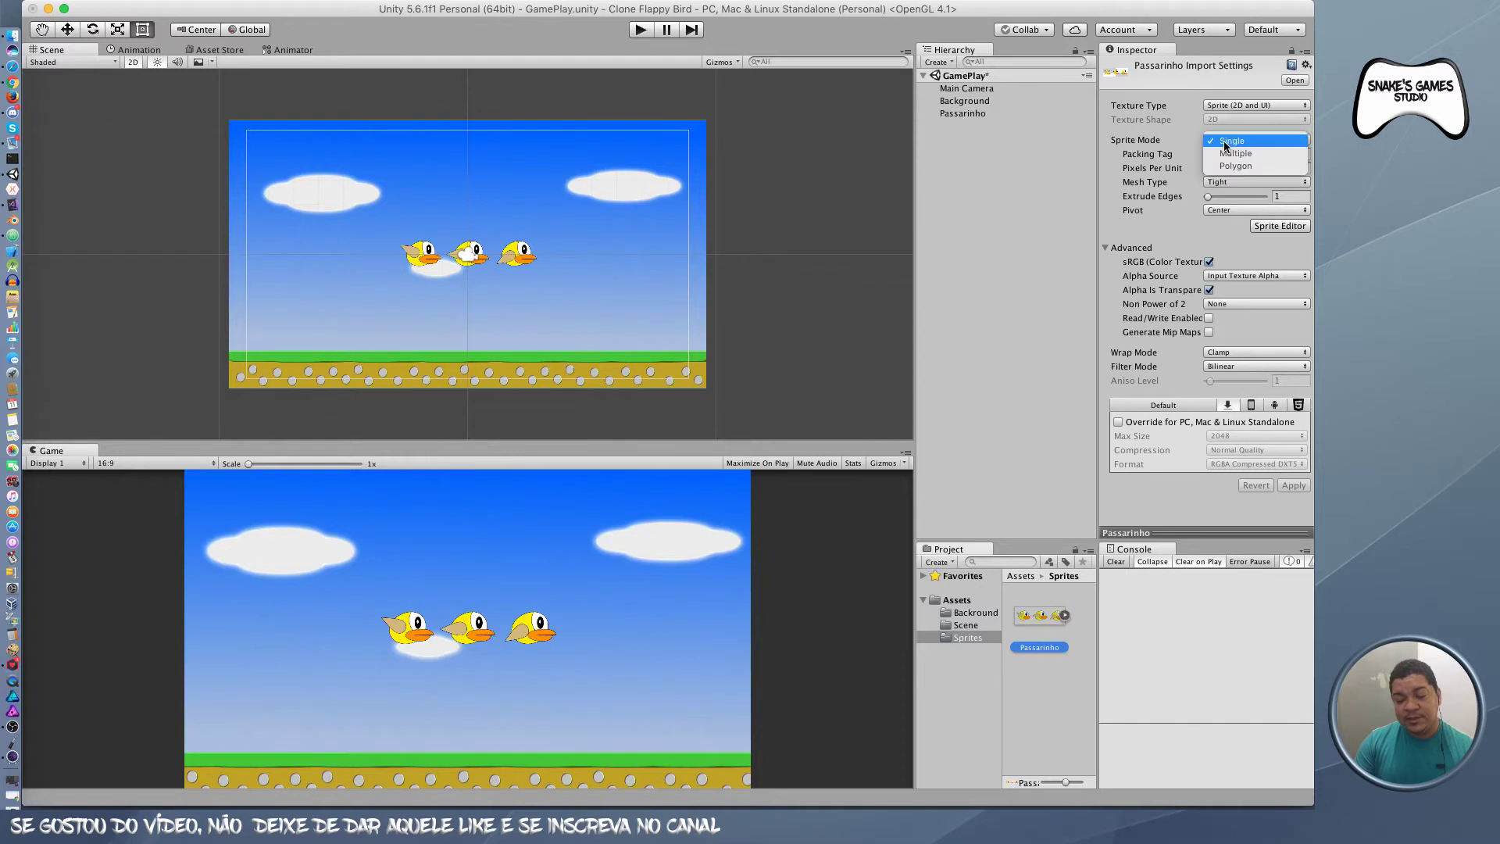
left_click(1234, 154)
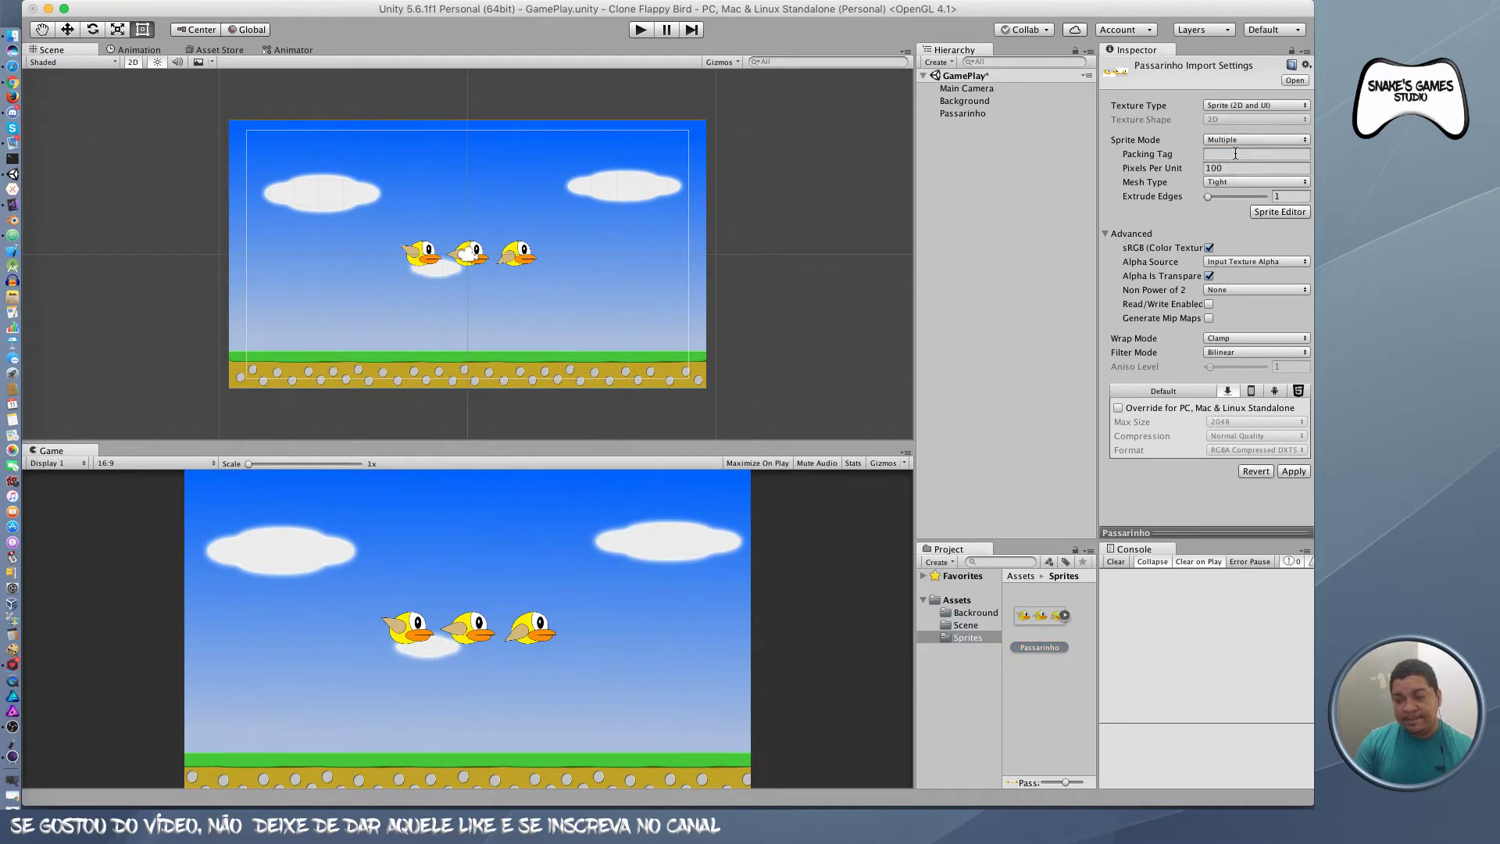
left_click(1296, 470)
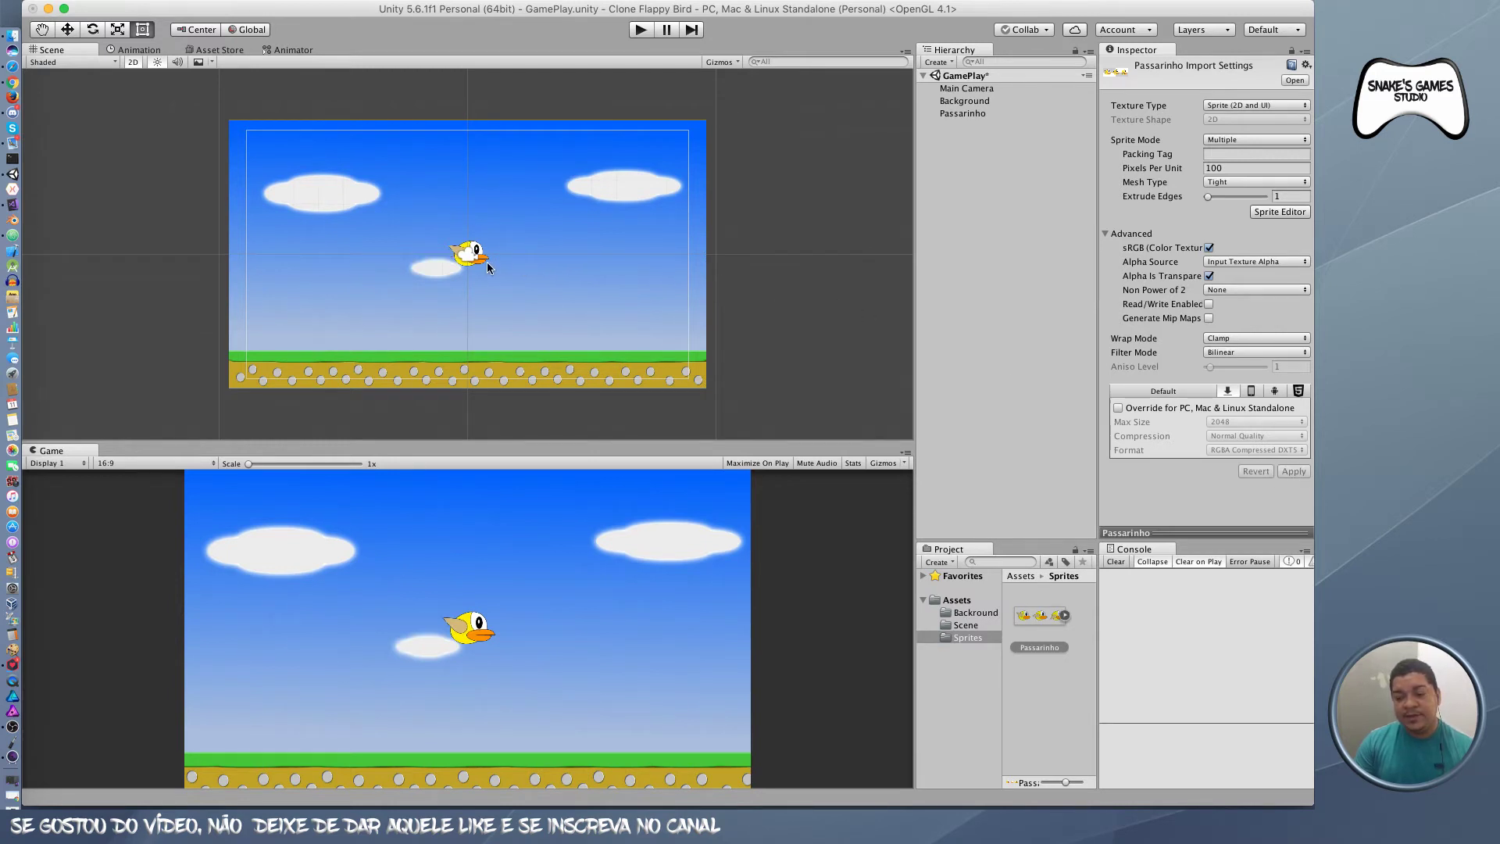
left_click(1067, 617)
left_click(1067, 616)
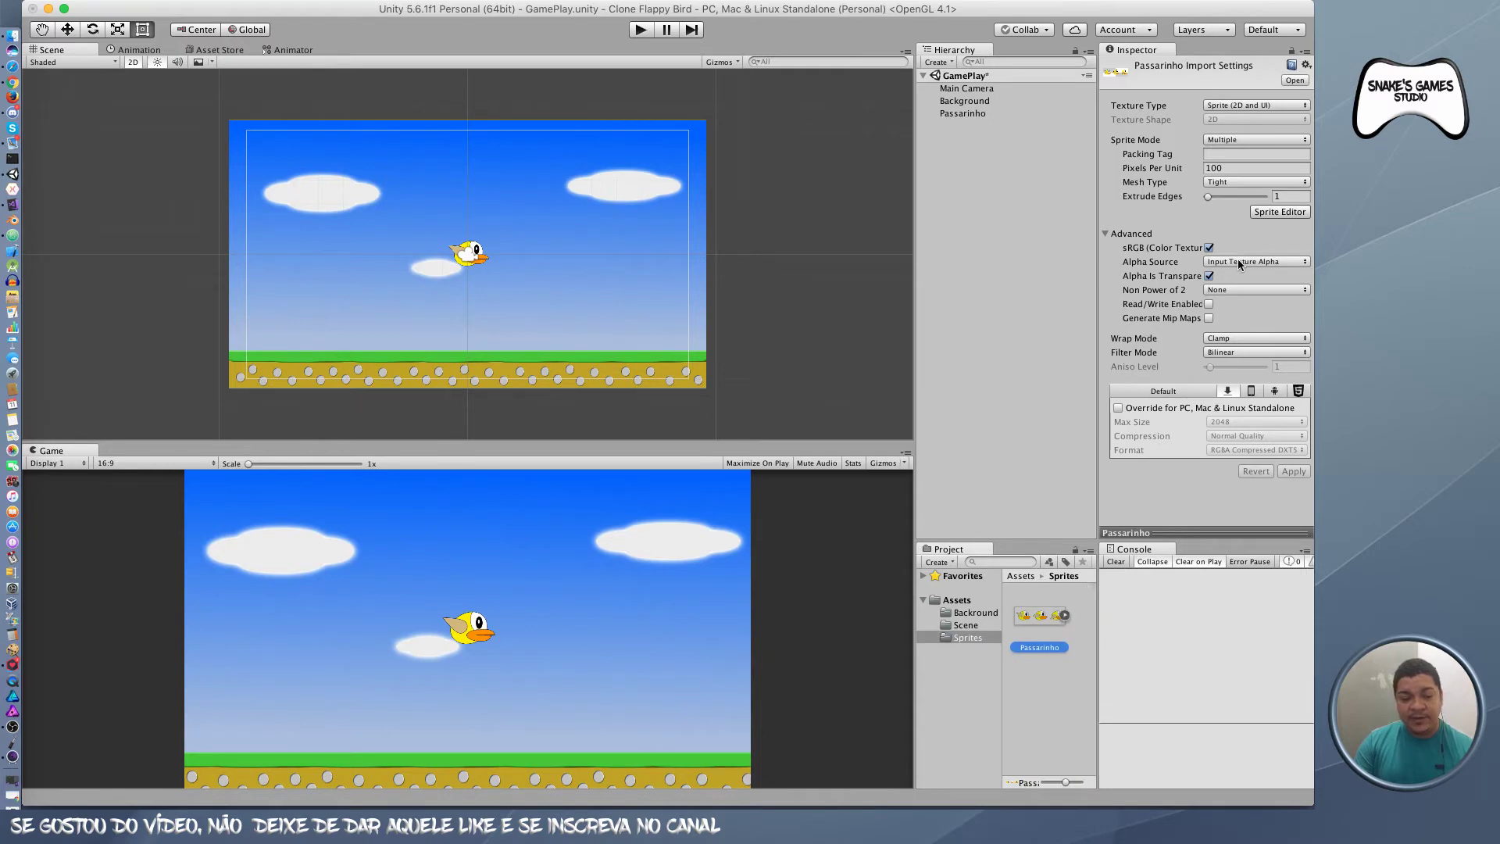
Step: Slice the Passarinho sheet by grid cell size into 192×192 cells in the Sprite Editor
left_click(1265, 215)
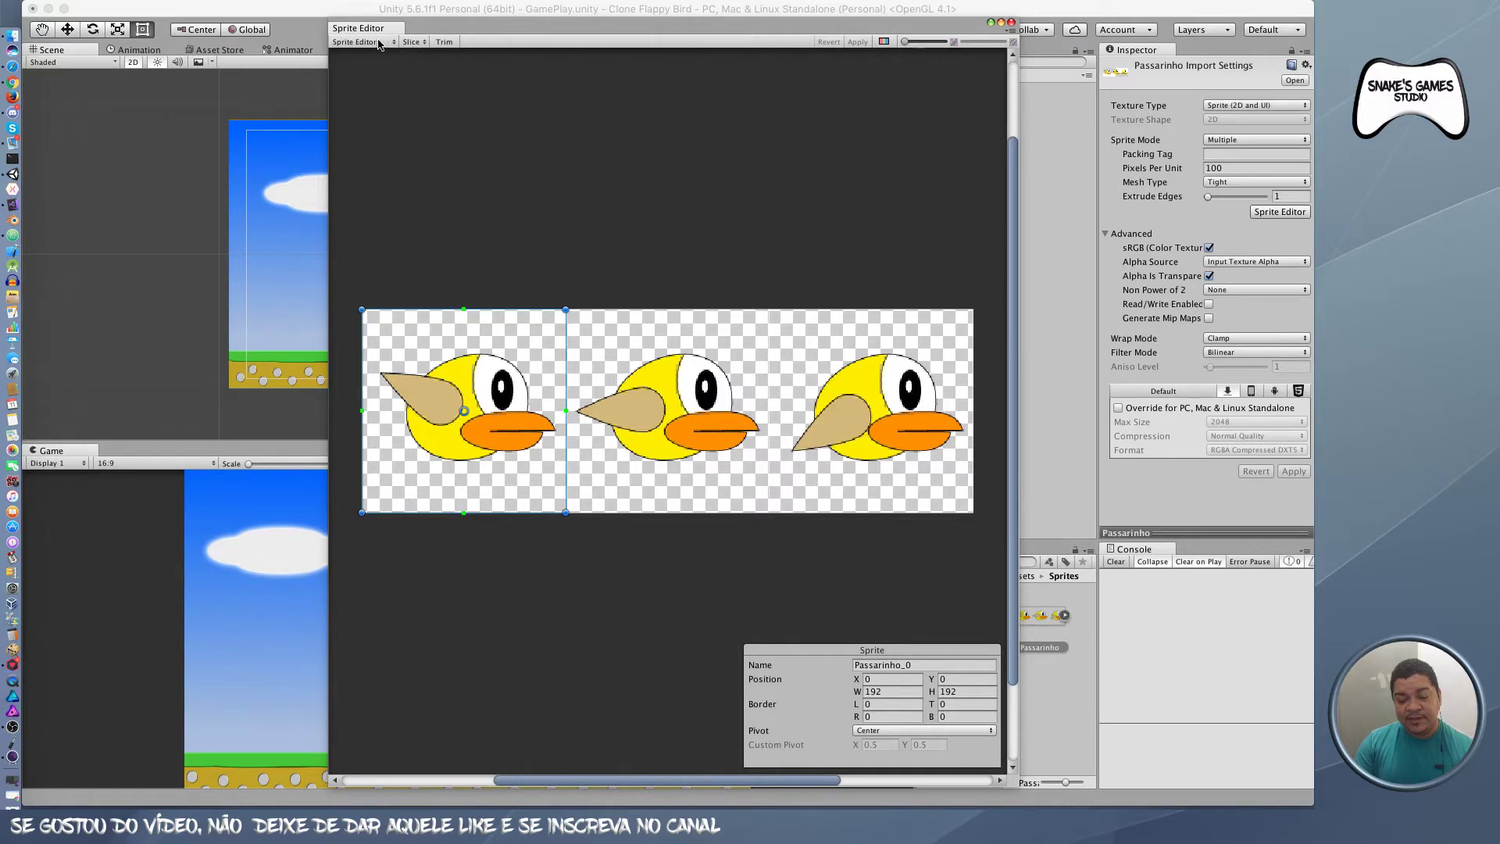
left_click(413, 46)
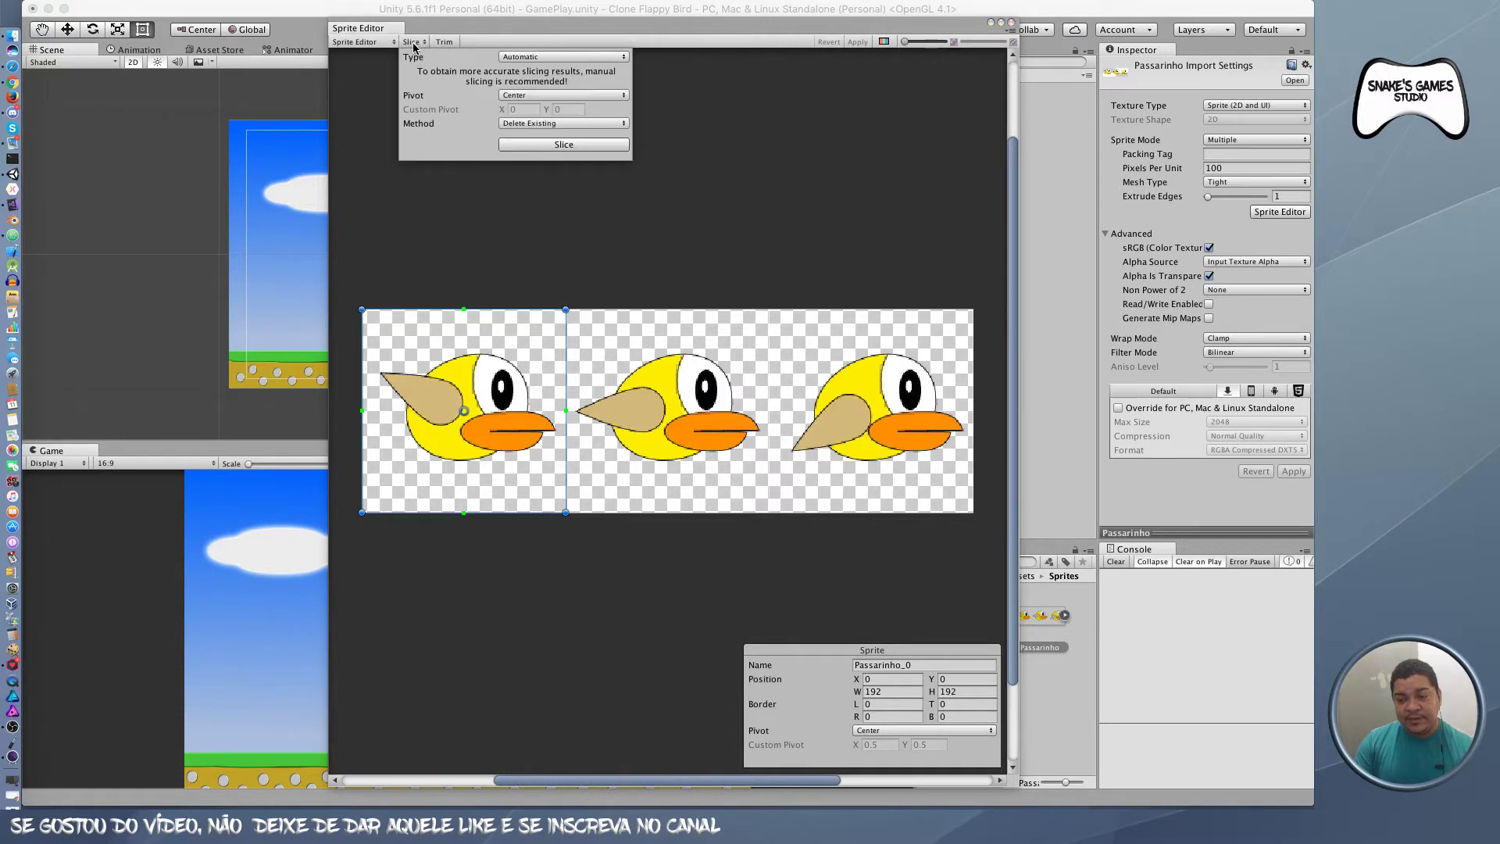
left_click(515, 58)
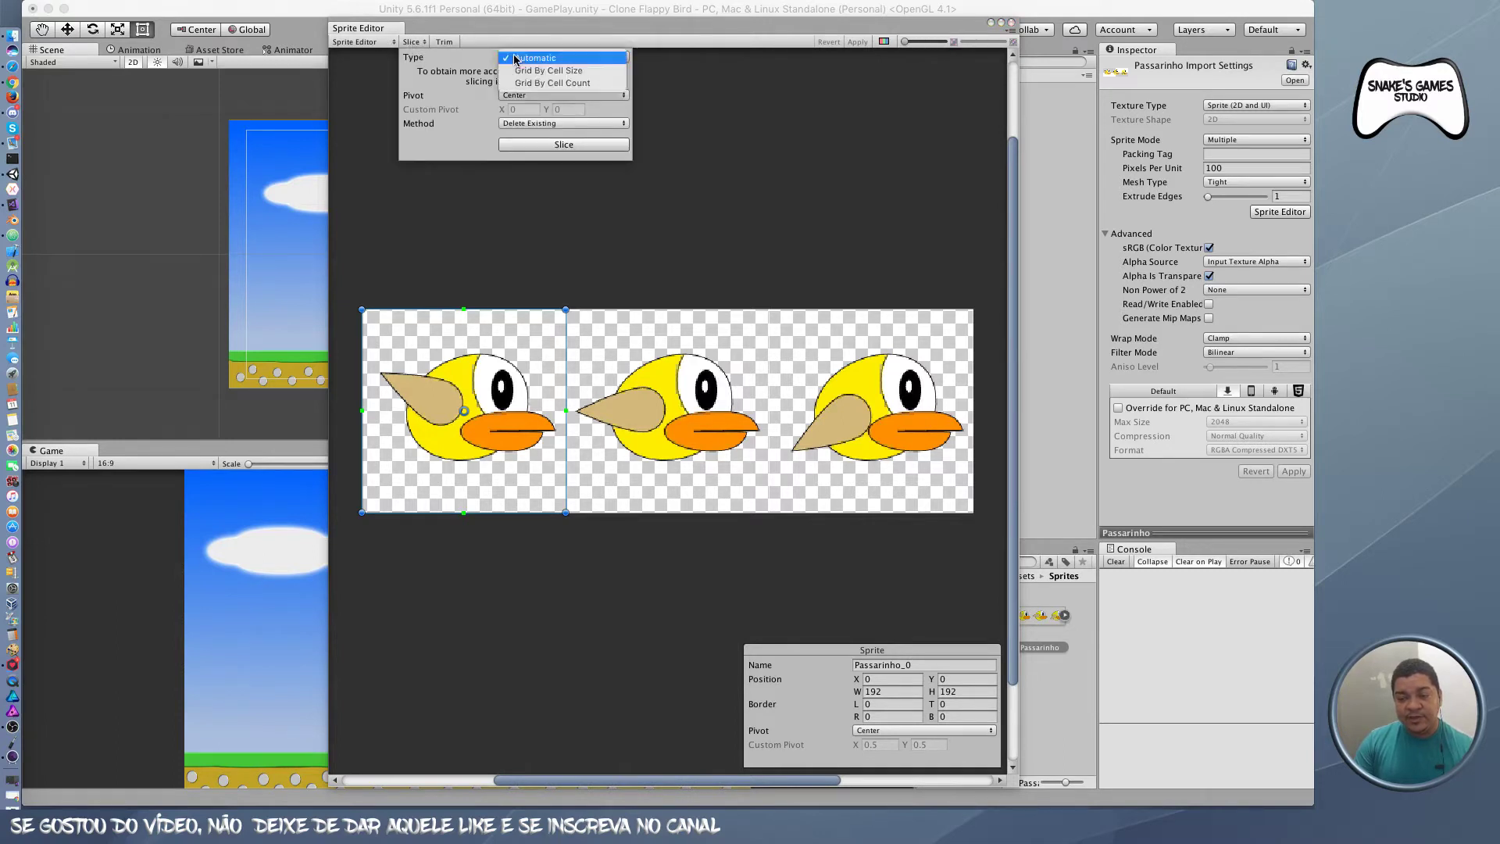
left_click(563, 73)
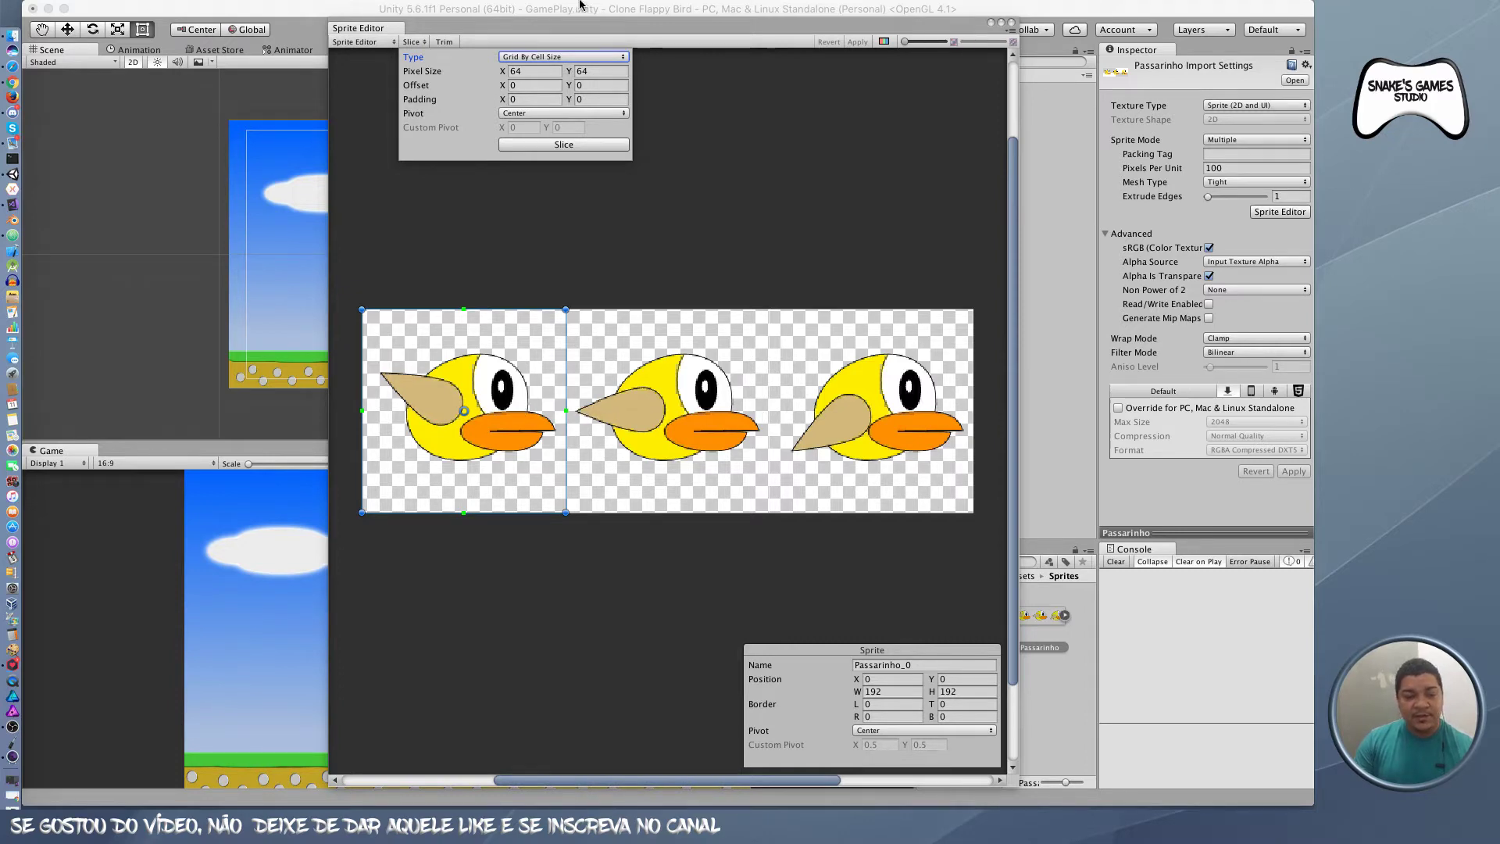
left_click(523, 73)
type("1")
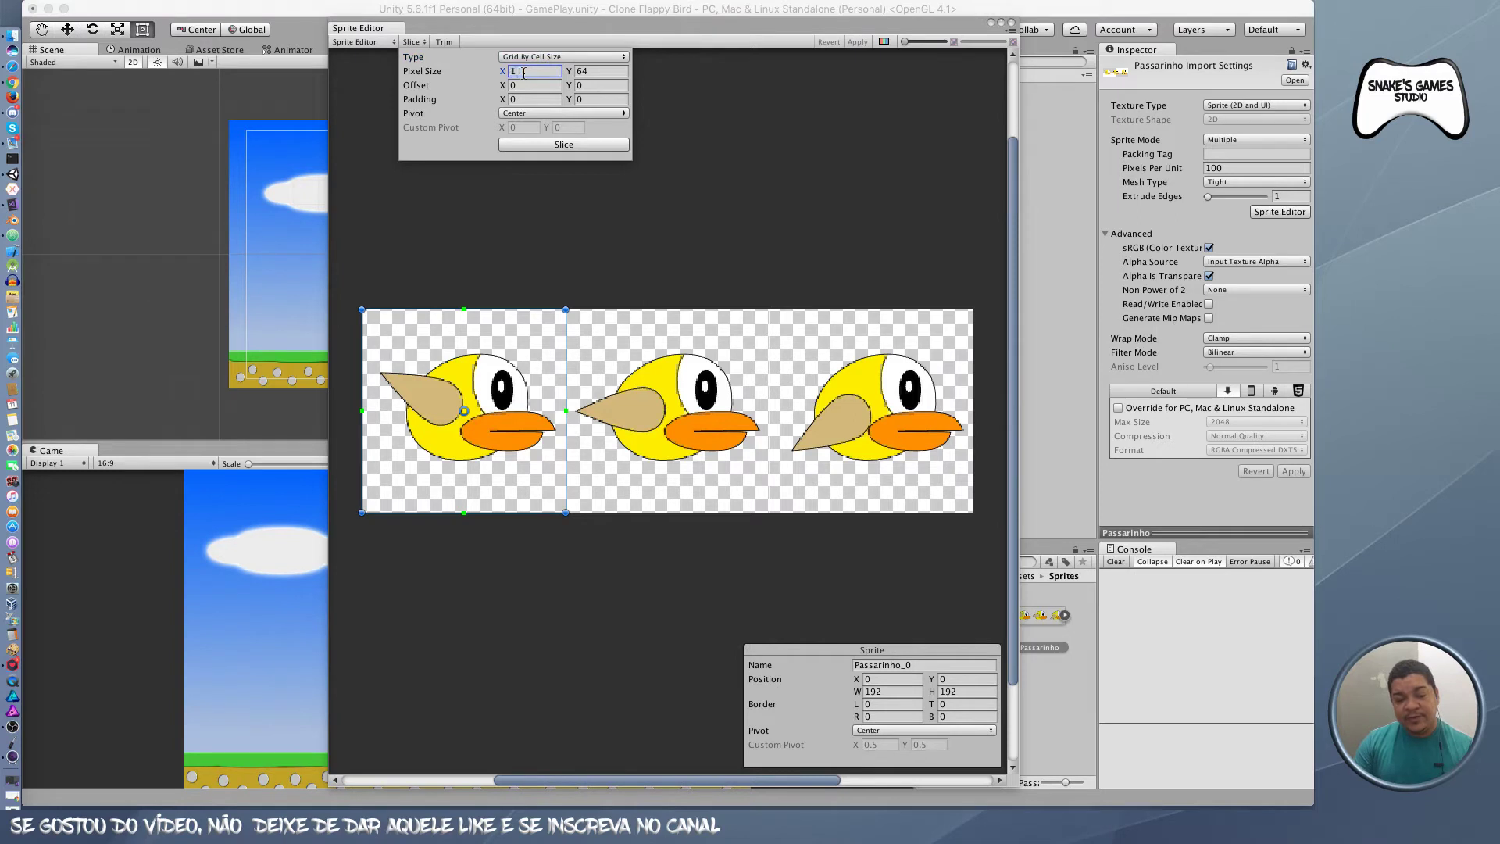
type("92")
left_click(604, 69)
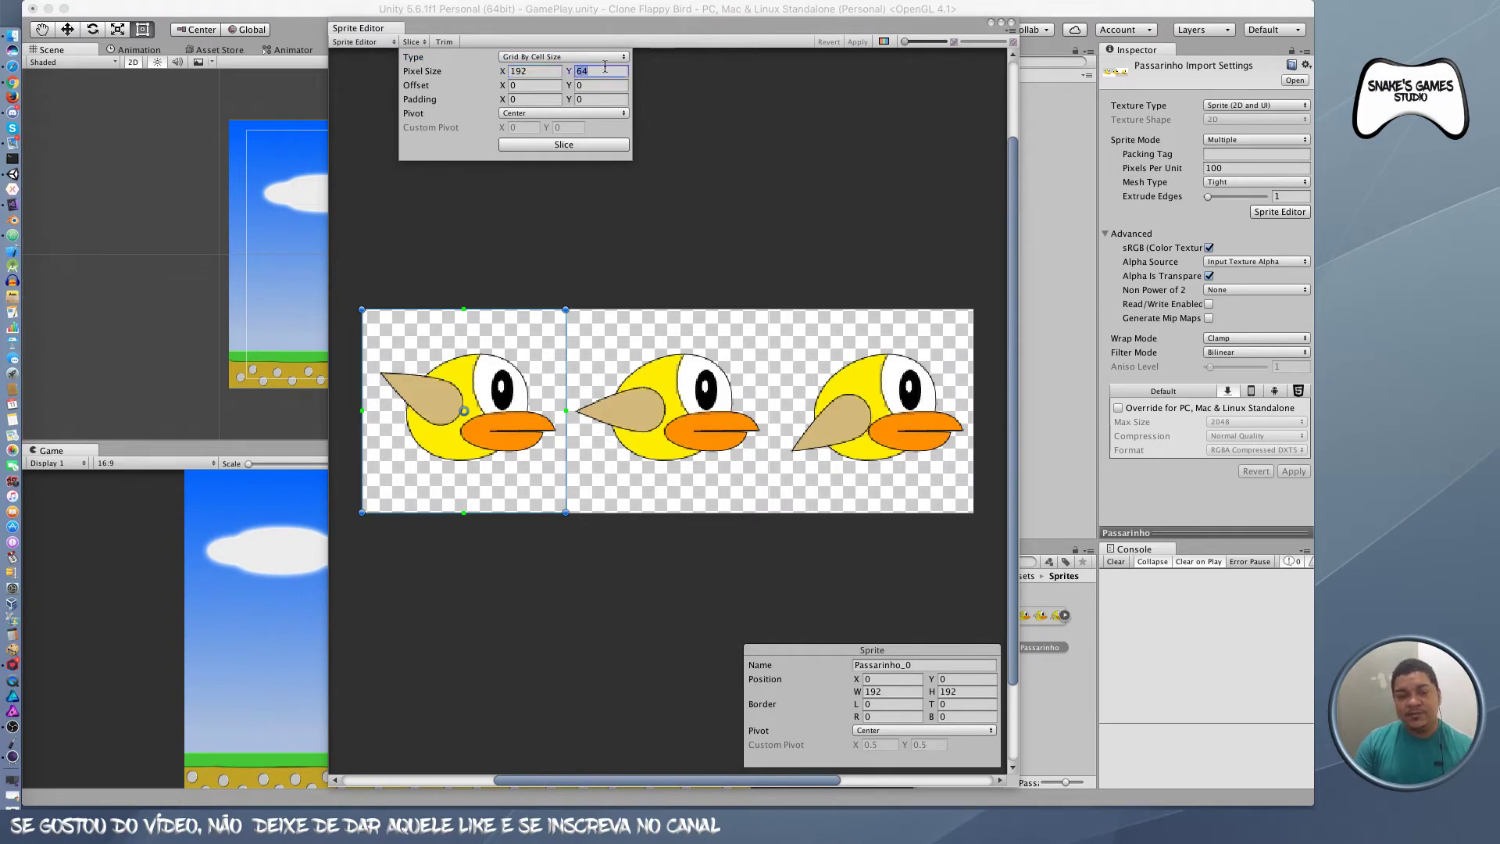
type("192")
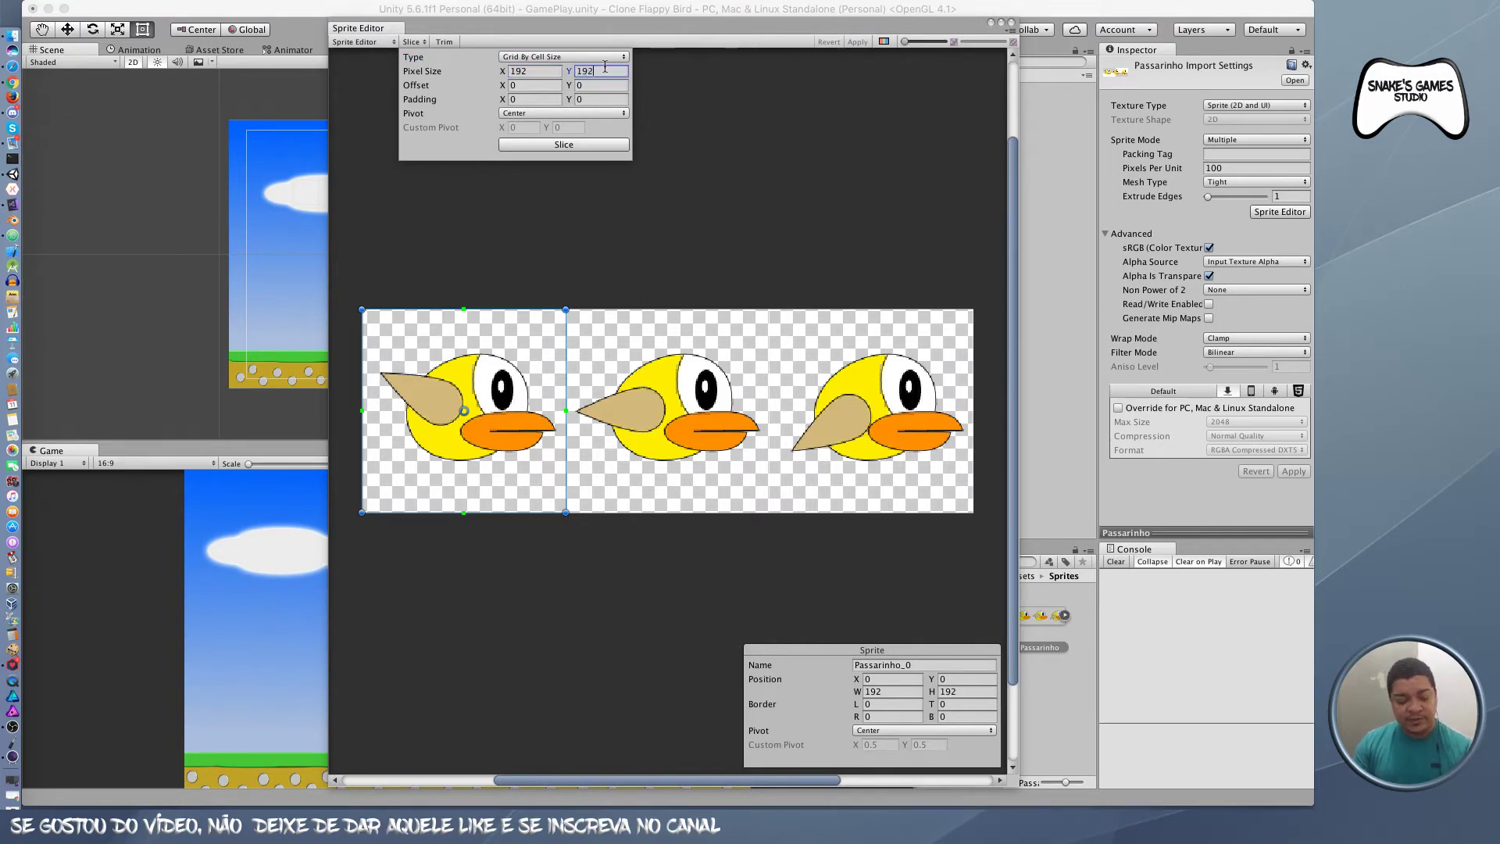
left_click(551, 145)
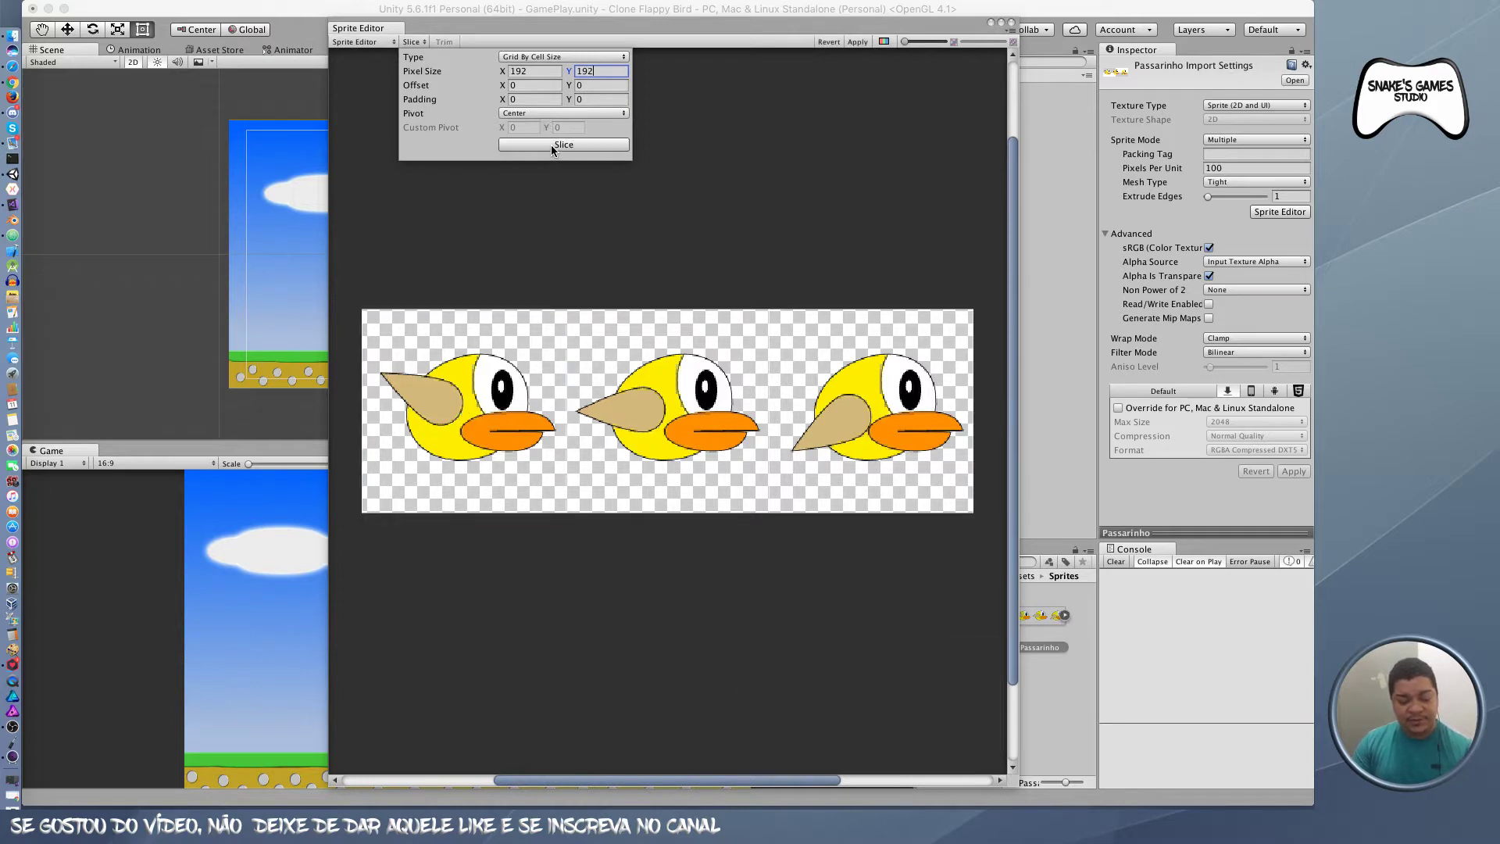
left_click(727, 132)
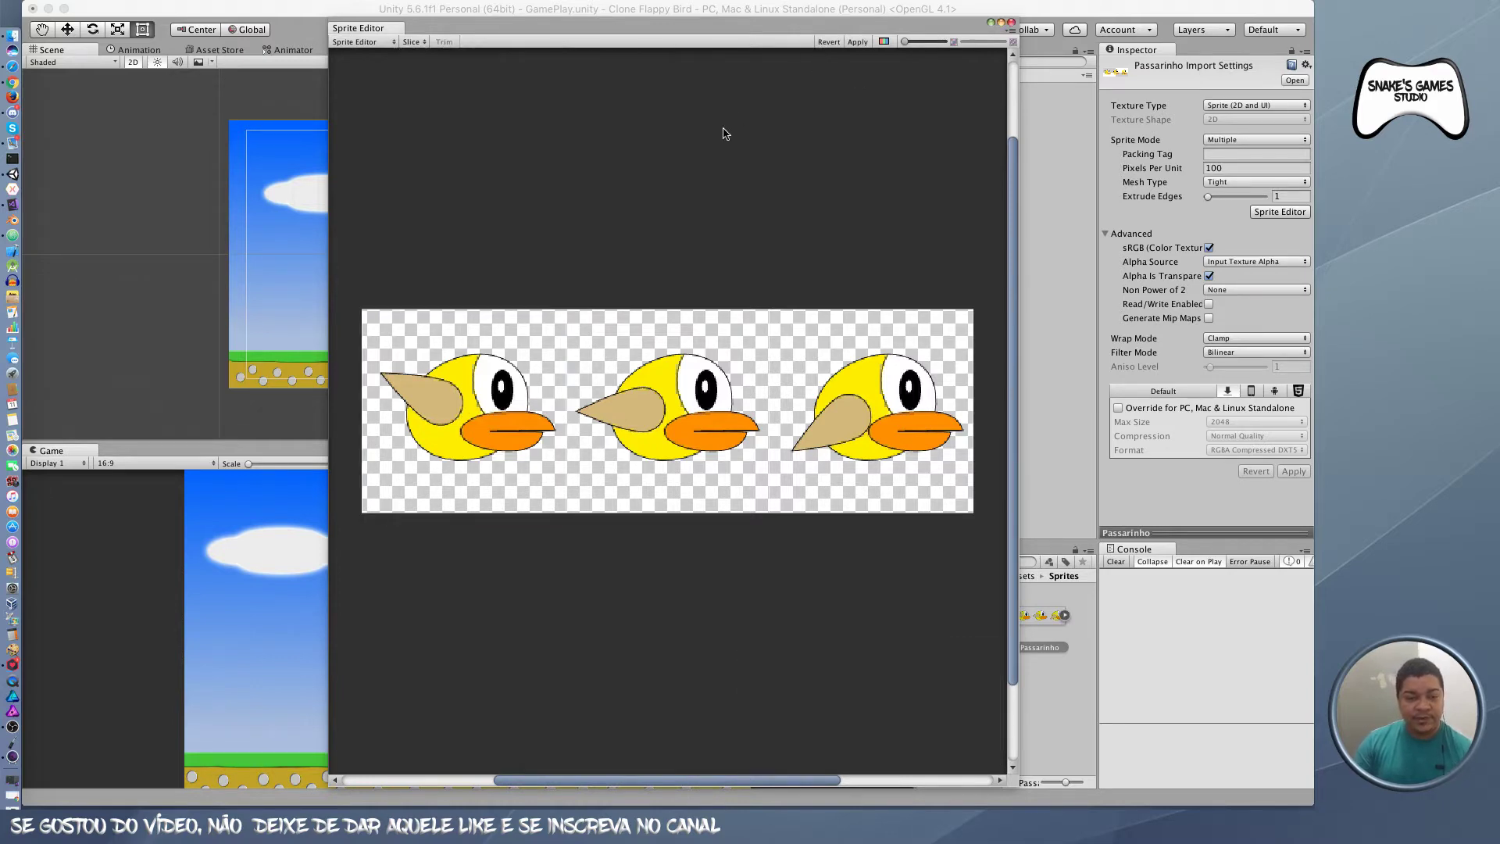
Step: Review the three bird slices and apply the slicing to the sprite sheet
left_click(508, 324)
left_click(629, 373)
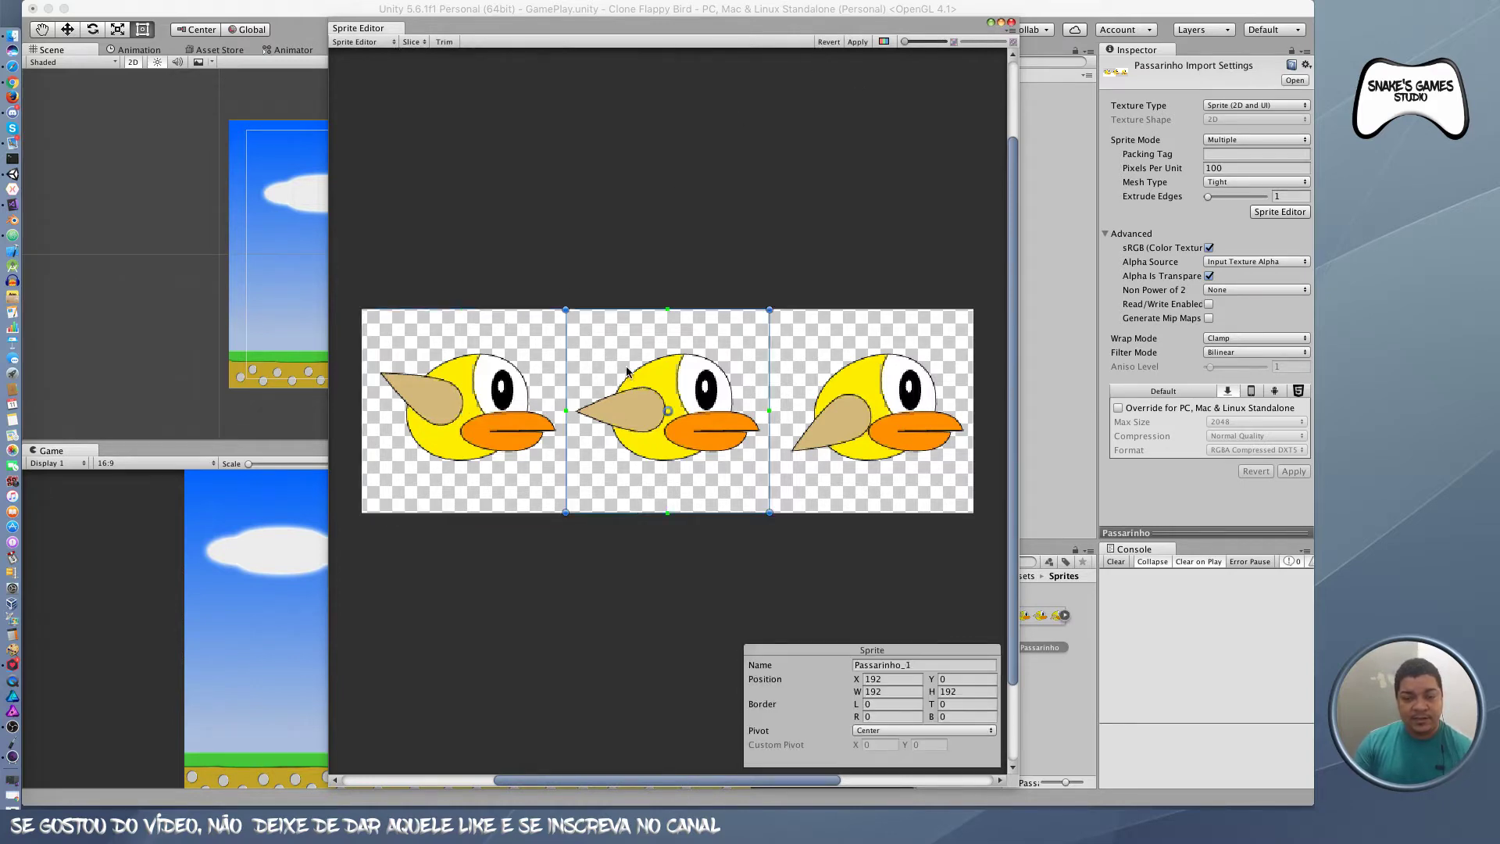
left_click(833, 390)
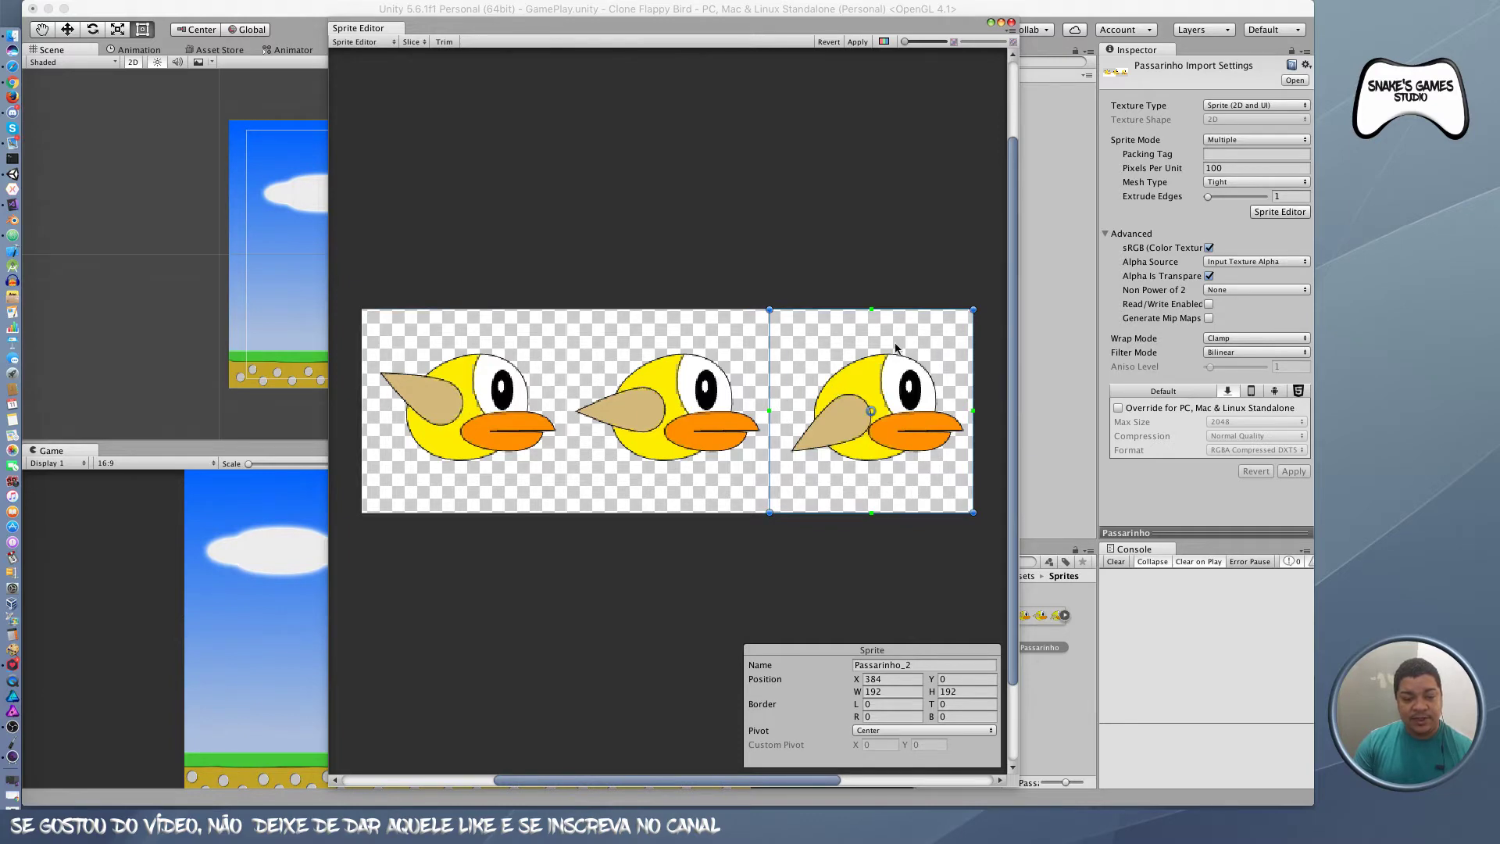
left_click(705, 385)
left_click(512, 380)
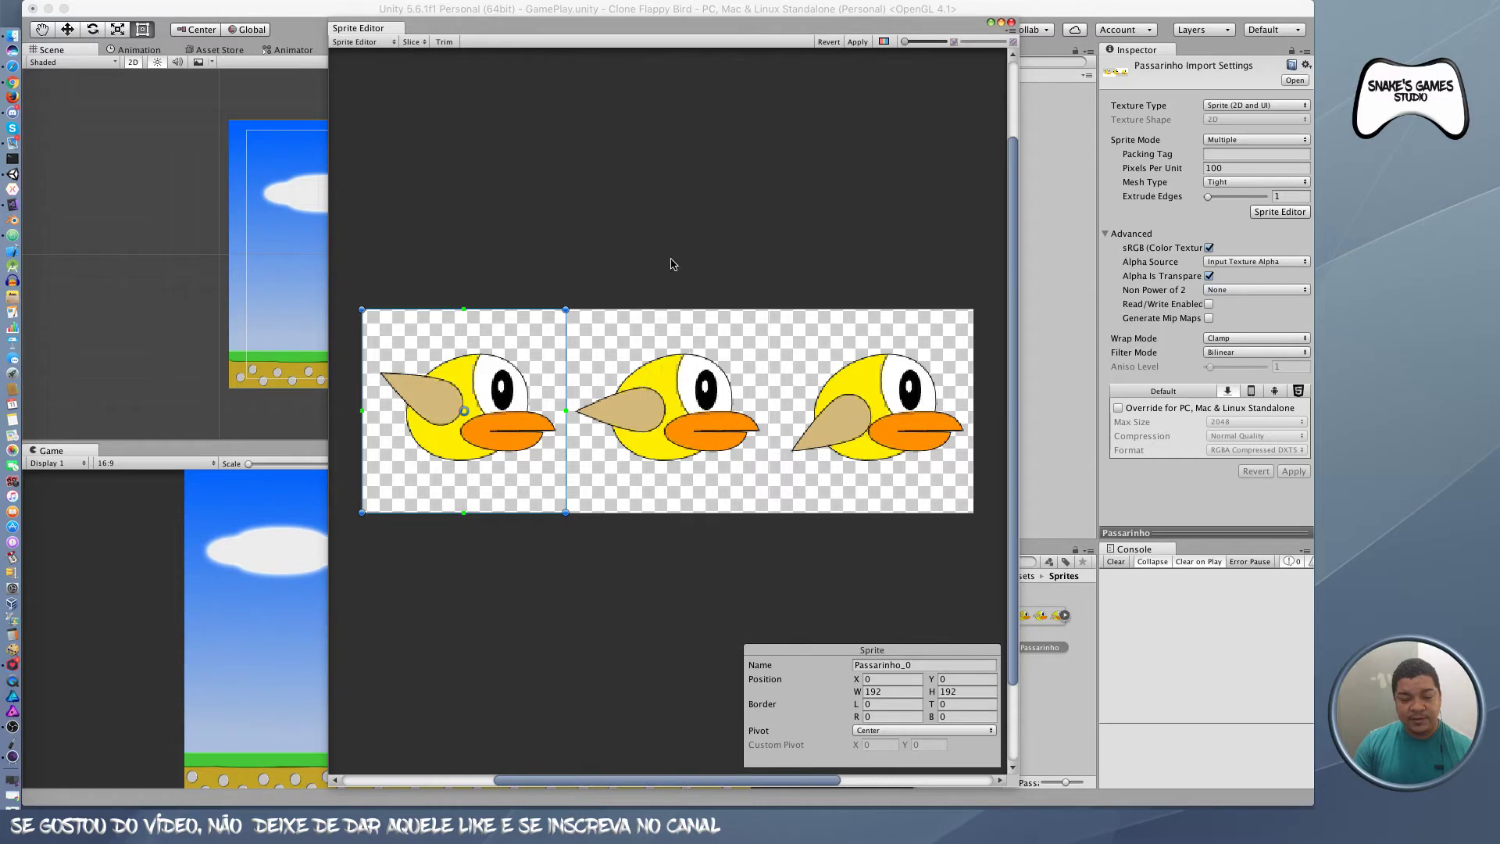
left_click(858, 45)
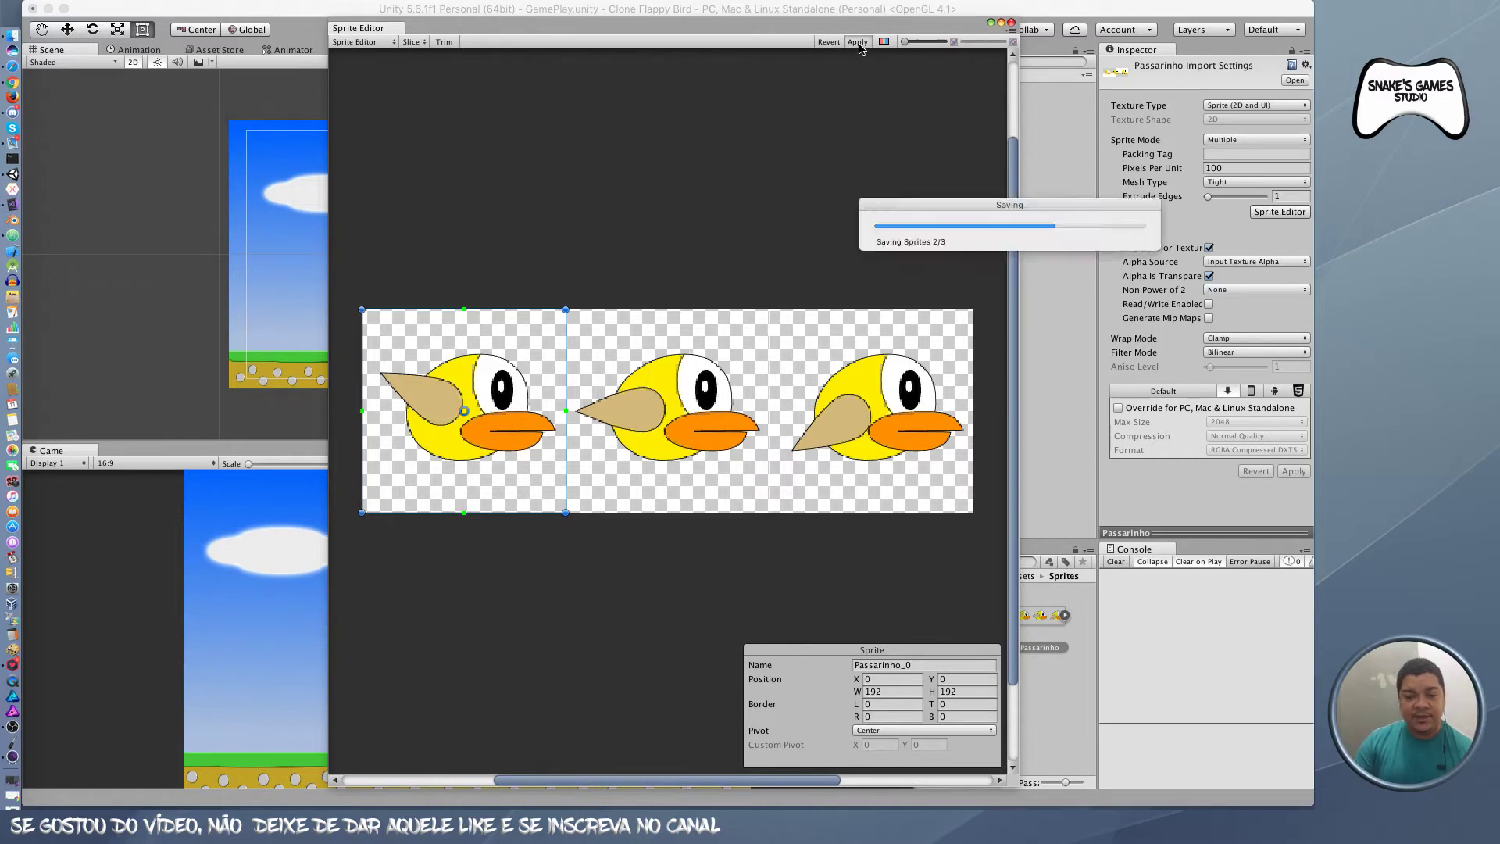
left_click(1011, 22)
left_click(1063, 616)
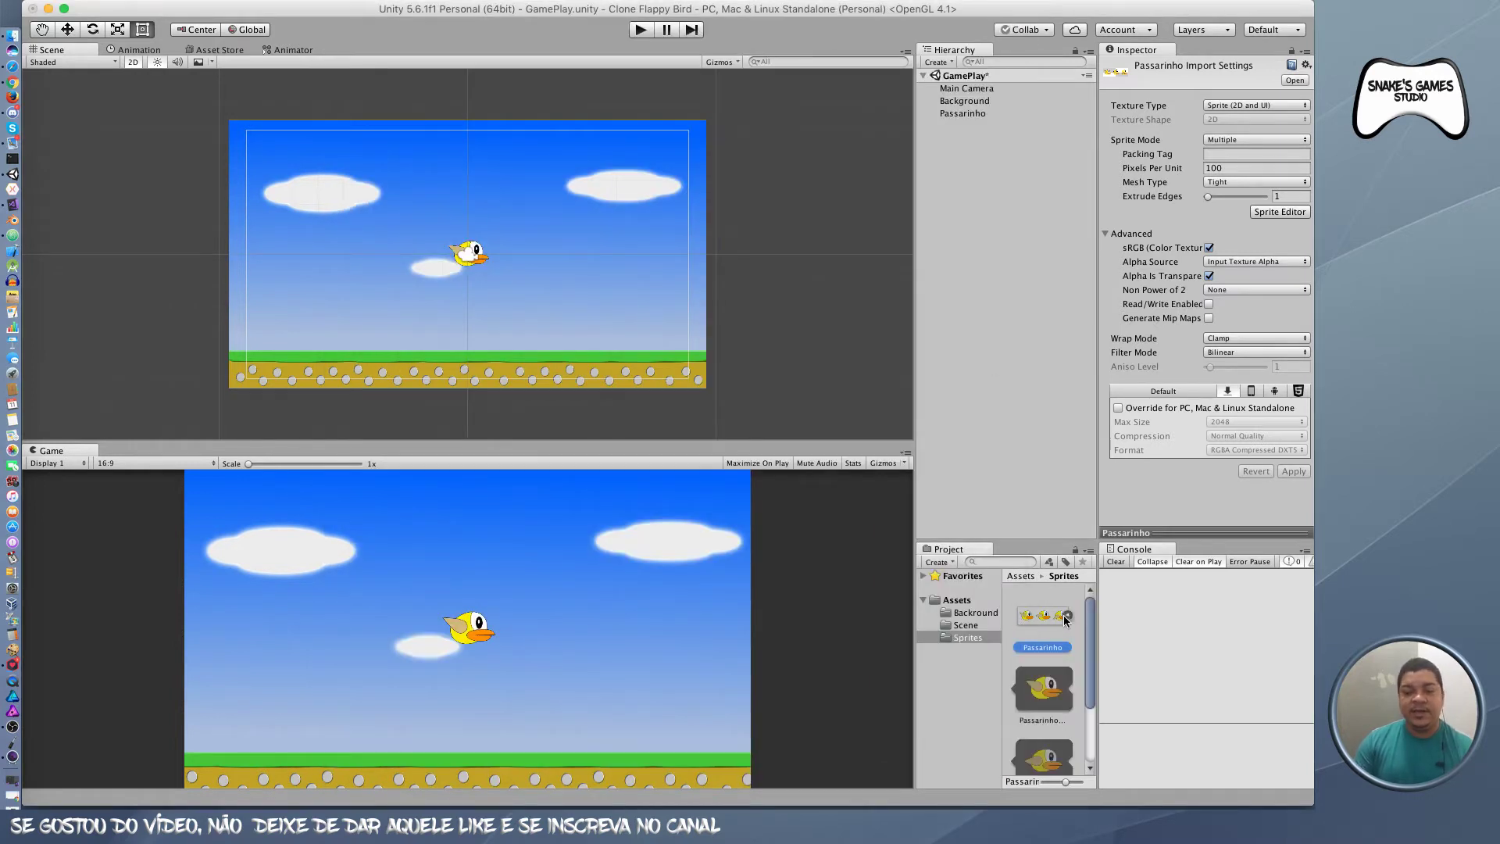
scroll(1054, 633, "down", 3)
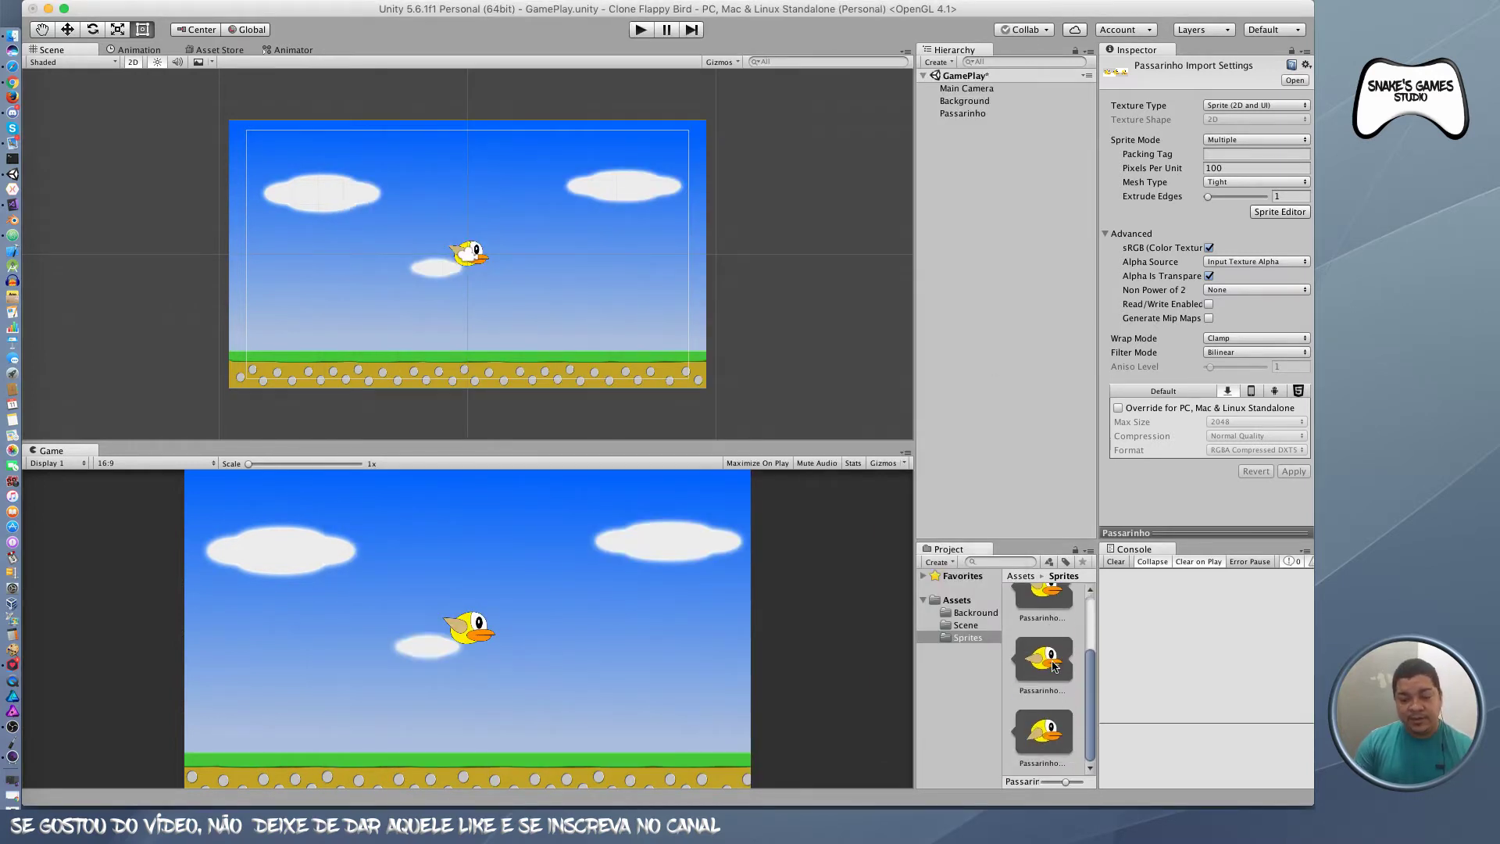
left_click_drag(1052, 664, 1031, 381)
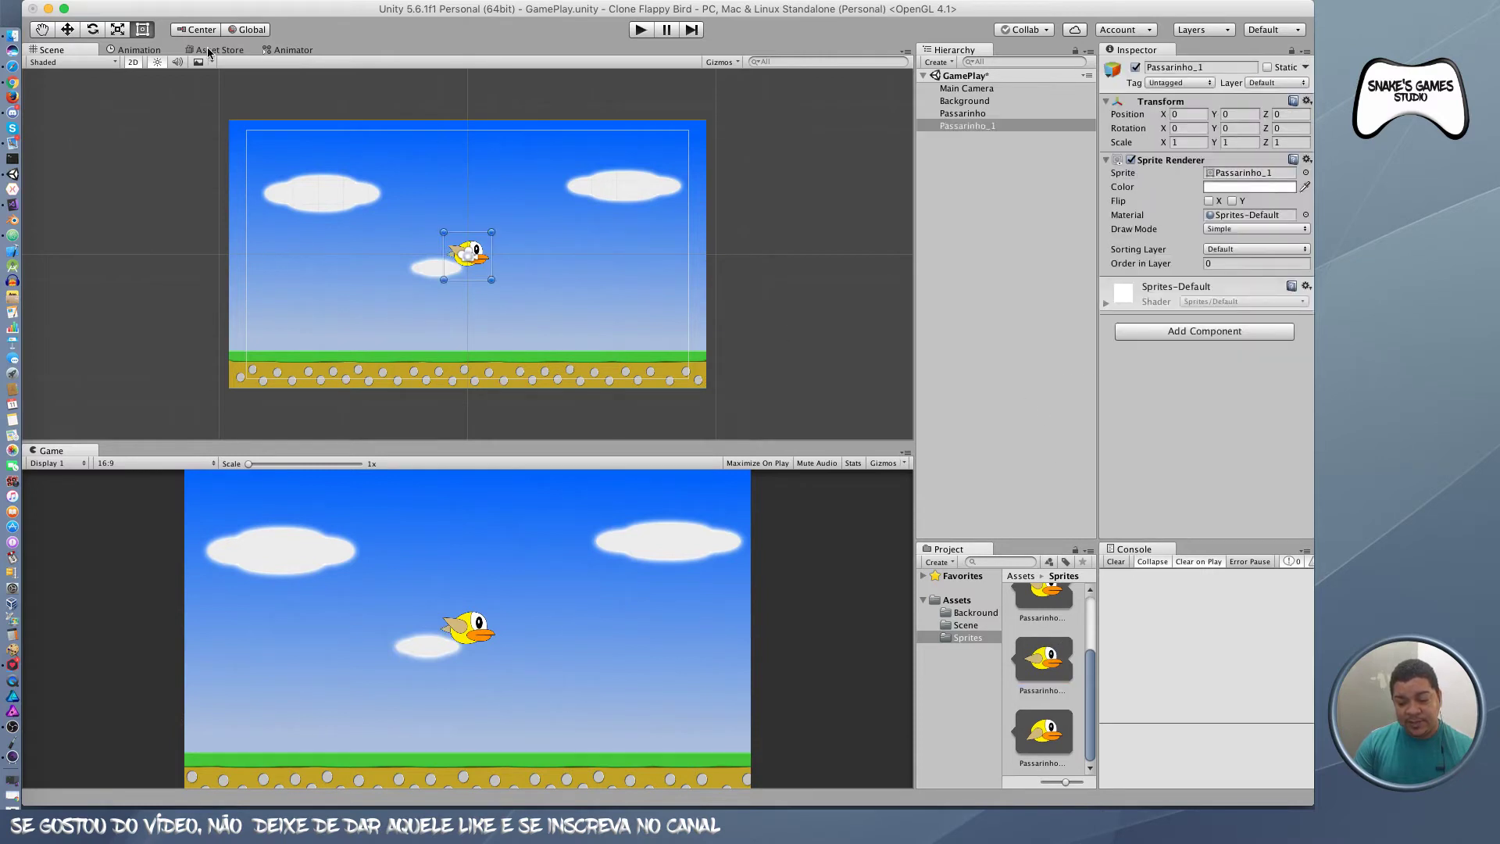
left_click(79, 32)
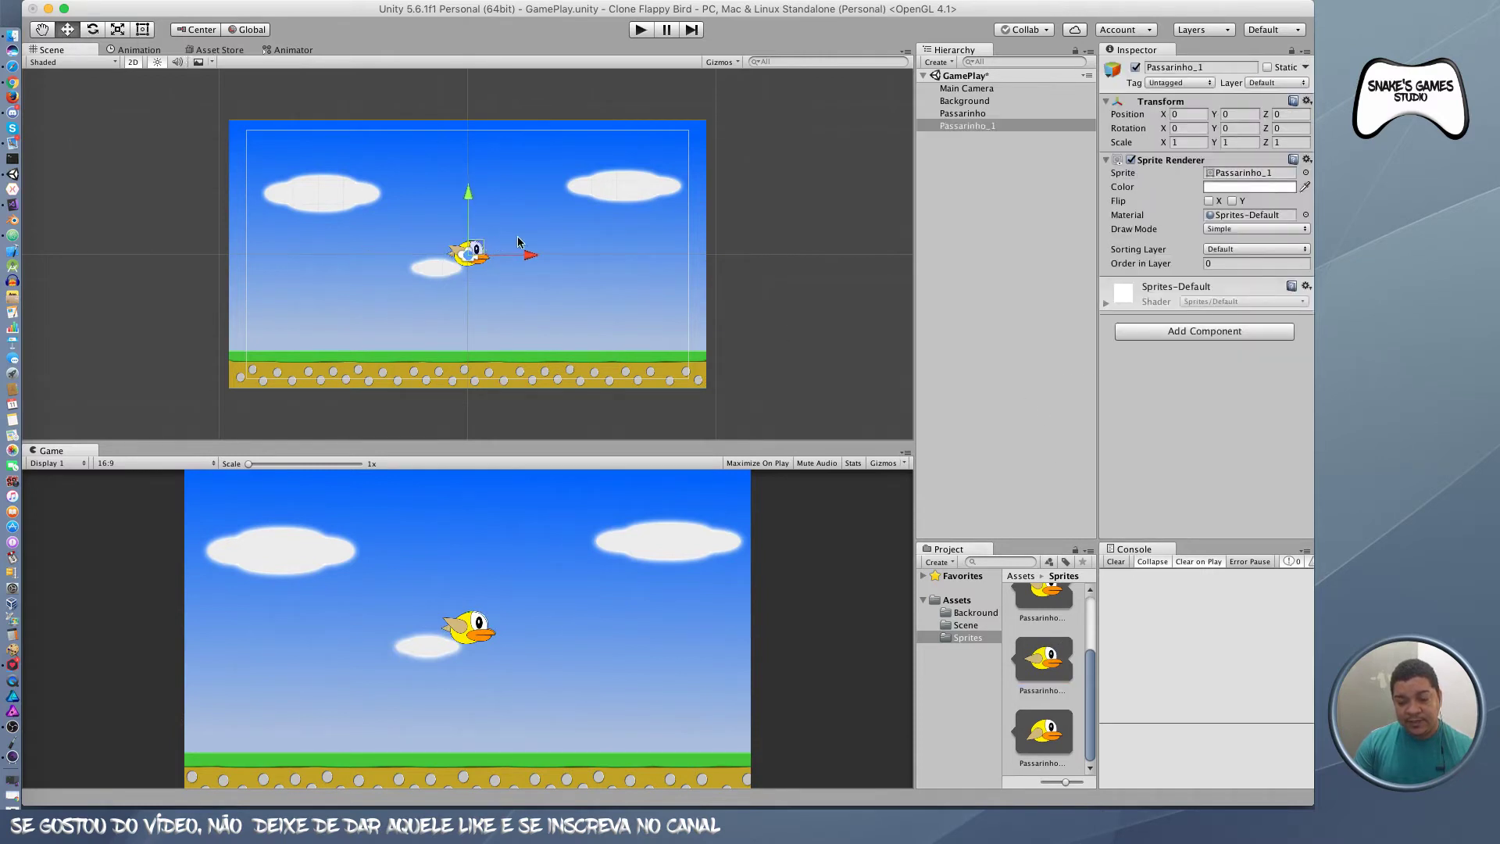
left_click_drag(483, 259, 562, 233)
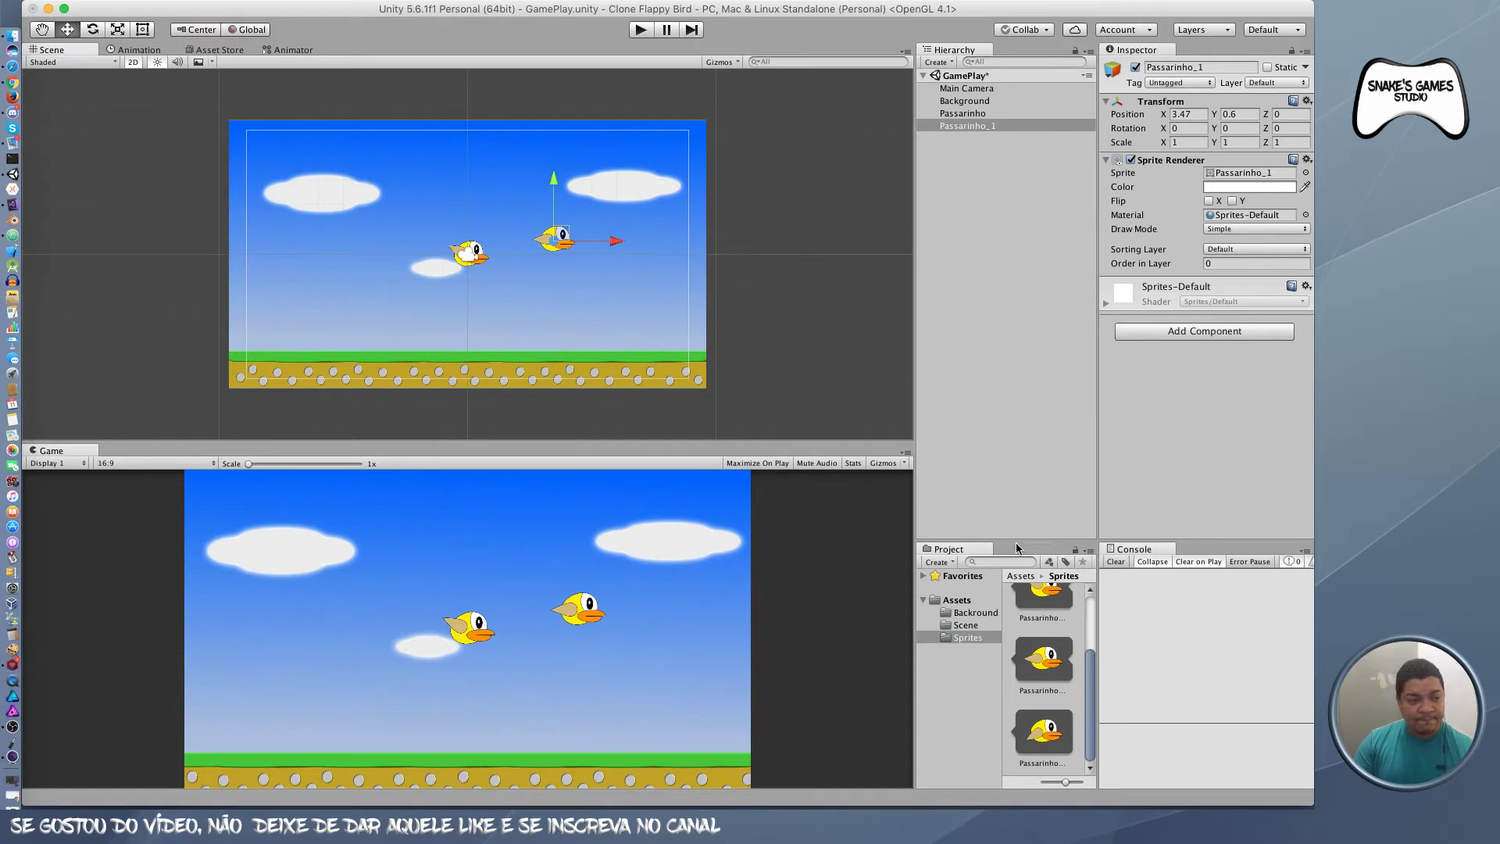
scroll(1051, 676, "up", 1)
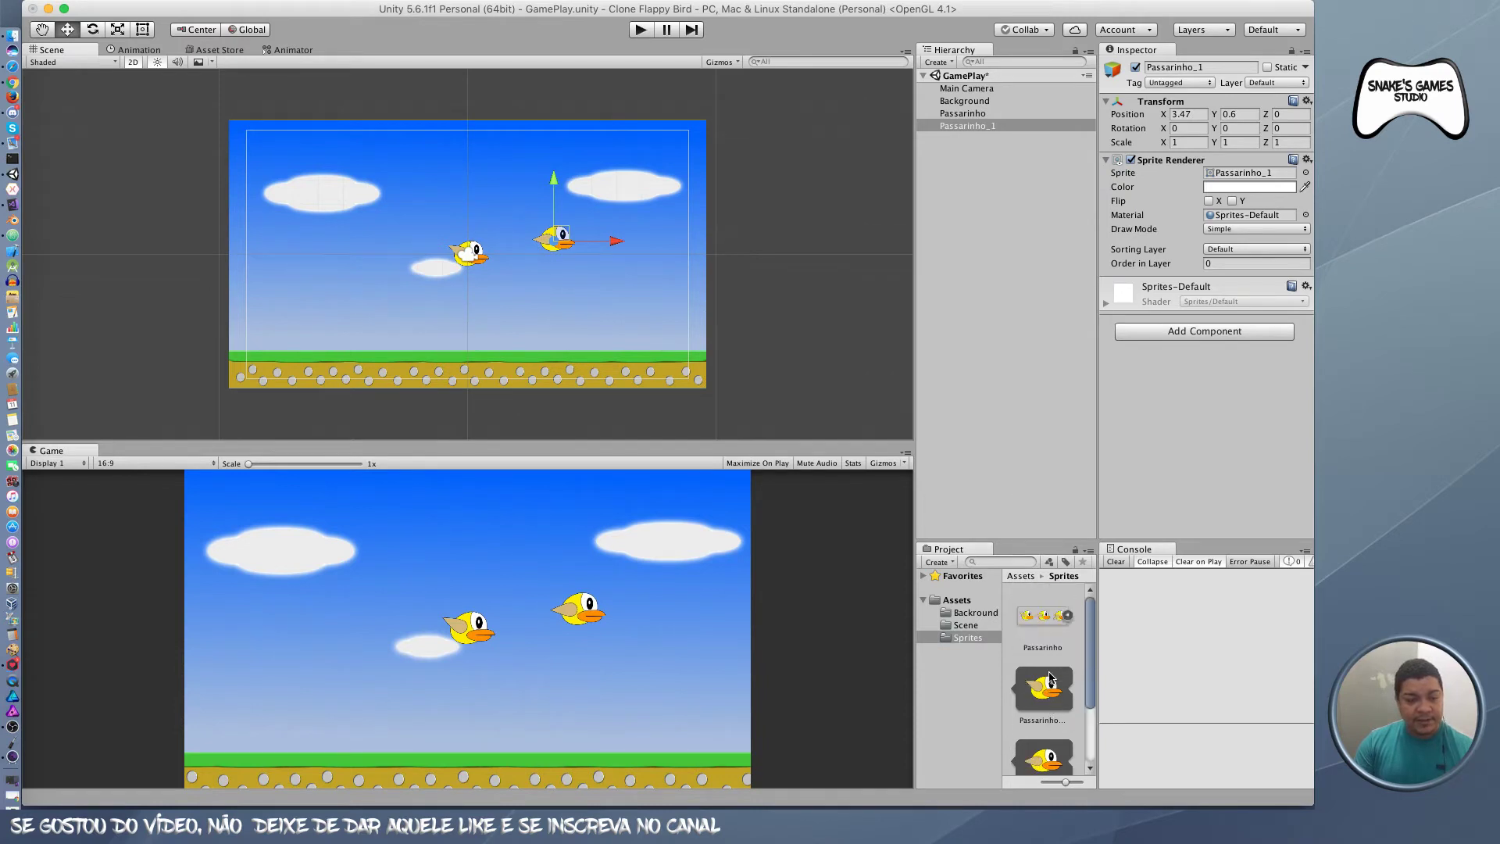
scroll(1051, 676, "up", 1)
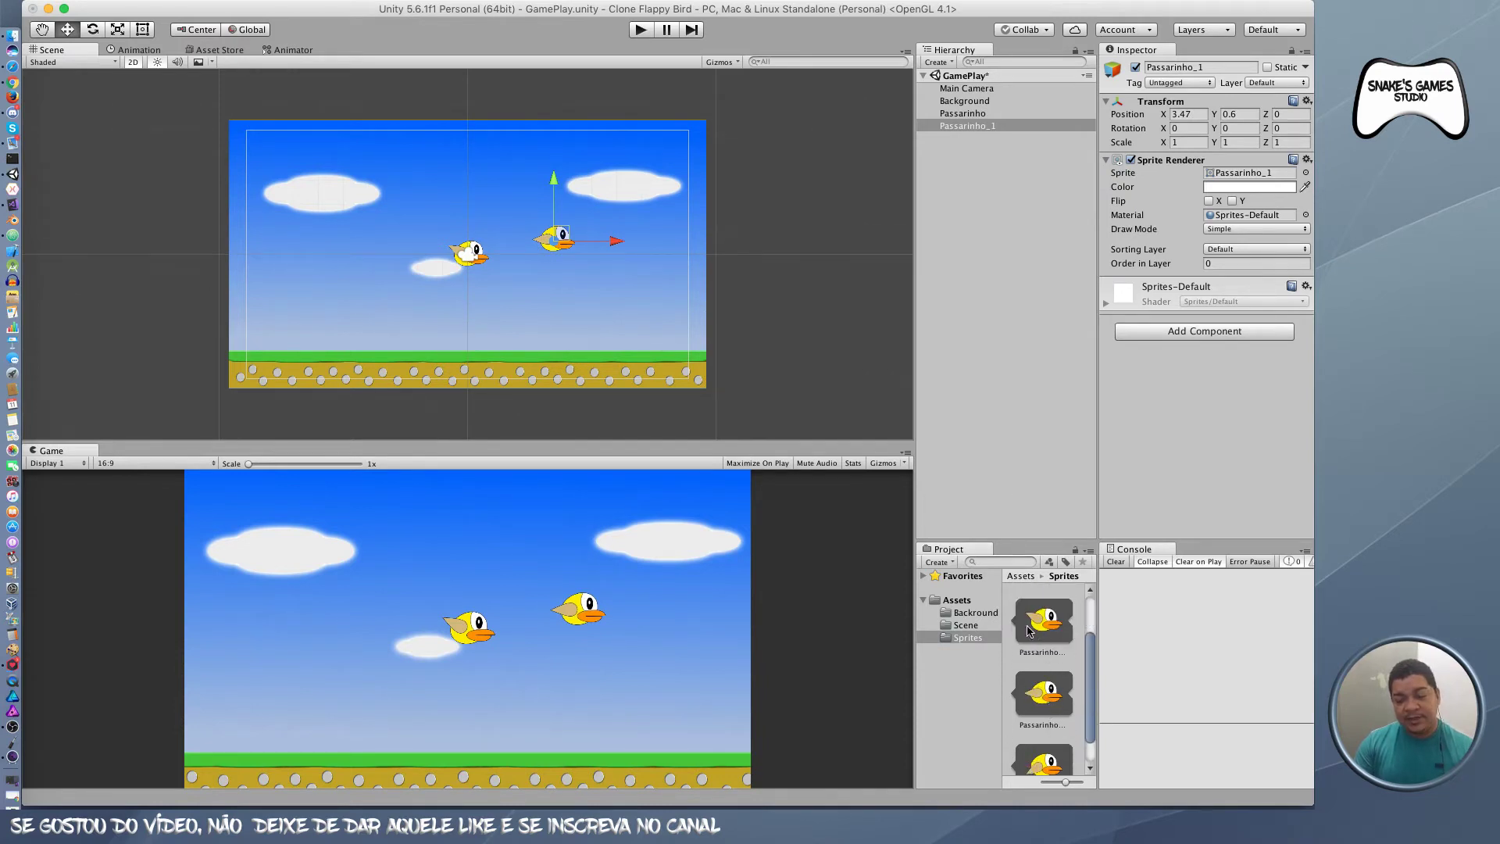
scroll(1049, 623, "up", 1)
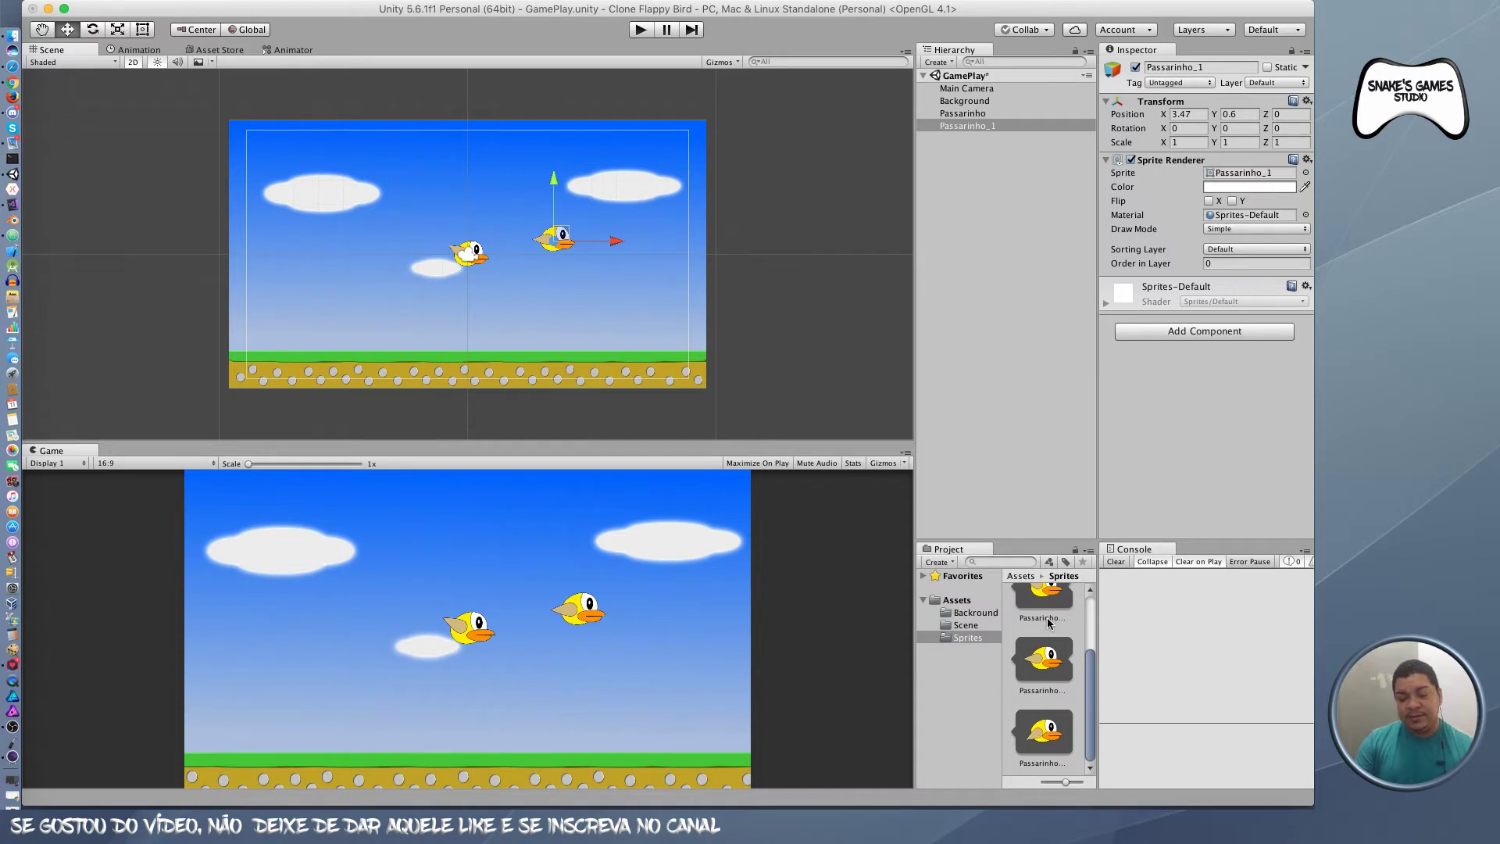
scroll(1049, 665, "up", 1)
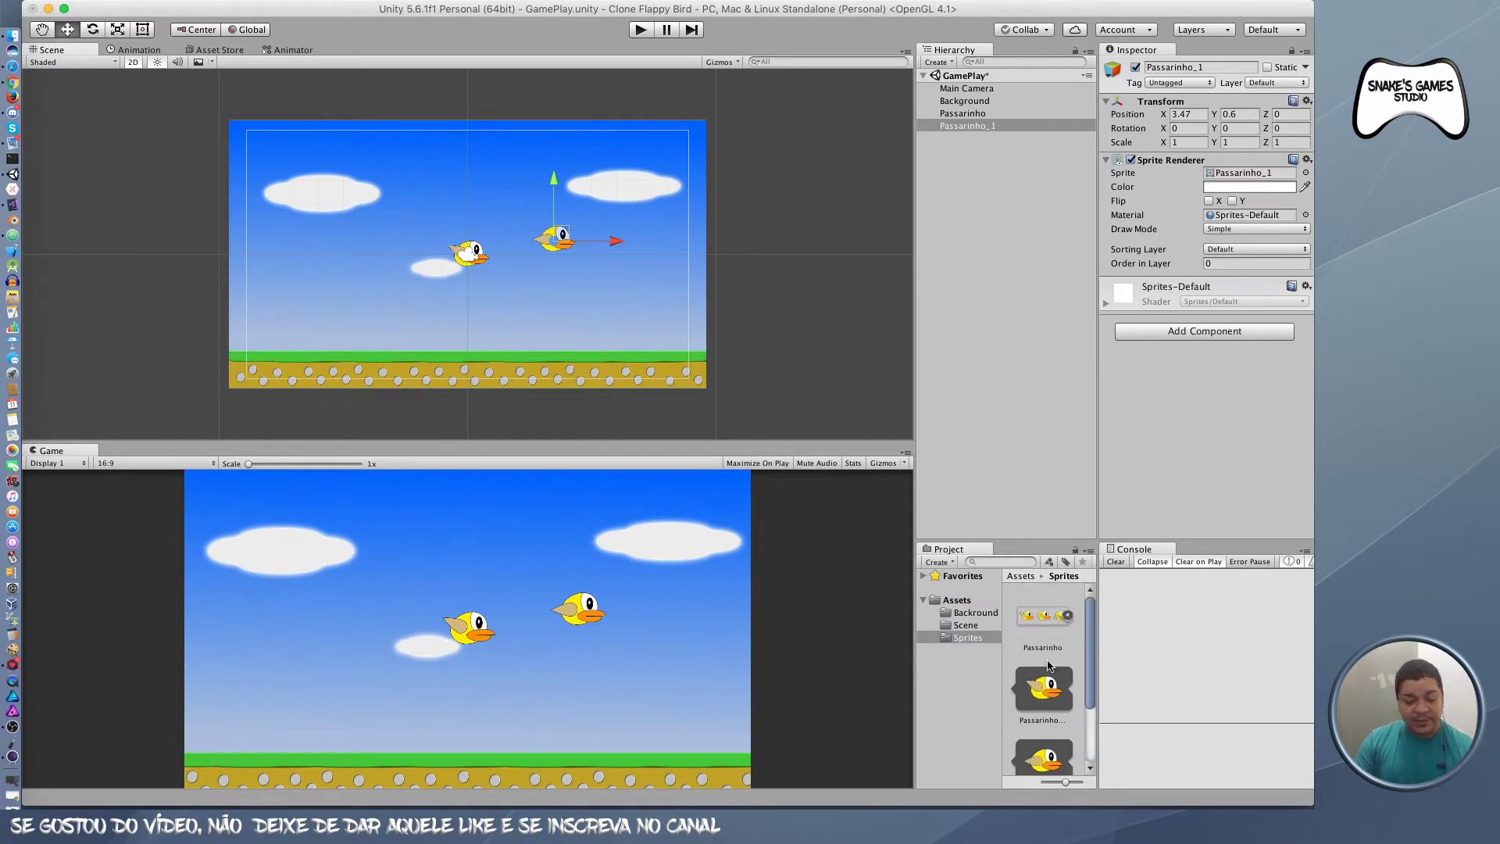
left_click(1068, 616)
left_click(984, 125)
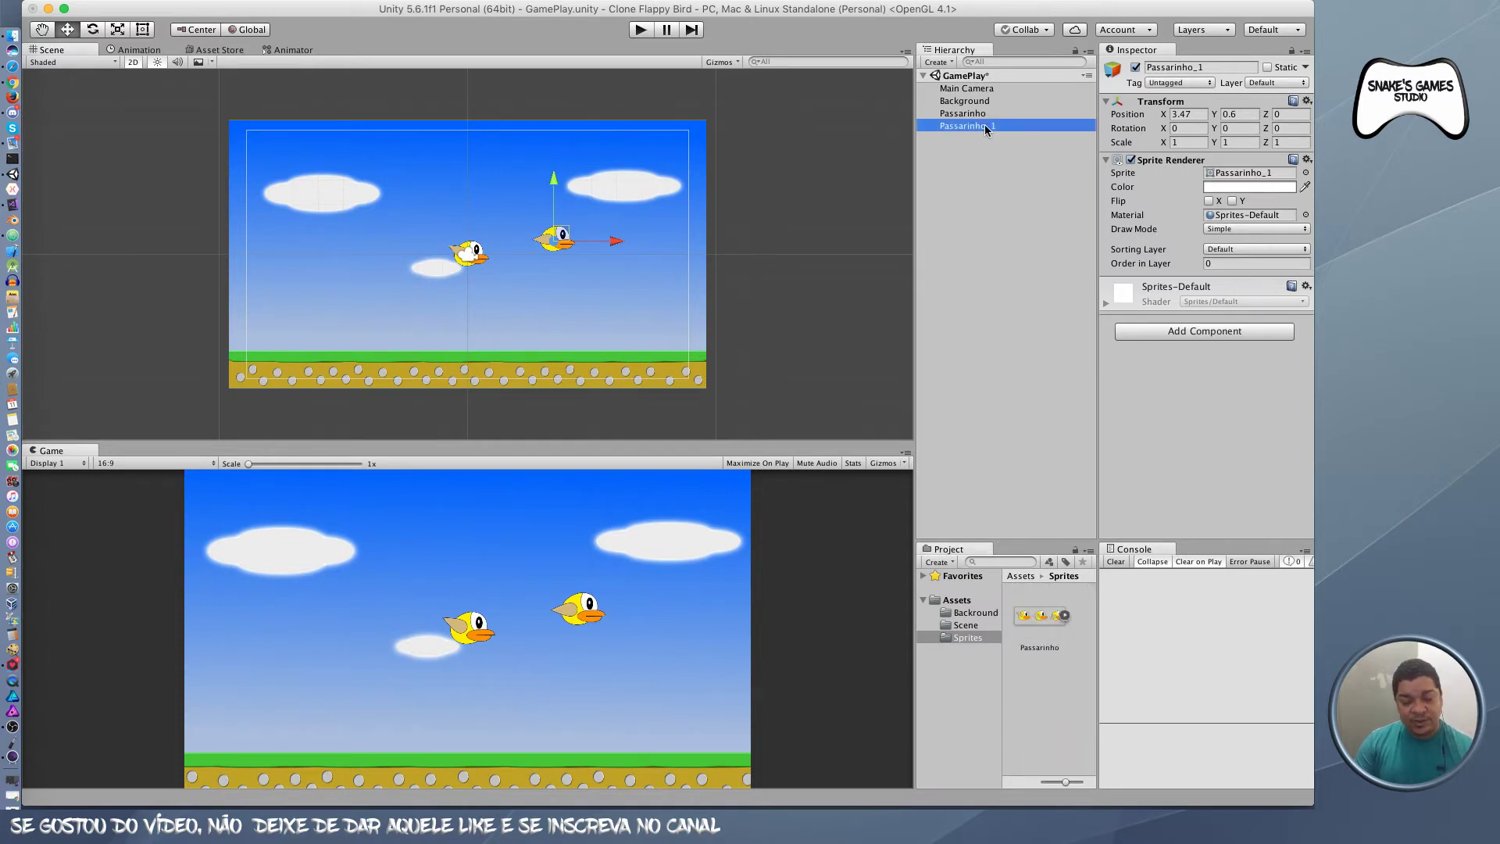
key("Delete")
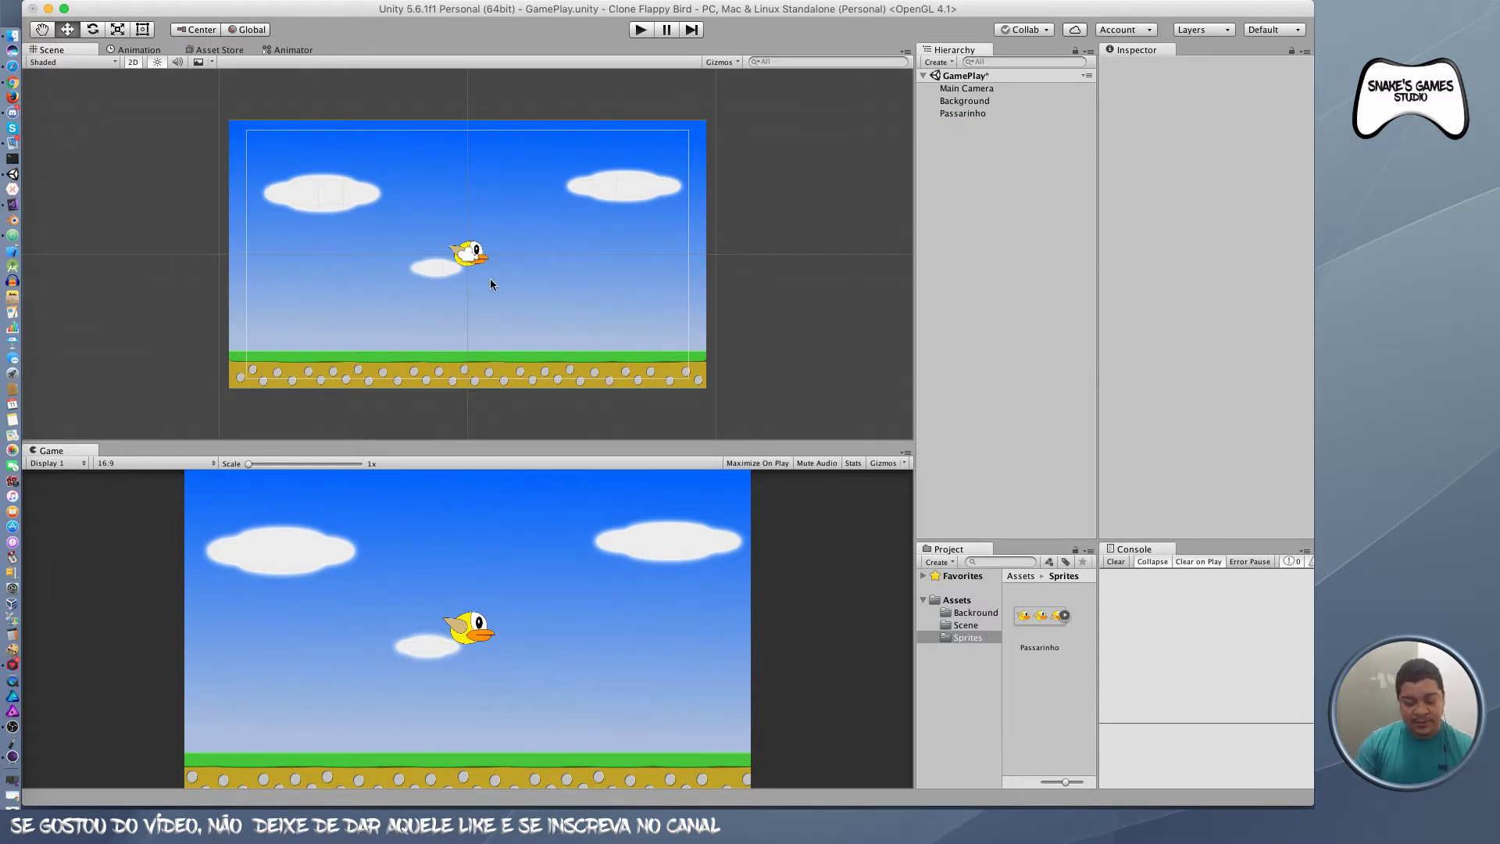
Step: Pan and zoom the Scene view to frame the bird and the whole level
left_click(43, 33)
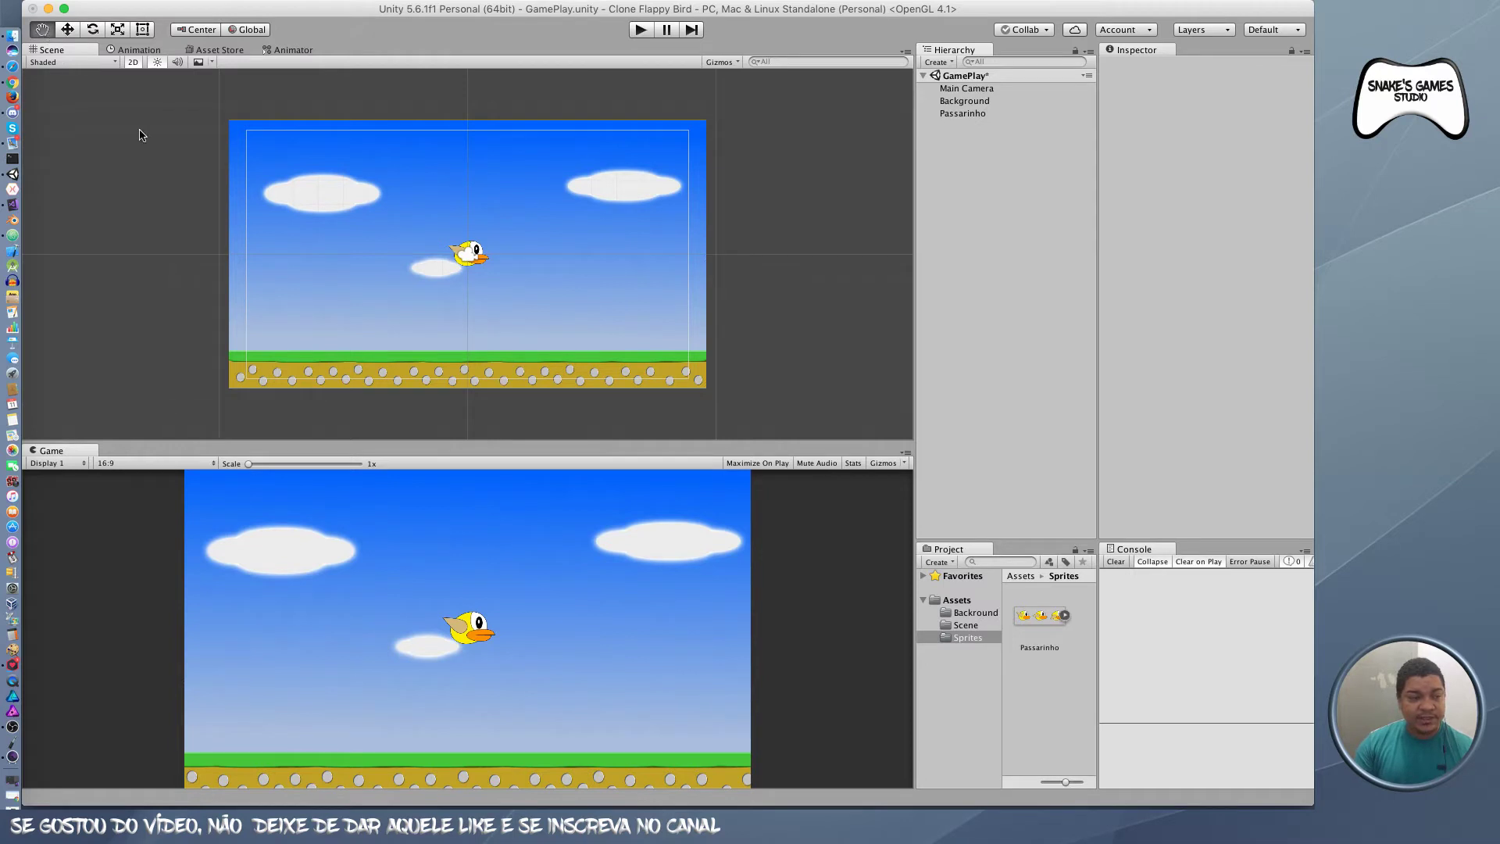
mouse_move(399, 222)
left_mouse_down()
mouse_move(324, 219)
mouse_move(495, 257)
mouse_move(368, 231)
mouse_move(429, 191)
mouse_move(404, 214)
mouse_move(429, 234)
left_mouse_up()
scroll(428, 235, "down", 2)
scroll(434, 229, "up", 5)
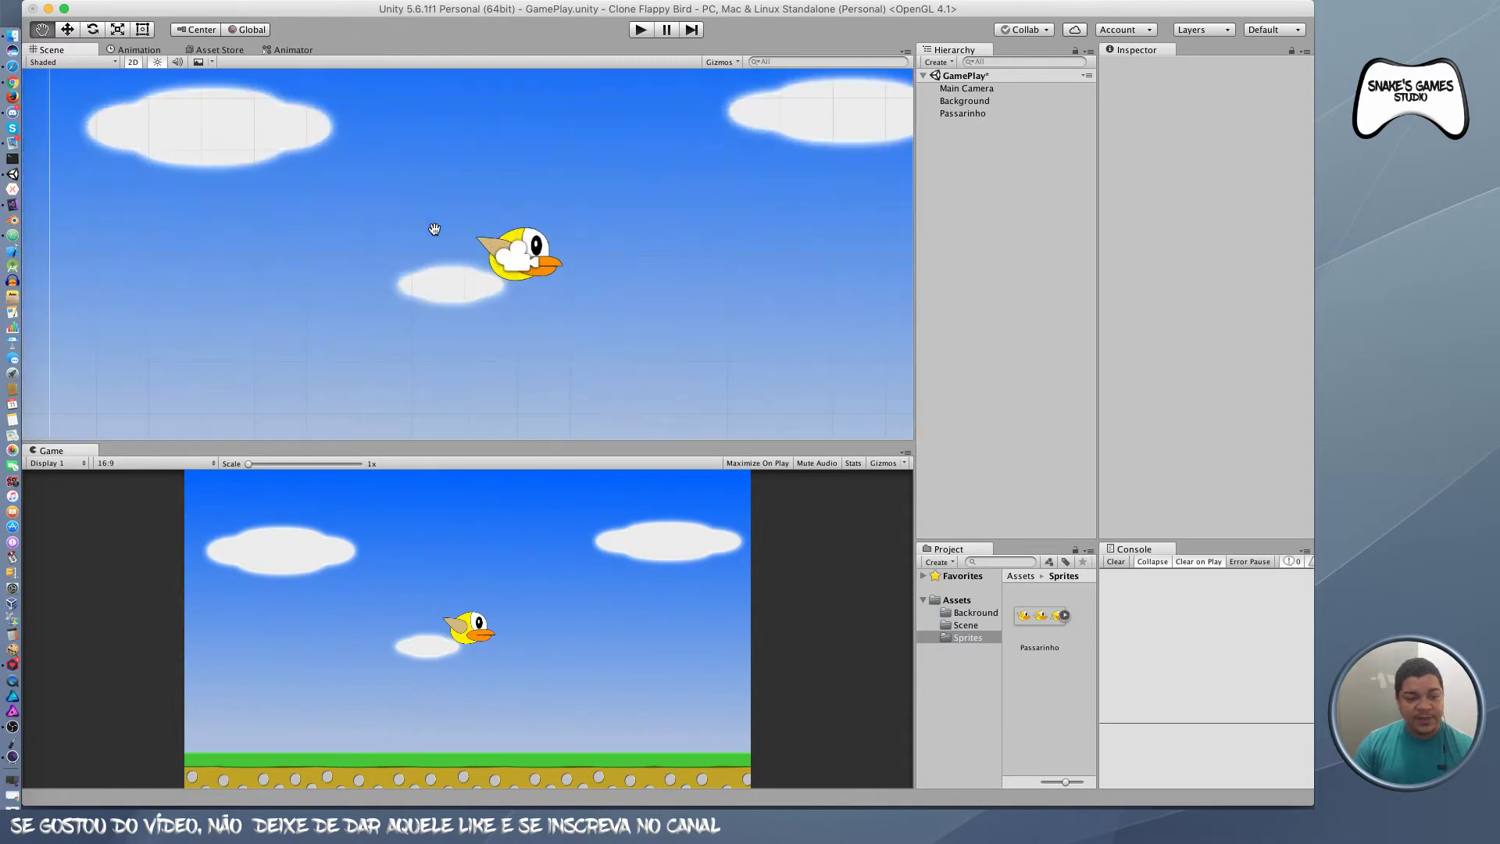
scroll(434, 229, "down", 3)
scroll(432, 227, "down", 2)
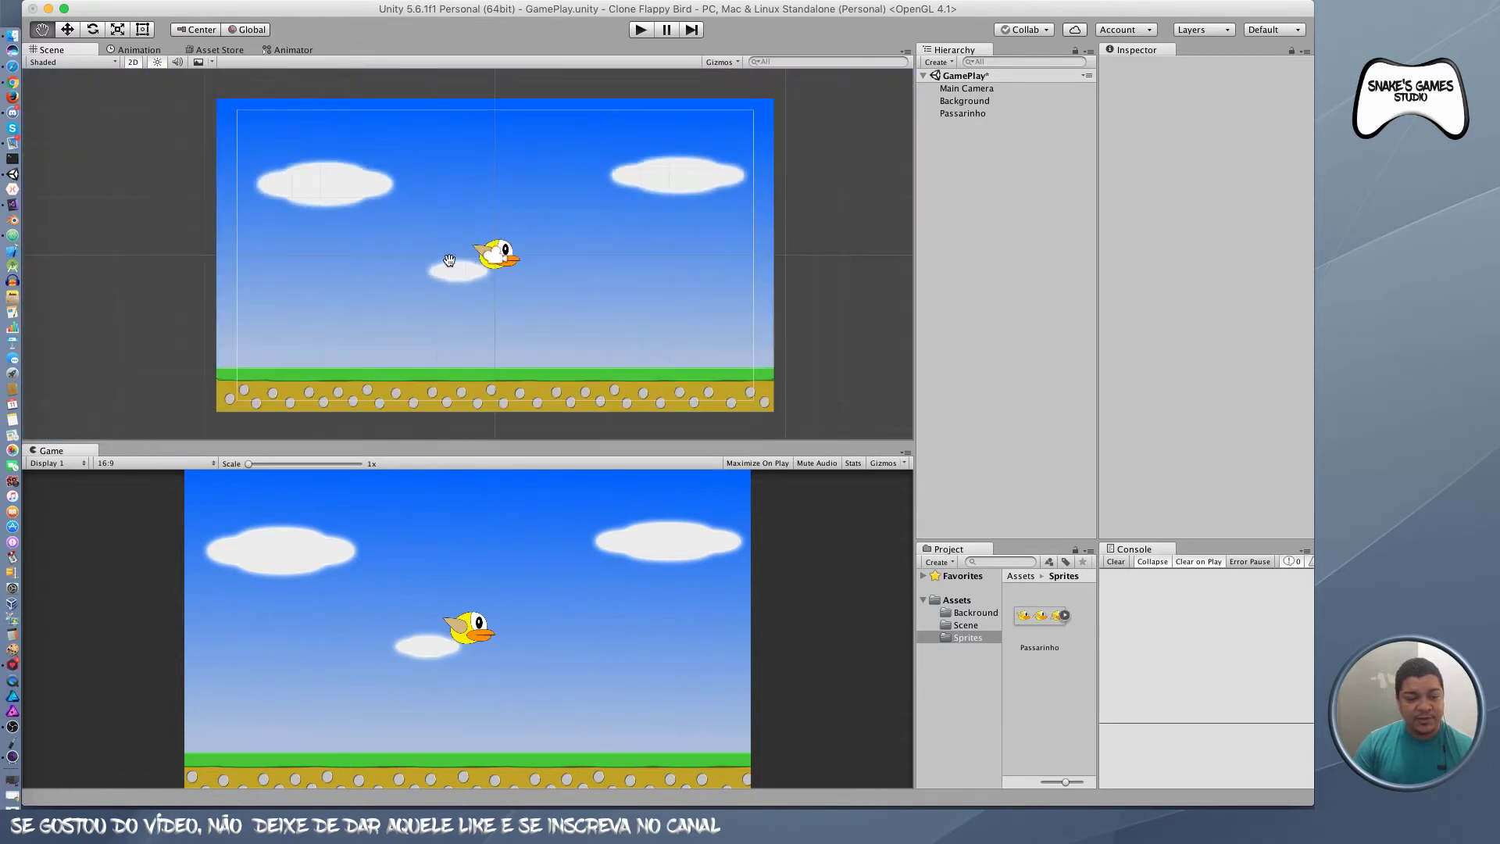
scroll(268, 234, "up", 3)
scroll(292, 247, "up", 2)
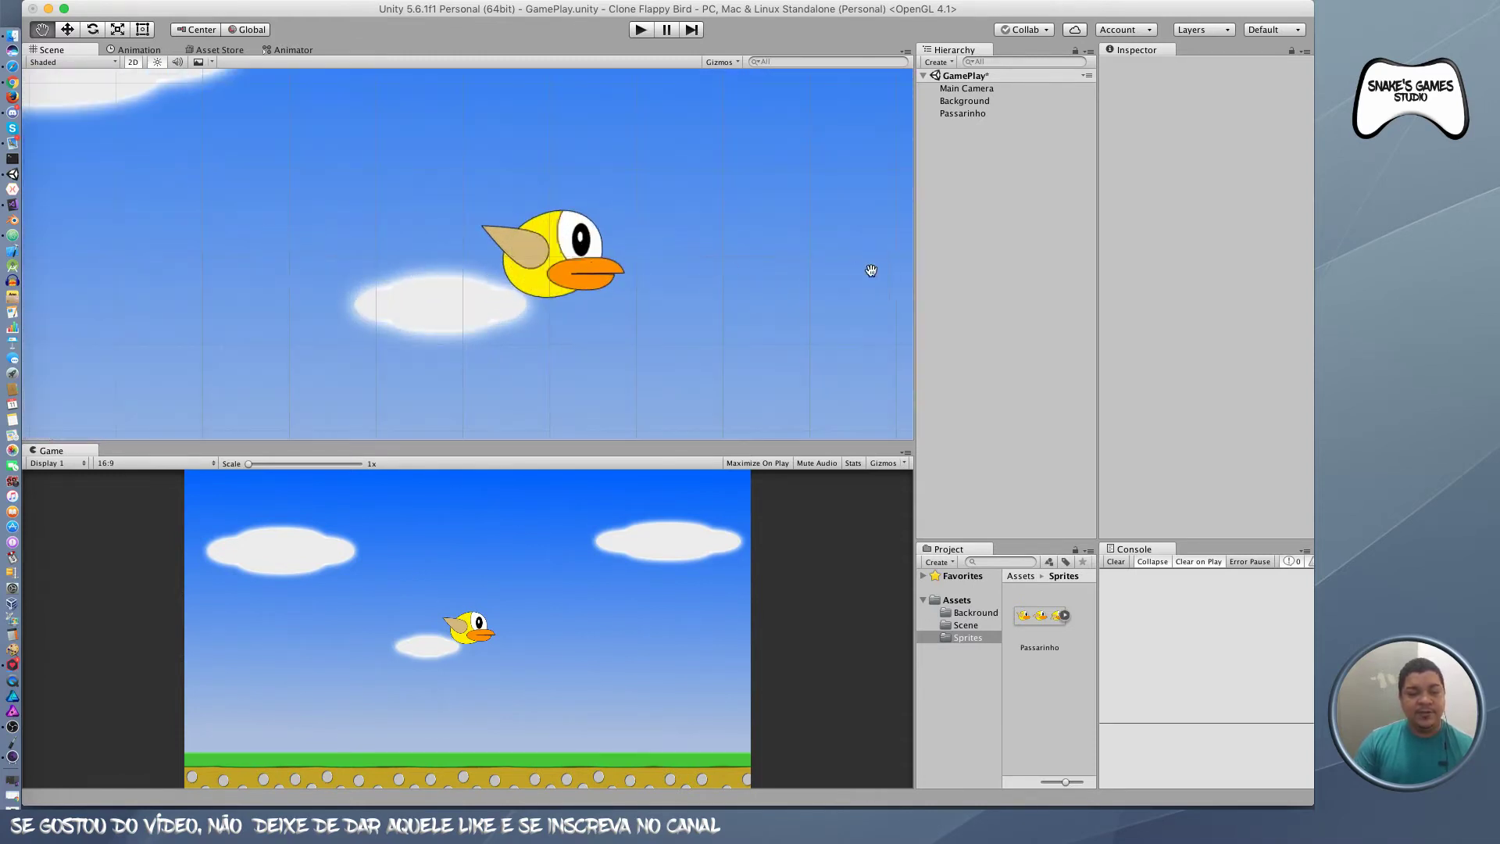
left_click_drag(826, 271, 463, 254)
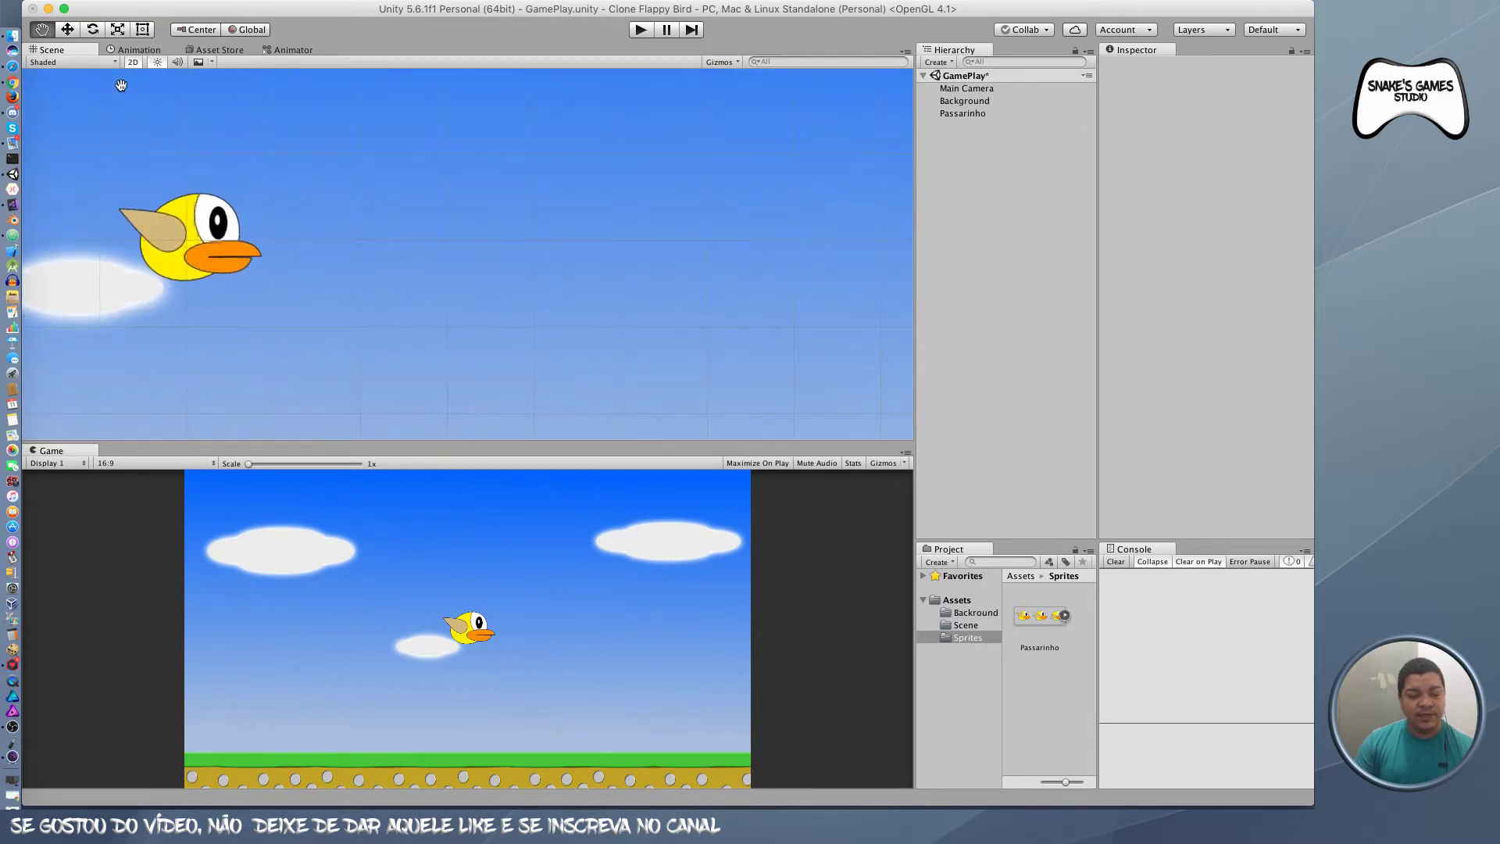
left_click_drag(687, 263, 794, 264)
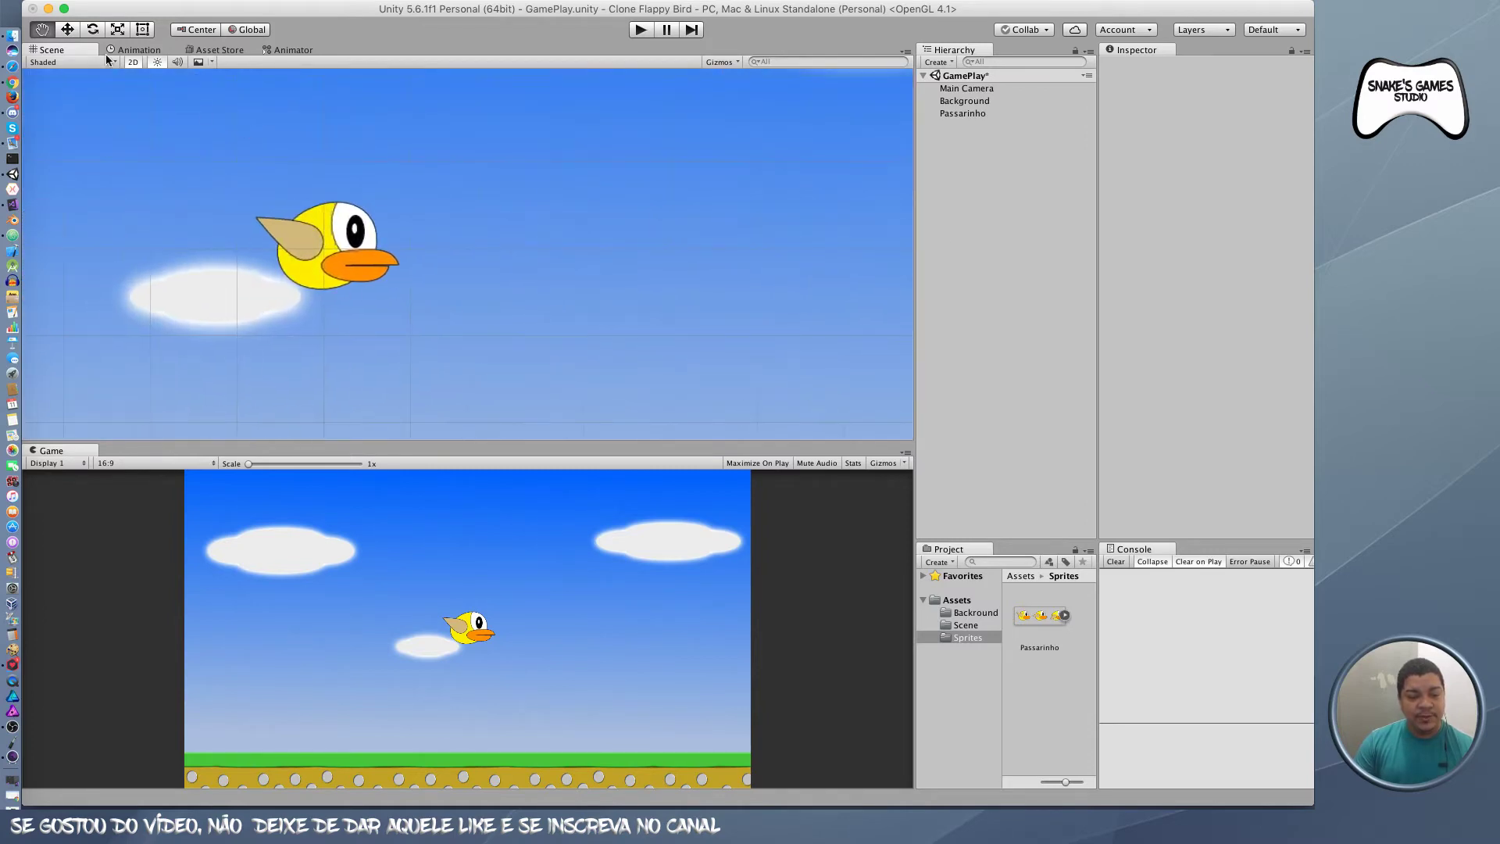
mouse_move(412, 282)
left_mouse_down()
mouse_move(845, 278)
mouse_move(572, 276)
left_mouse_up()
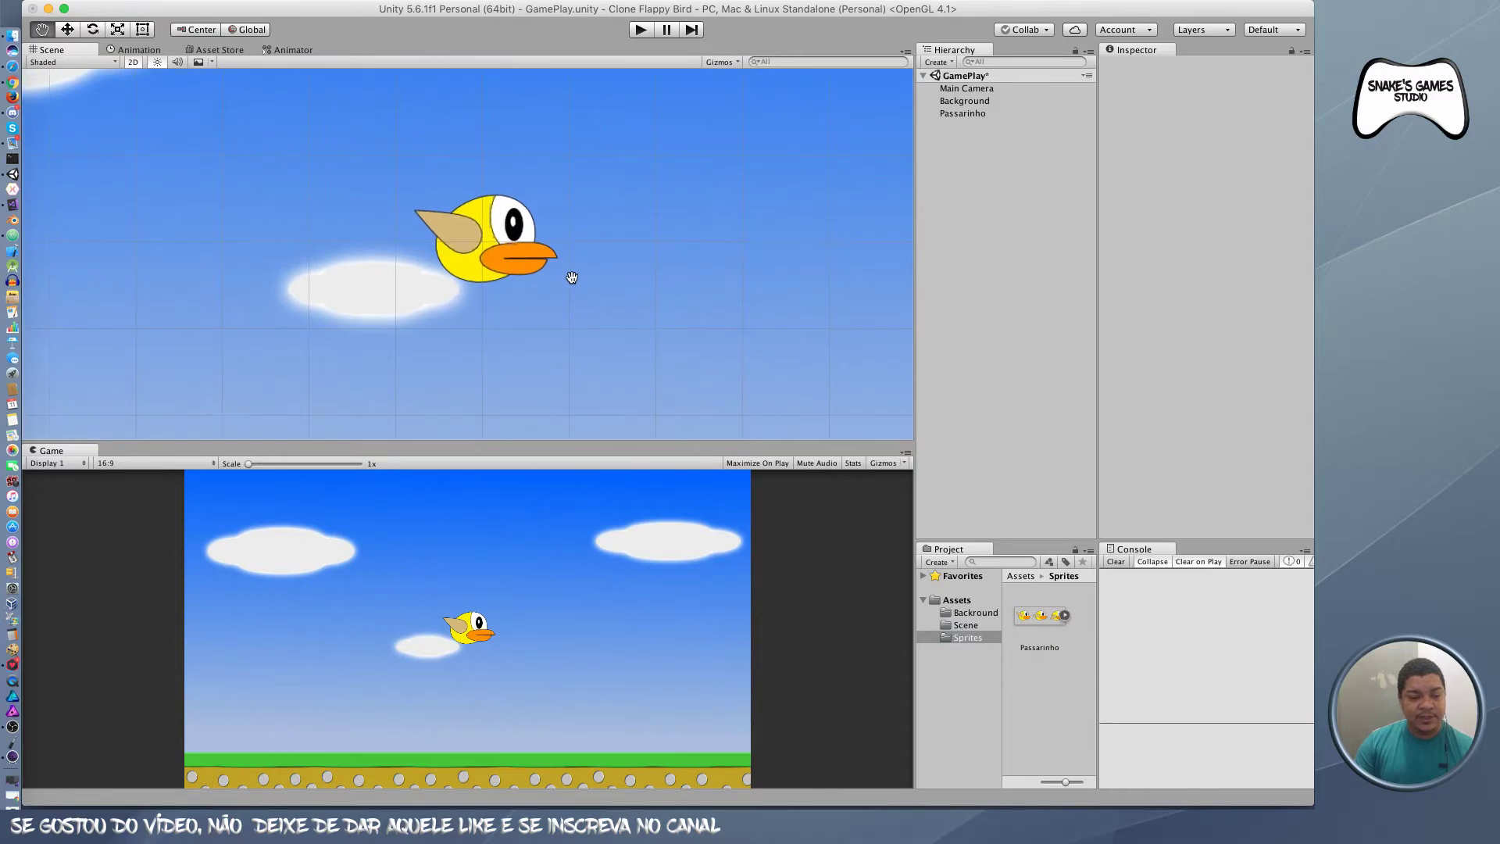
scroll(571, 277, "down", 3)
scroll(571, 277, "down", 3)
scroll(571, 277, "down", 3)
scroll(665, 287, "down", 2)
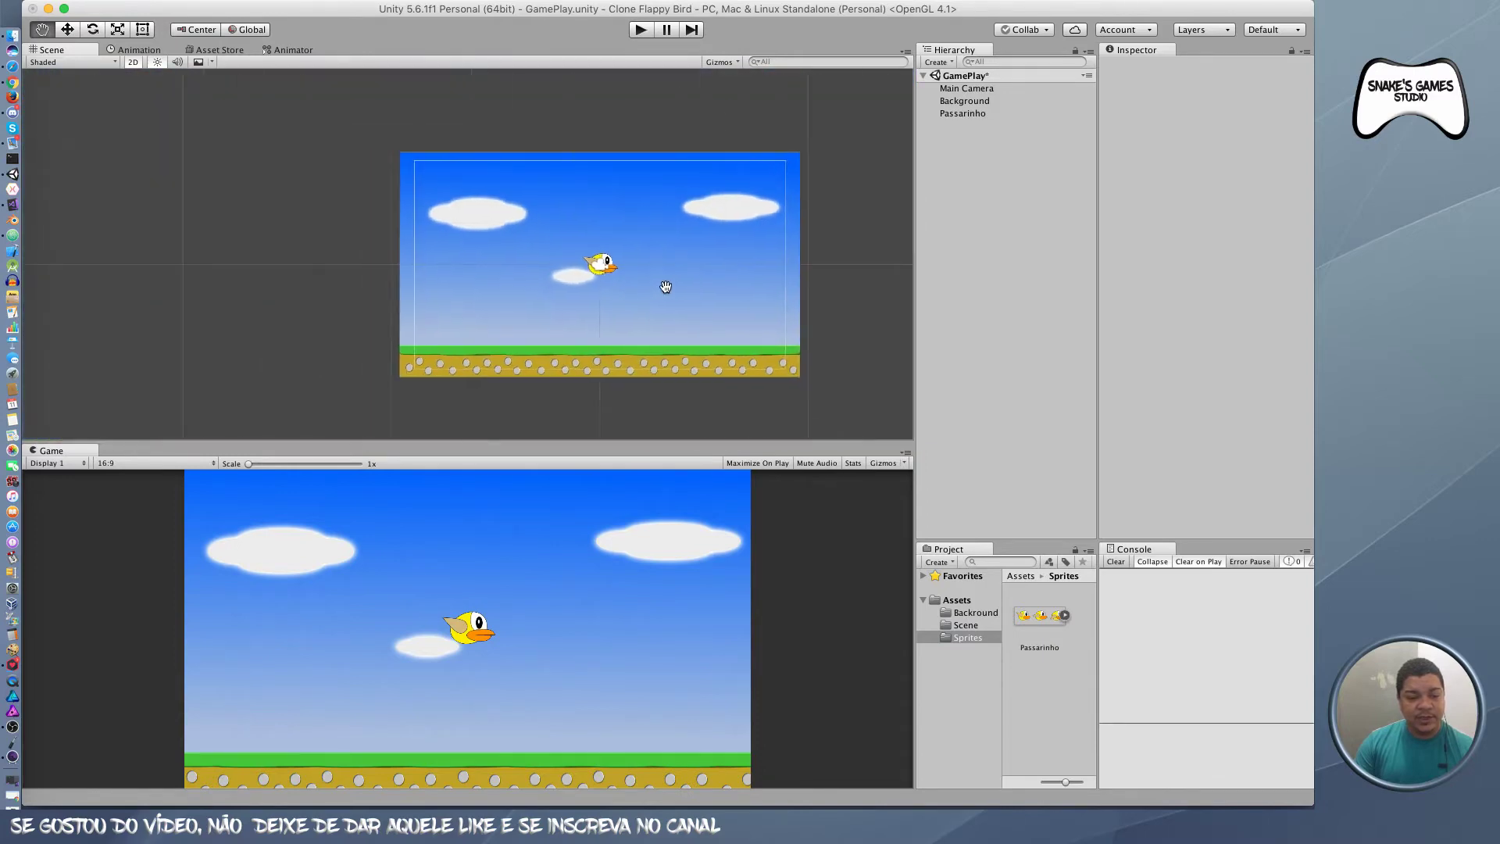
mouse_move(666, 287)
left_mouse_down()
mouse_move(434, 278)
mouse_move(513, 287)
left_mouse_up()
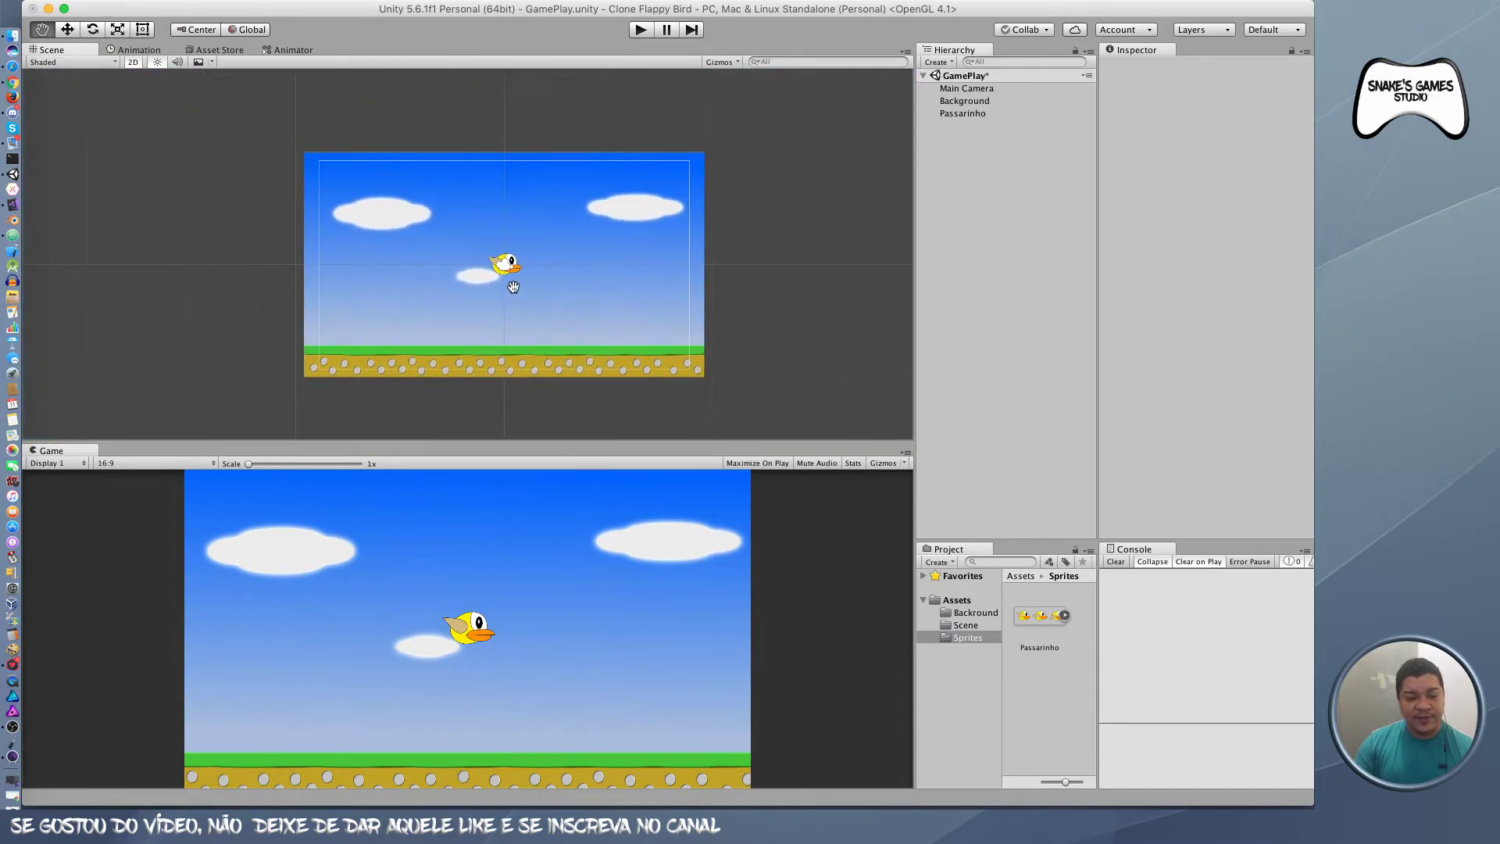
Step: Drag the Passarinho bird with the Move tool to about X 1.77, Y -1.66
left_click(68, 31)
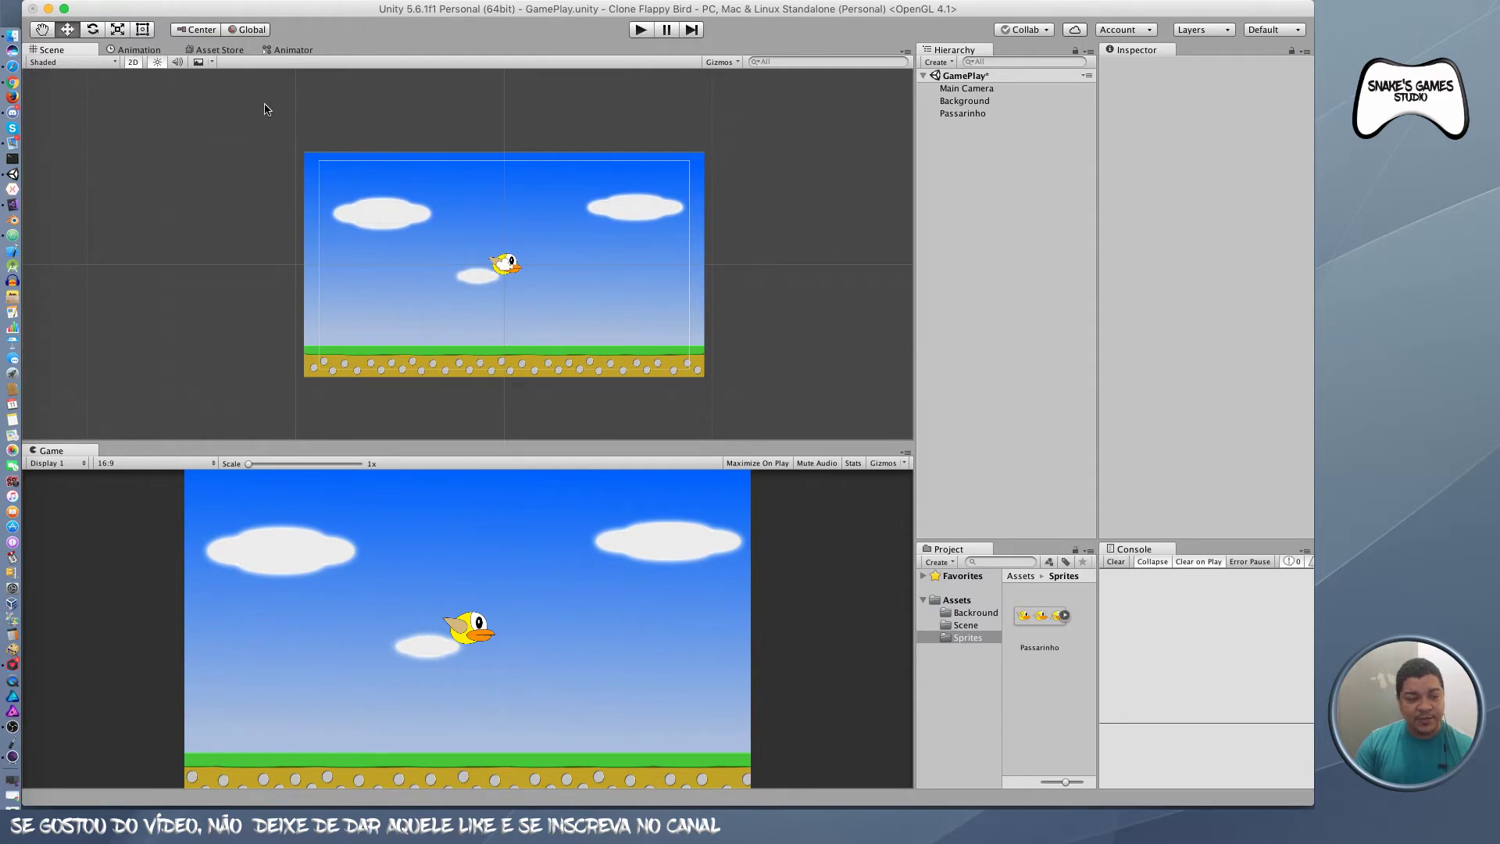
left_click(963, 111)
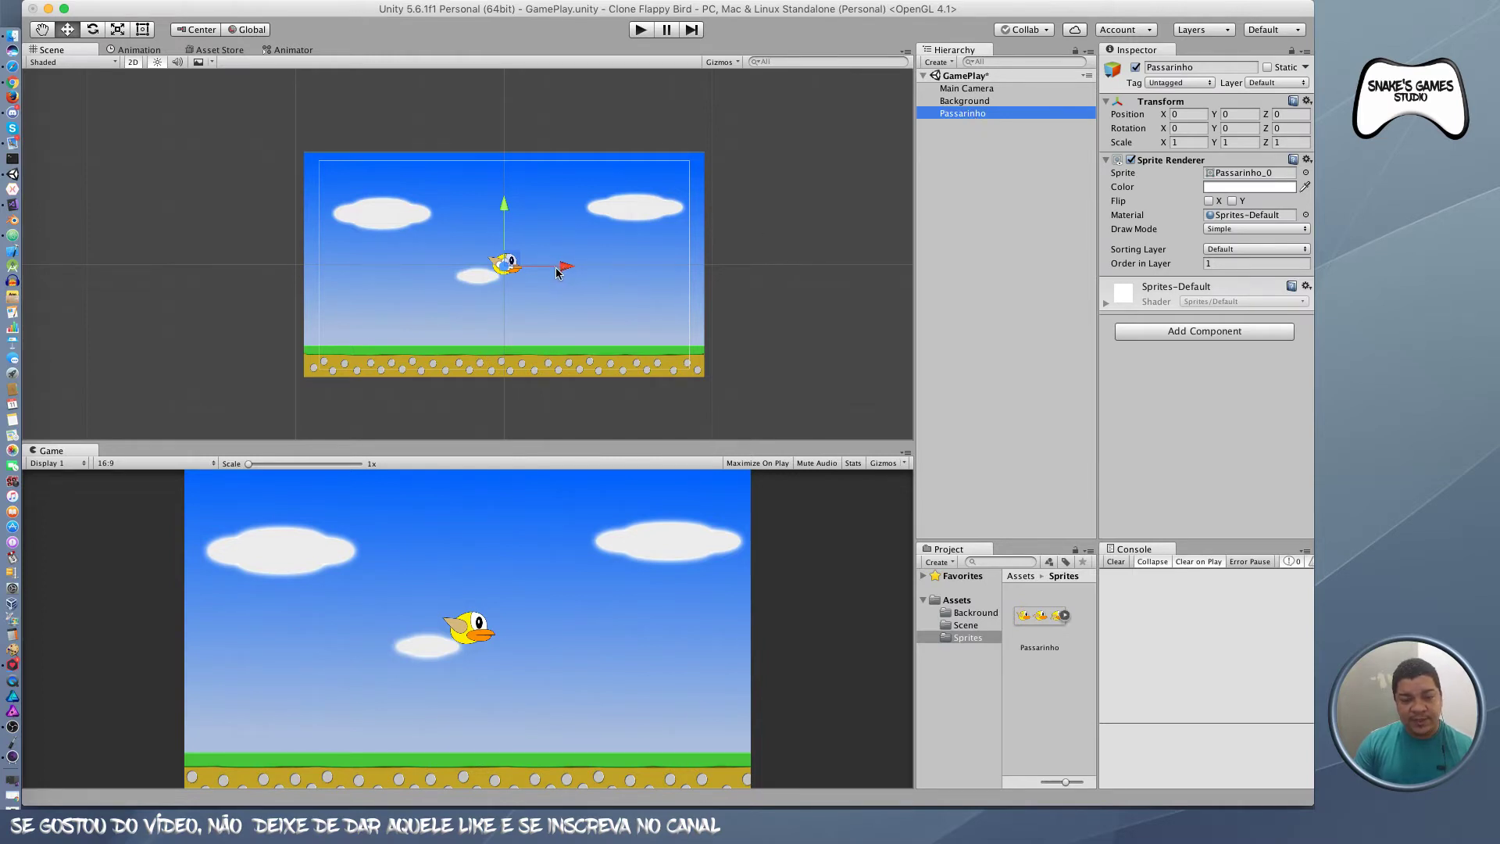
left_click_drag(500, 270, 589, 279)
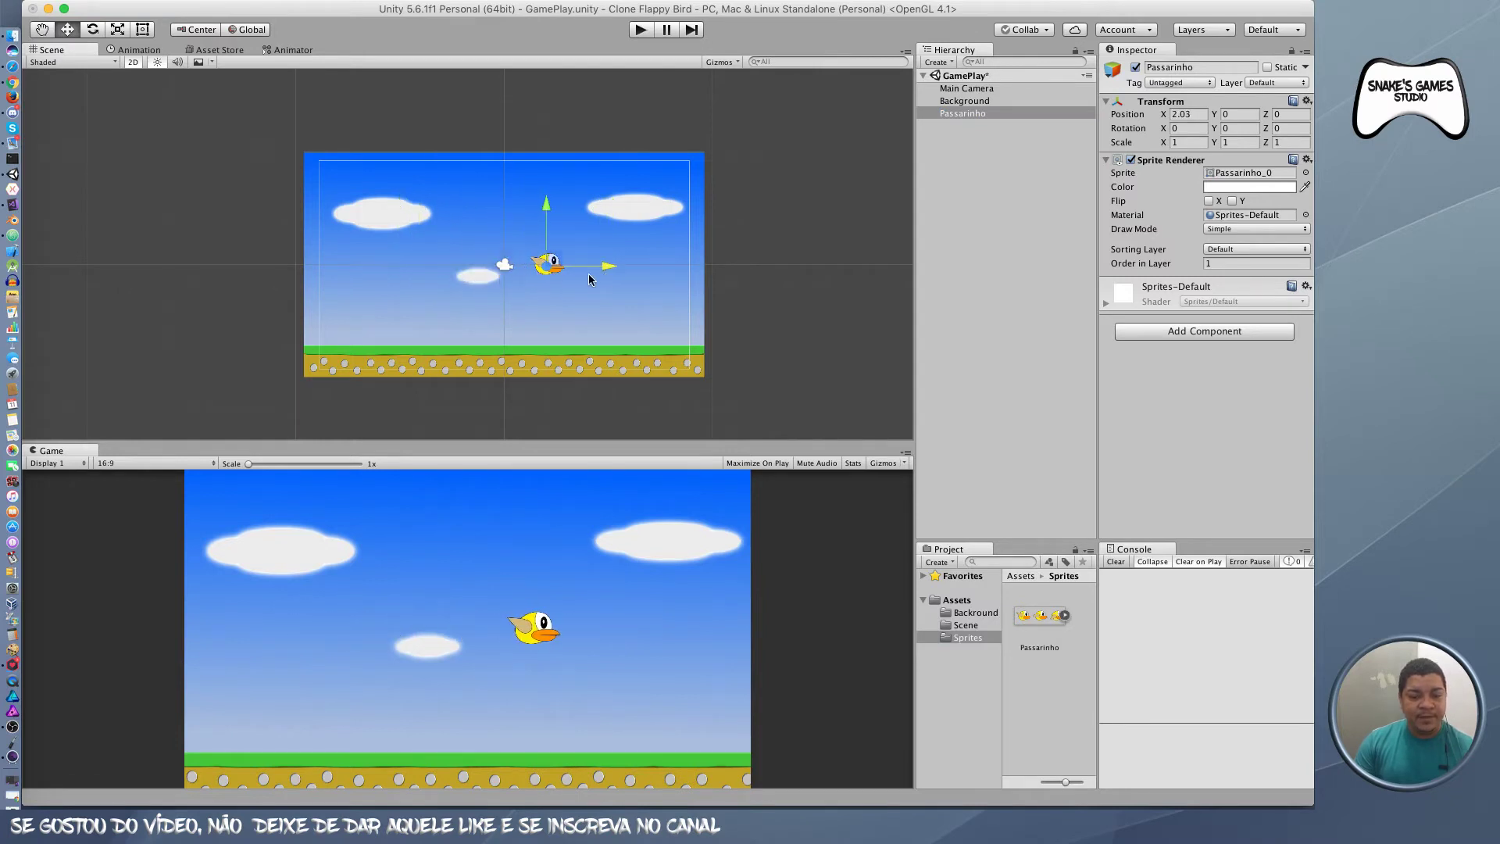
mouse_move(546, 207)
left_mouse_down()
mouse_move(546, 223)
mouse_move(547, 187)
left_mouse_up()
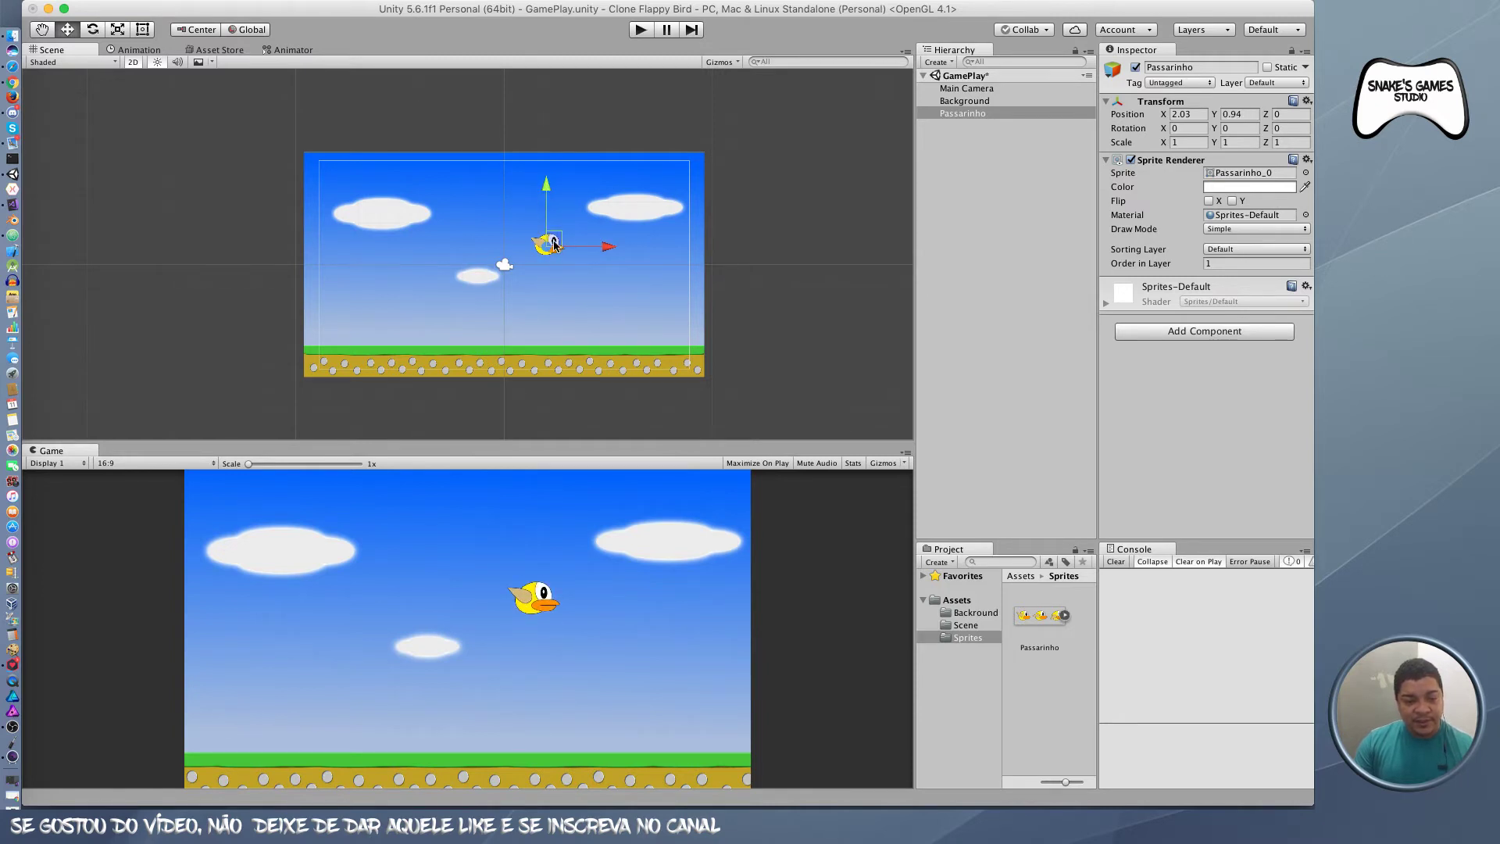
mouse_move(554, 250)
left_mouse_down()
mouse_move(478, 285)
mouse_move(610, 242)
mouse_move(515, 288)
mouse_move(549, 298)
left_mouse_up()
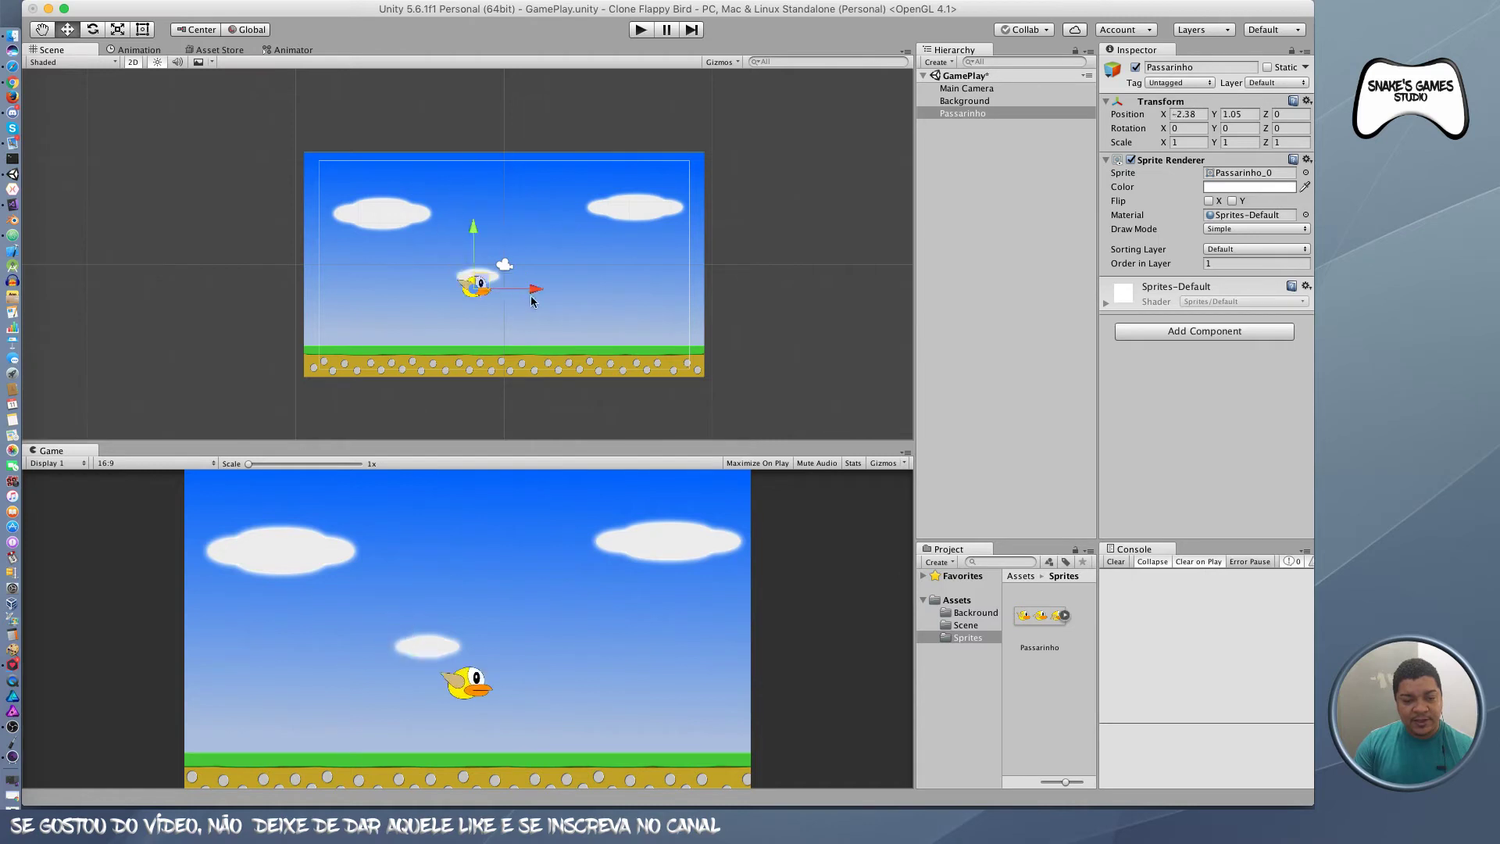
Step: Rotate the bird around its Z and Y axes with the Rotate tool
left_click(93, 30)
scroll(466, 222, "up", 5)
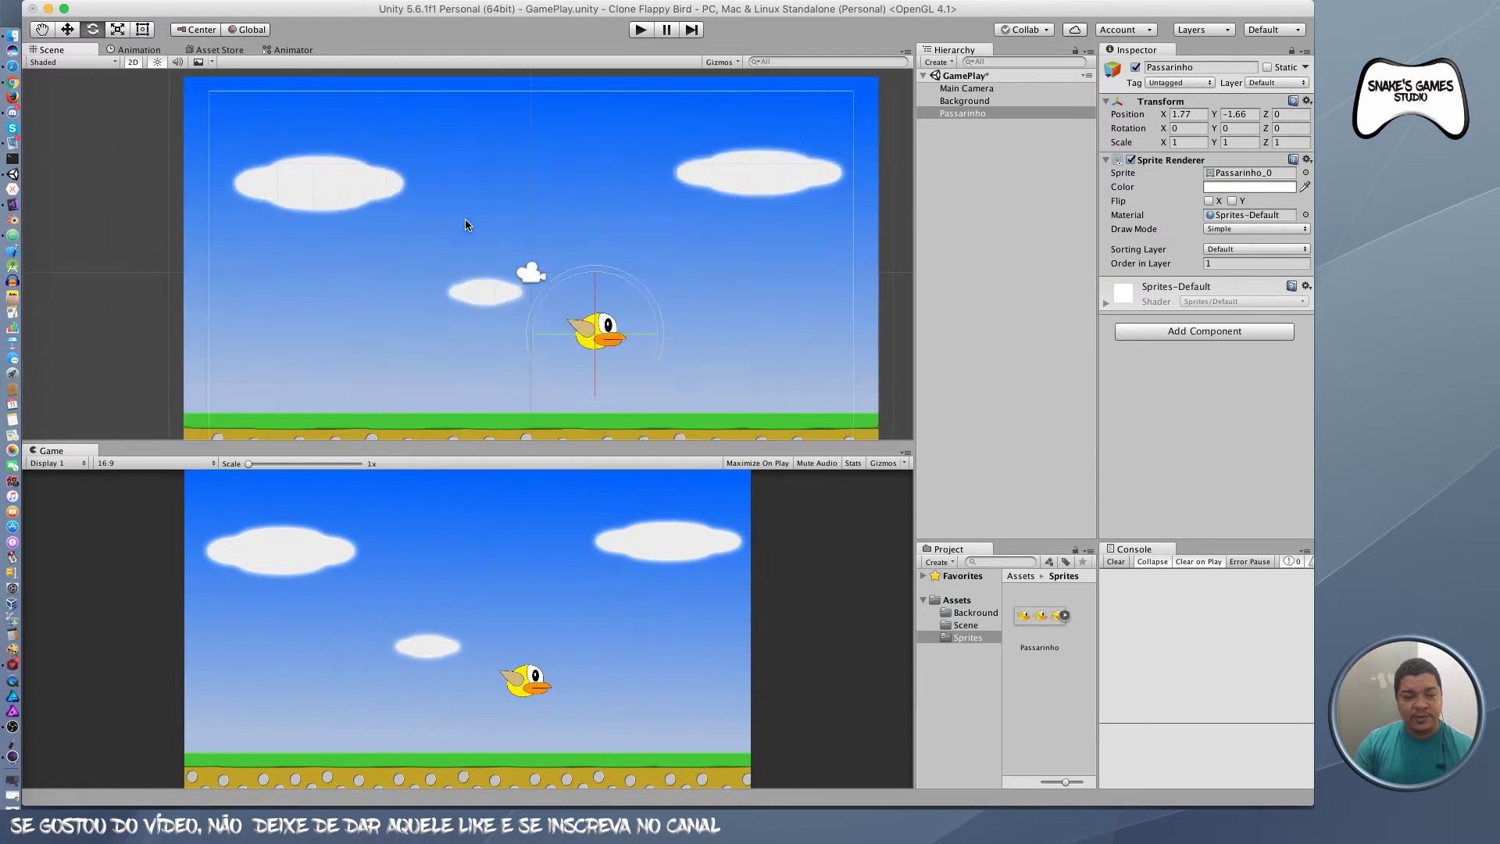
middle_click_drag(567, 272, 464, 176)
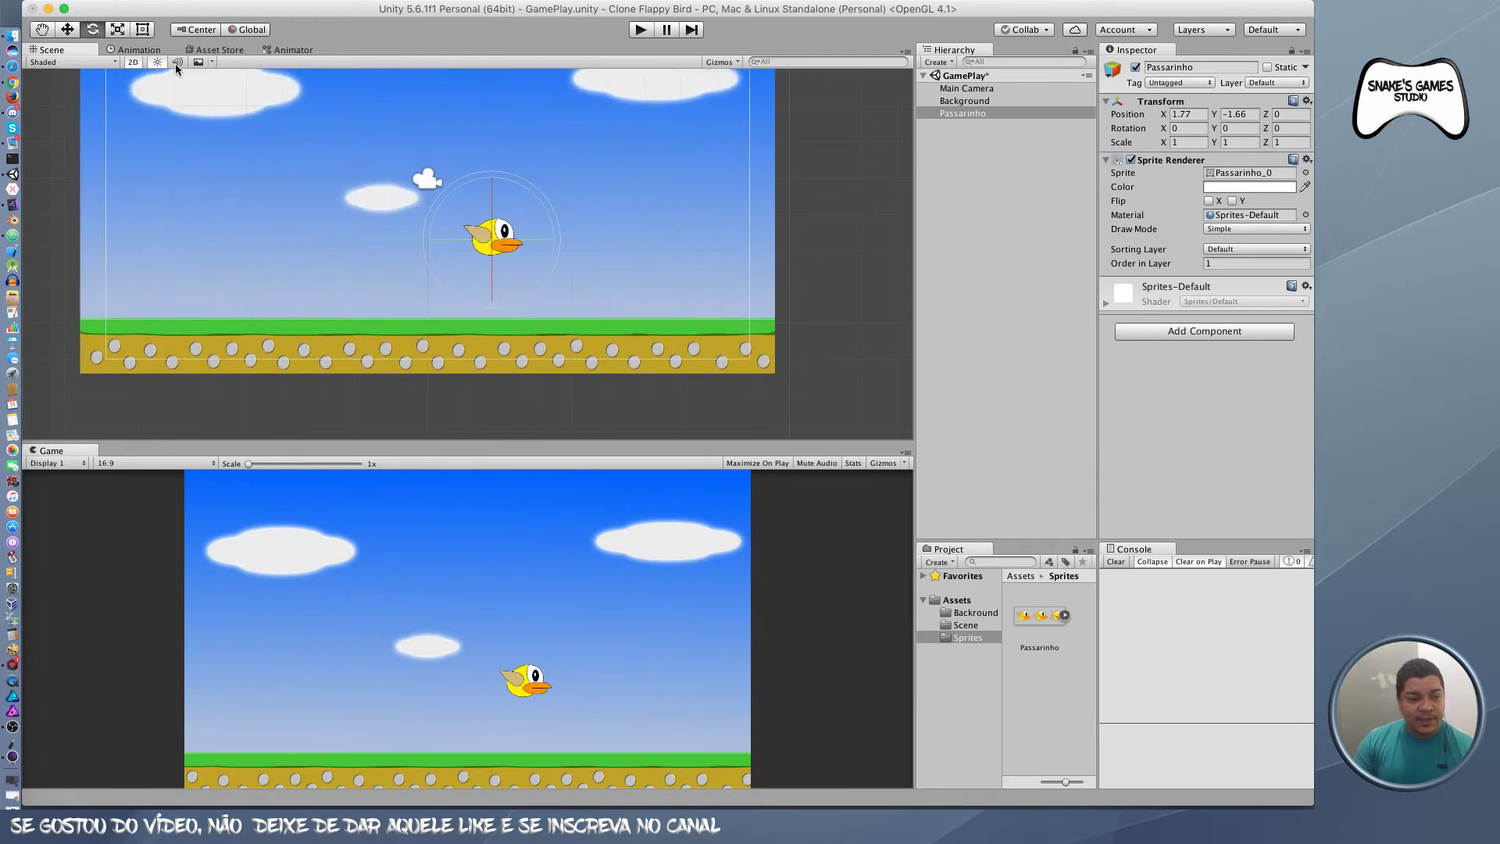
mouse_move(560, 233)
left_mouse_down()
mouse_move(582, 267)
mouse_move(573, 196)
mouse_move(576, 232)
left_mouse_up()
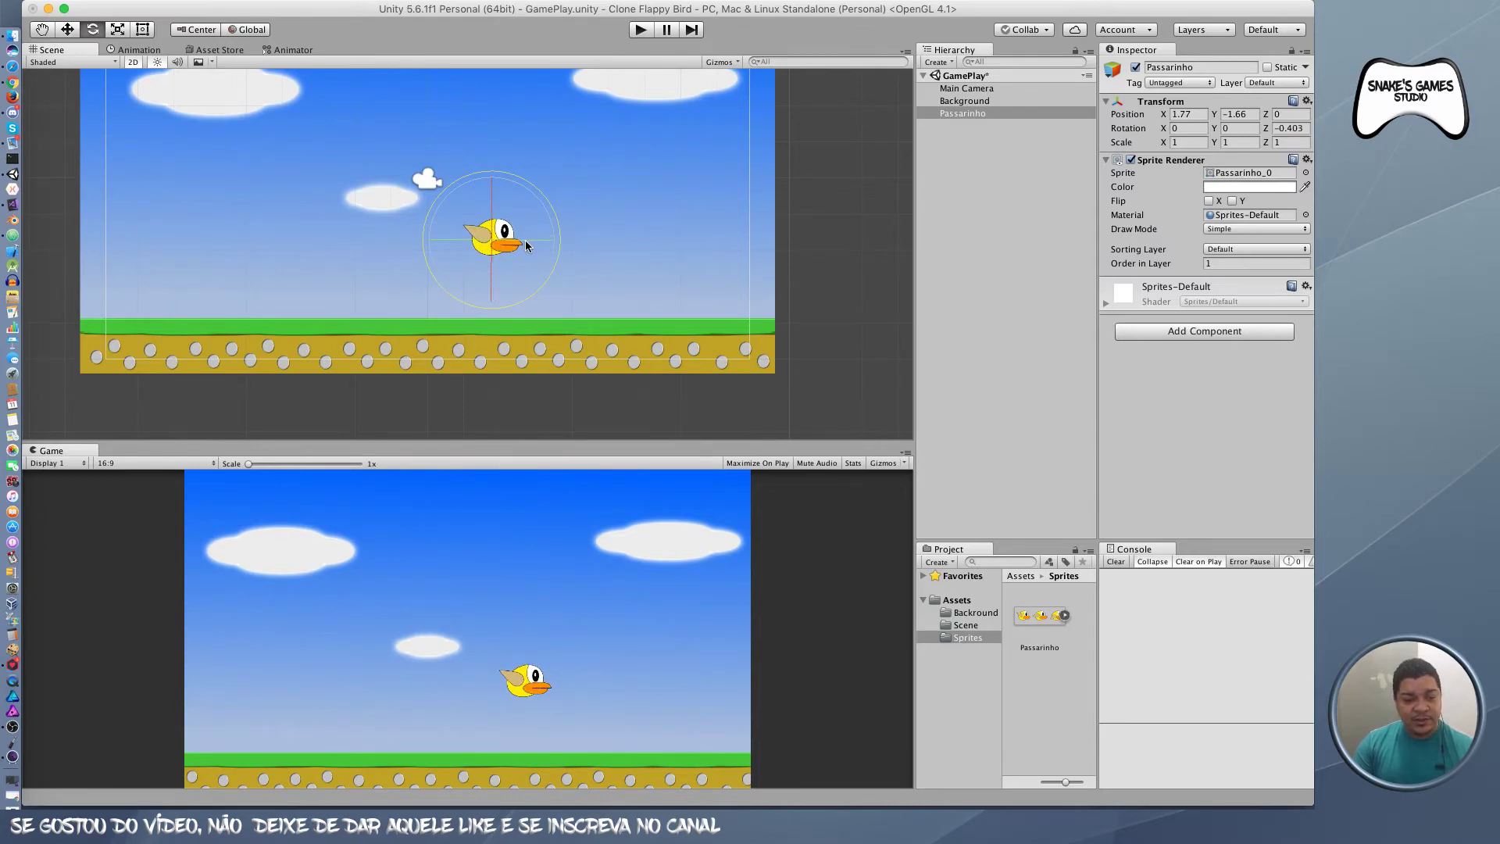
mouse_move(480, 241)
left_mouse_down()
mouse_move(269, 250)
mouse_move(625, 257)
mouse_move(511, 251)
mouse_move(491, 188)
mouse_move(465, 231)
mouse_move(269, 249)
mouse_move(608, 251)
mouse_move(596, 257)
left_mouse_up()
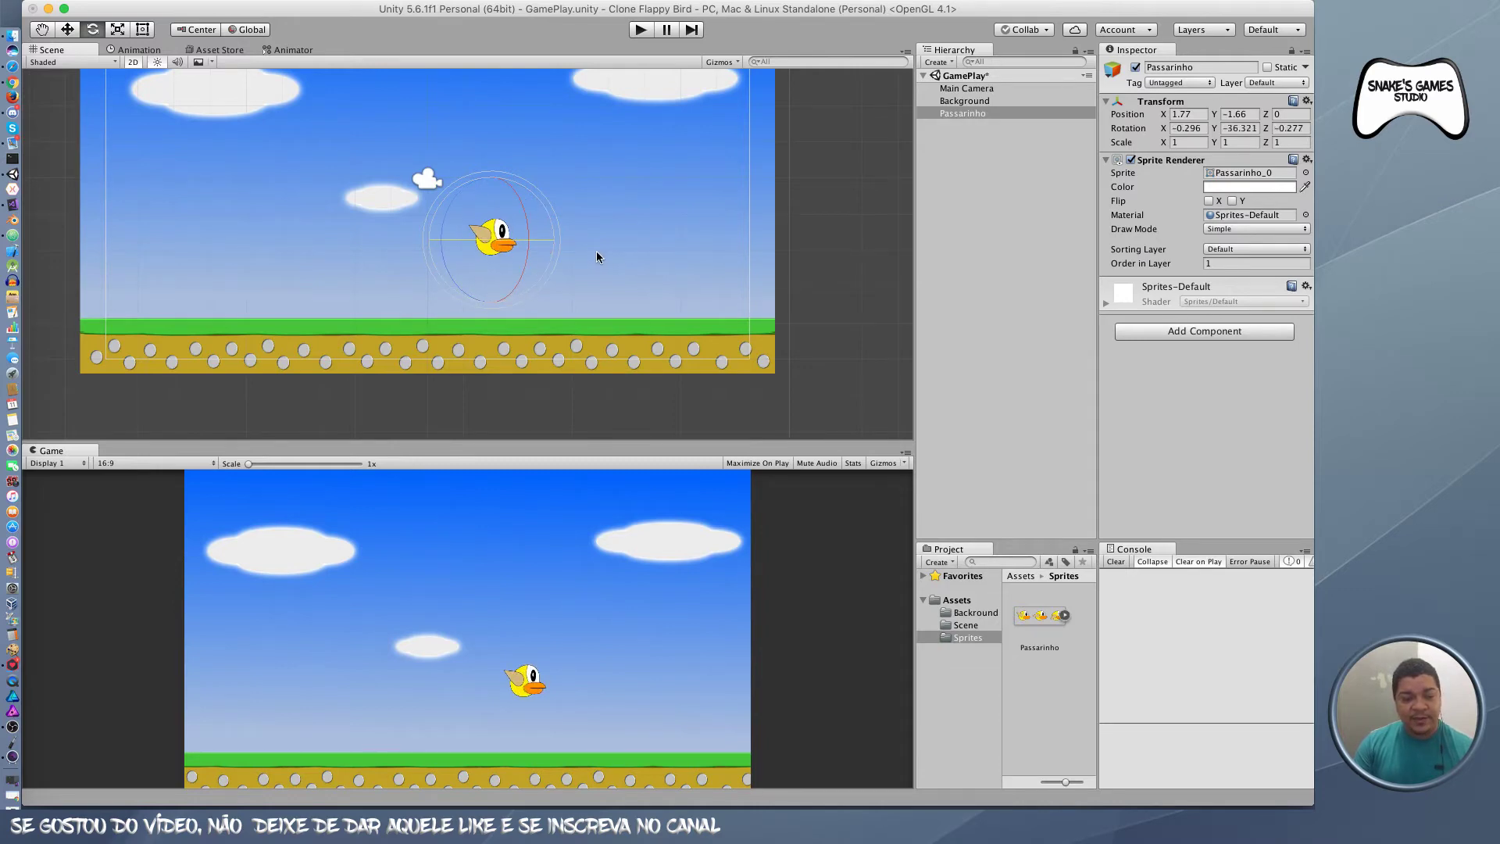
Step: Reset the bird's Transform to position 0,0,0, rotation 0 and scale 1
left_click(1306, 102)
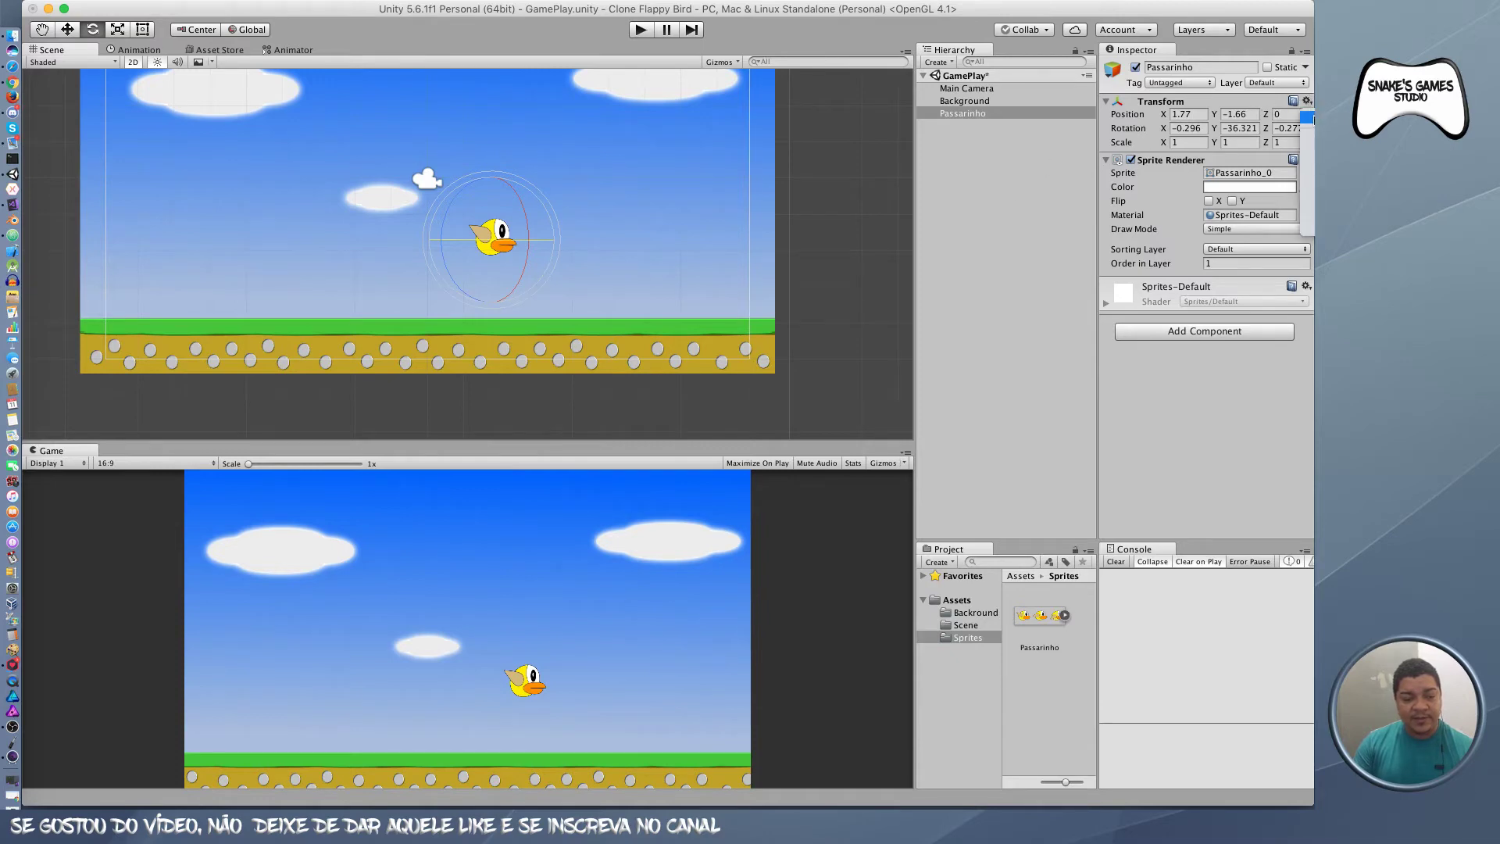
left_click(1307, 116)
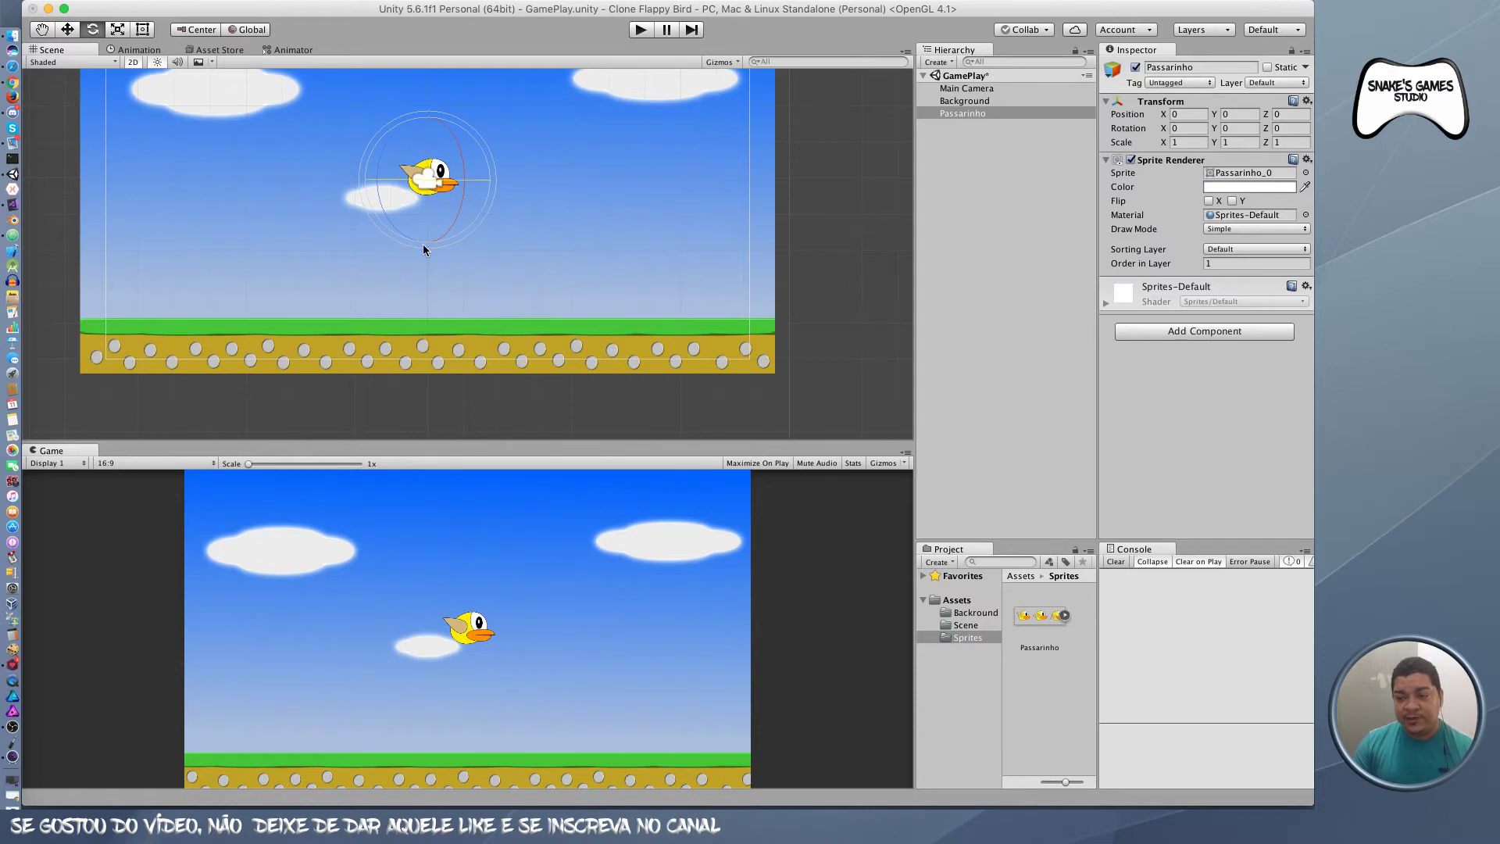
scroll(424, 249, "up", 2)
middle_click_drag(429, 239, 668, 241)
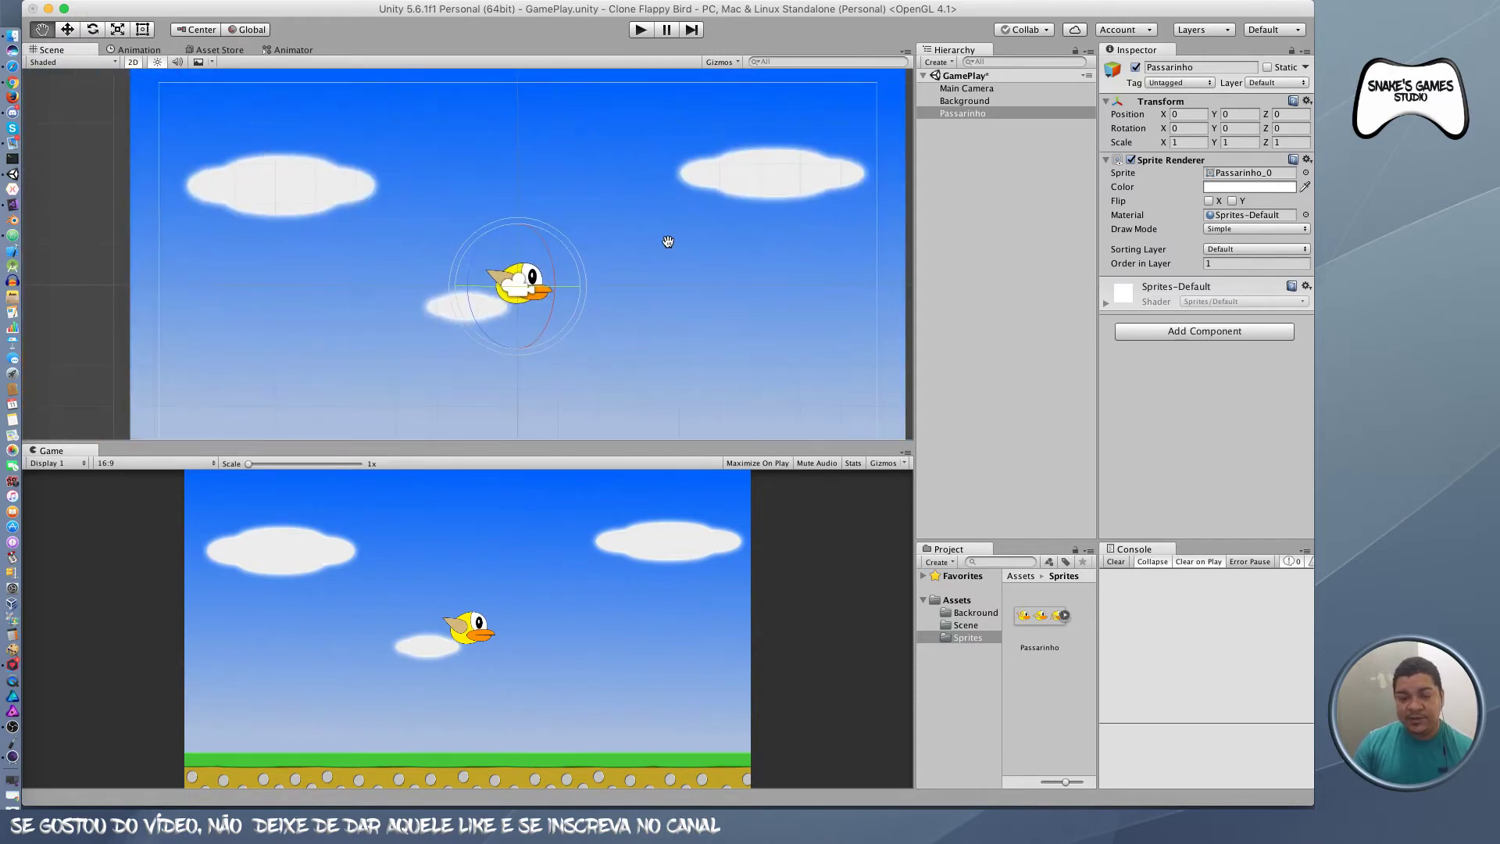
Step: Stretch and enlarge the bird with the Scale tool
left_click(117, 29)
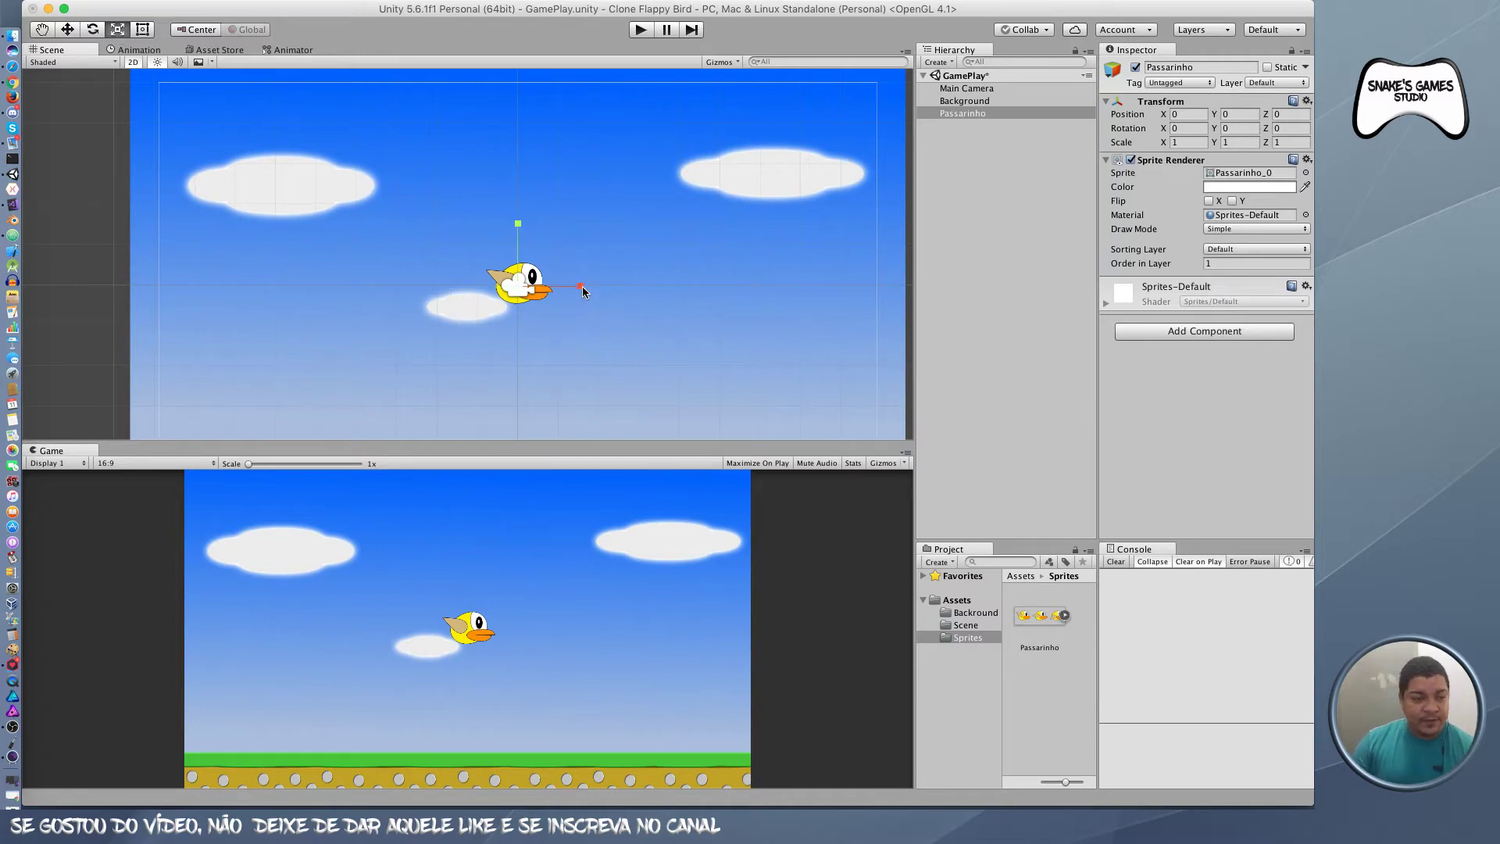
mouse_move(579, 285)
left_mouse_down()
mouse_move(674, 291)
mouse_move(545, 248)
mouse_move(523, 152)
mouse_move(522, 357)
mouse_move(519, 161)
mouse_move(530, 190)
left_mouse_up()
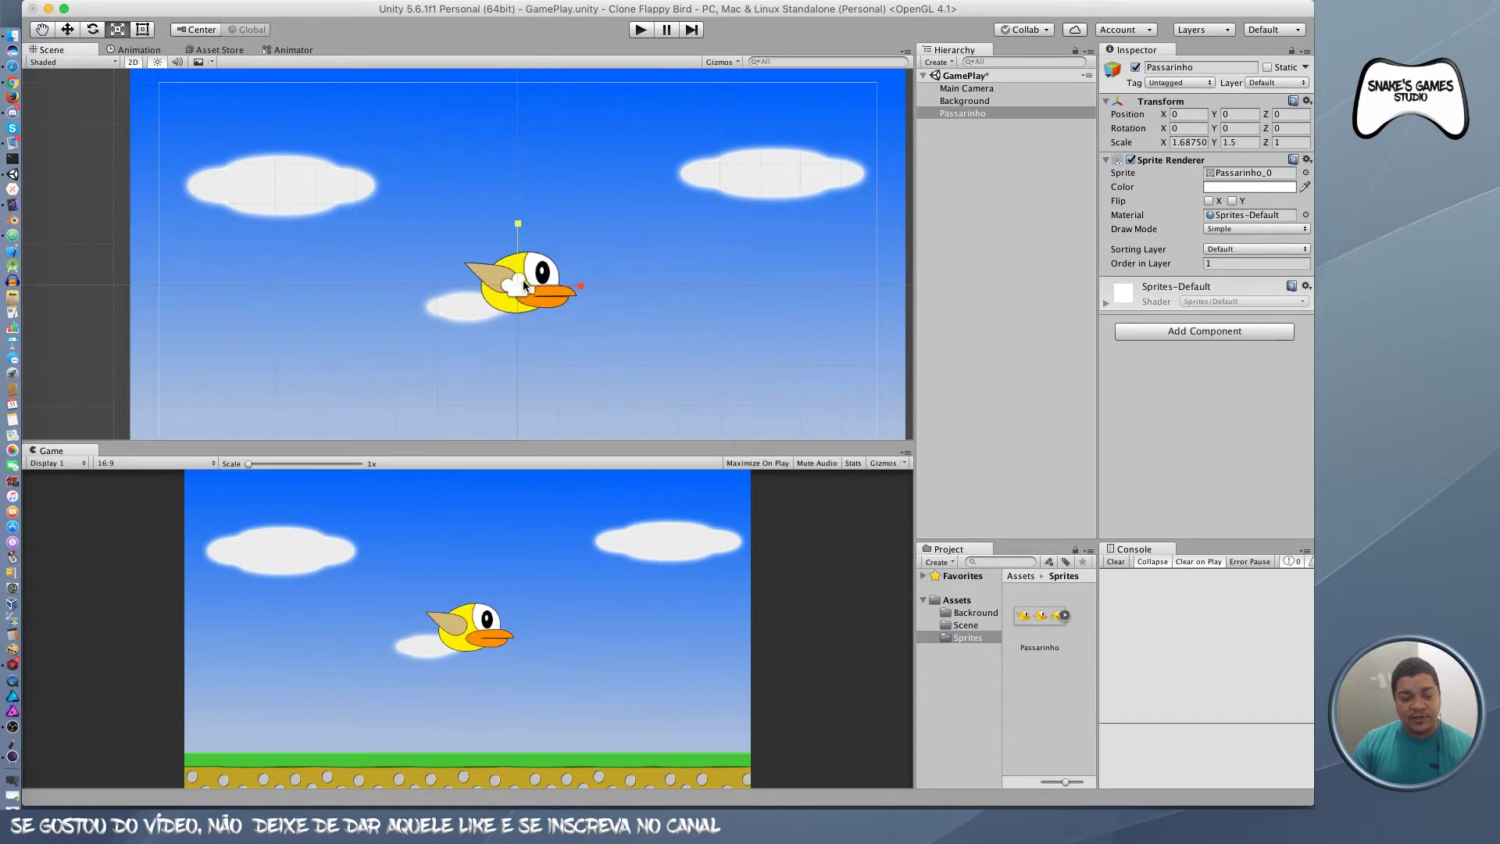
mouse_move(525, 286)
left_mouse_down()
mouse_move(728, 246)
mouse_move(564, 287)
mouse_move(753, 272)
mouse_move(564, 283)
mouse_move(695, 275)
left_mouse_up()
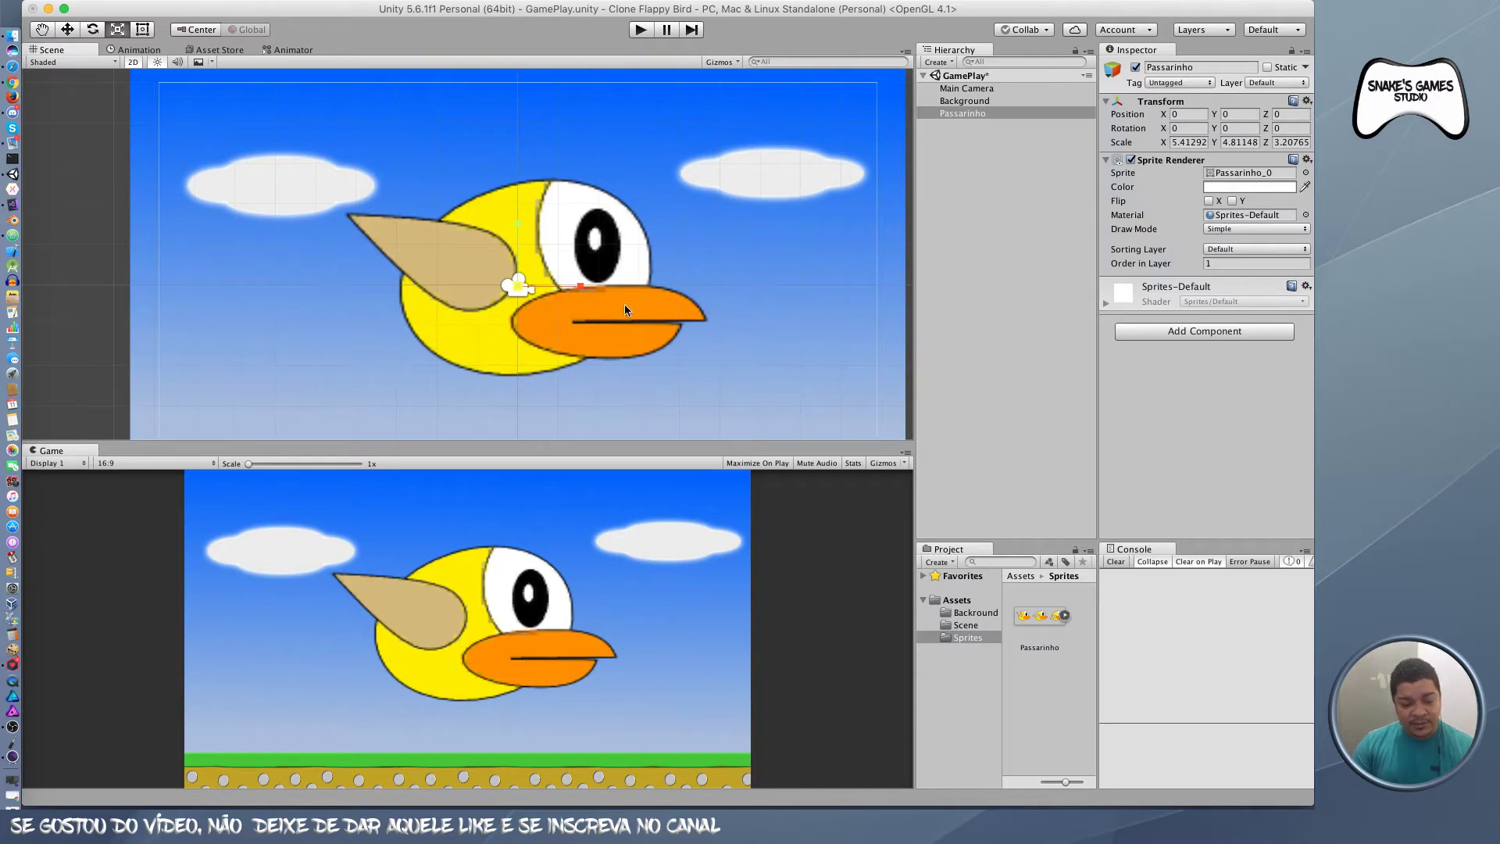
Step: Reshape the bird with the Rect Tool to about 3.98 by 3.14 and clear the Console error
left_click(148, 31)
scroll(468, 246, "down", 3)
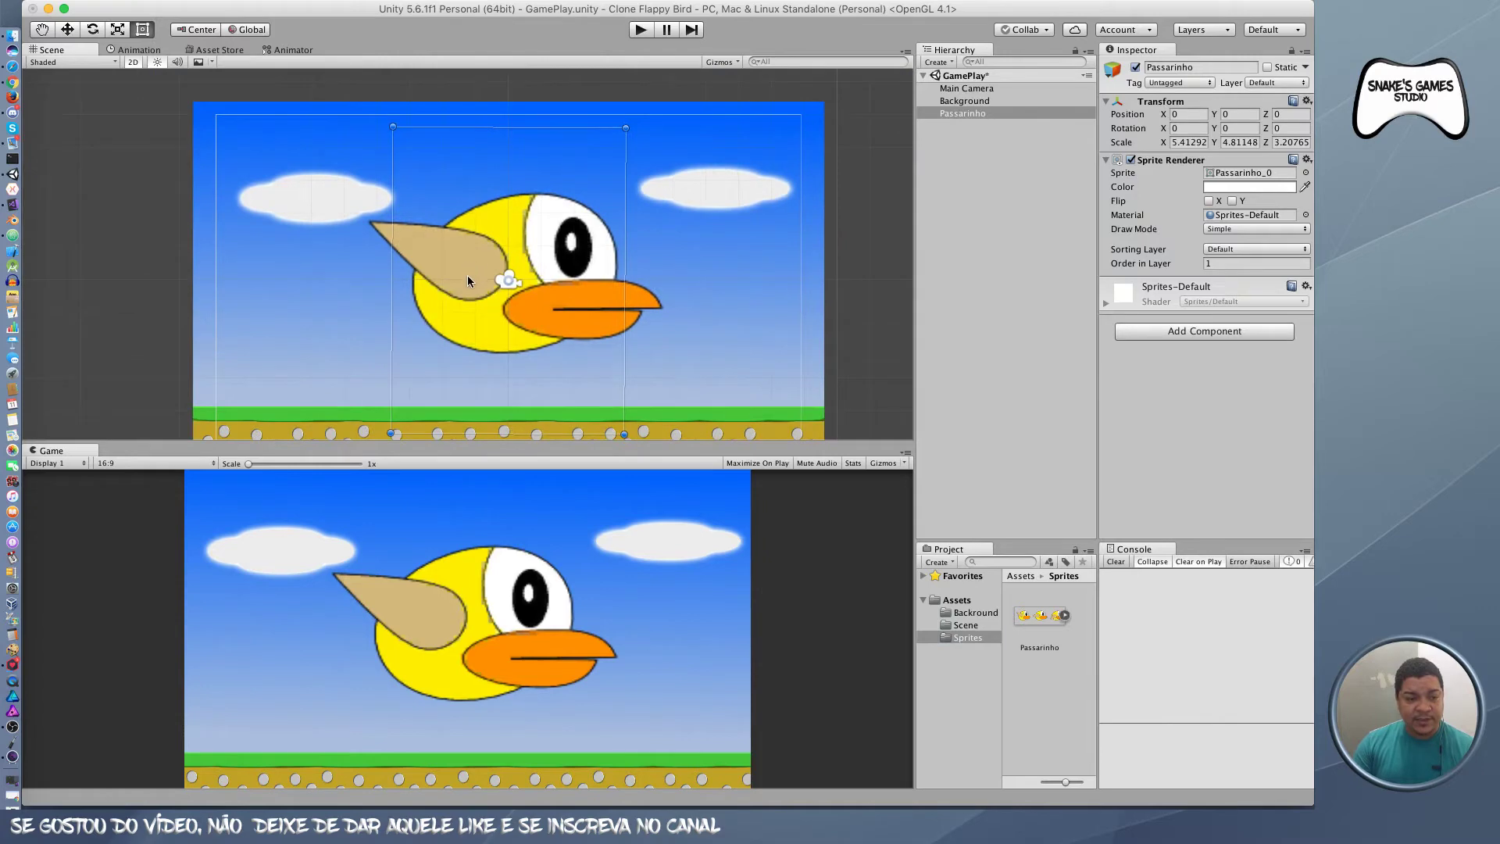
scroll(549, 238, "down", 2)
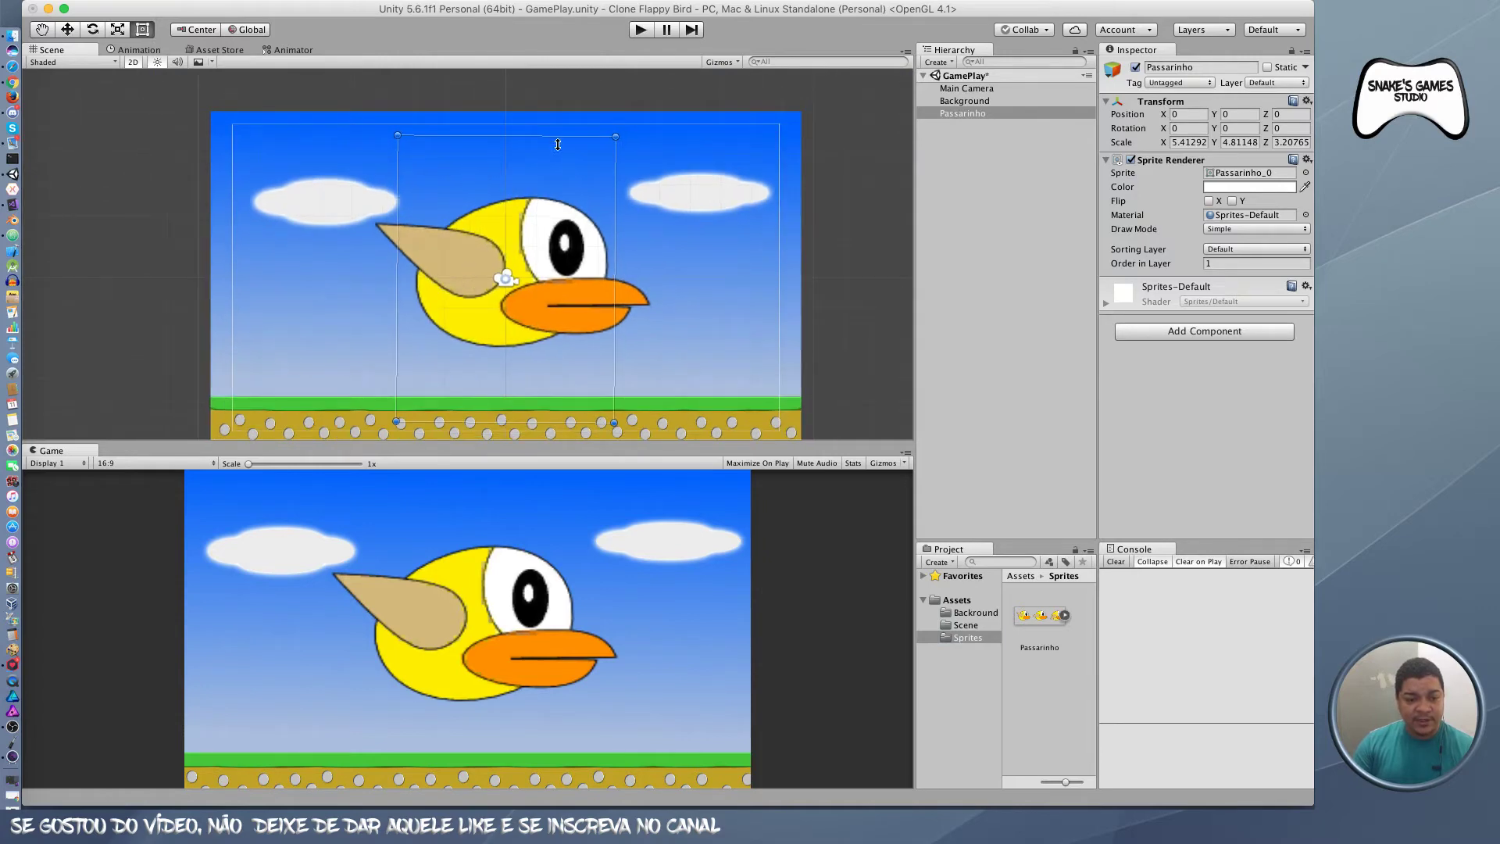
left_click_drag(557, 144, 557, 253)
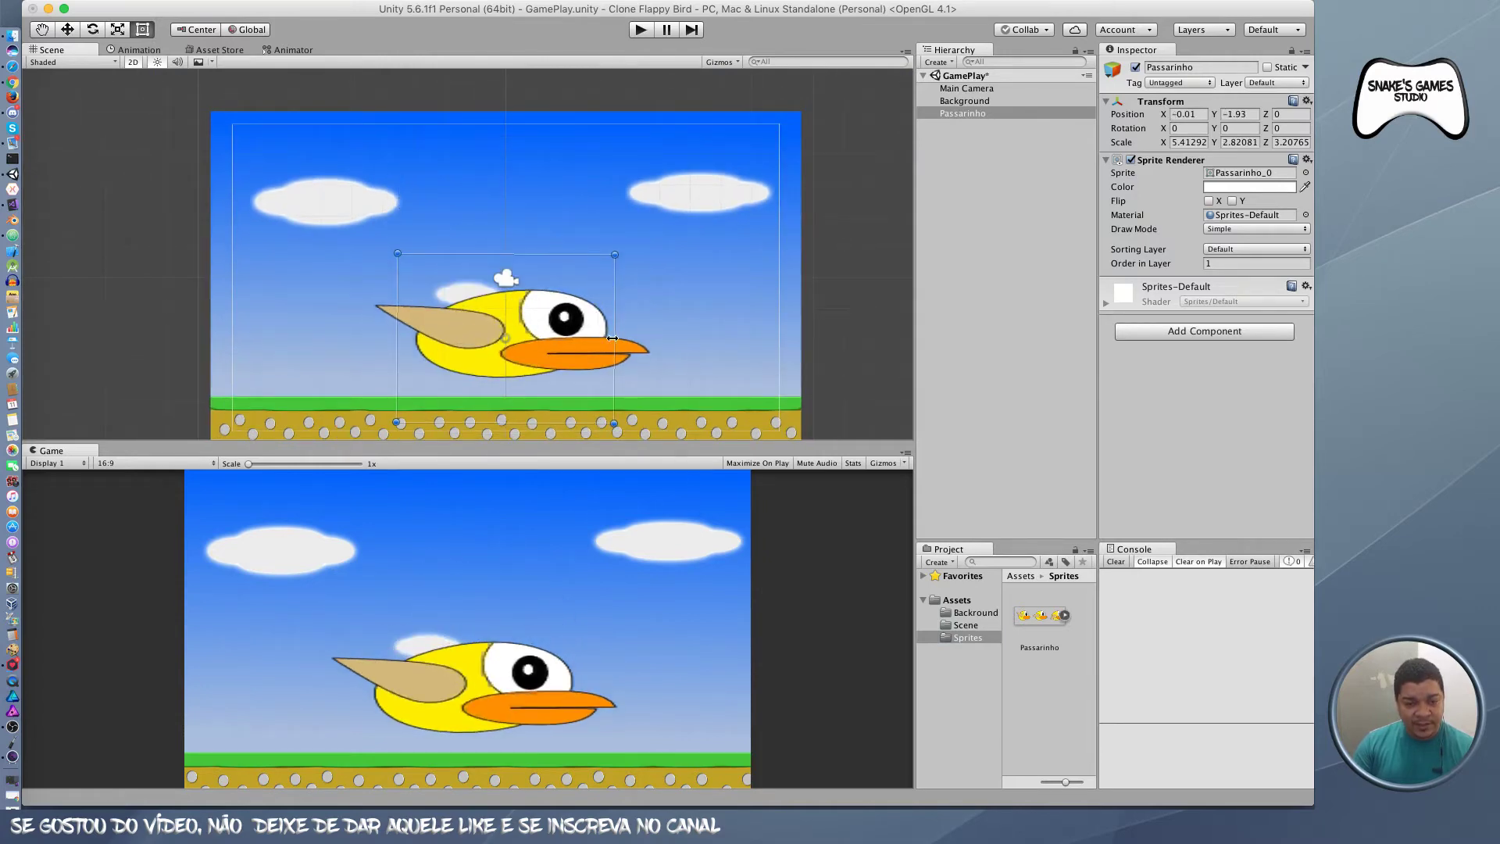
left_click_drag(613, 338, 603, 336)
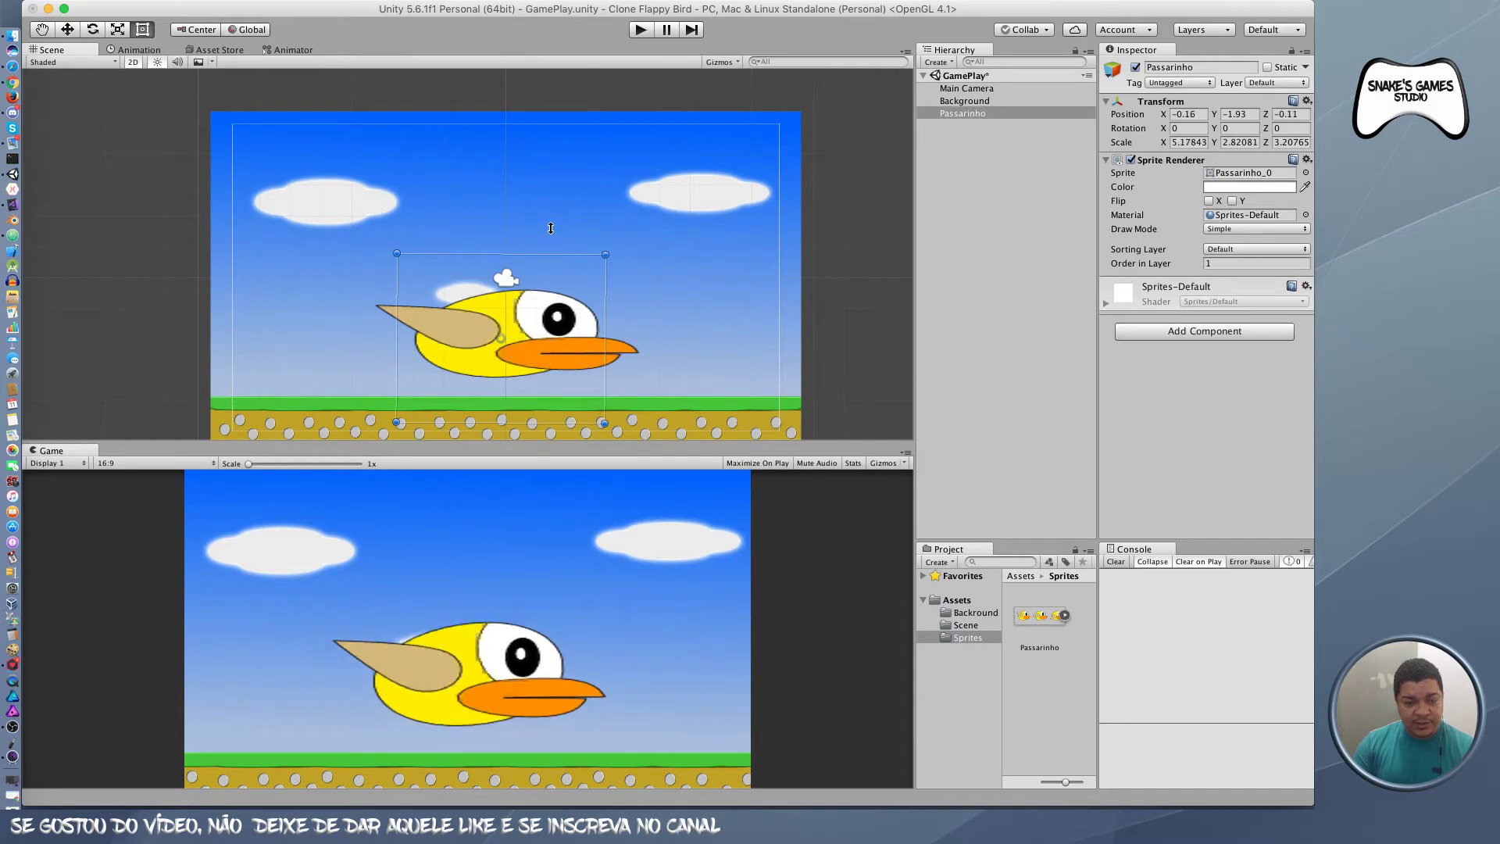
left_click_drag(551, 253, 551, 274)
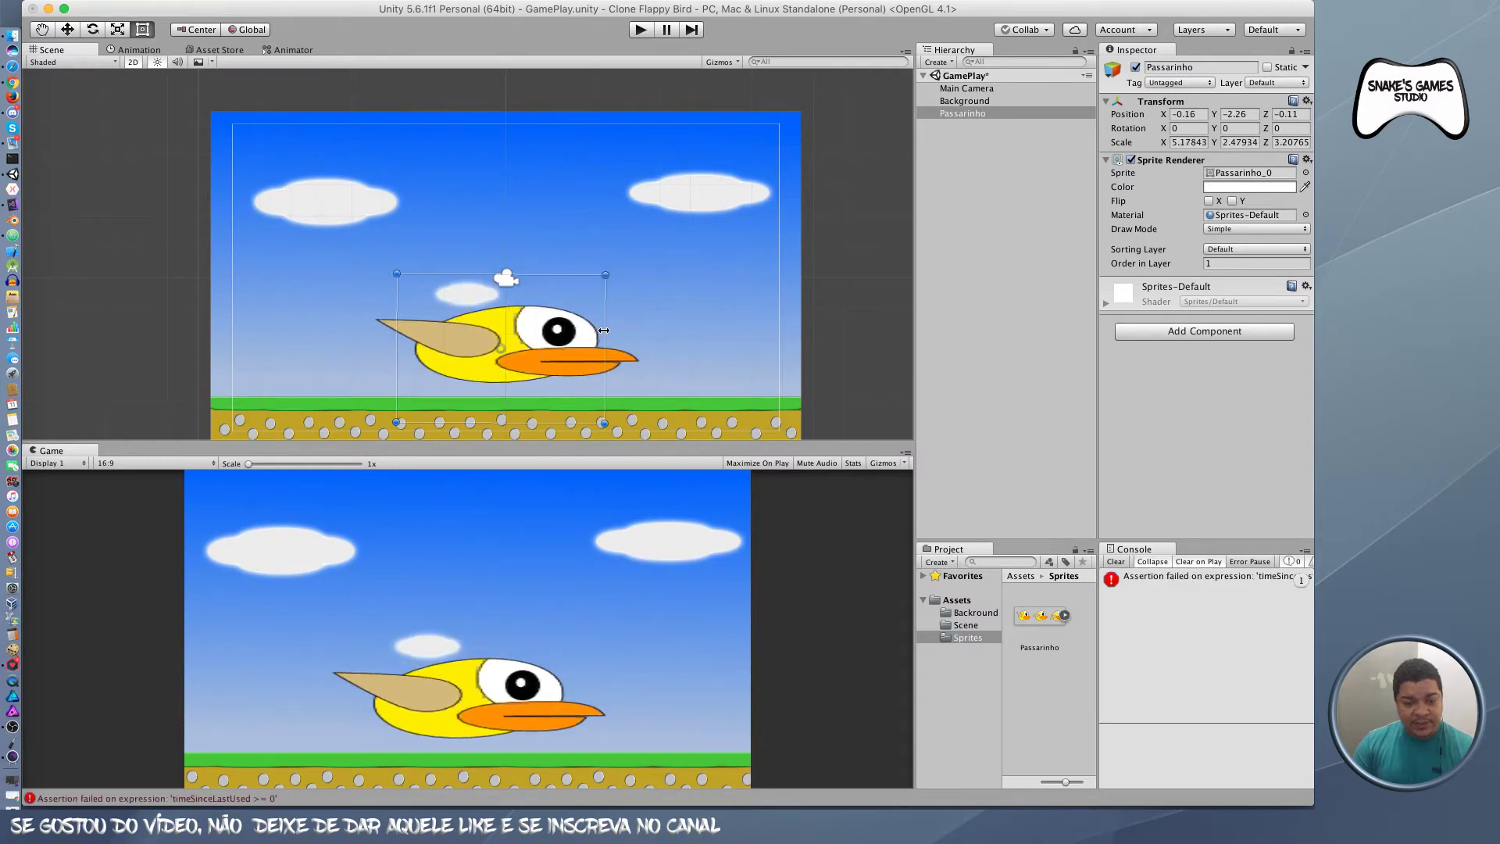
left_click_drag(601, 331, 516, 330)
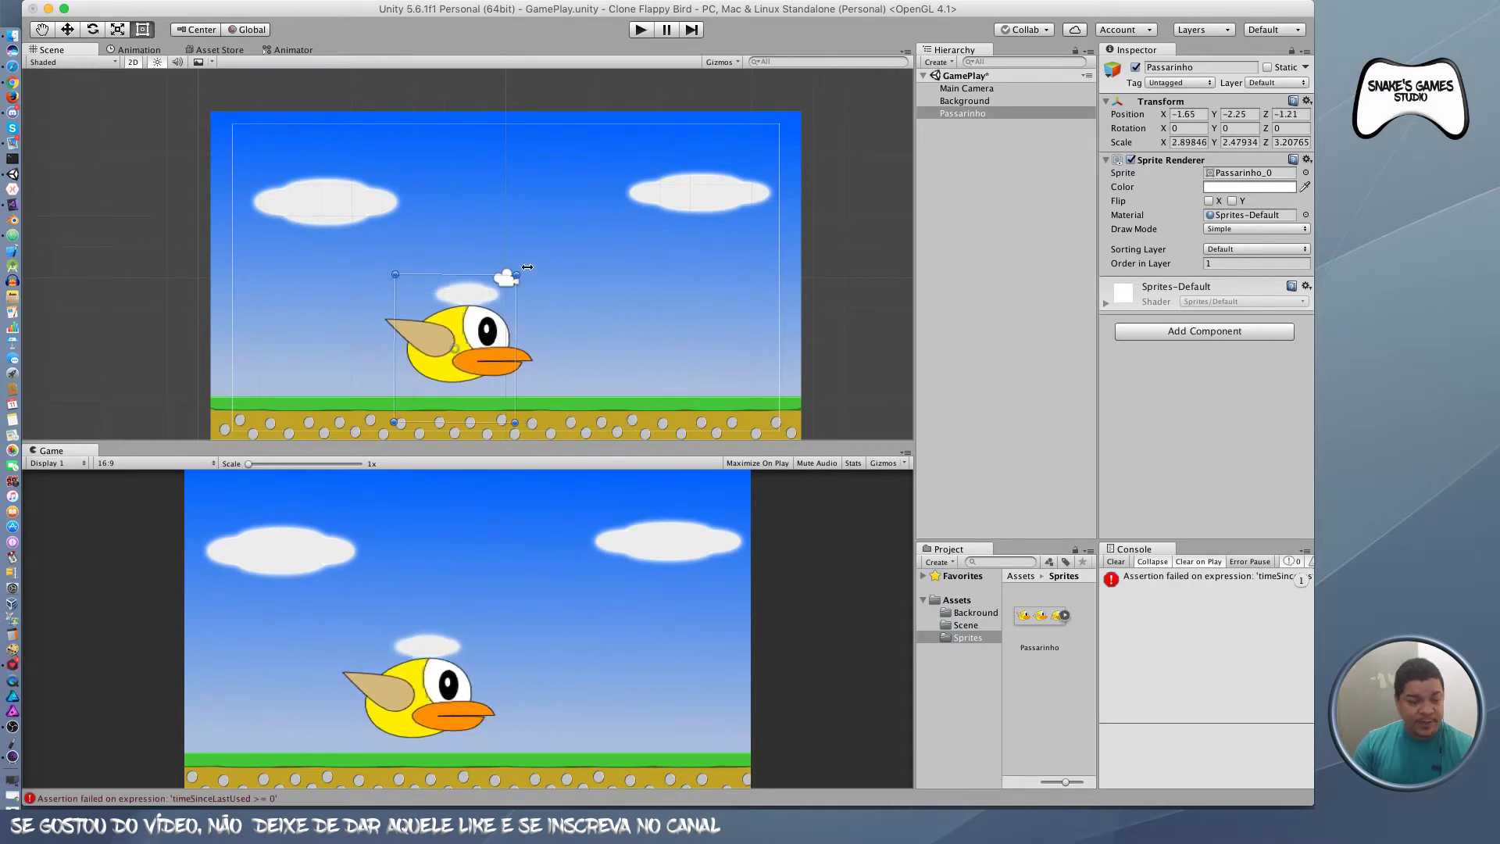
mouse_move(517, 273)
left_mouse_down()
mouse_move(586, 321)
mouse_move(635, 274)
left_mouse_up()
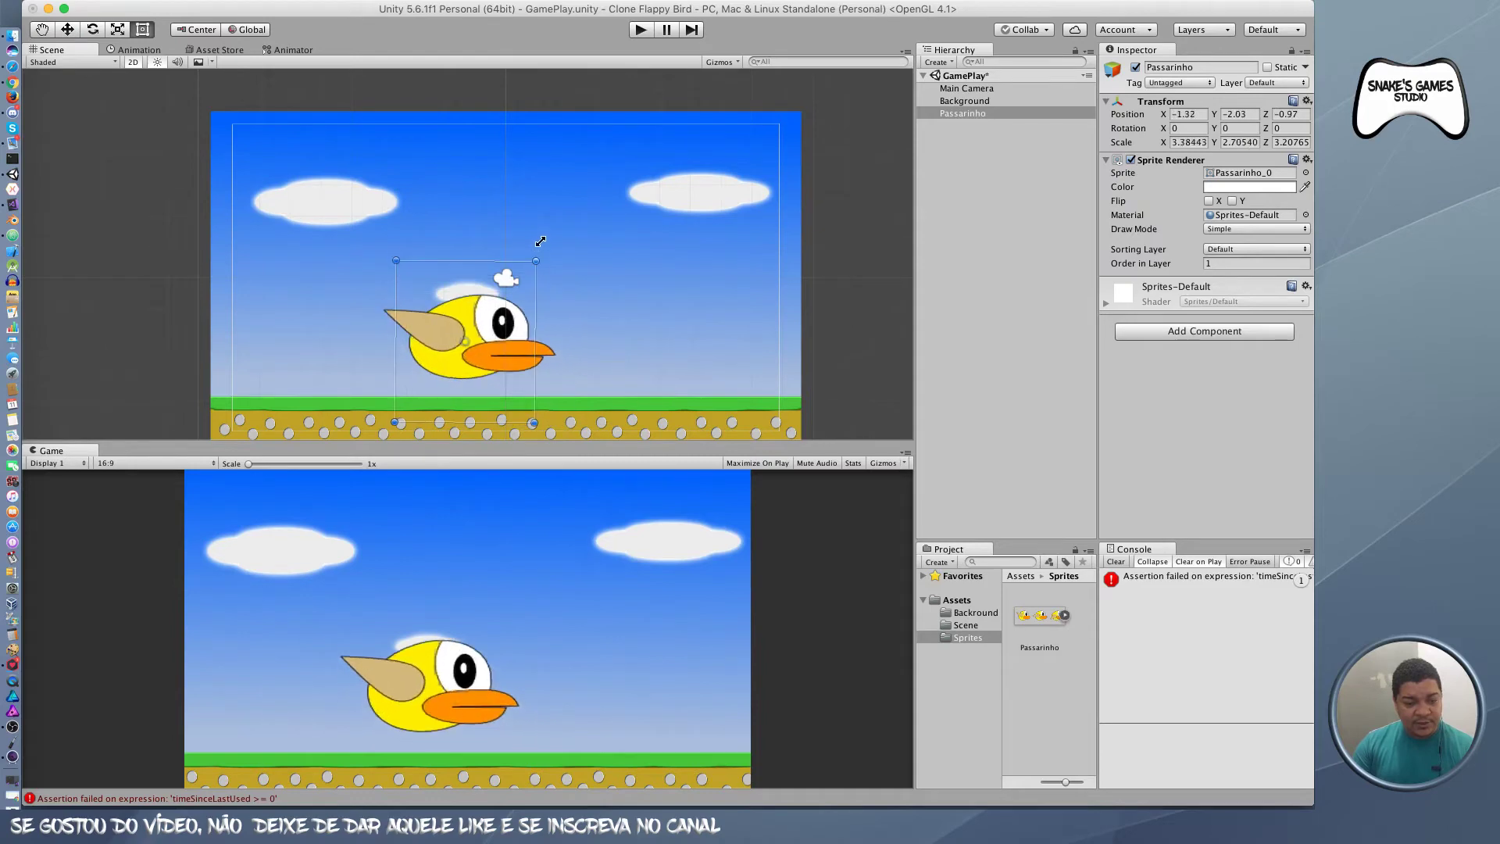
left_click_drag(634, 274, 555, 248)
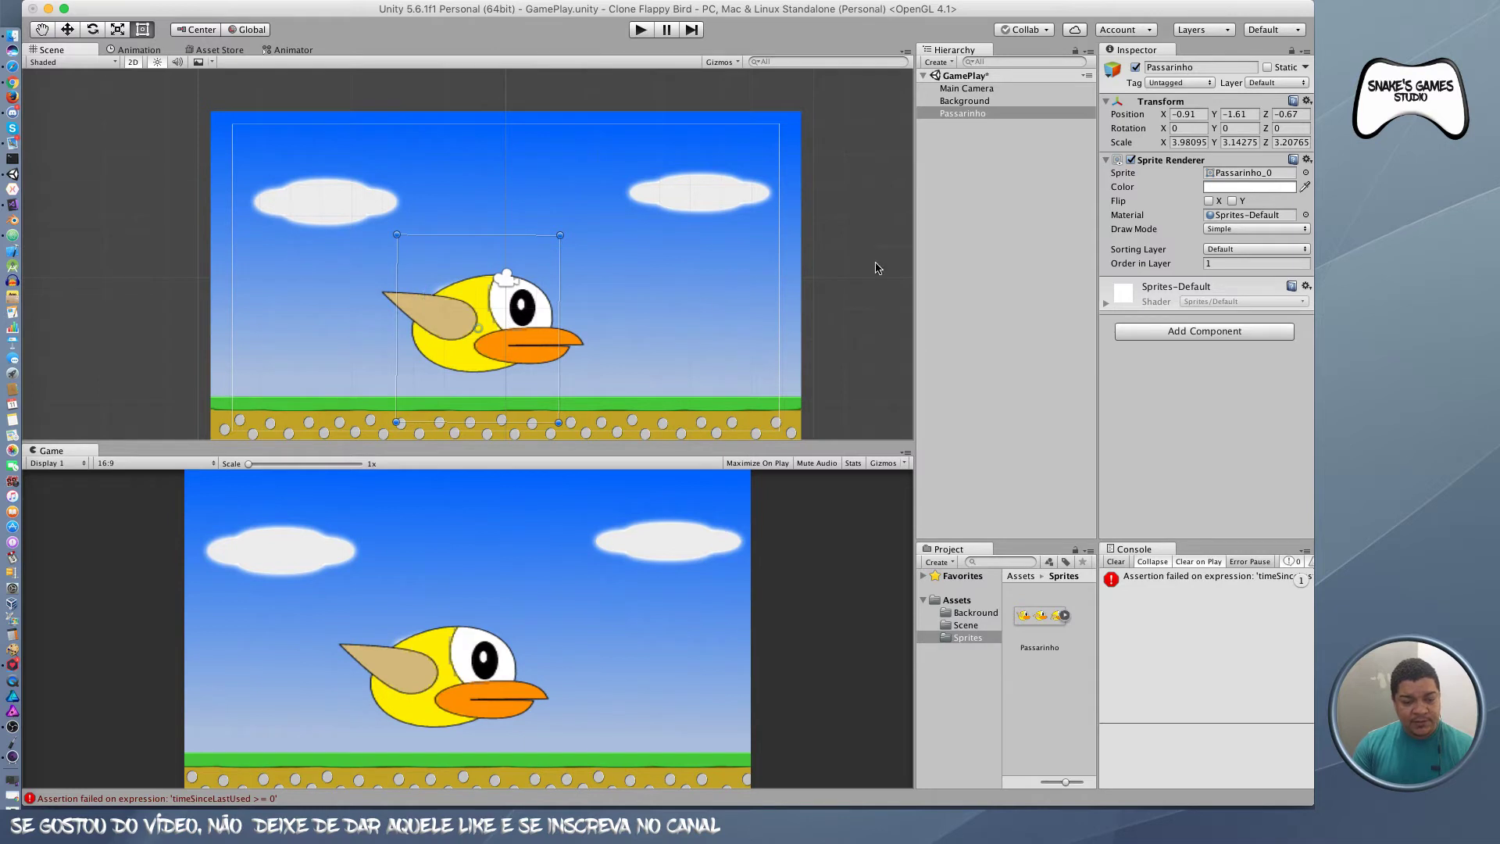
left_click(1115, 561)
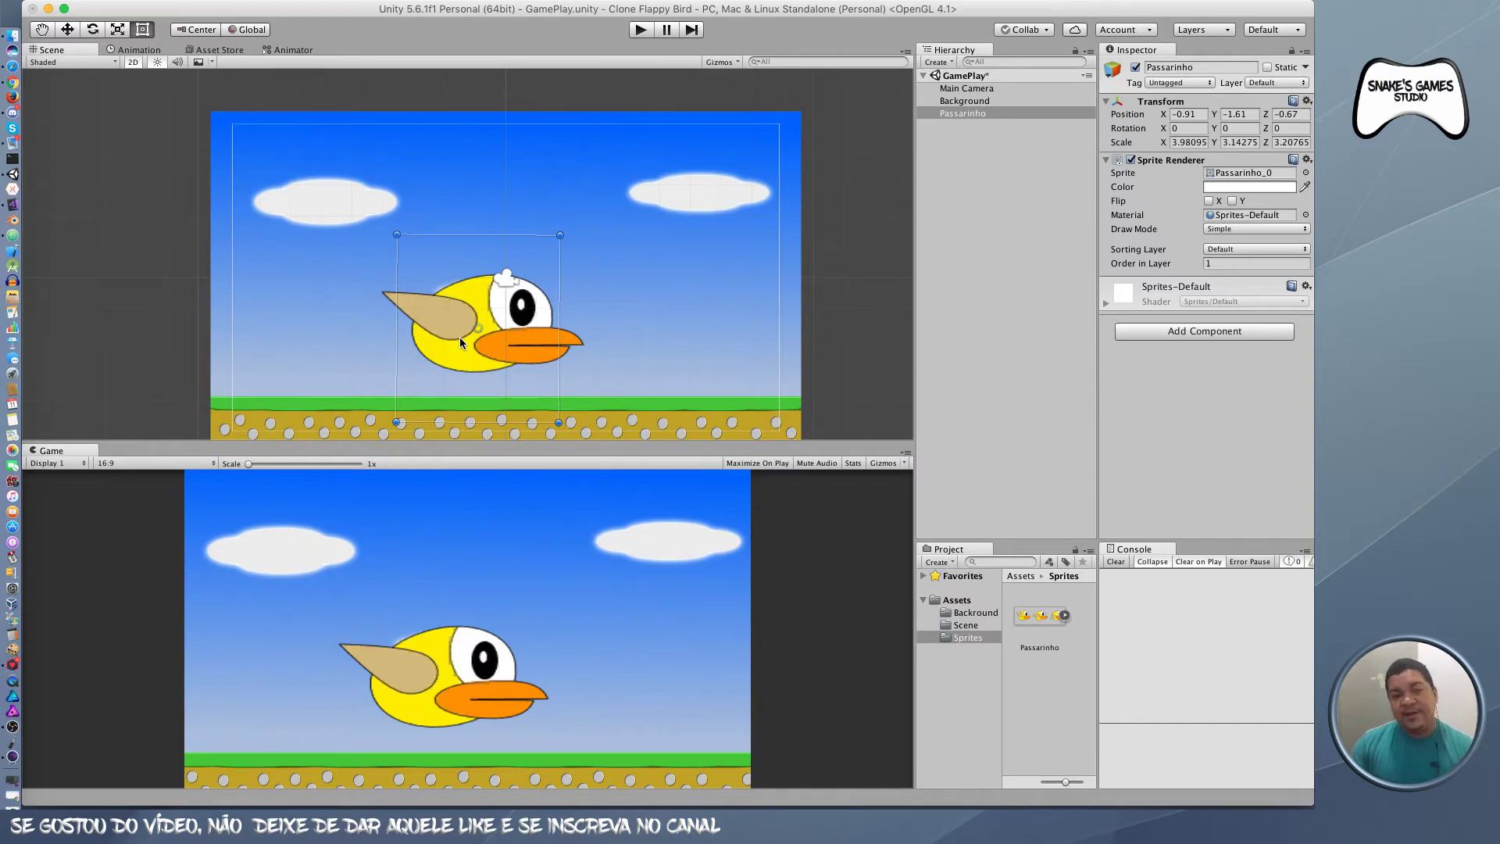
left_click(1001, 115)
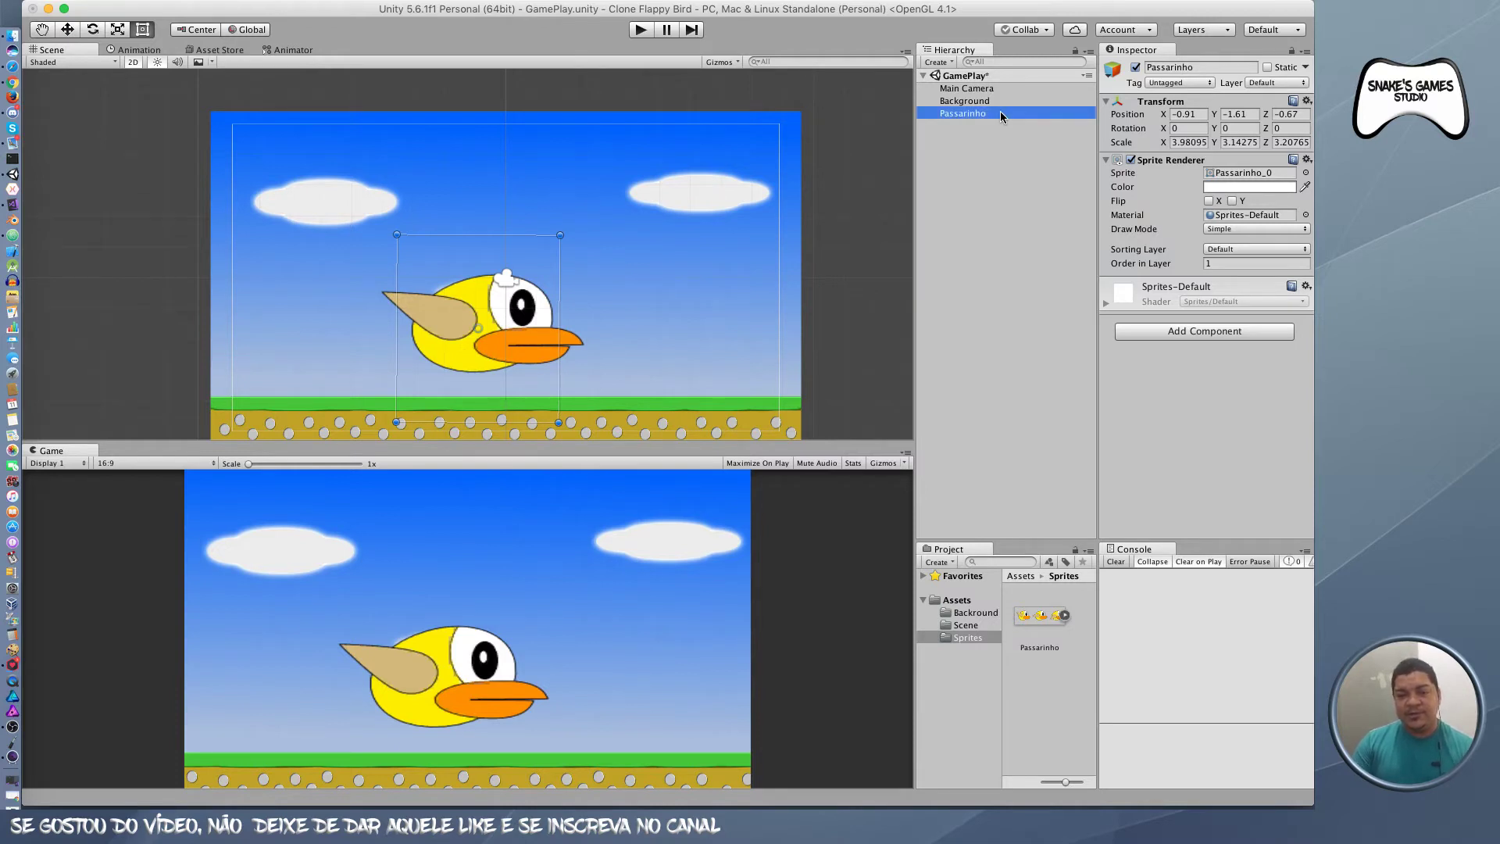
Step: Delete the Passarinho object, leaving only Main Camera and Background in the scene
key("Delete")
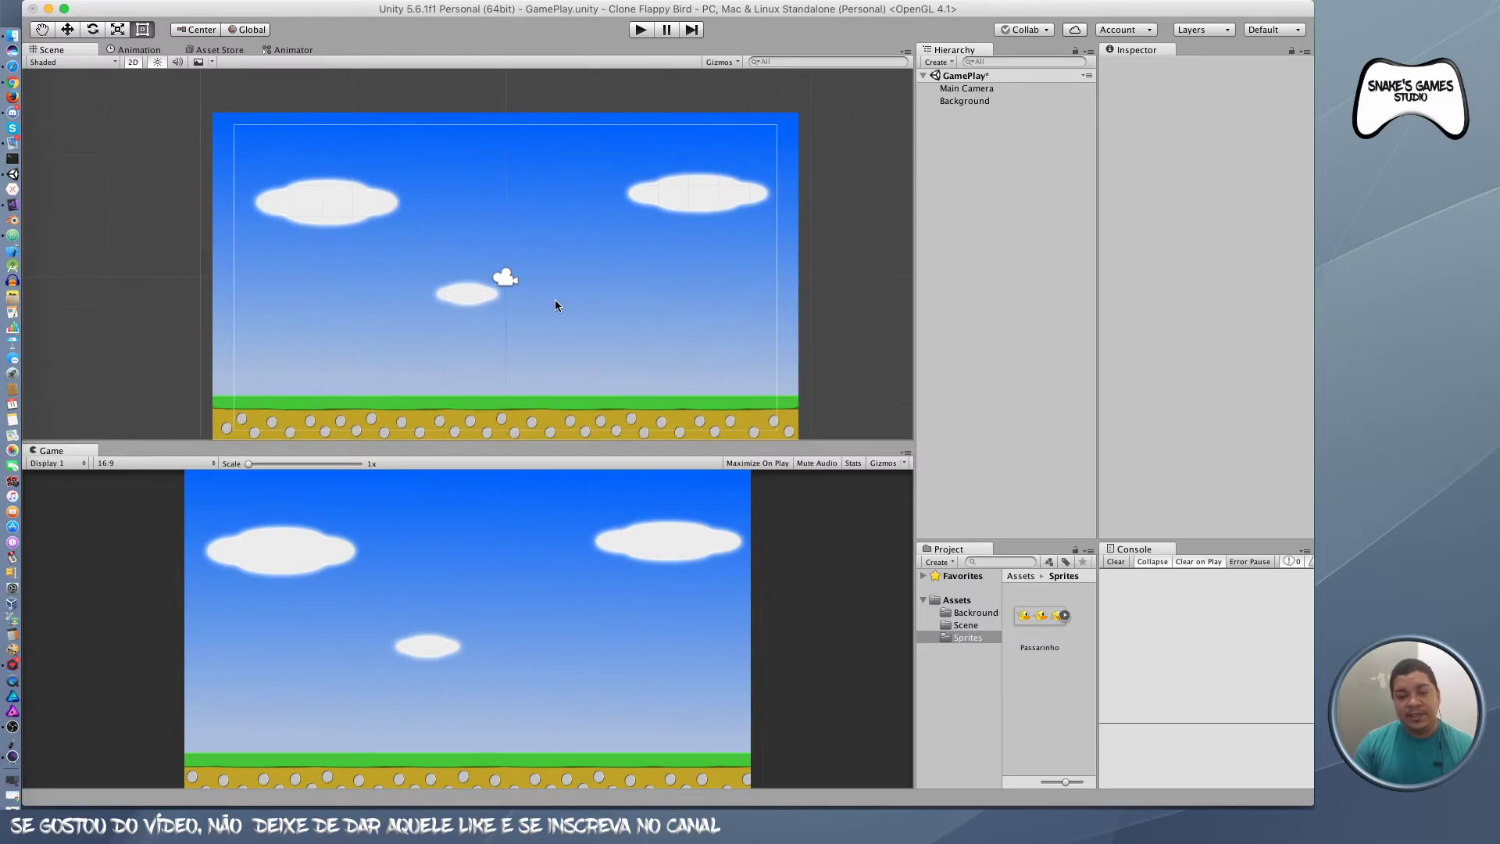
middle_click_drag(554, 299, 550, 274)
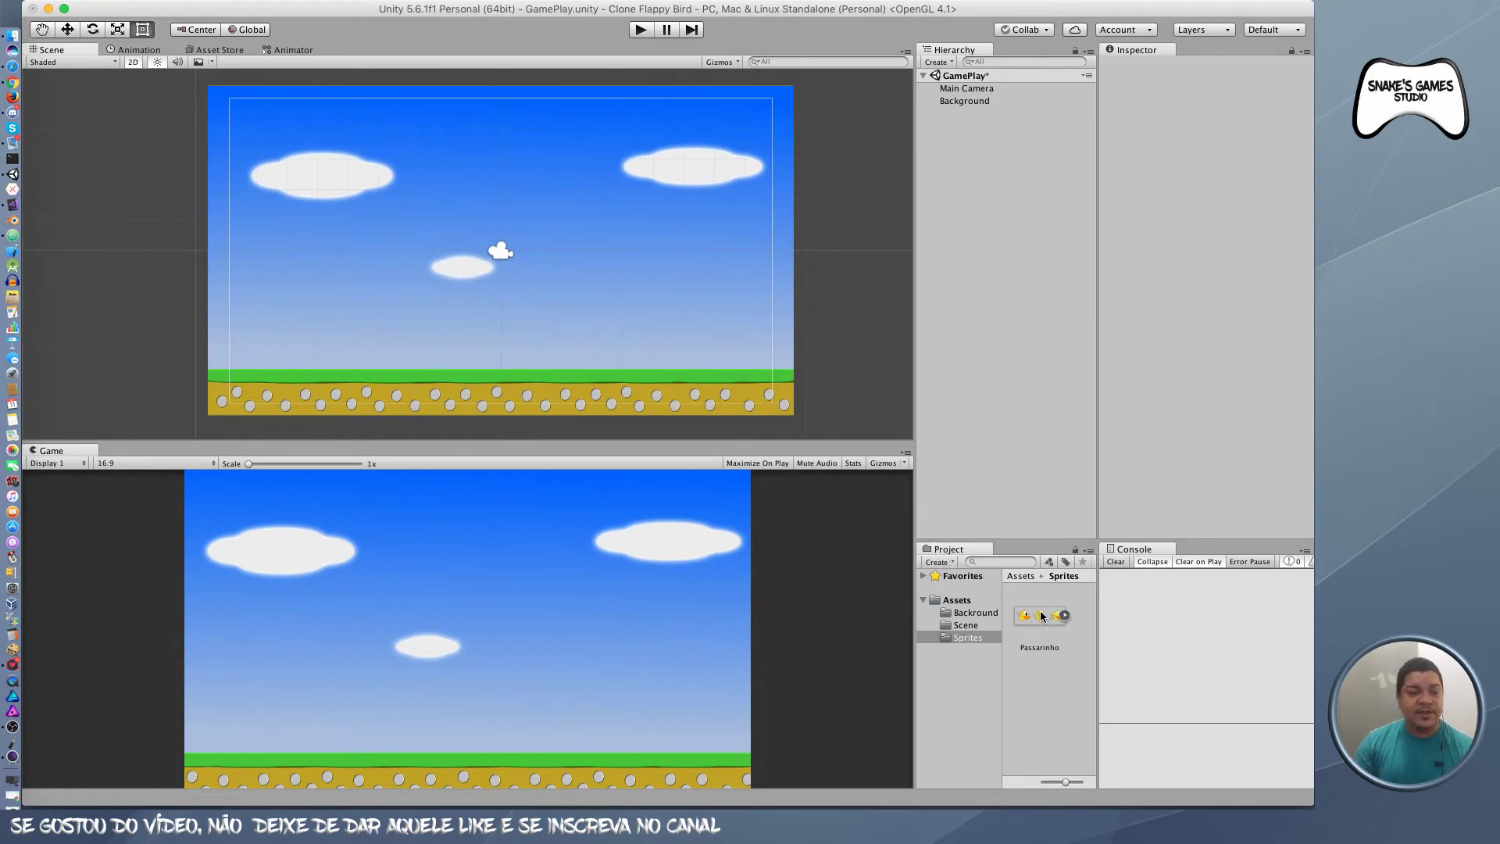
Step: Show the Assets folder as a compact list and widen the Hierarchy and Project panels
left_click(1064, 615)
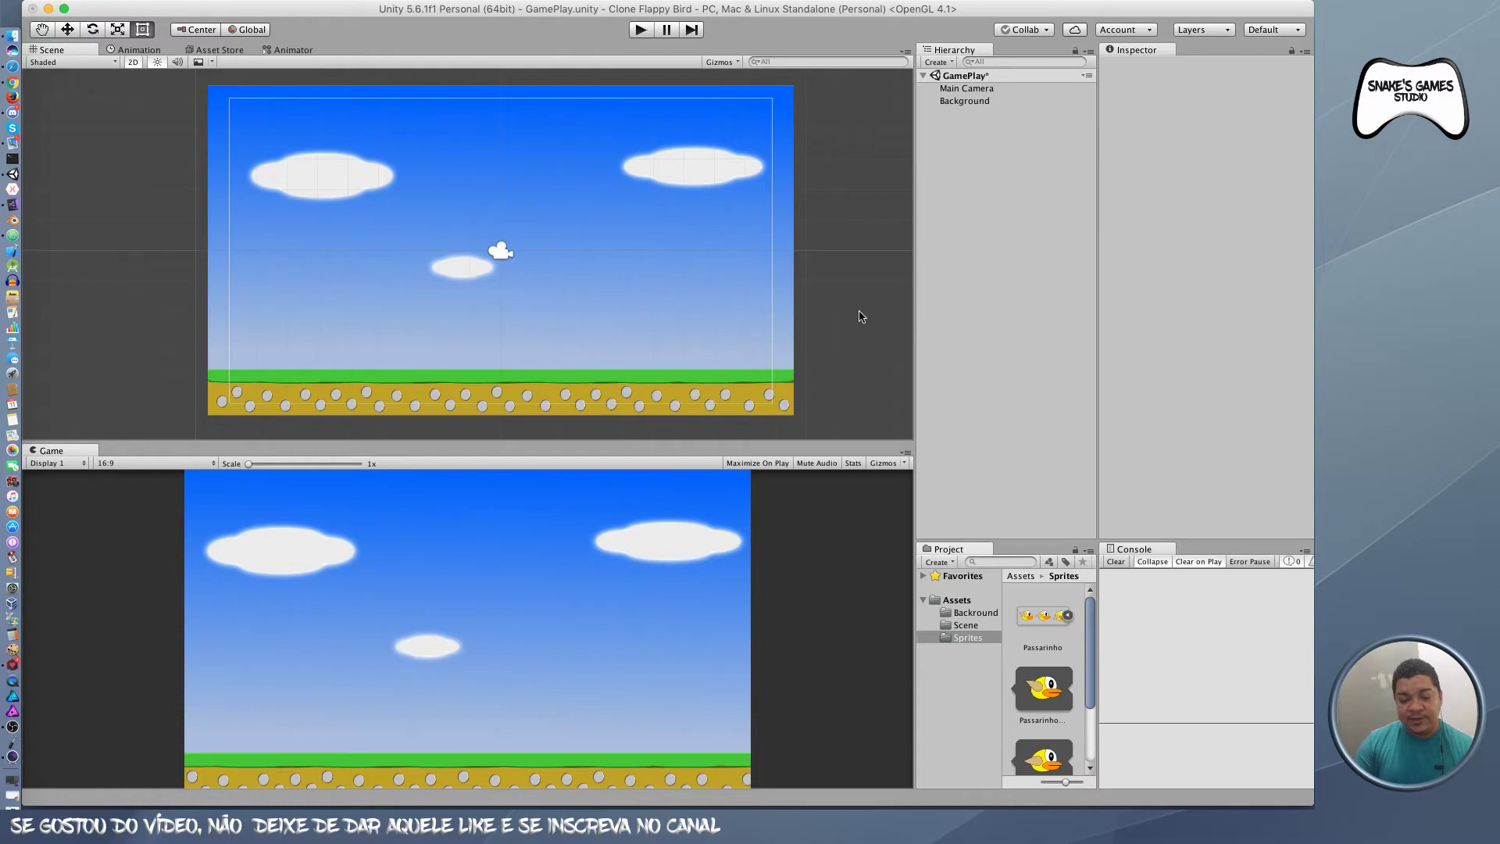
left_click(965, 600)
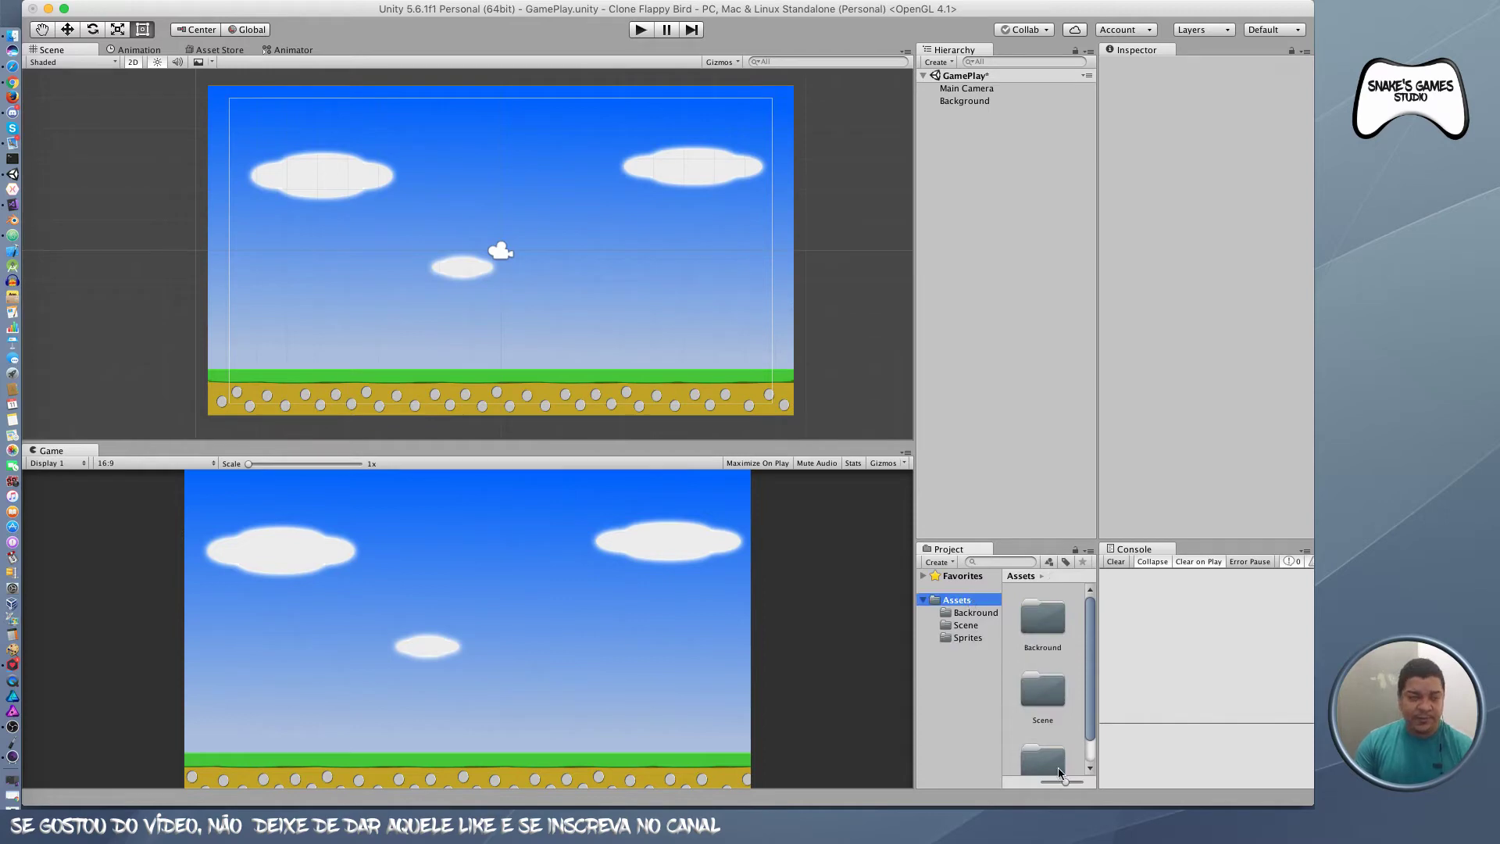
left_click_drag(1064, 782, 1021, 783)
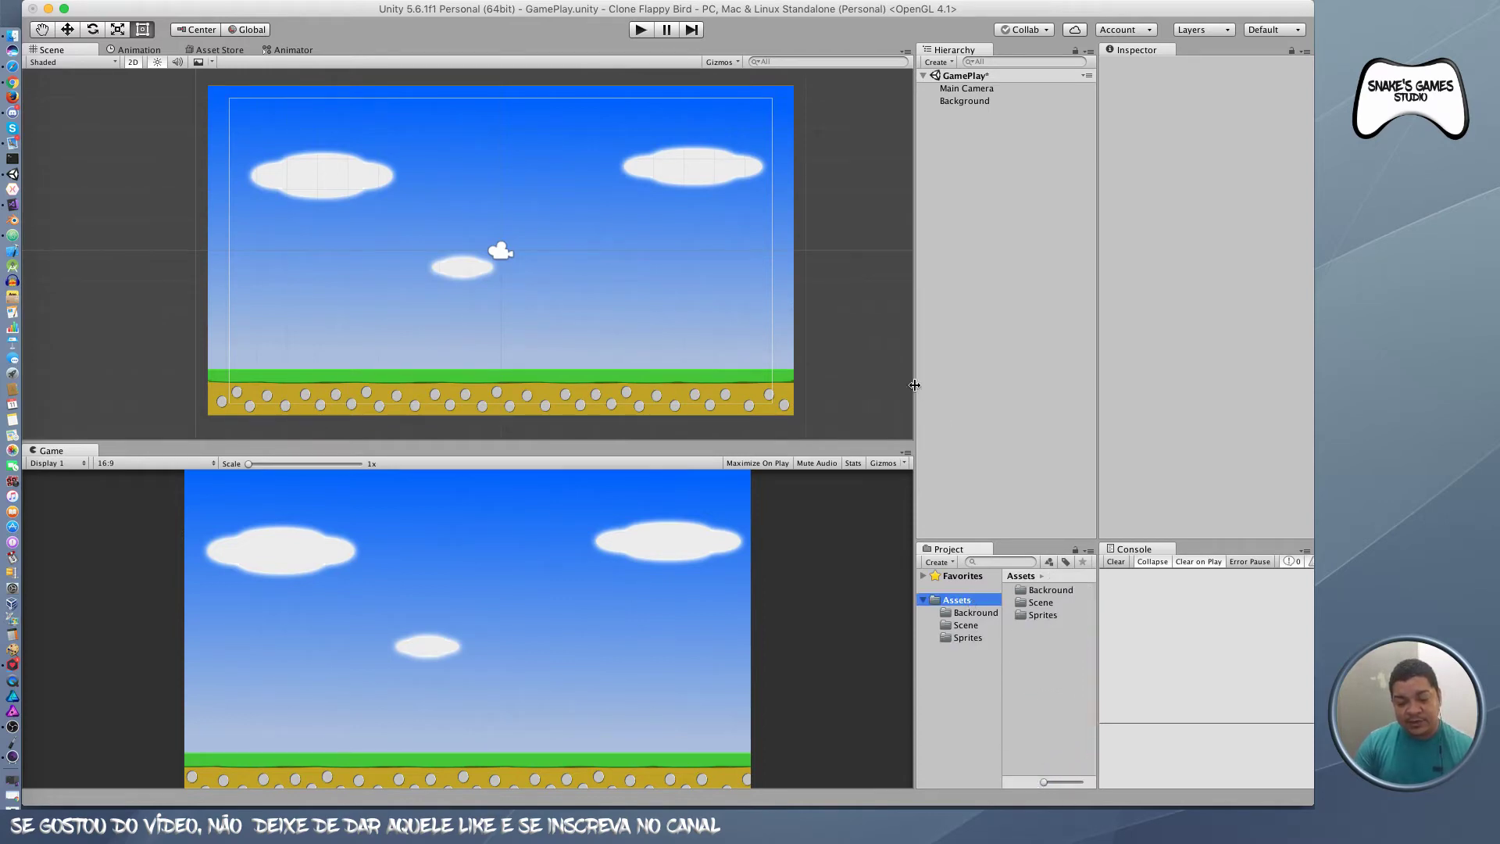
left_click_drag(914, 385, 843, 421)
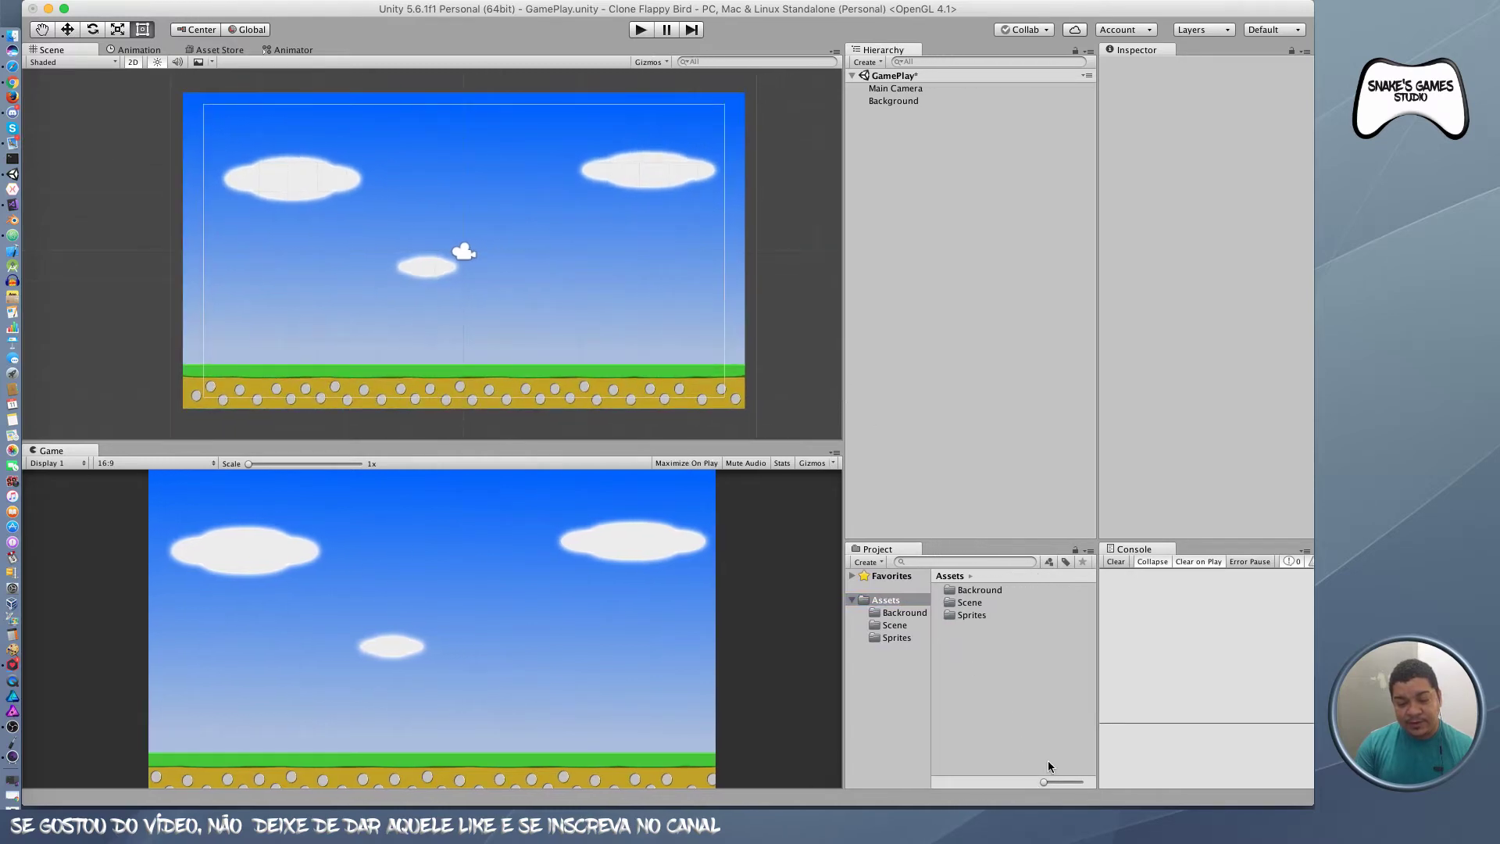
mouse_move(1043, 782)
left_mouse_down()
mouse_move(1080, 782)
mouse_move(1033, 783)
left_mouse_up()
Step: Create a folder named Animations in Assets, then open Sprites showing Passarinho_0 to Passarinho_2
right_click(1000, 683)
mouse_move(1093, 564)
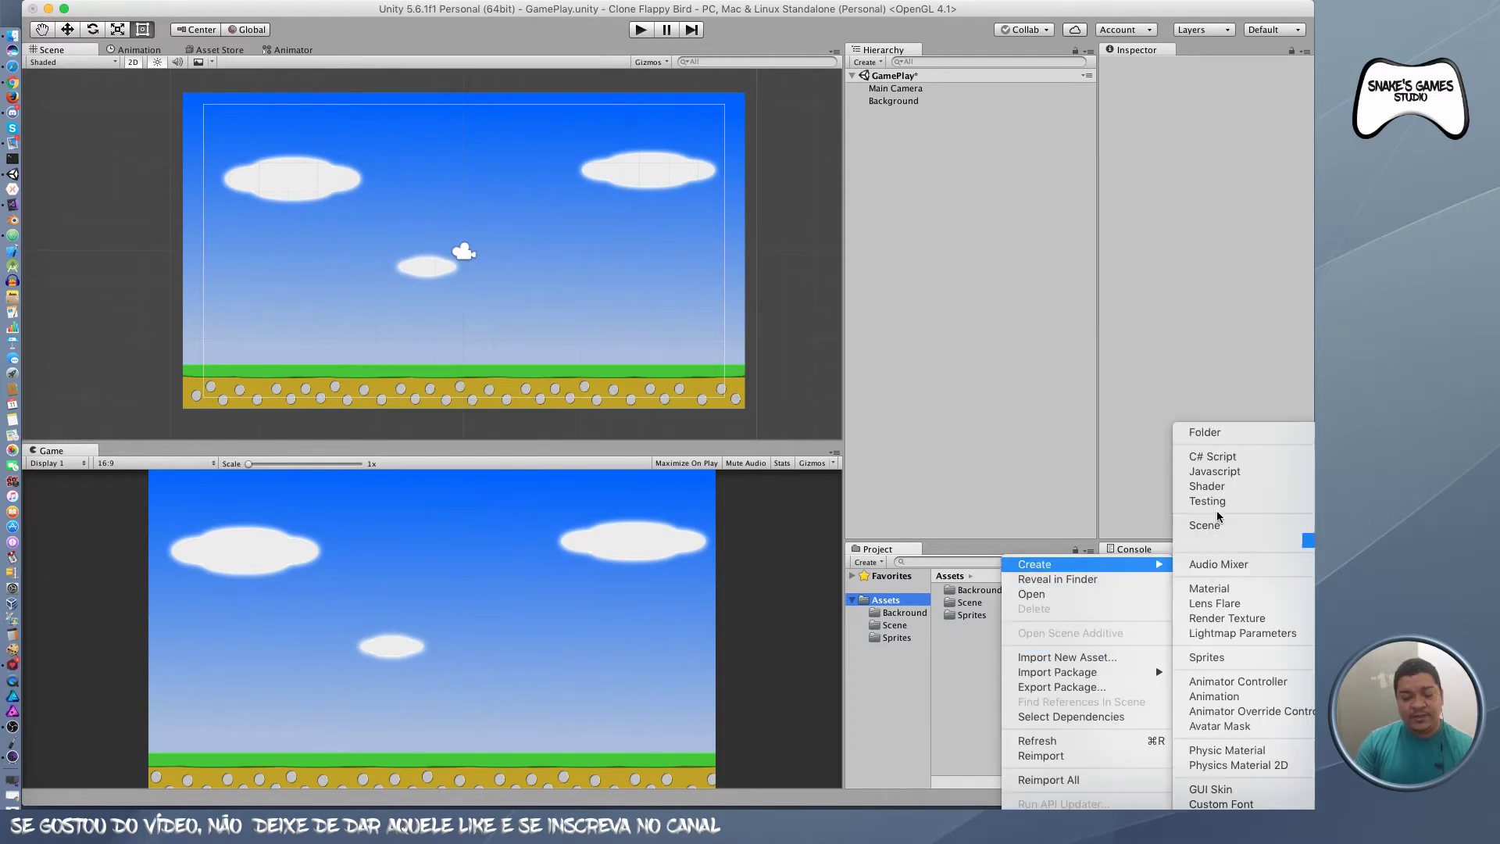
left_click(1221, 430)
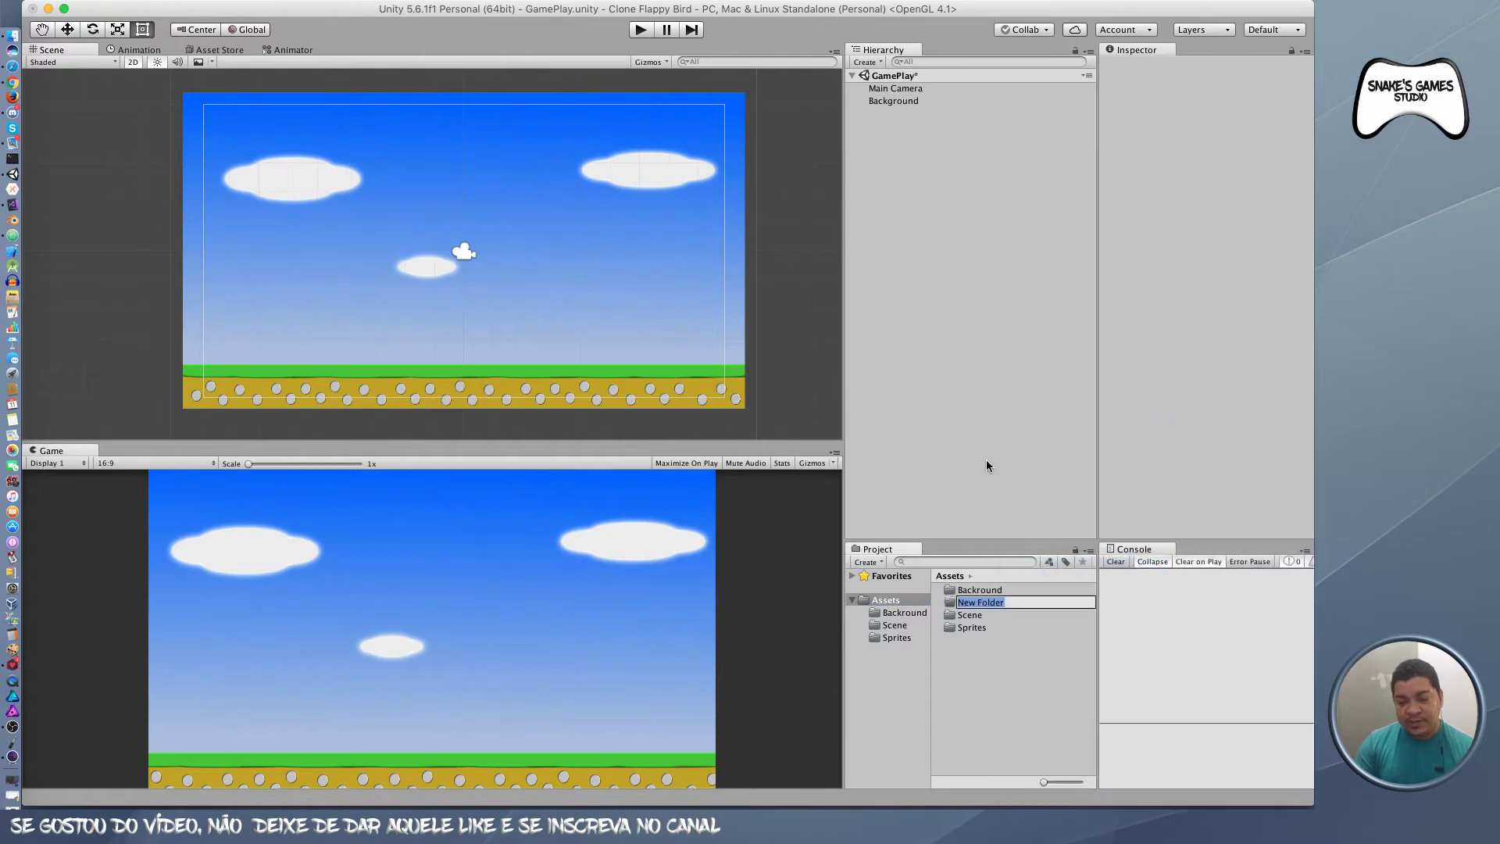
type("Animat")
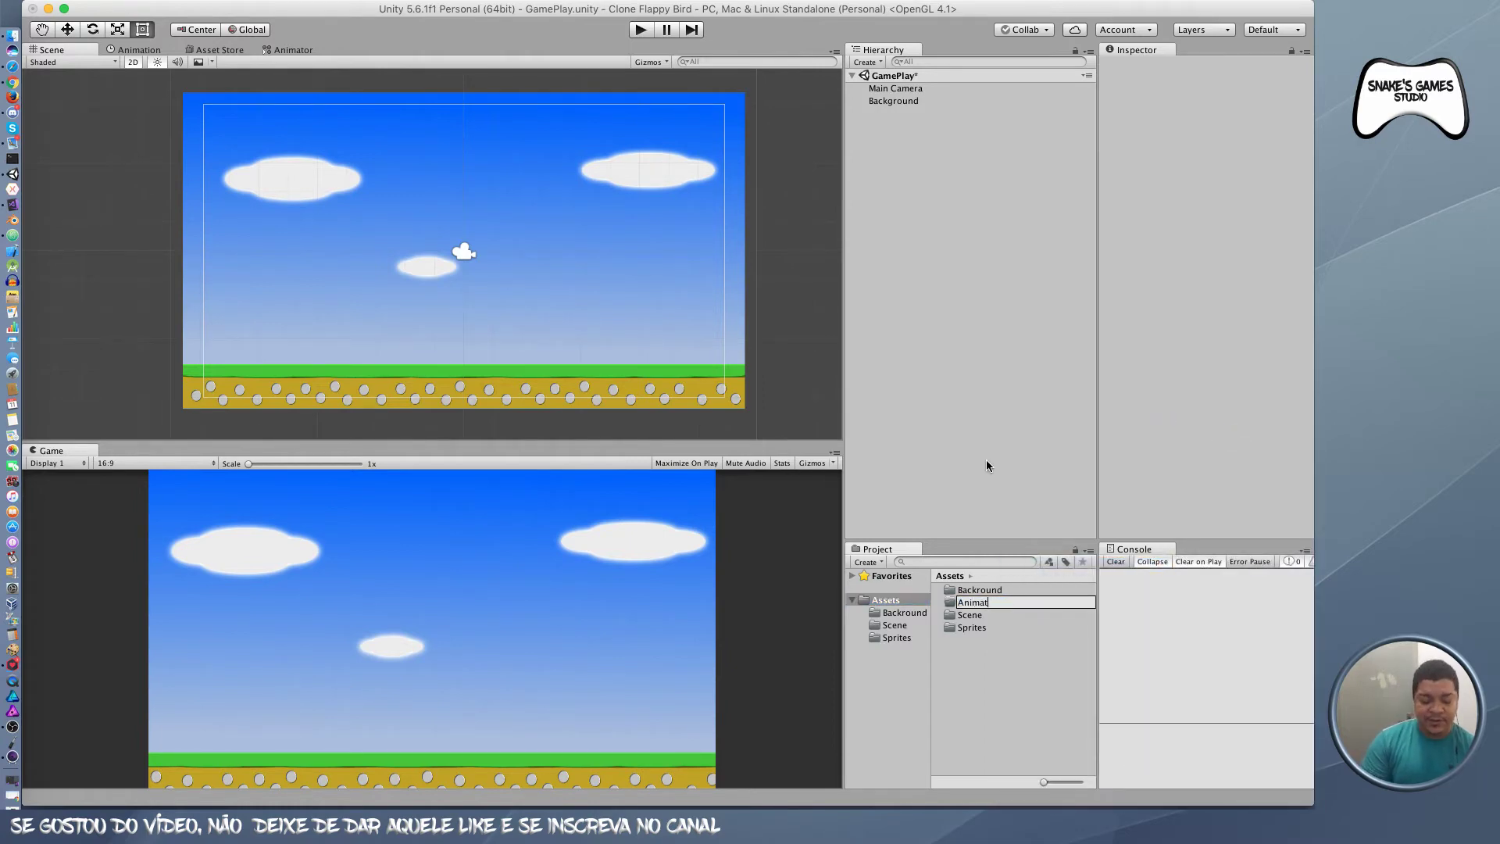
type("ions")
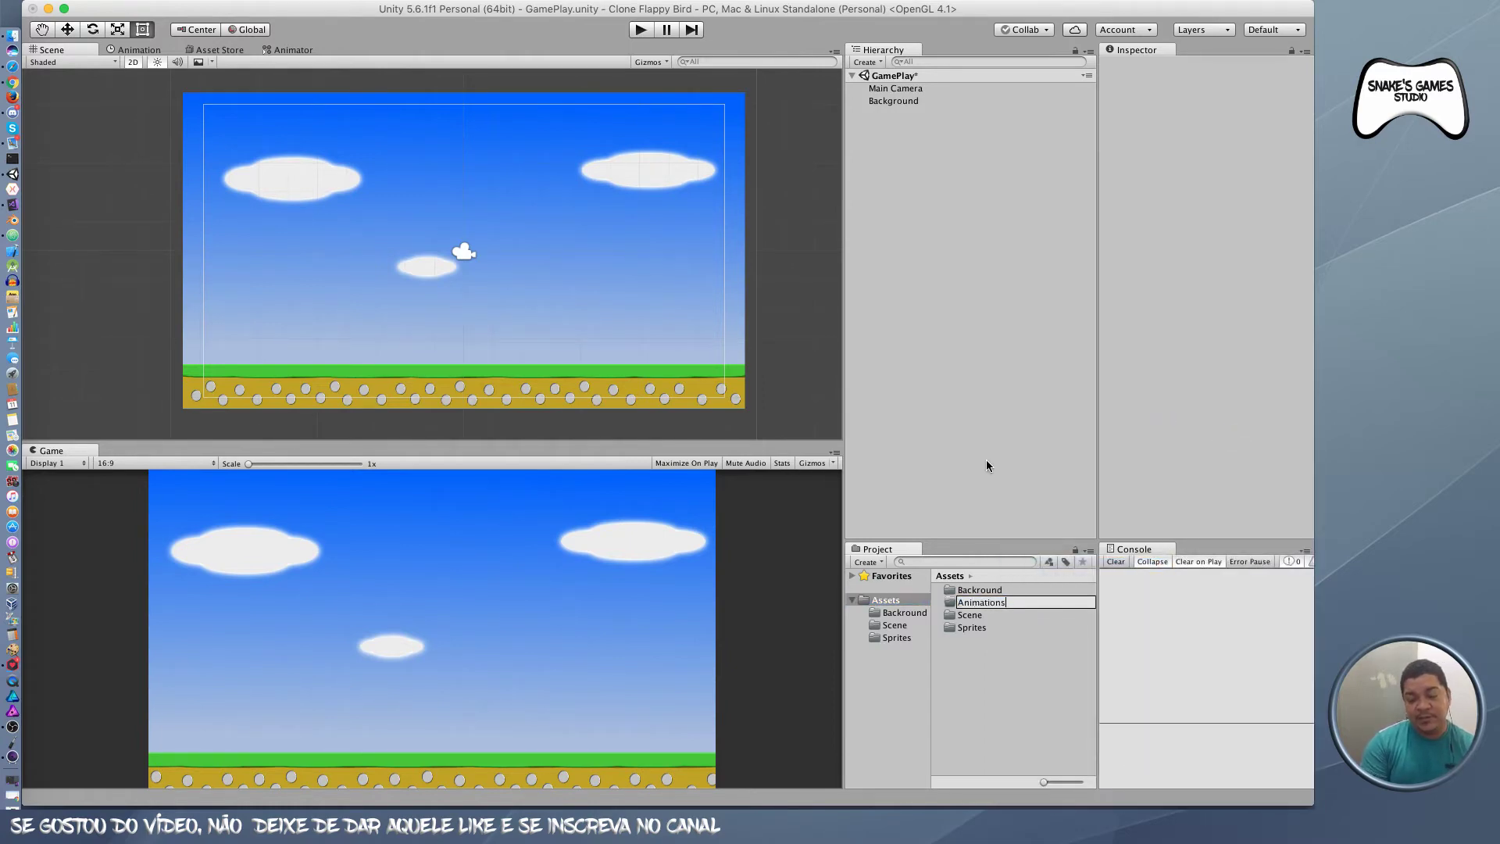
key("Return")
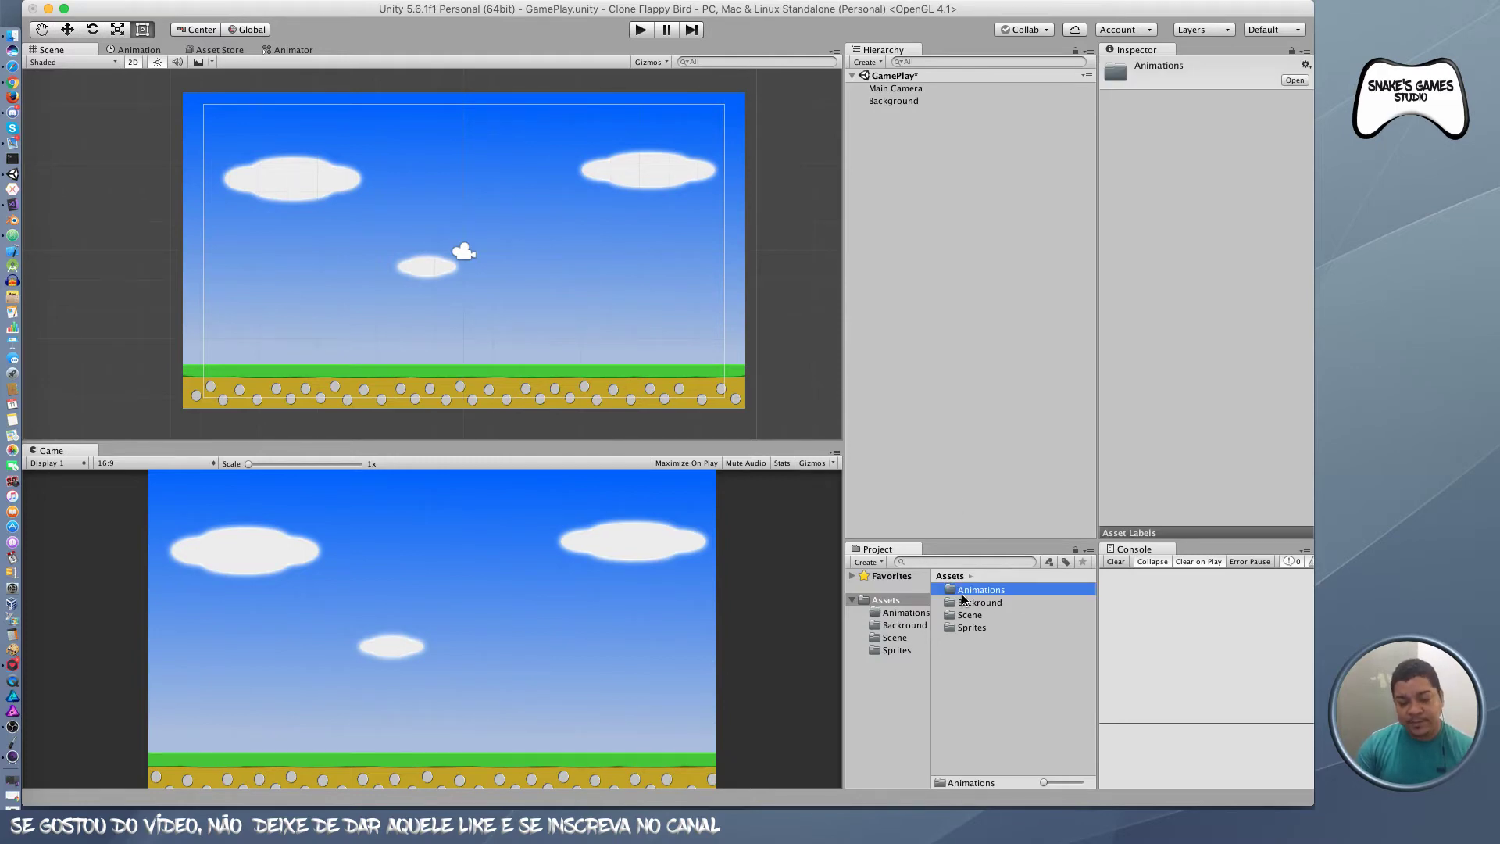
left_click(907, 649)
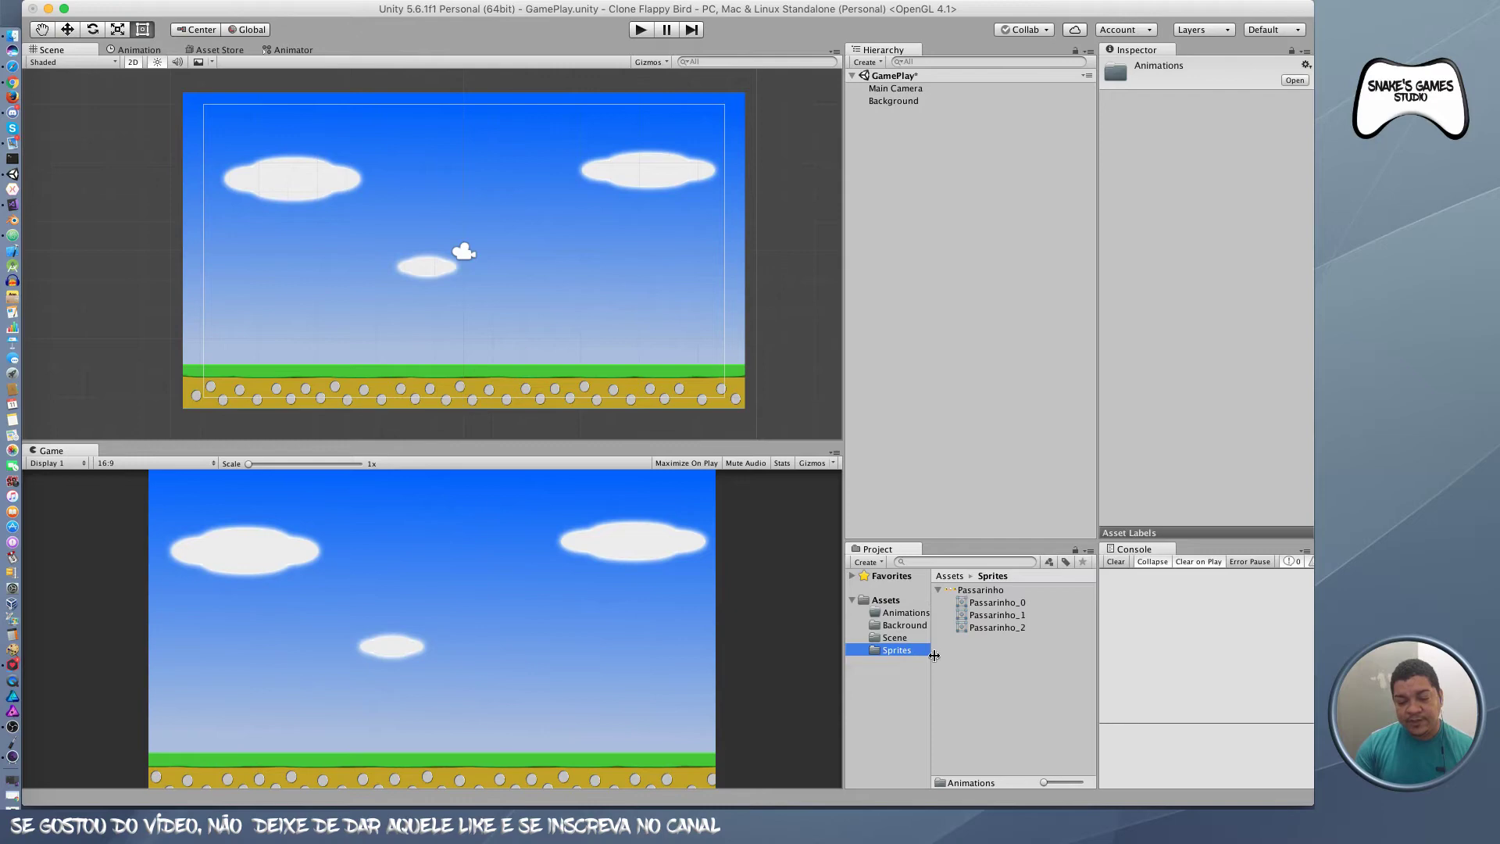
Step: Select the three sliced bird sprites, Passarinho_0 to Passarinho_2
left_click(983, 590)
left_click_drag(1044, 782, 1060, 782)
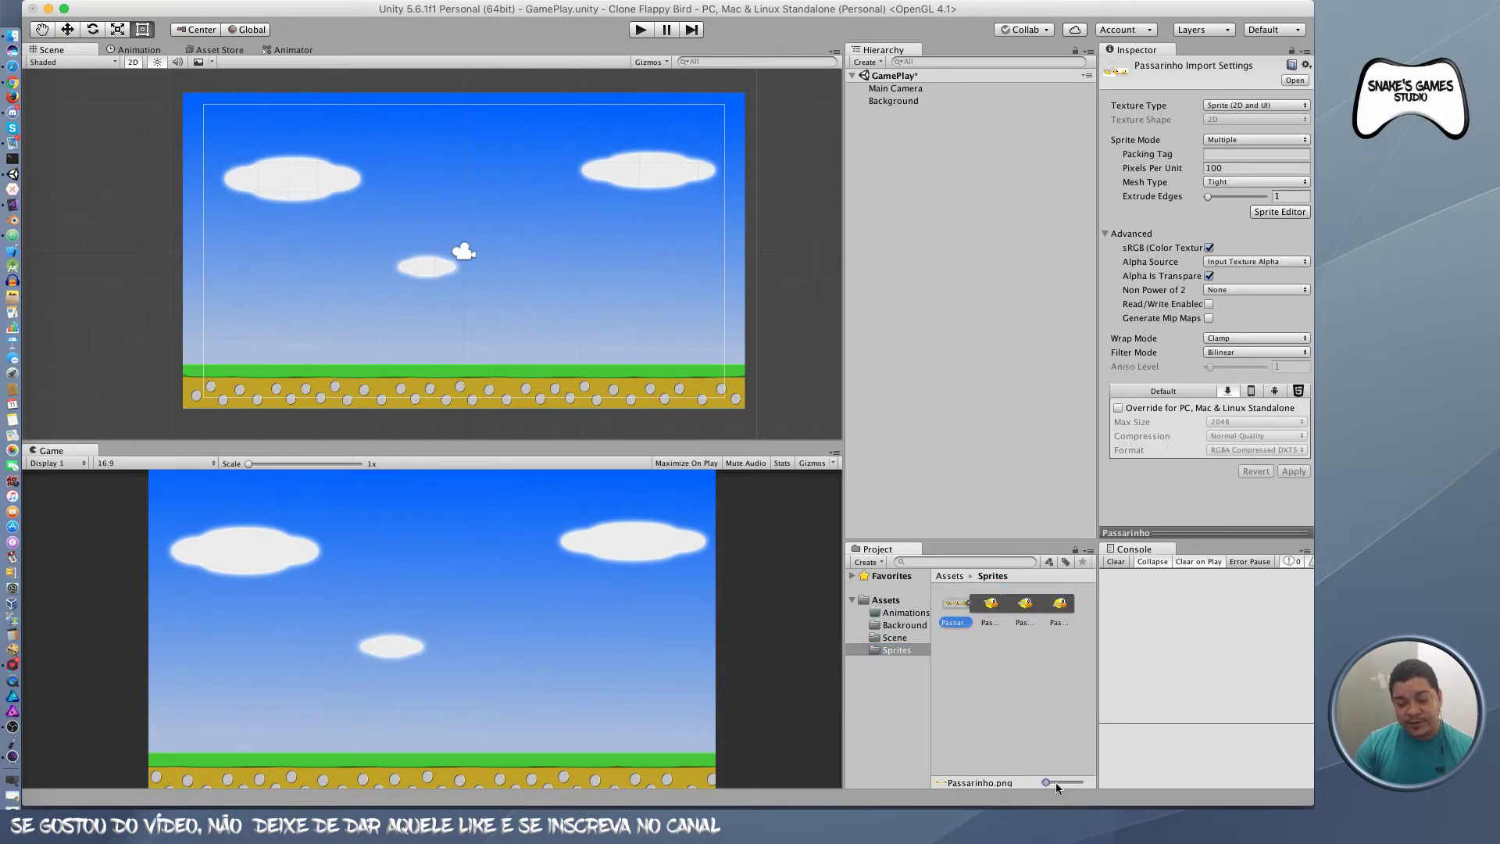
left_click(1014, 613)
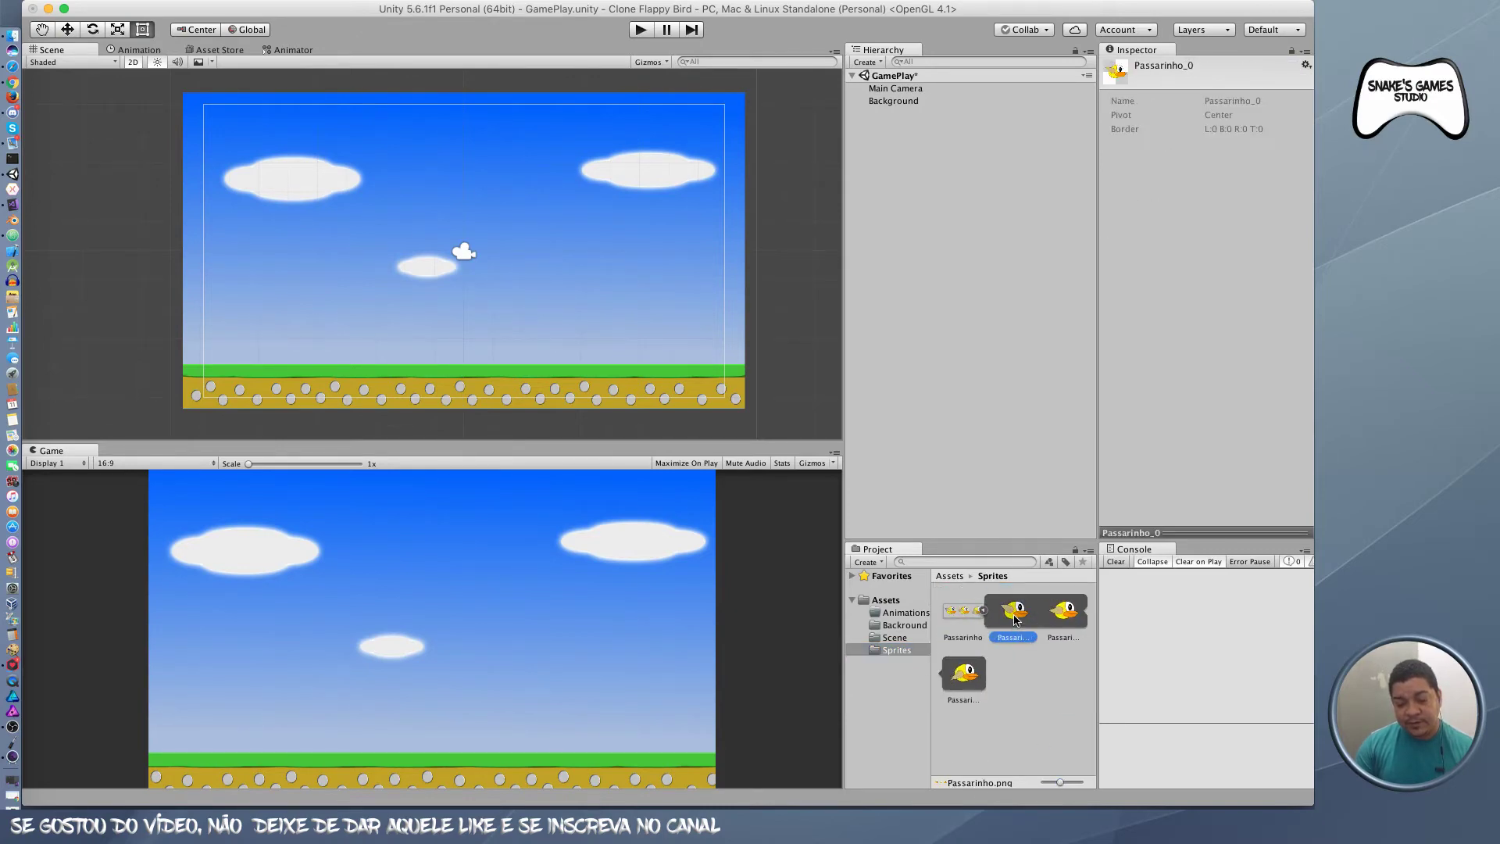
left_click(964, 680, "shift")
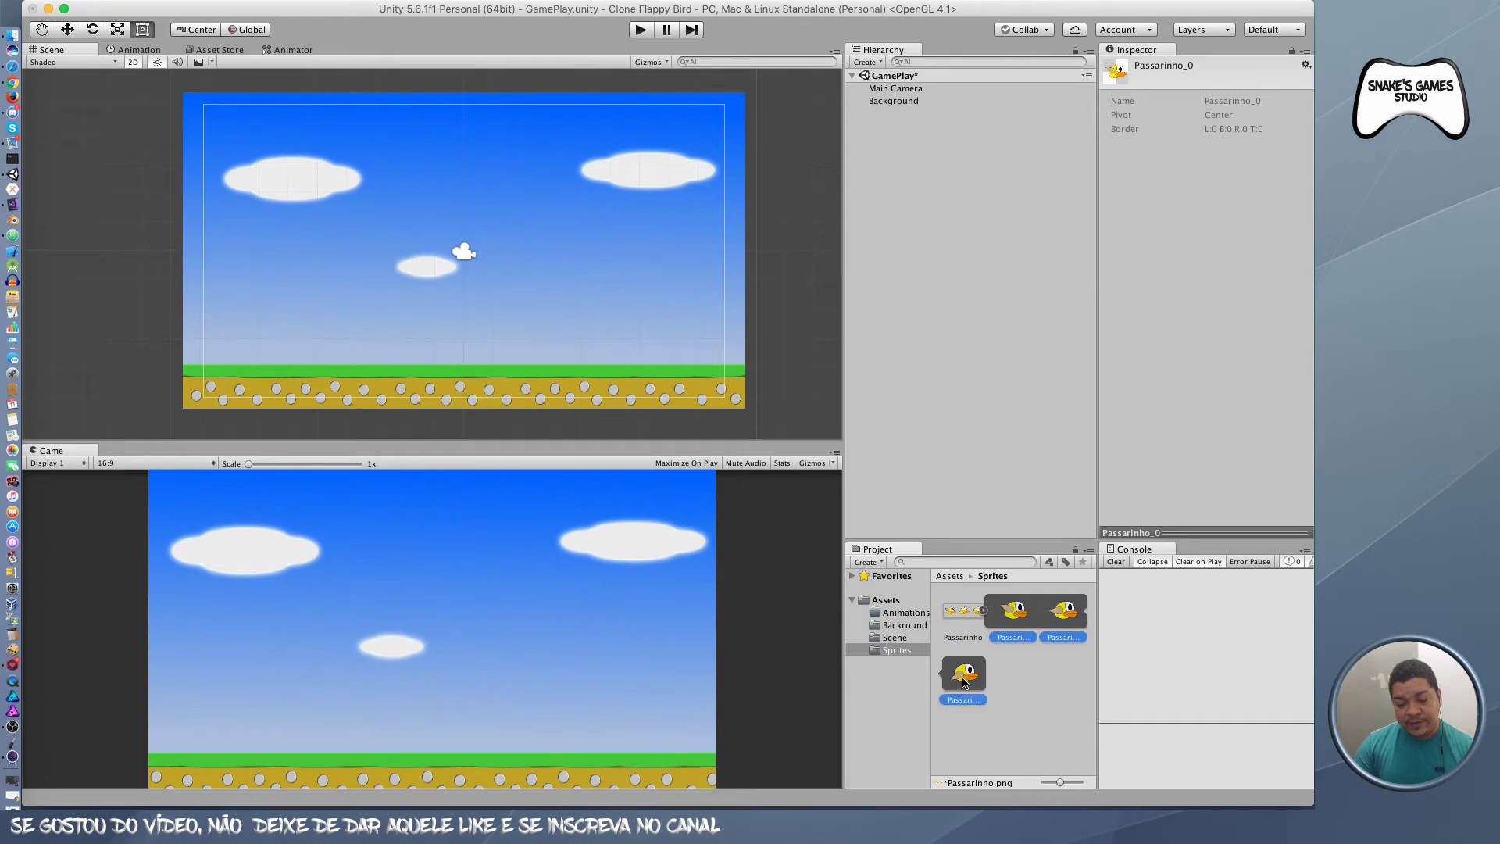
left_click(1019, 619)
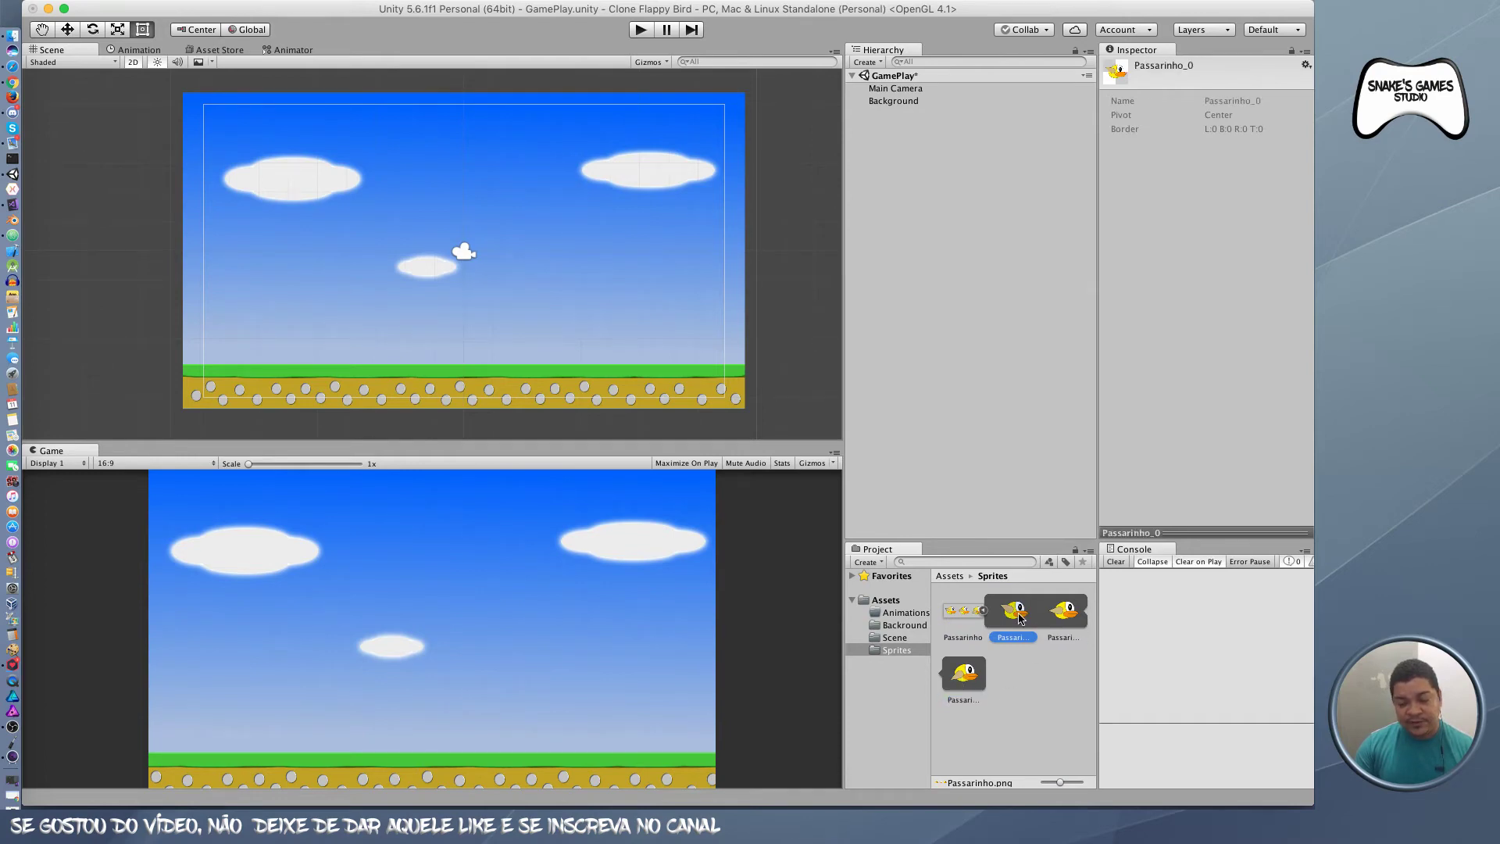
left_click(1060, 617, "shift")
left_click(963, 676, "shift")
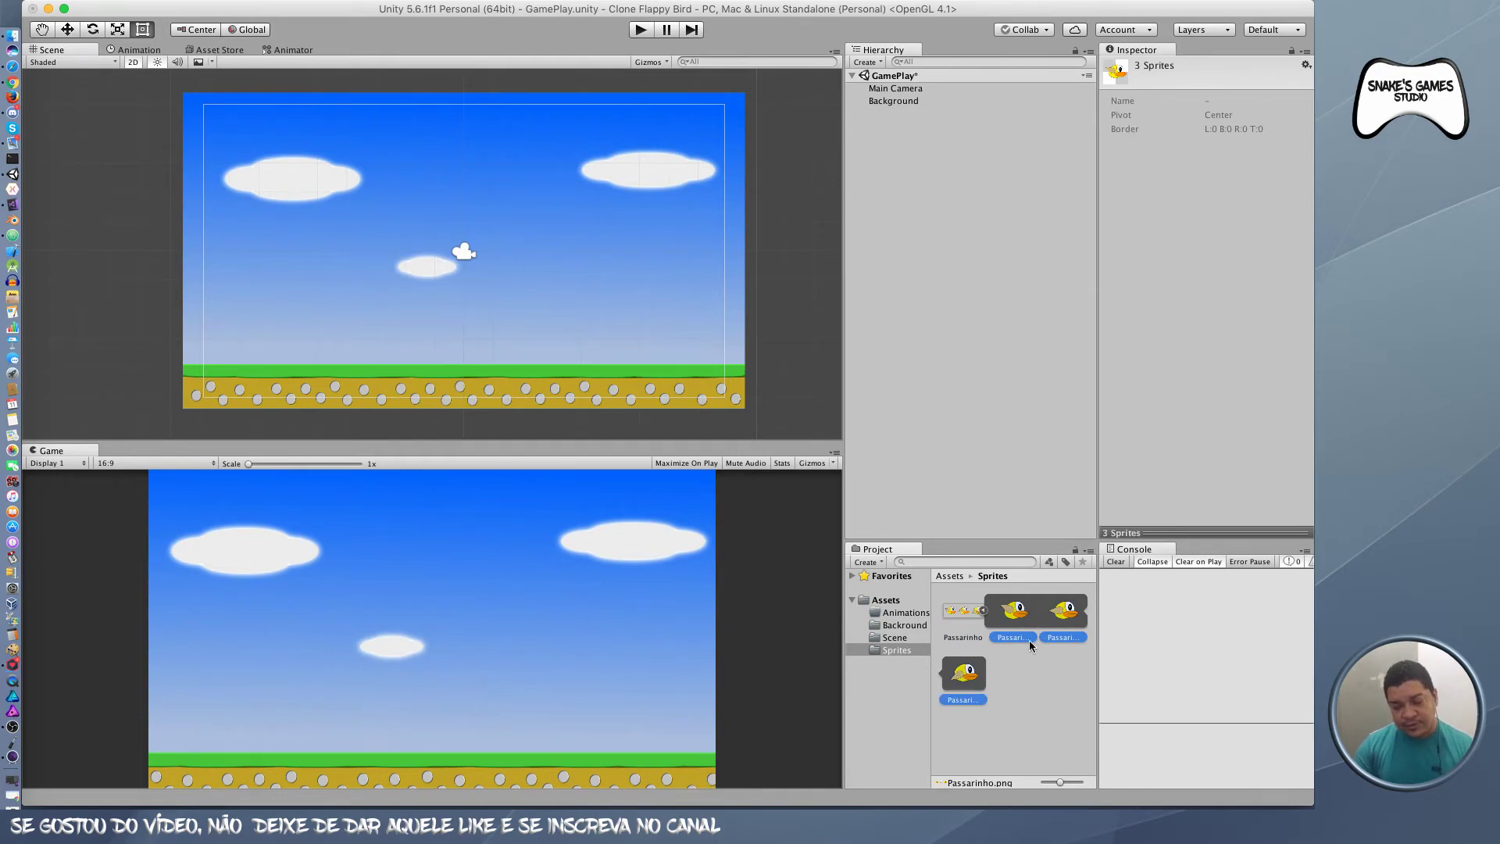
left_click(1026, 697)
left_click(1020, 618)
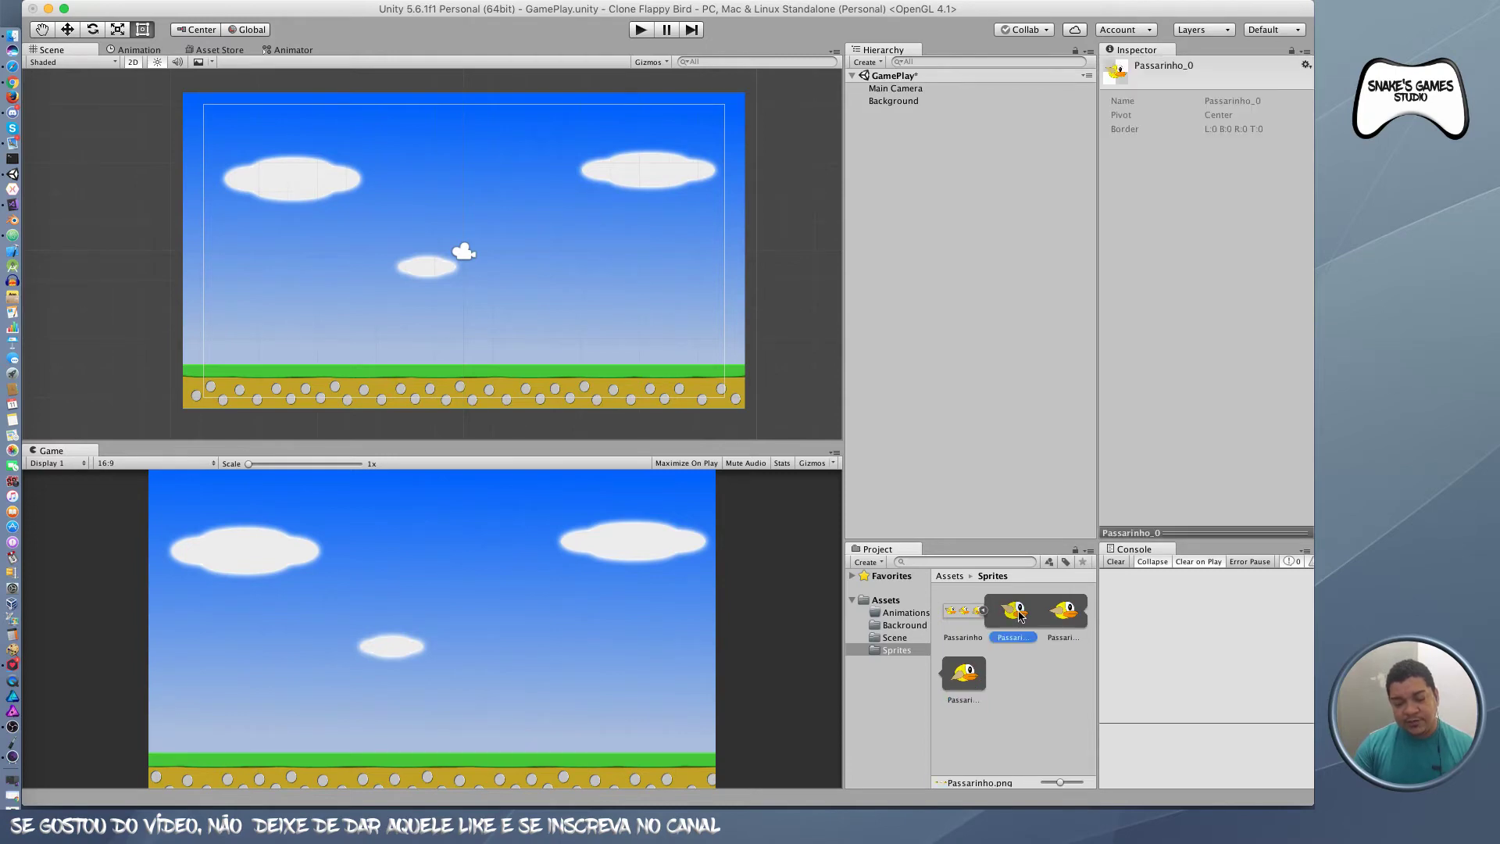
left_click(974, 685, "shift")
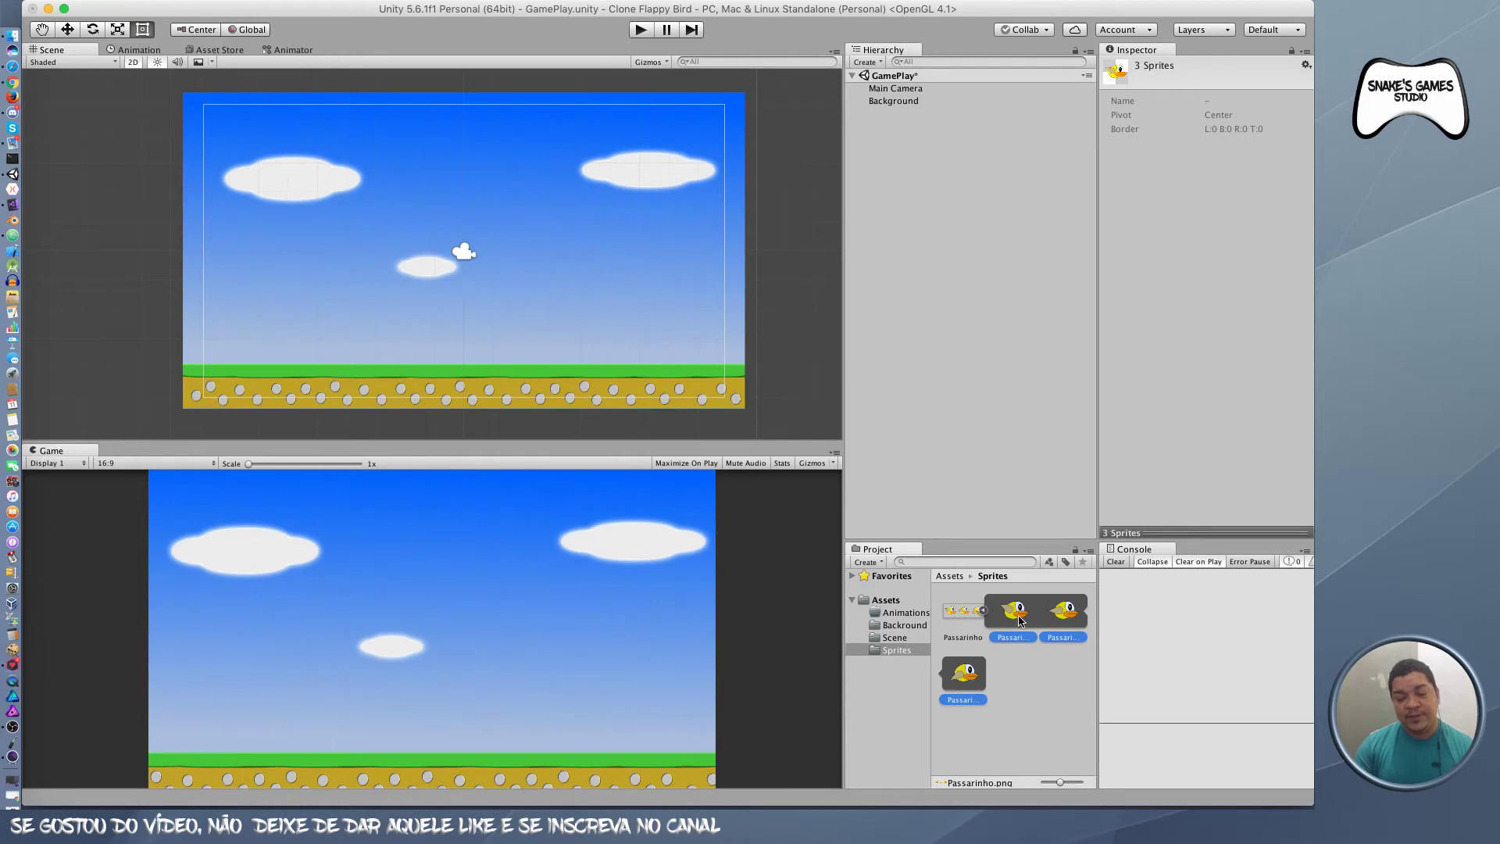
Step: Drag the sprites into the scene and save the animation as PVoando in Animations
left_click_drag(1019, 621, 939, 306)
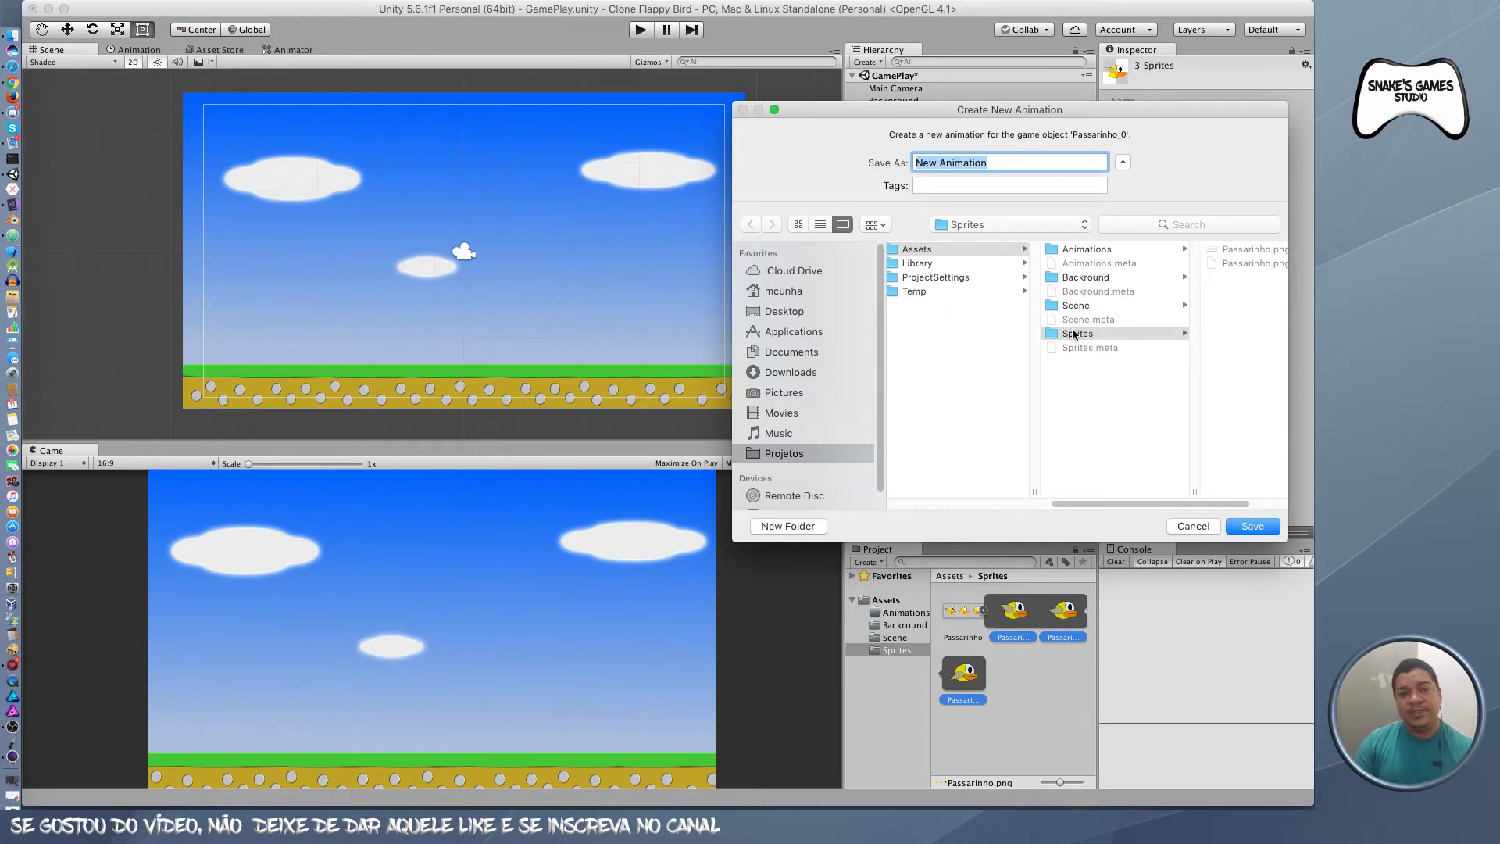
left_click(1098, 252)
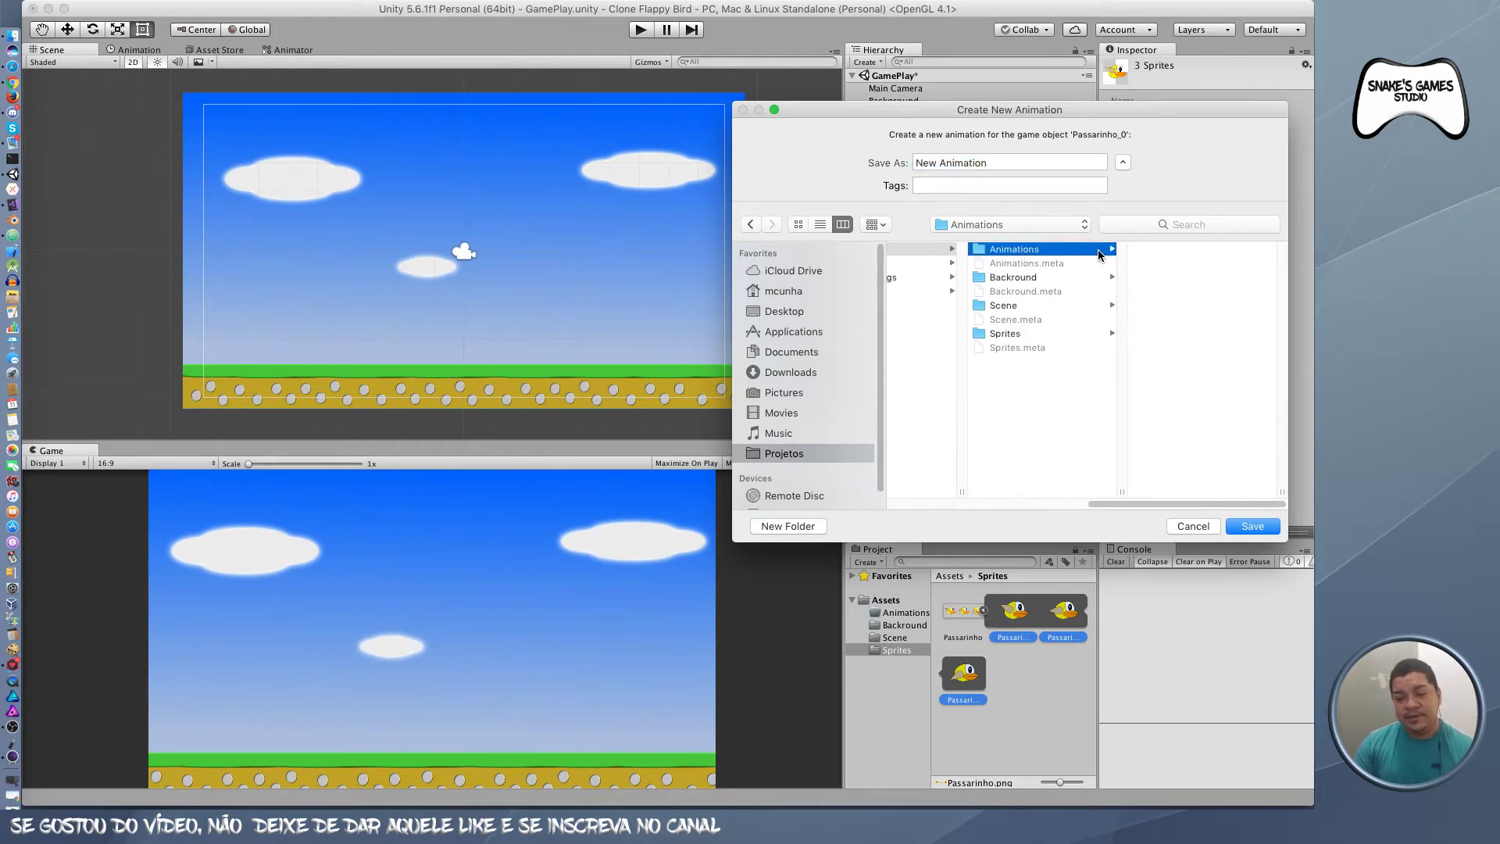
double_click(1001, 163)
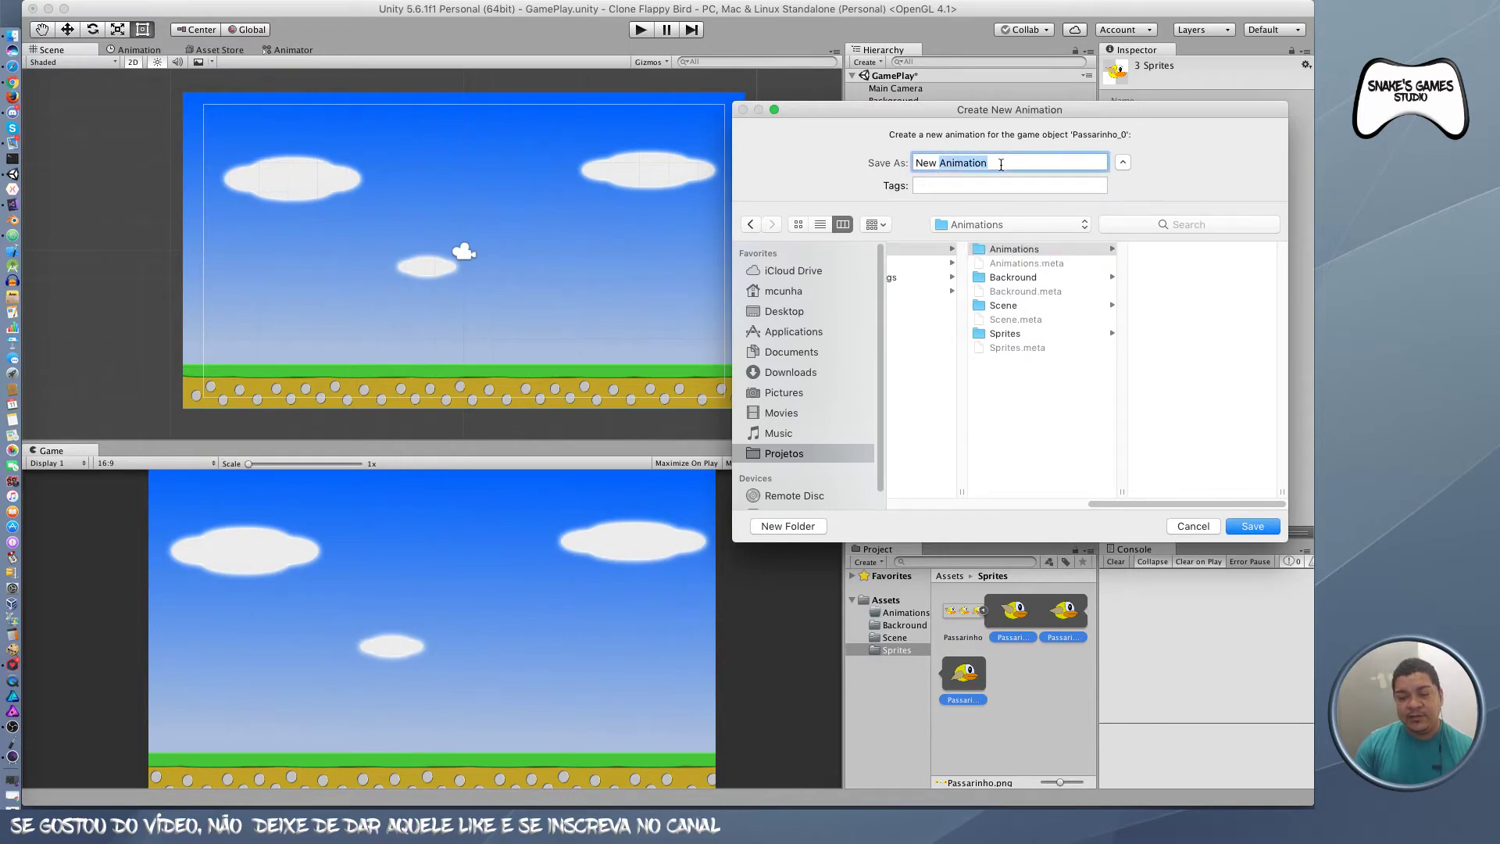
left_click(1000, 164)
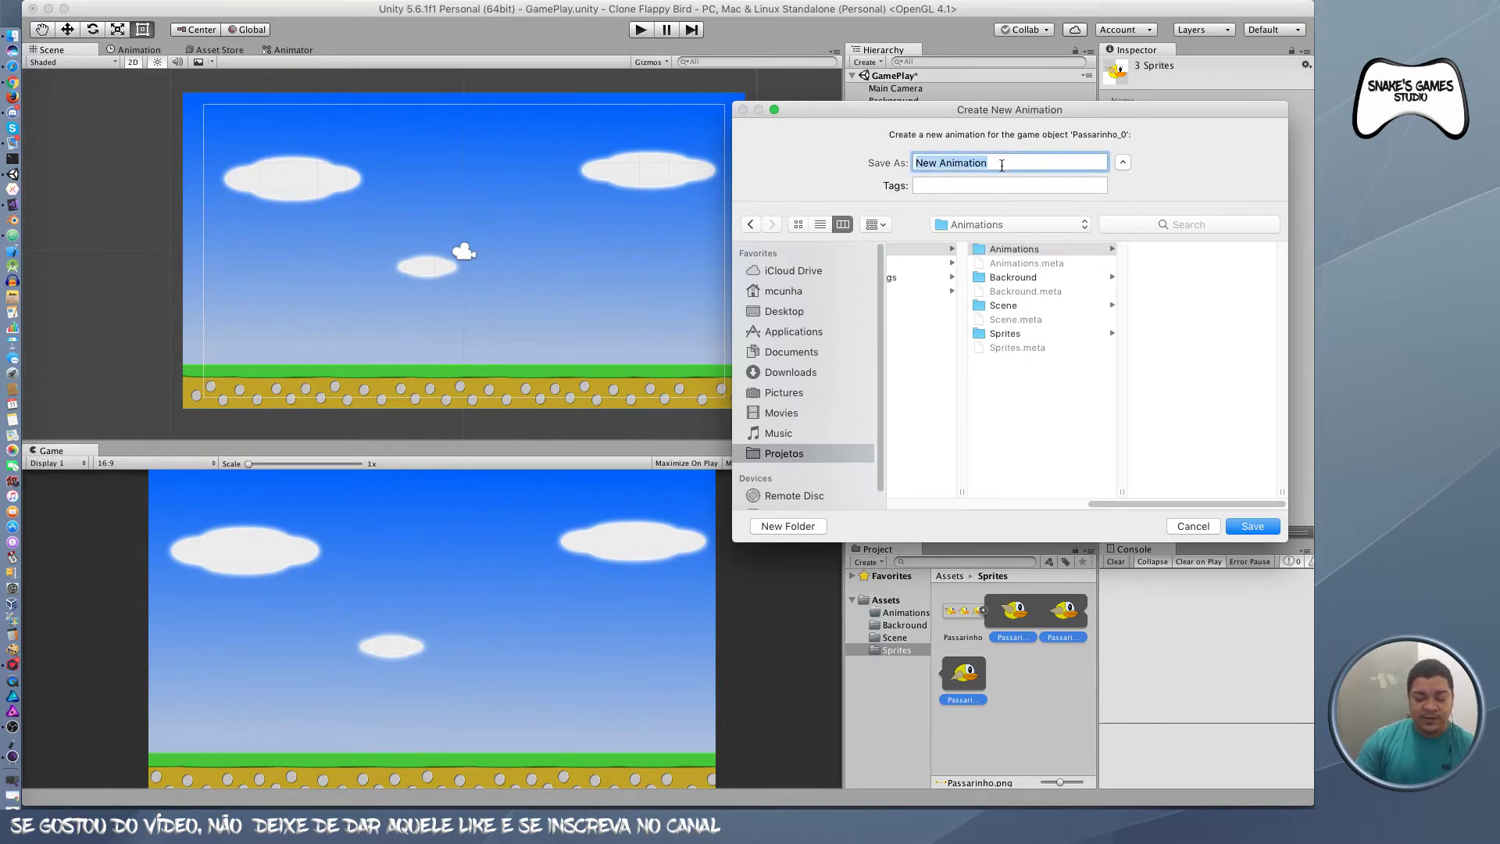
type("P")
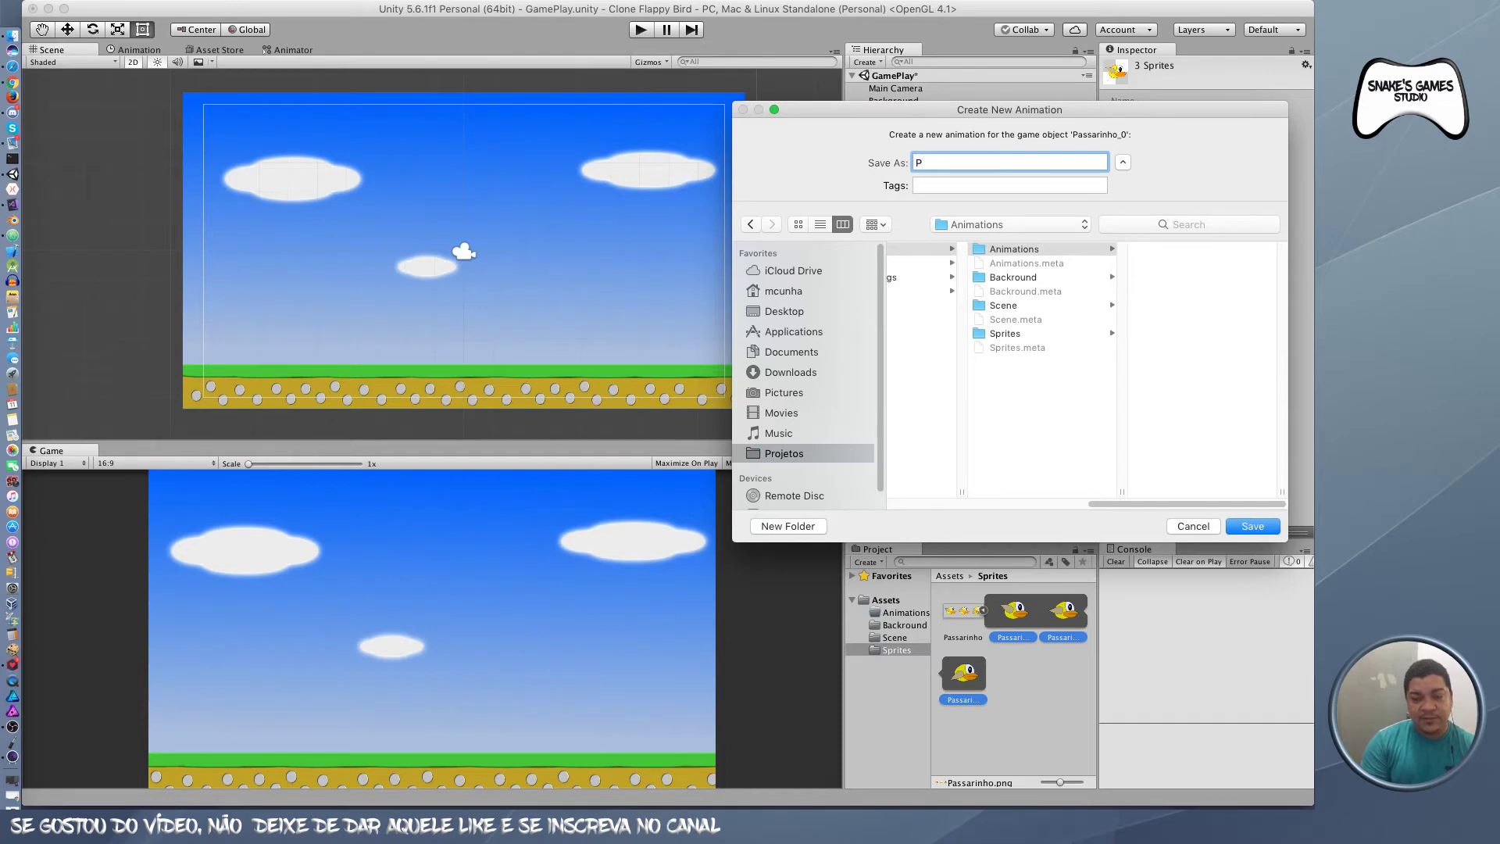
type("Voando")
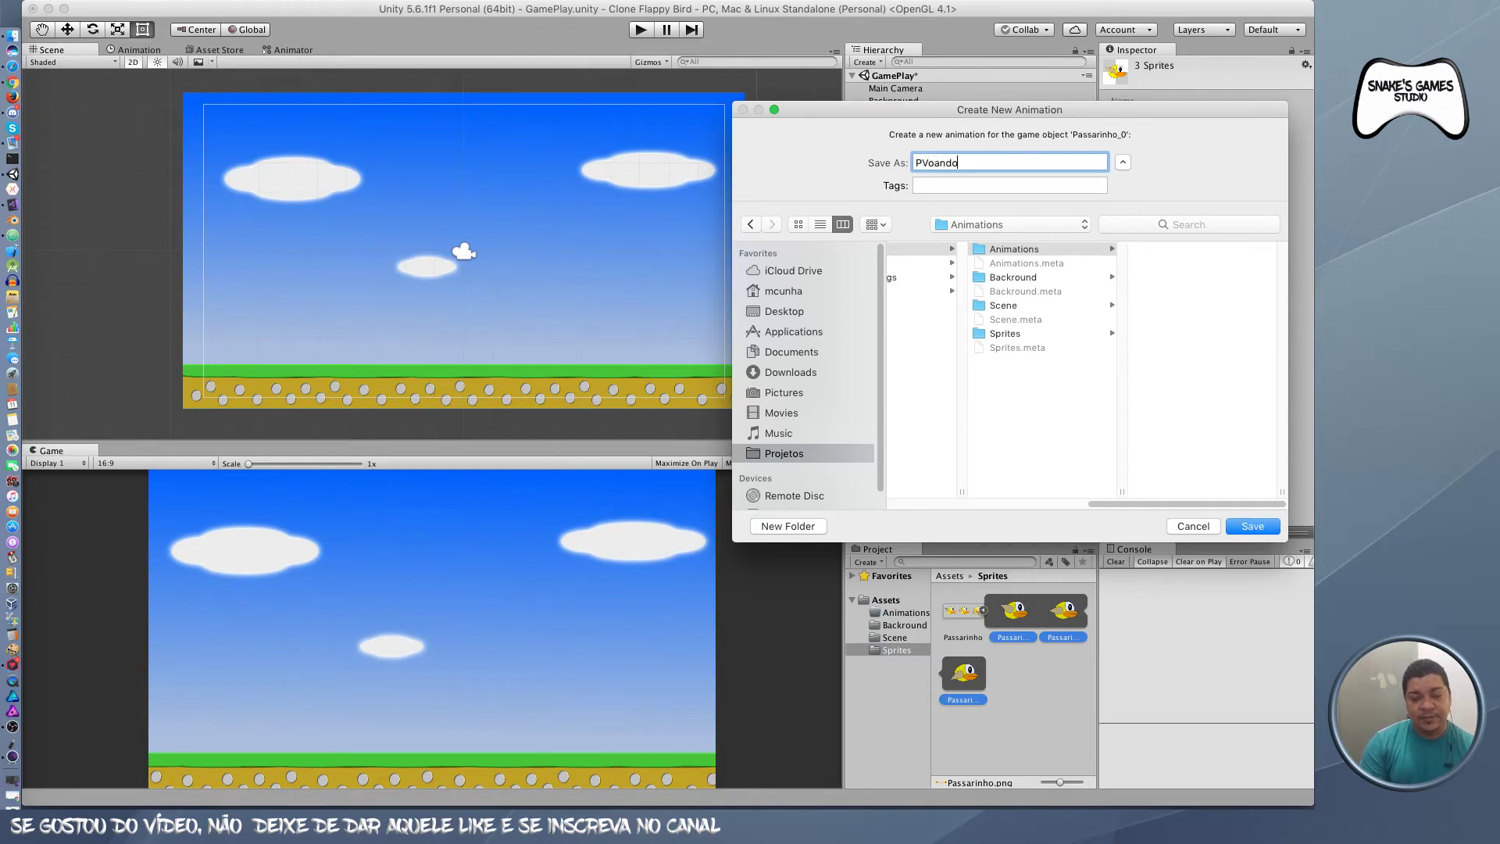
key("Return")
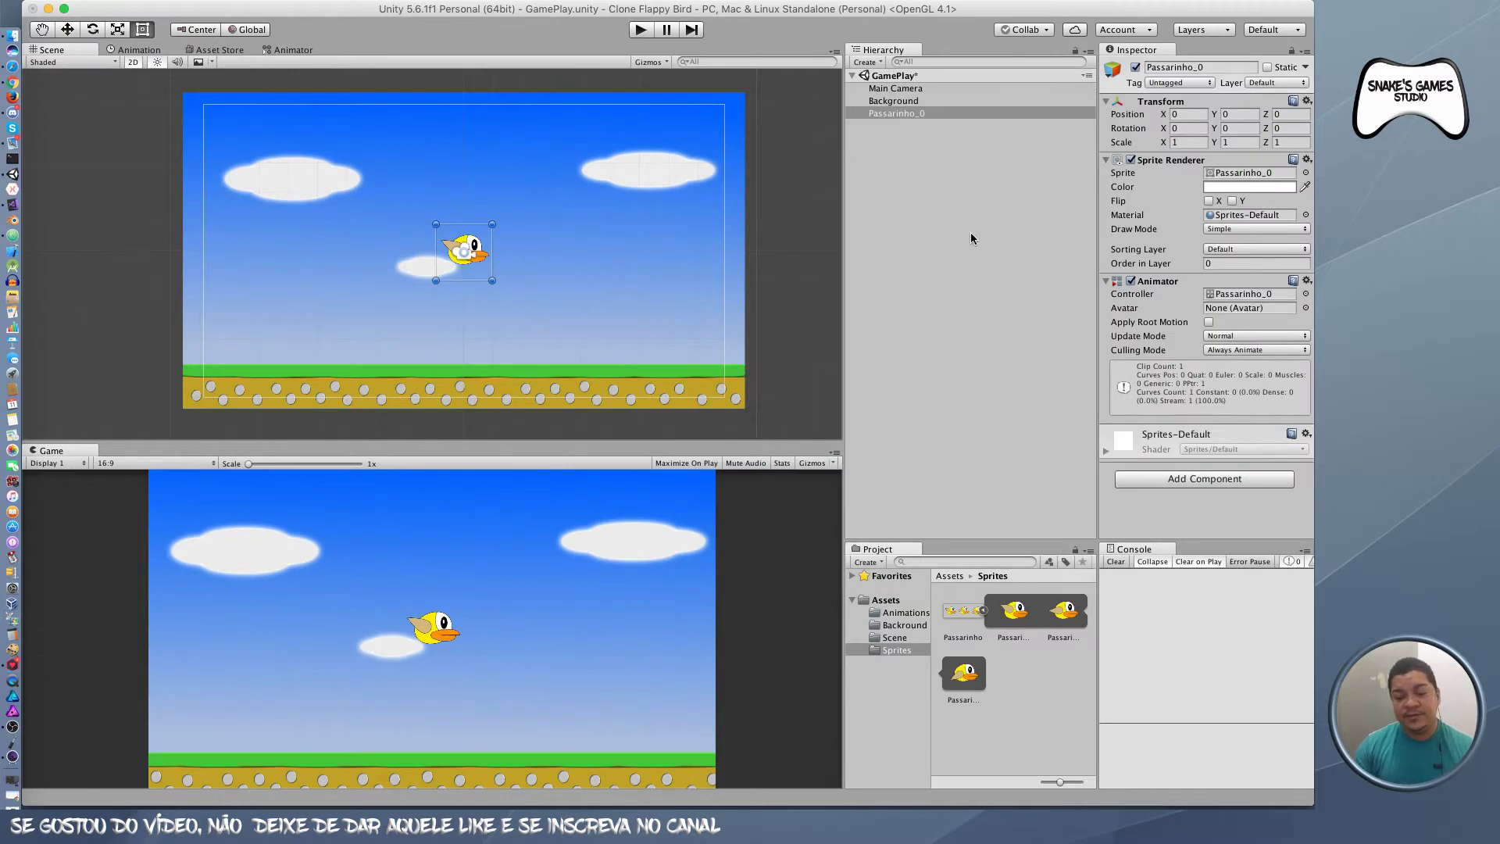
left_click(640, 30)
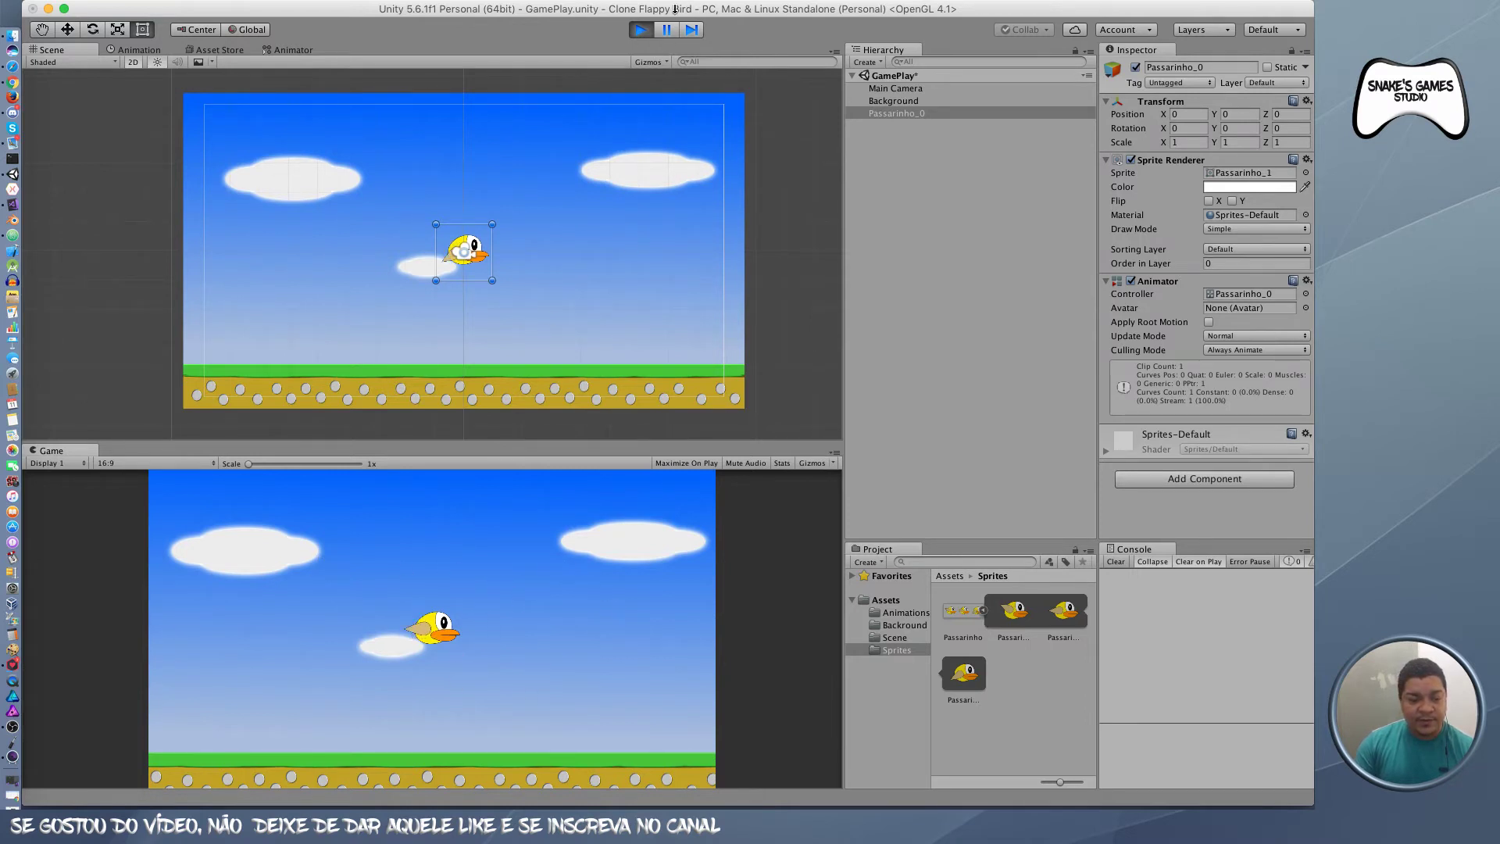
left_click(639, 30)
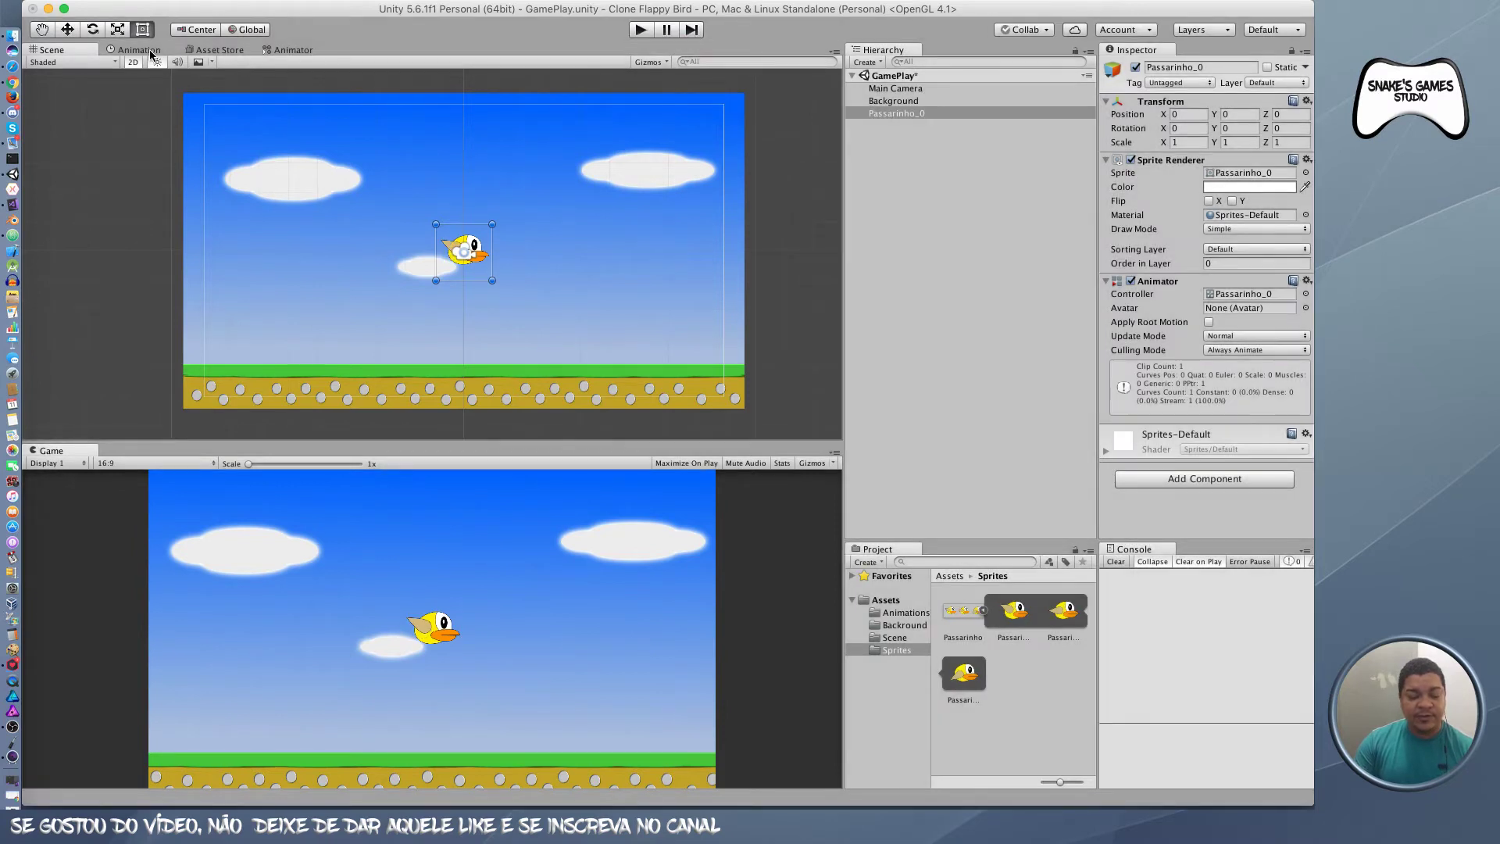
Step: Add a Passarinho_1 keyframe at 0:03 on the bird animation's Sprite track
left_click(150, 53)
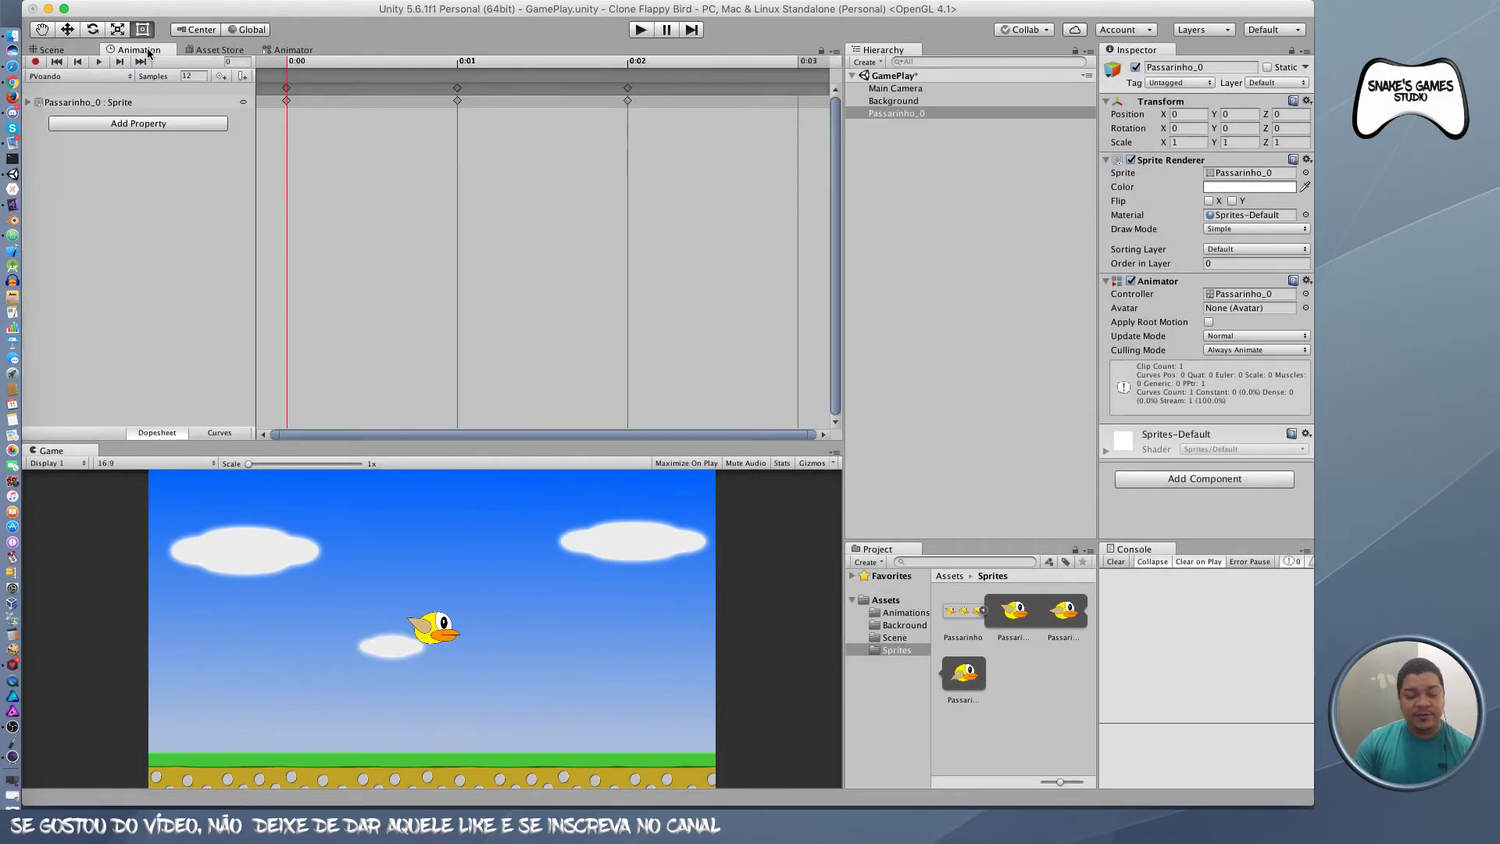
left_click(286, 100)
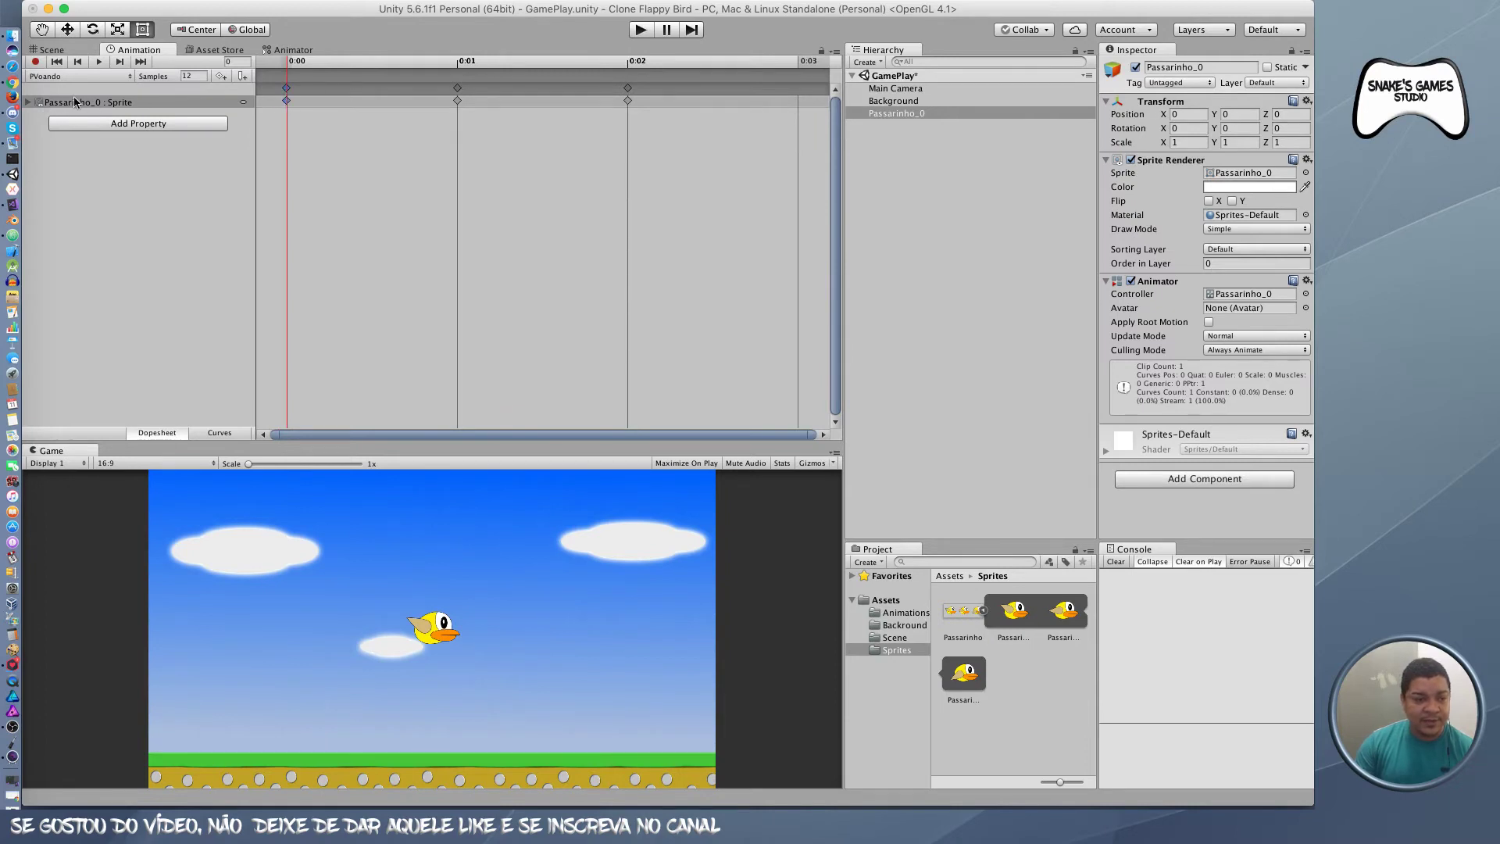
left_click(27, 103)
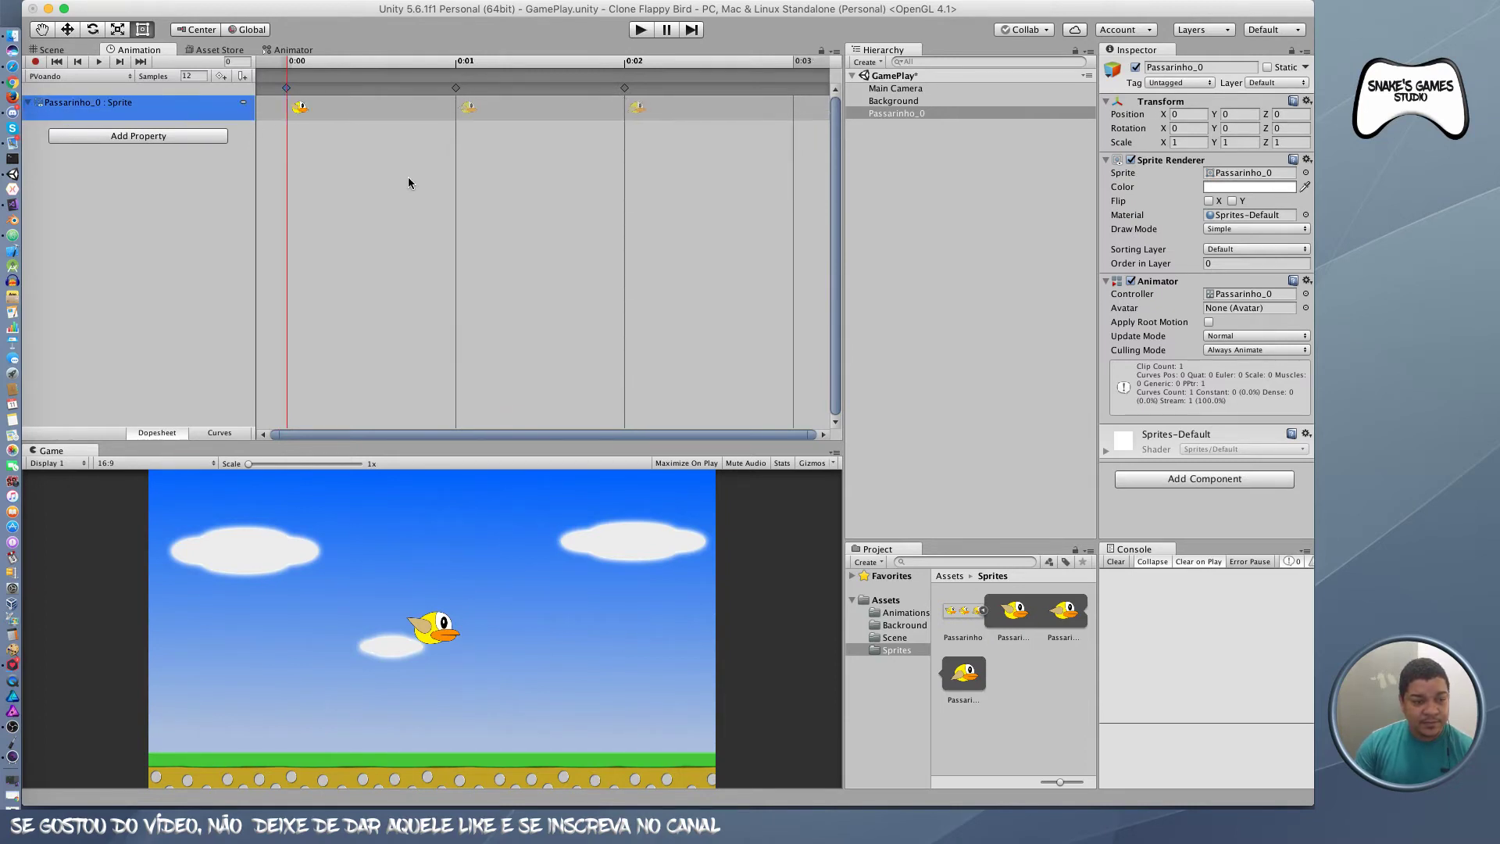
scroll(408, 177, "down", 5)
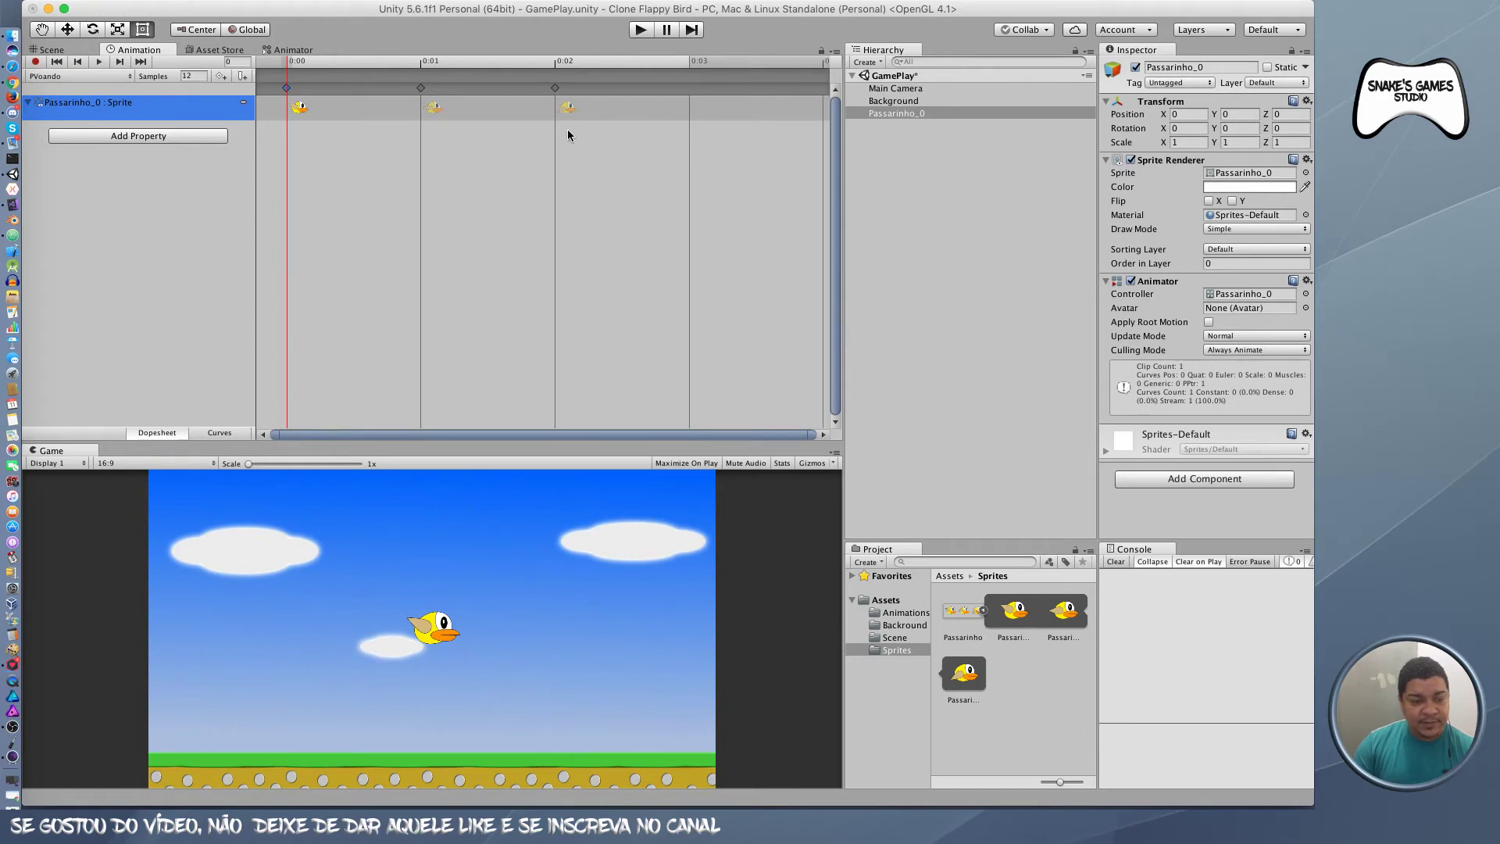
scroll(566, 124, "down", 1)
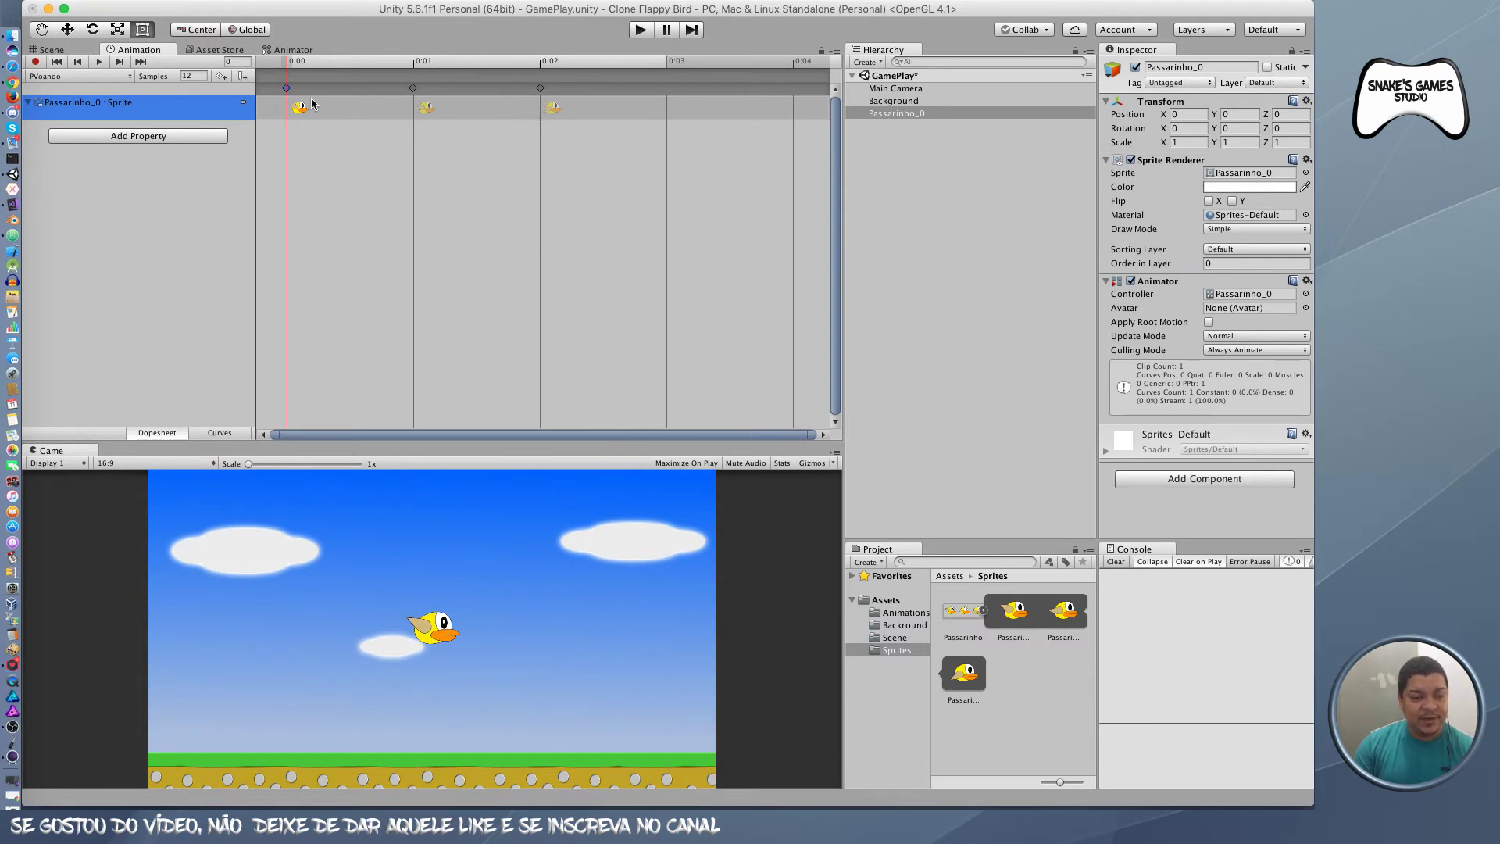
left_click_drag(1078, 618, 664, 107)
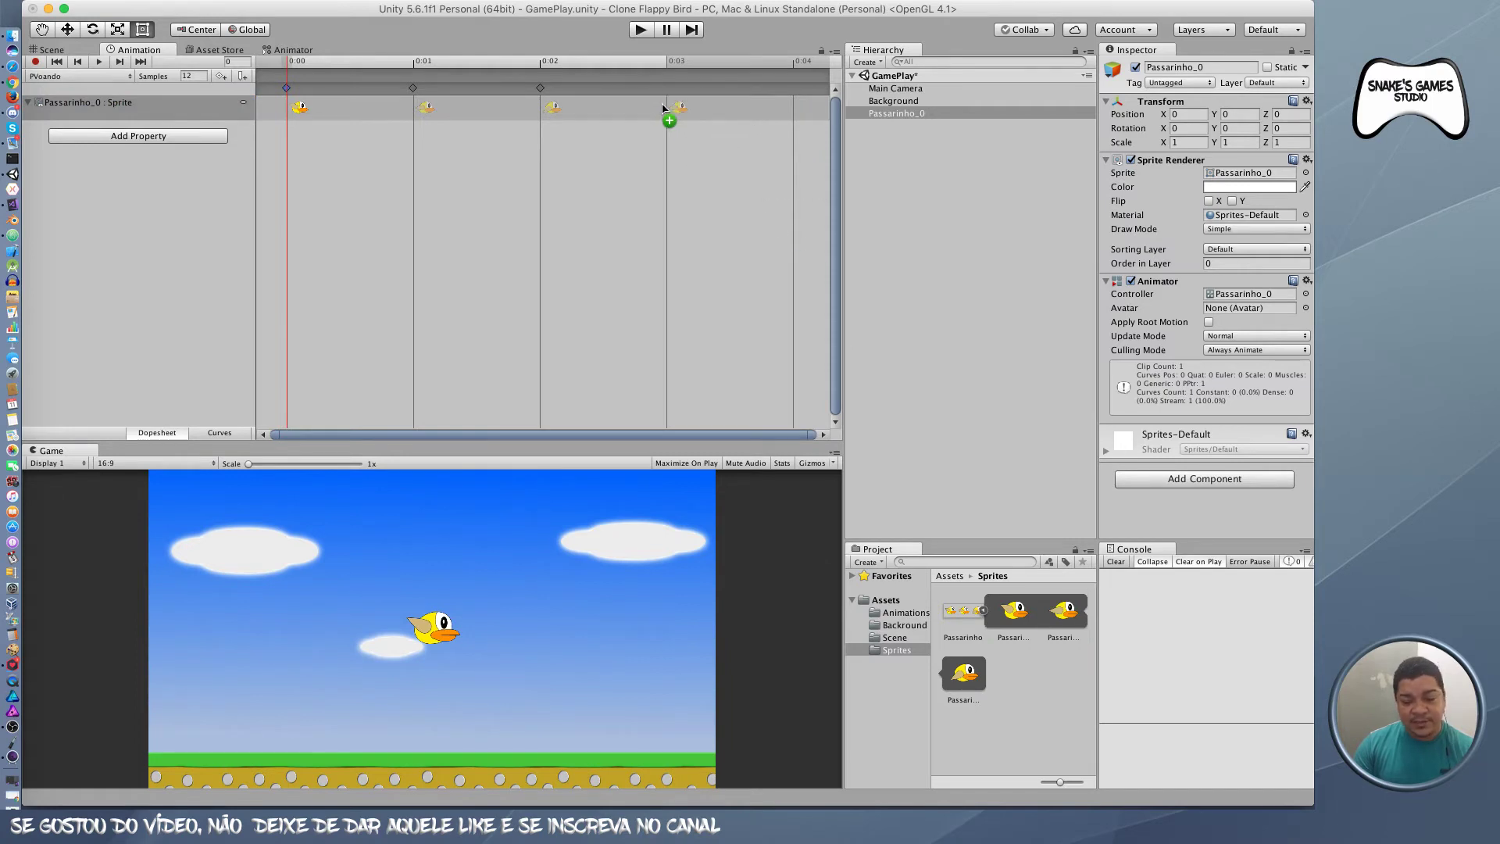
left_click_drag(663, 108, 667, 109)
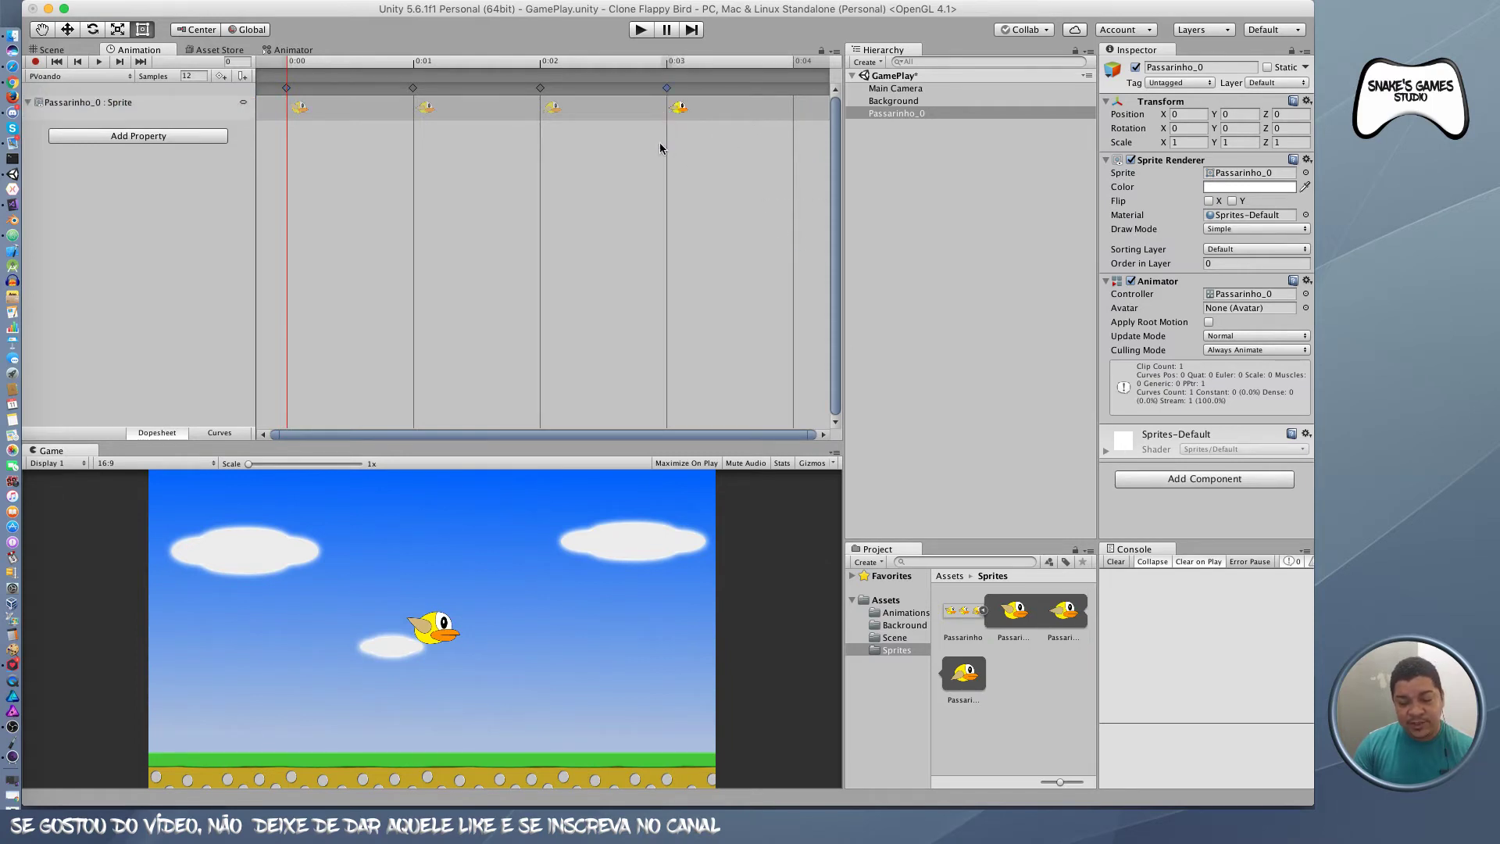
Step: Play and stop the game to test the updated flapping animation
left_click(639, 35)
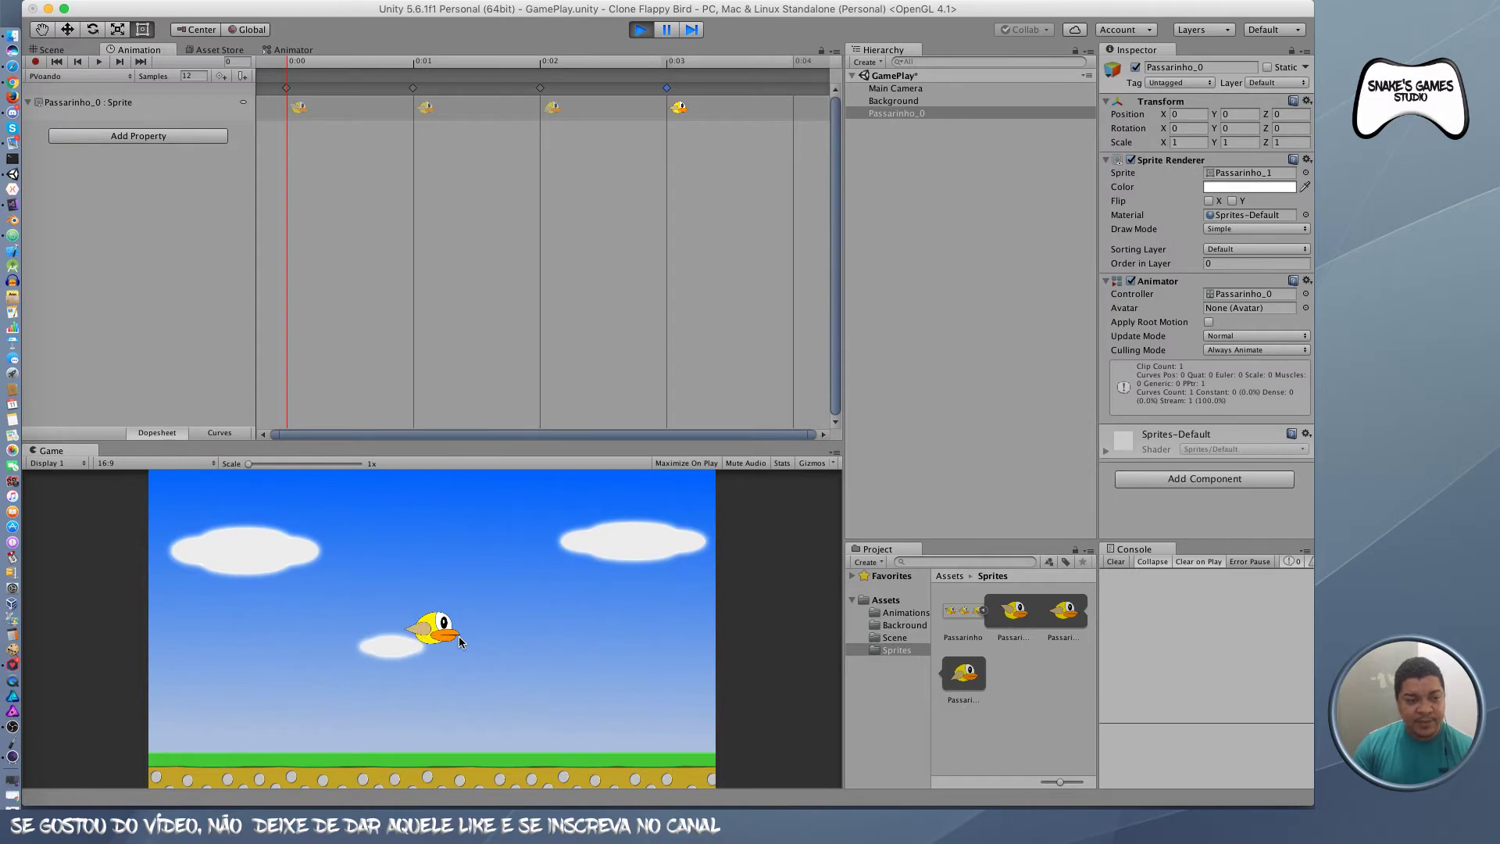
left_click(639, 33)
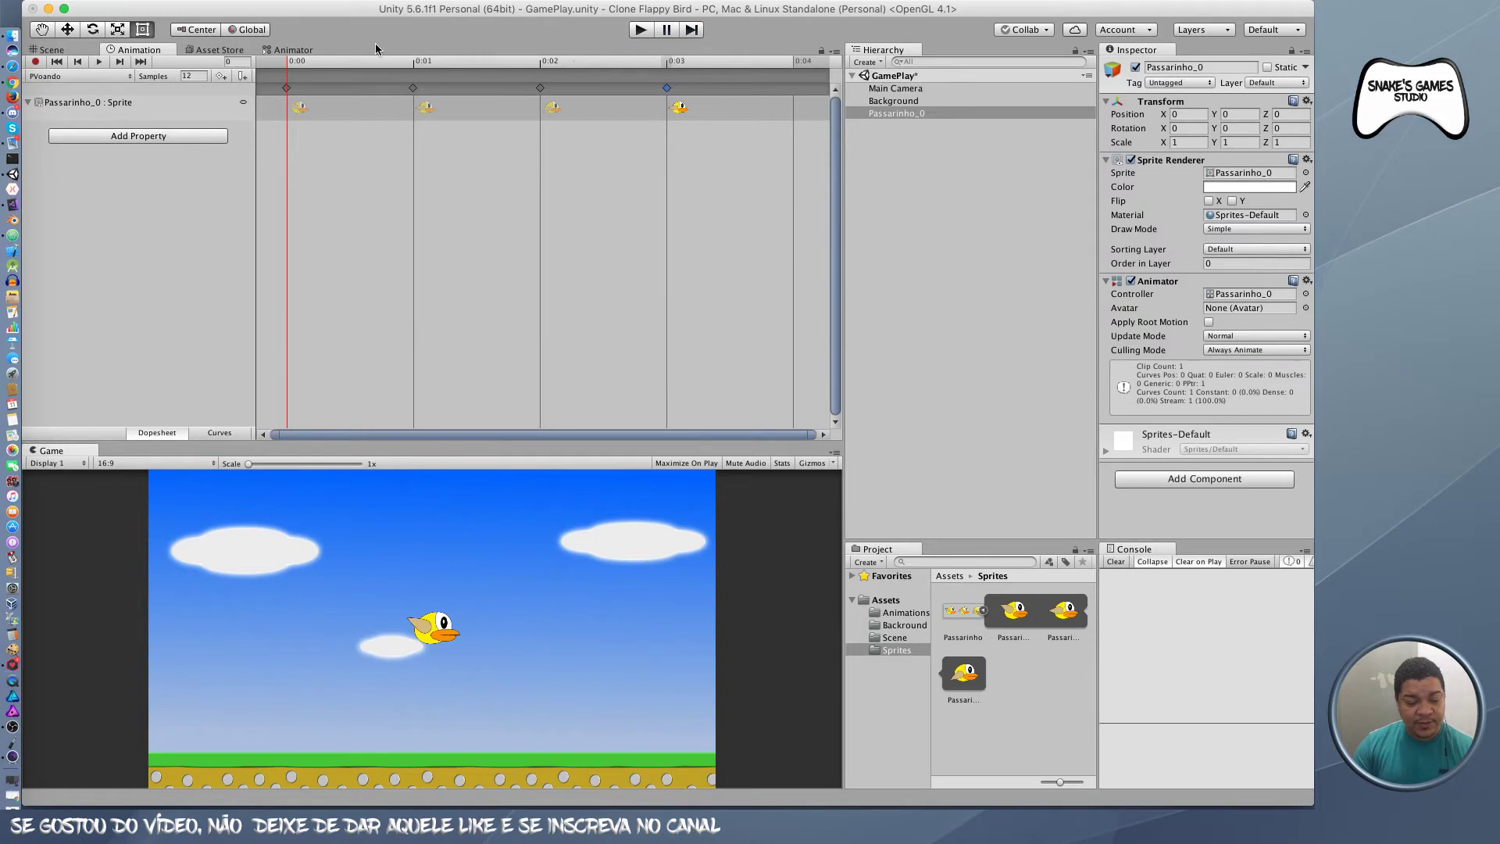
left_click(69, 51)
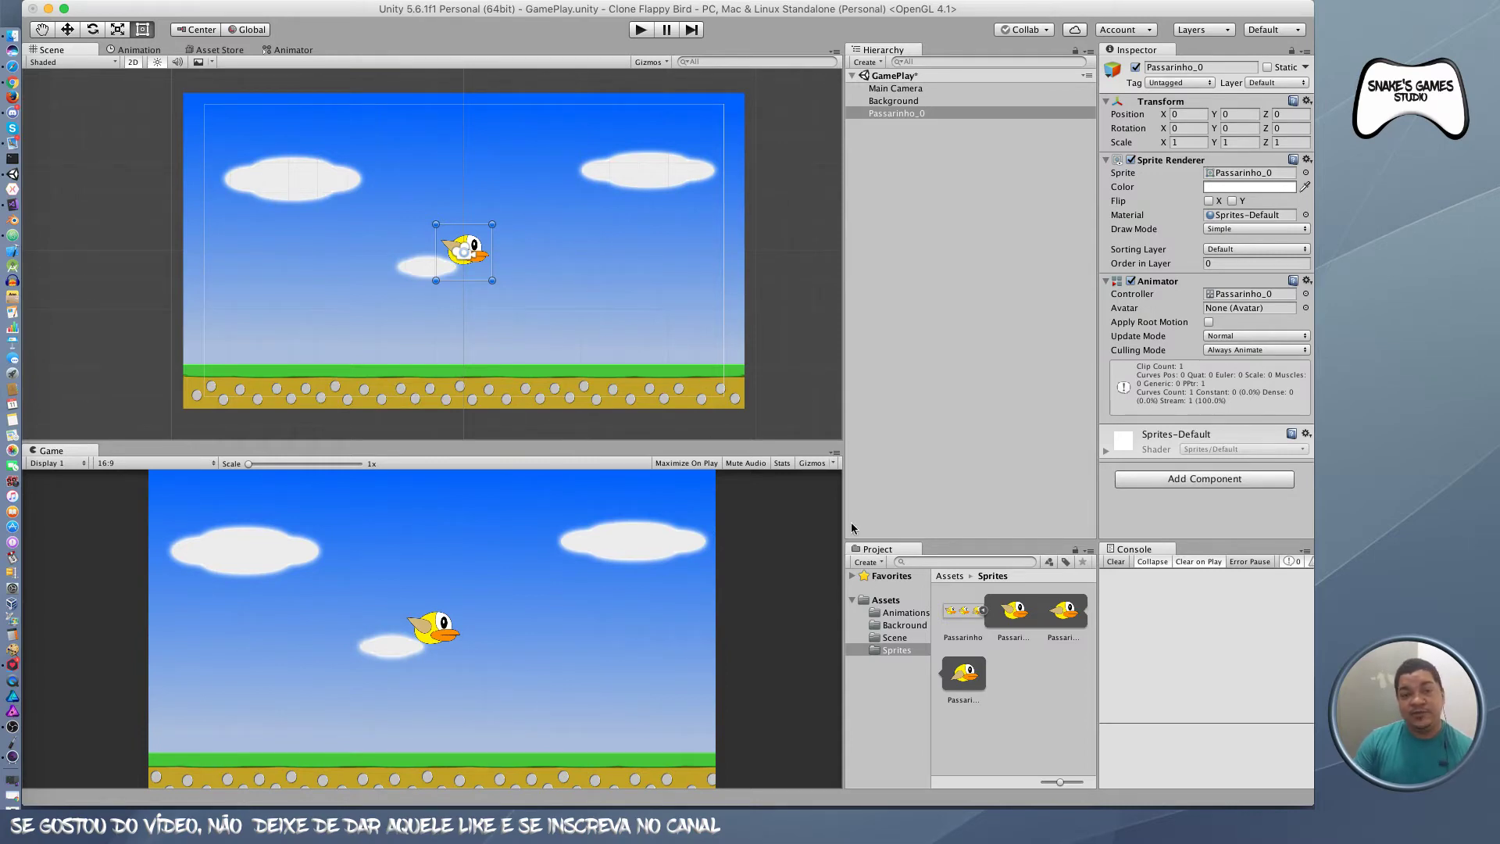
Step: Create a folder named Material in the Assets list
left_click(888, 600)
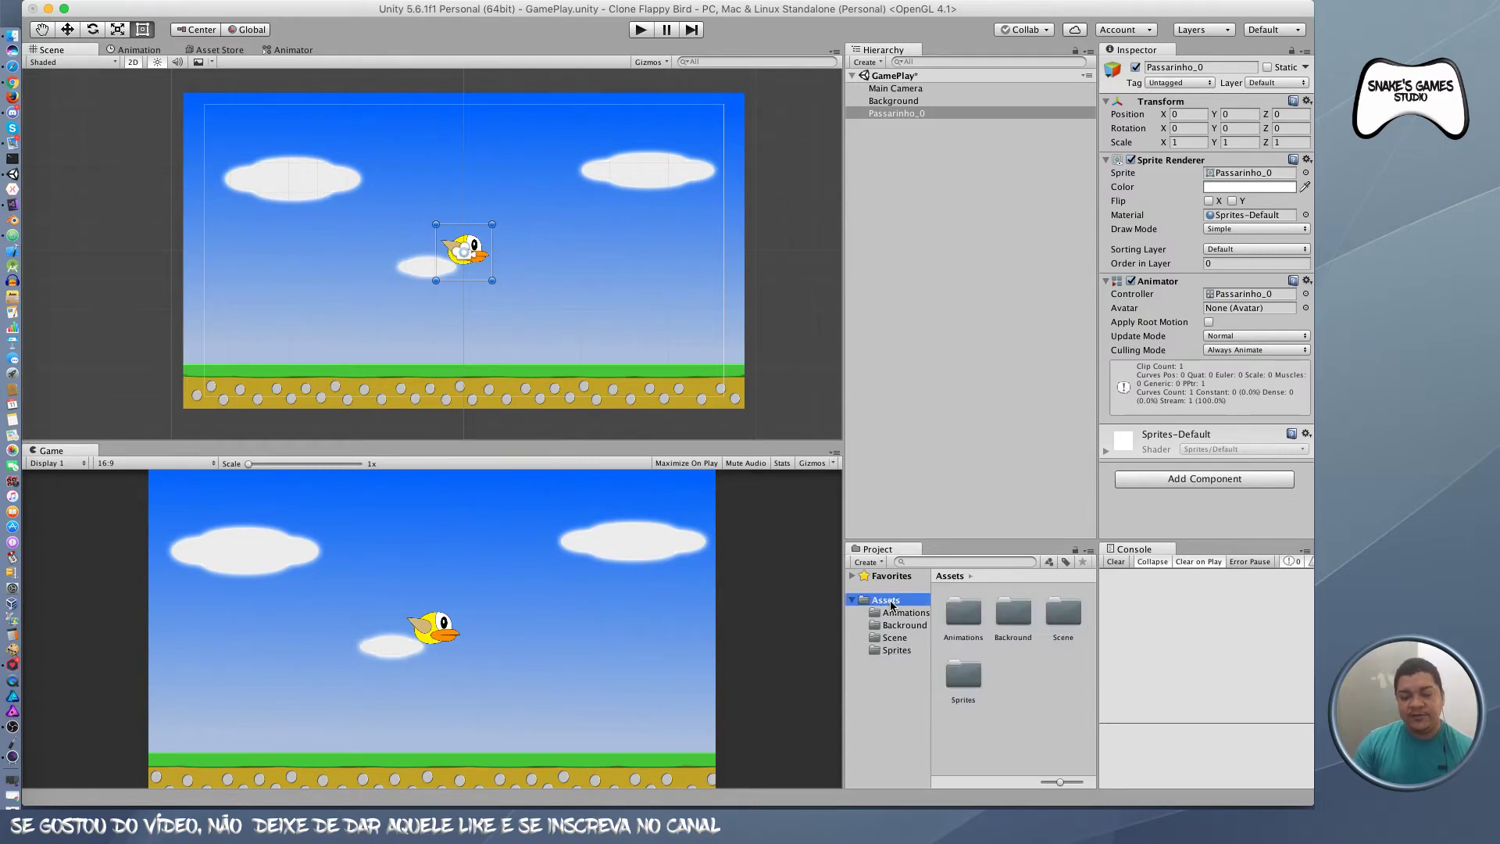
left_click_drag(1057, 779, 1030, 778)
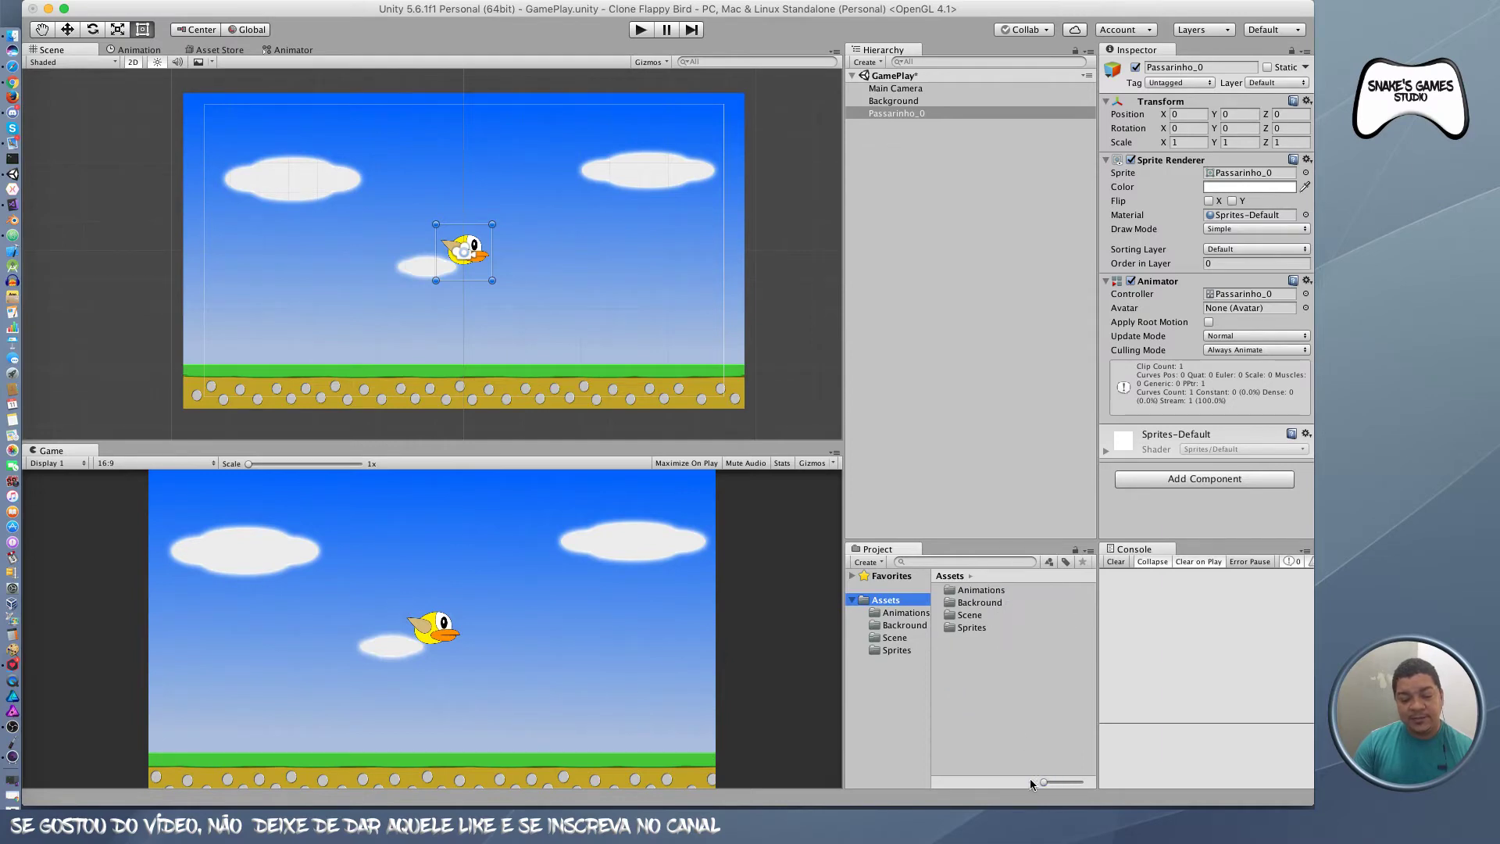
right_click(976, 690)
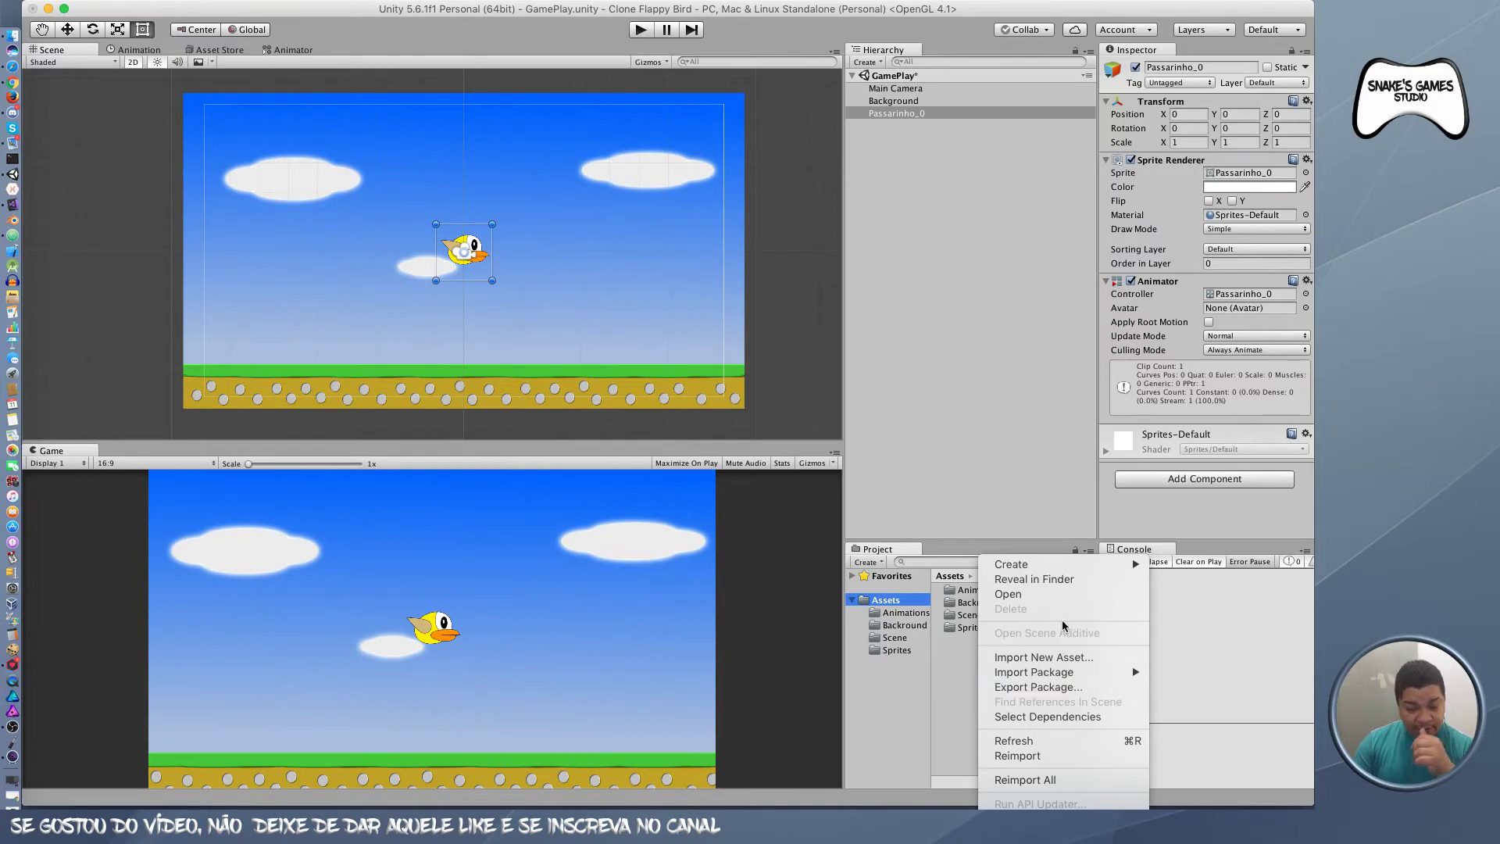
mouse_move(1068, 570)
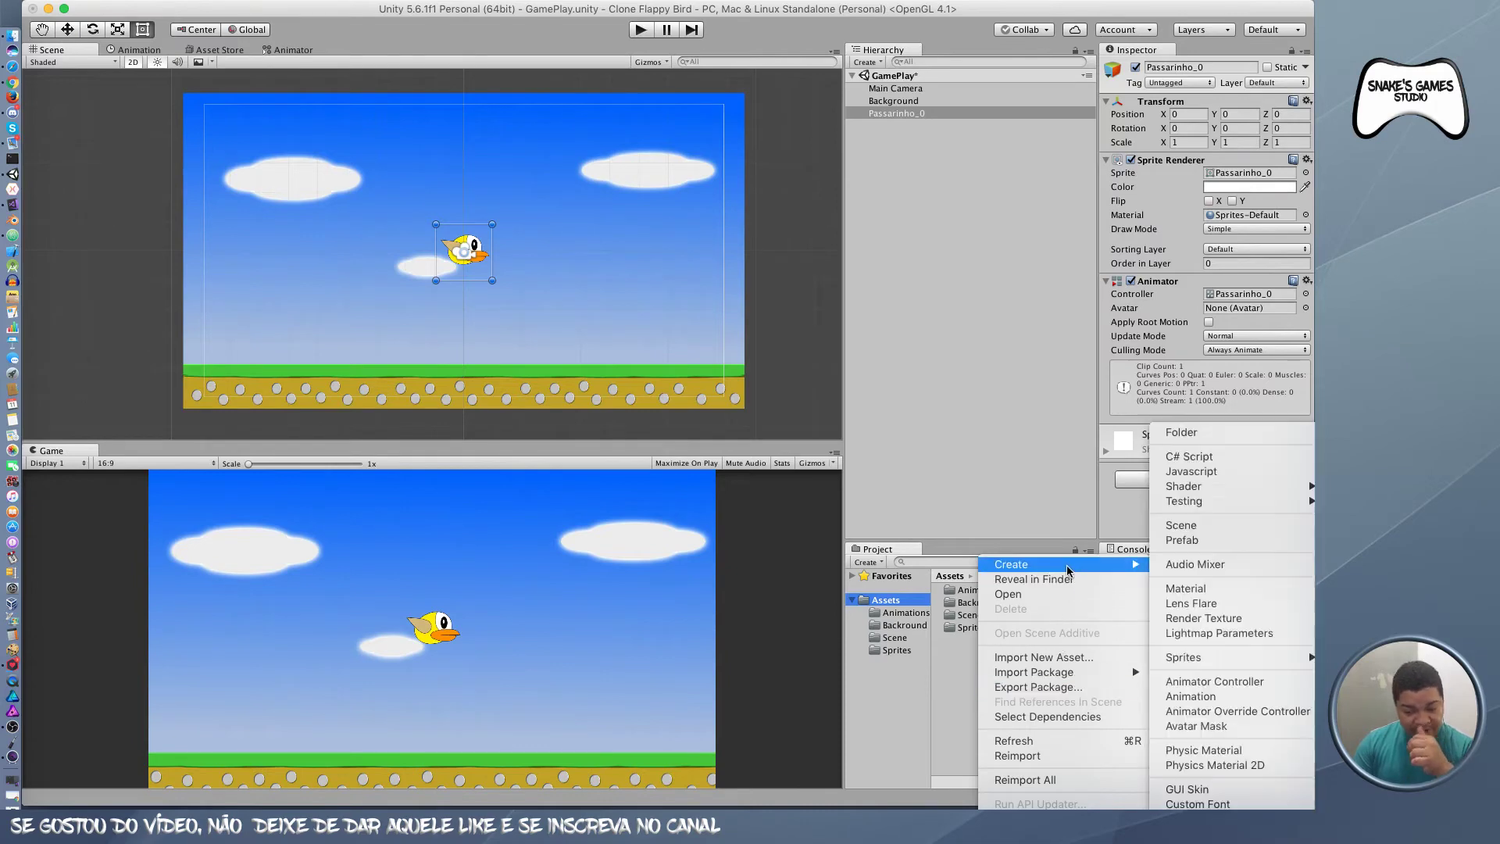
left_click(1197, 434)
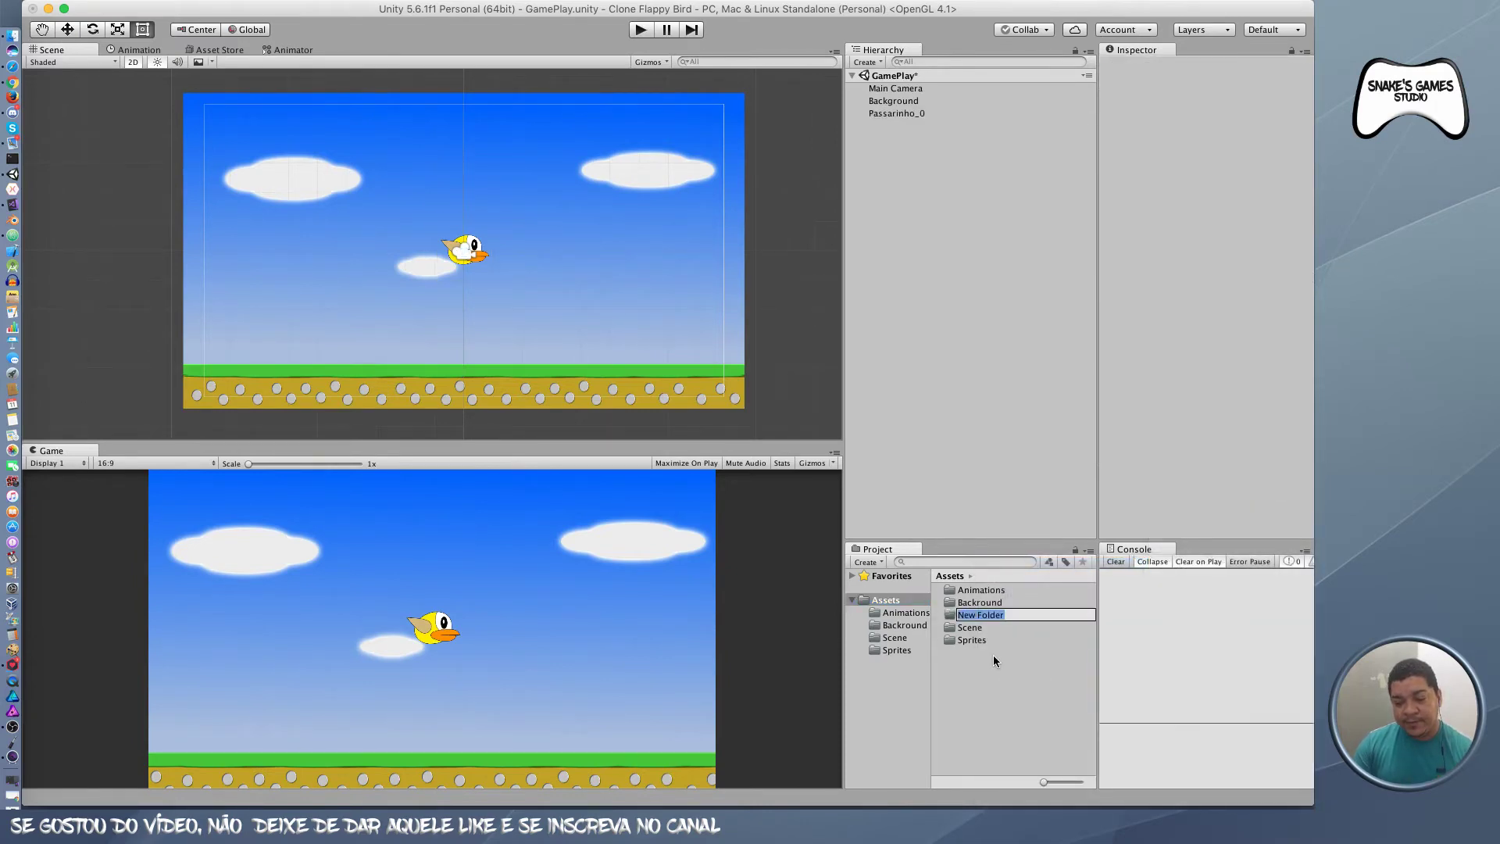
type("te")
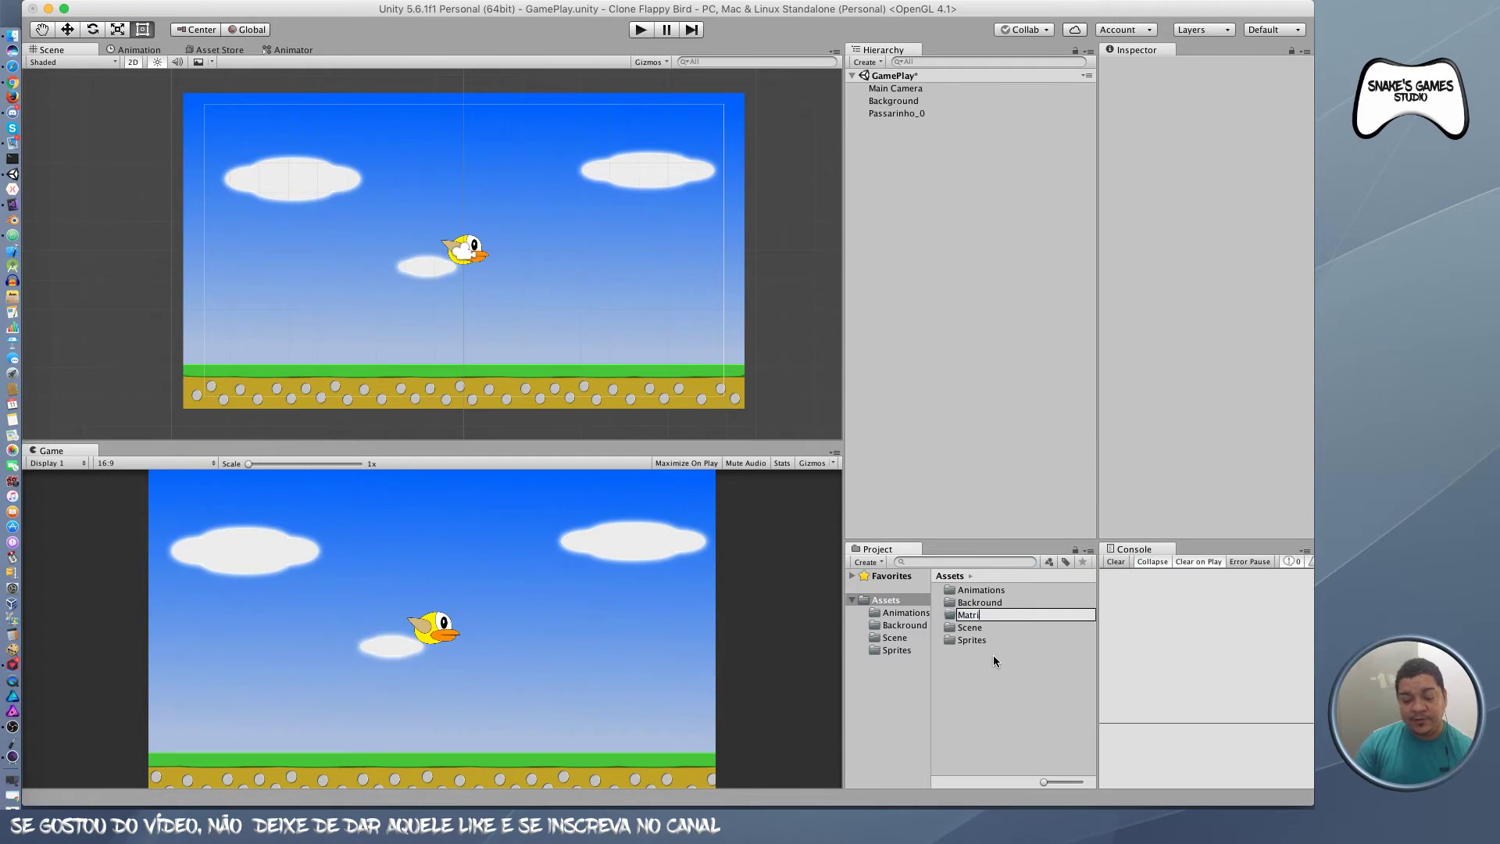
type("rial")
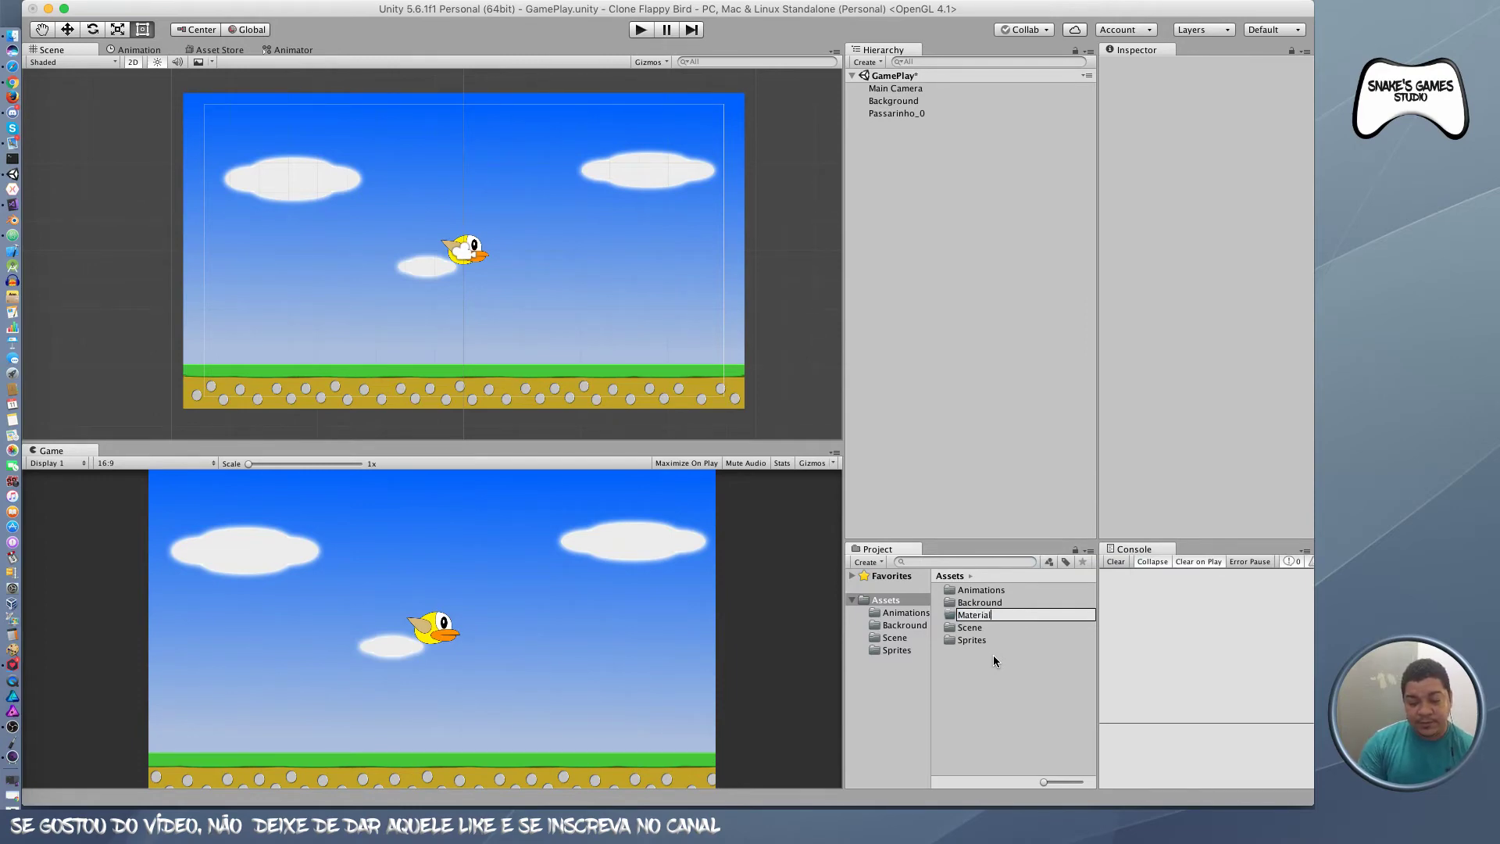
key("Return")
Step: Create a new Standard material inside the Material folder, to be named Background
double_click(965, 614)
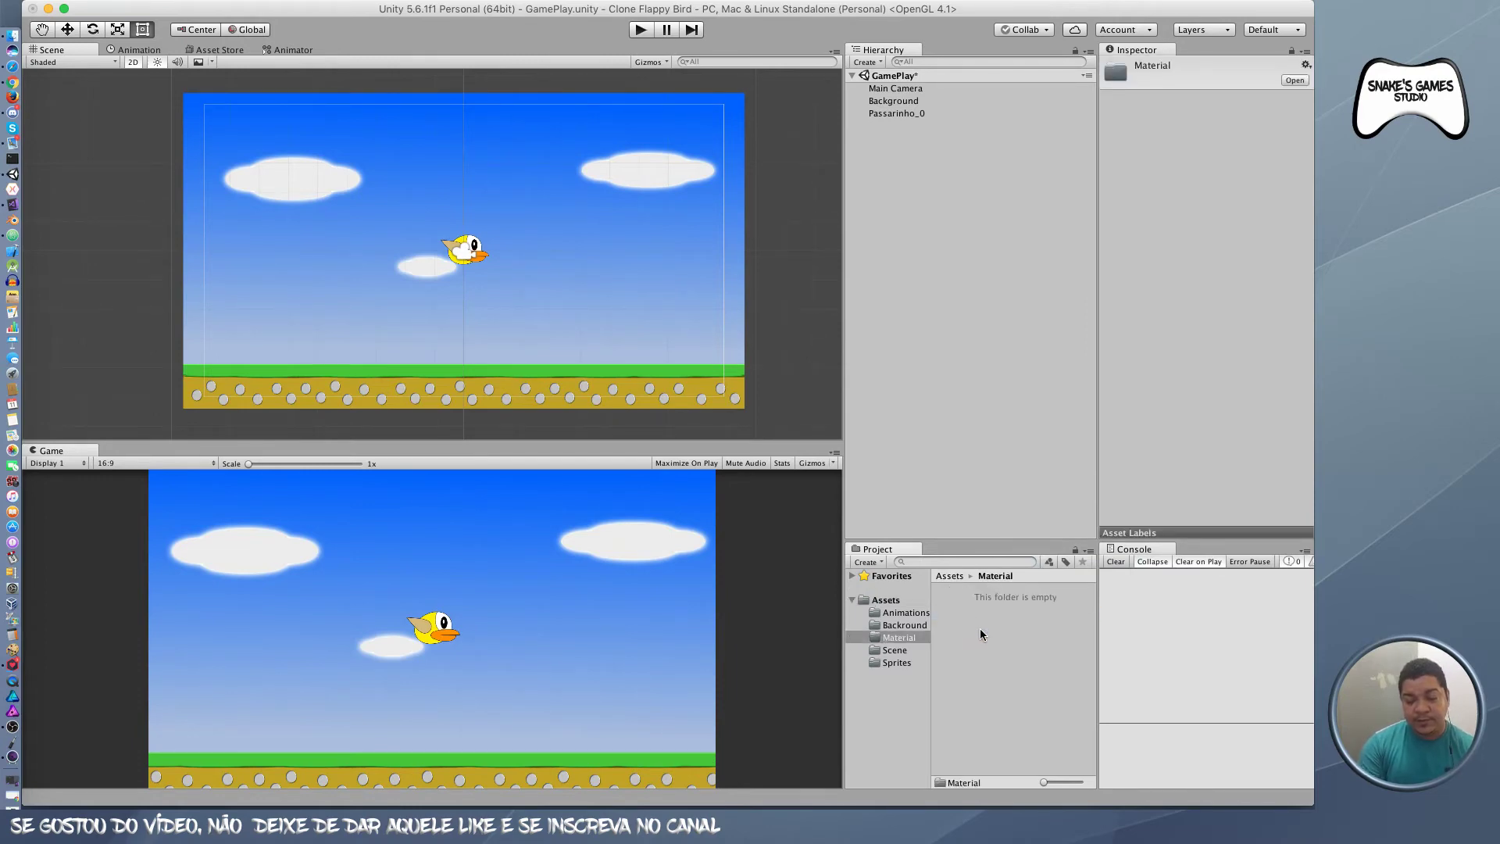
right_click(979, 628)
mouse_move(1089, 571)
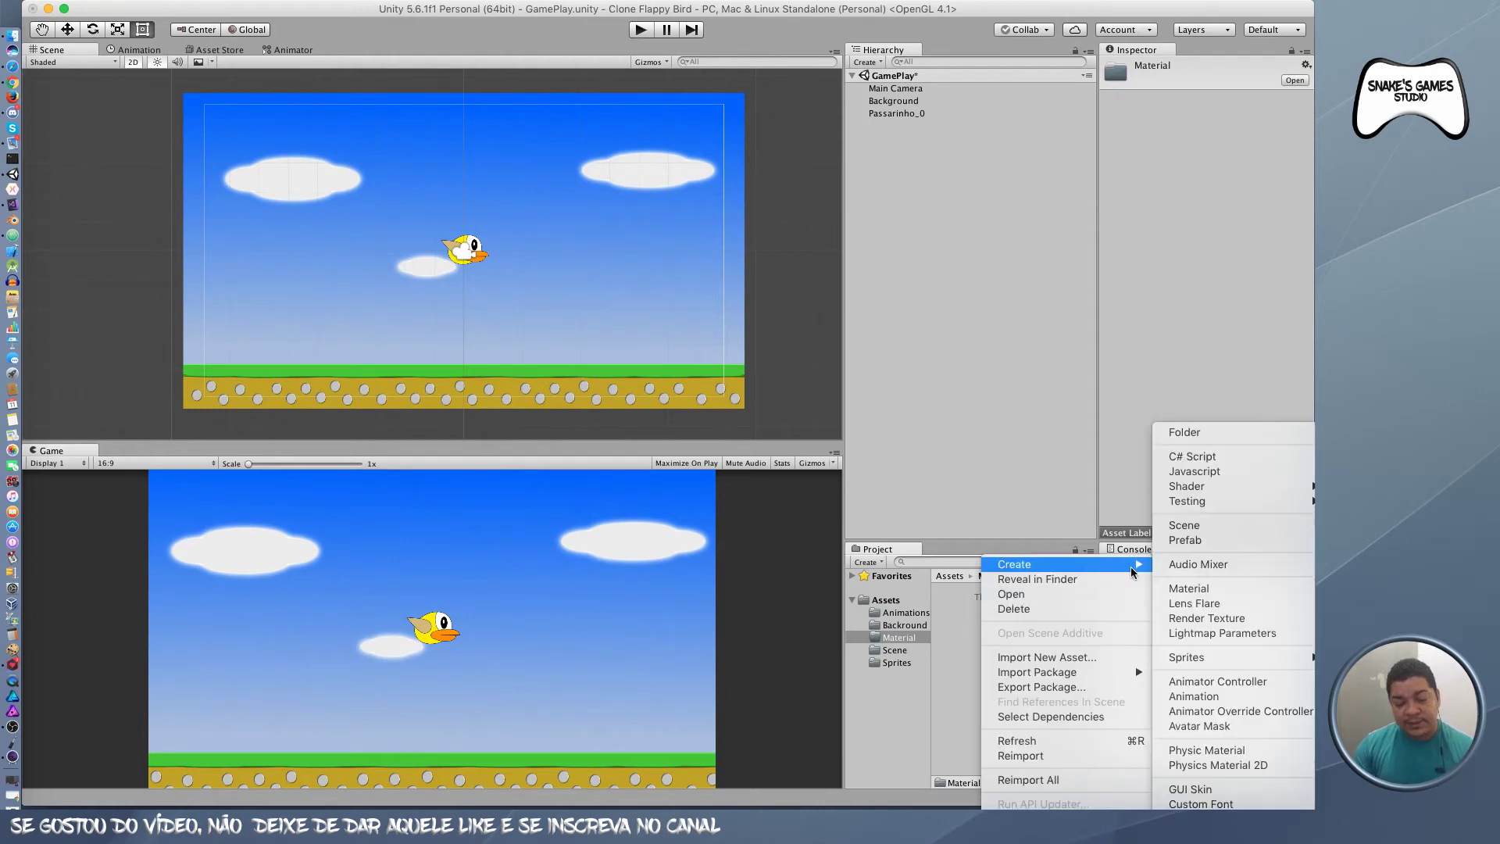
left_click(1201, 593)
type("Background")
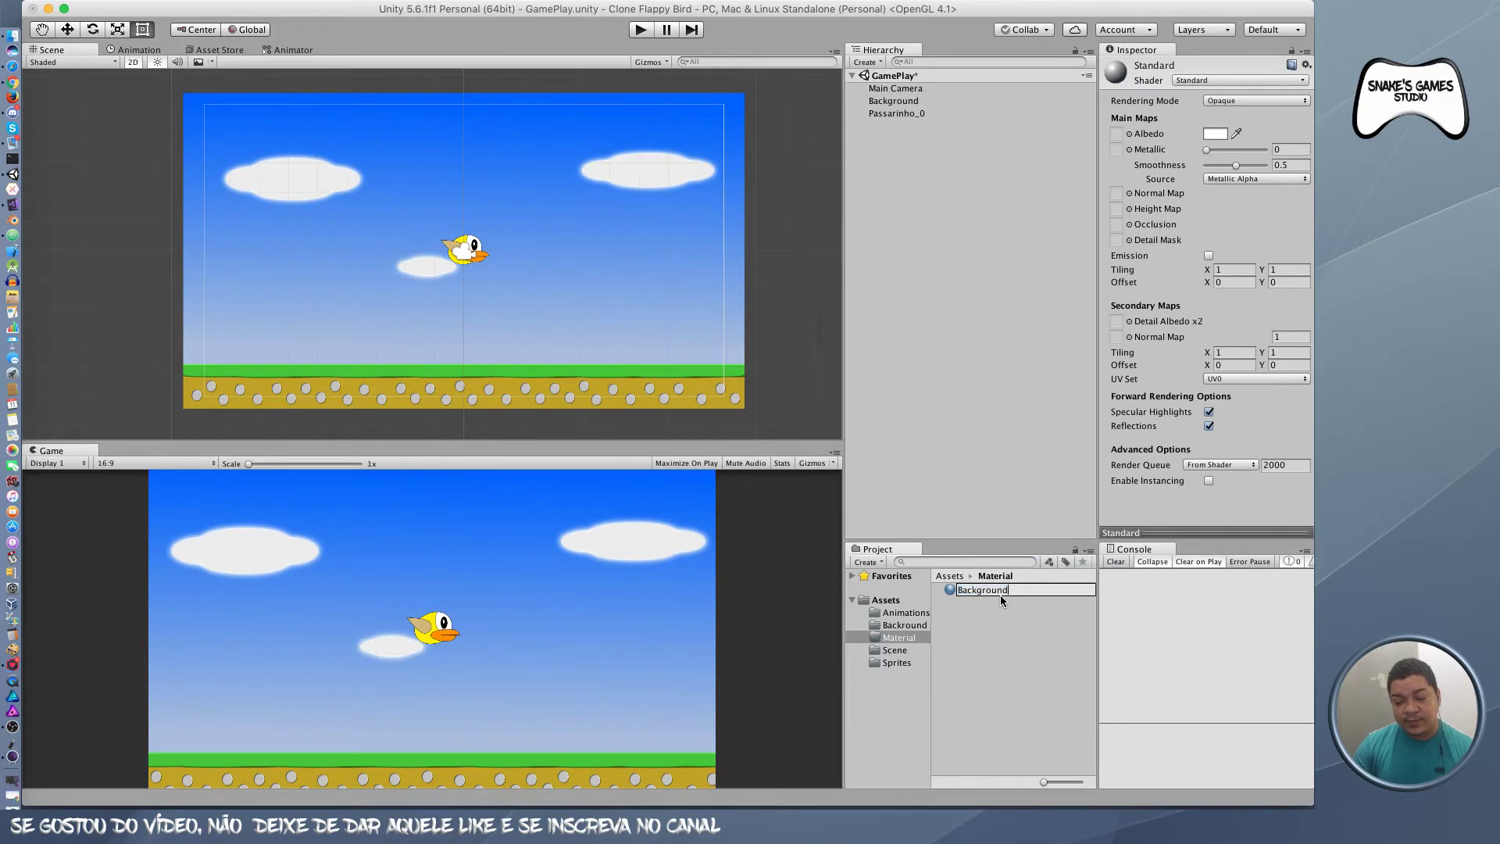
Step: Confirm the material name Background and delete the Background sprite object from the scene
key("Return")
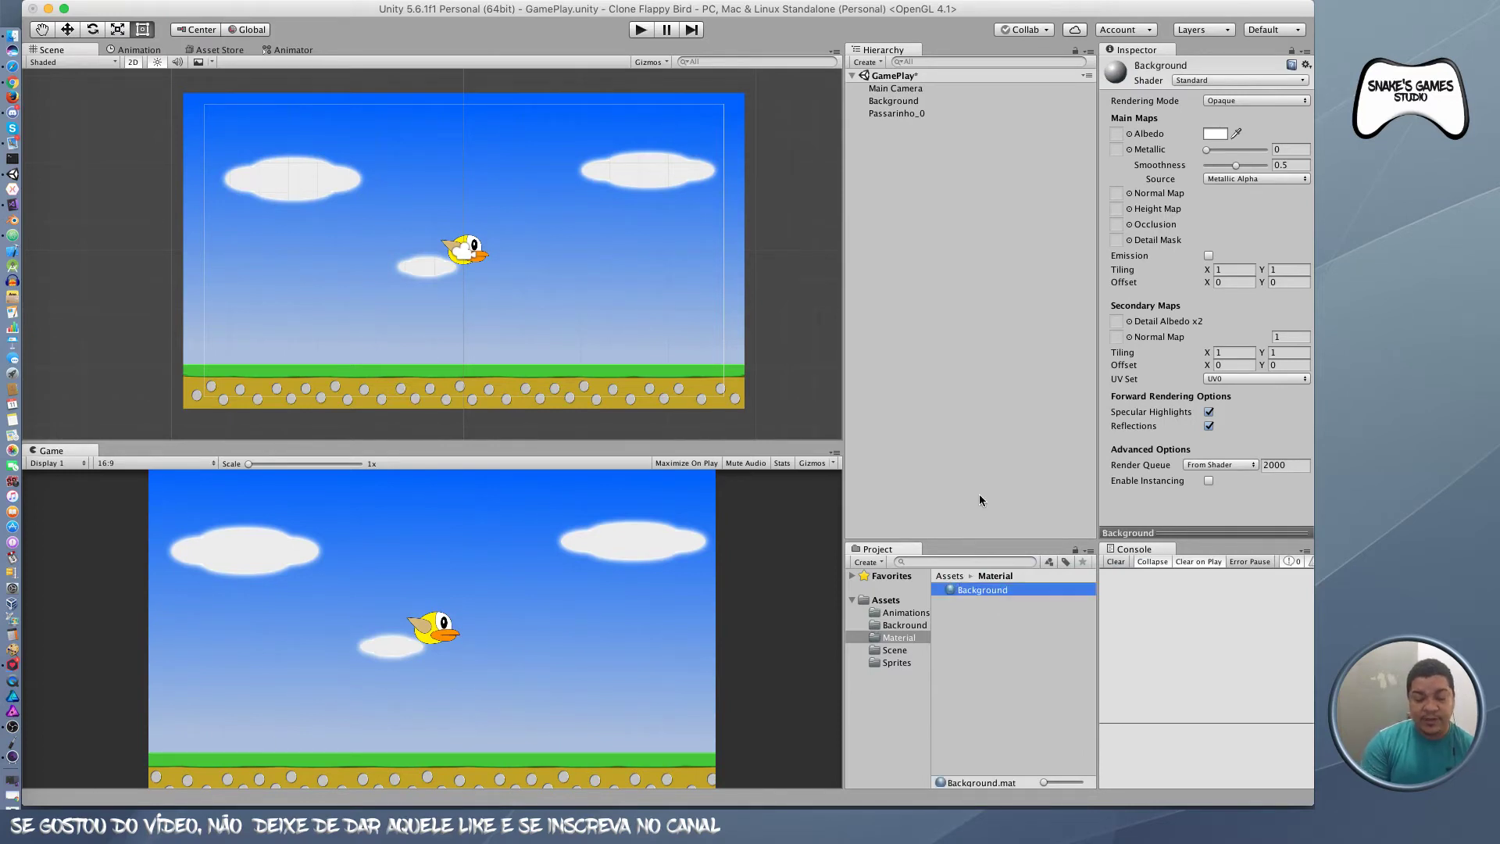
left_click(917, 101)
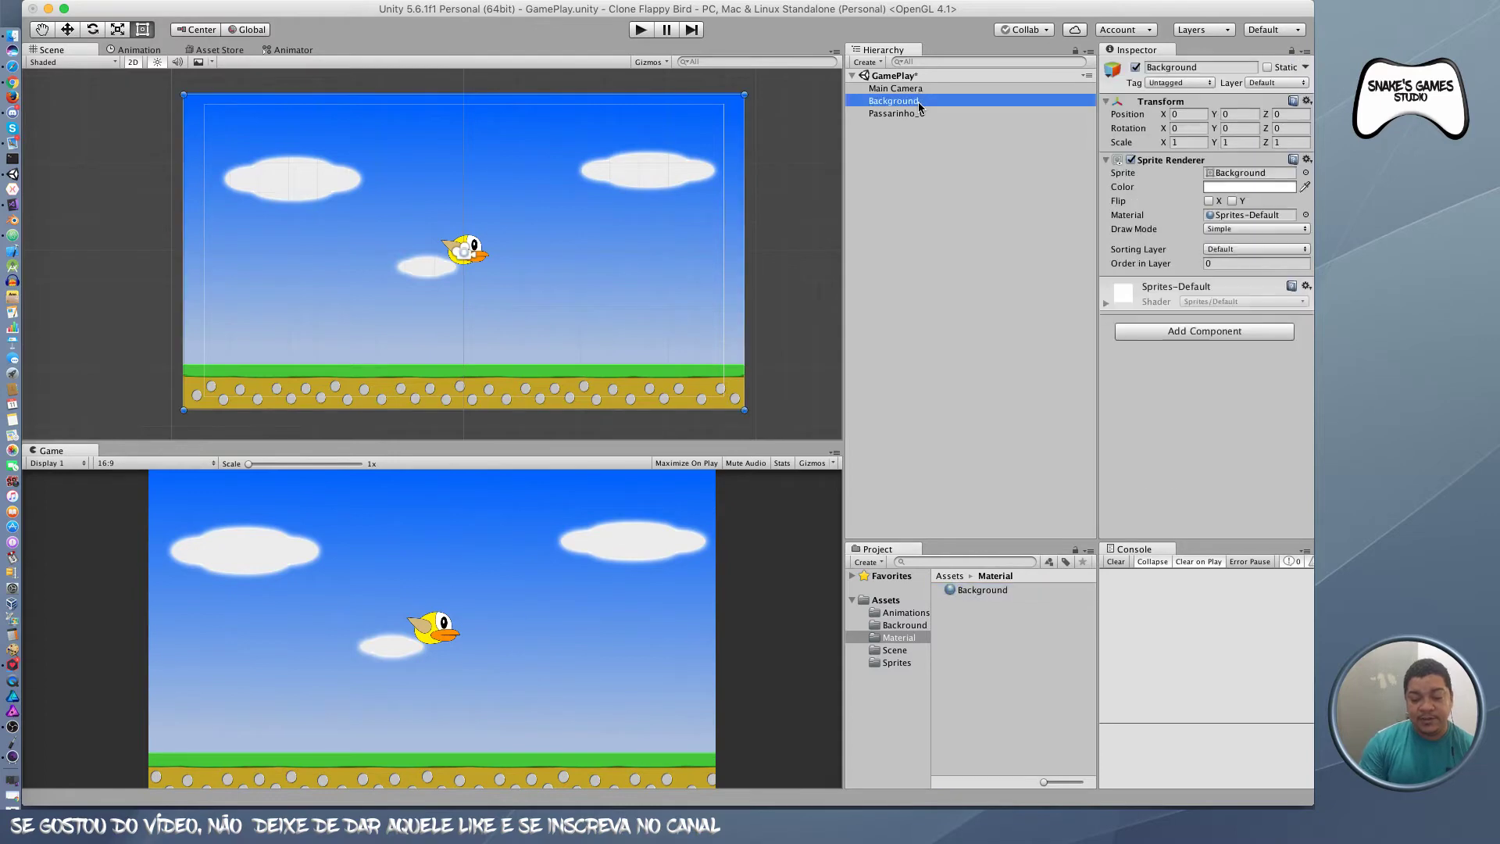
key("super+BackSpace")
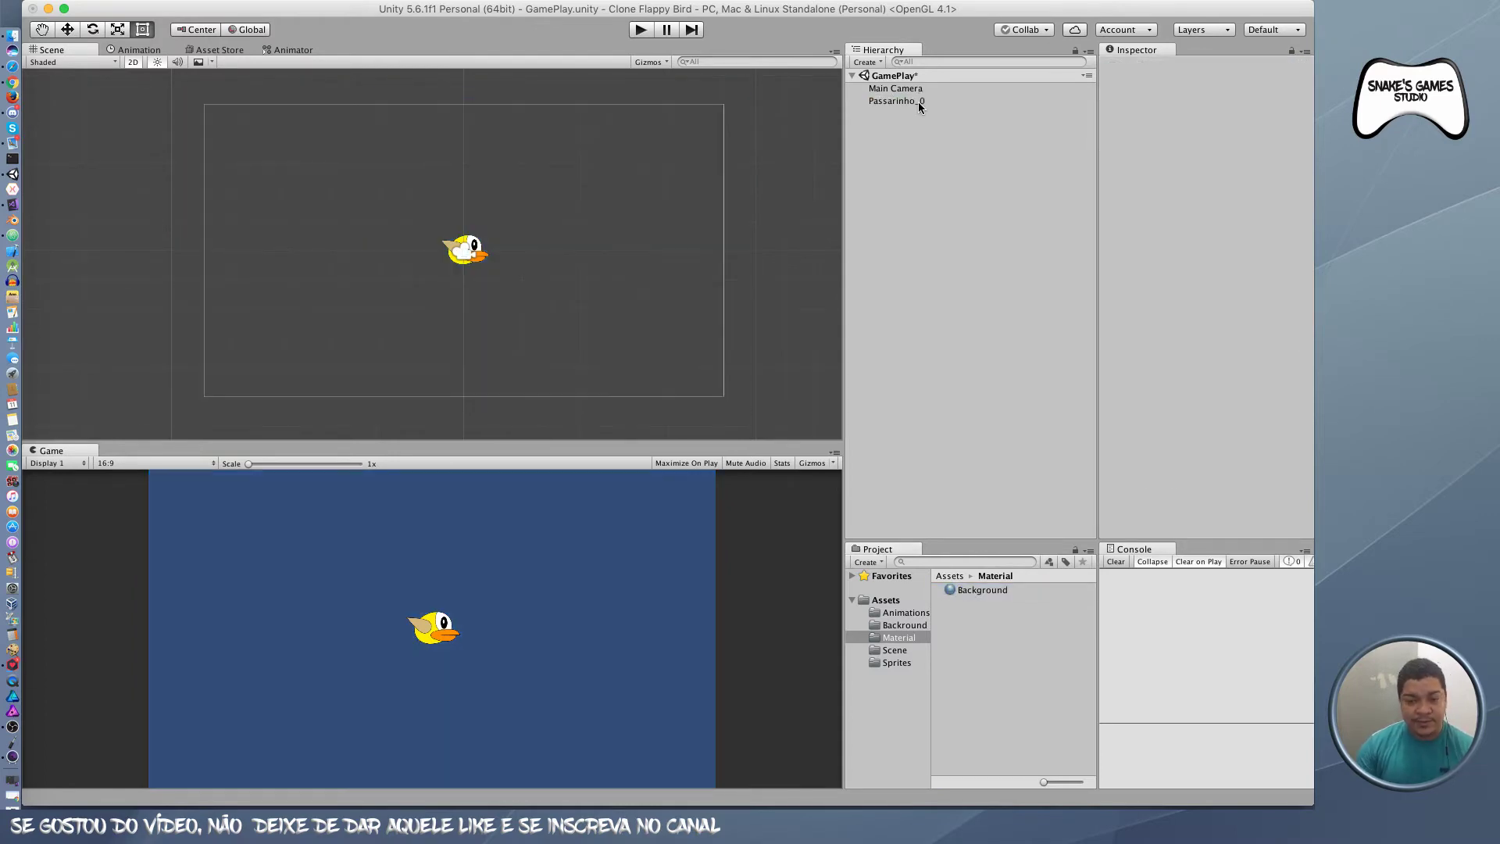
Step: Rename the bird object Passarinho_0 to Passarinho and deselect it
left_click(918, 102)
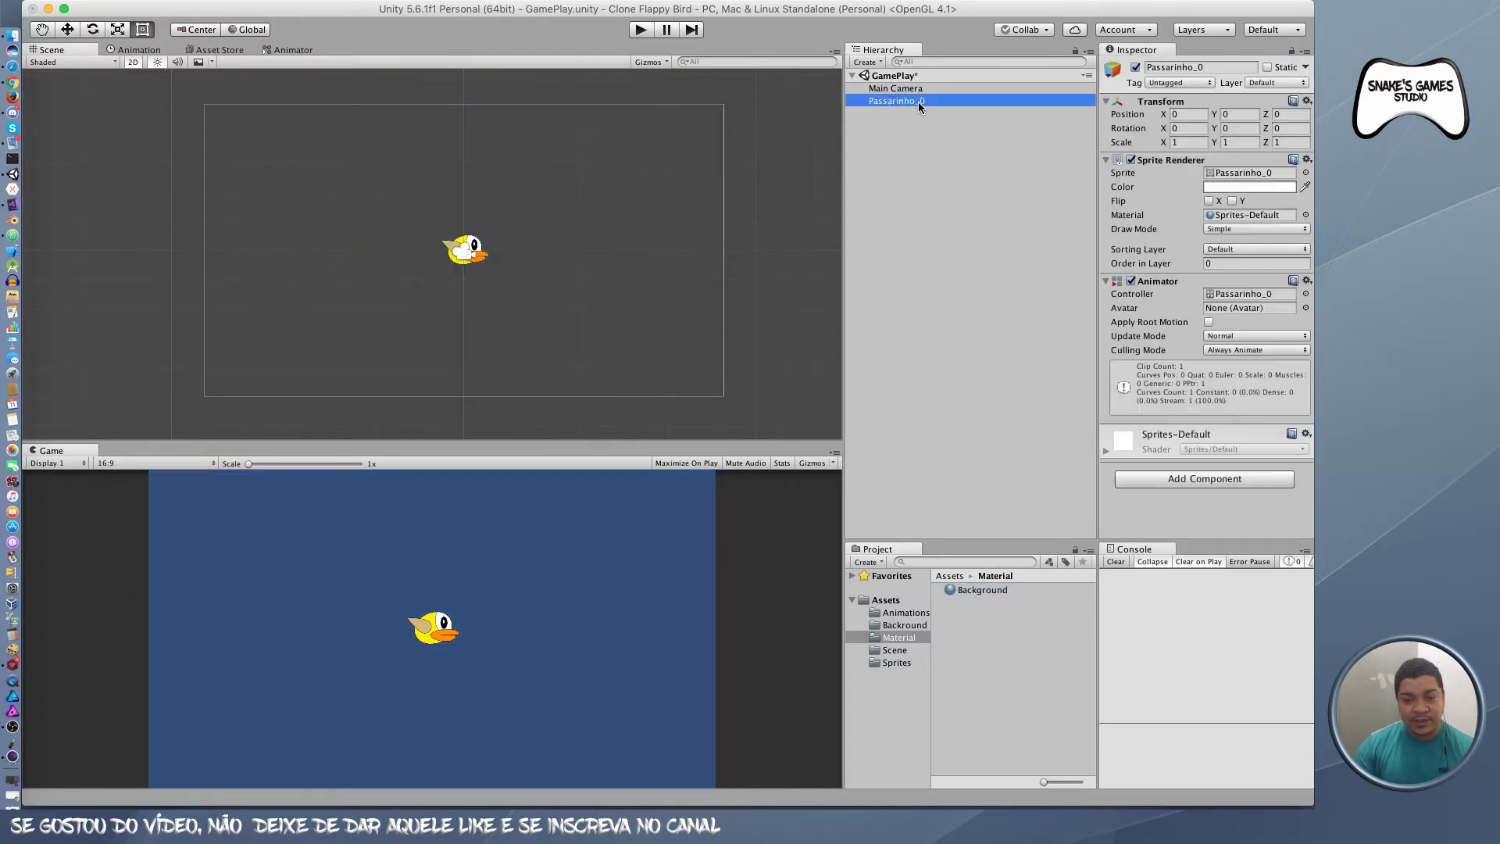
left_click(1215, 67)
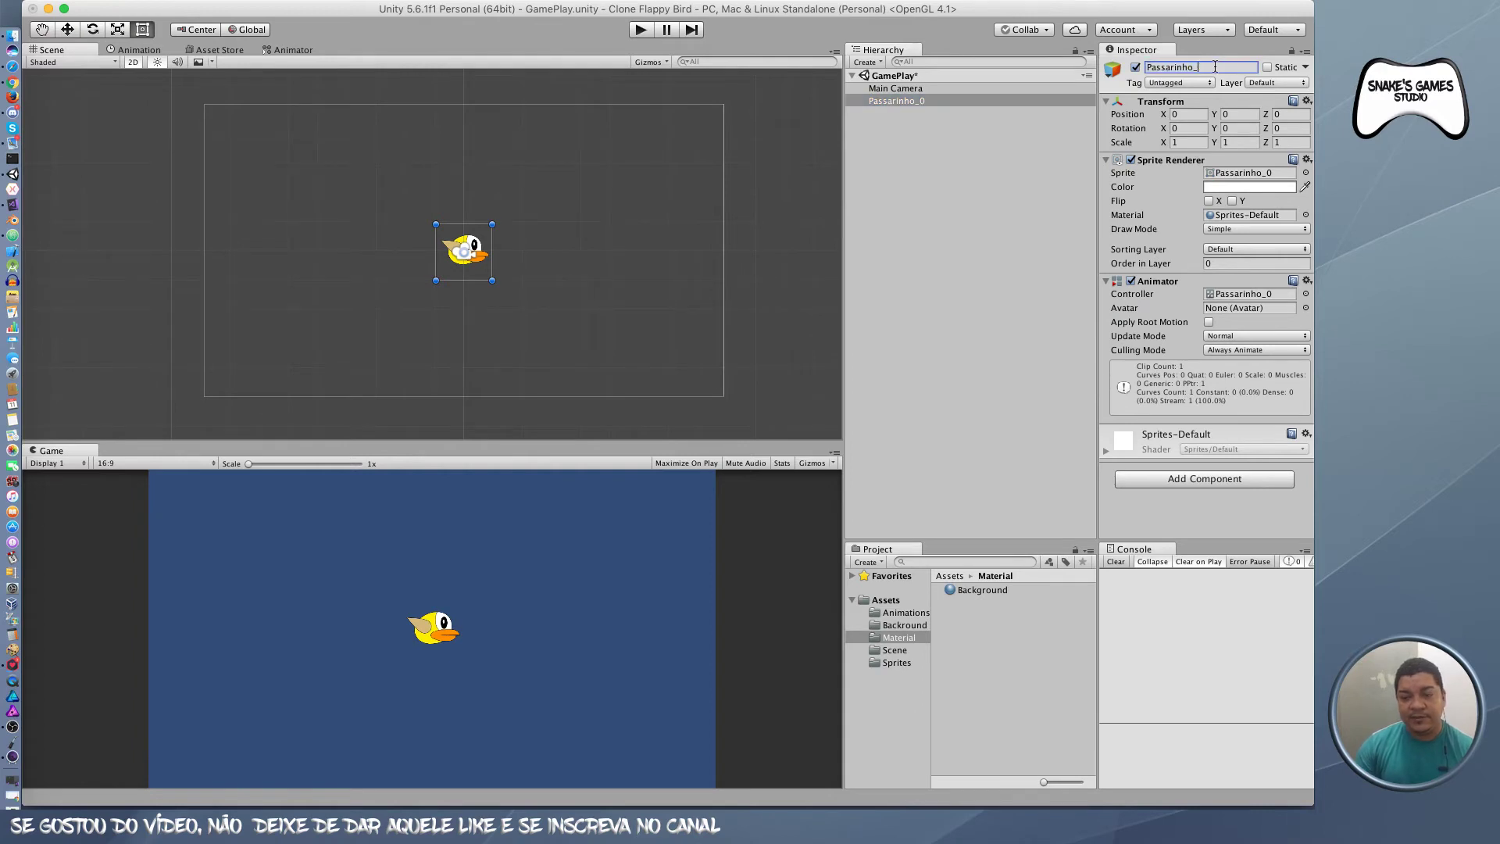
left_click(934, 167)
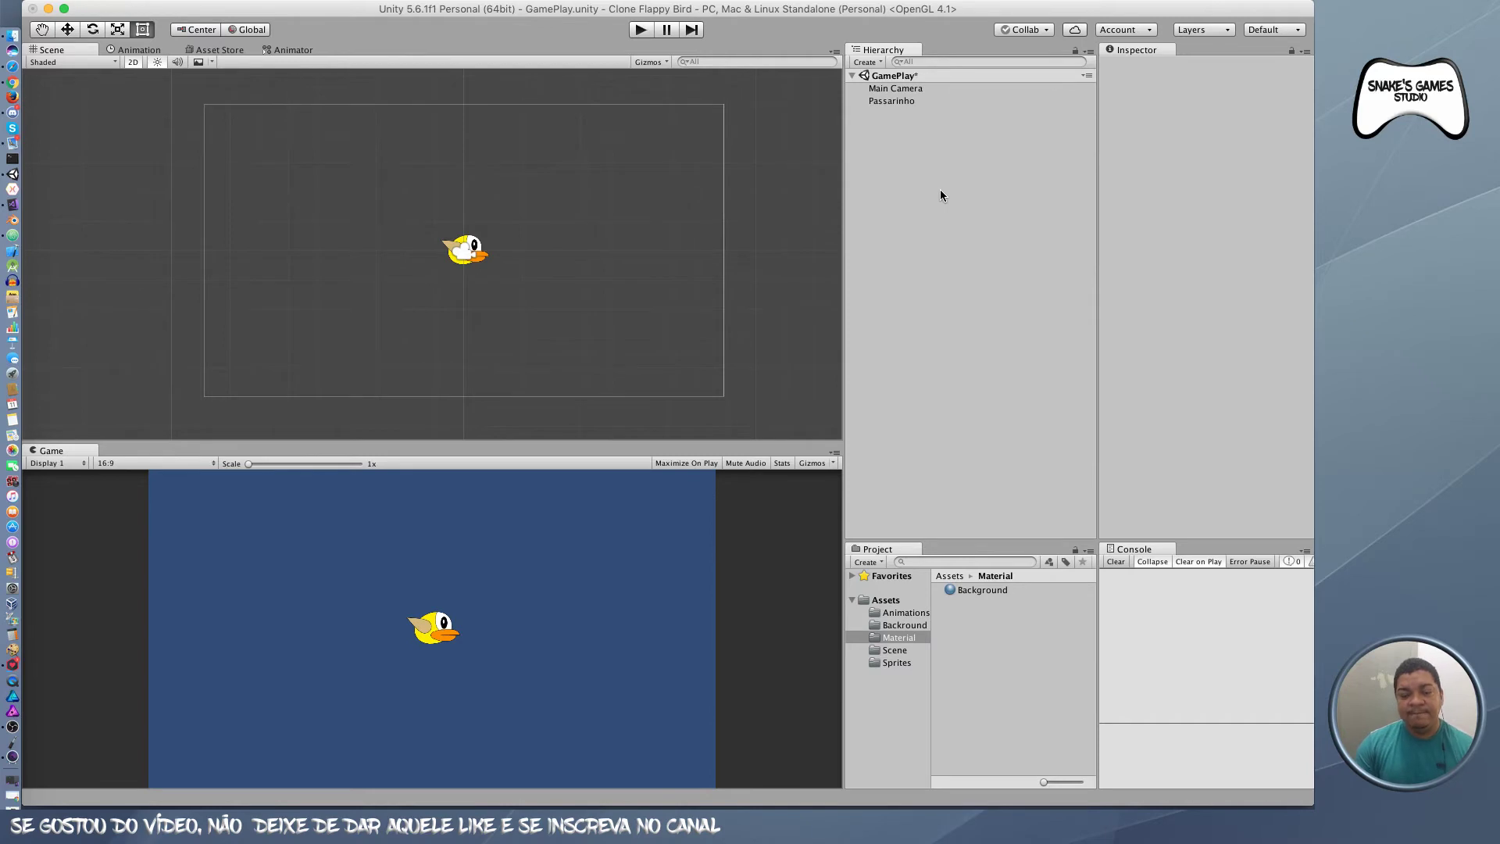
Step: Create an empty GameObject in the Hierarchy and name it Backbround
right_click(939, 189)
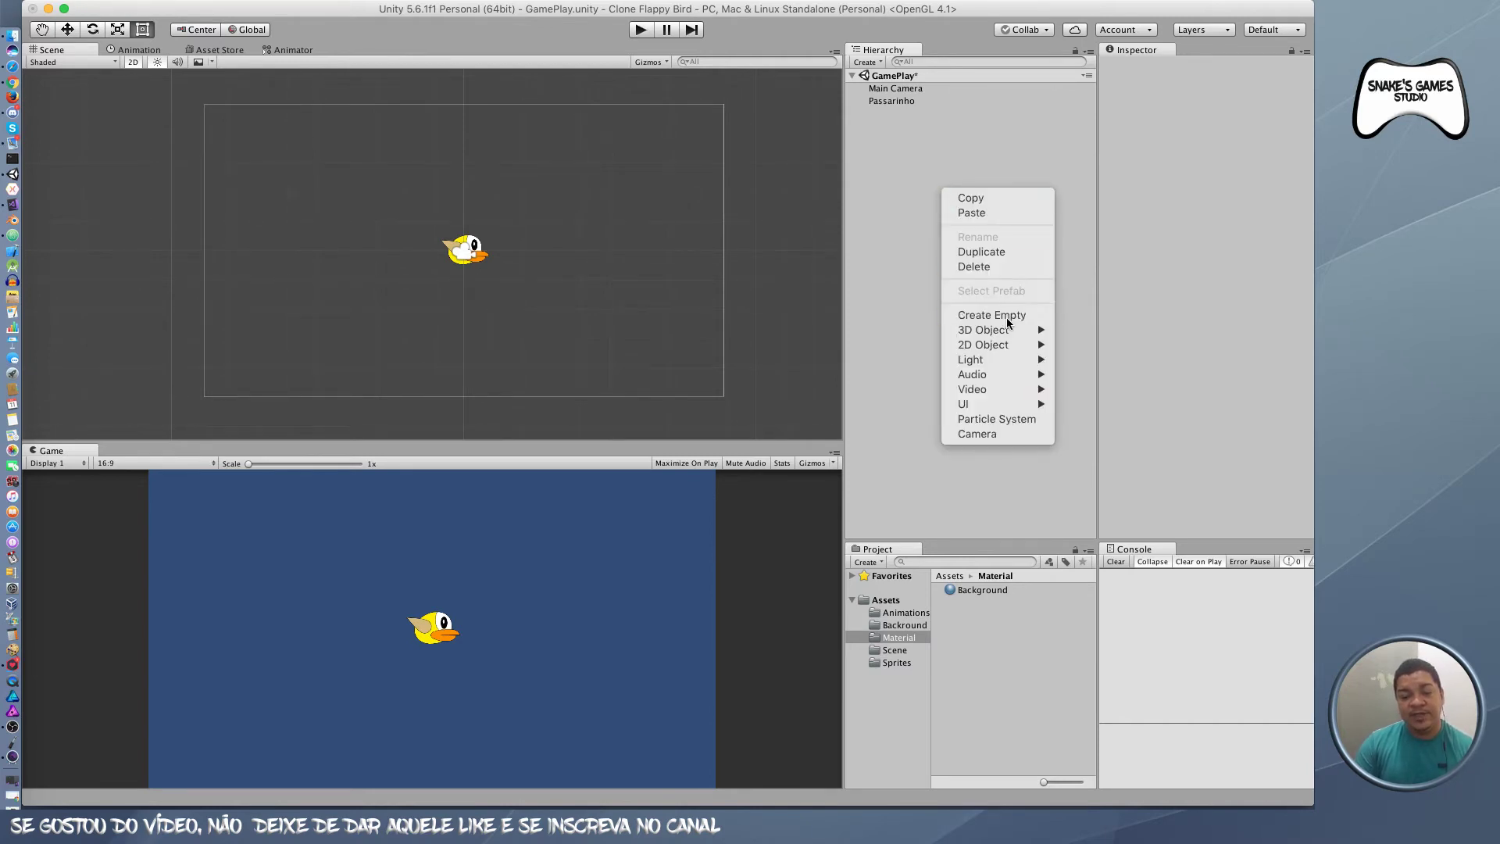
left_click(1007, 319)
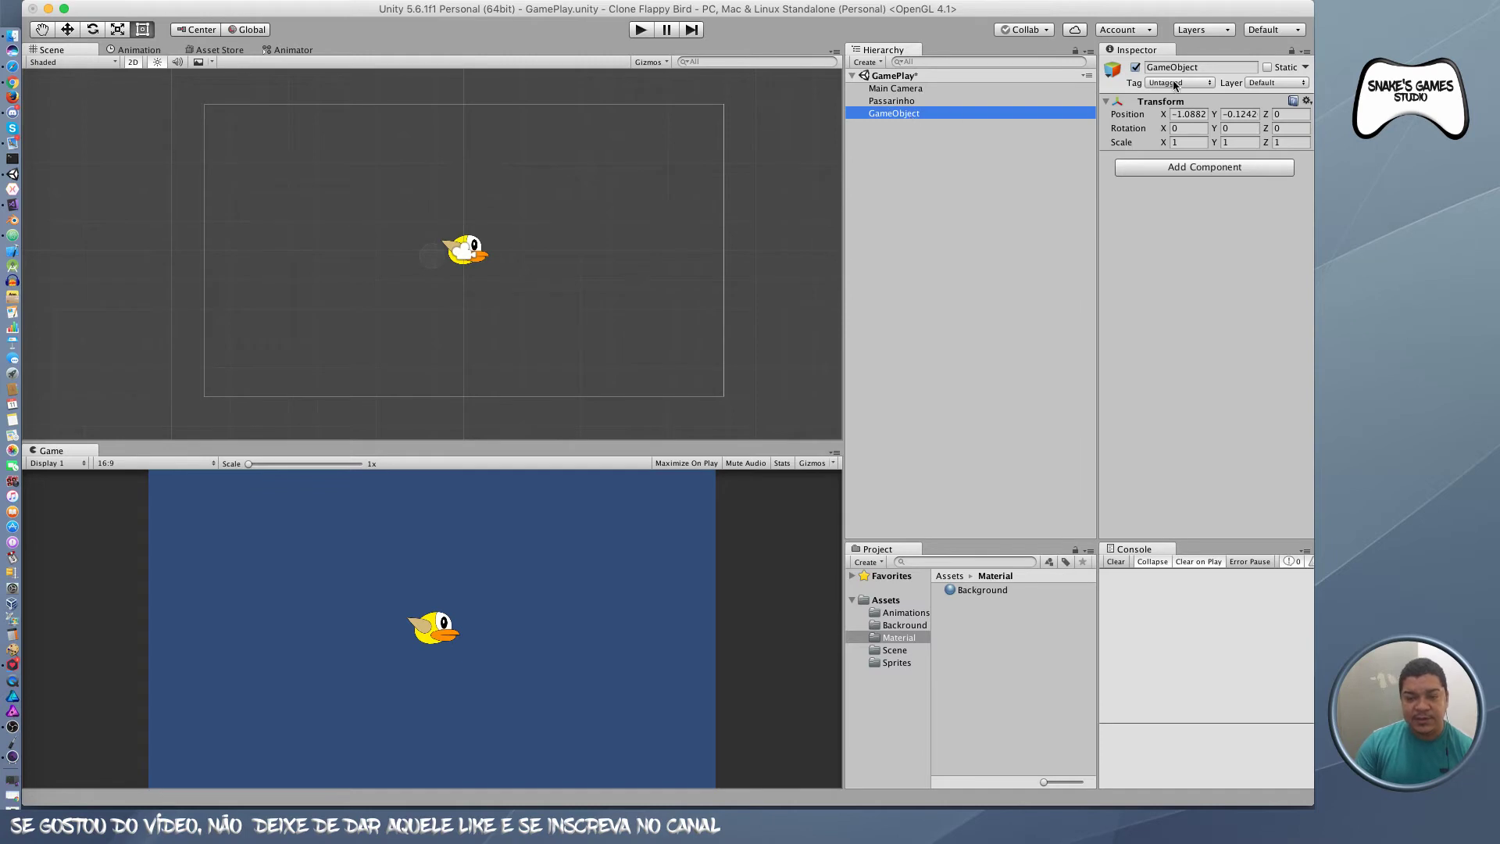
left_click(1215, 67)
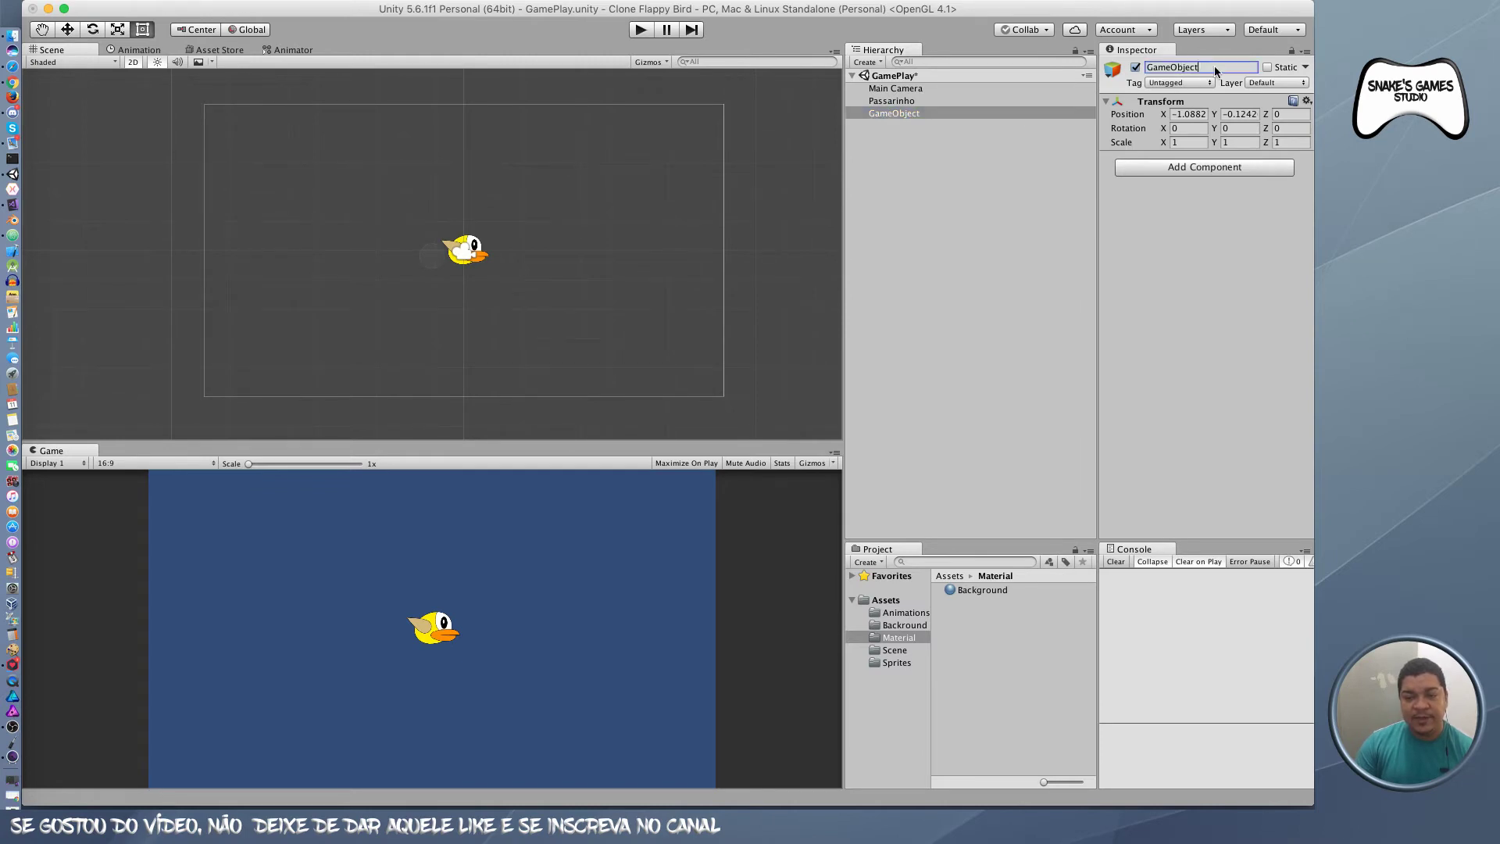
left_click(924, 115)
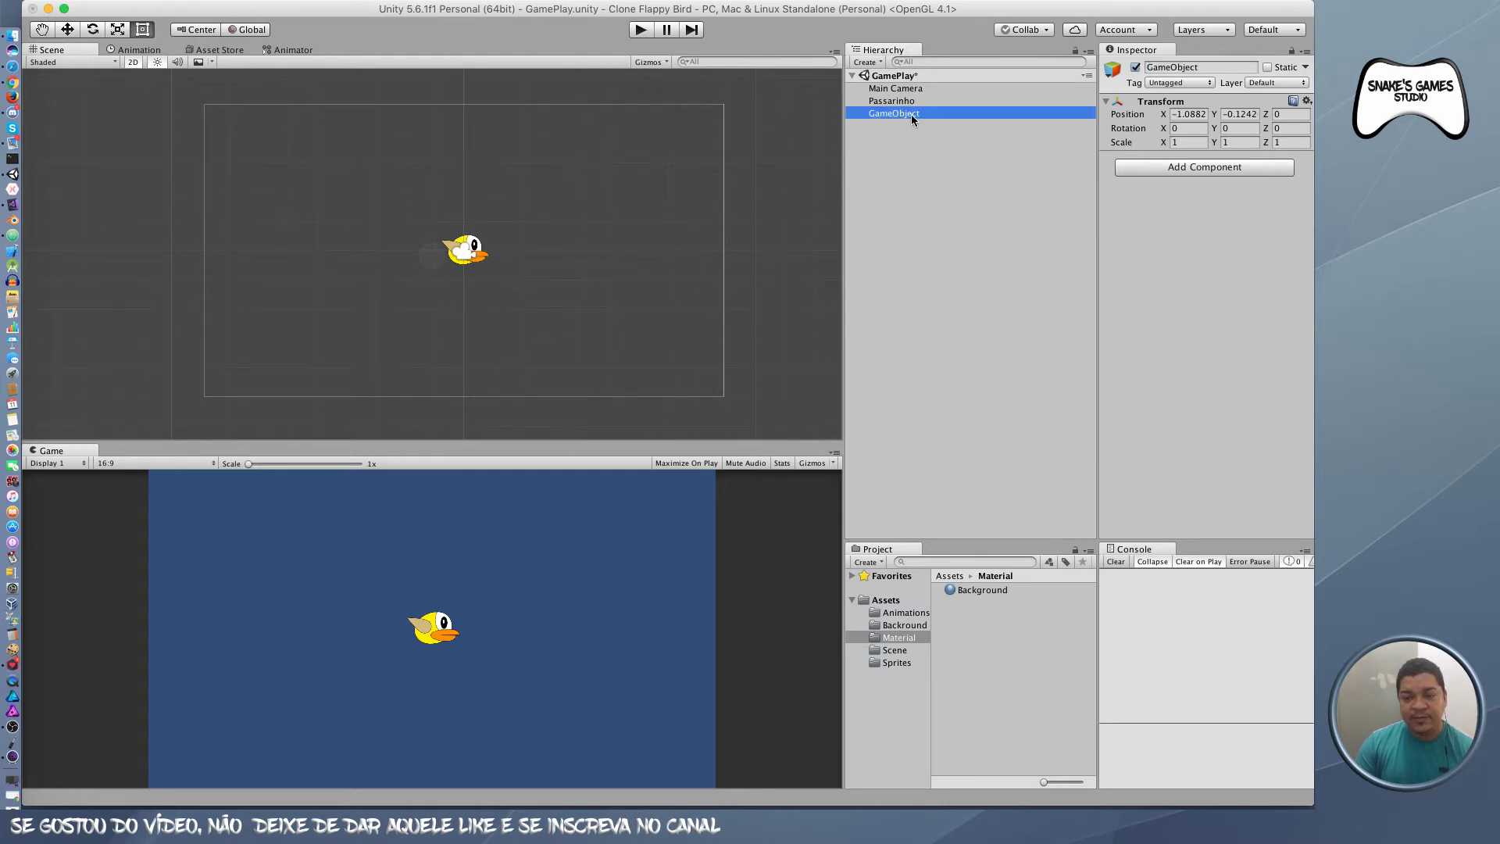
left_click(912, 117)
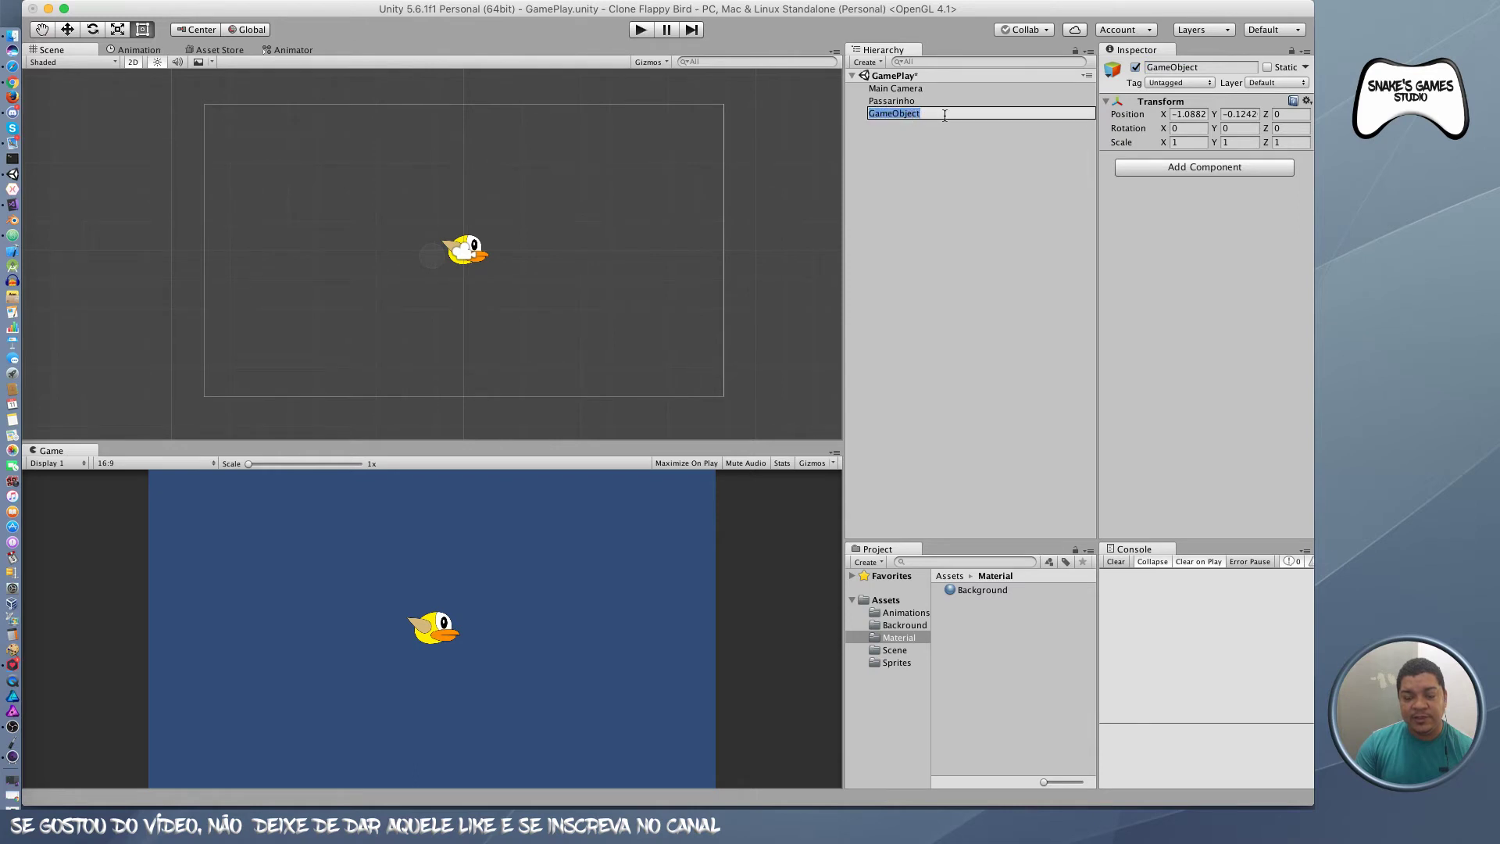
type("Backbround")
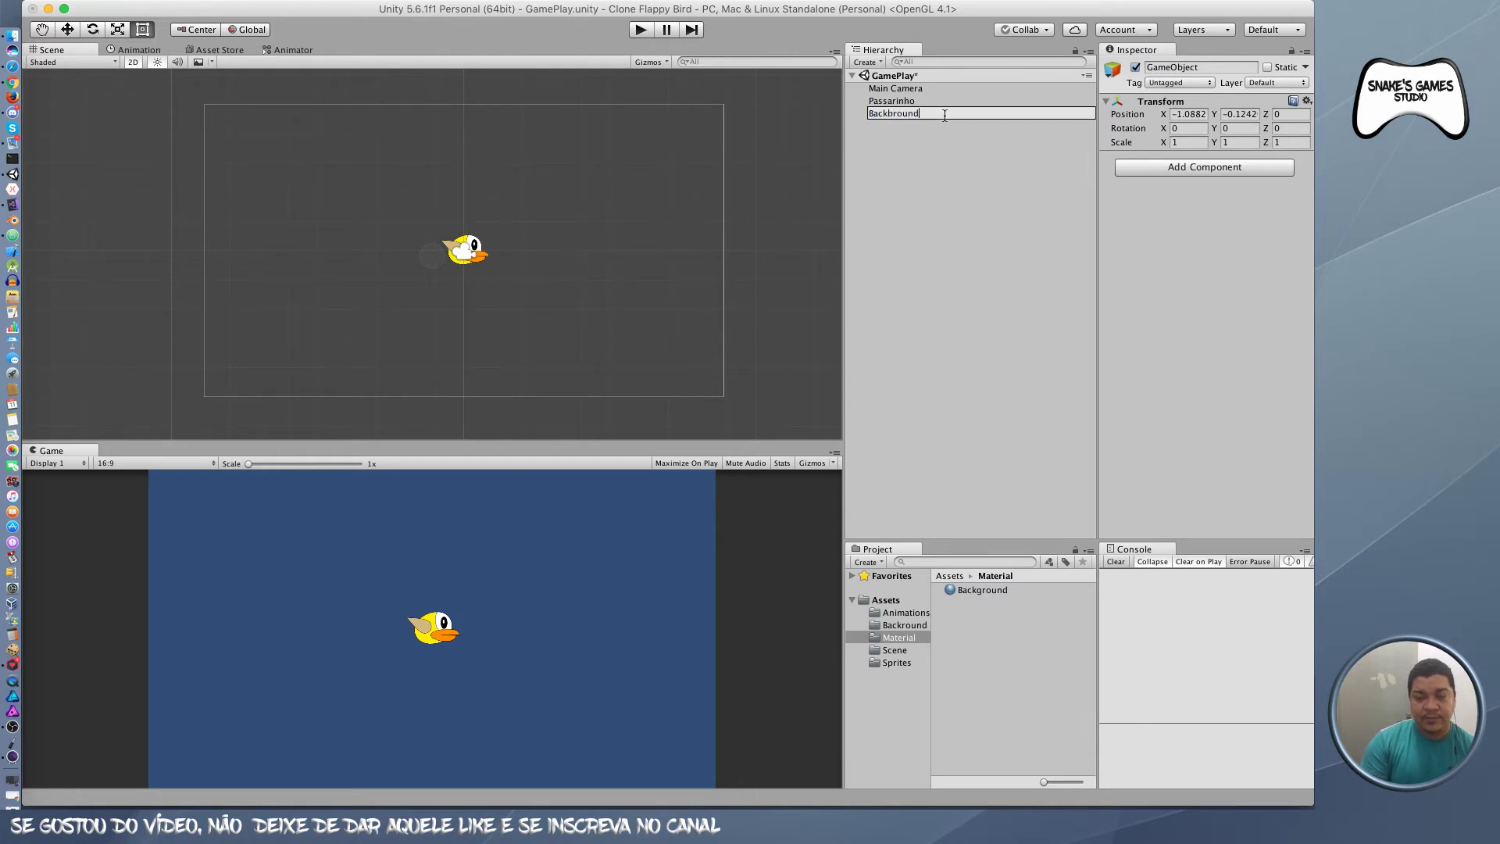
key("Return")
Step: Set Backbround's Transform position X and Y to 0
left_click(1235, 67)
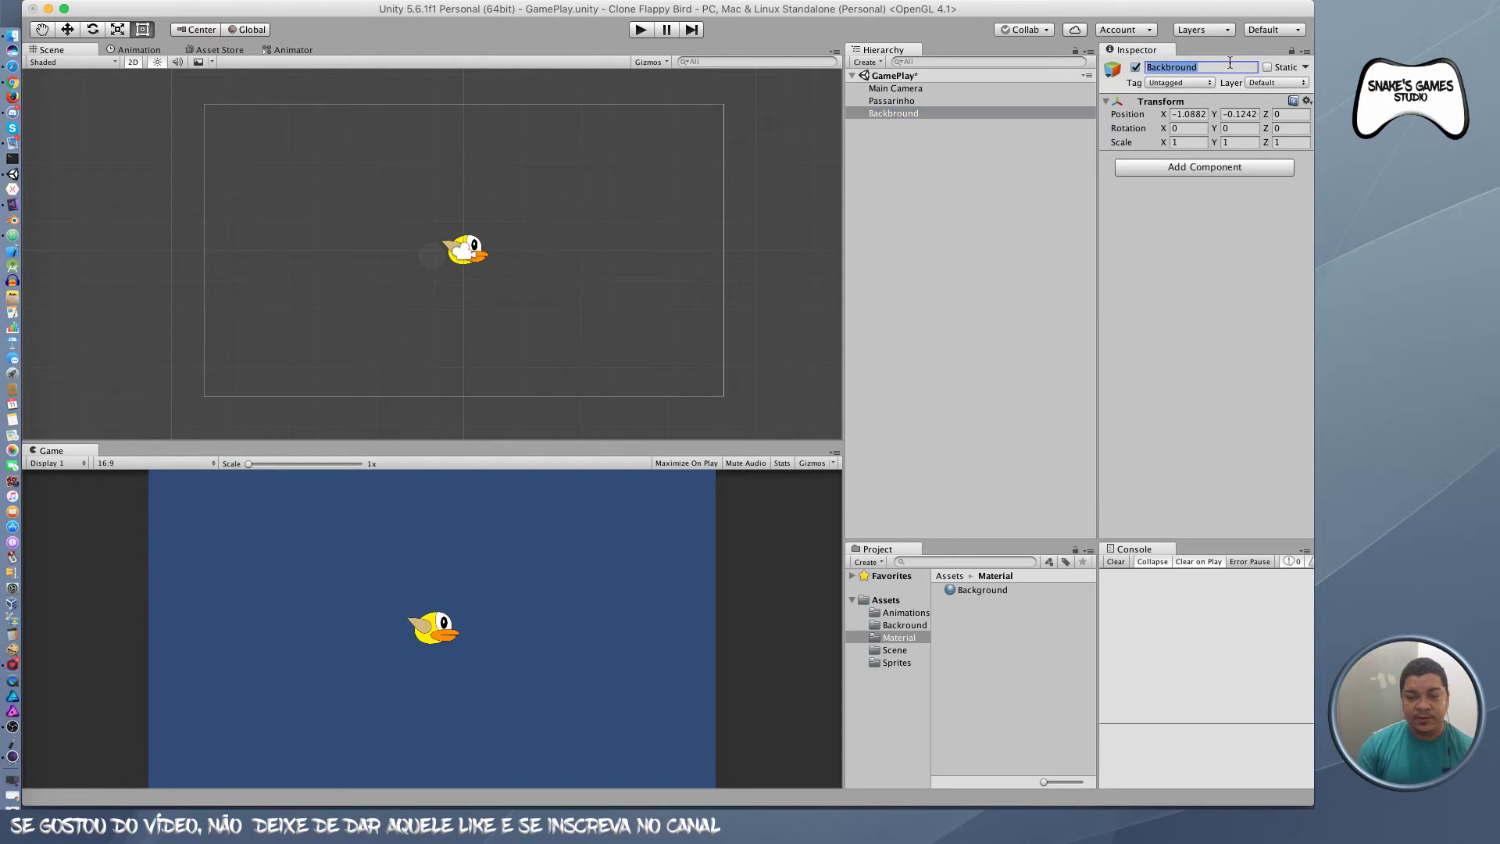
left_click(1181, 114)
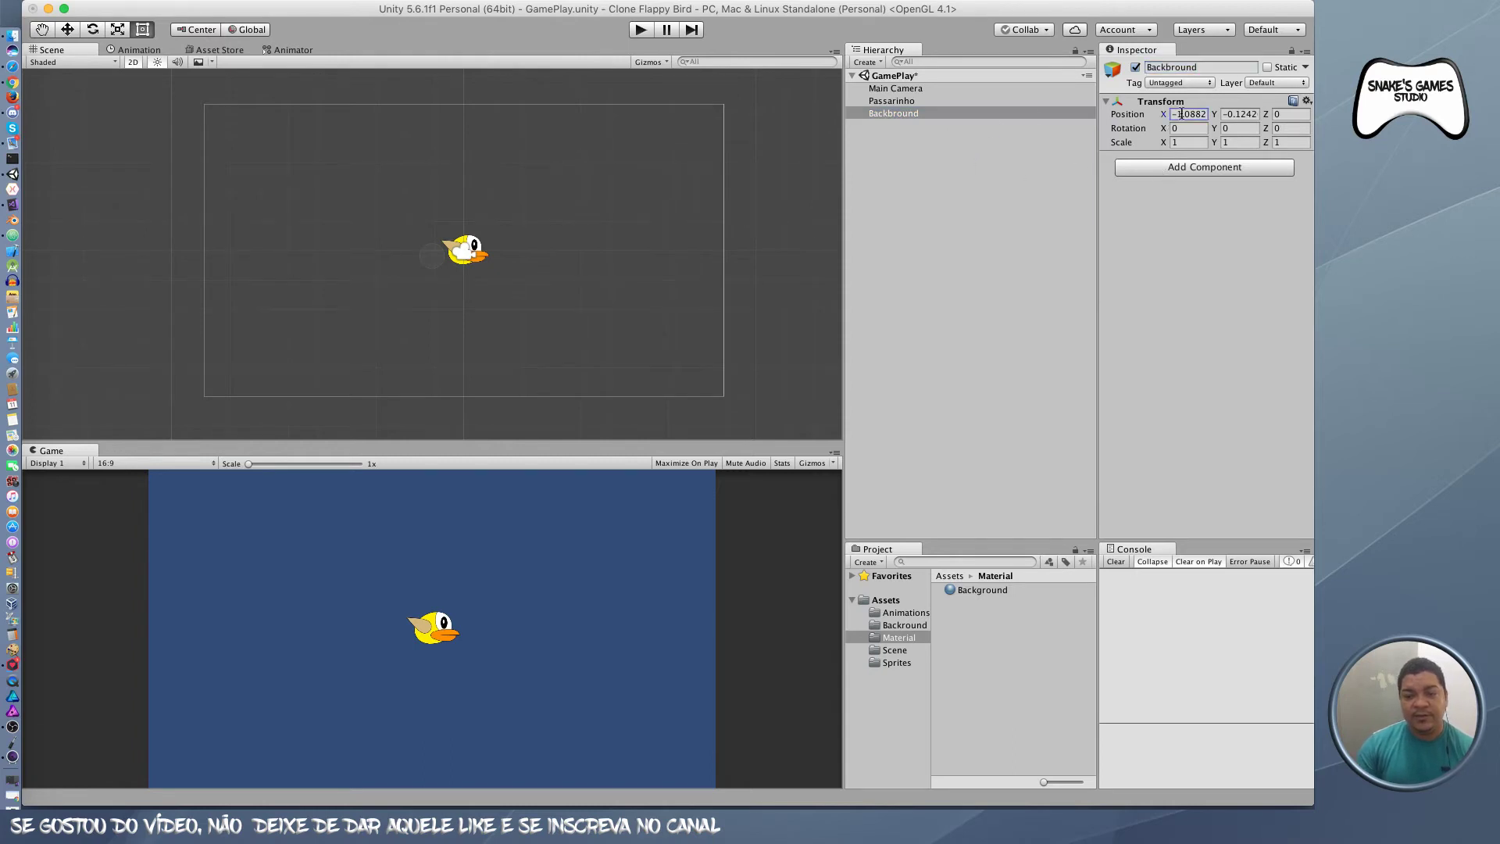
type("0")
left_click(1234, 115)
type("0")
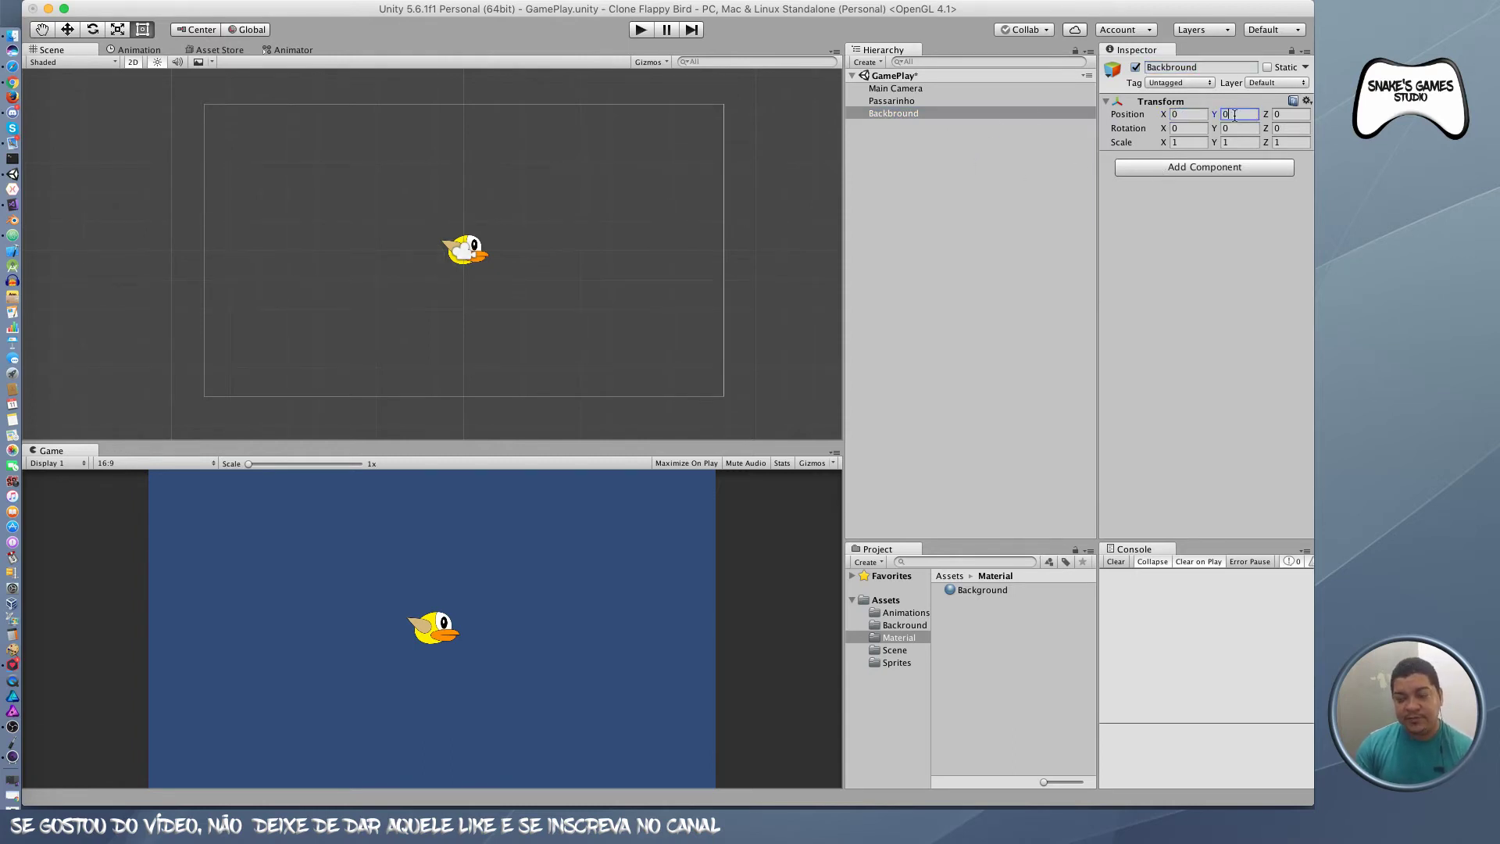
left_click(939, 234)
left_click(922, 113)
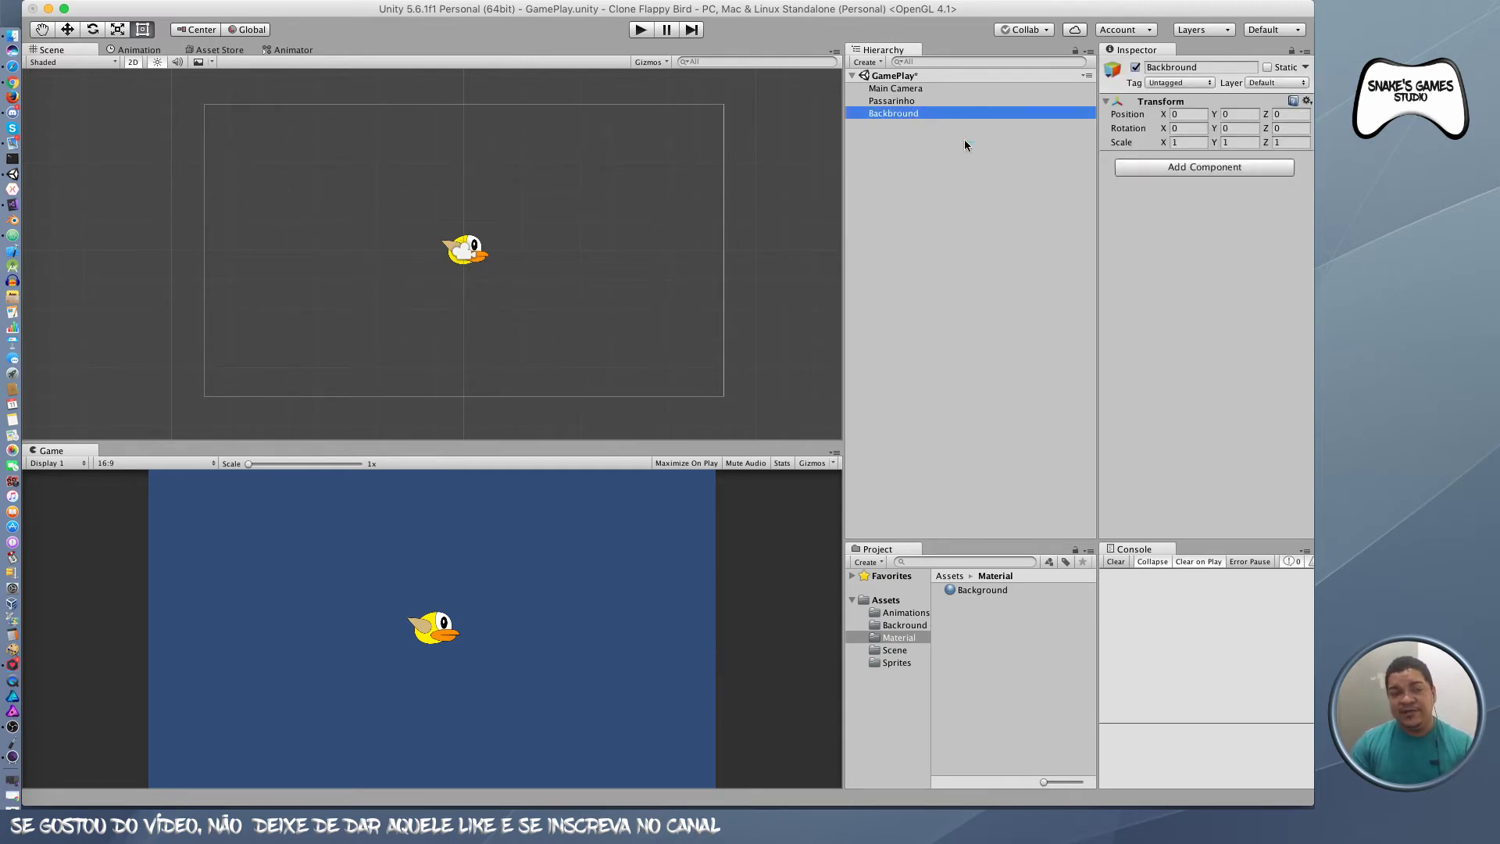
Step: Add a Mesh Filter to Backbround using the Quad mesh
left_click(1179, 168)
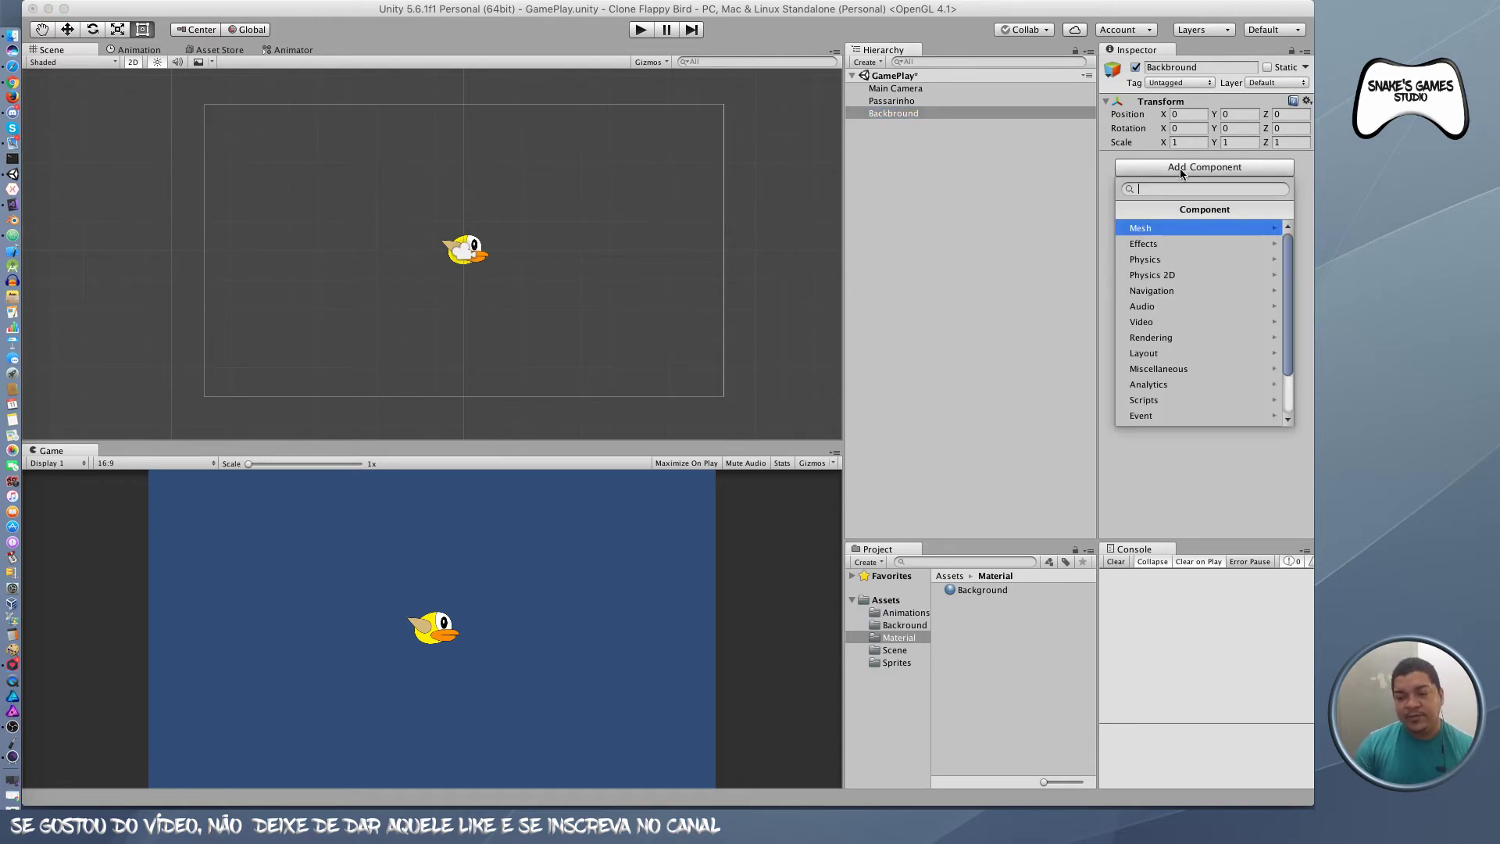
left_click(1161, 229)
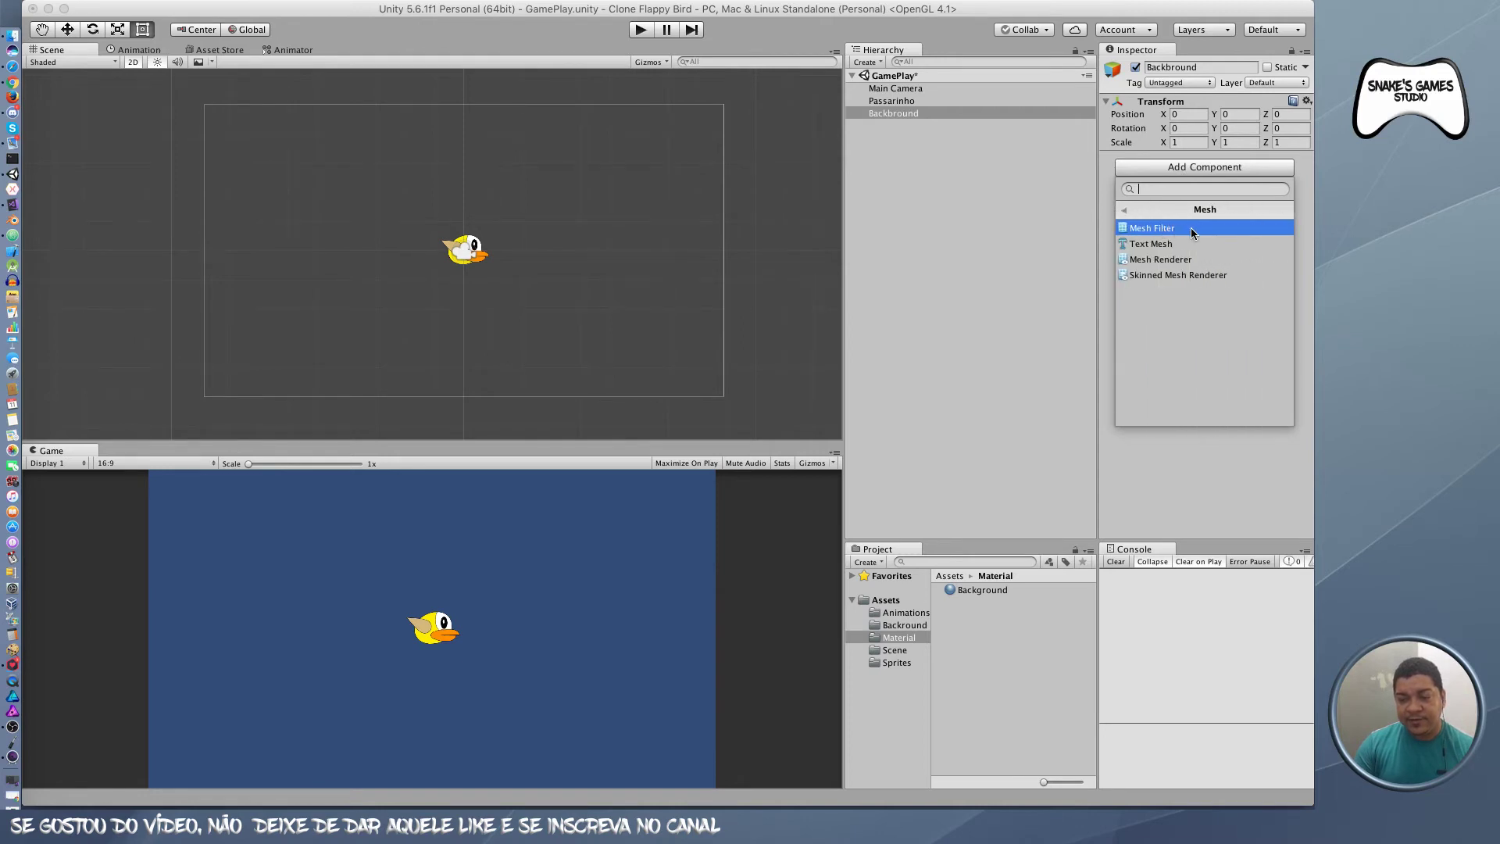
left_click(1190, 228)
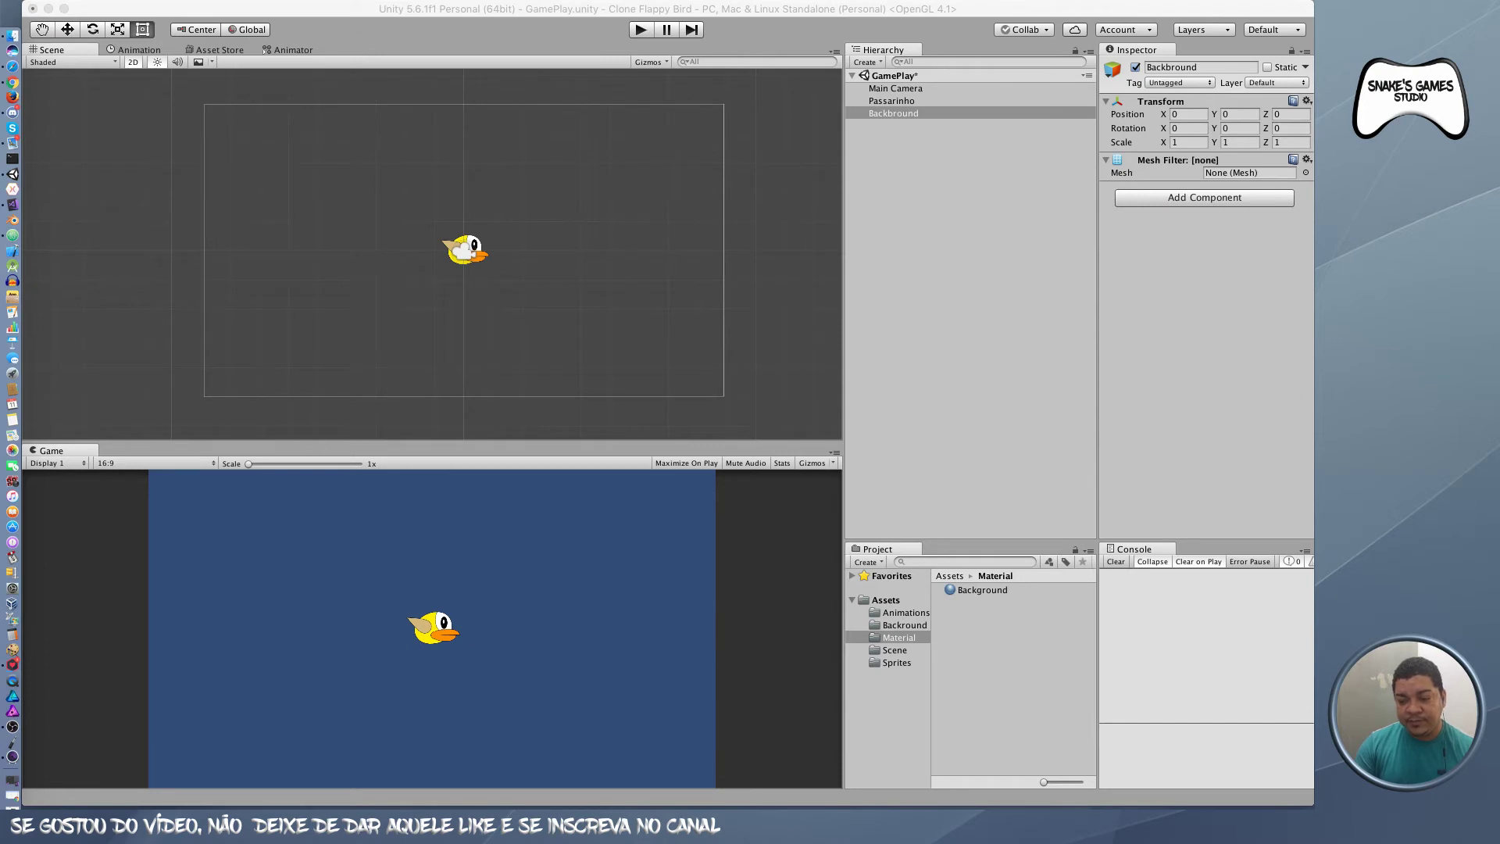
left_click(1305, 173)
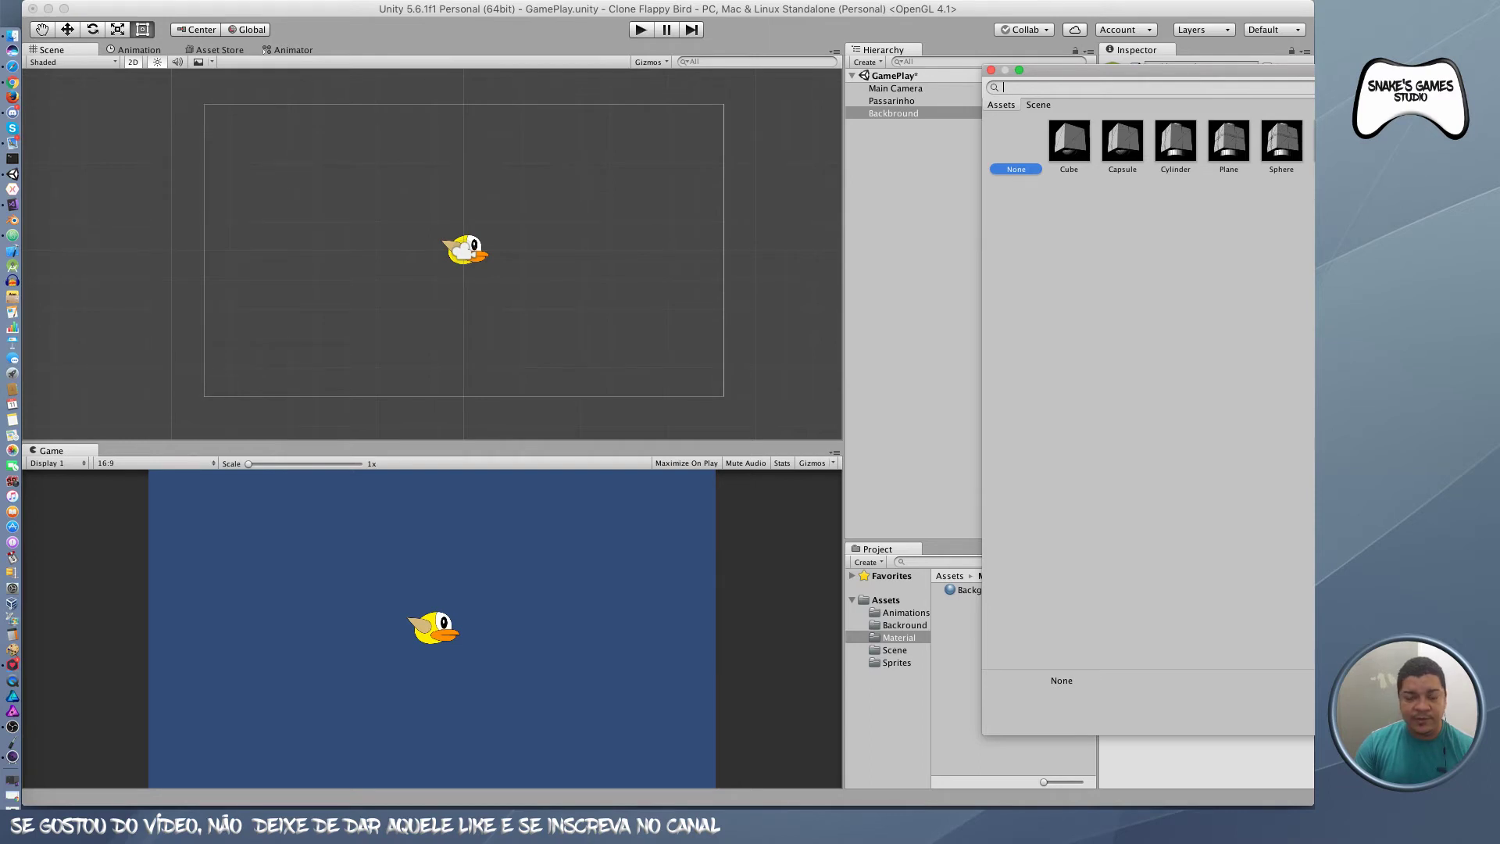
left_click(1335, 141)
key("Return")
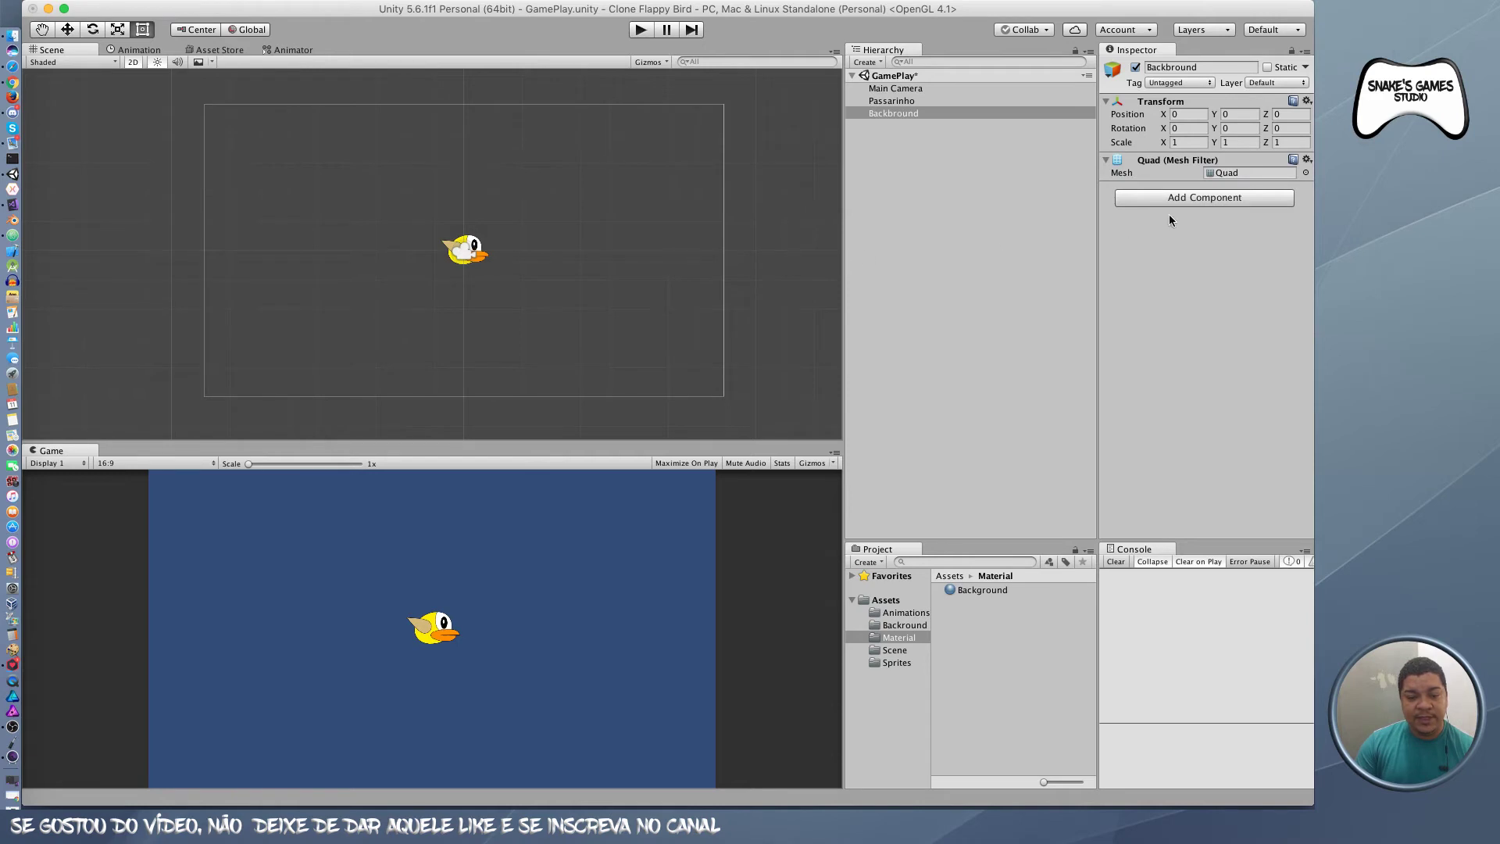
Step: Add a Mesh Renderer component to Backbround
left_click(1200, 200)
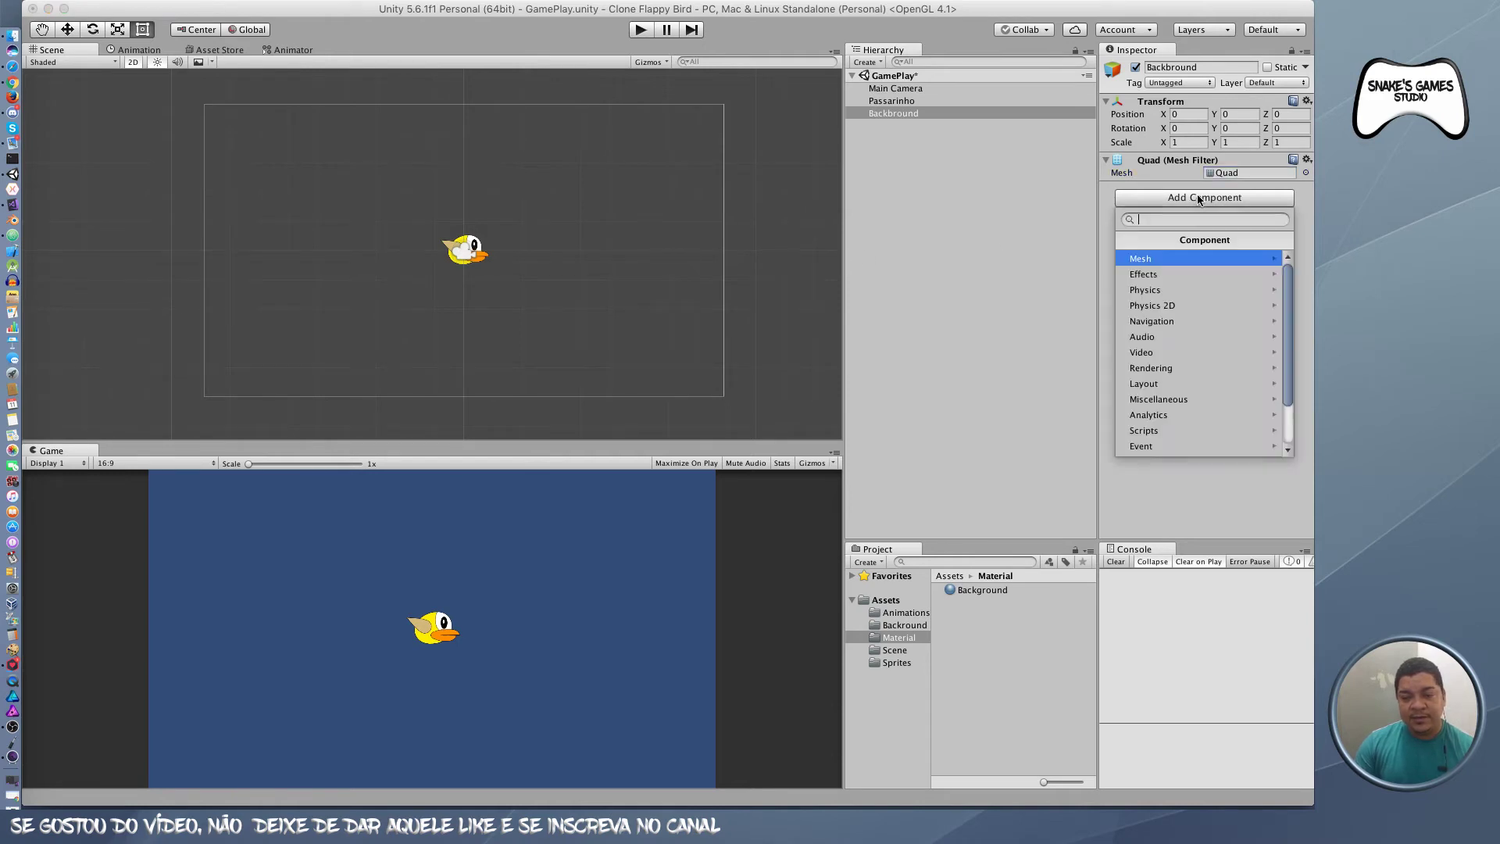
left_click(1184, 259)
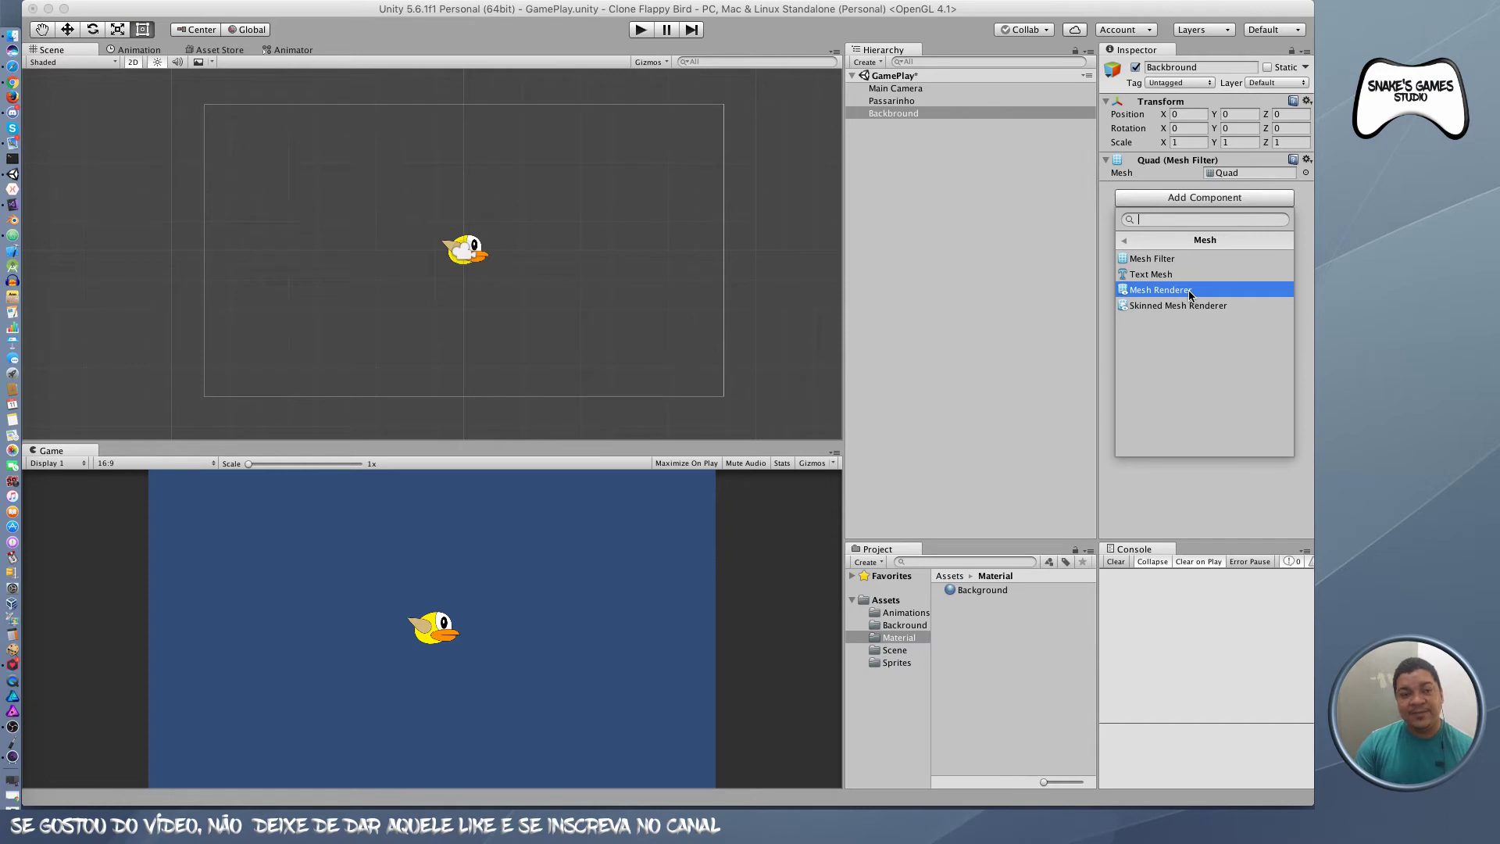
left_click(1189, 290)
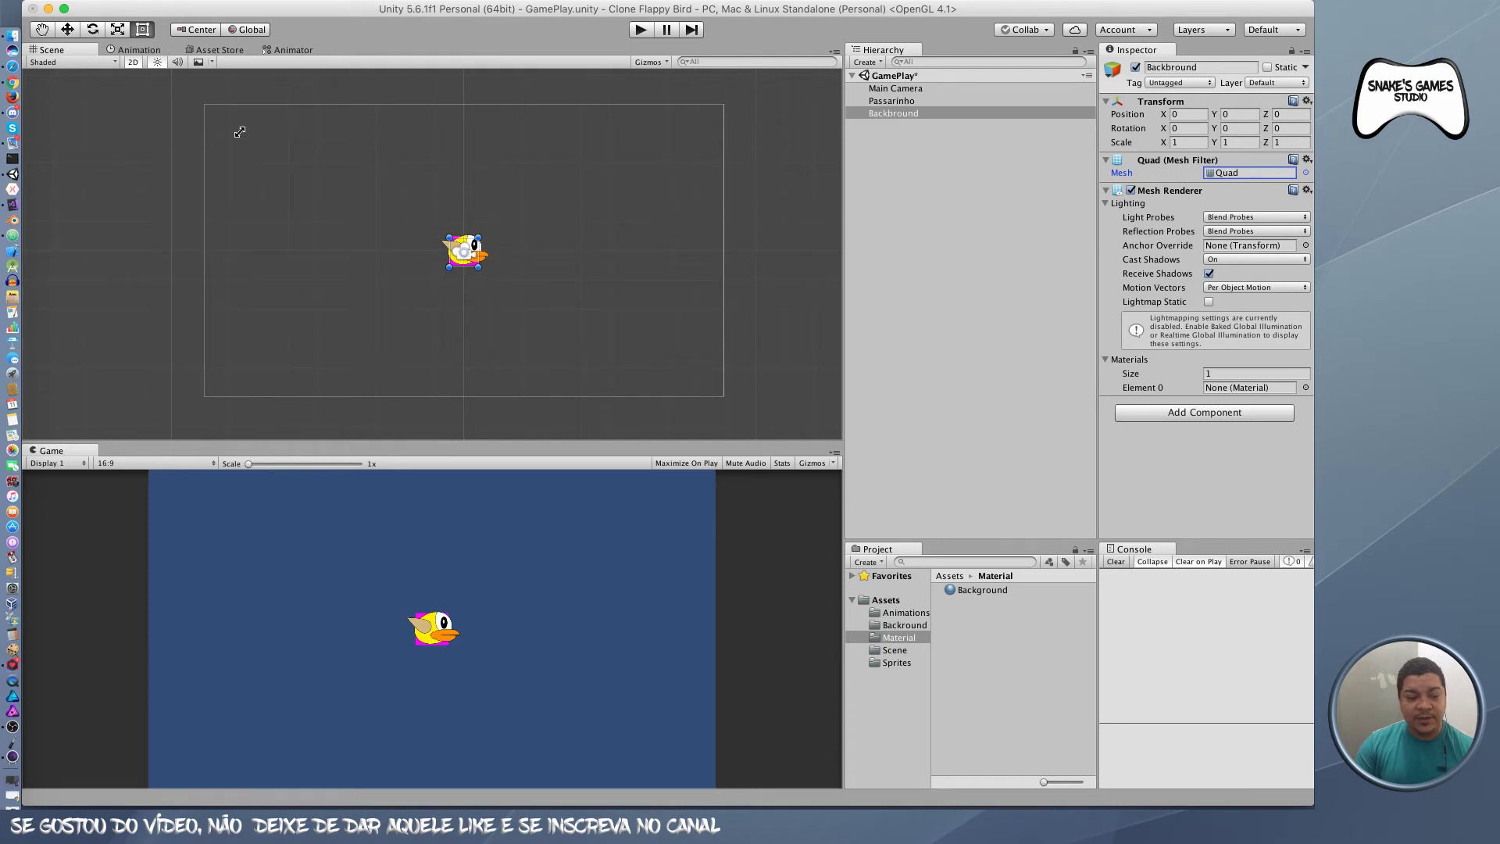
Step: Scale the Backbround quad to about 18.5 by 10.6 to fill the camera view
left_click(116, 31)
left_click(115, 30)
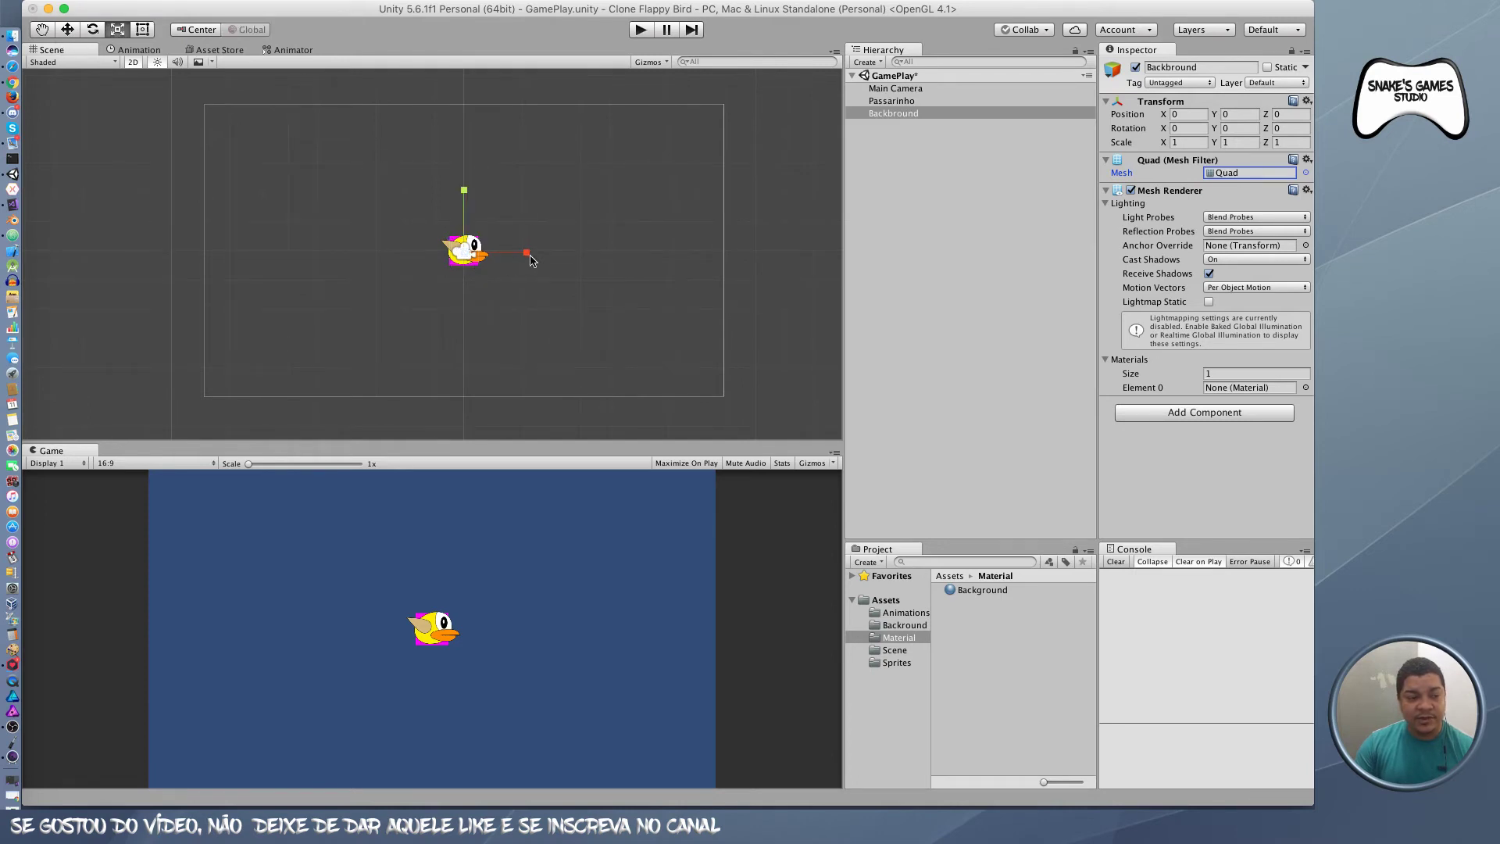
left_click_drag(471, 255, 903, 270)
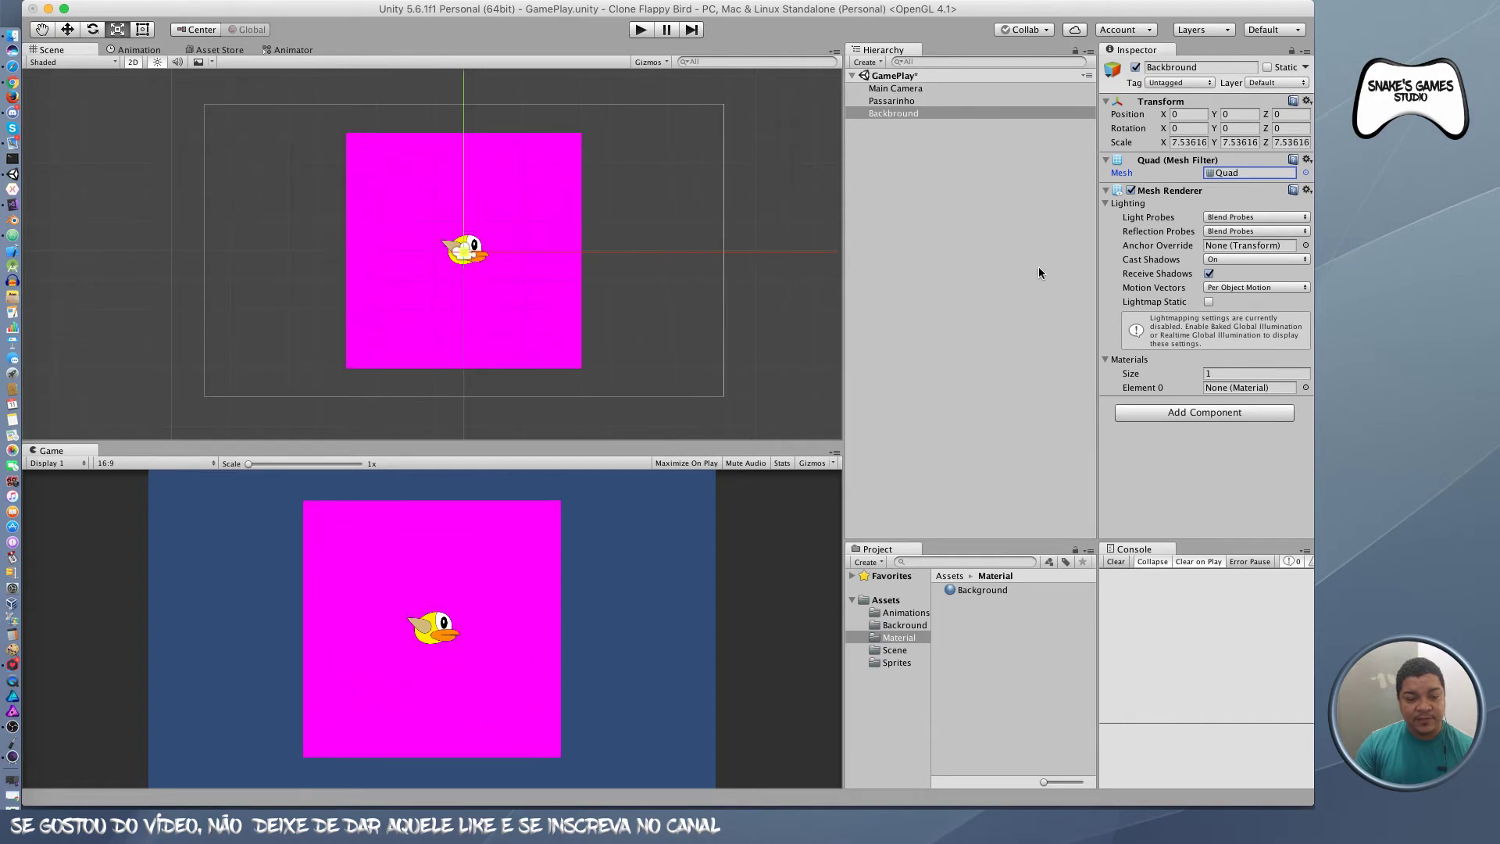
mouse_move(903, 268)
left_mouse_down()
mouse_move(1227, 272)
mouse_move(989, 277)
left_mouse_up()
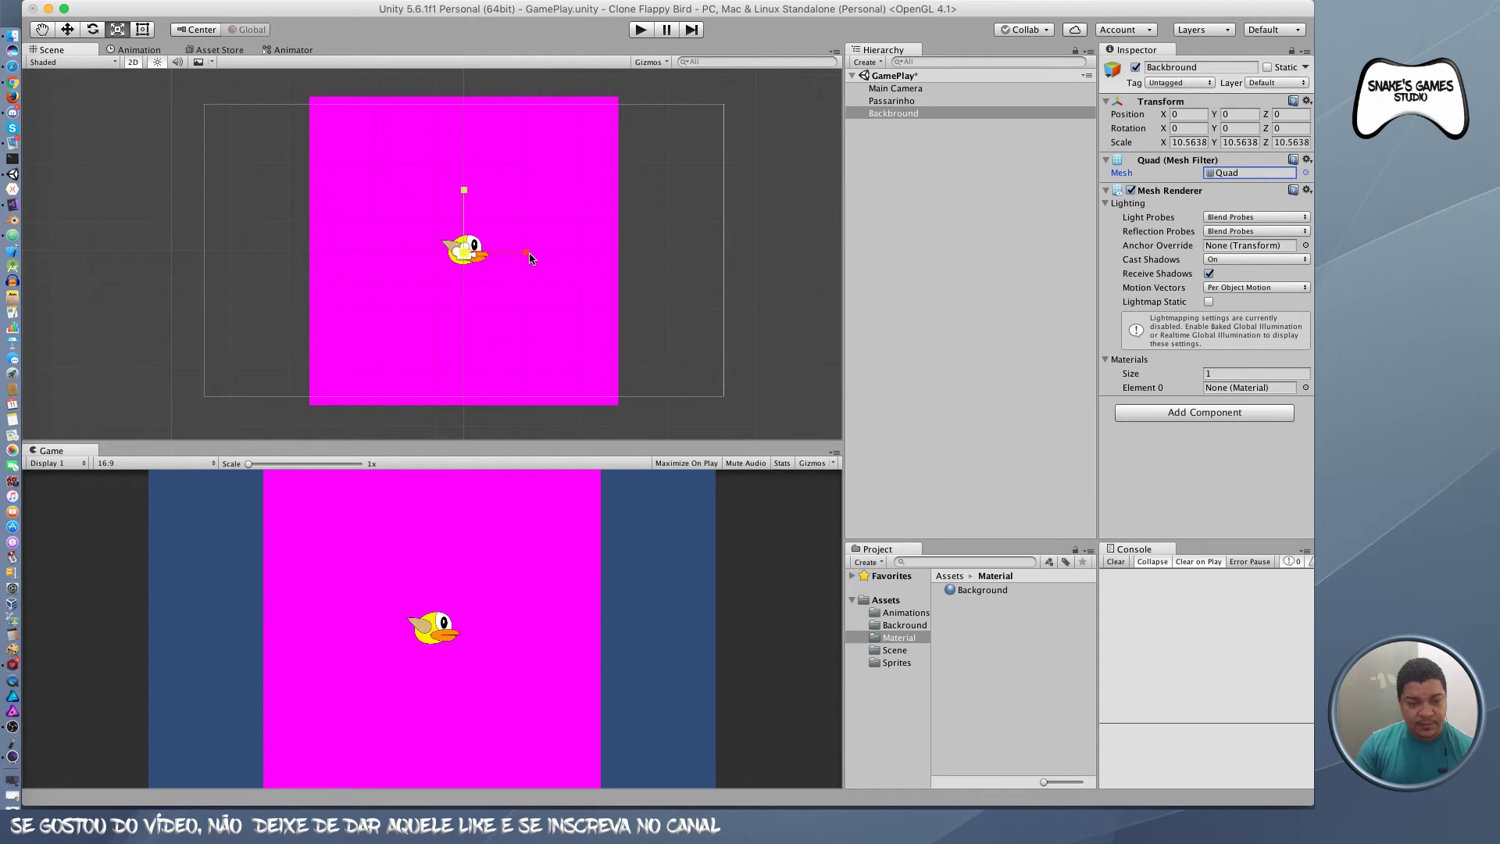
left_click_drag(528, 252, 574, 255)
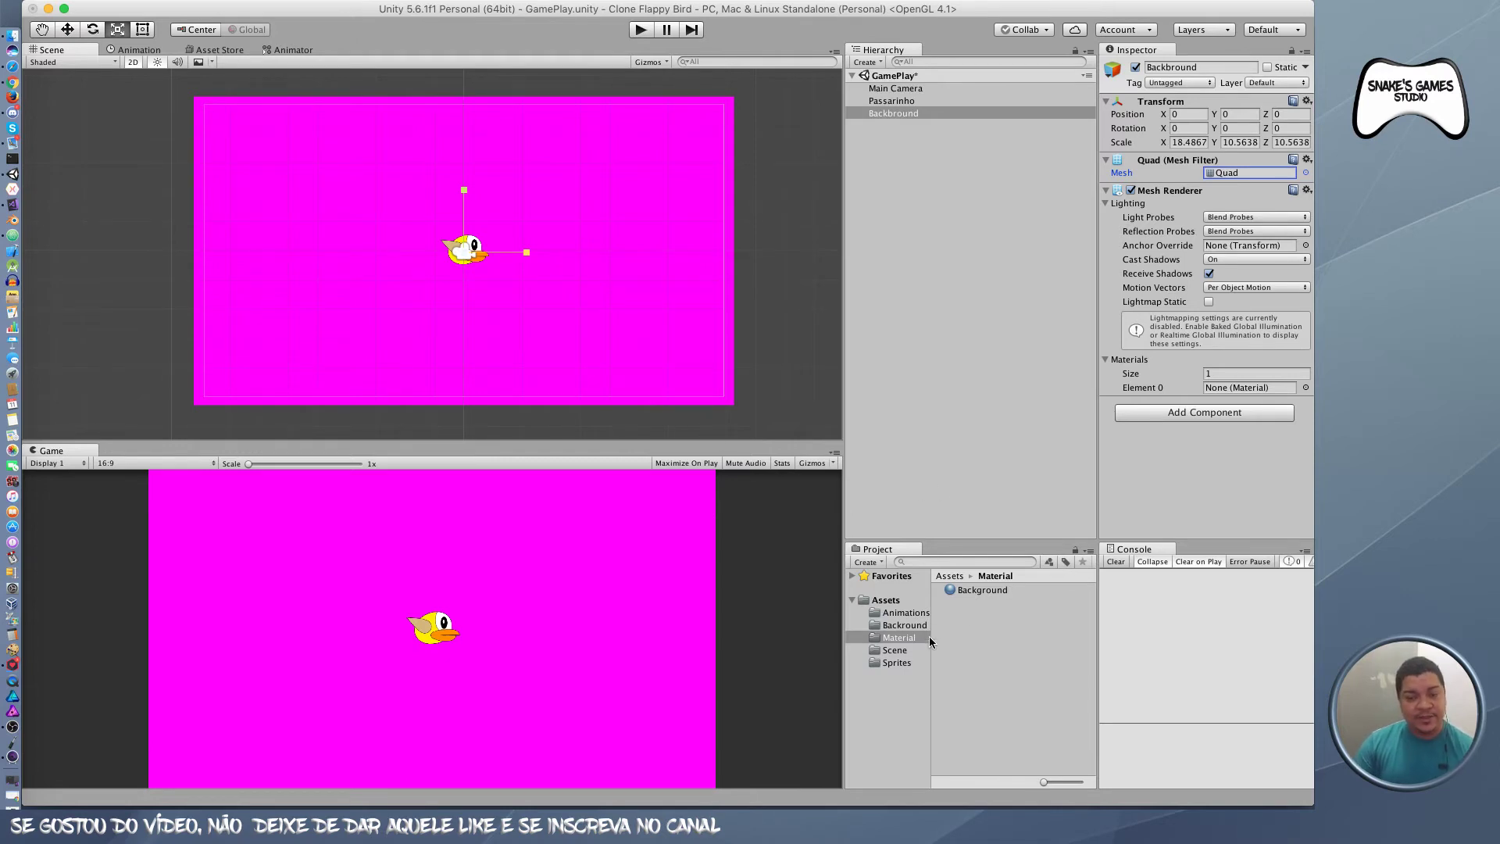
Step: Set the Background material's shader to Unlit/Texture and assign the sky image as its texture
left_click(979, 592)
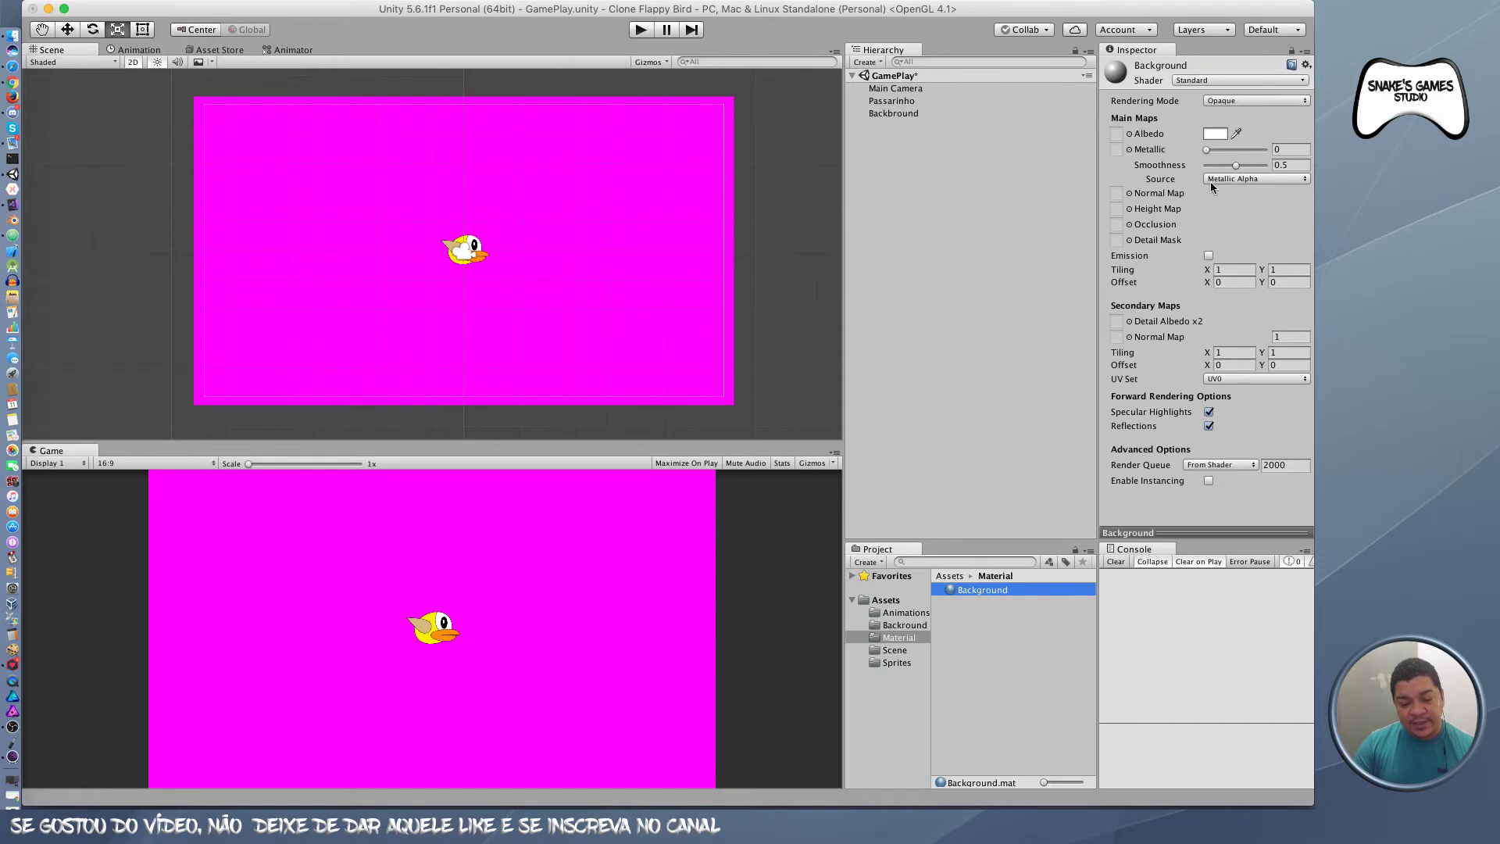
left_click(1207, 82)
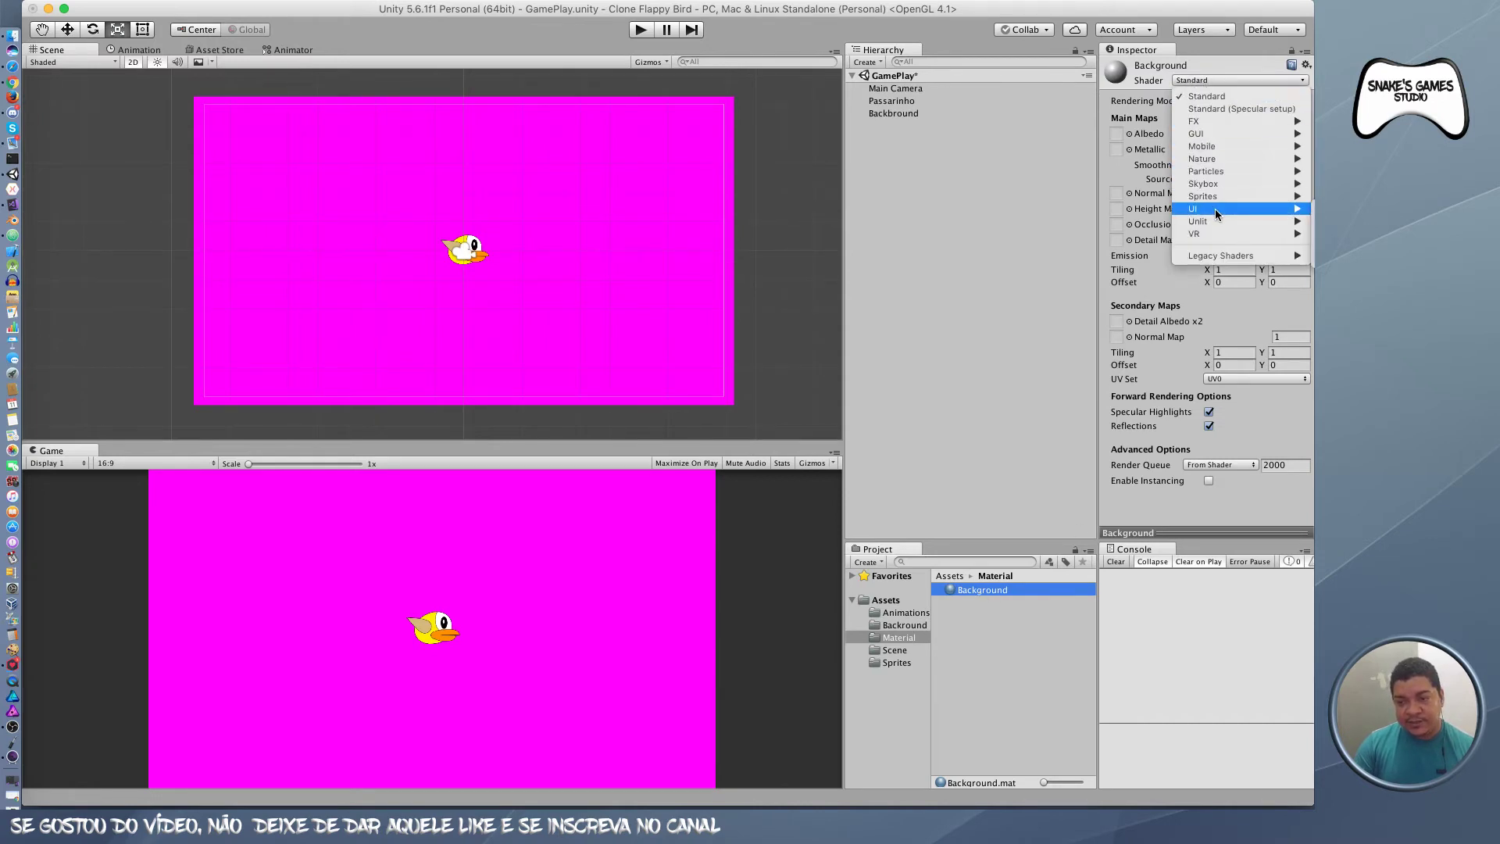
mouse_move(1217, 226)
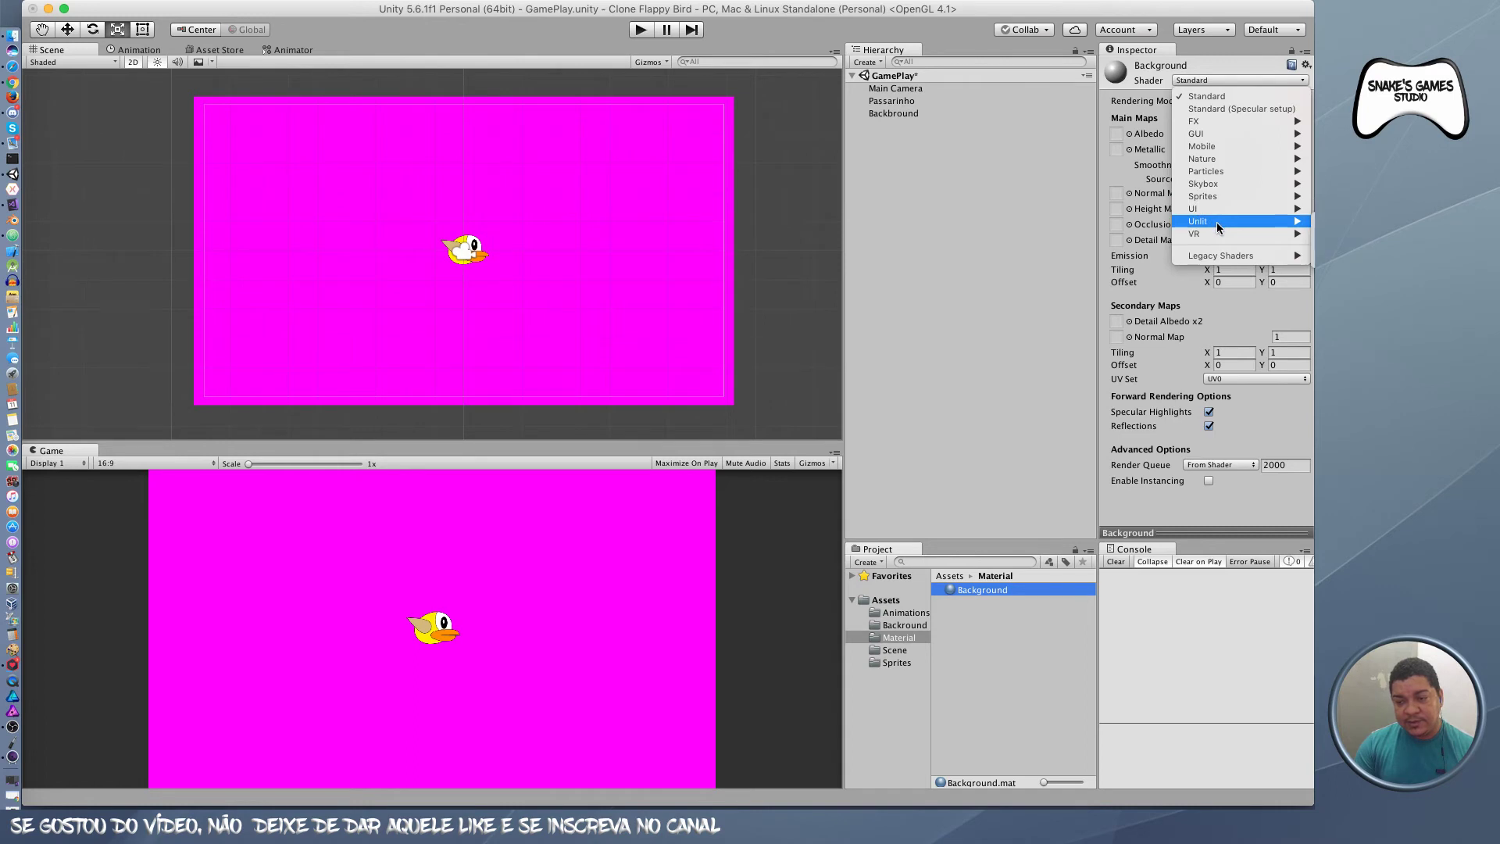
left_click(1344, 234)
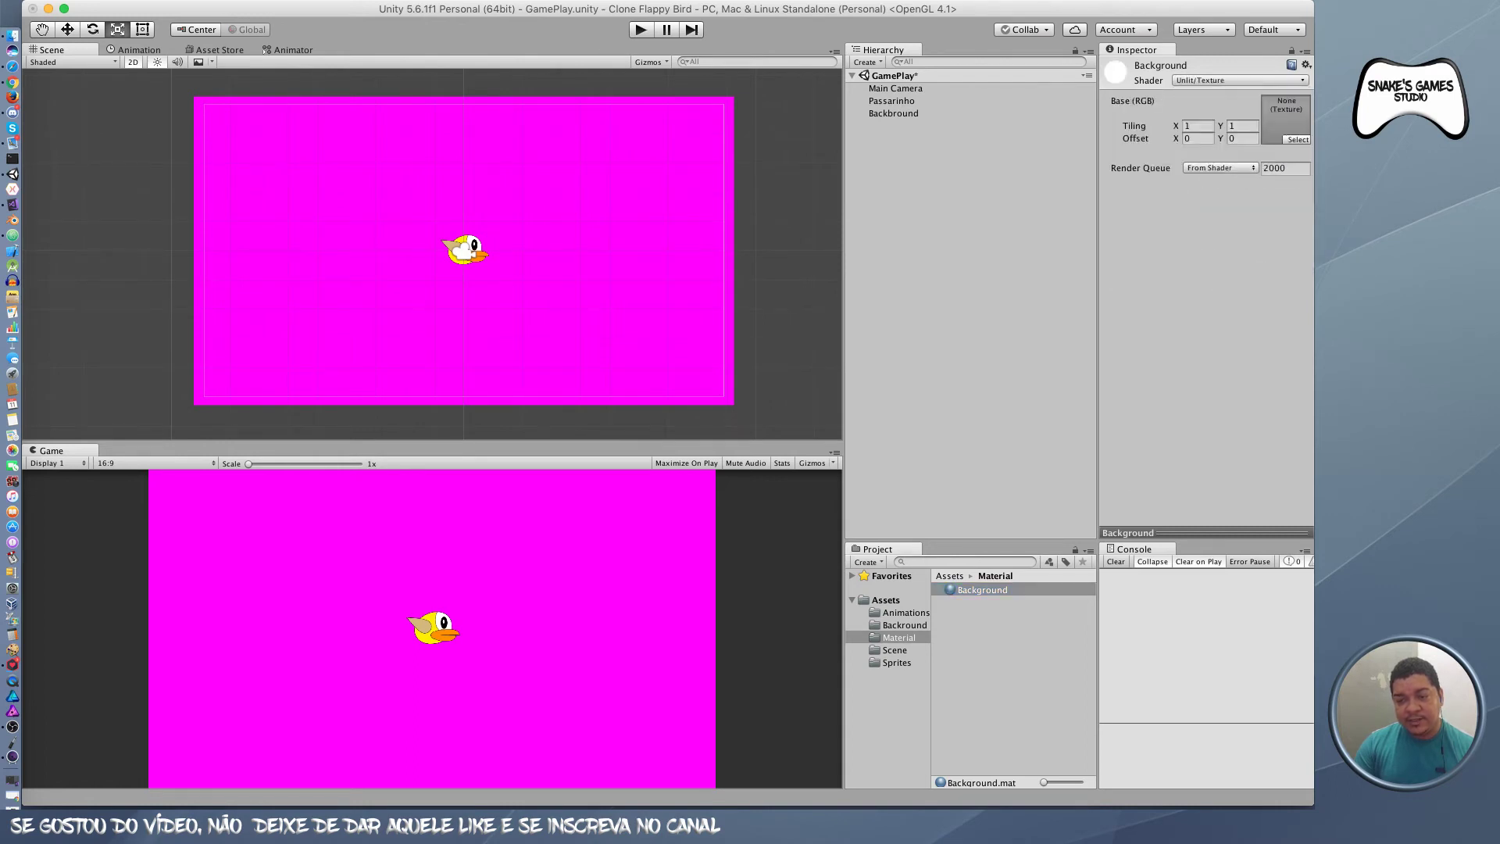
left_click(906, 625)
mouse_move(983, 589)
left_mouse_down()
mouse_move(1201, 288)
mouse_move(1278, 131)
left_mouse_up()
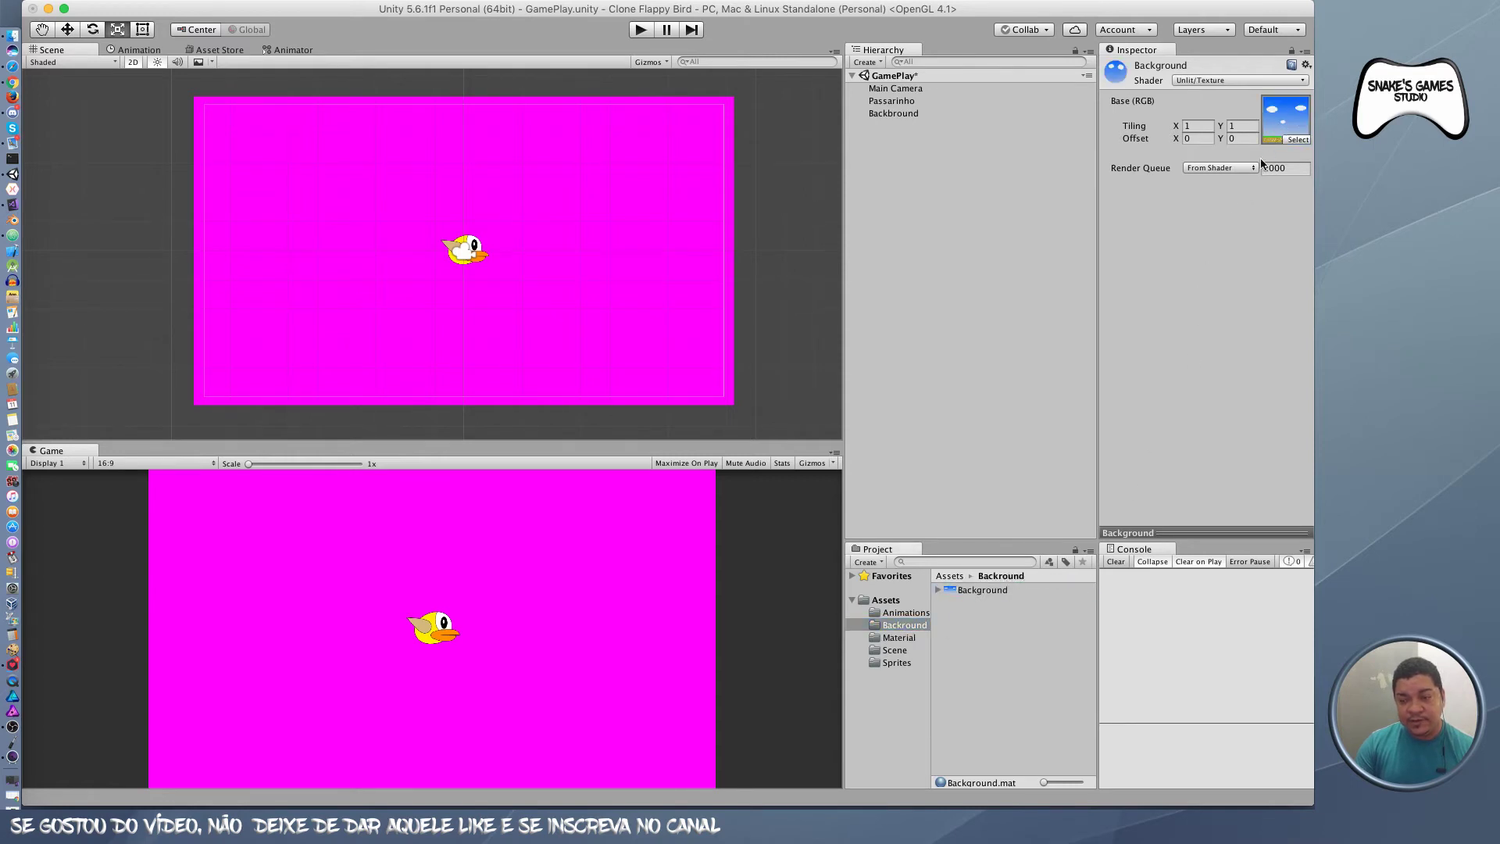
Step: Assign the Background material to the Backbround quad's material slot
left_click(902, 113)
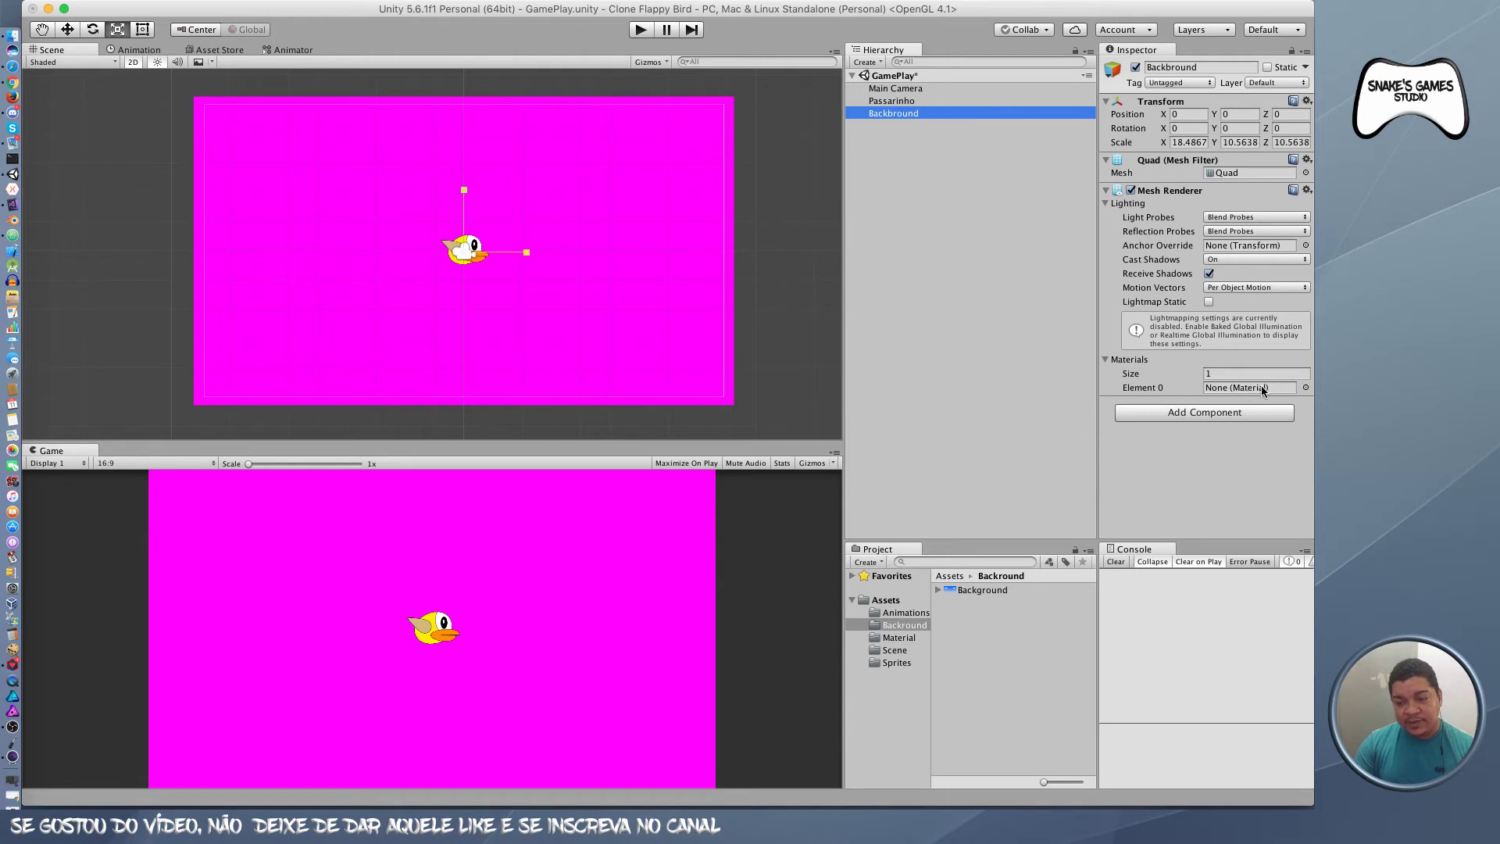
left_click(898, 638)
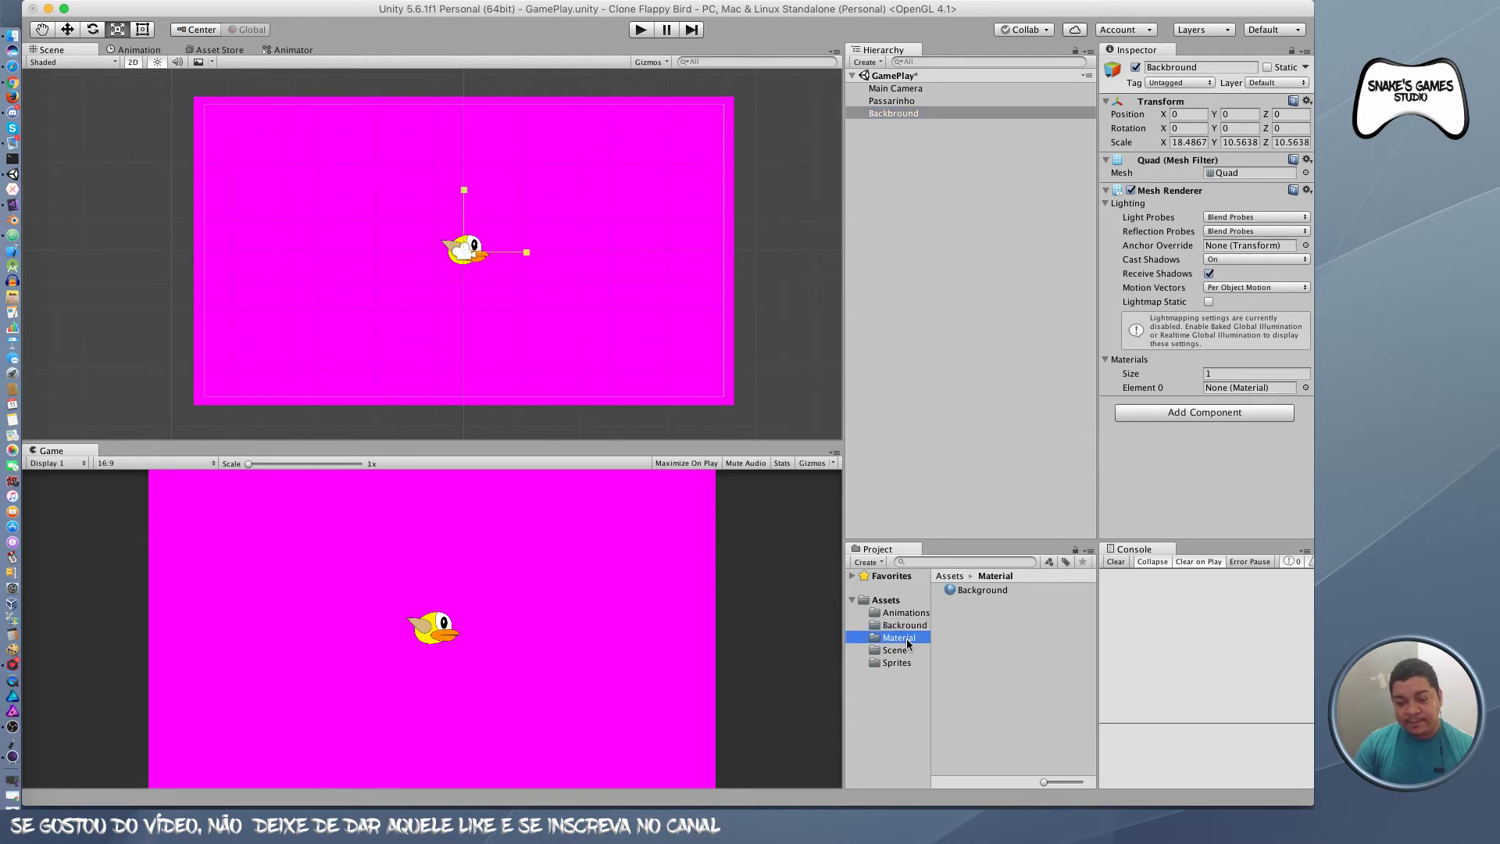
left_click_drag(976, 588, 1228, 388)
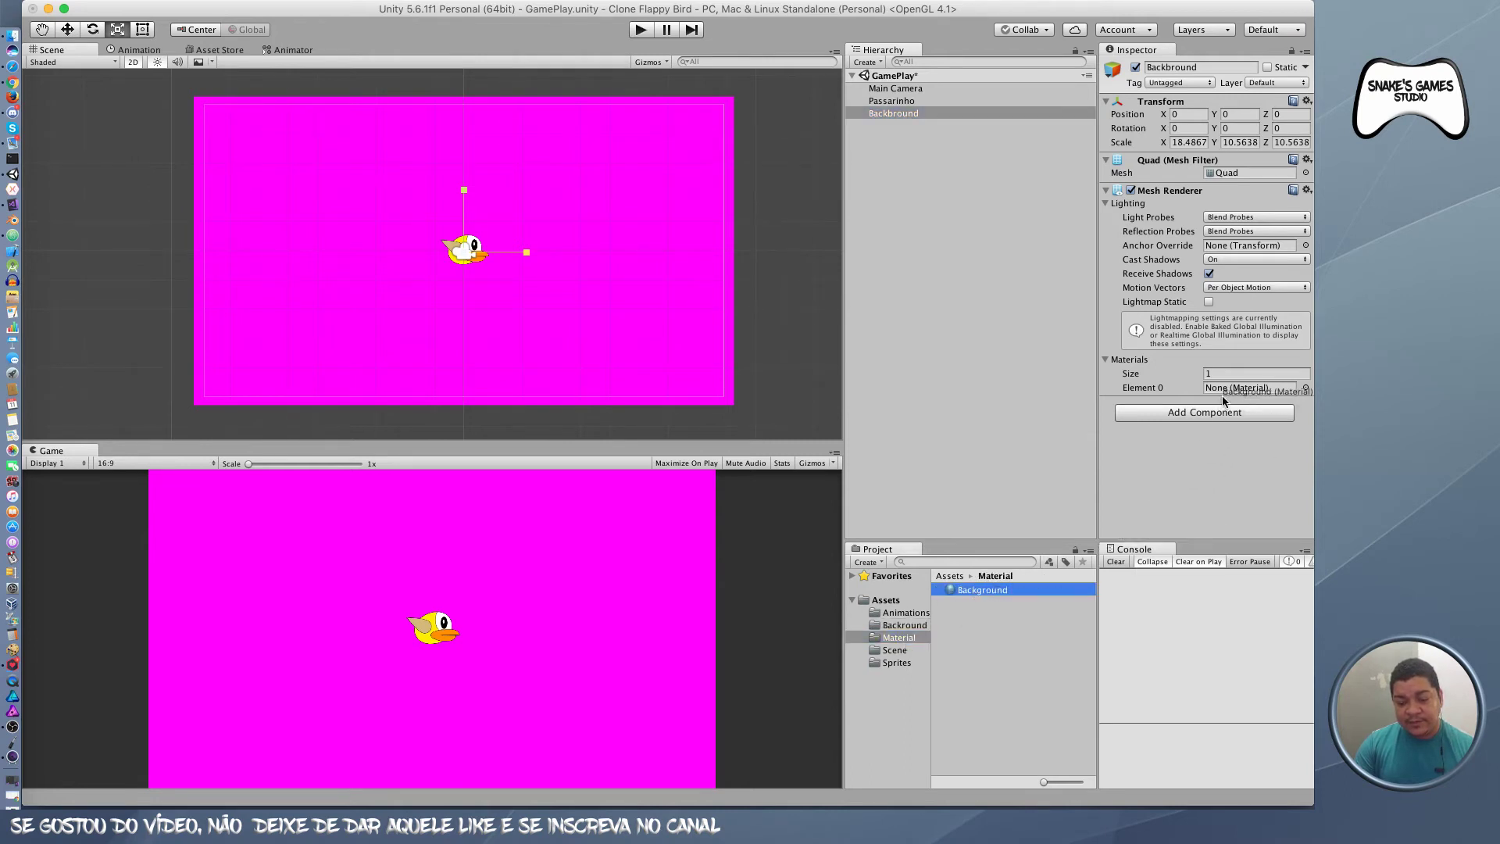
left_click_drag(1227, 385, 1230, 384)
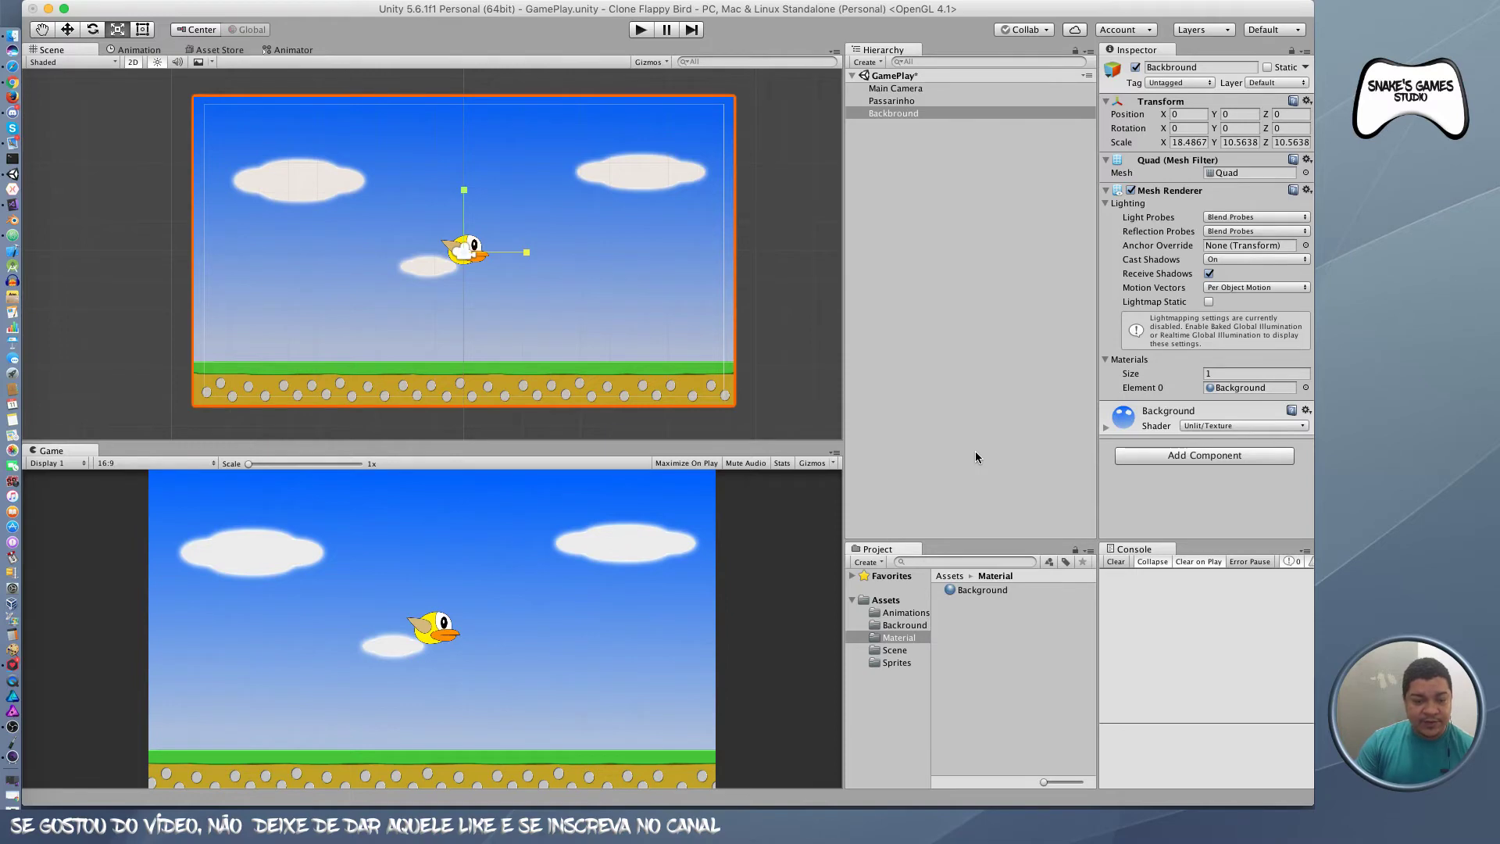
Step: Expand the material's texture settings and view the Background material's preview sphere
left_click(1105, 428)
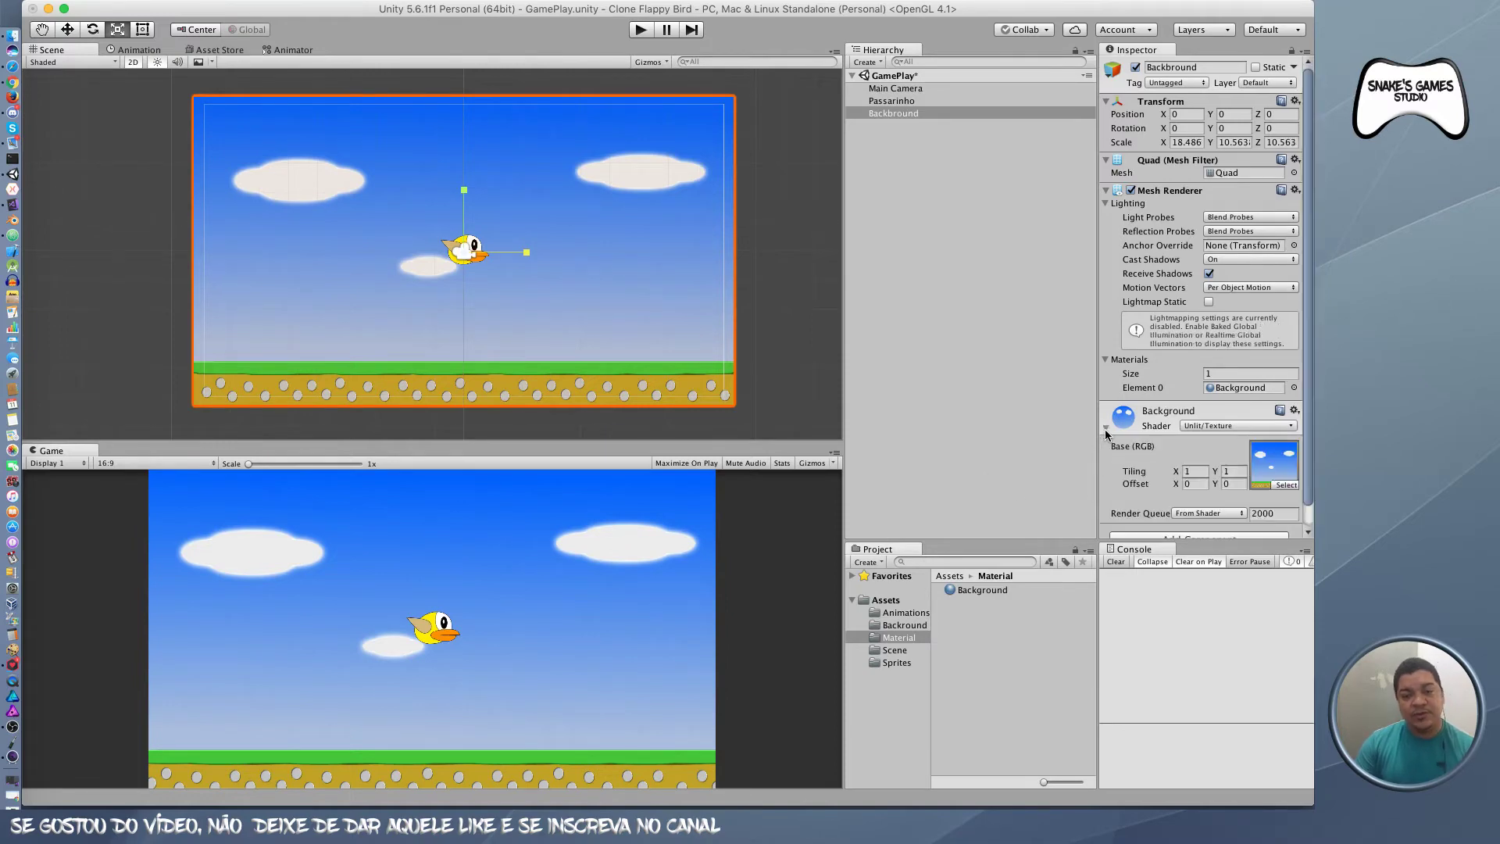
left_click(977, 591)
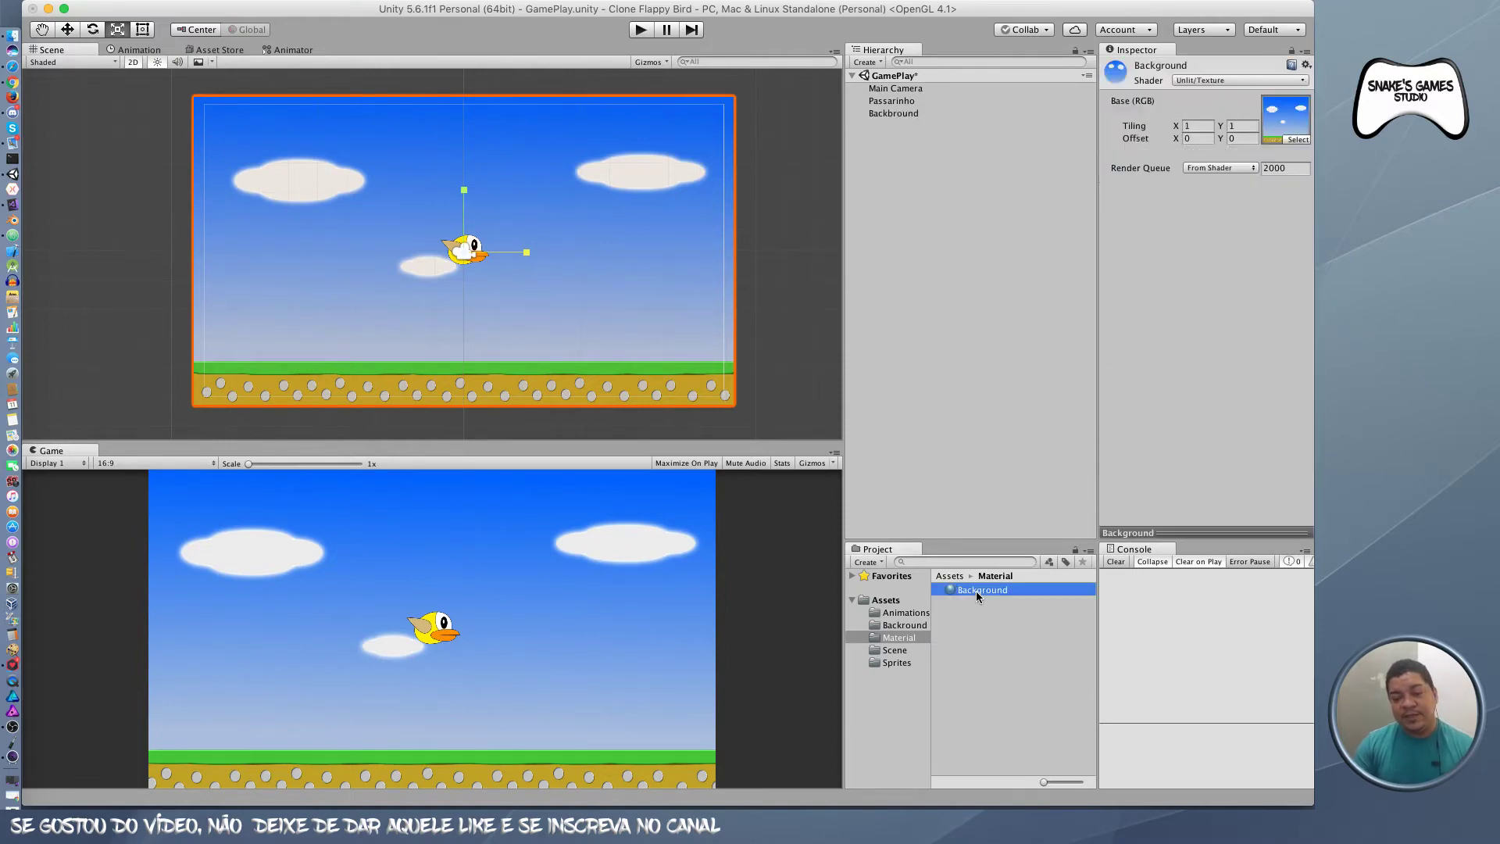
left_click(1167, 532)
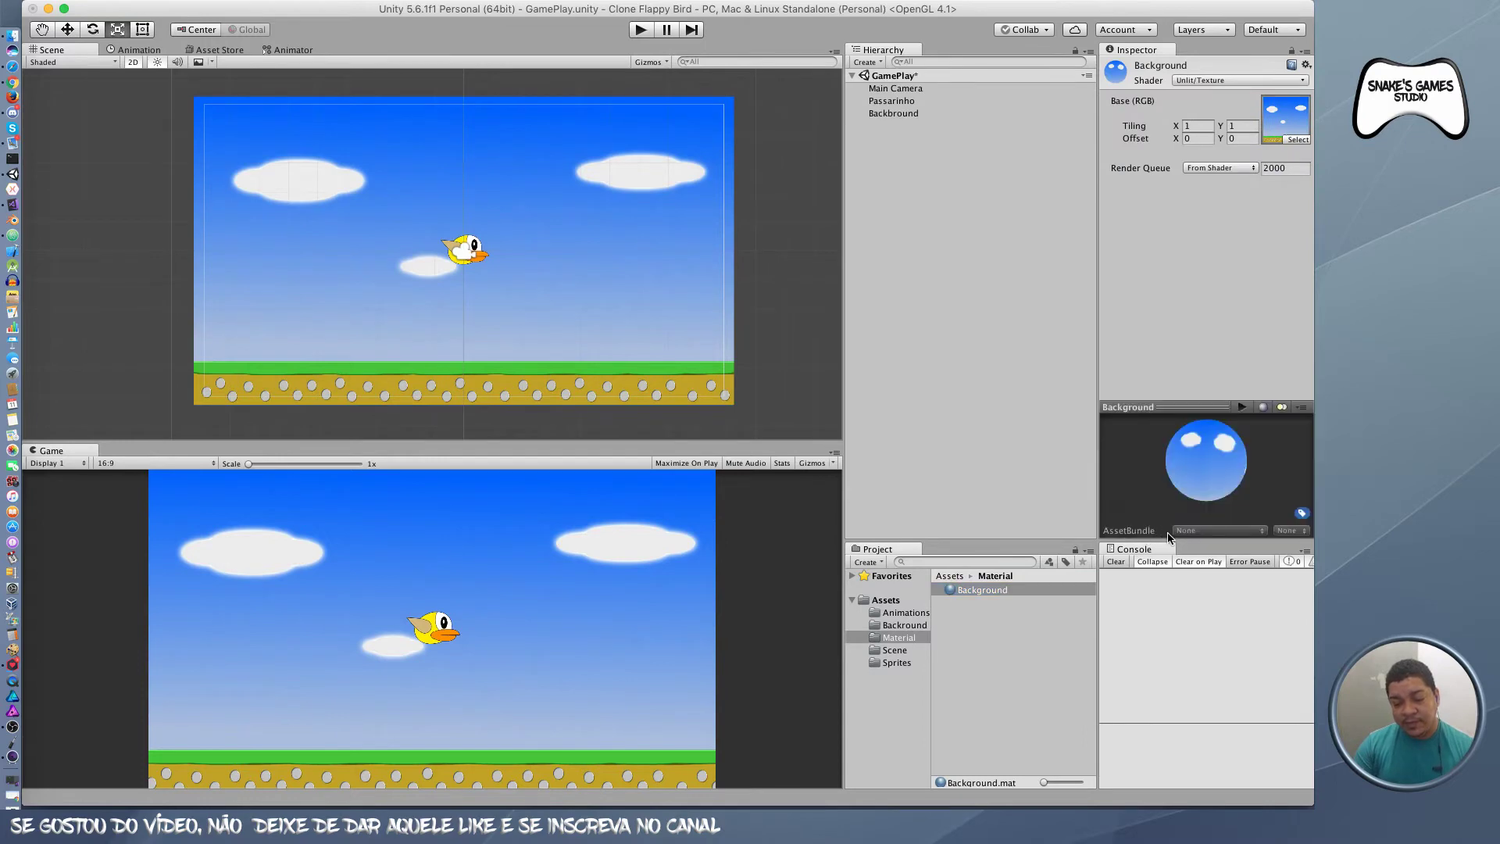
mouse_move(1206, 469)
left_mouse_down()
mouse_move(1133, 459)
mouse_move(1170, 443)
mouse_move(1167, 482)
left_mouse_up()
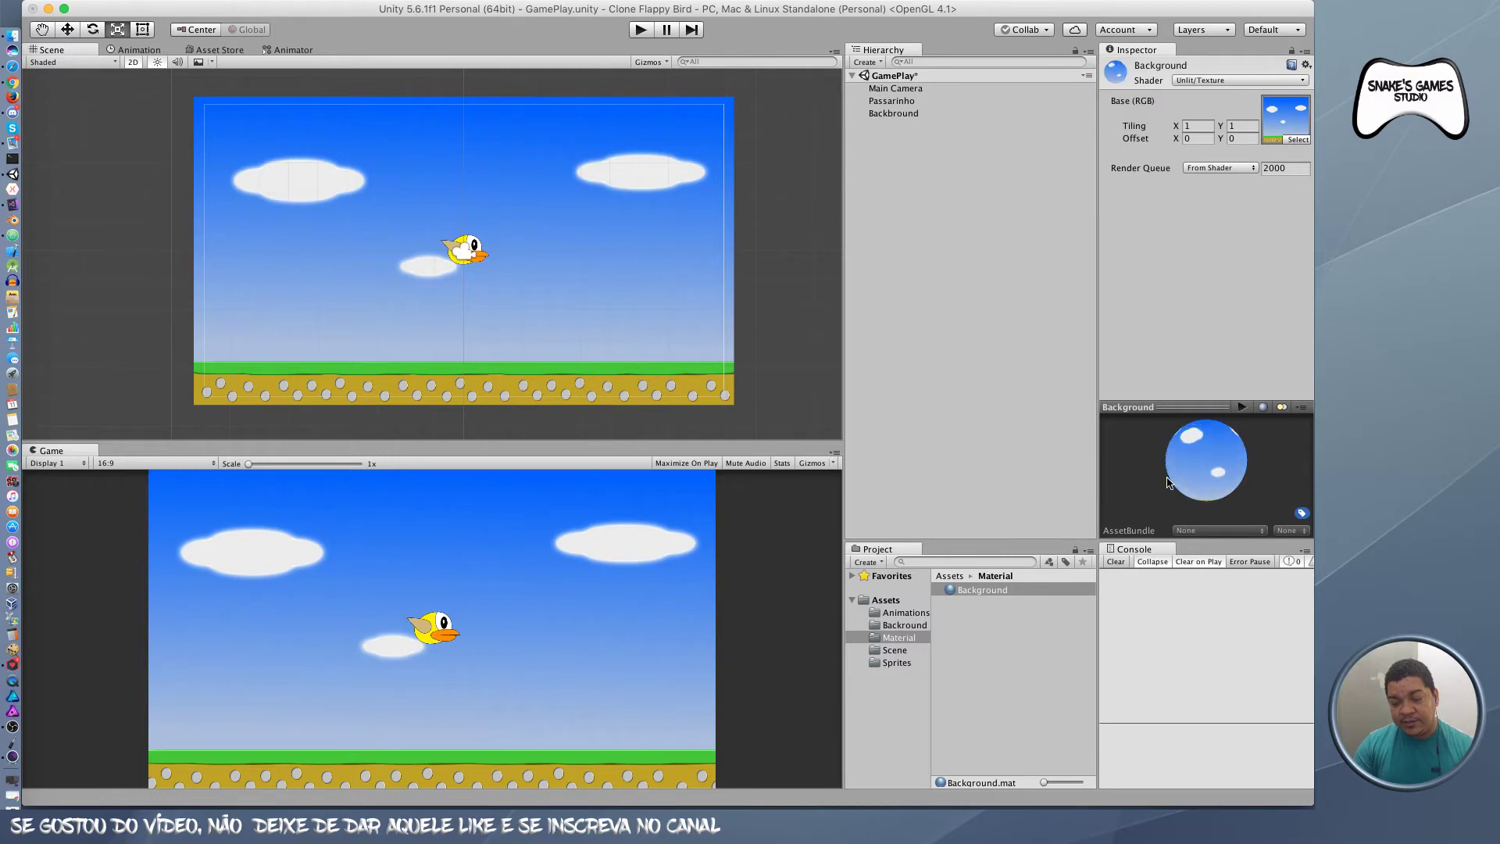
Step: Shift the quad's texture Offset X sideways, then reset it to 0
left_click(924, 117)
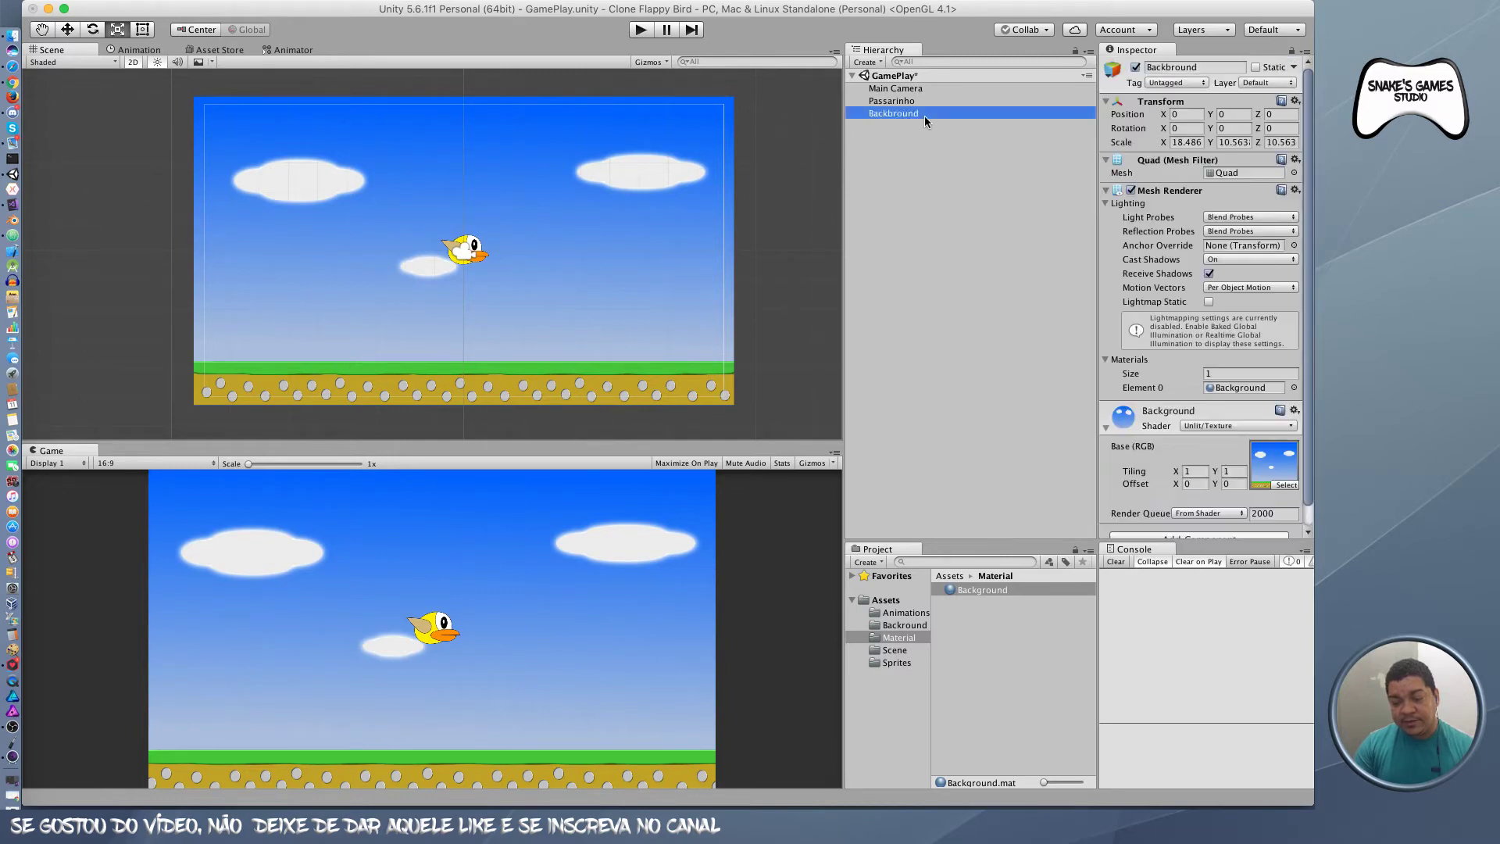
scroll(1193, 394, "down", 2)
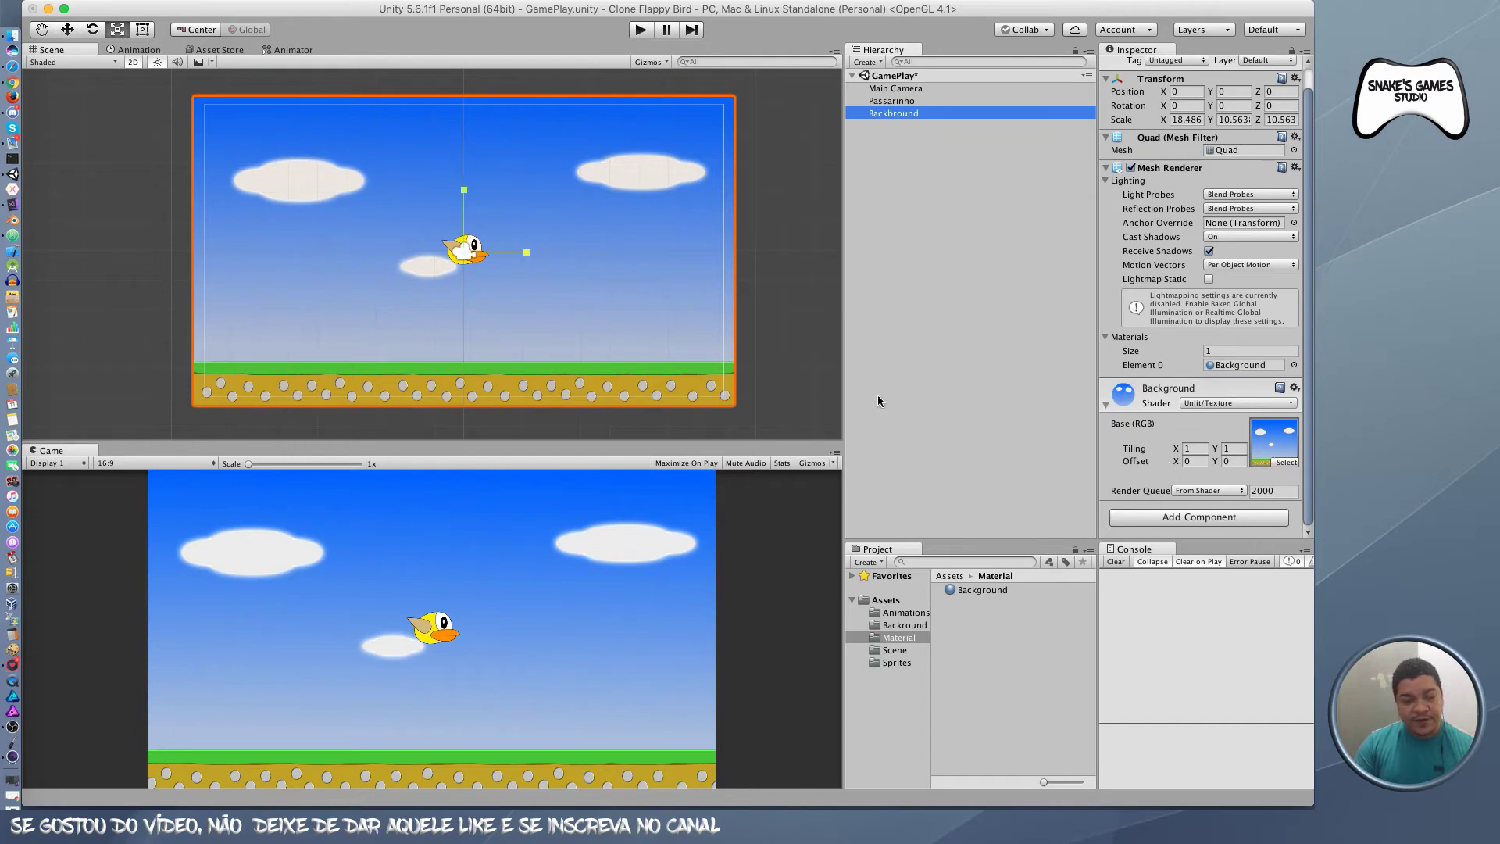
left_click_drag(1175, 463, 1291, 473)
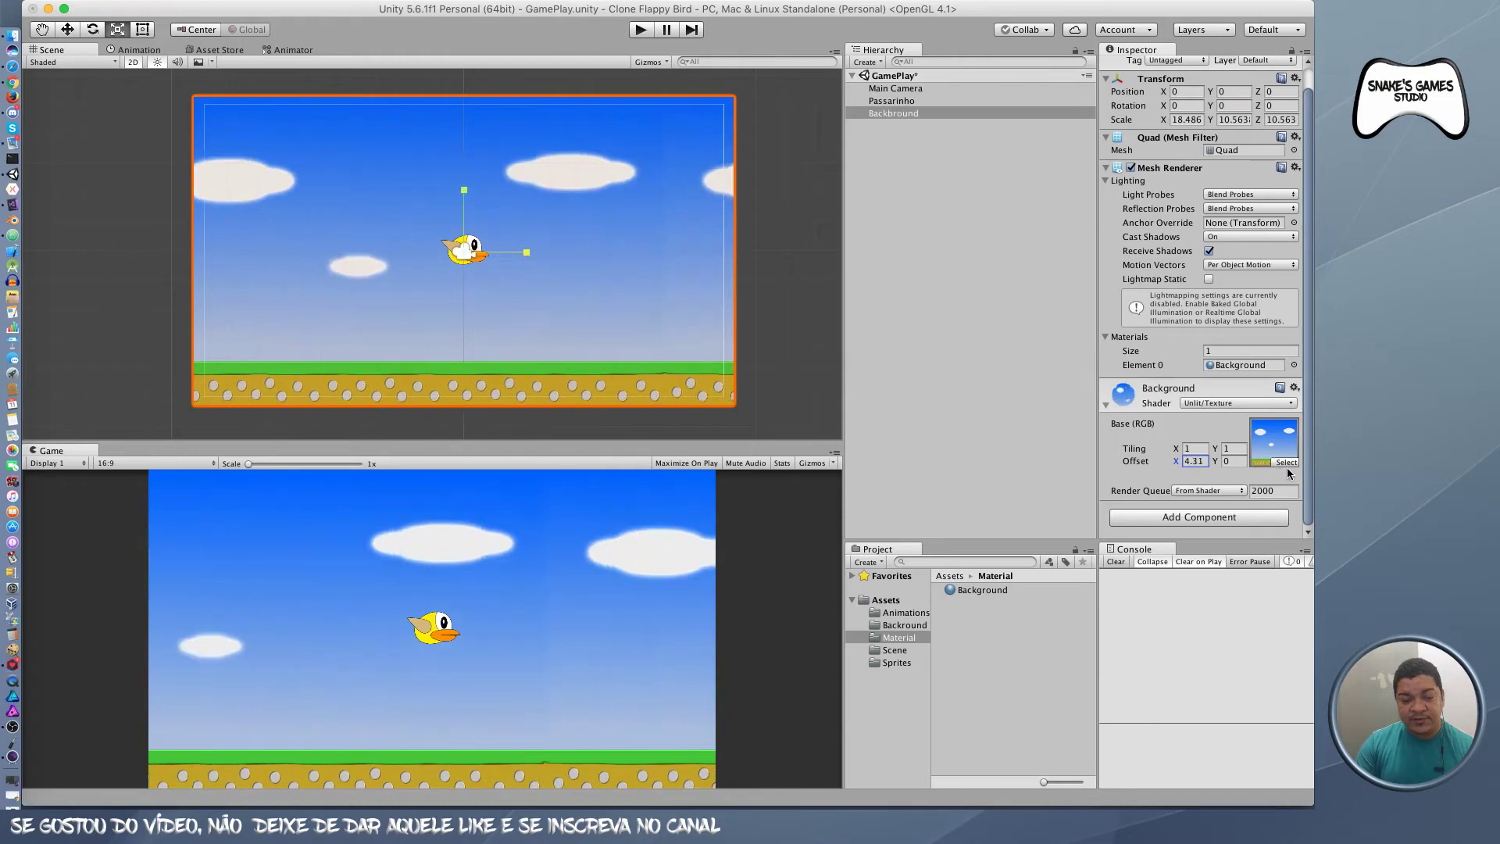
left_click(1187, 461)
type("0")
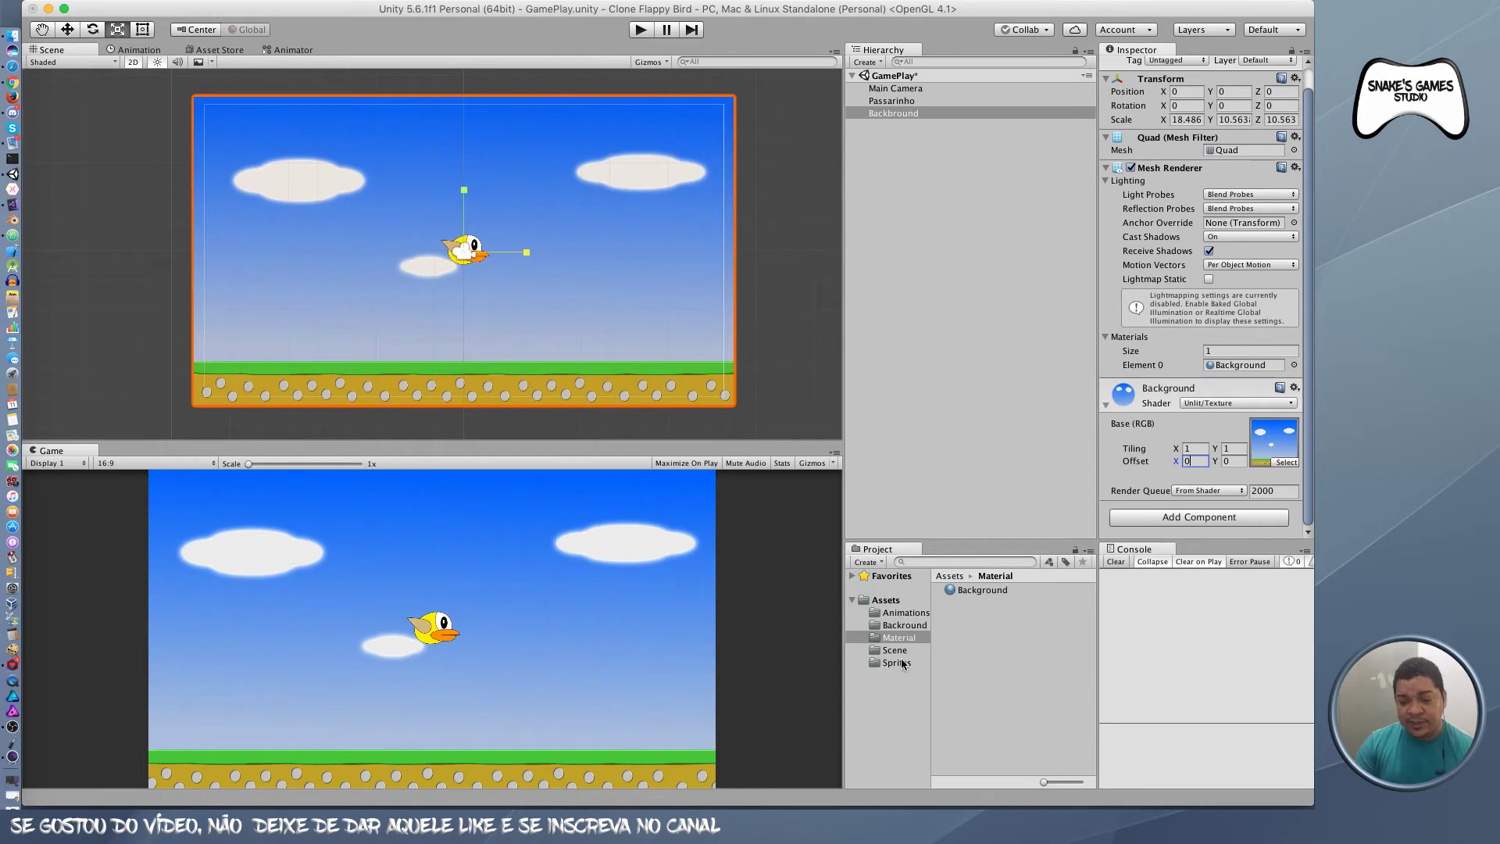
Step: Change the Background texture's Wrap Mode from Repeat to Clamp
left_click(905, 626)
left_click(981, 590)
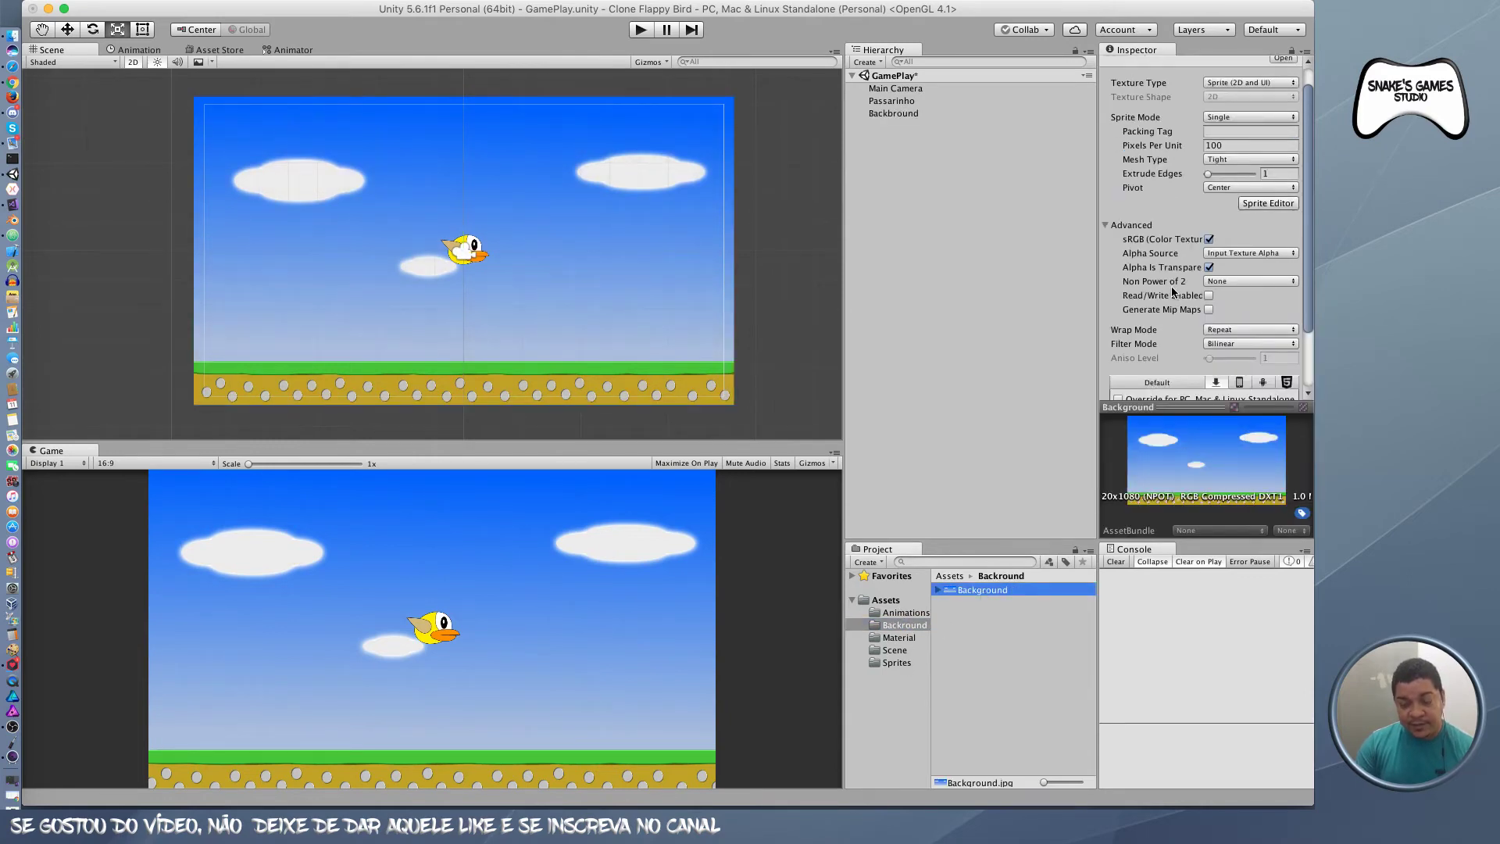
scroll(1203, 283, "down", 3)
left_click(1230, 268)
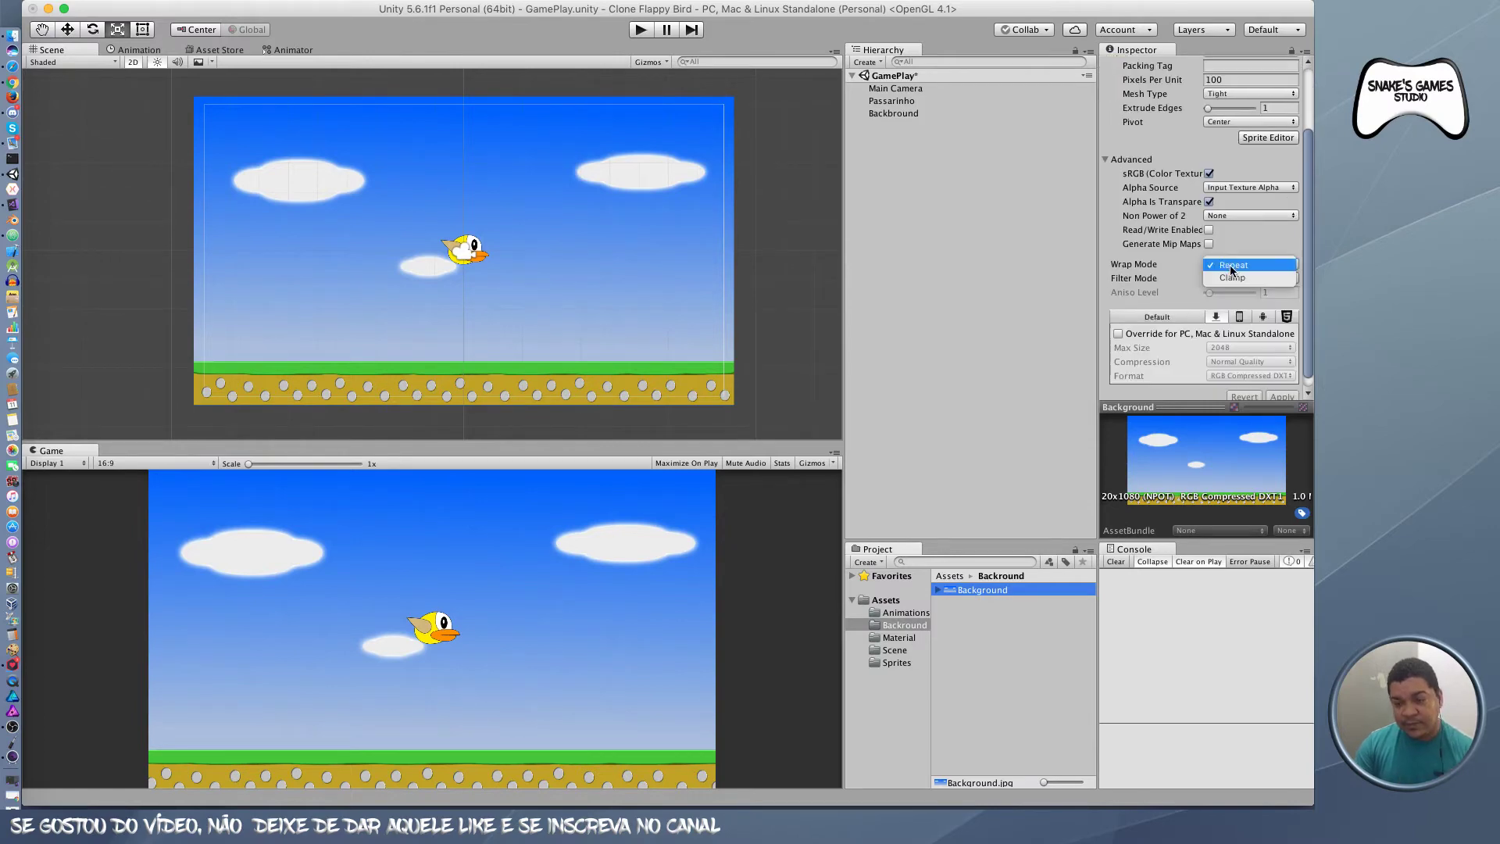
left_click(1230, 278)
Step: Apply the Clamp wrap mode import setting to the Background texture
scroll(1139, 292, "down", 1)
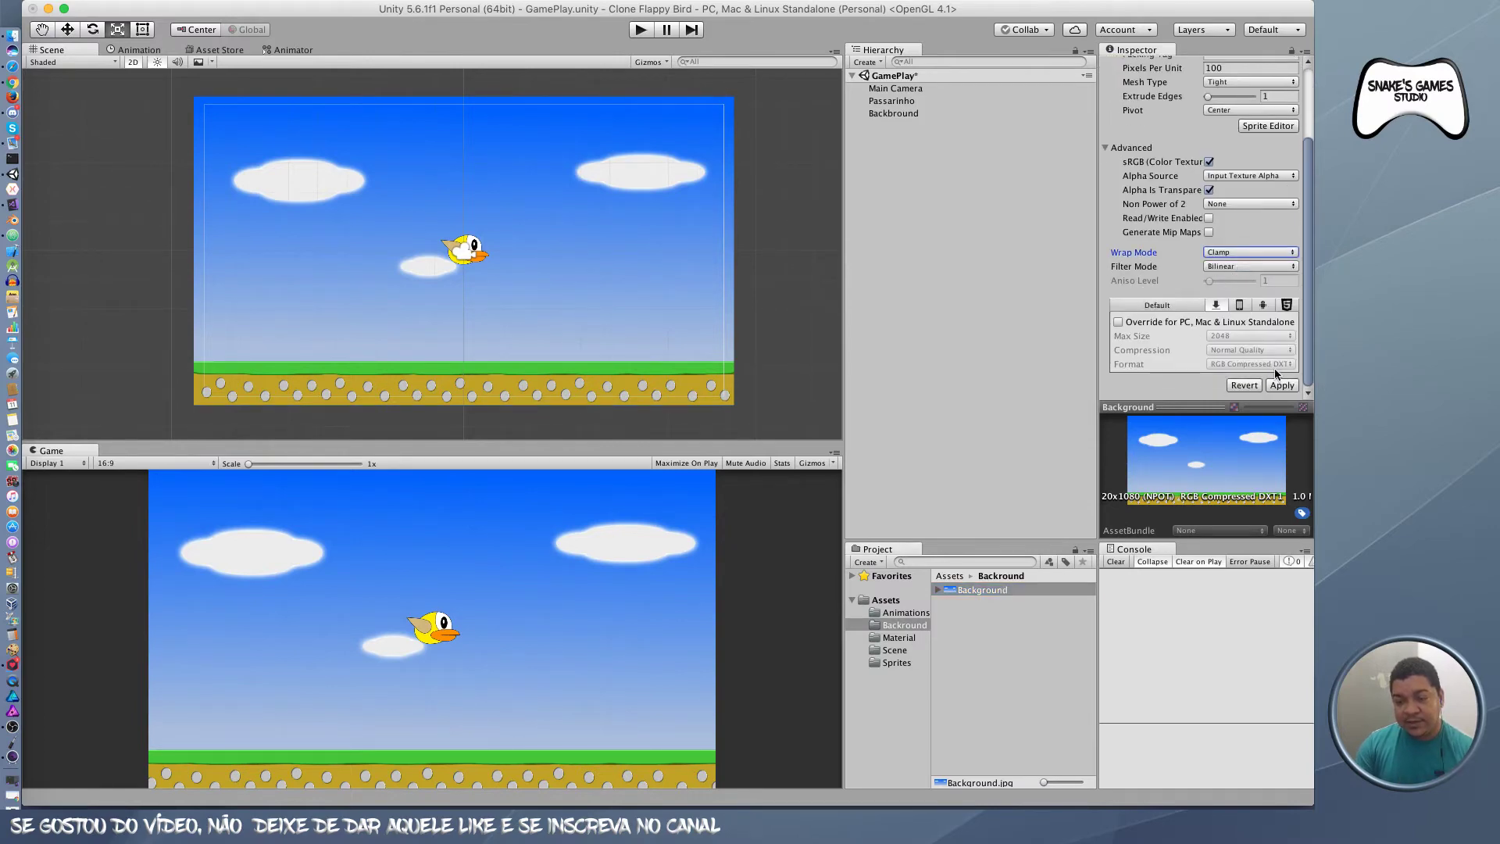
left_click(1283, 385)
left_click(1282, 388)
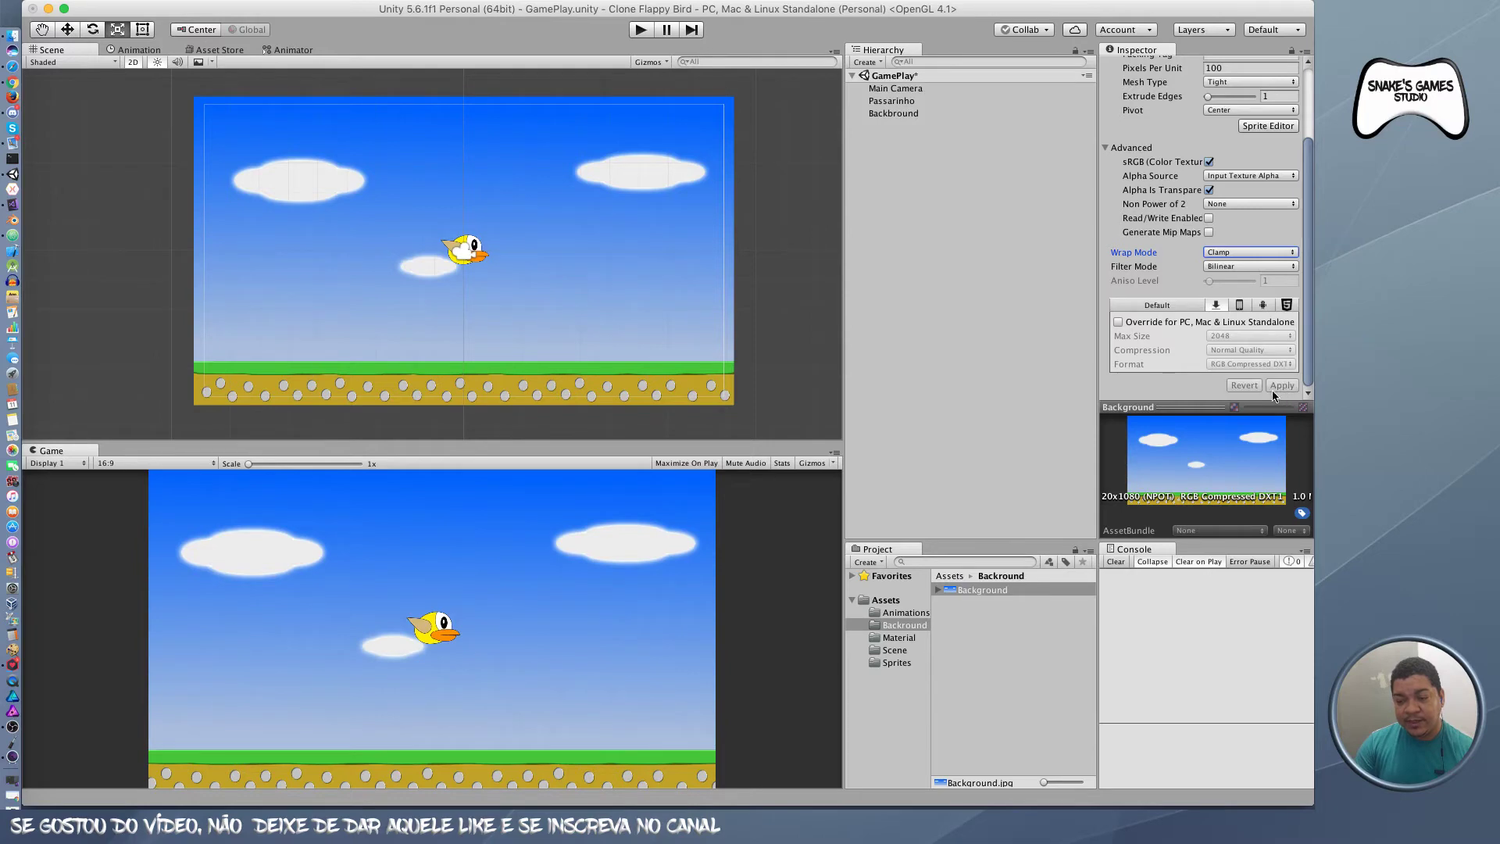
Step: Slide the Backbround quad's texture Offset X to 0.9, then -0.26
left_click(941, 113)
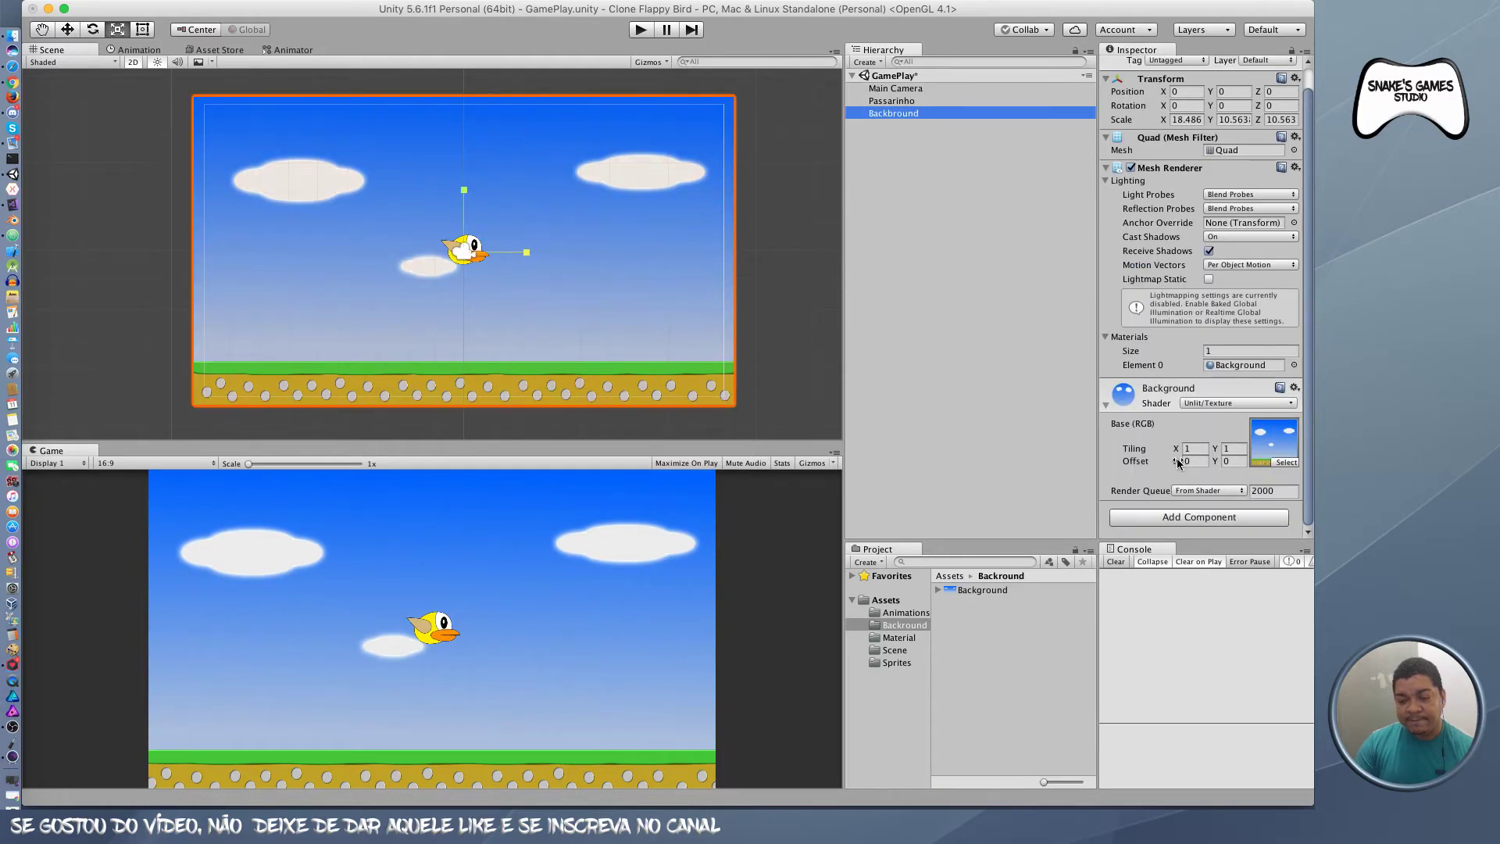
left_click_drag(1179, 462, 1207, 465)
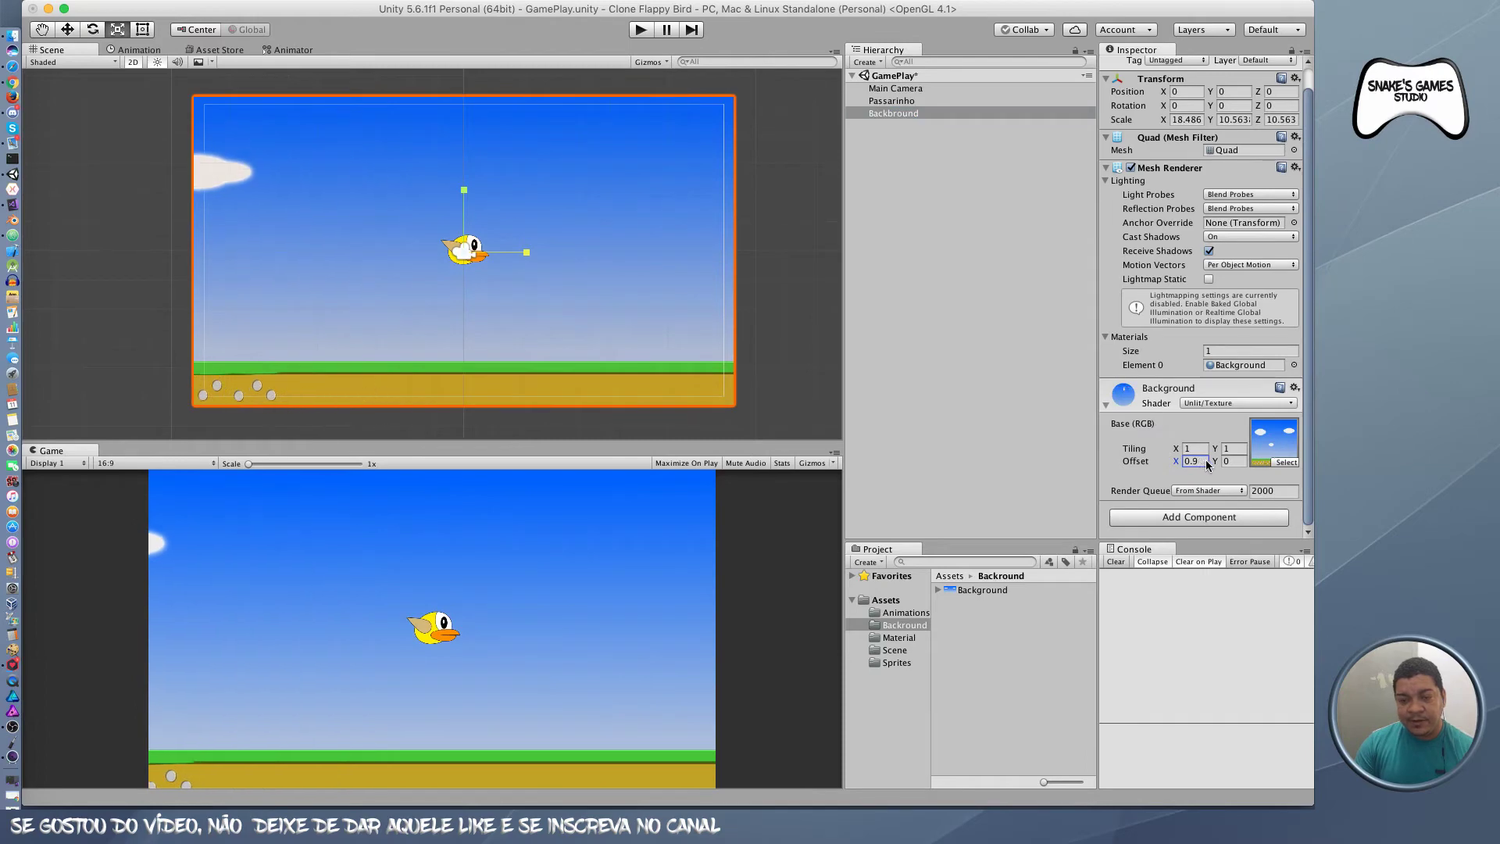
left_click_drag(1207, 465, 1177, 467)
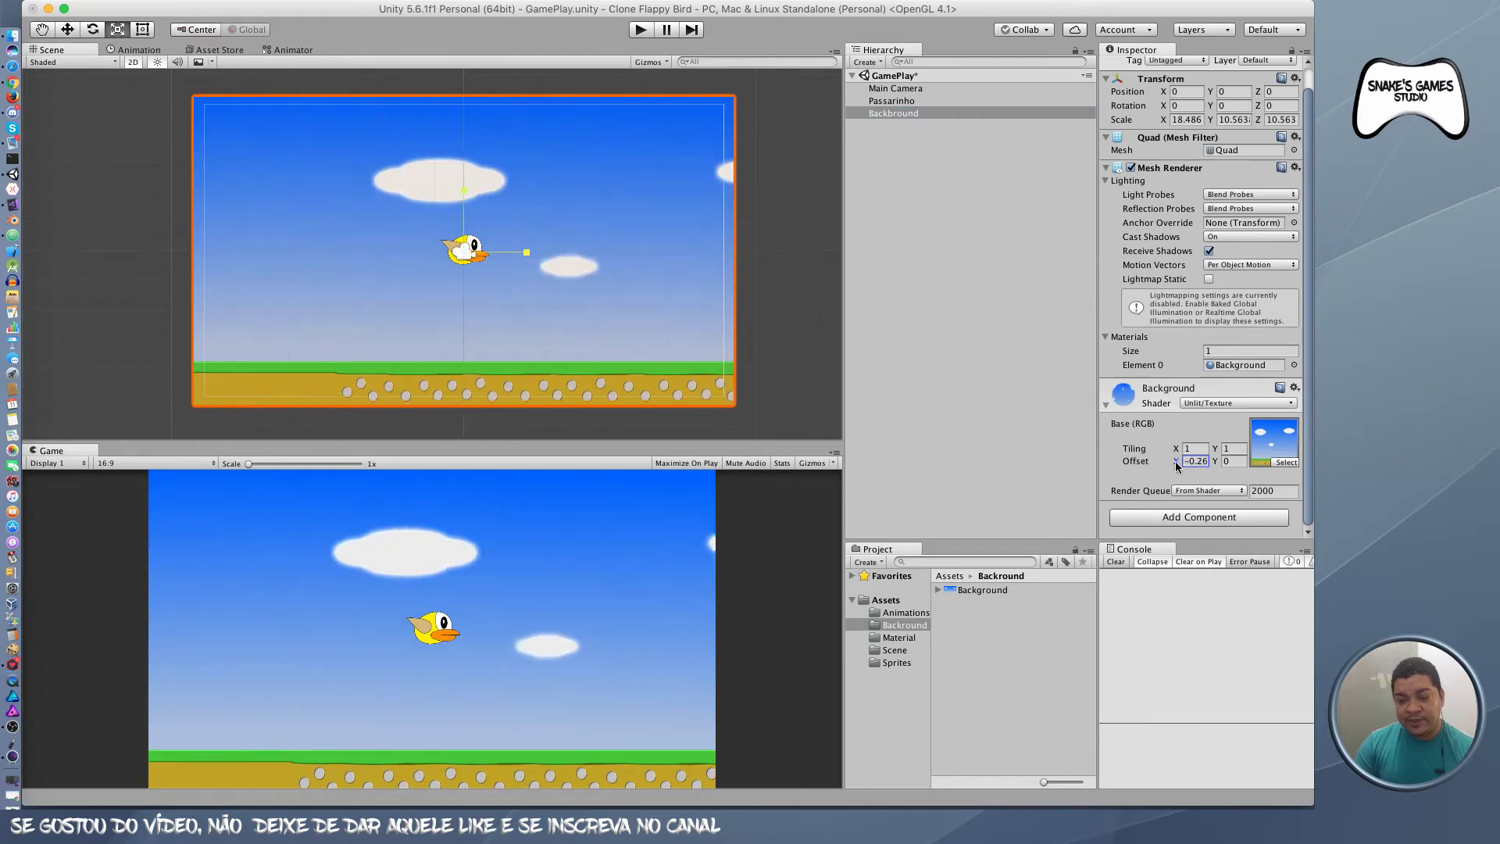
Step: Switch the Background texture's Wrap Mode back to Repeat and apply it
left_click(980, 590)
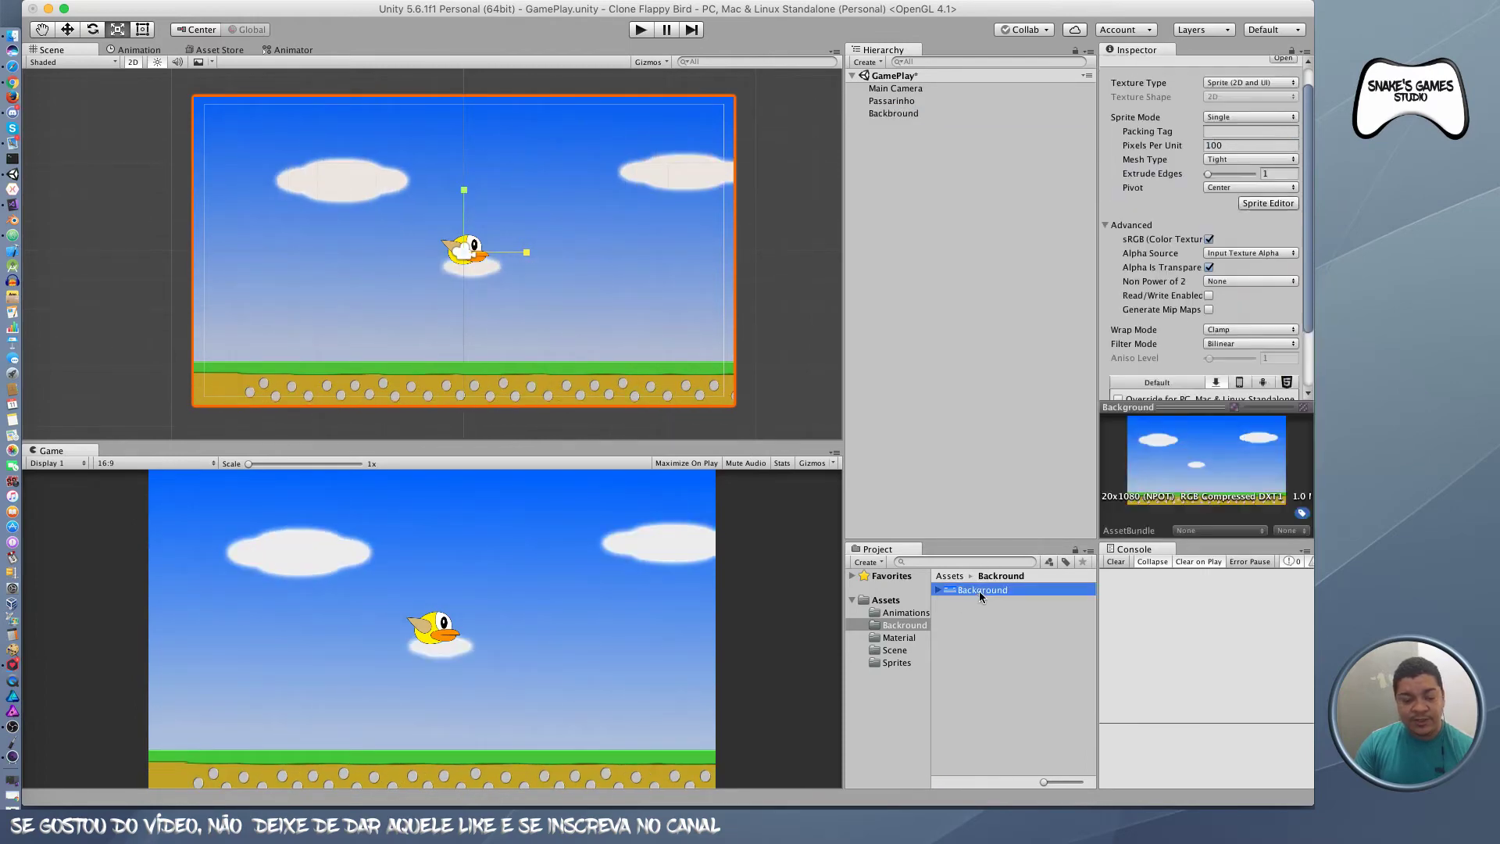
left_click(1242, 327)
left_click(1198, 313)
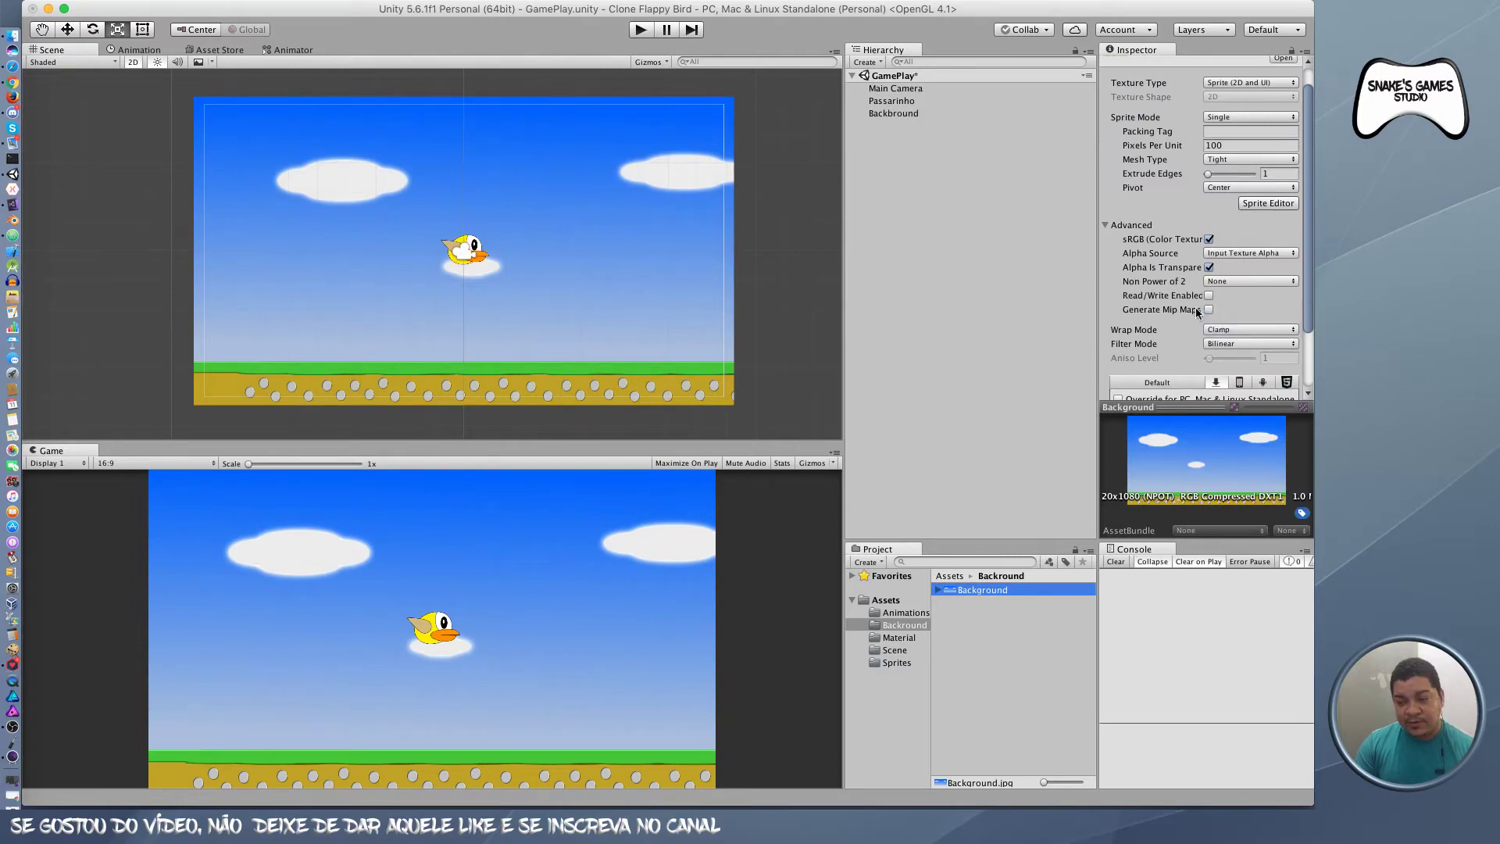
left_click(1198, 312)
scroll(1211, 312, "down", 3)
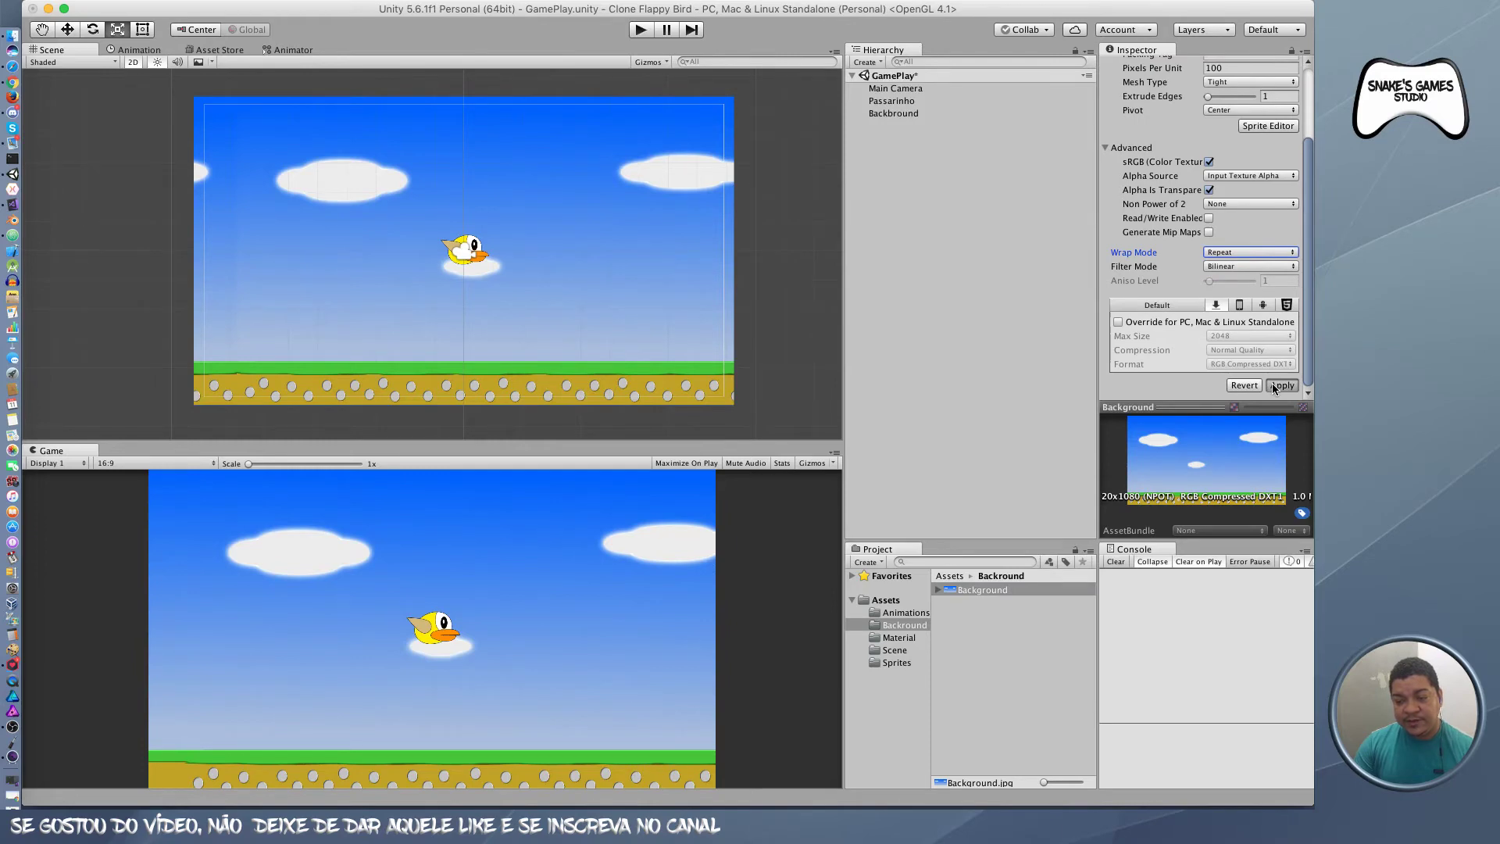
left_click(1273, 386)
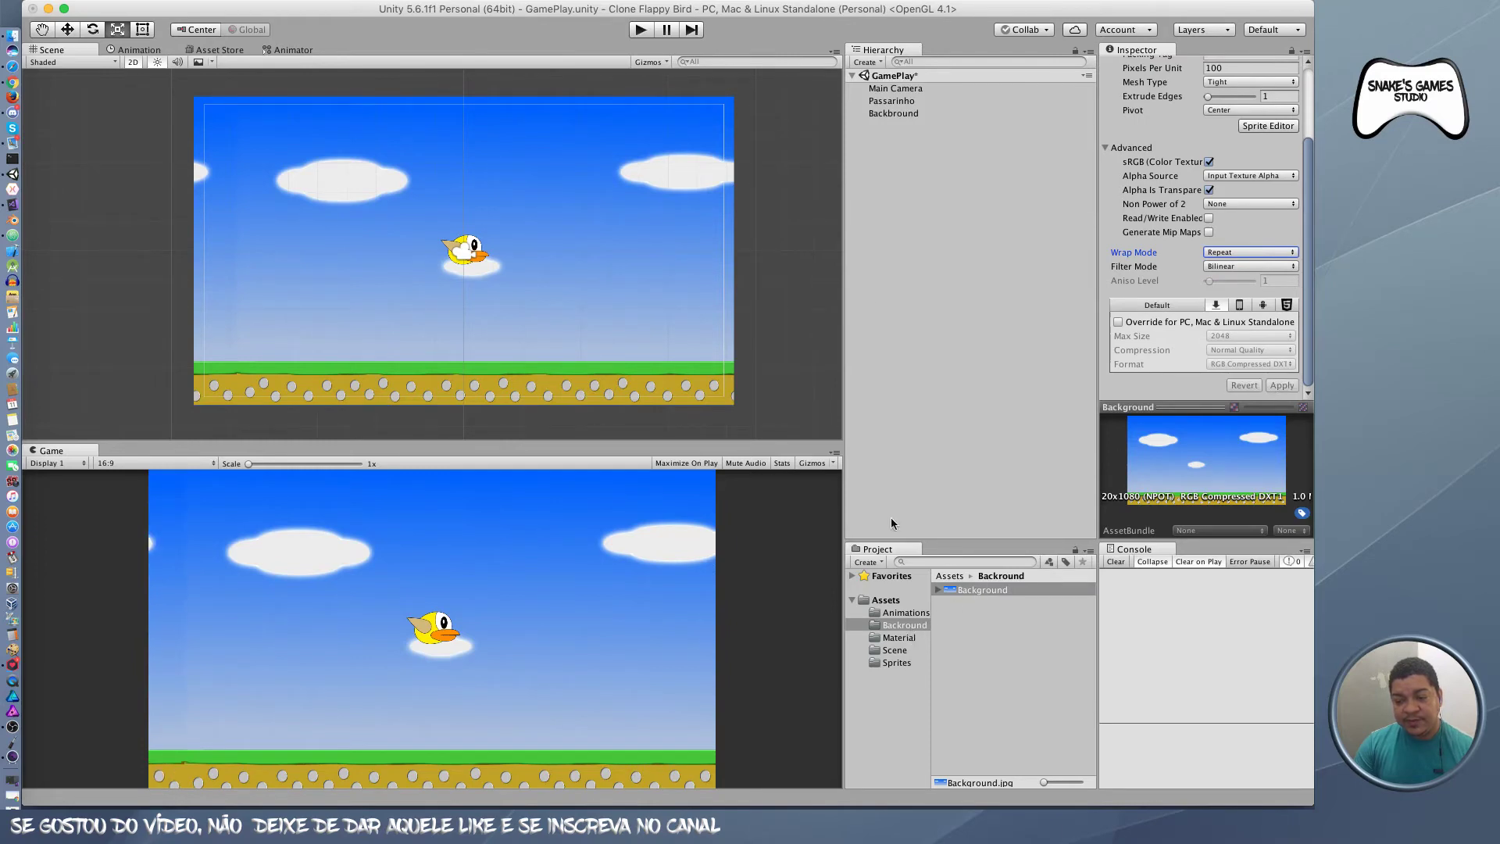
left_click(894, 115)
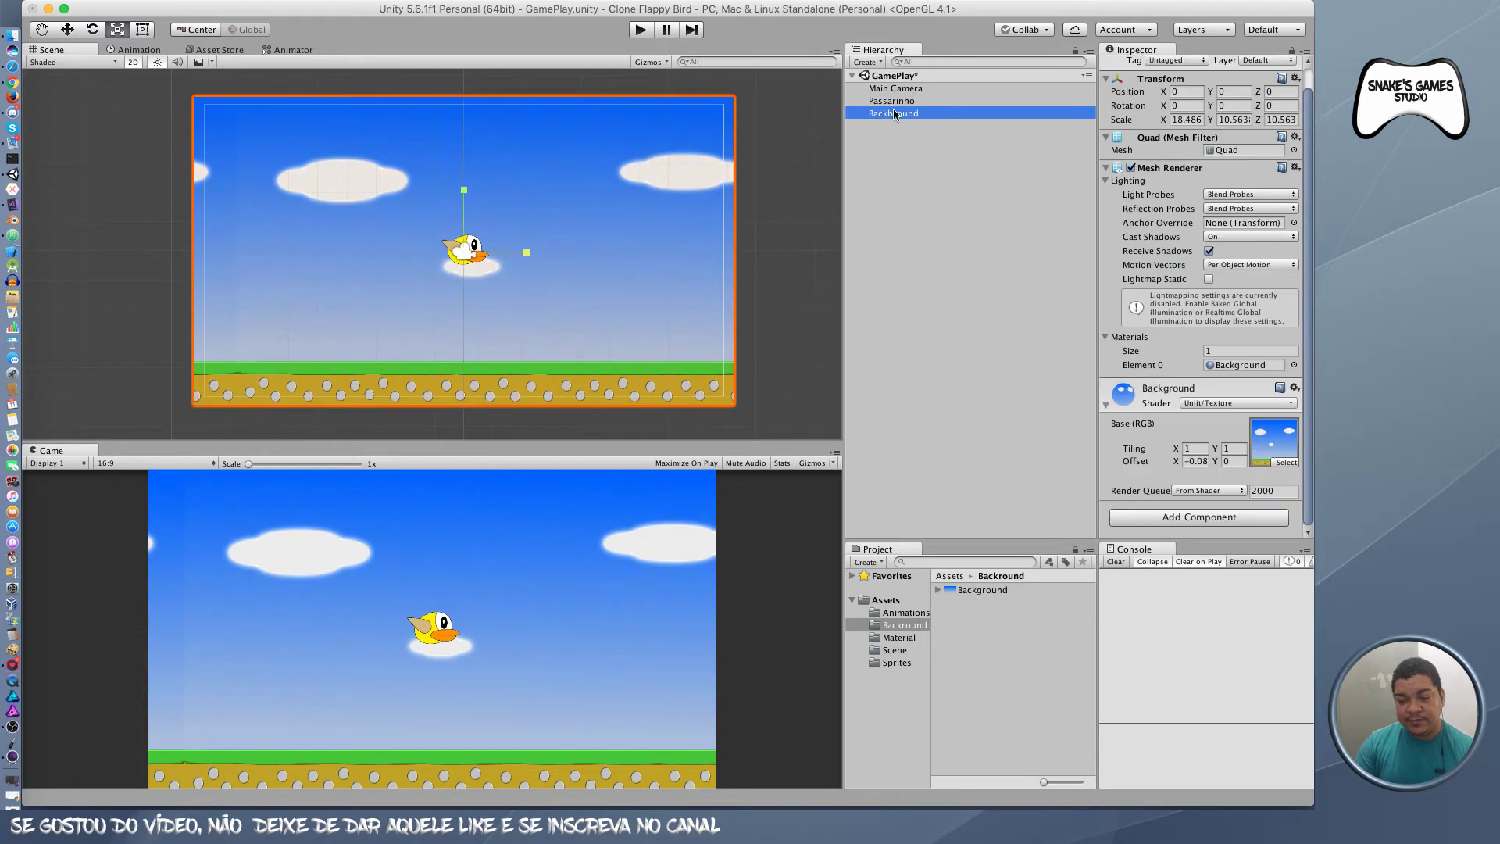
Step: Scrub Backbround's texture Offset X to check seamless tiling, then set it back to 0
left_click(1201, 462)
mouse_move(1202, 461)
left_mouse_down()
mouse_move(1140, 470)
mouse_move(1167, 470)
left_mouse_up()
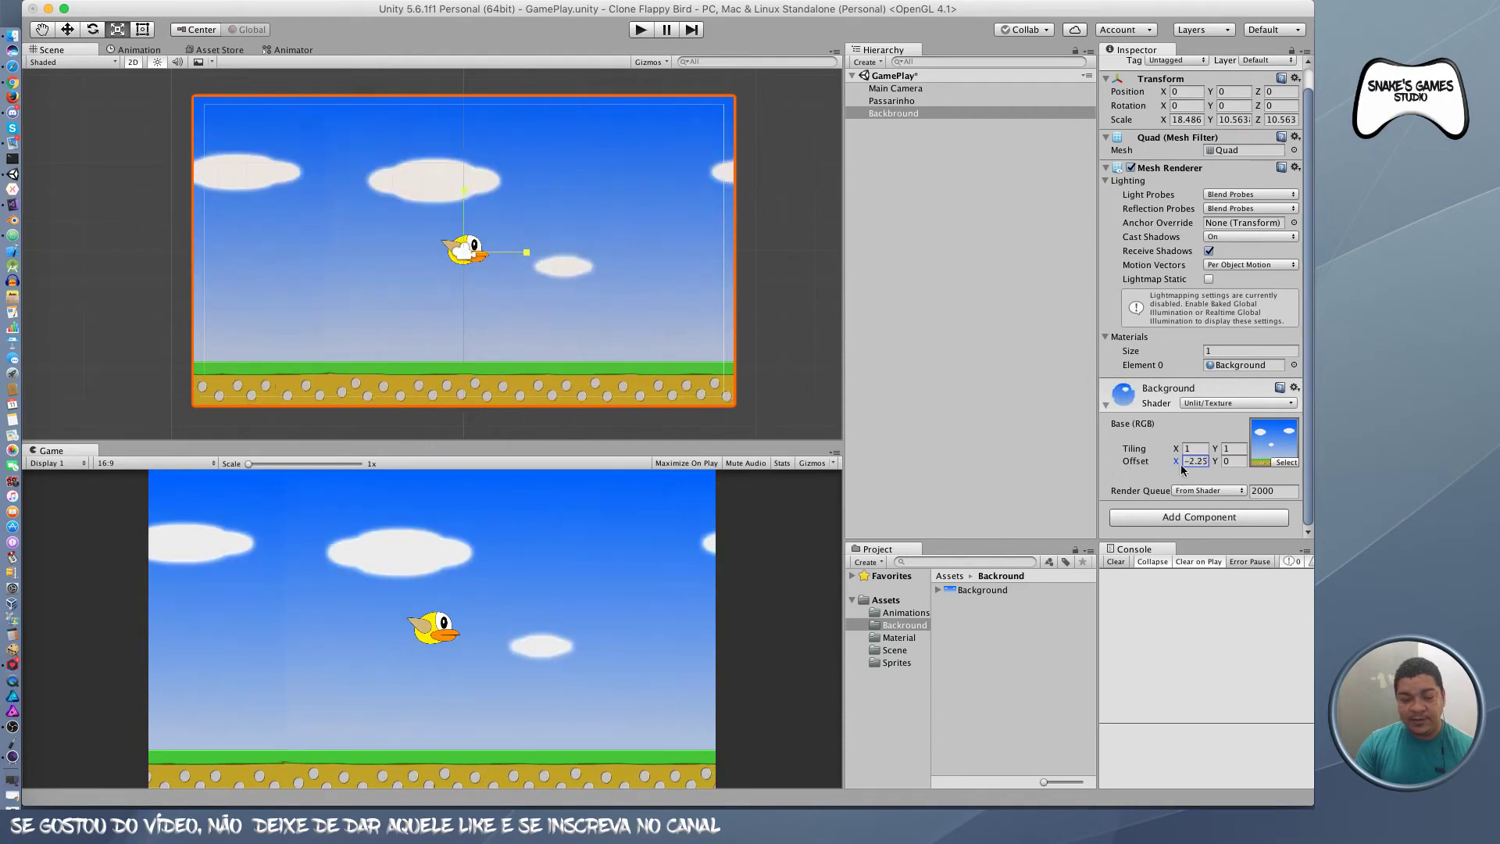
double_click(1193, 461)
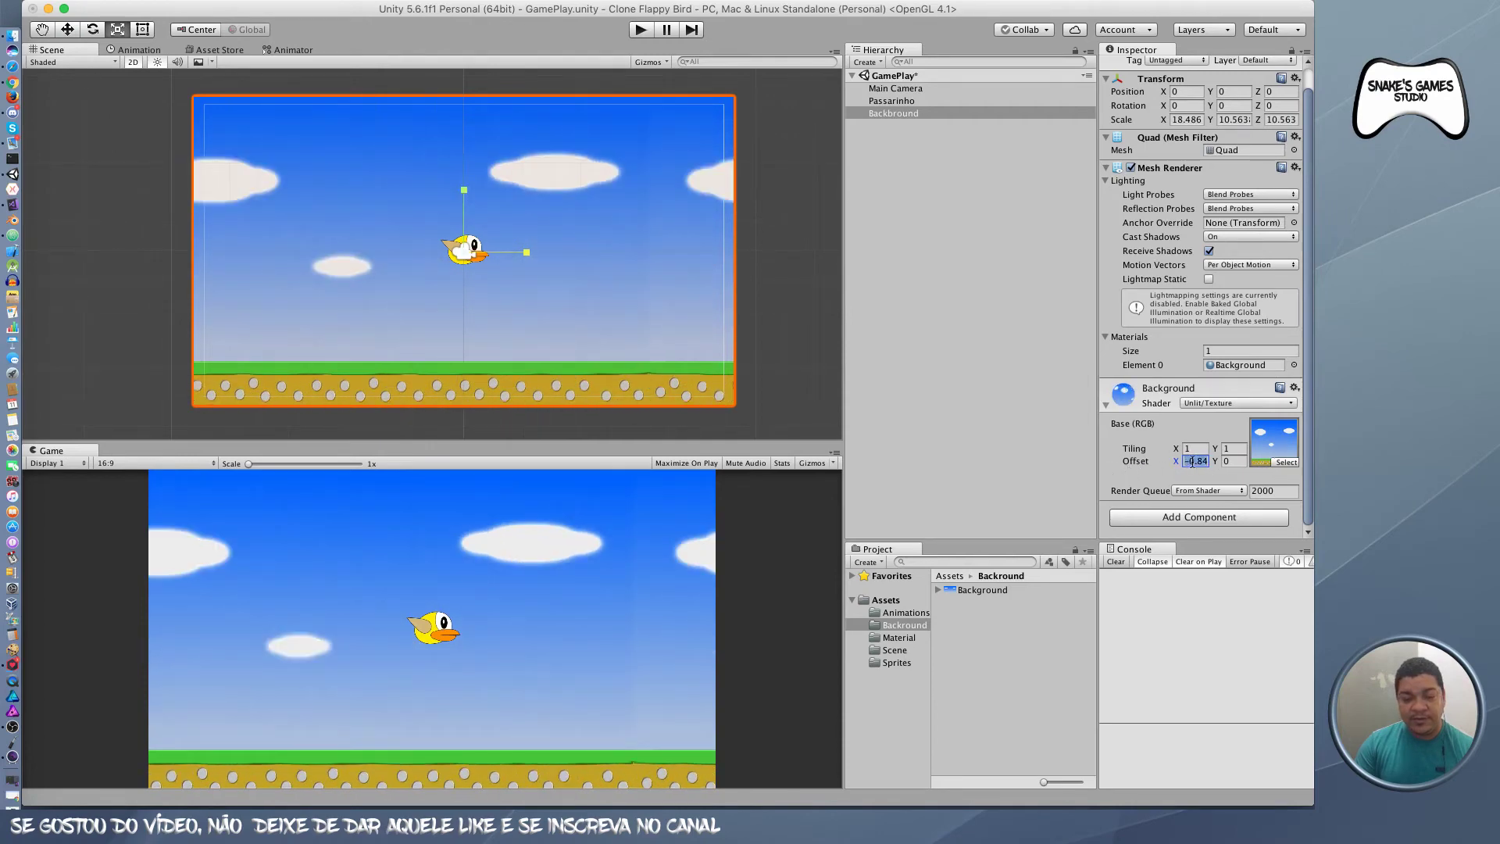
type("0")
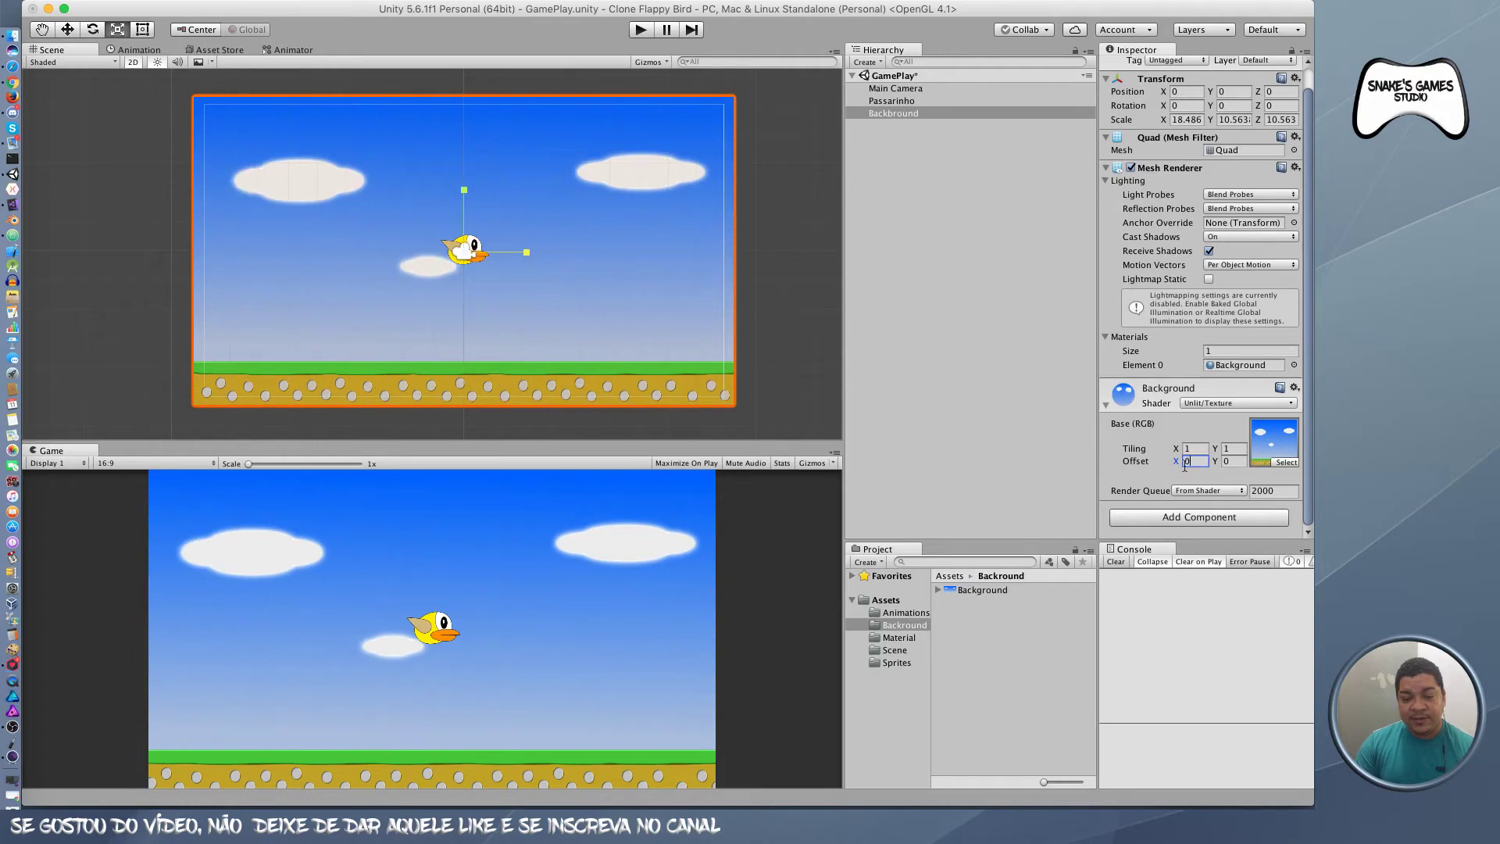
left_click(1025, 719)
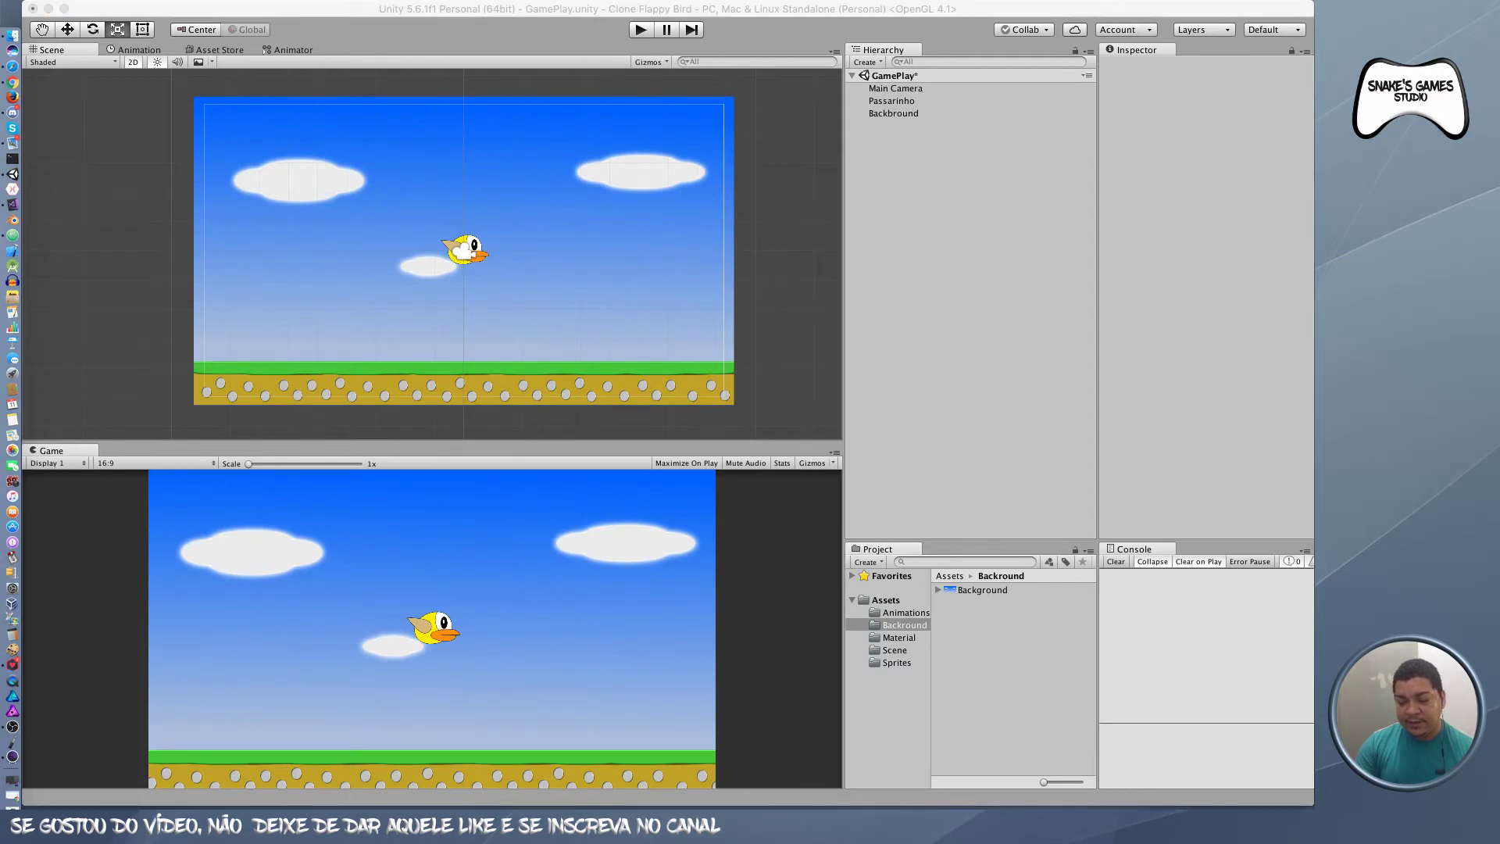
Step: Create a new folder named Scripts in the Assets folder
left_click(878, 601)
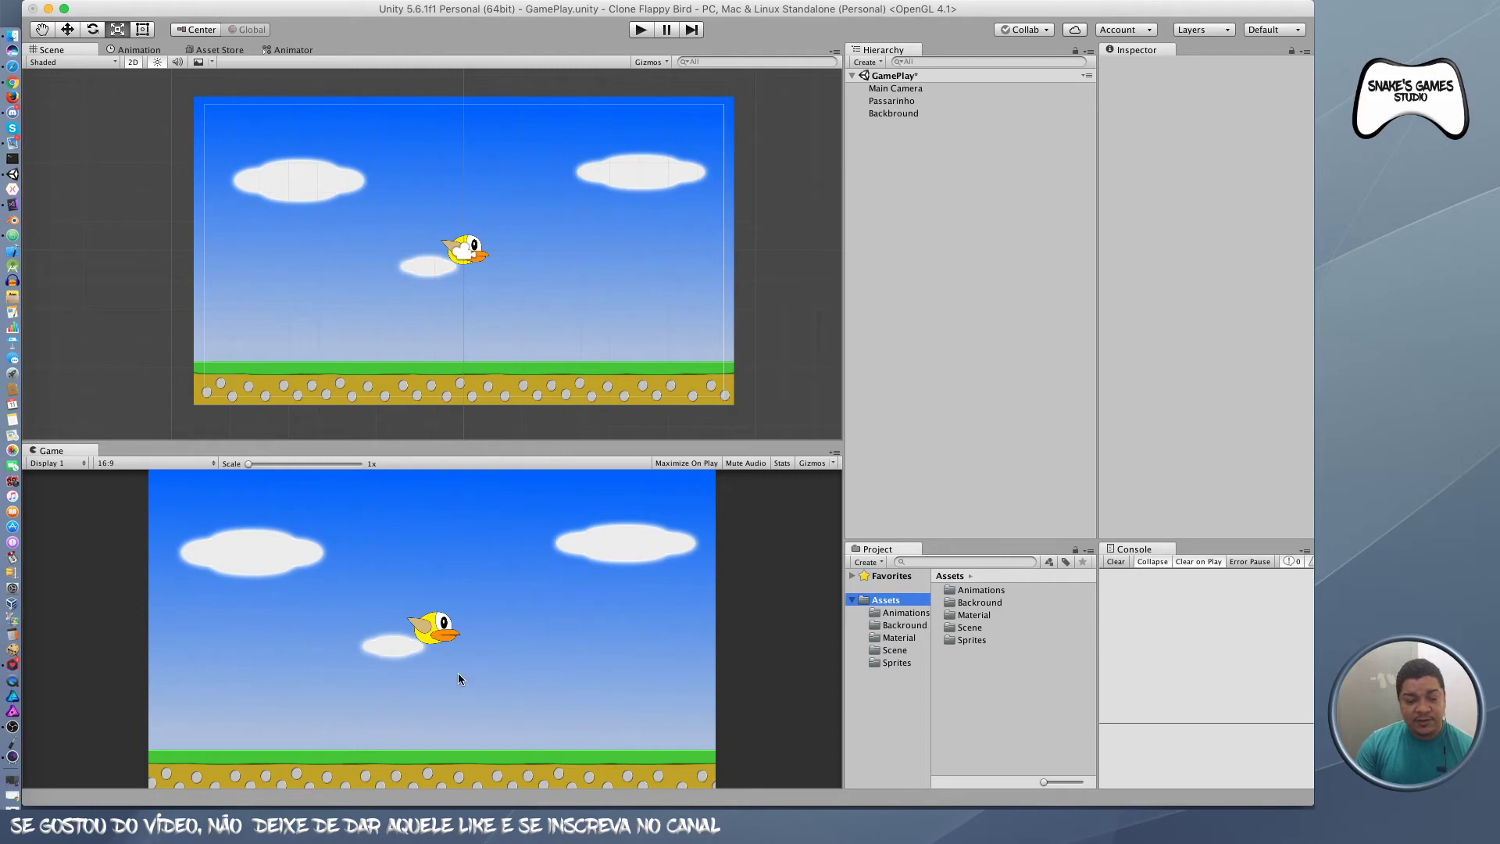
right_click(972, 703)
mouse_move(1052, 562)
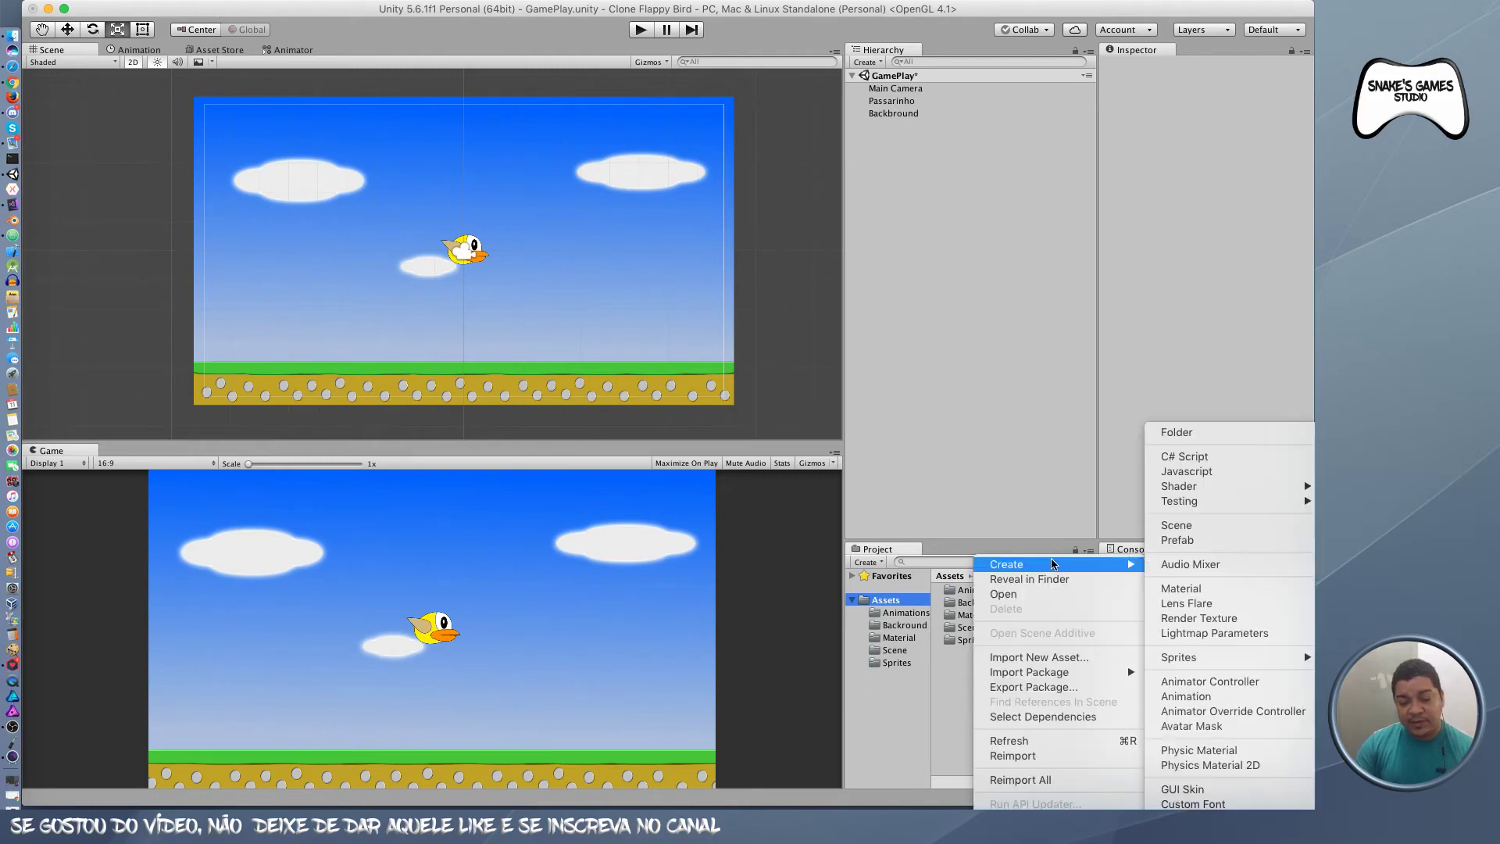
left_click(1211, 433)
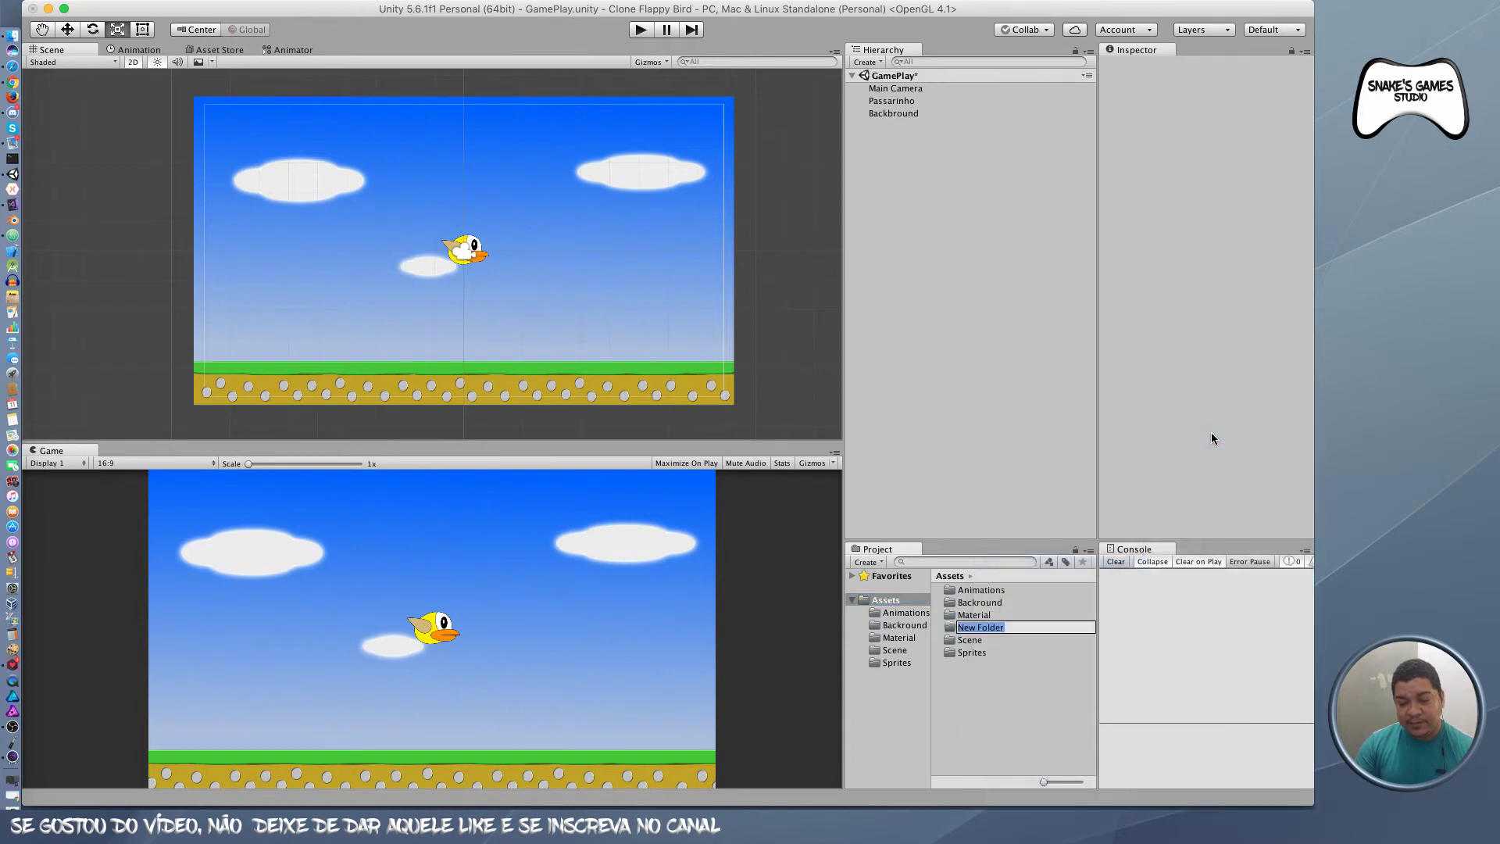
type("Sc")
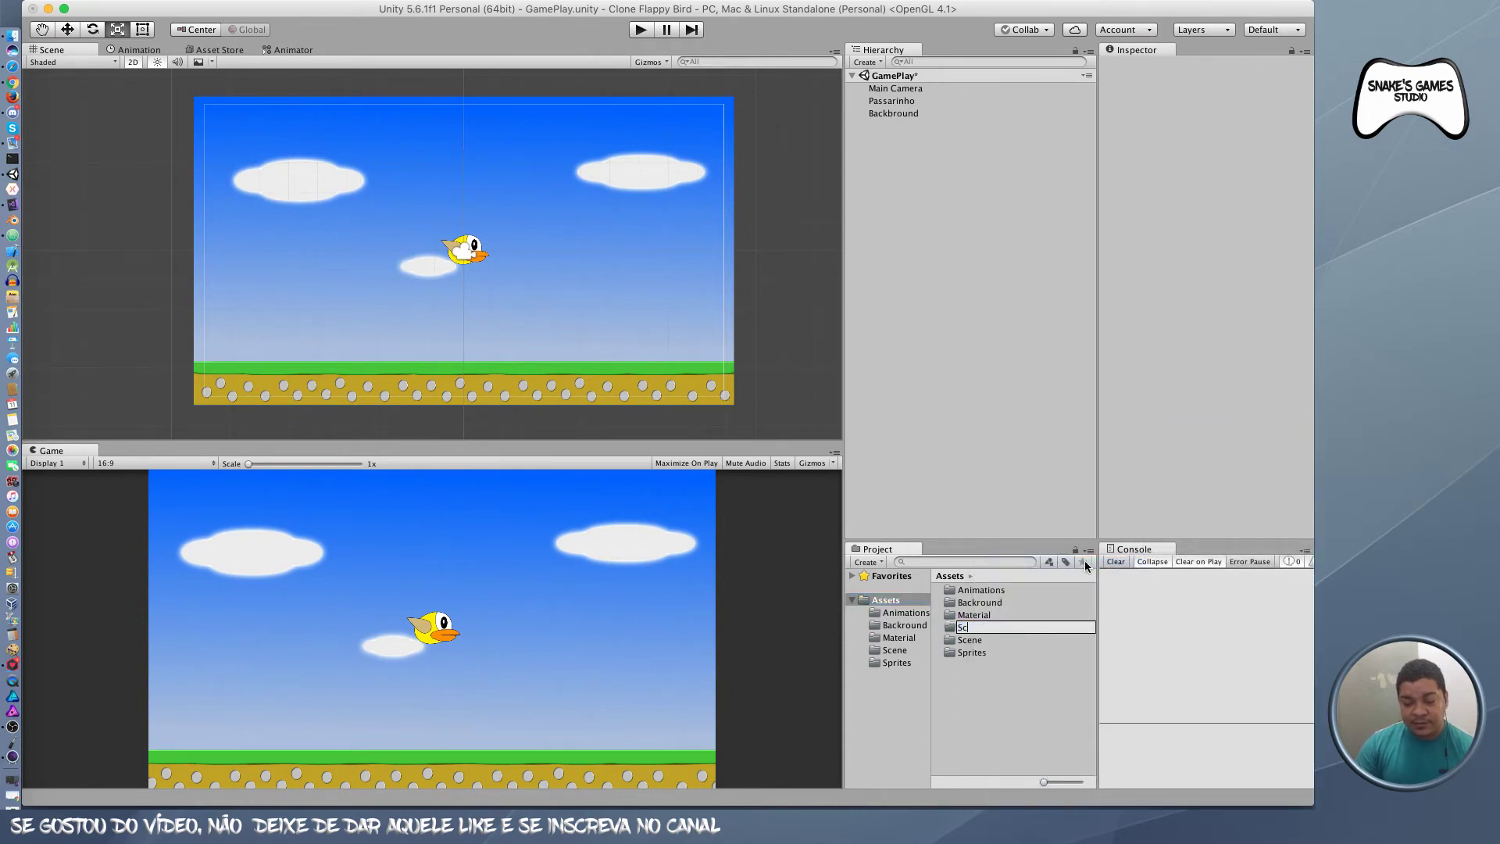
type("ripts")
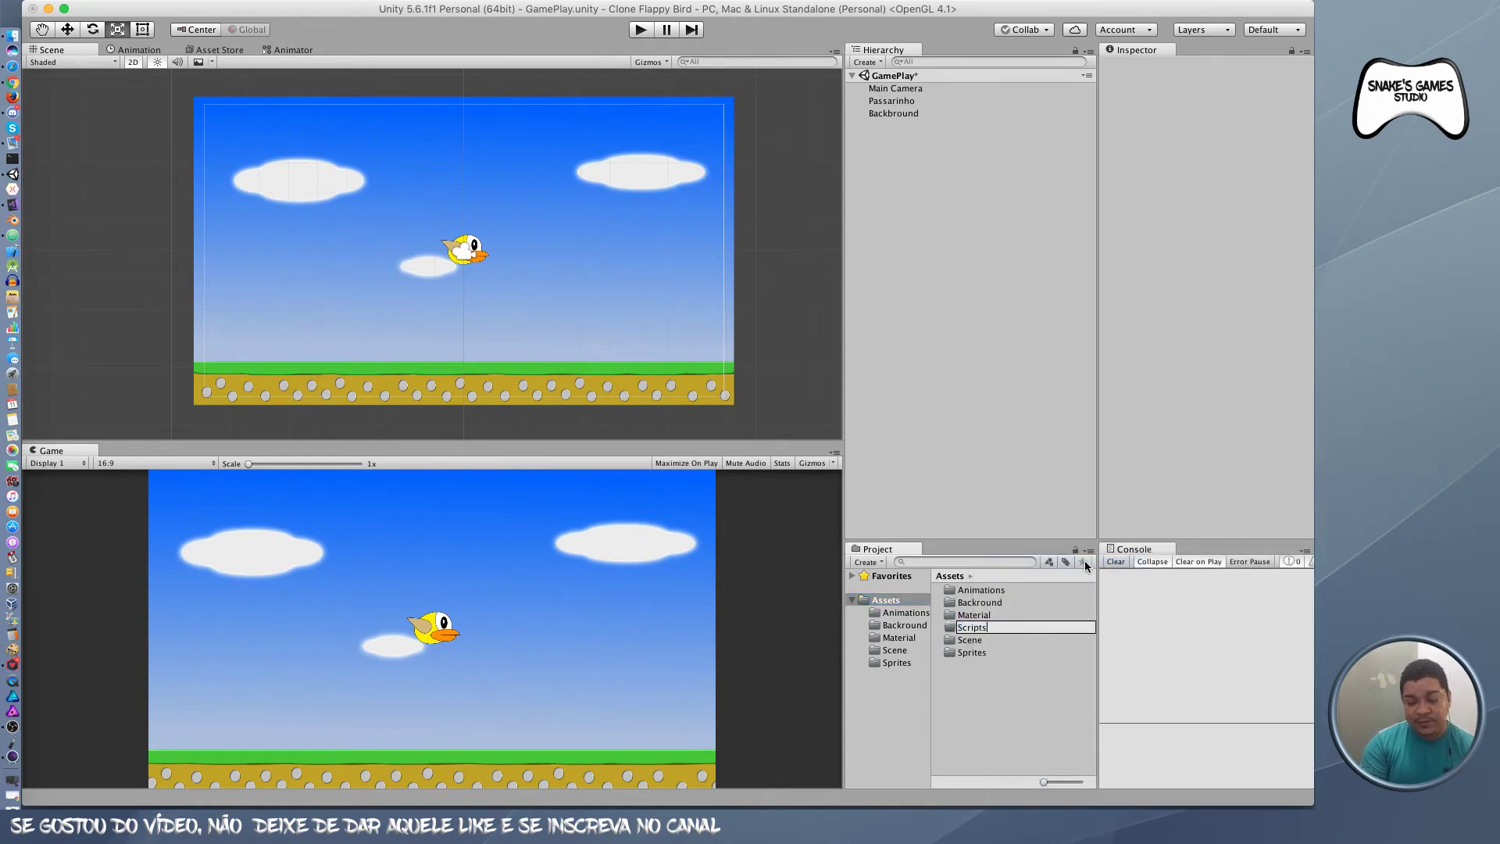
key("Return")
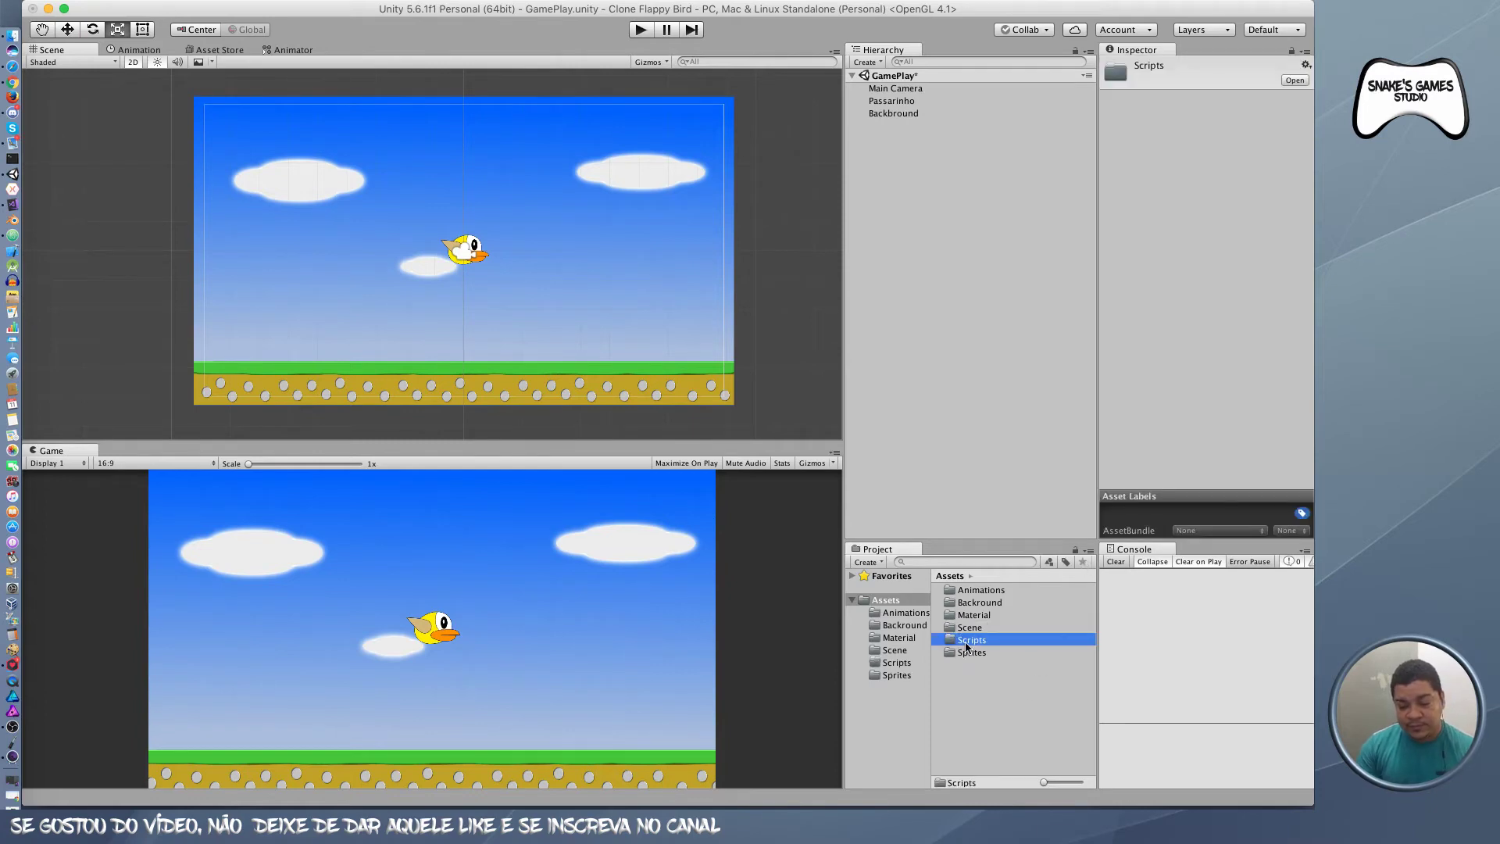
Step: Open the Scripts folder and select the background quad
double_click(966, 641)
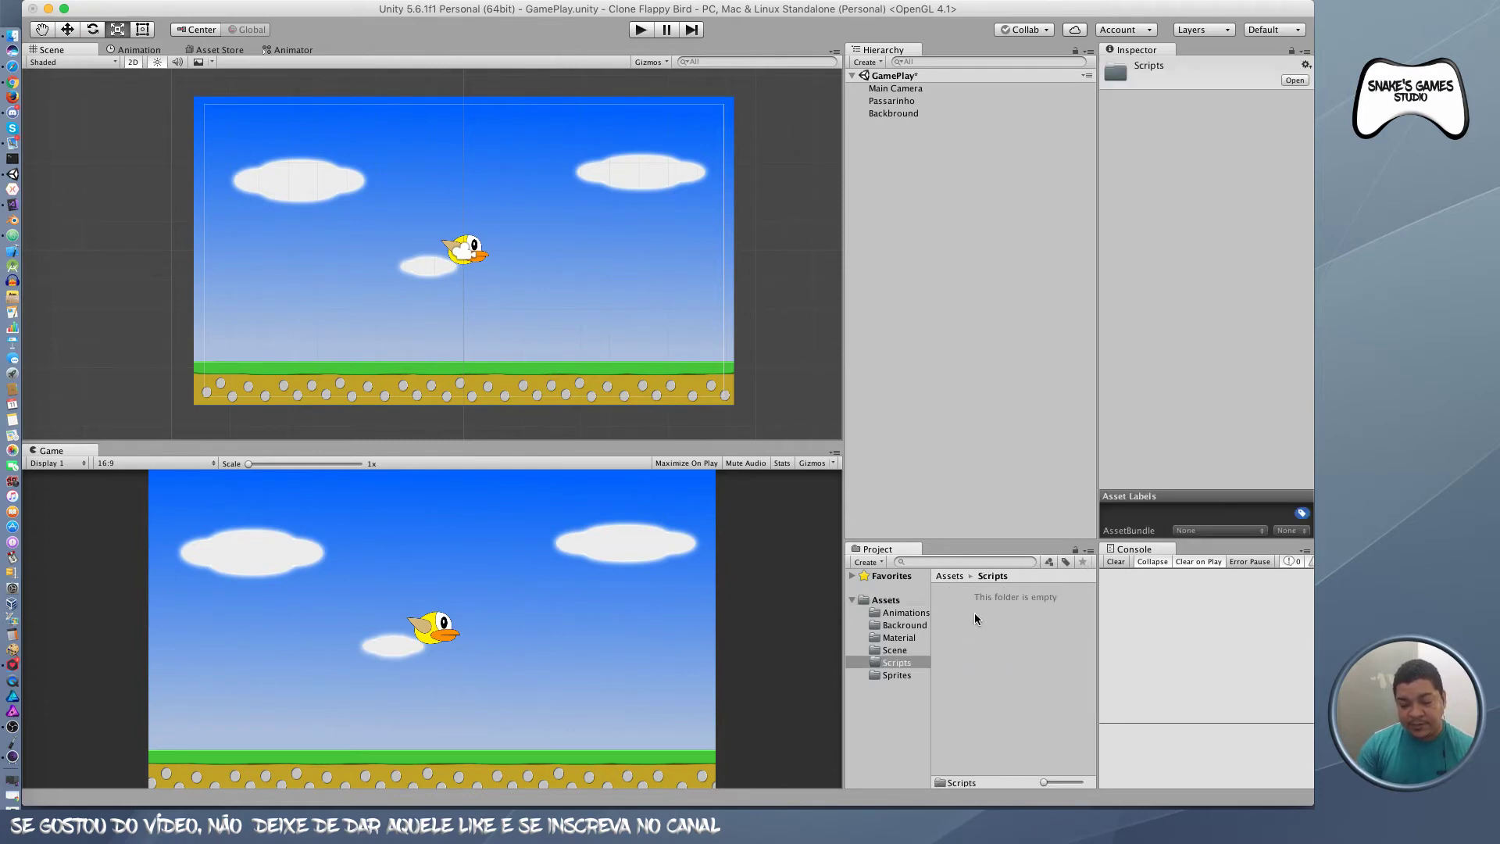
left_click(909, 111)
scroll(1188, 310, "down", 1)
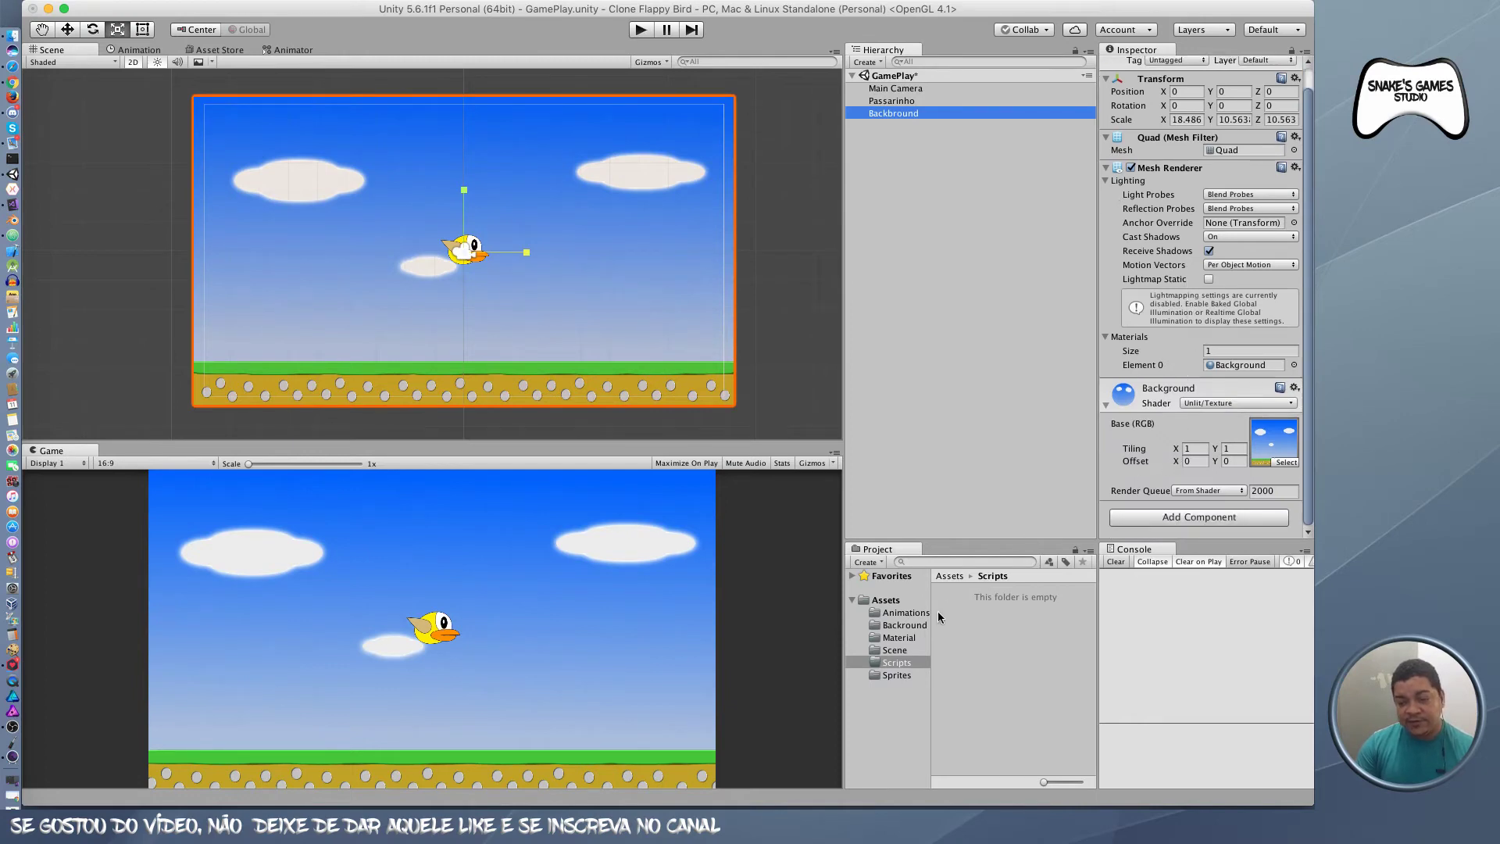
Step: Create a C# script named MoveOffset inside the Scripts folder
right_click(996, 643)
mouse_move(1062, 567)
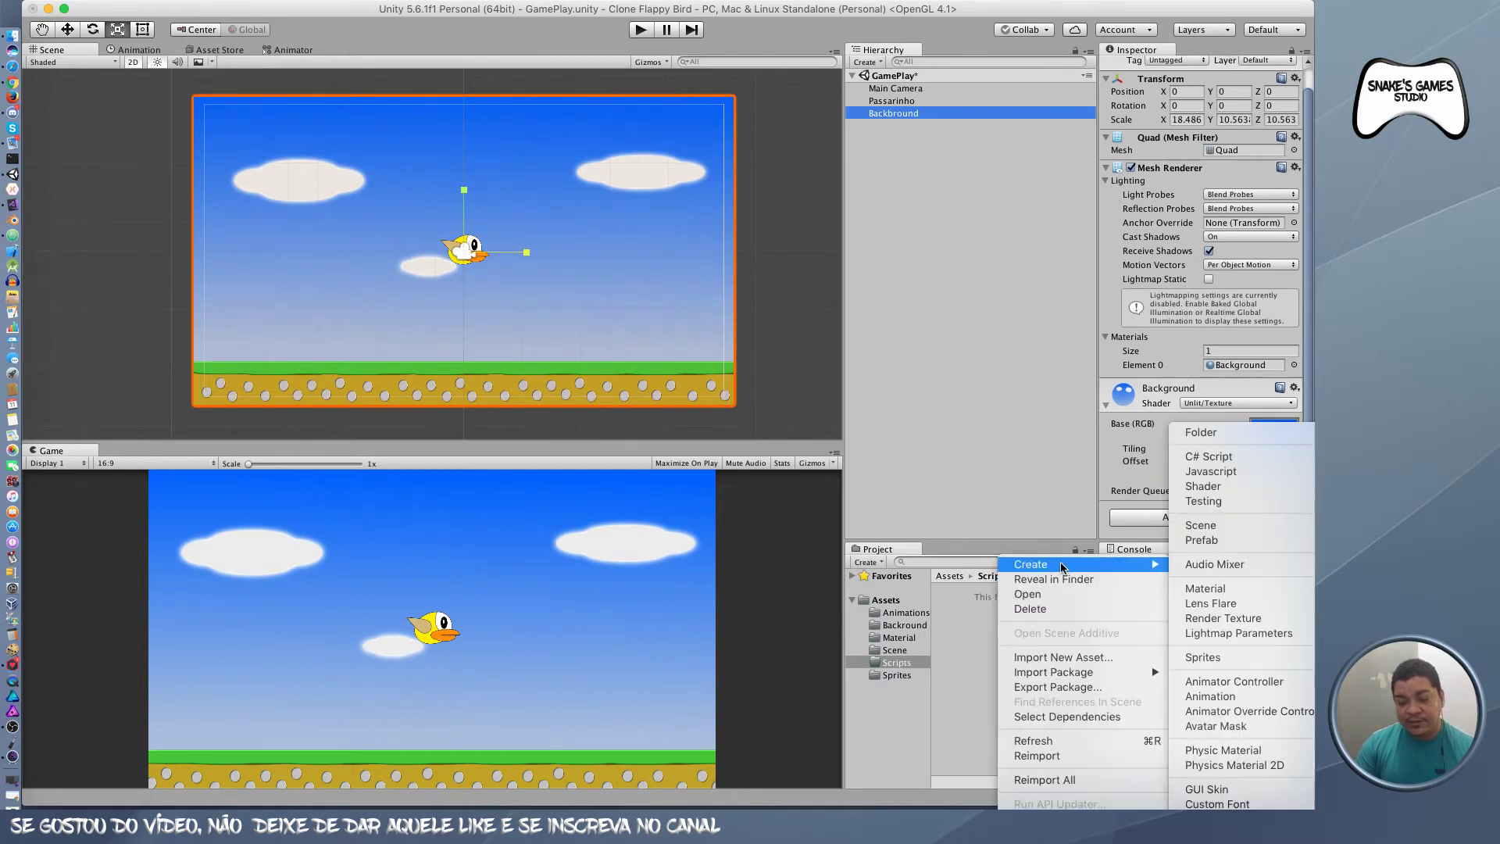
left_click(1214, 461)
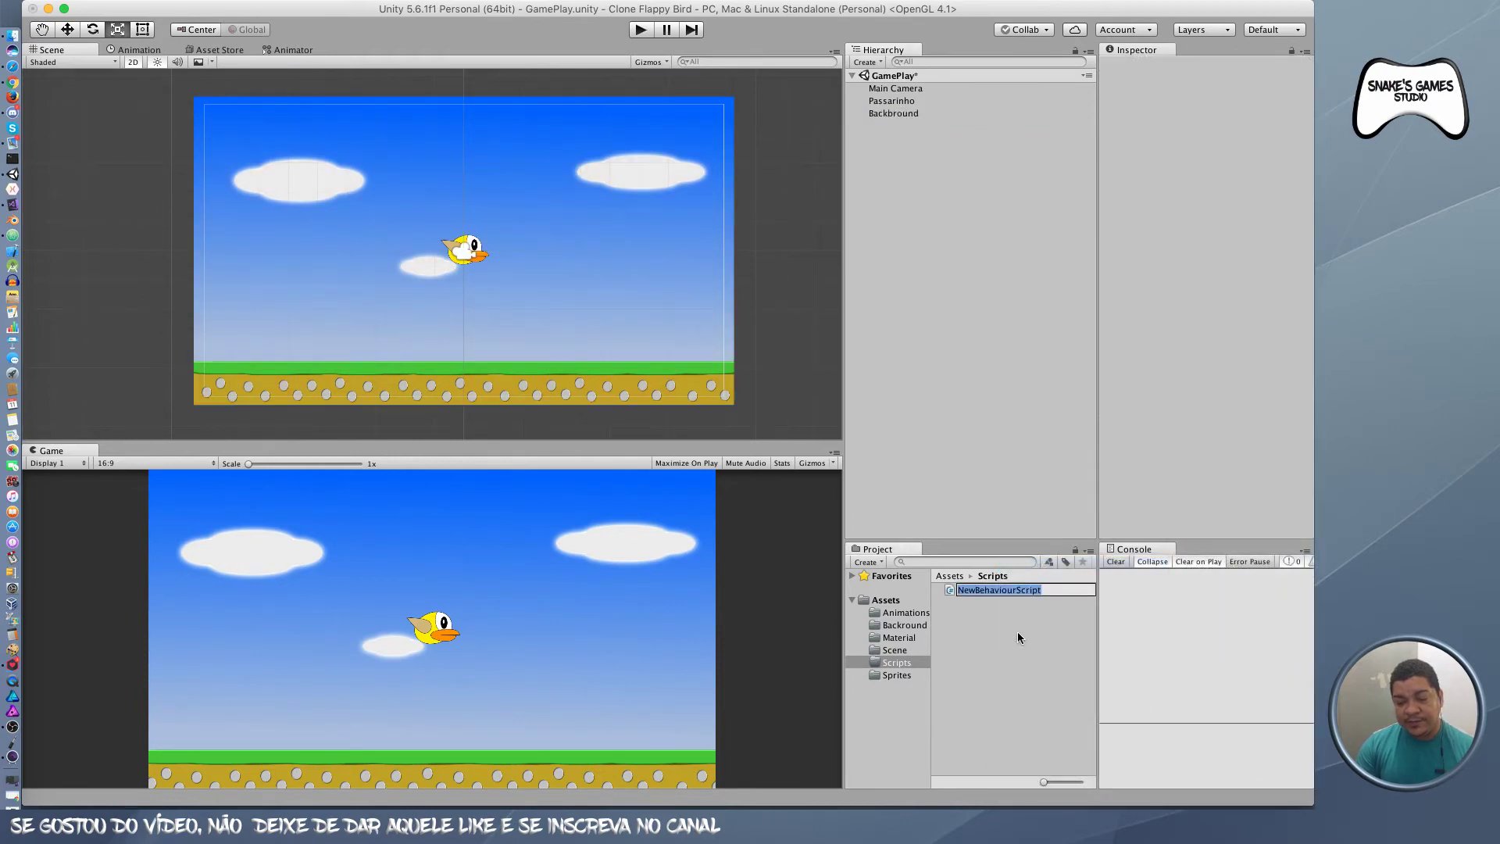
type("Mop")
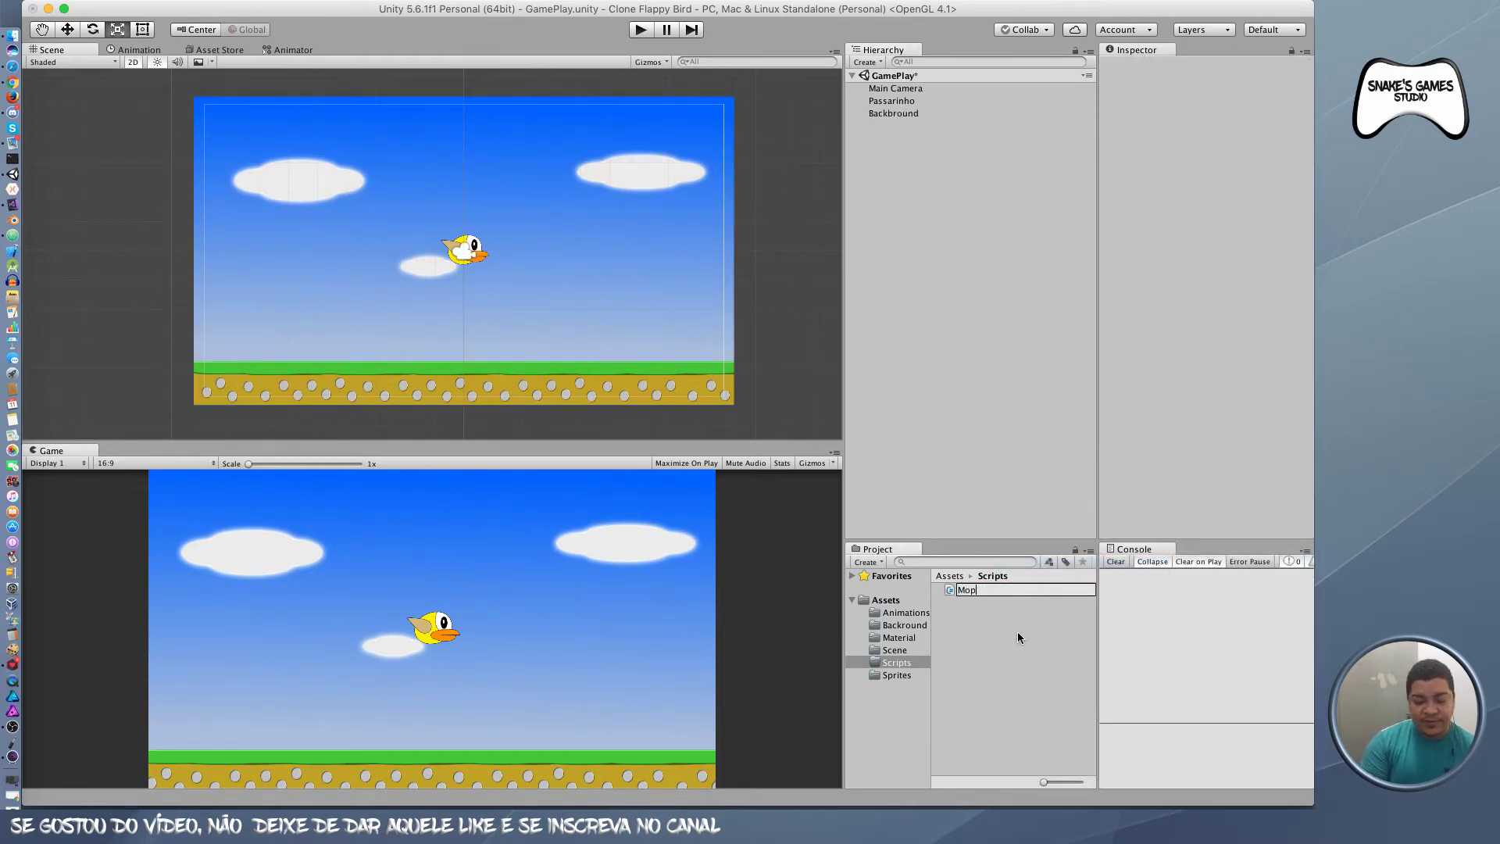
key("BackSpace")
type("veOffset")
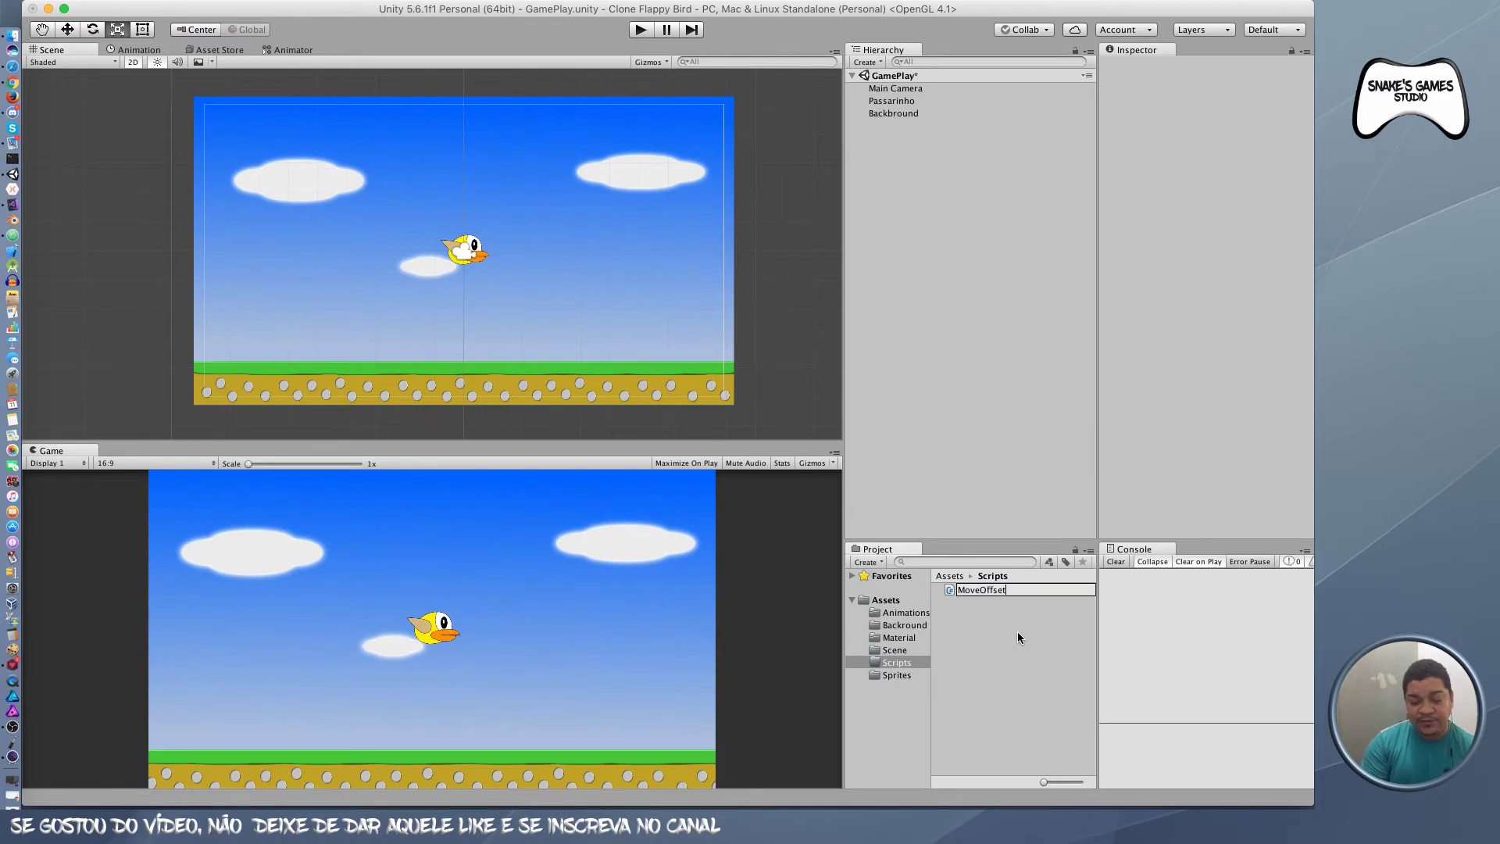
key("Return")
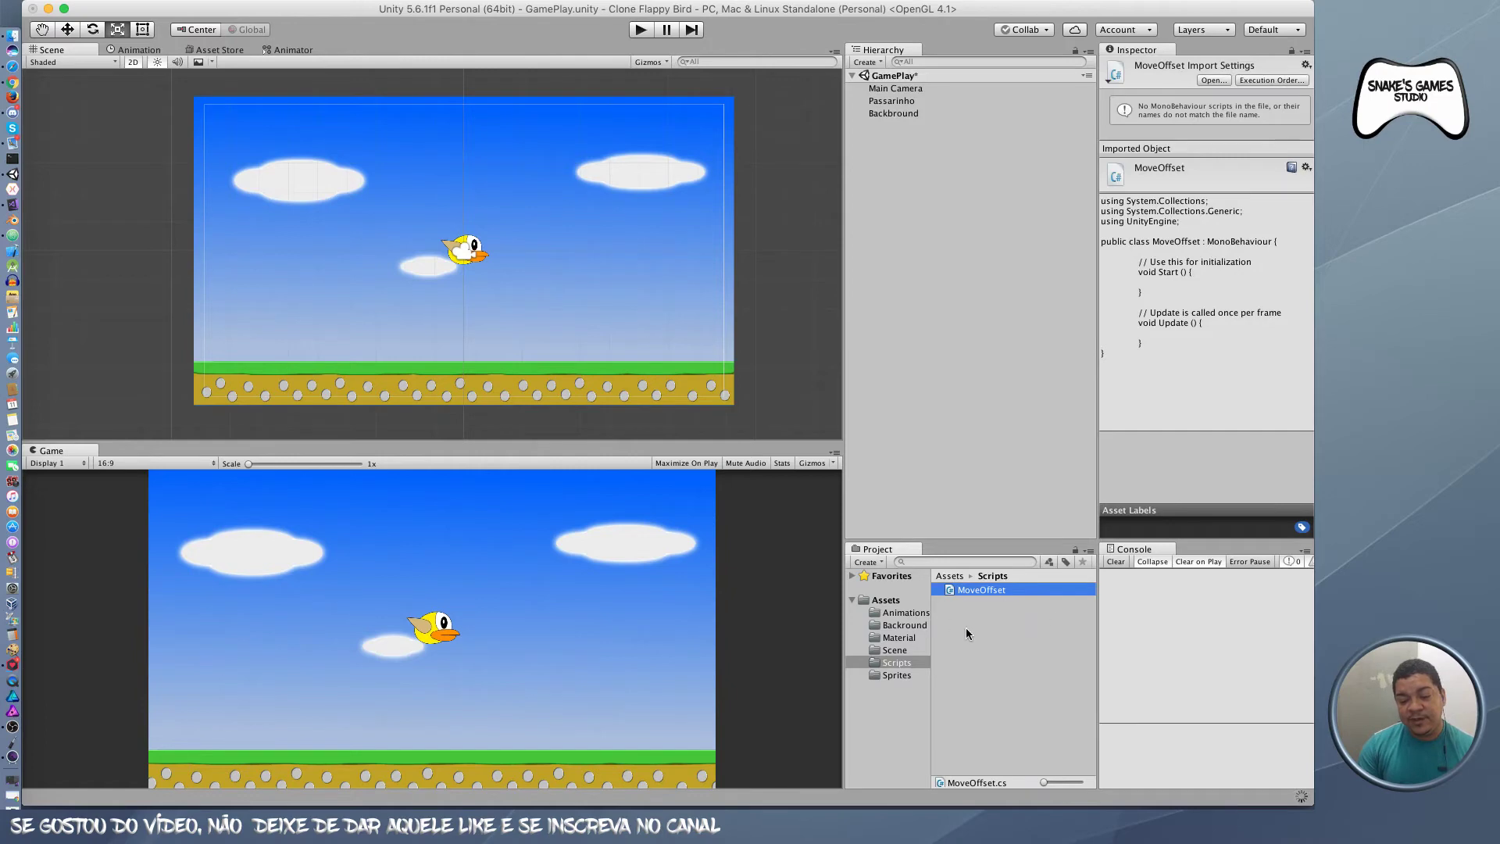
Step: Open MoveOffset.cs in Visual Studio and place the caret on its last line
double_click(1006, 590)
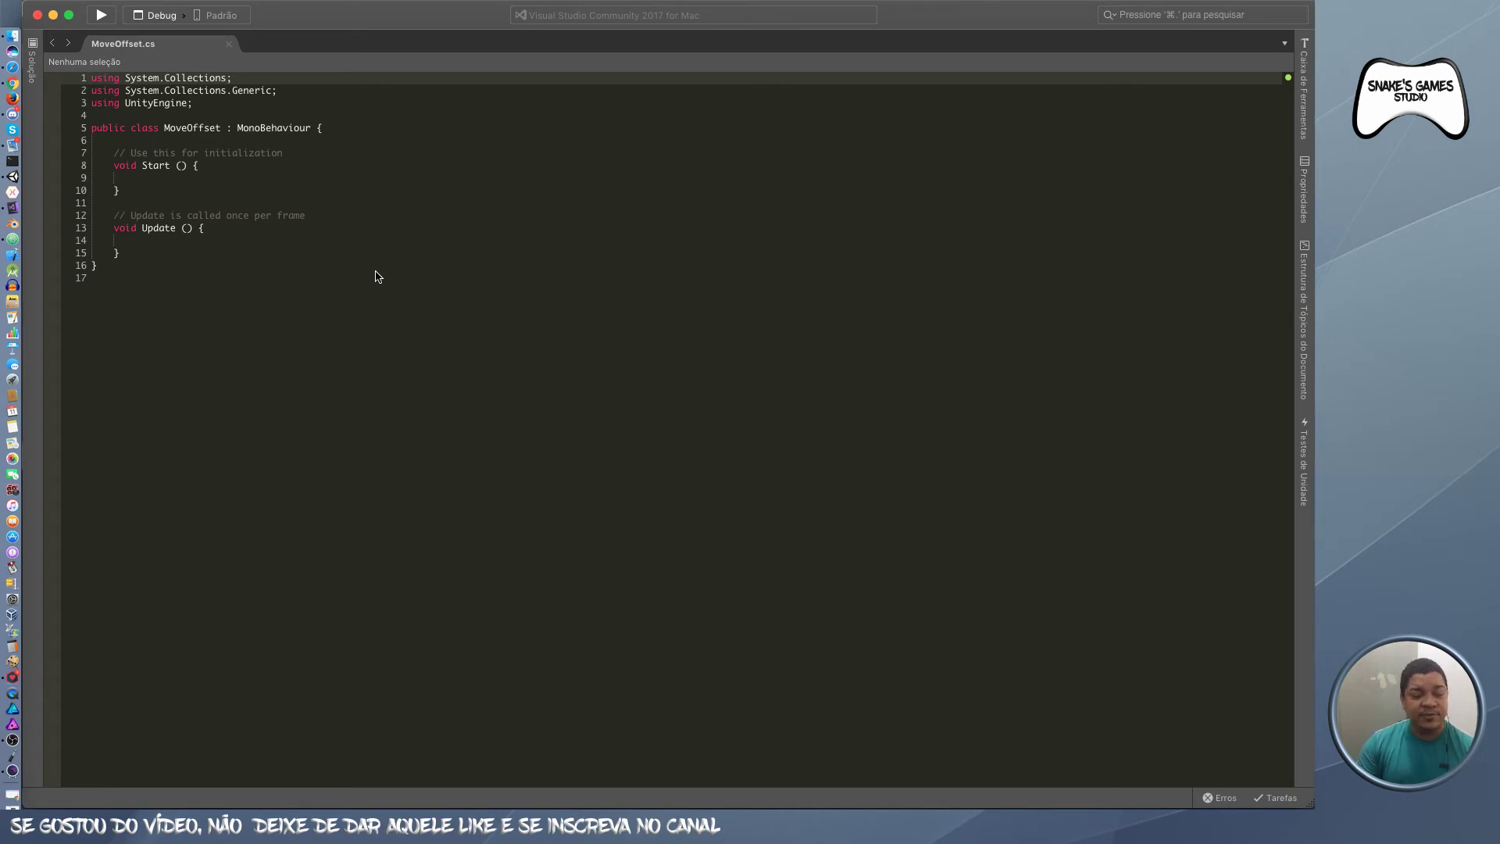
left_click(376, 277)
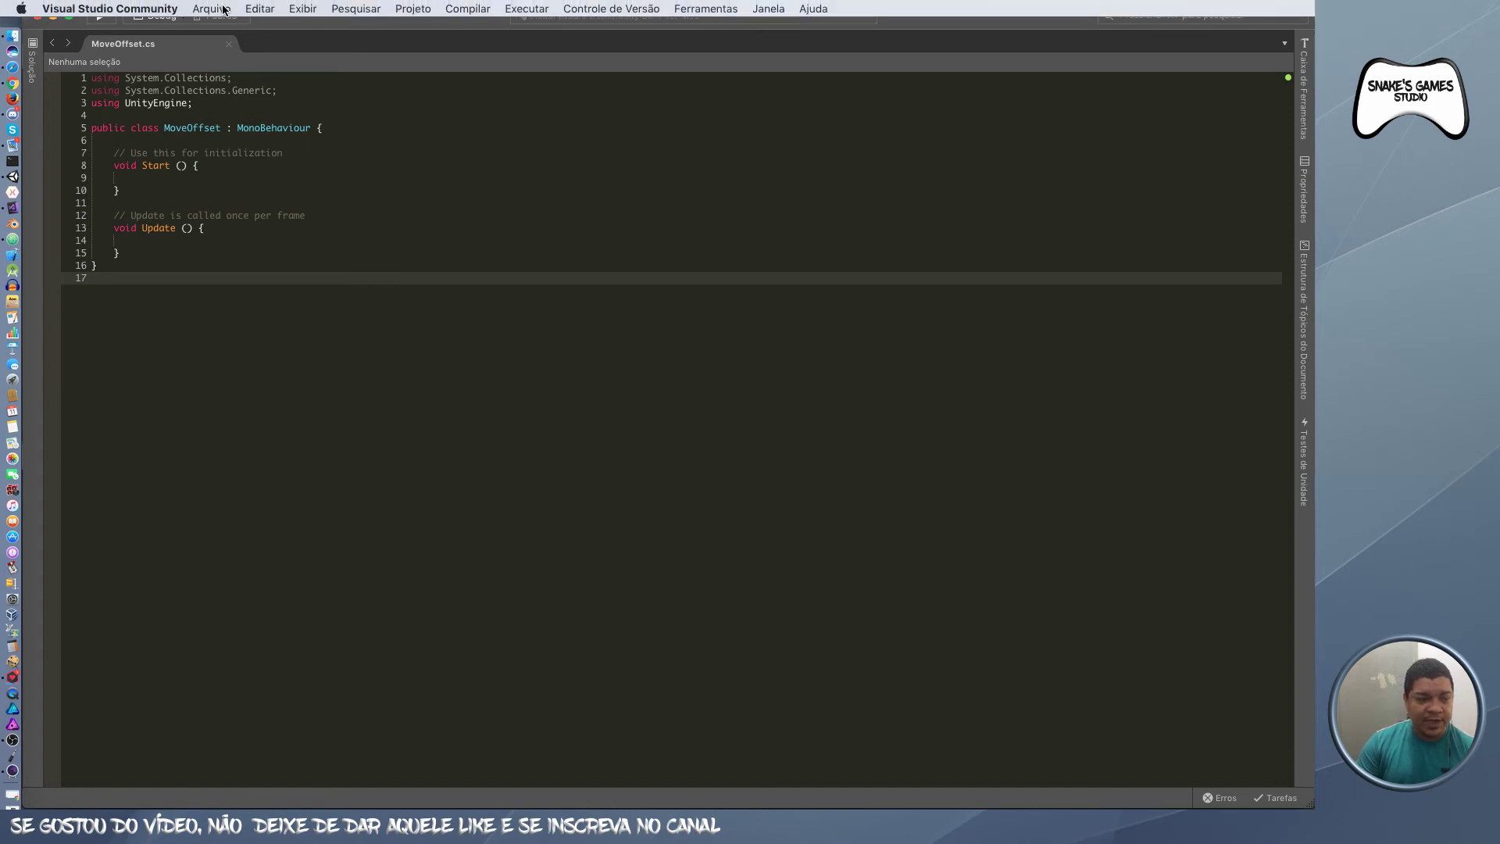
left_click(223, 9)
mouse_move(123, 9)
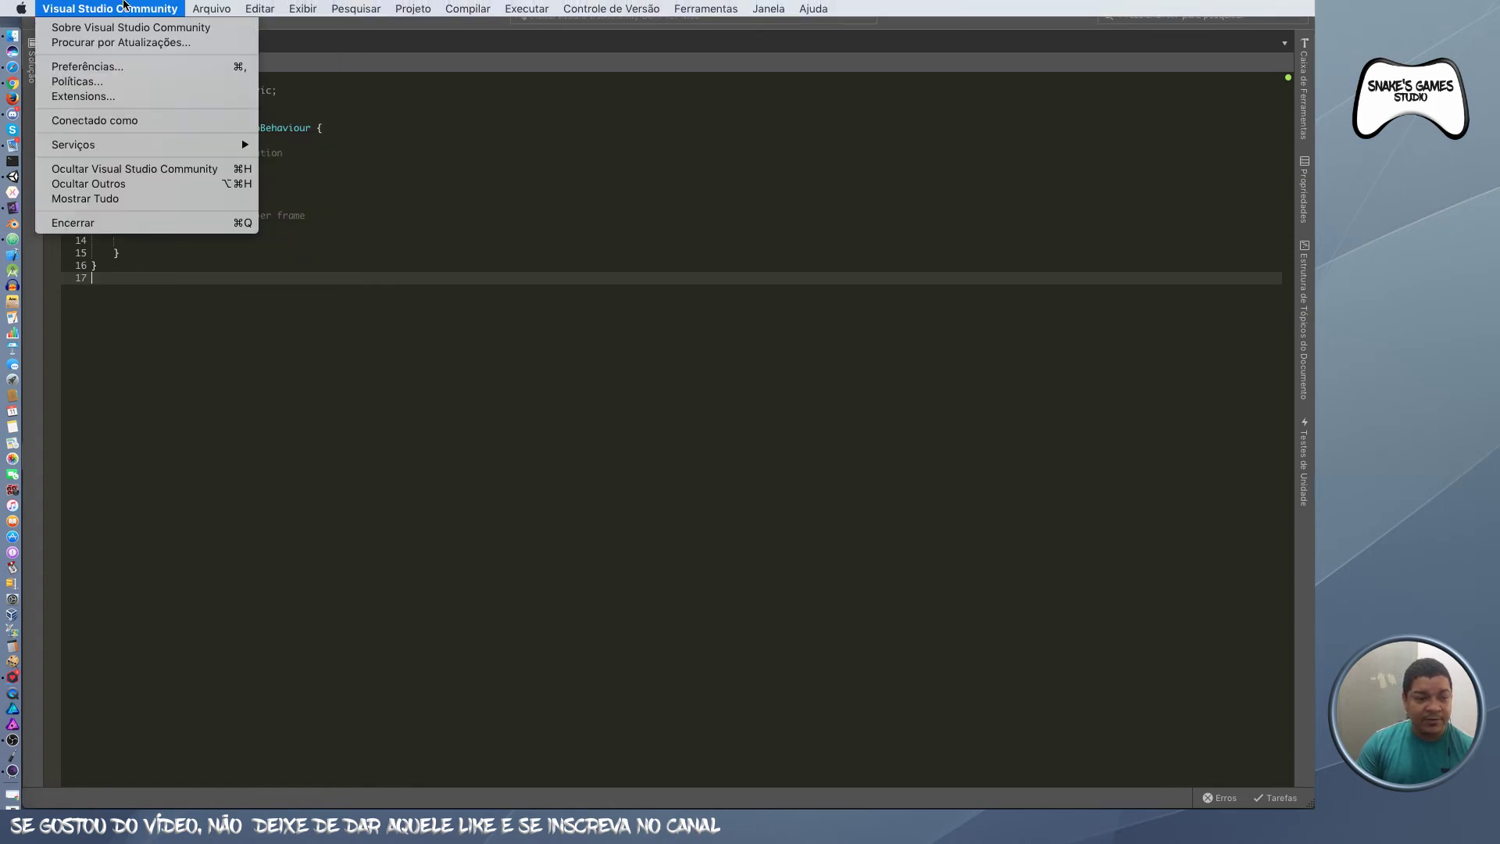
left_click(119, 71)
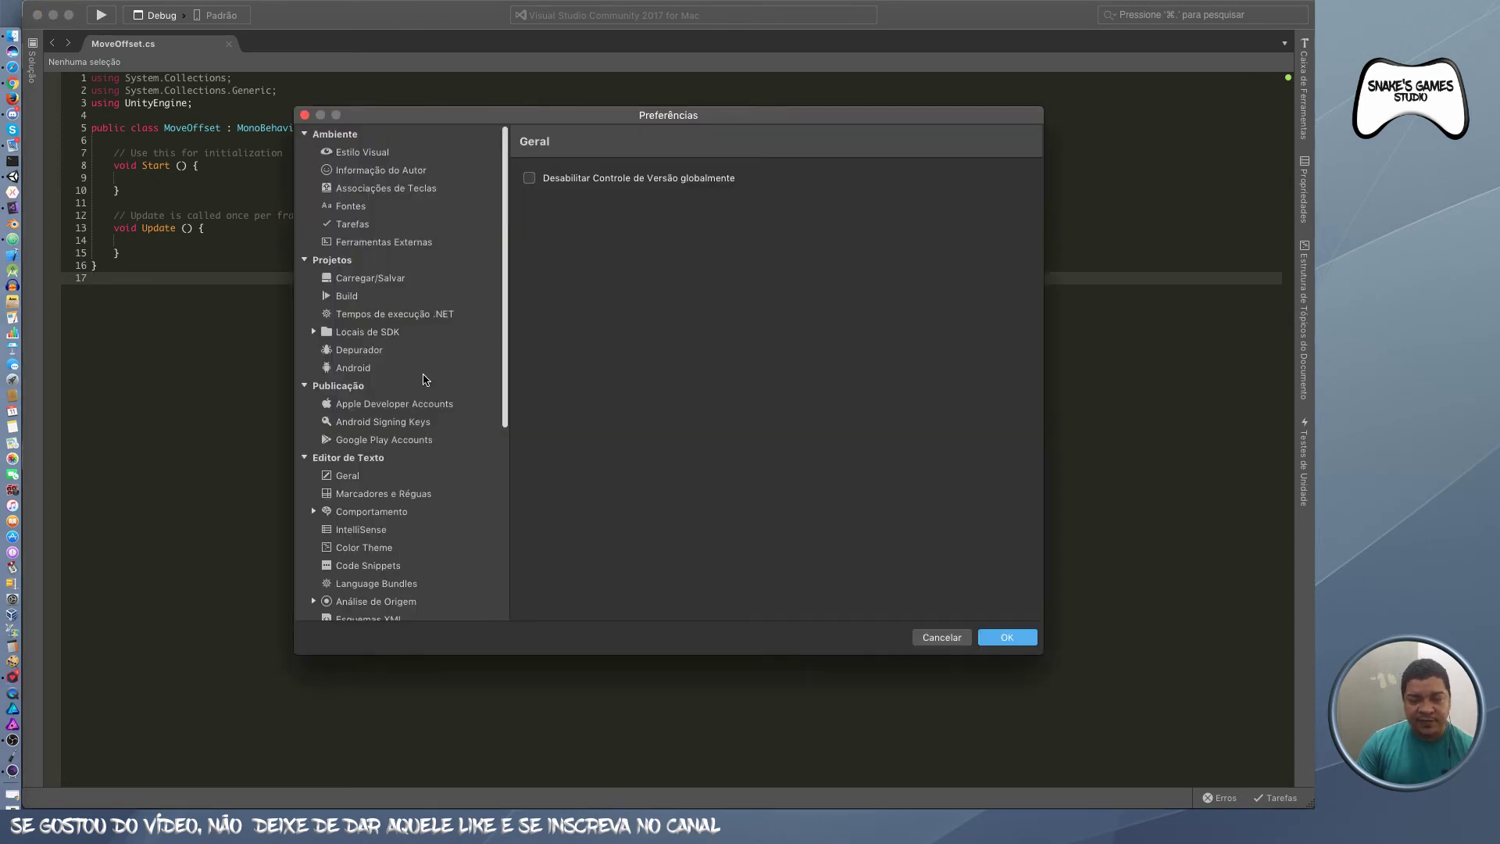
scroll(426, 379, "down", 3)
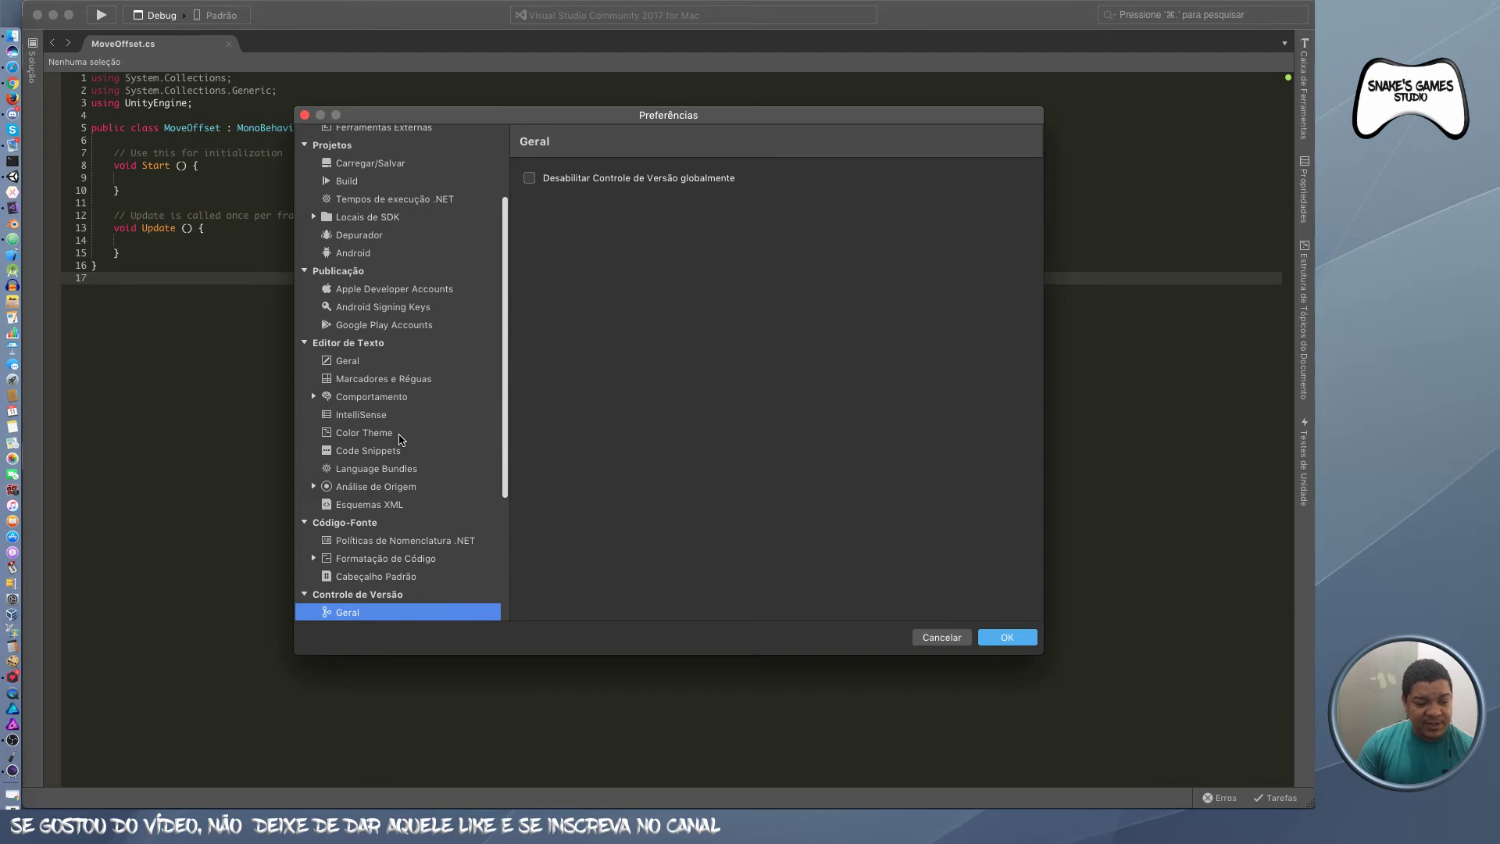
left_click(400, 434)
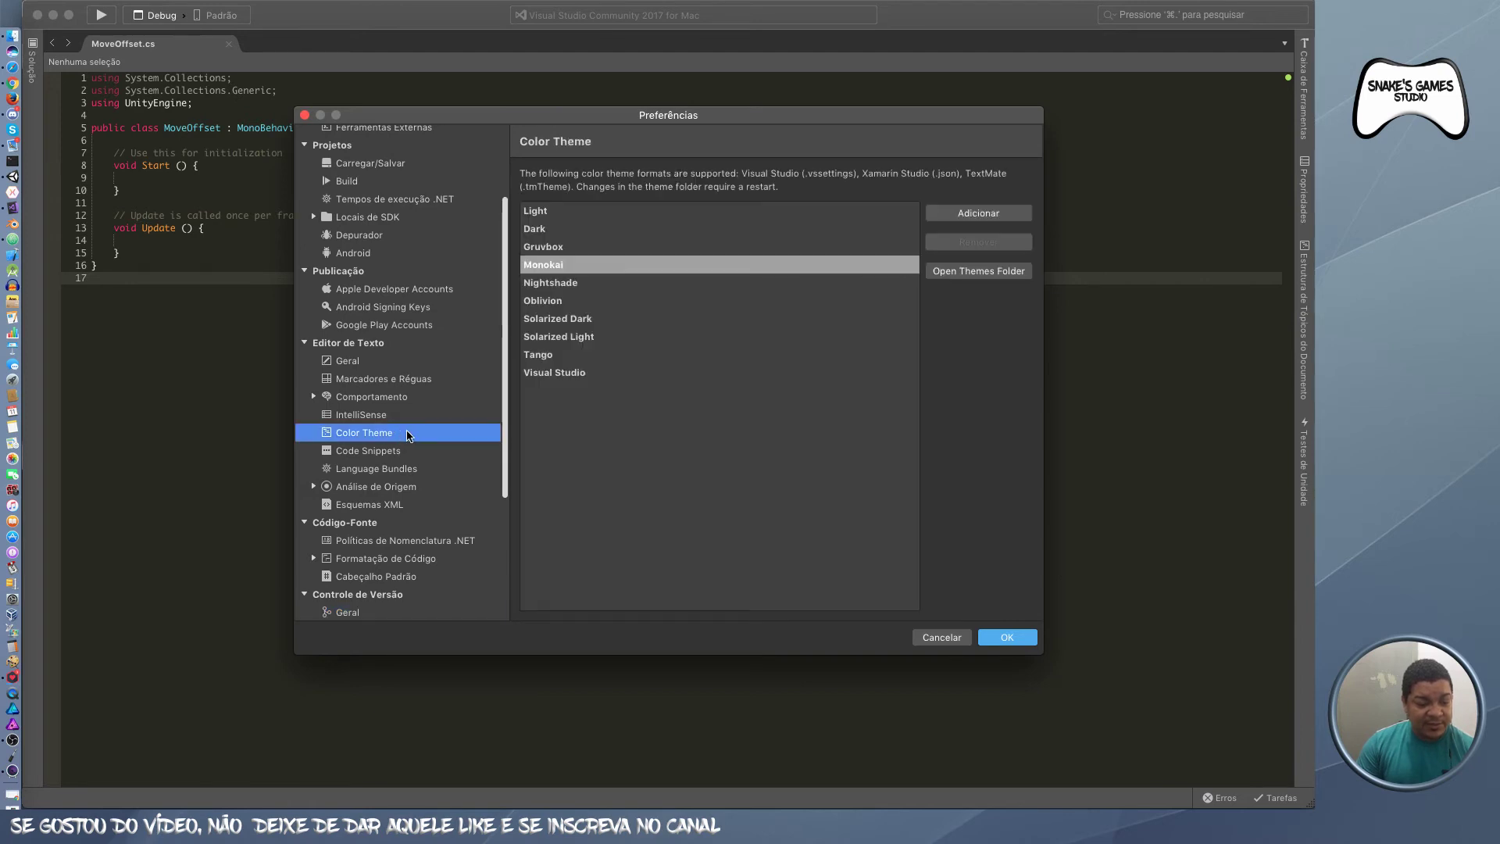
left_click(567, 214)
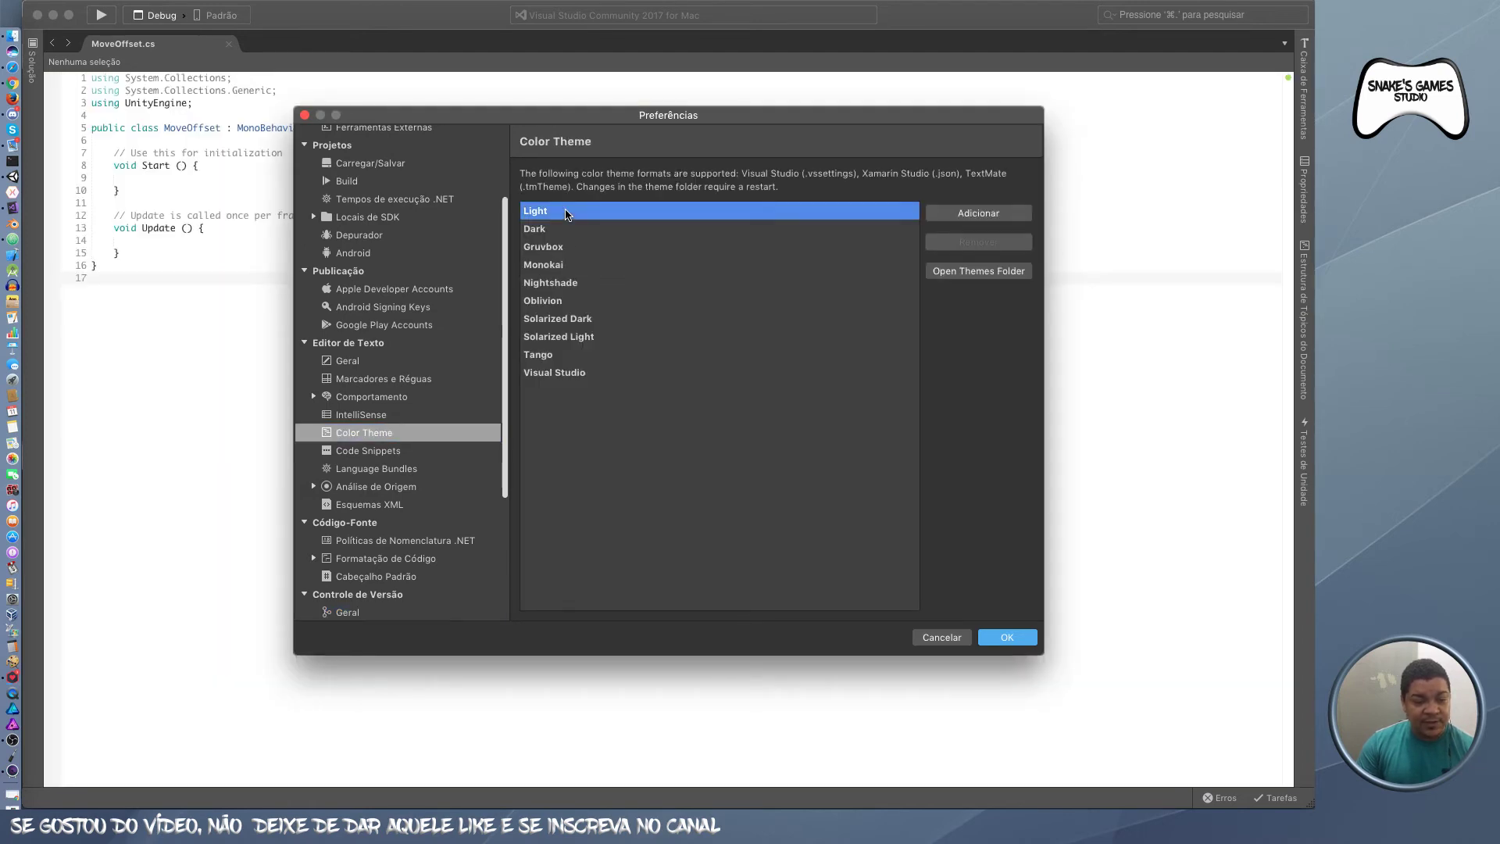
left_click(575, 266)
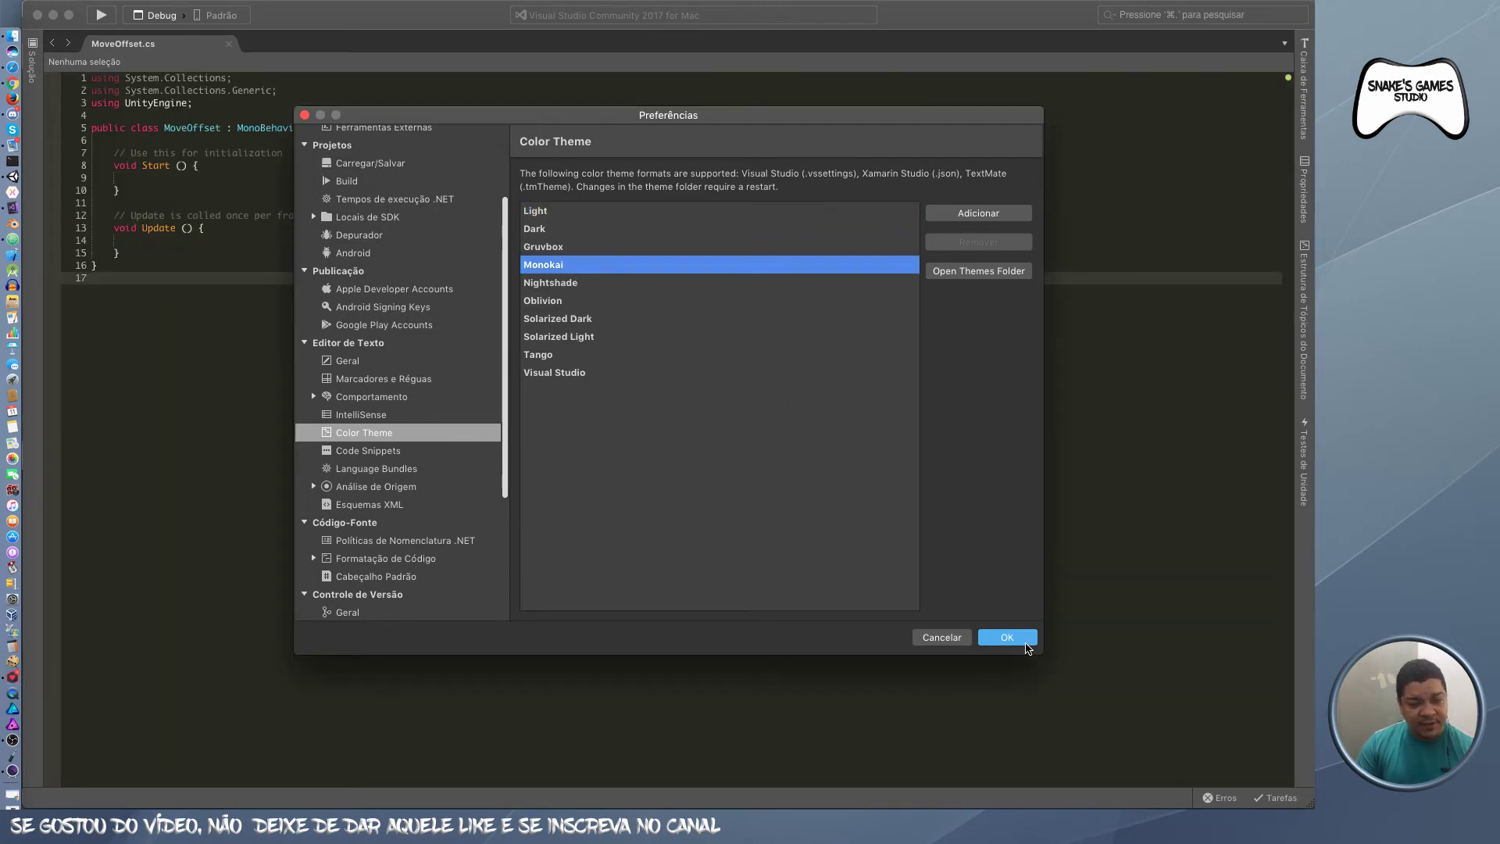
left_click(1022, 641)
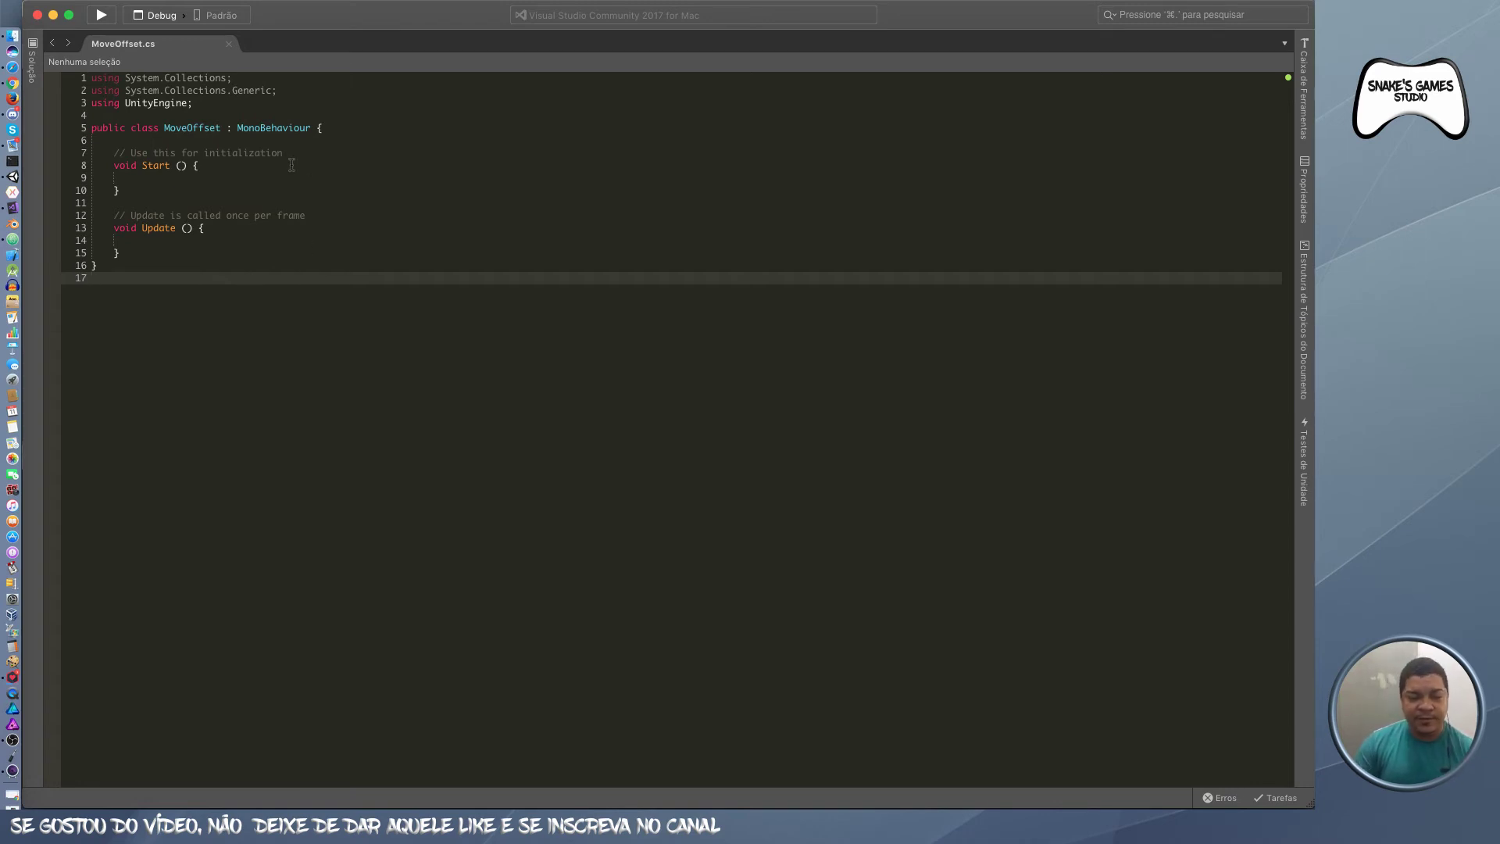
Step: Declare 'private Material materialAtual;' in the class body and begin a 'private float' line below
left_click(289, 141)
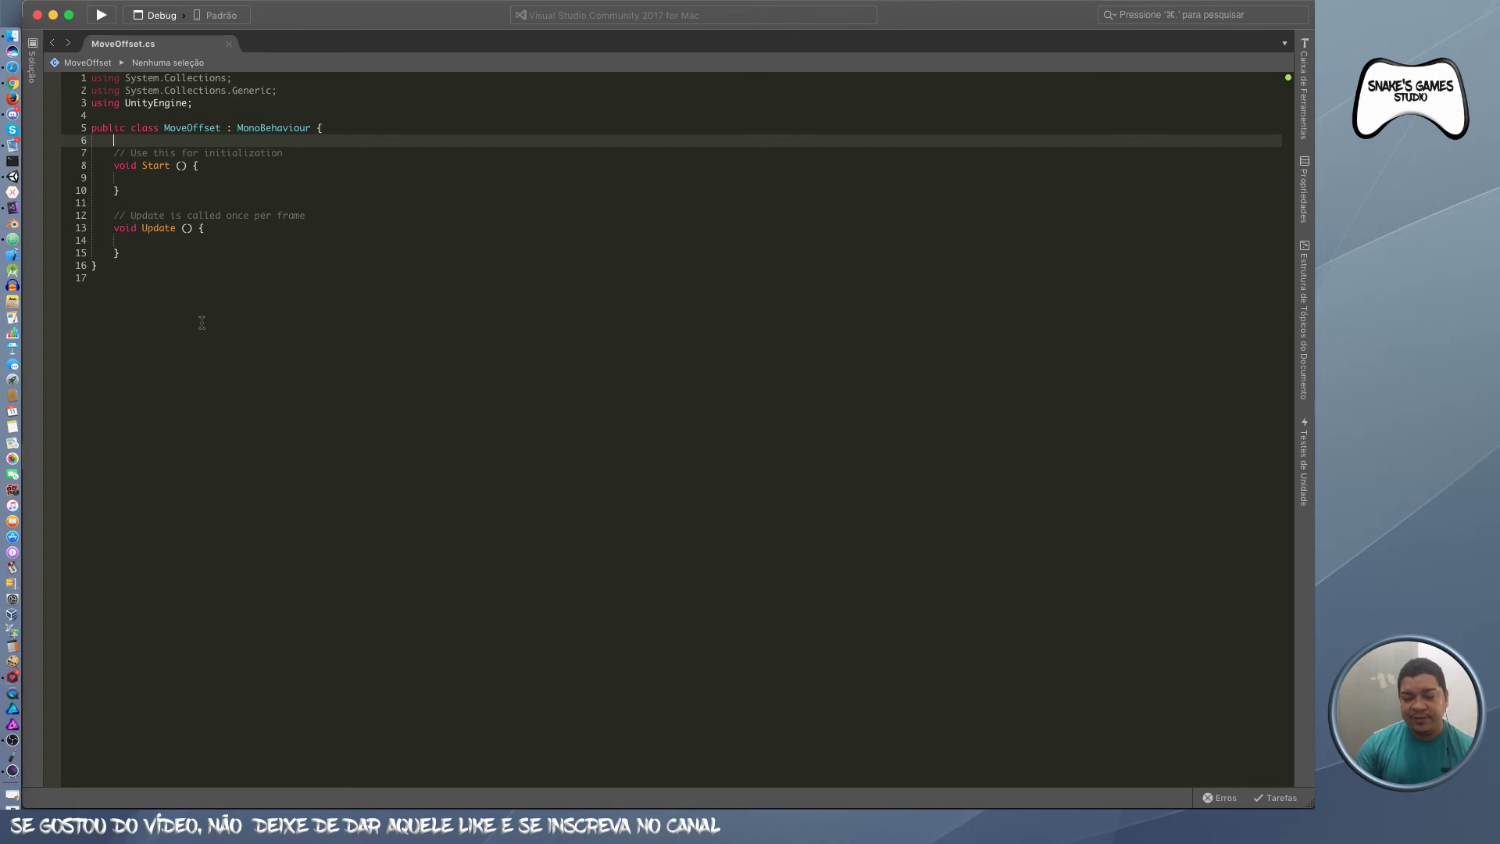
key("Return")
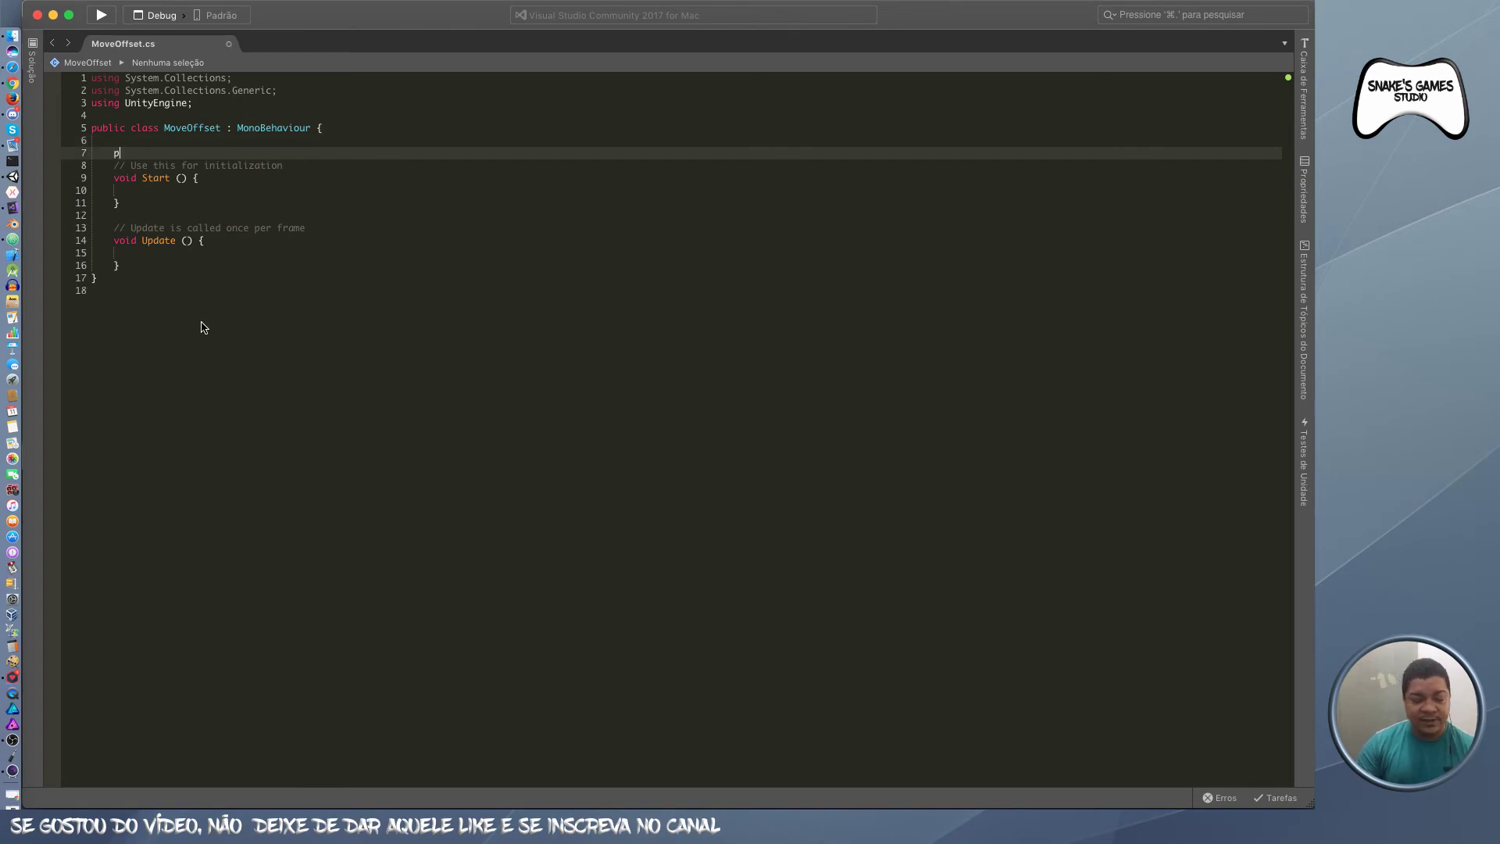
type("private")
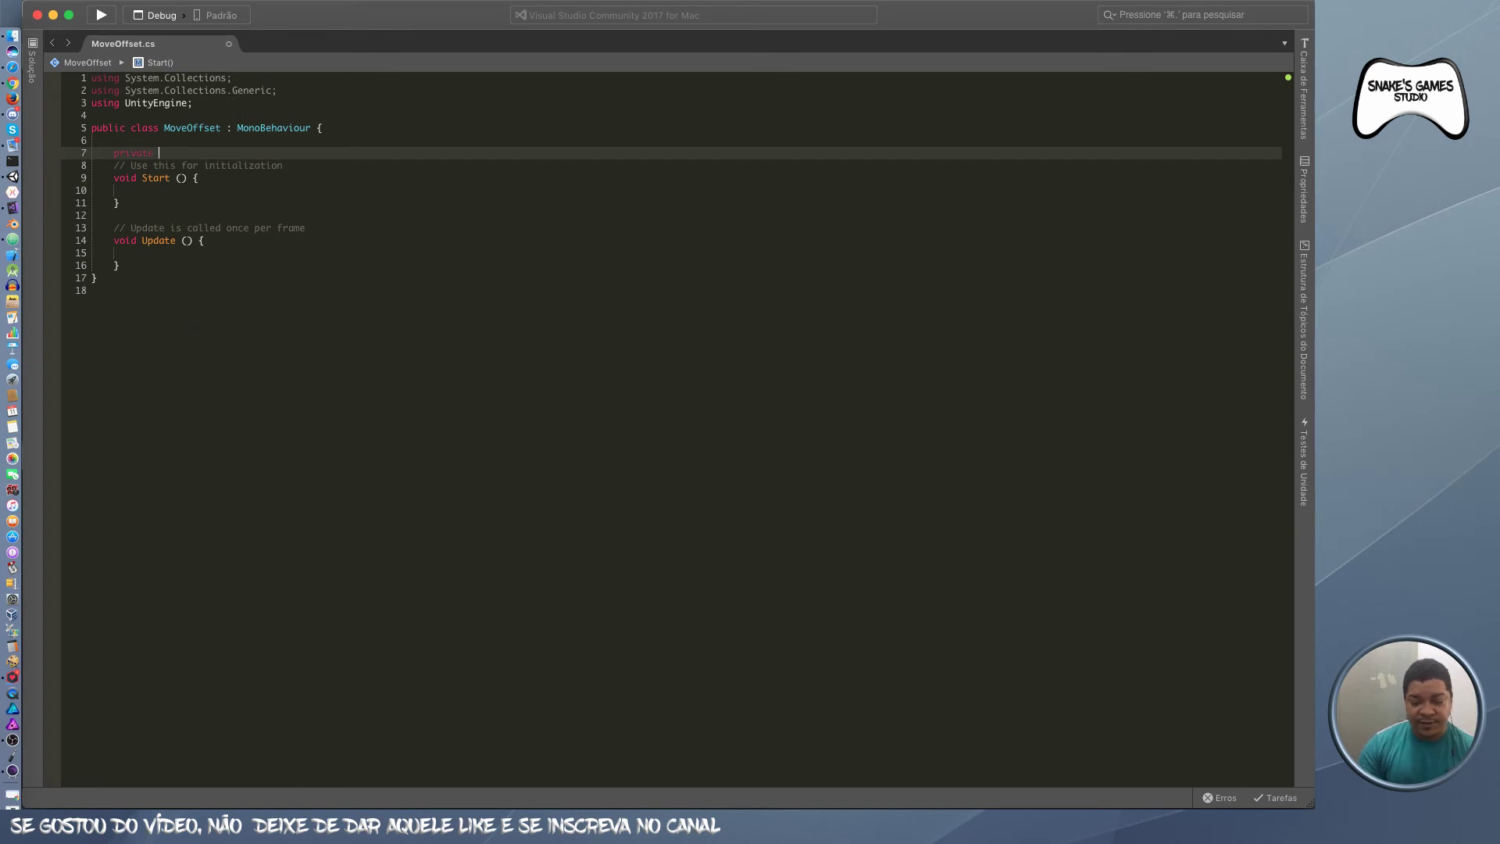
type(" Mate")
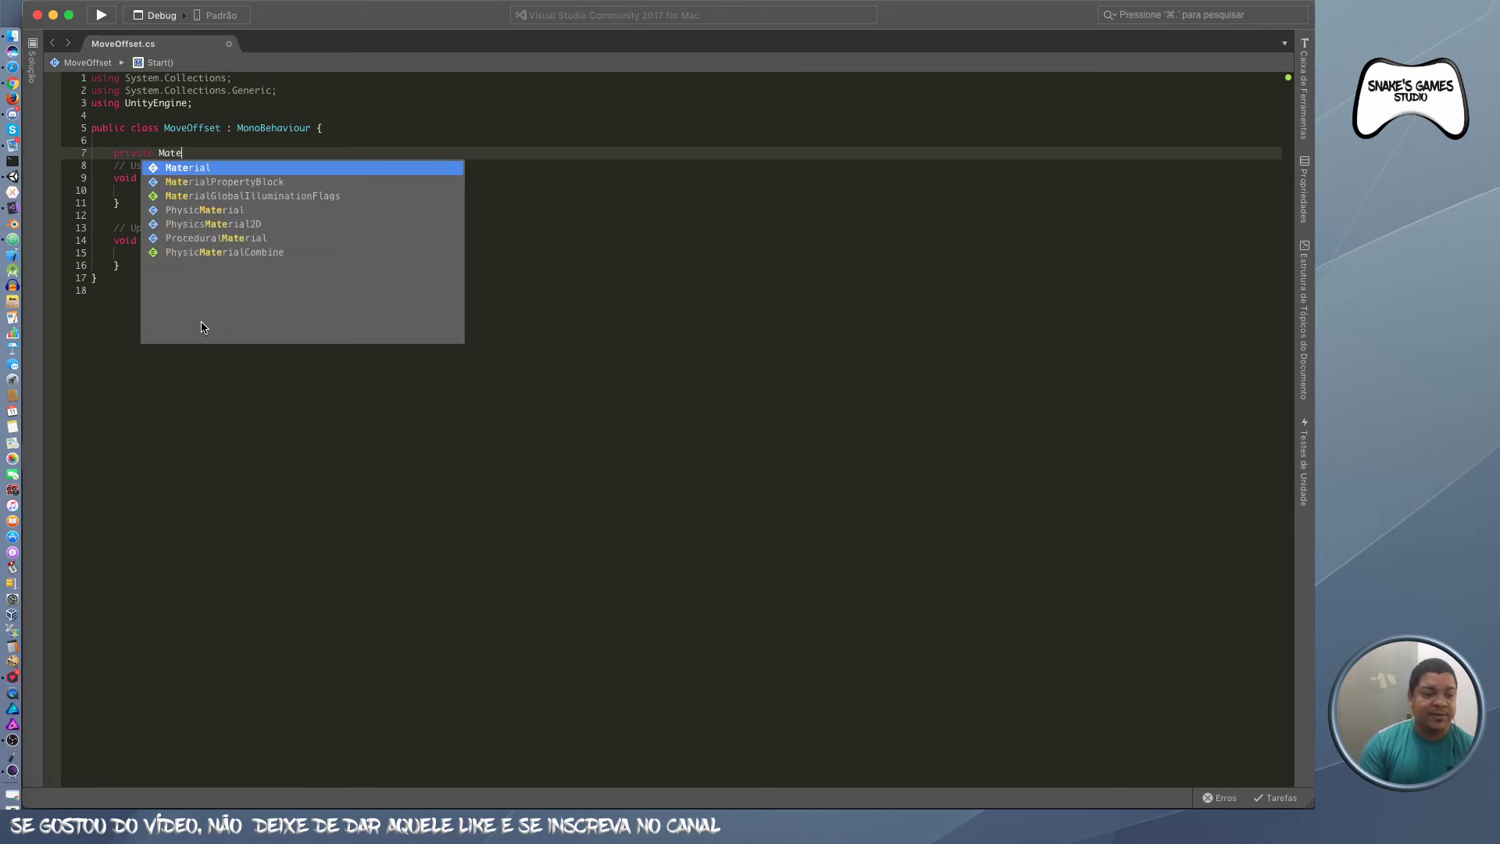
type("rial")
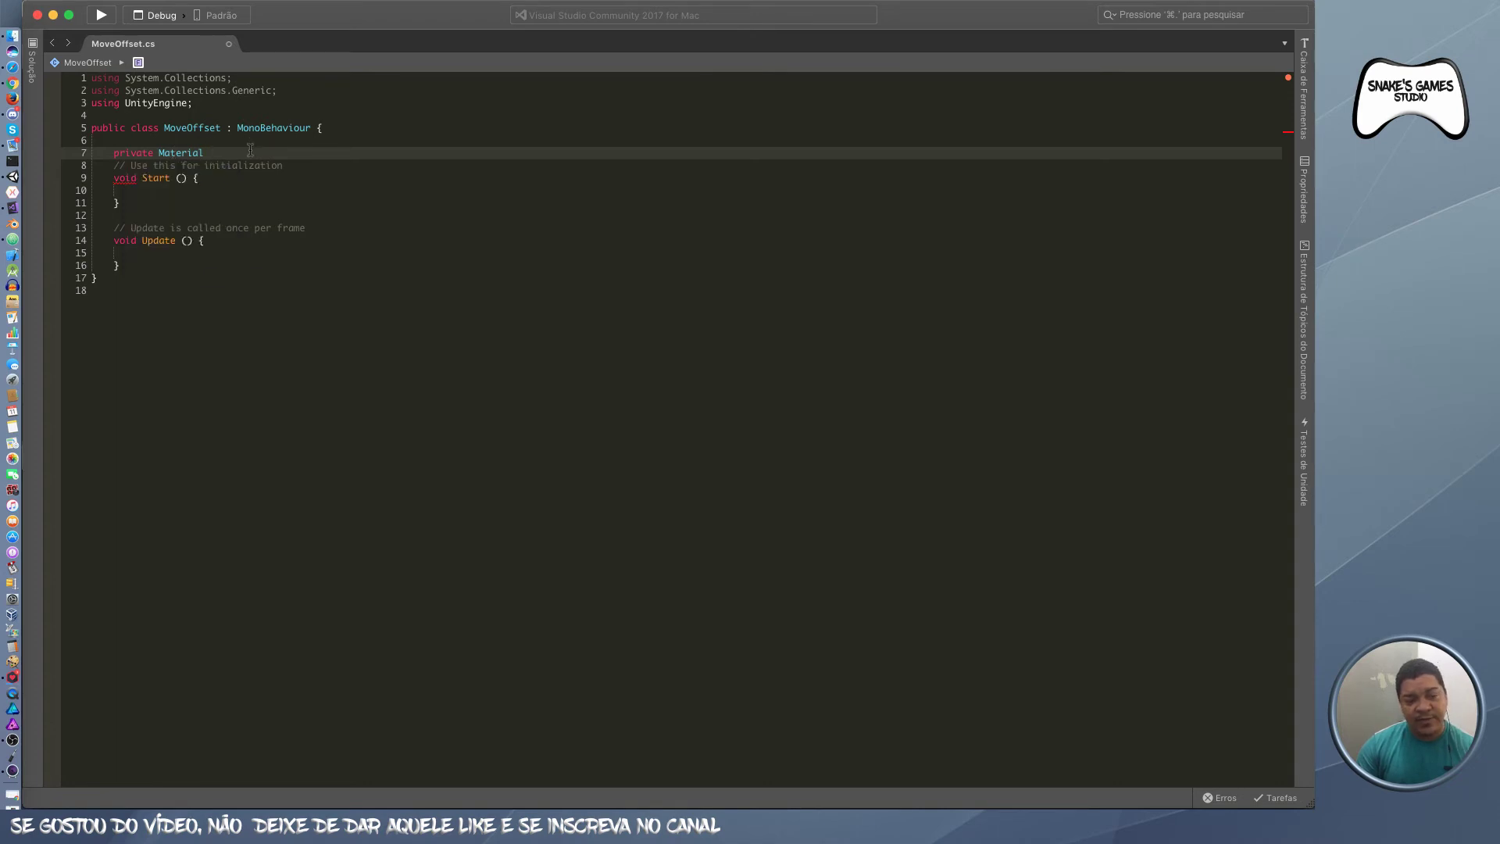
type("materialAtual")
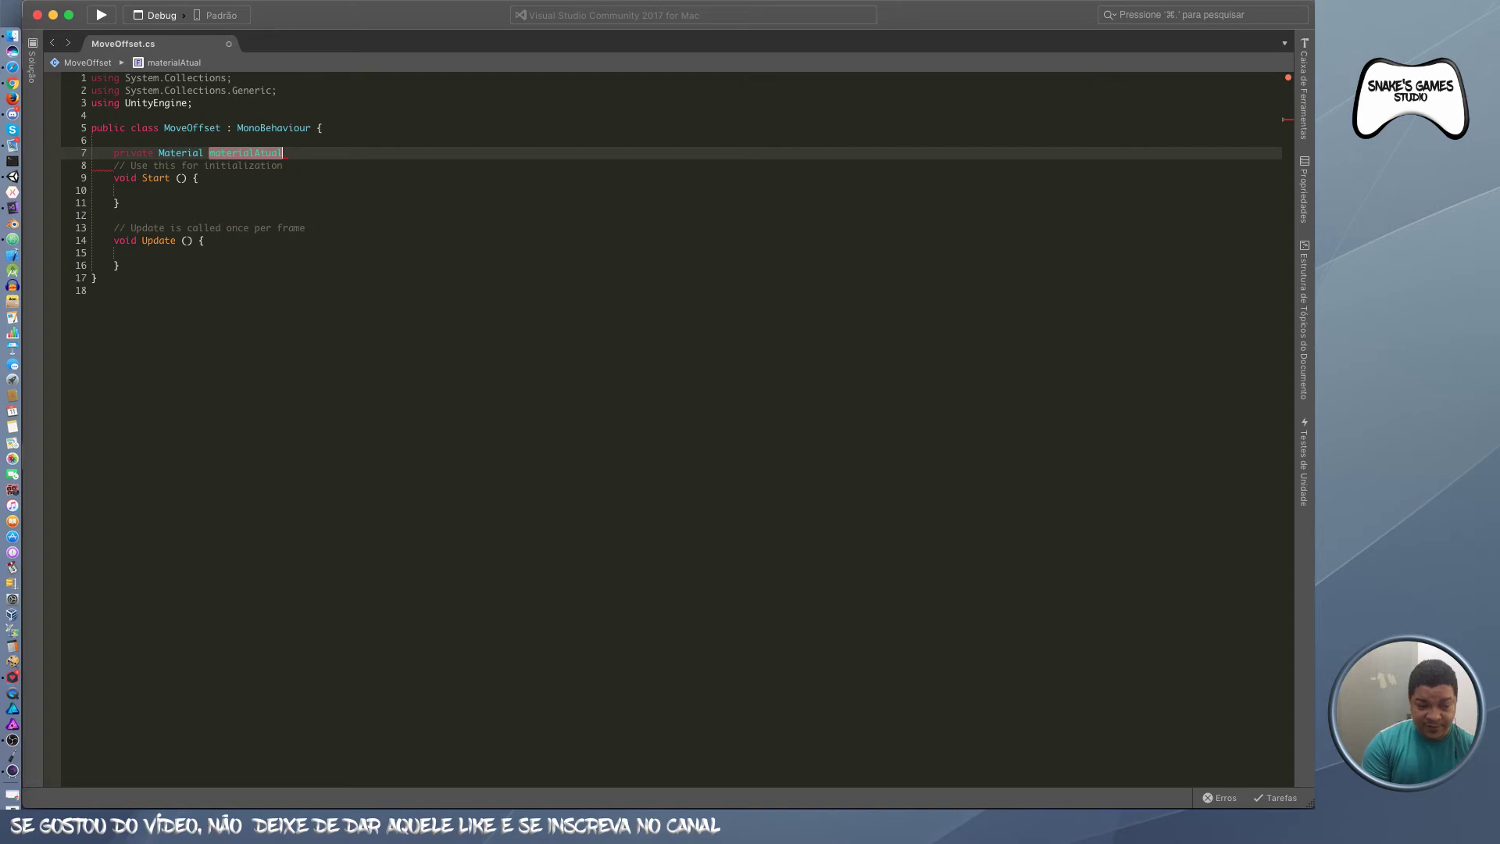
type(";")
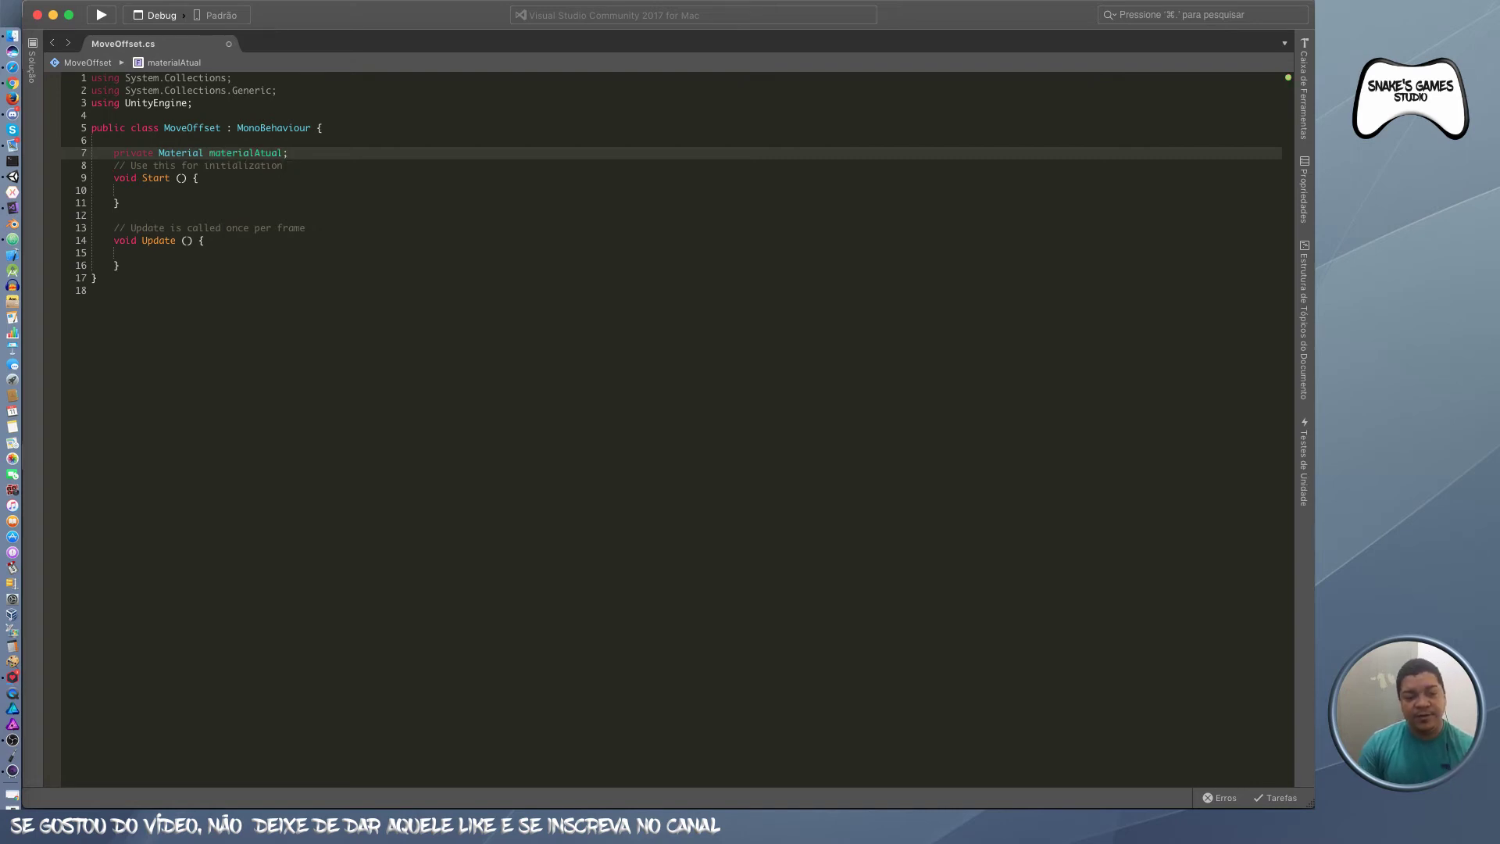
key("Return")
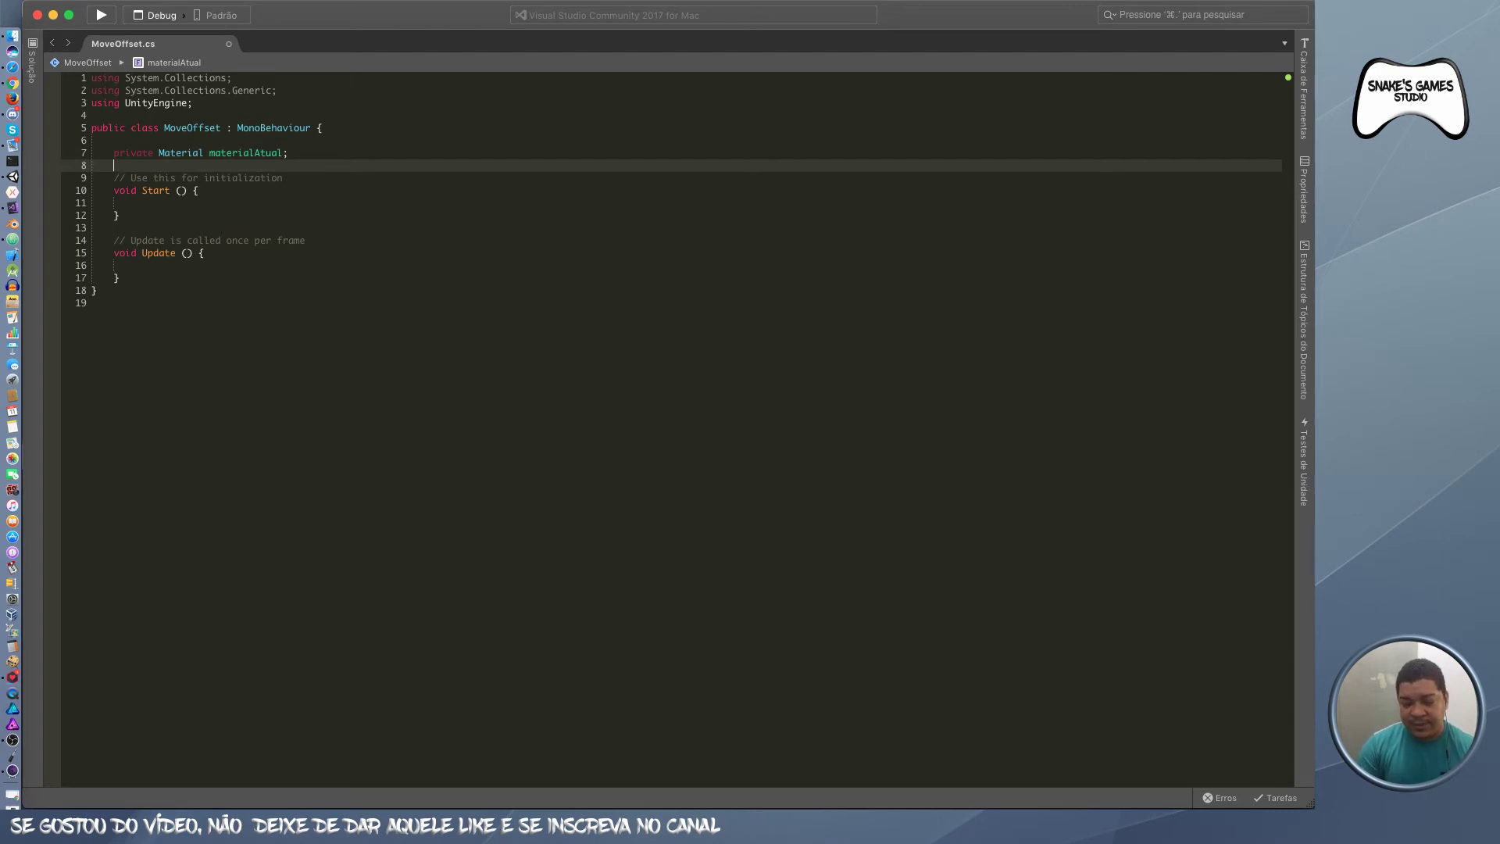
type("private")
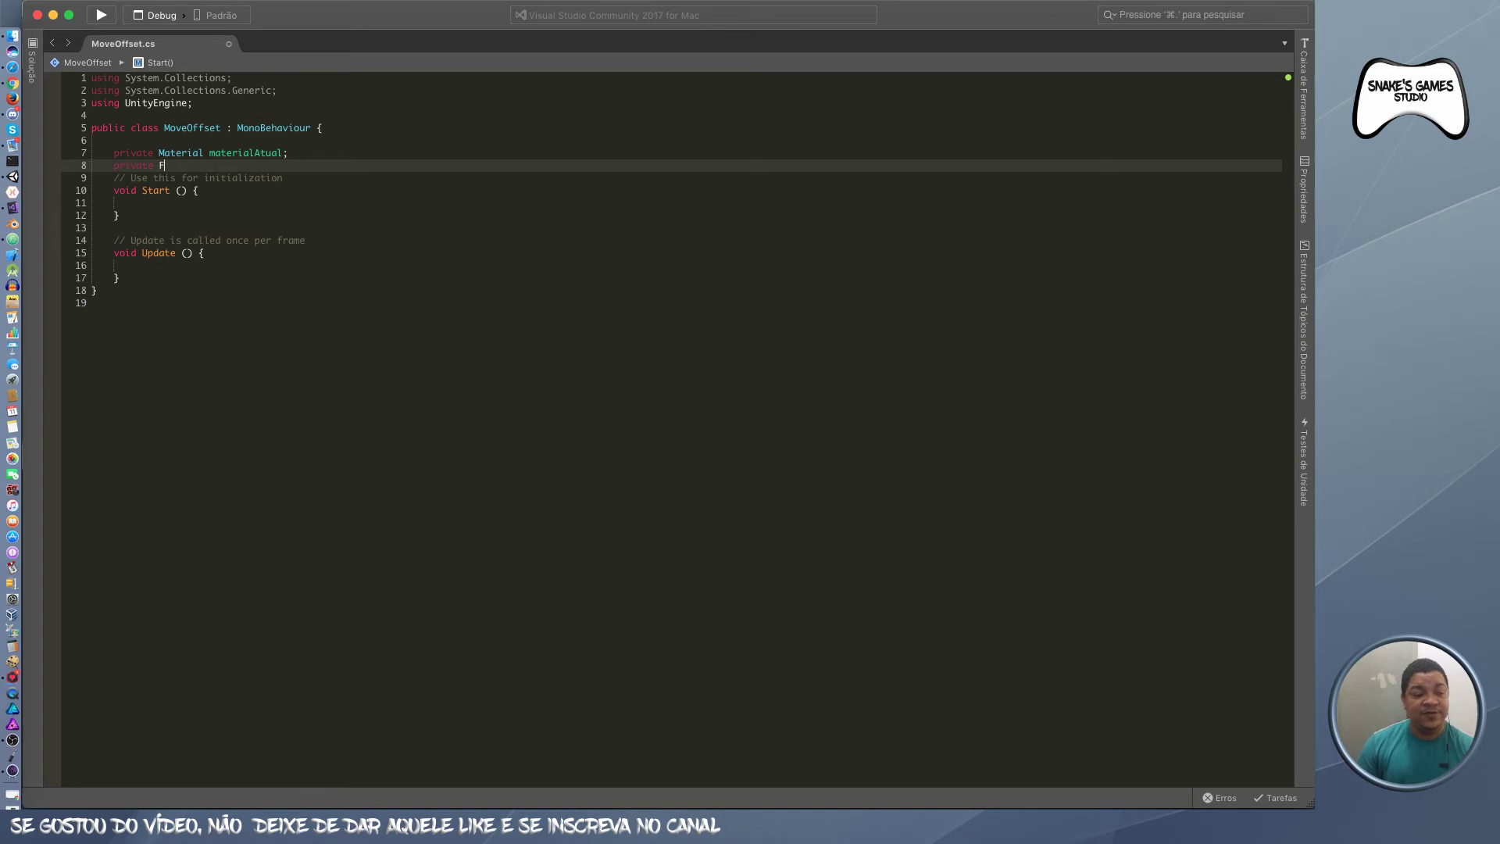
type(" float")
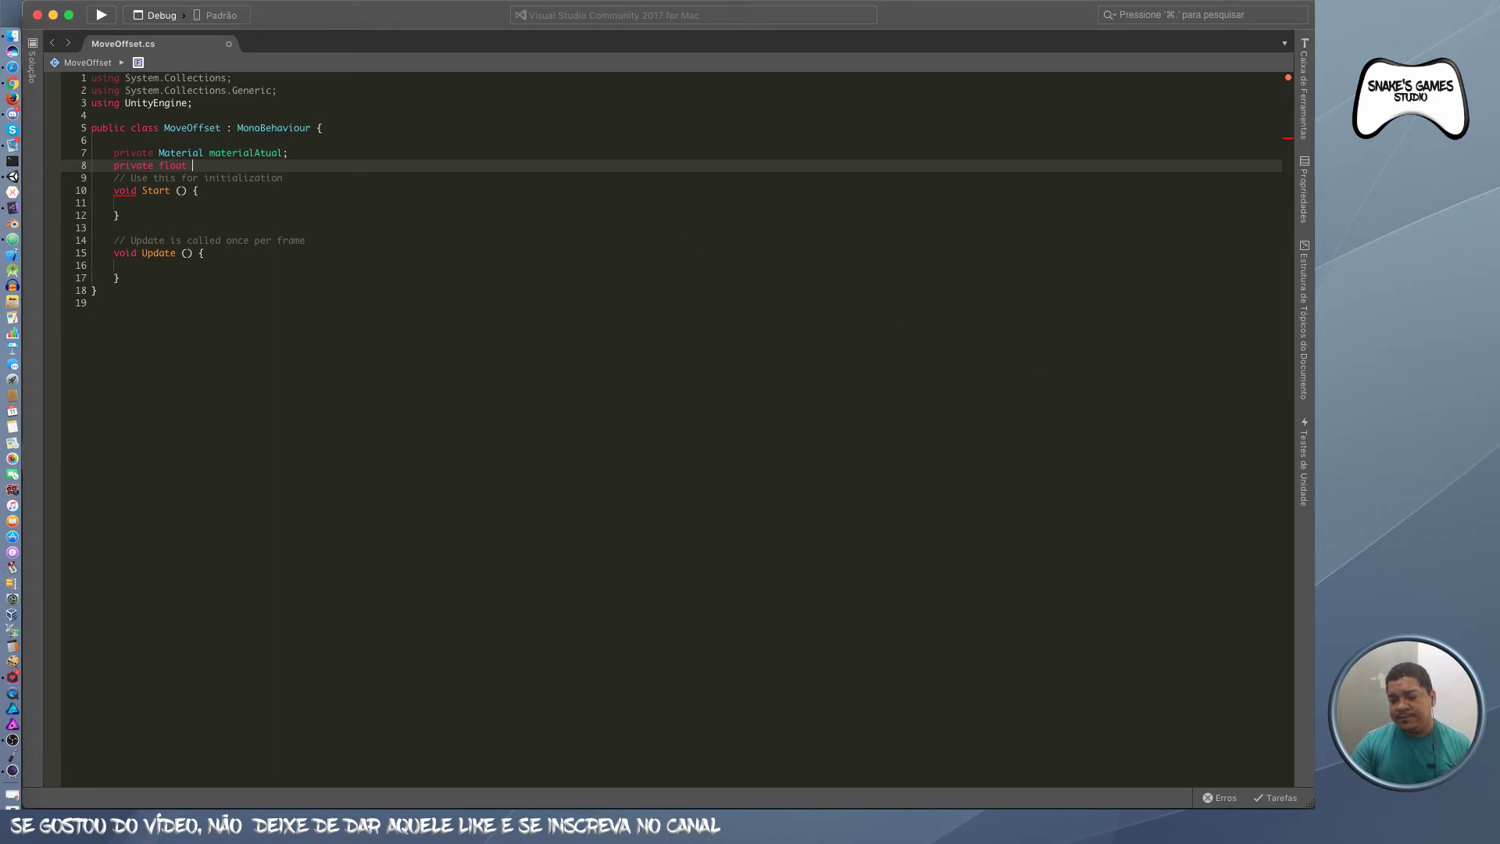
key("super+Tab")
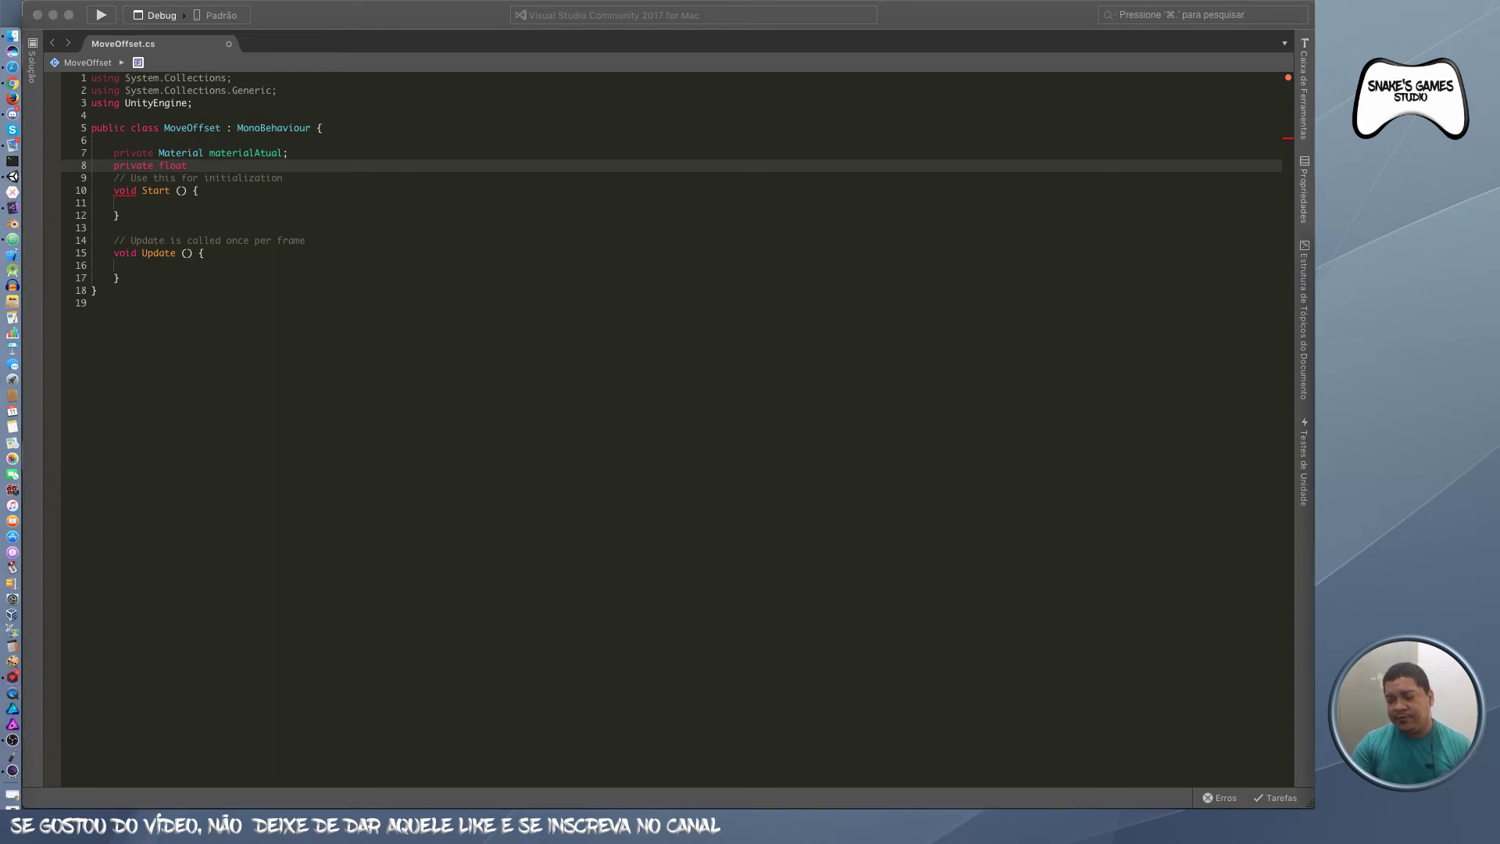
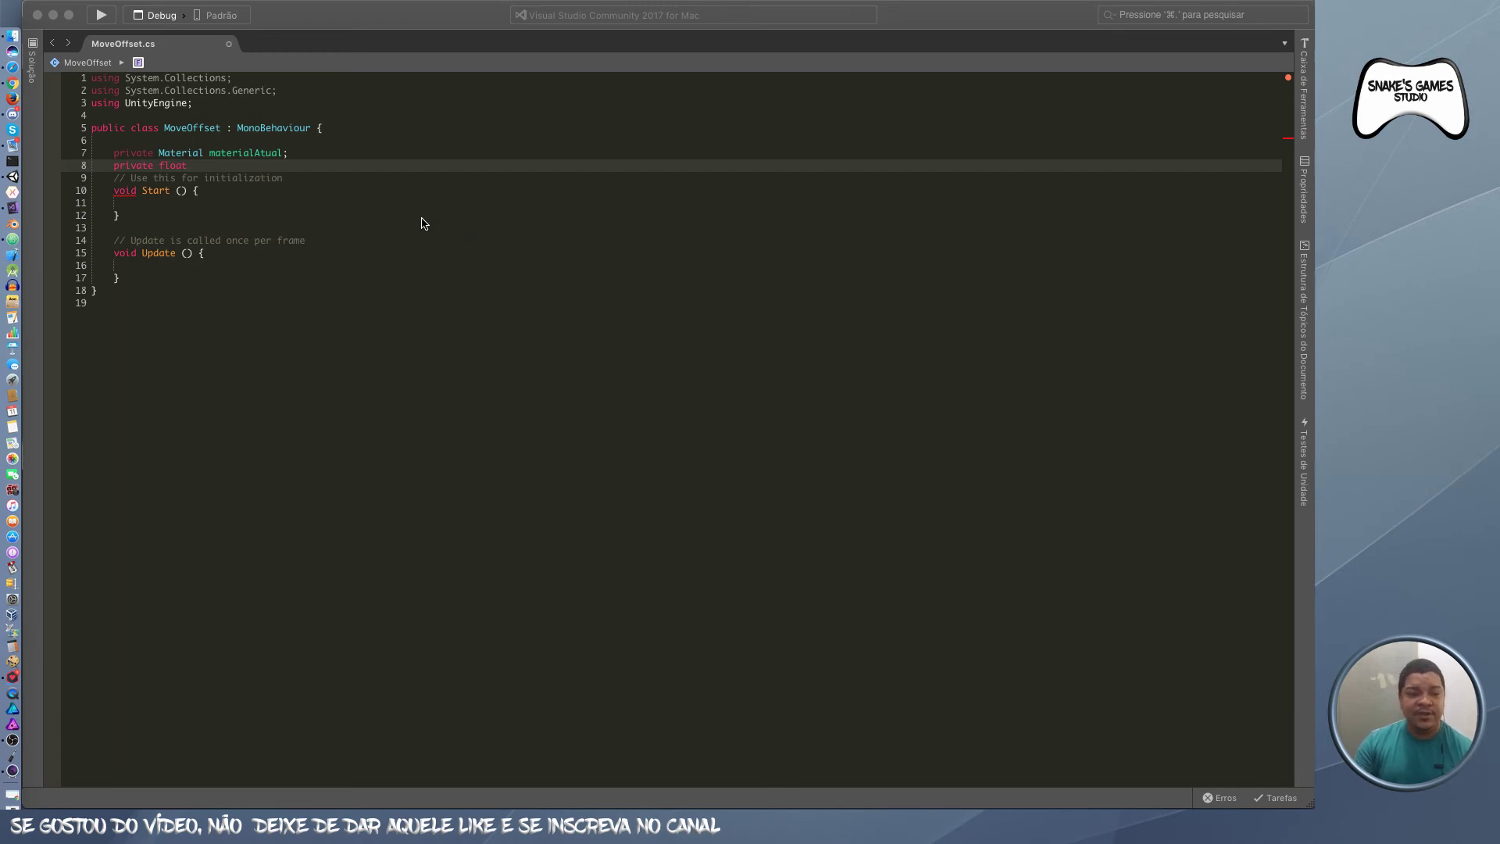
Step: Add 'private float offset;' and 'public float velocidade;' to MoveOffset, then save
left_click(343, 167)
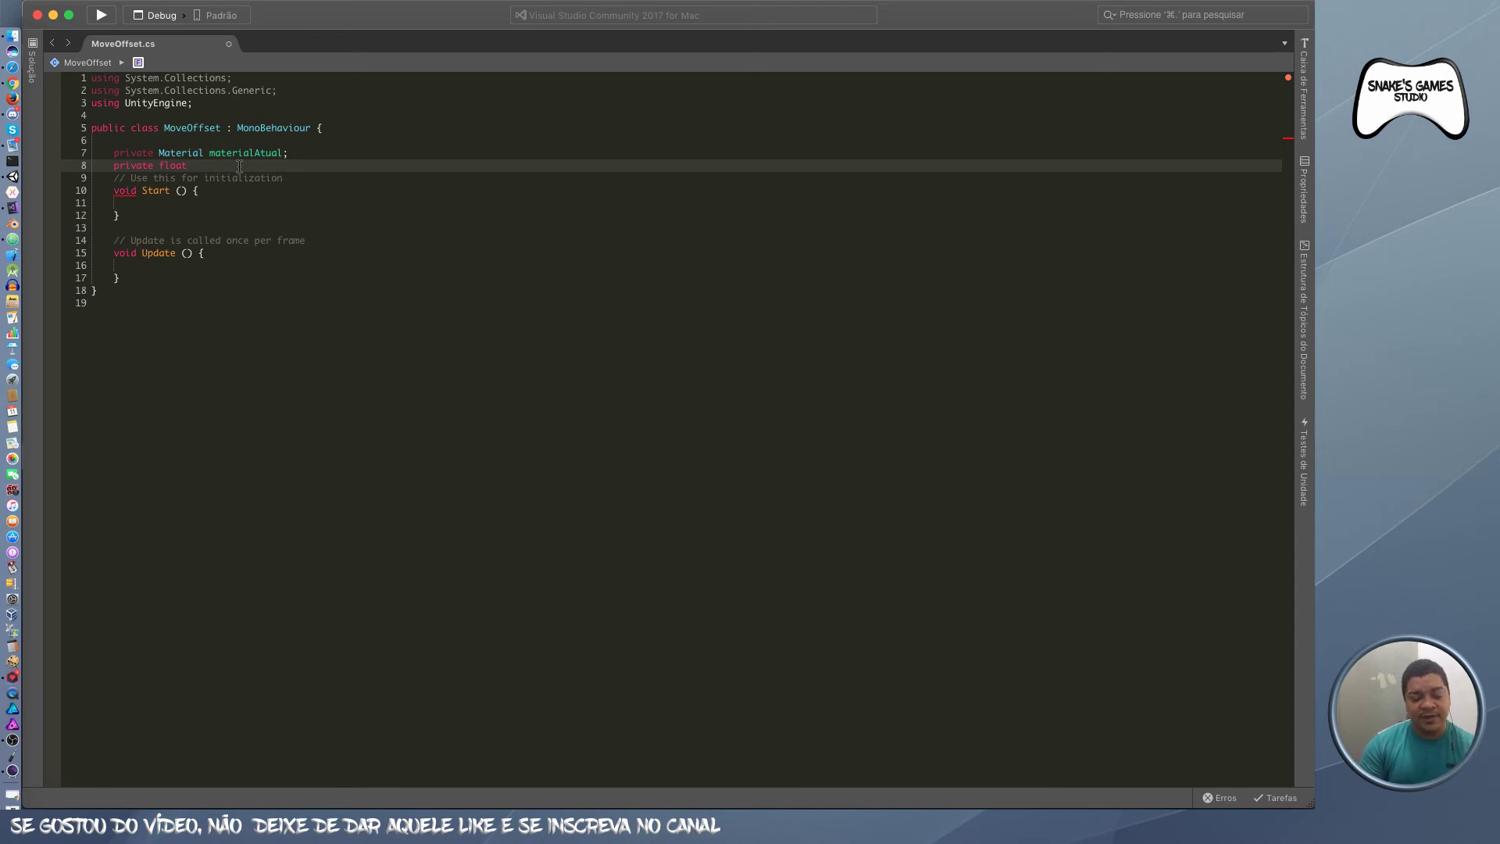
type("offse")
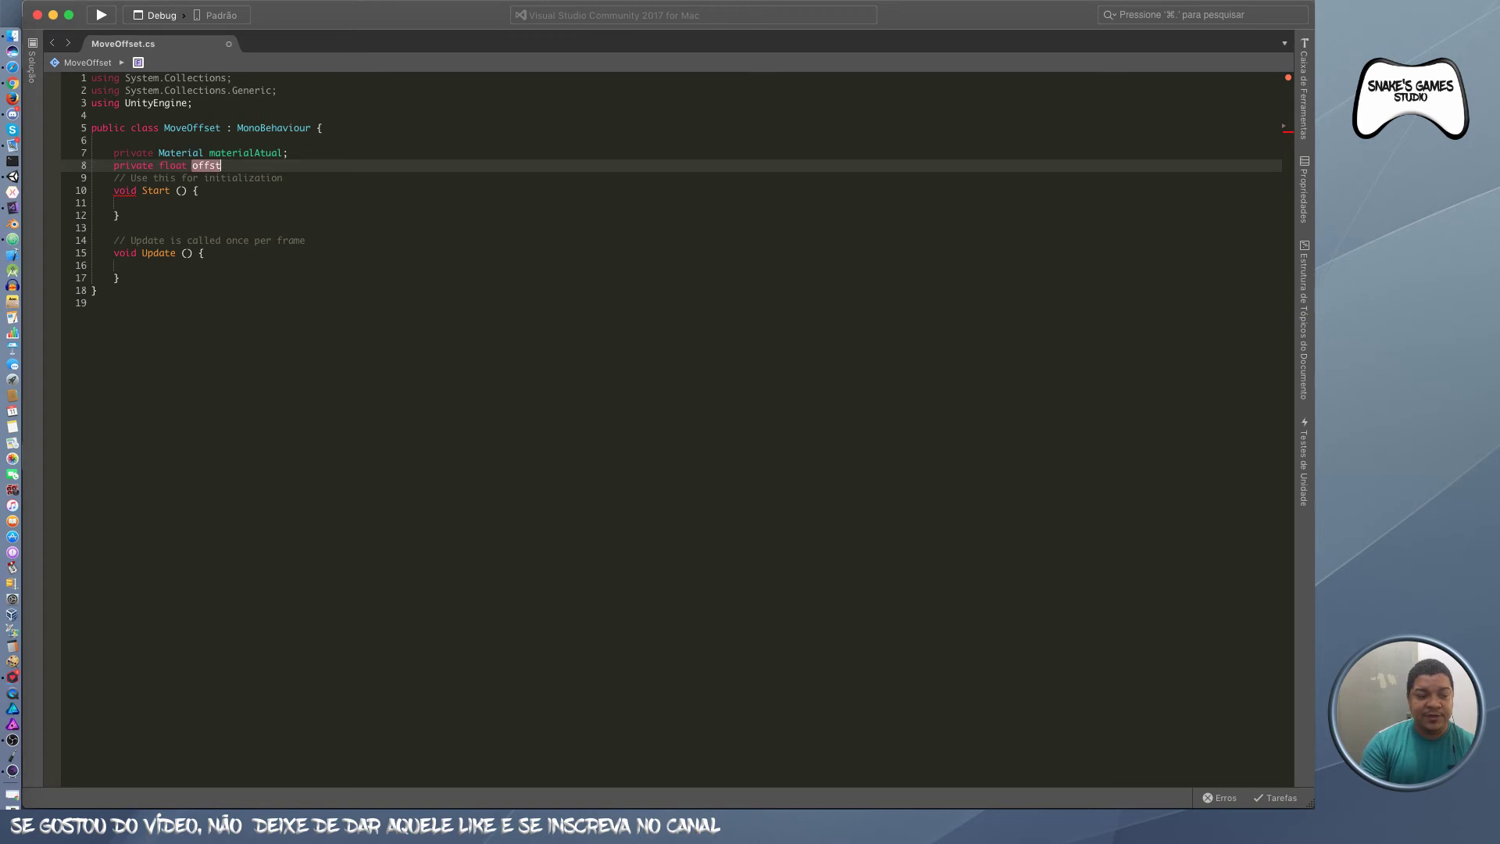
type("t;")
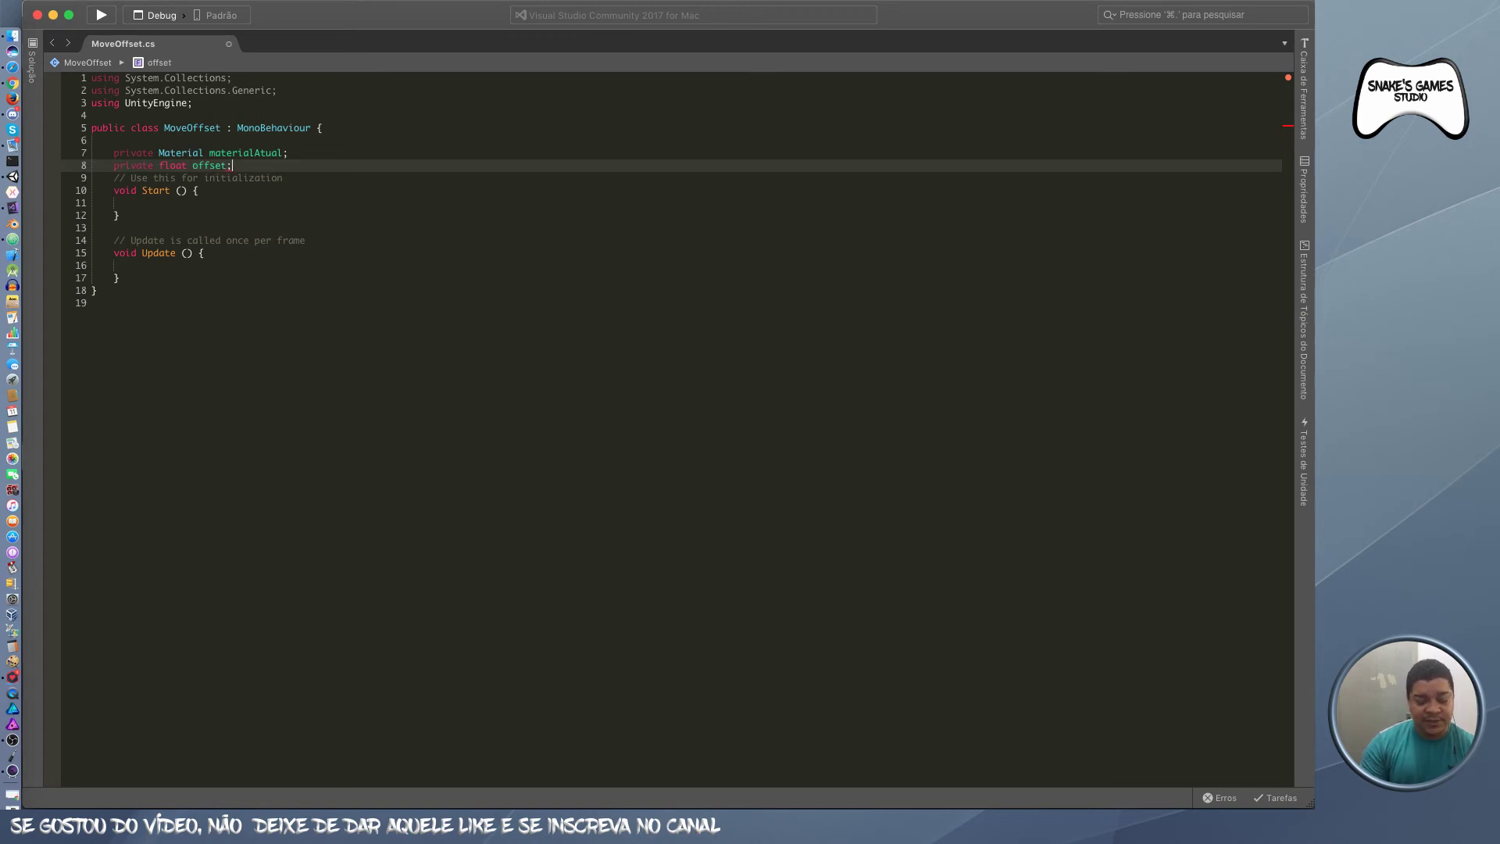
key("Return")
key("Return")
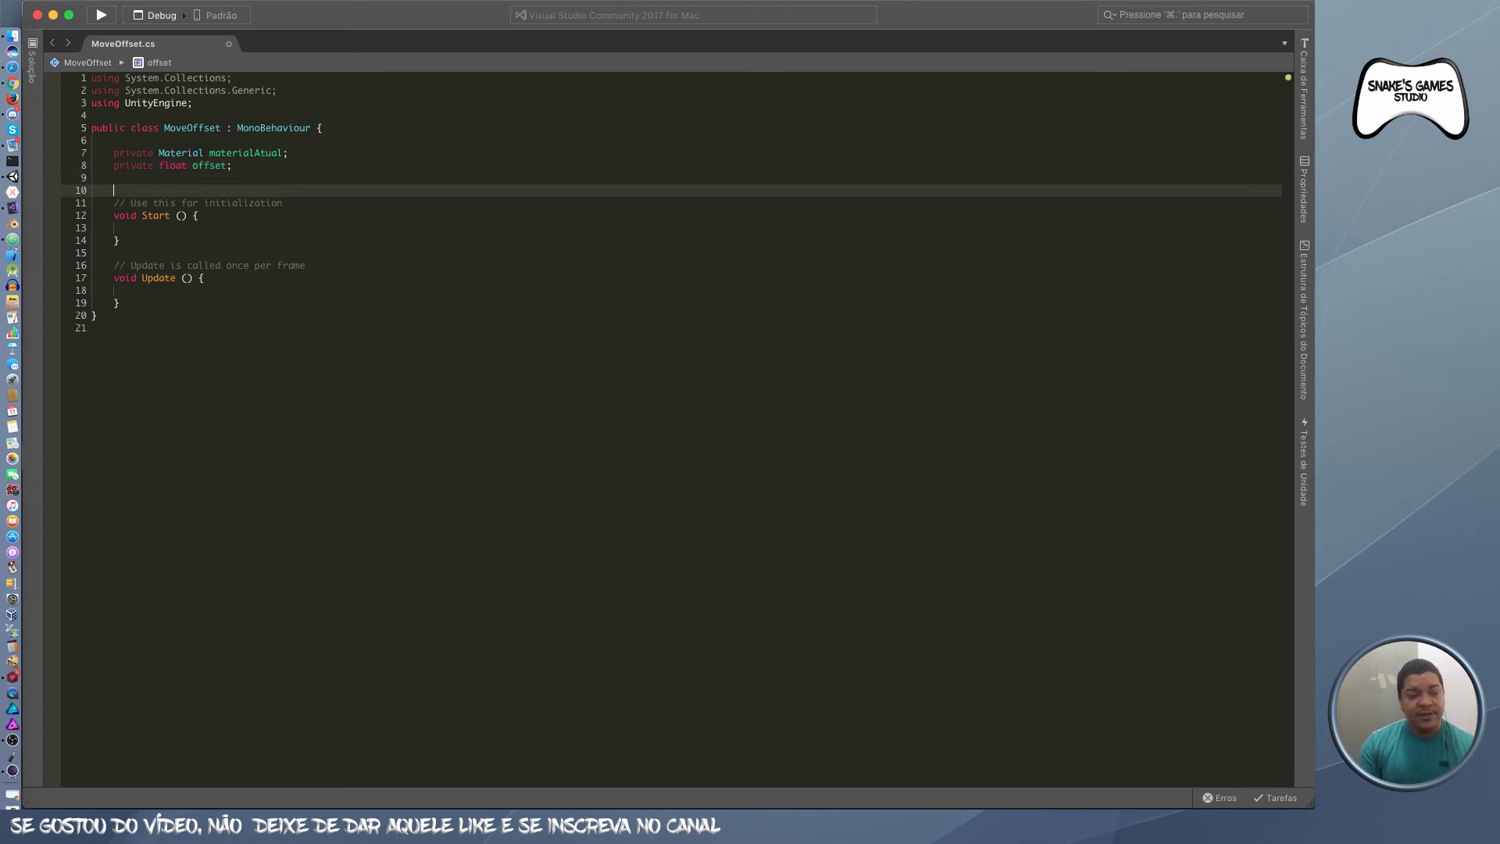
type("public ")
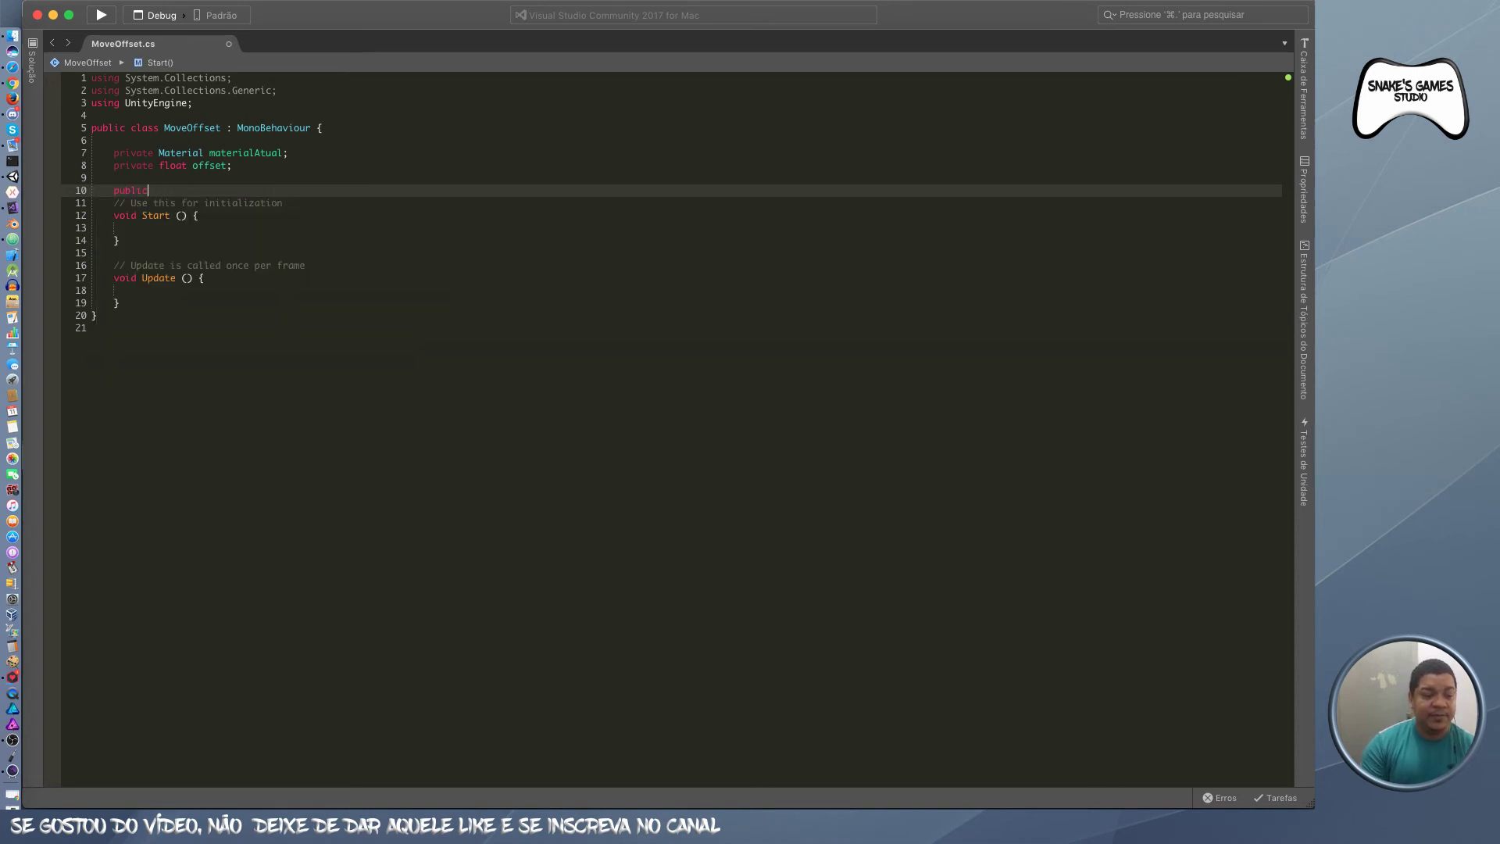
type("float")
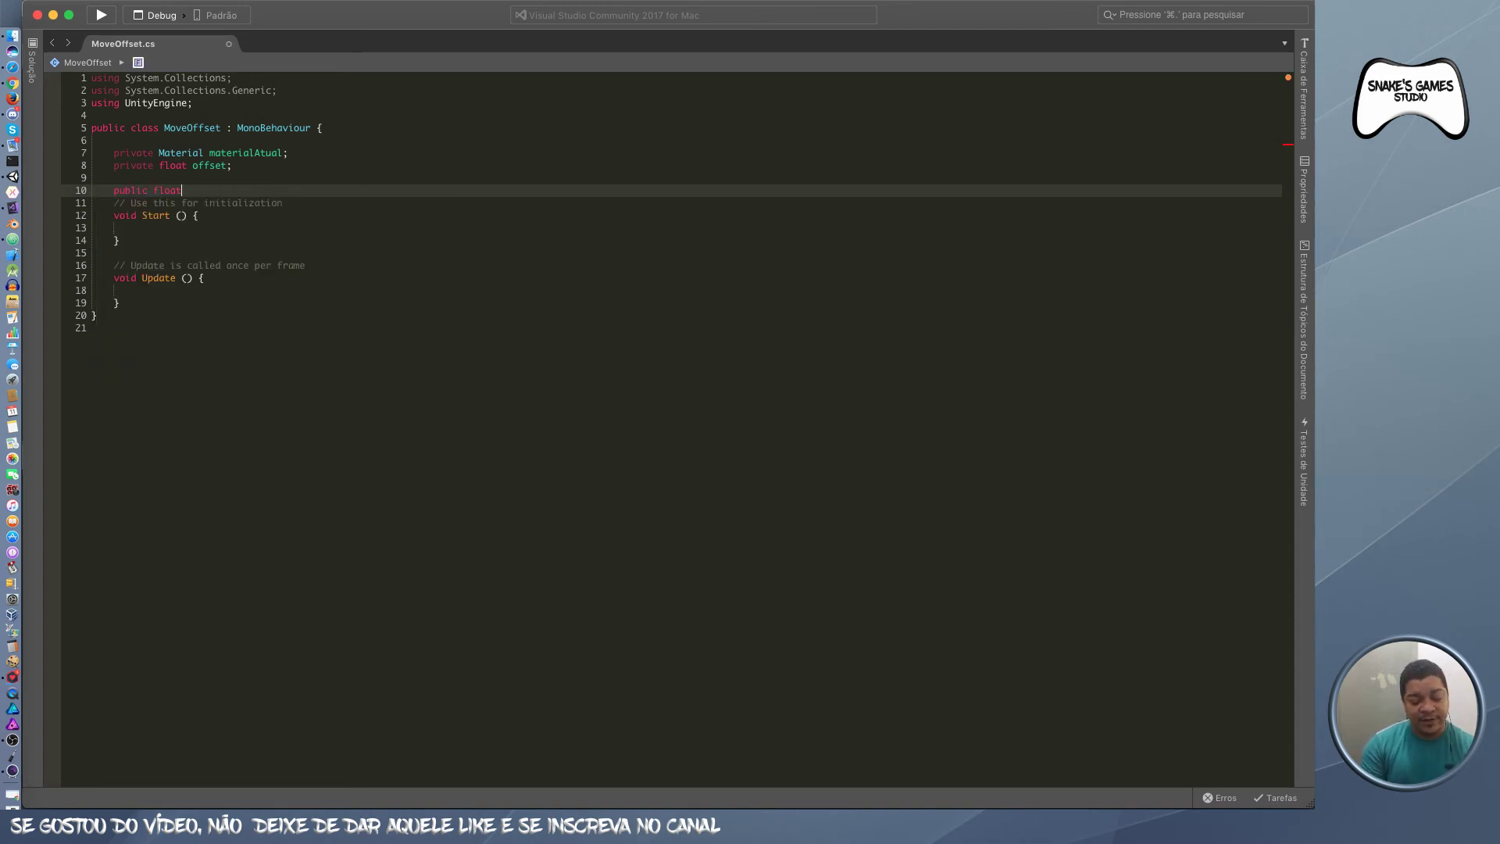
type(" ve")
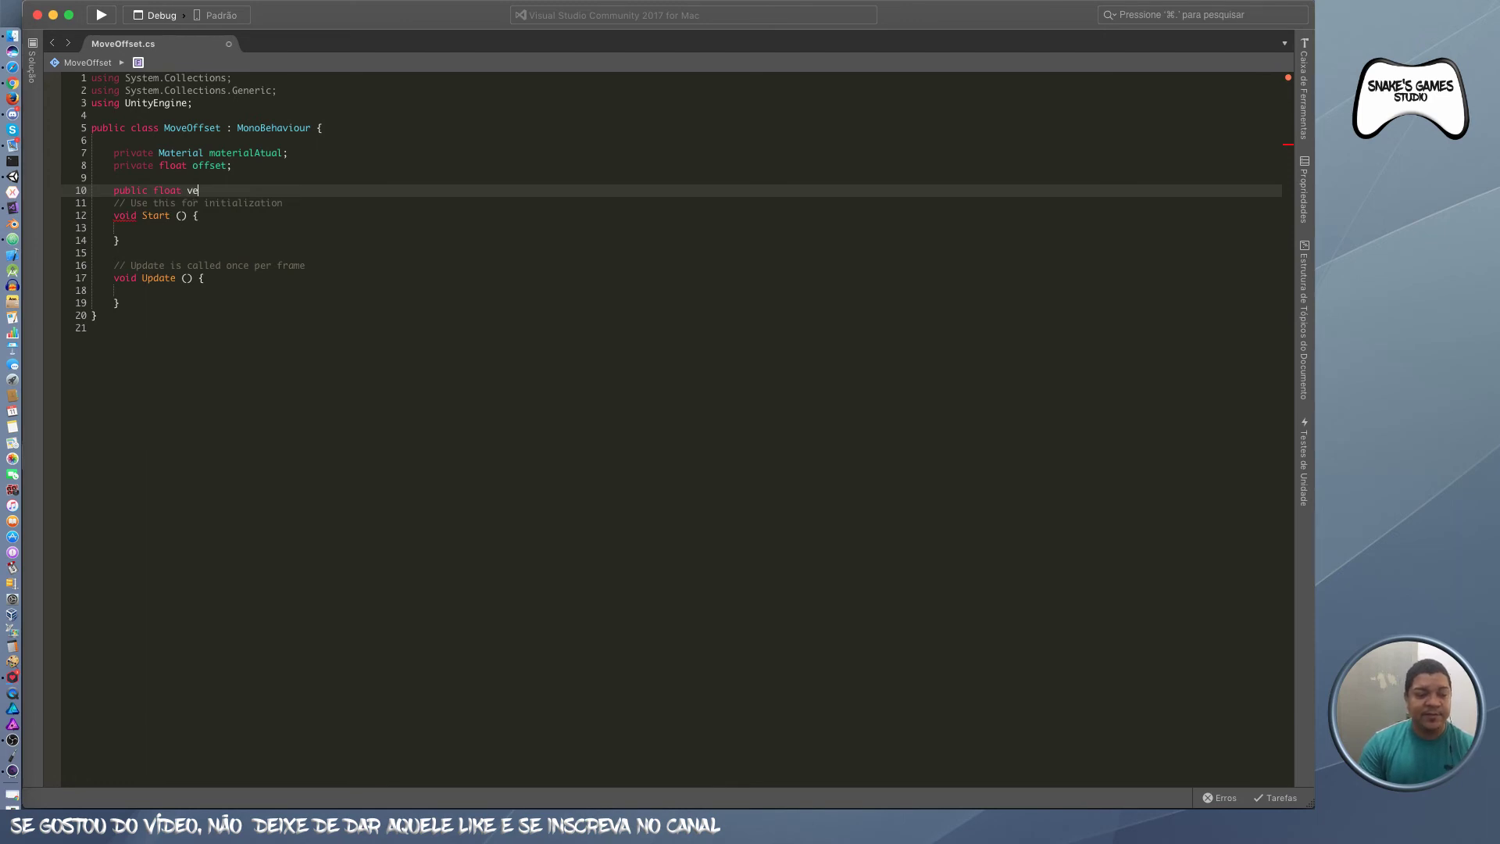
type("locidade;")
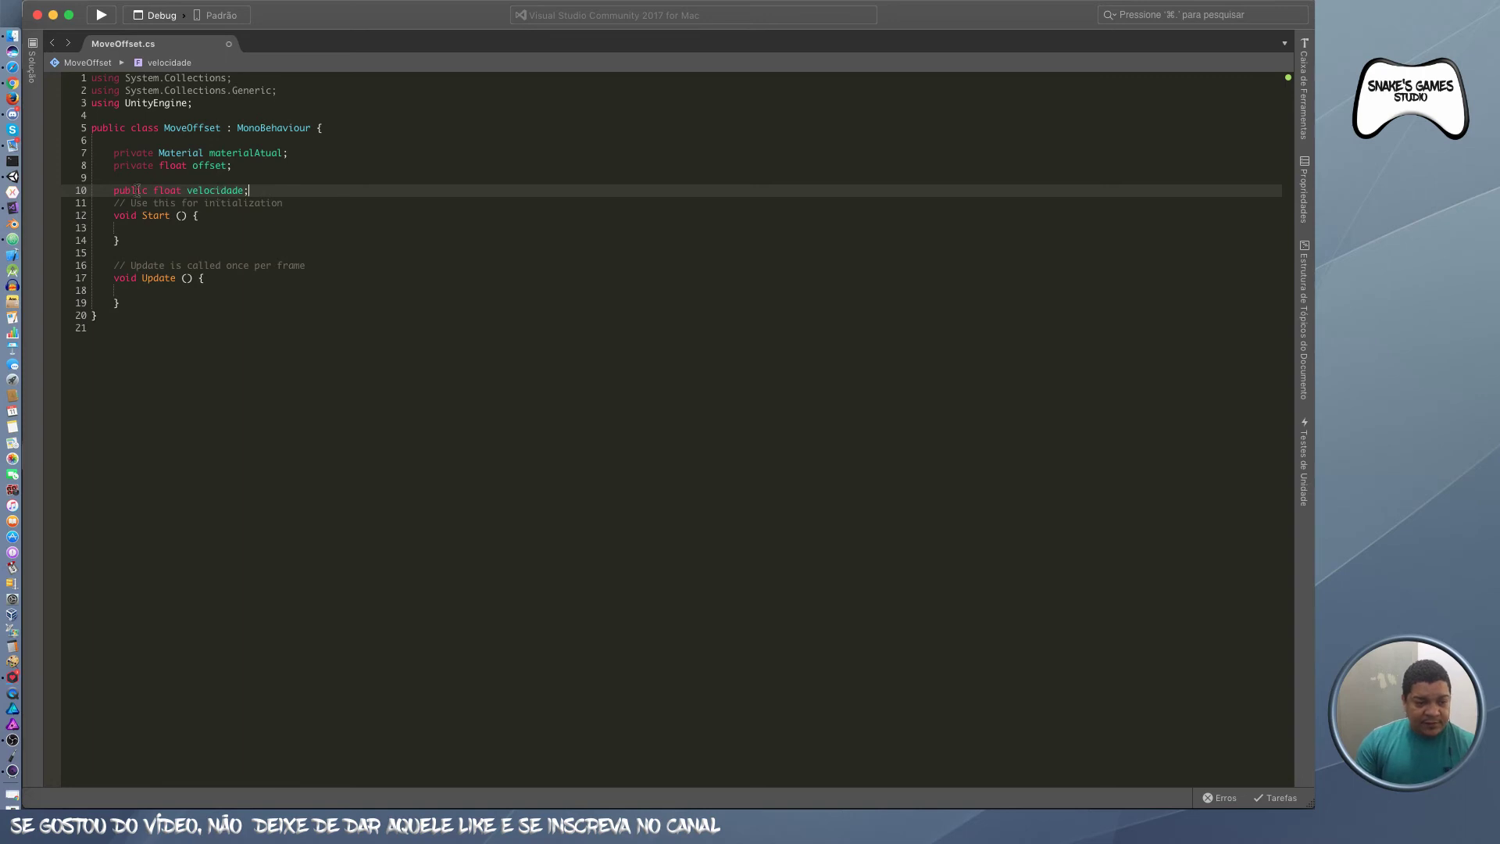
mouse_move(128, 191)
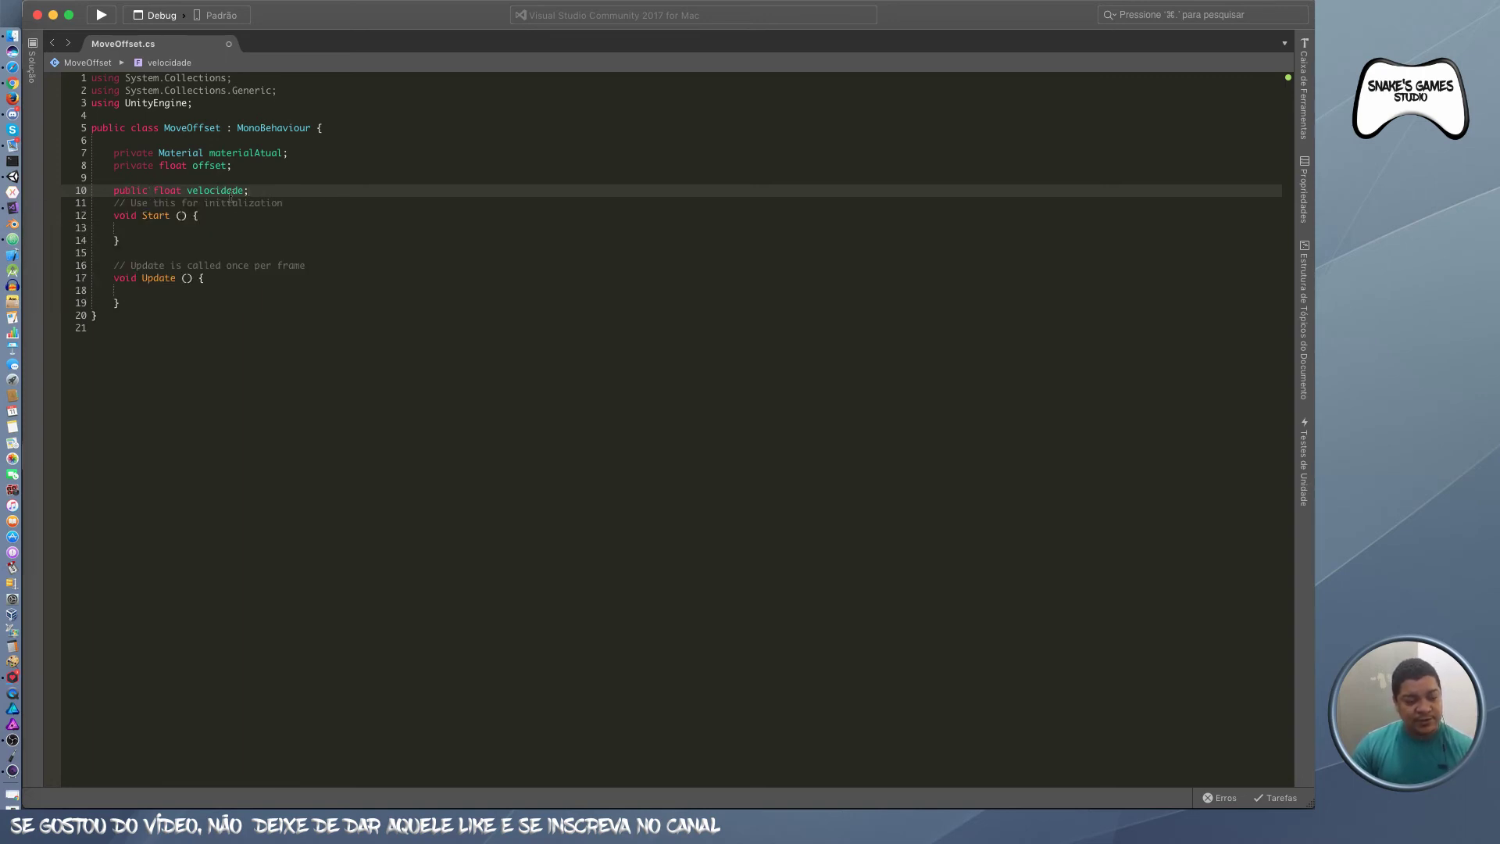
key("super+s")
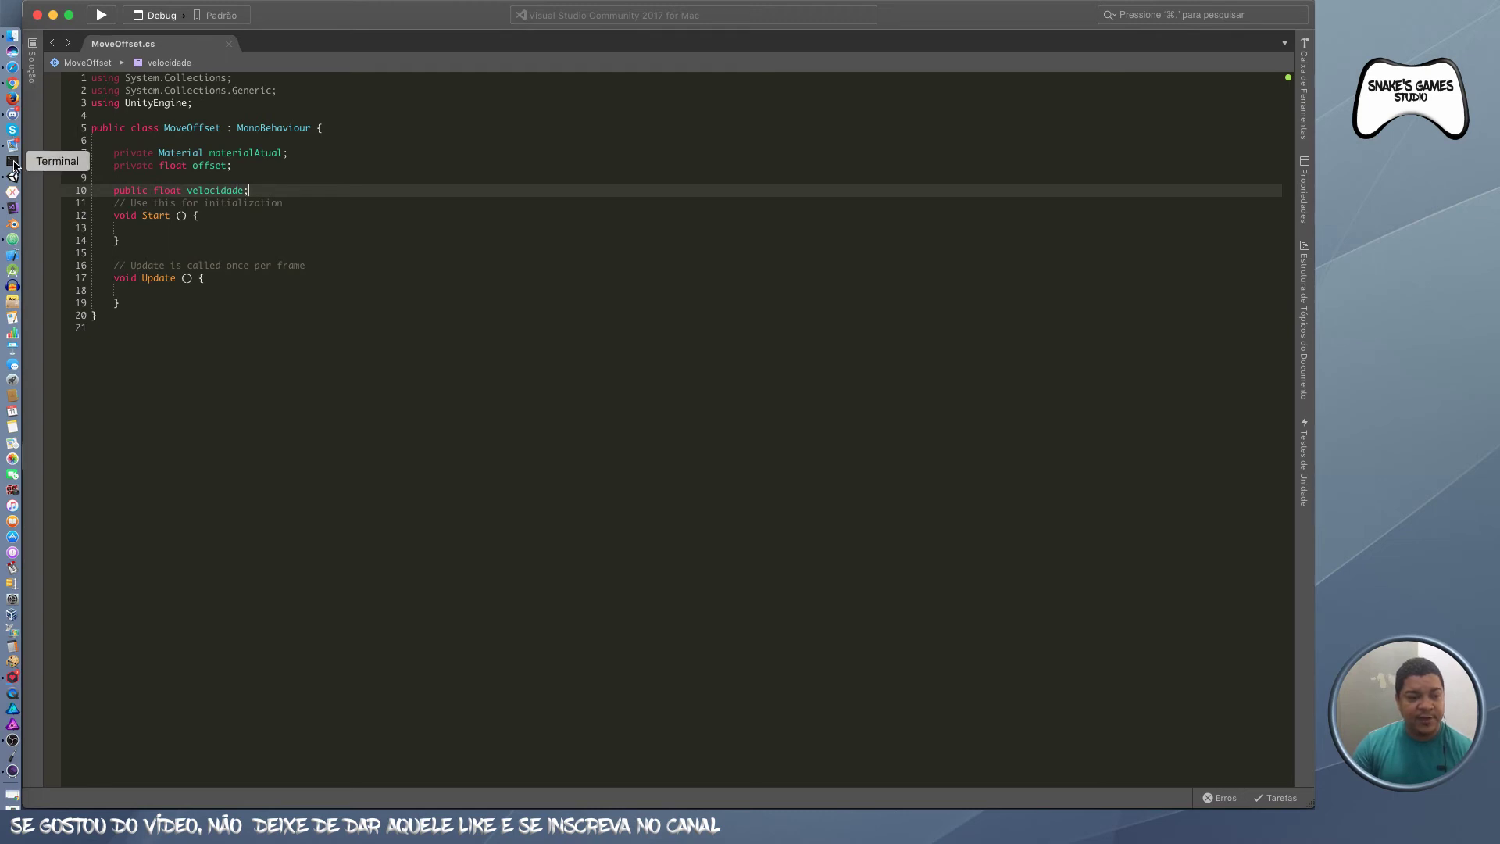
Step: Attach MoveOffset to Backbround so its Inspector shows a Velocidade field of 0
left_click(13, 178)
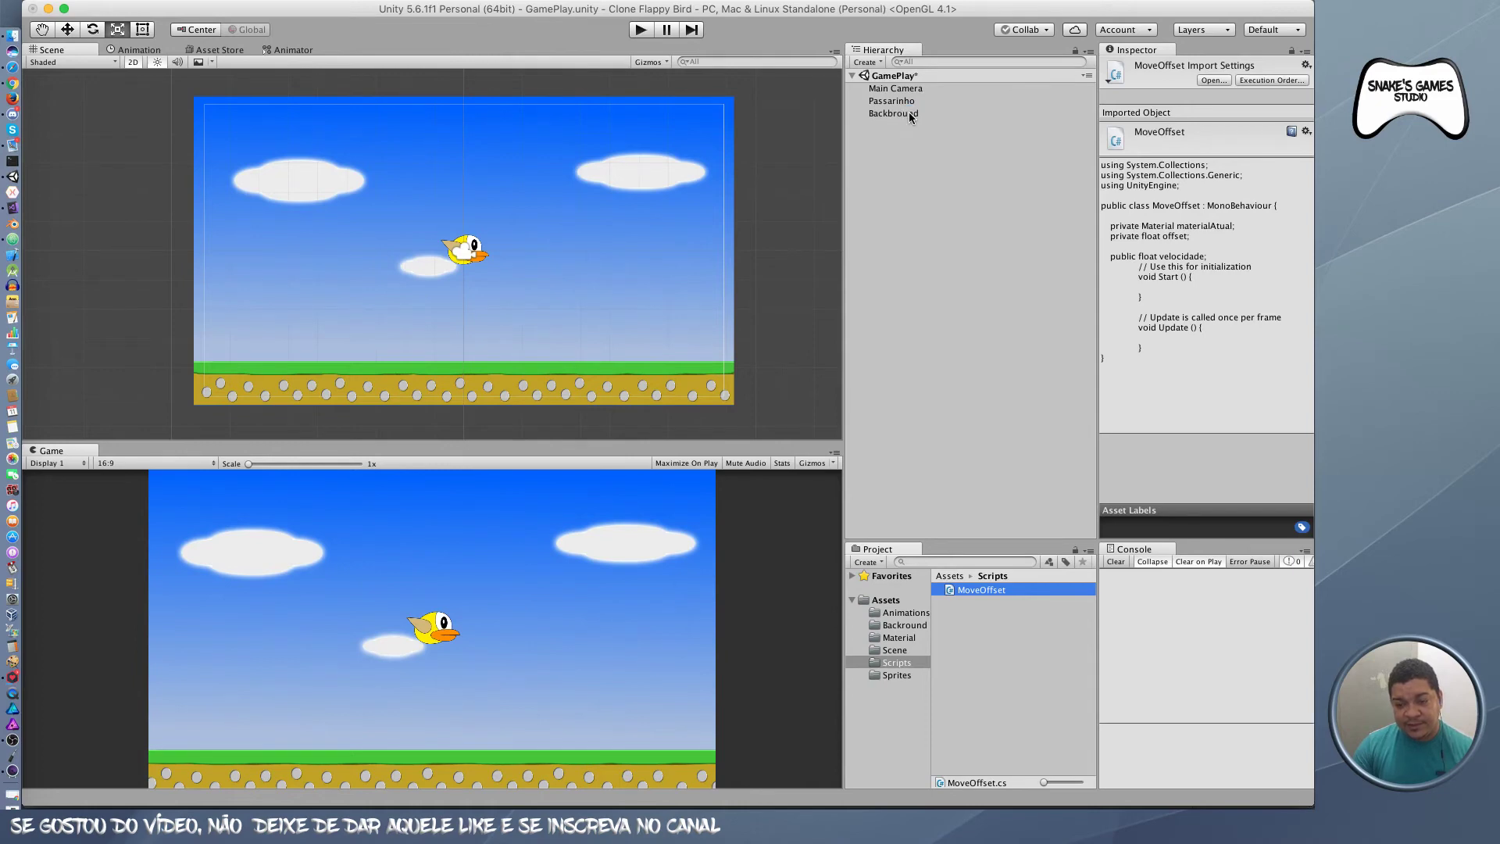
left_click_drag(909, 114, 906, 115)
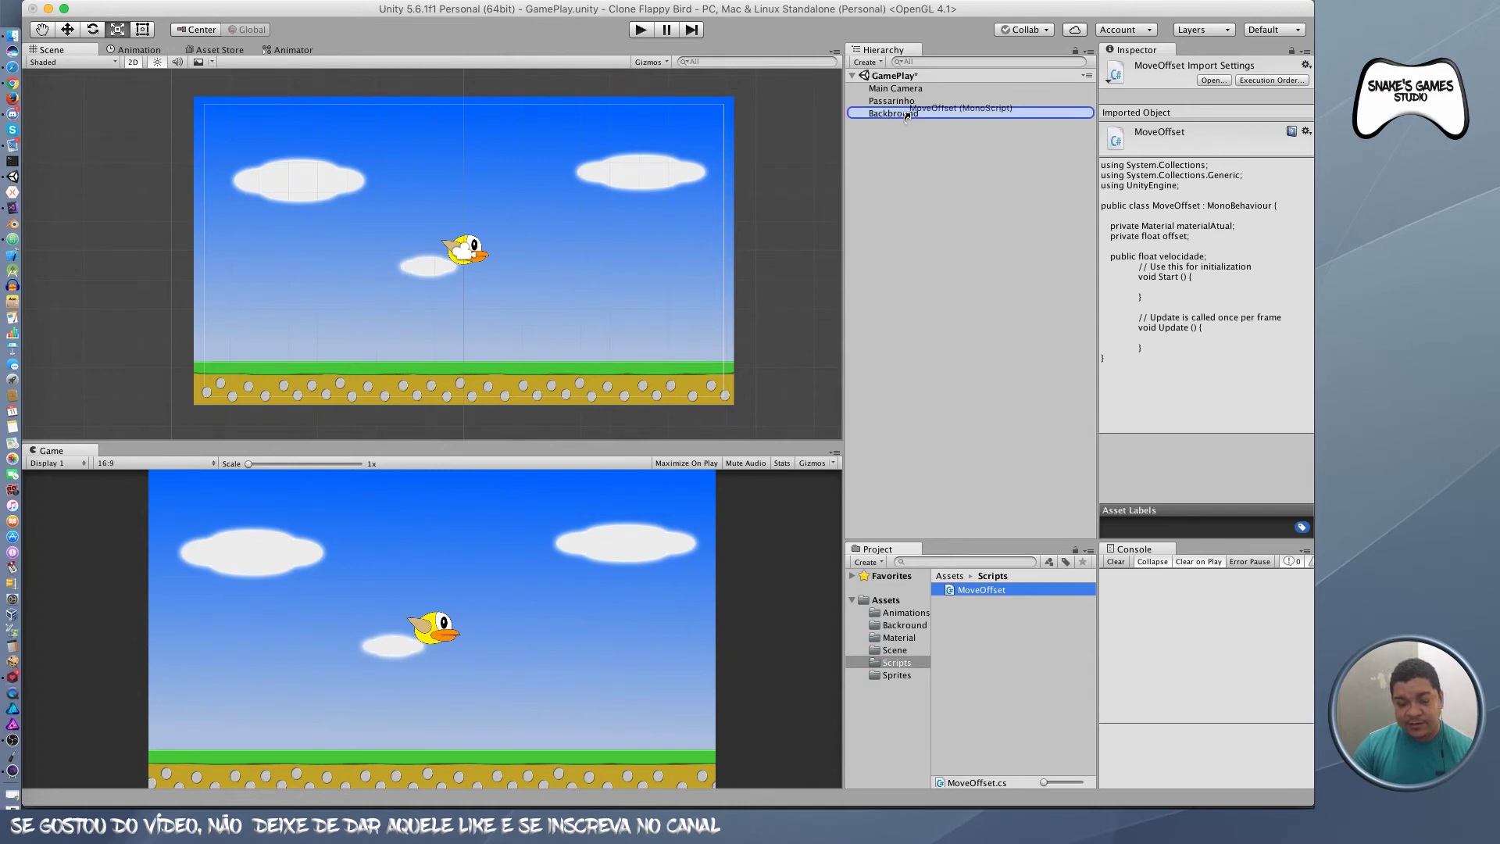
left_click_drag(907, 115, 917, 113)
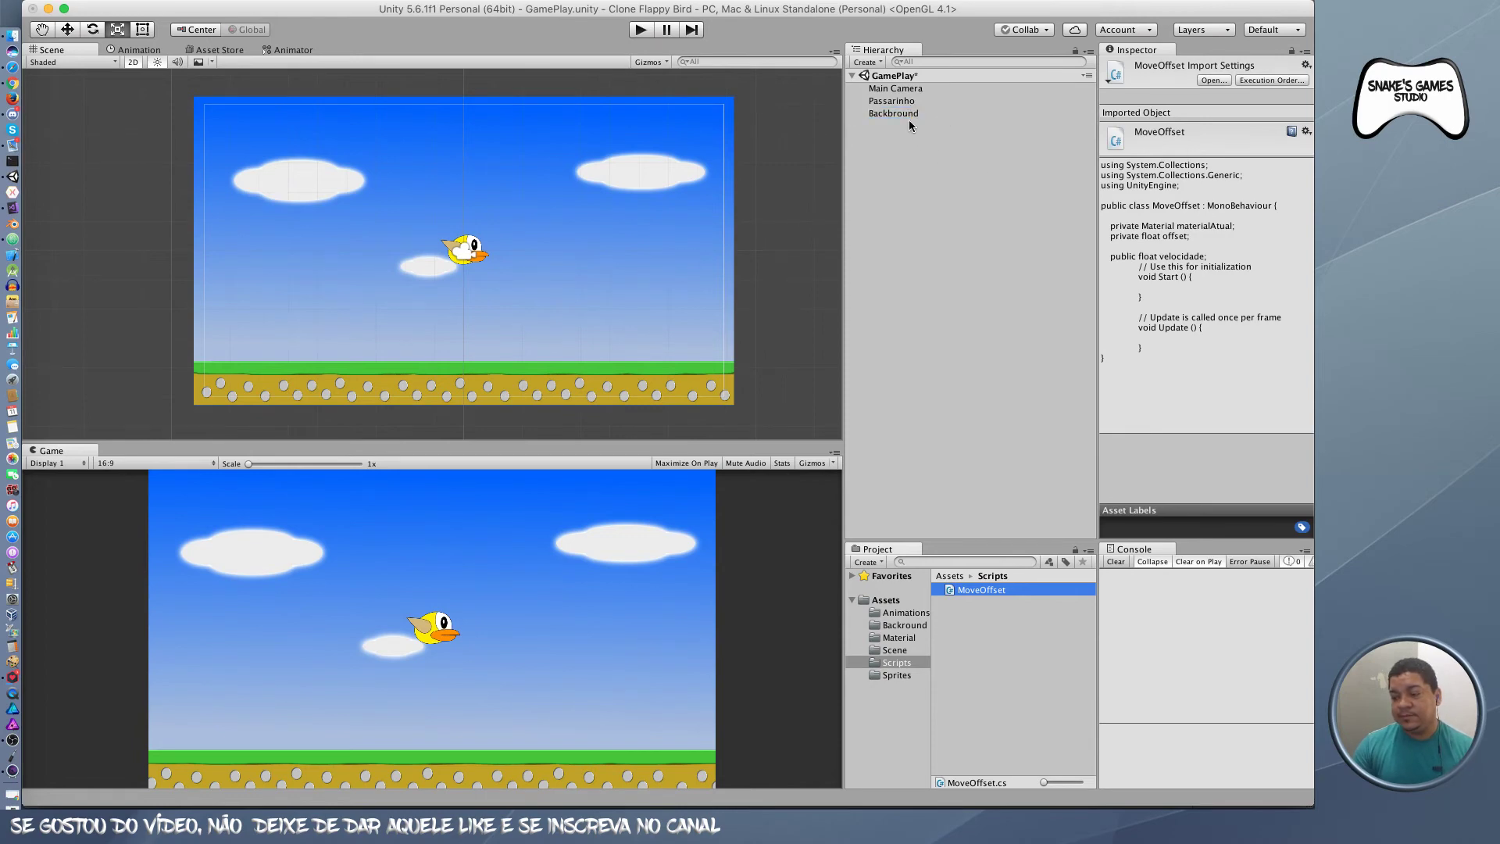
left_click(905, 114)
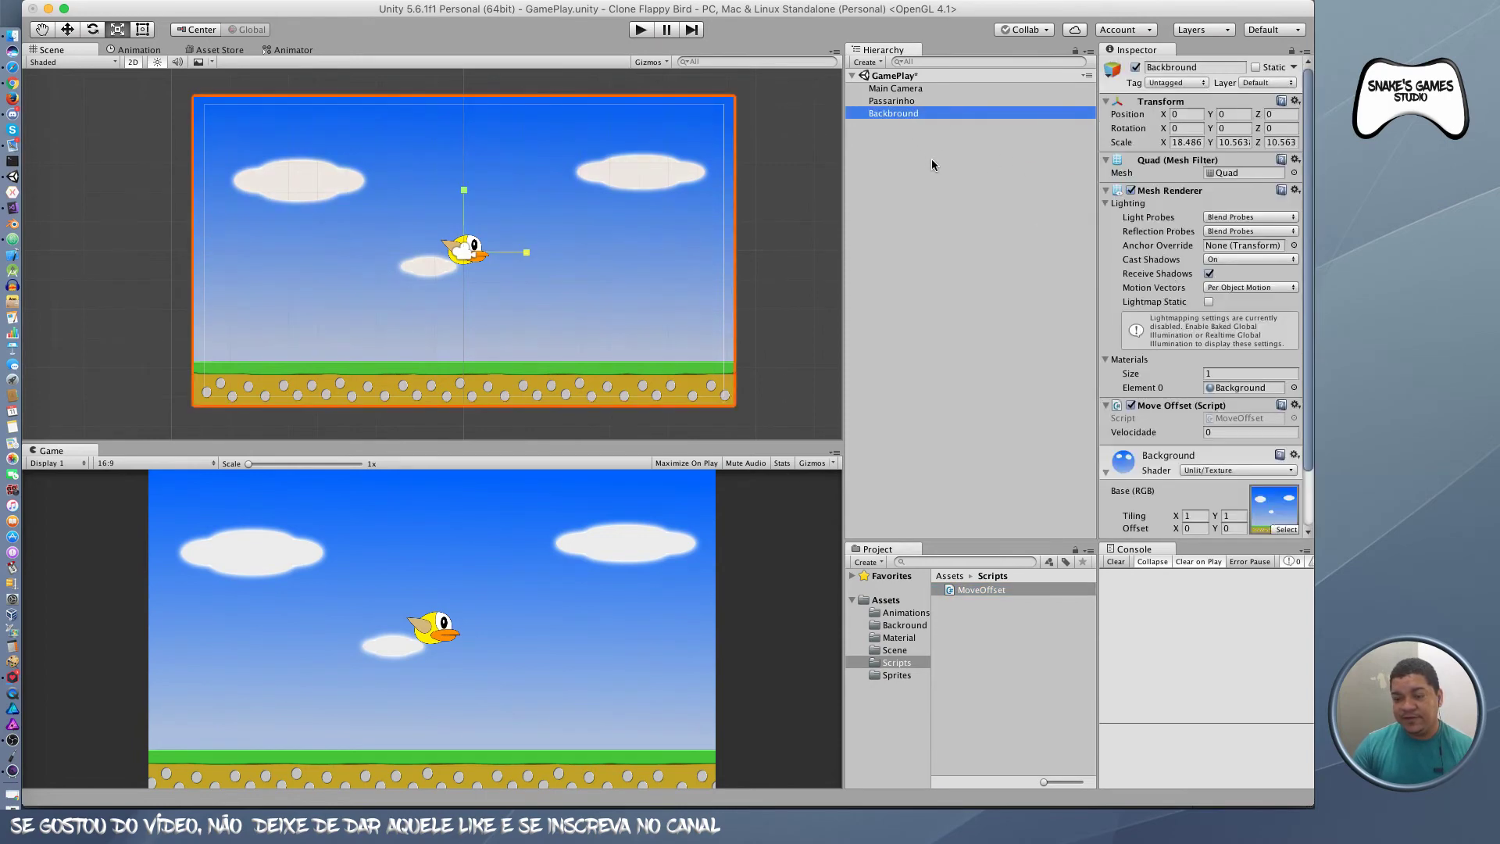
scroll(1173, 305, "down", 2)
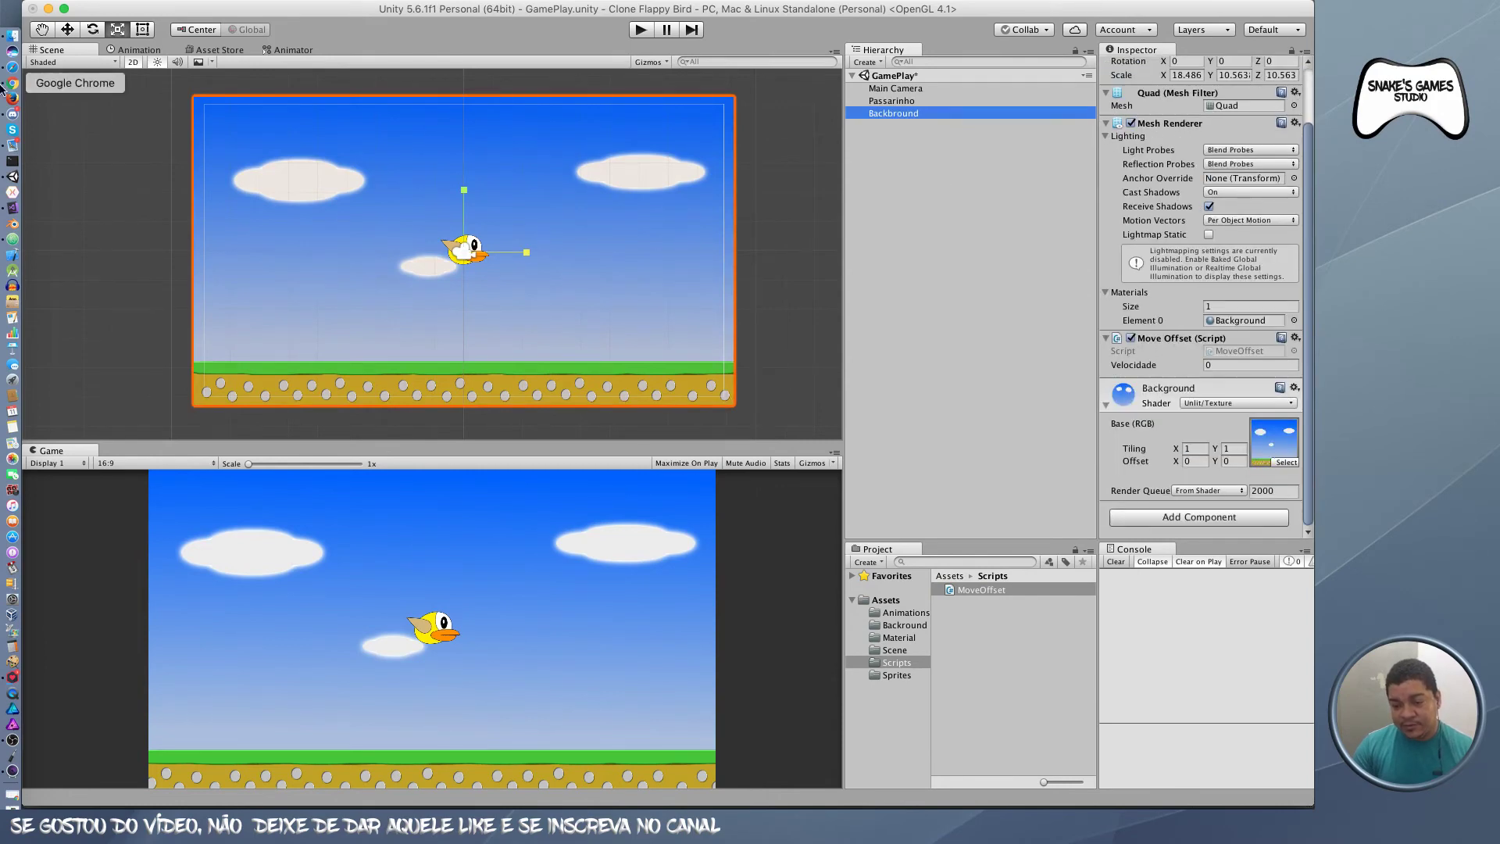
left_click(12, 209)
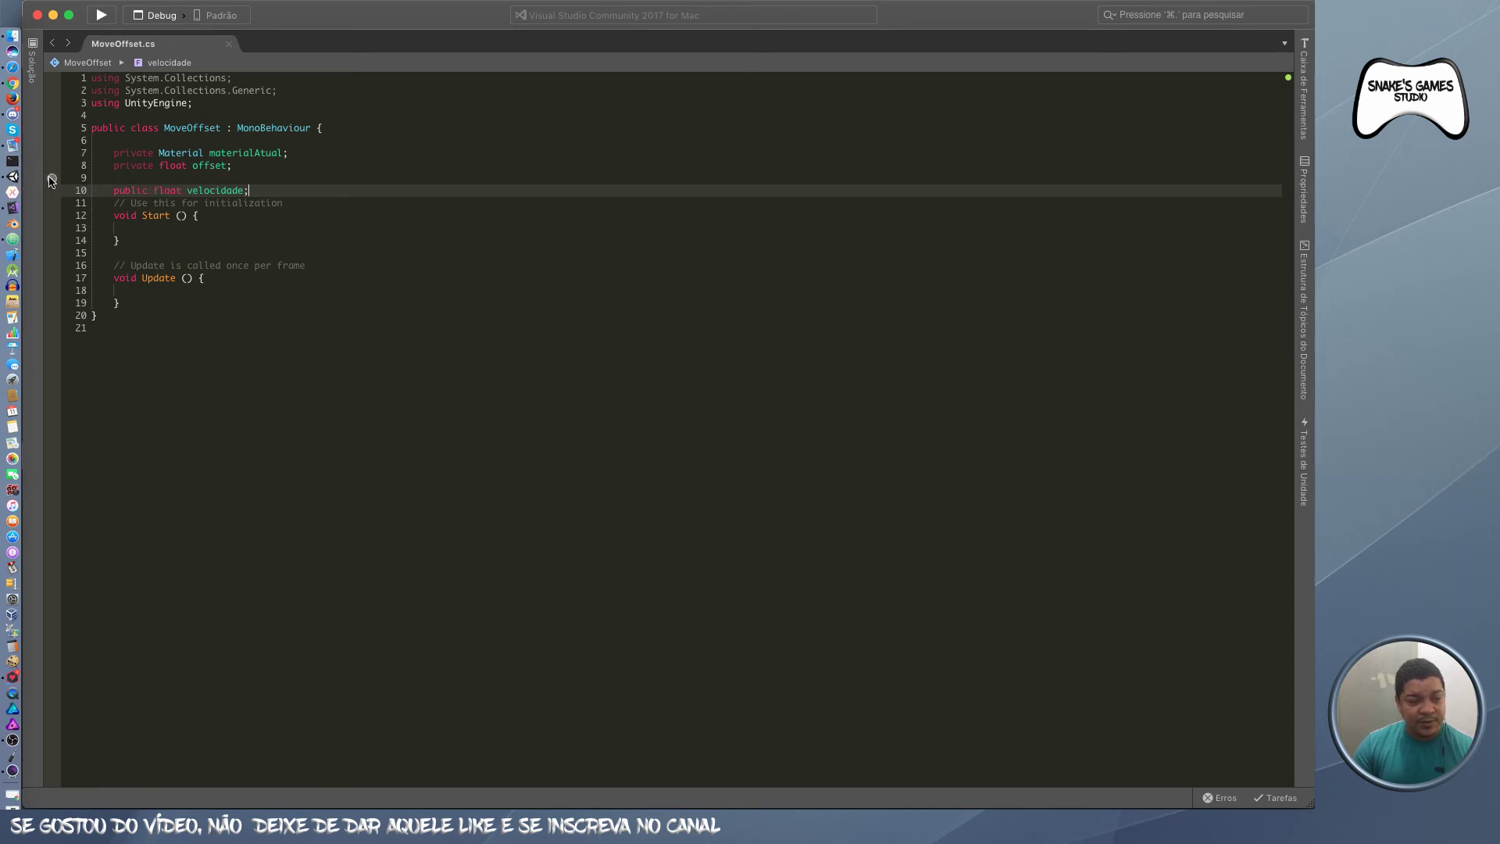
left_click(16, 178)
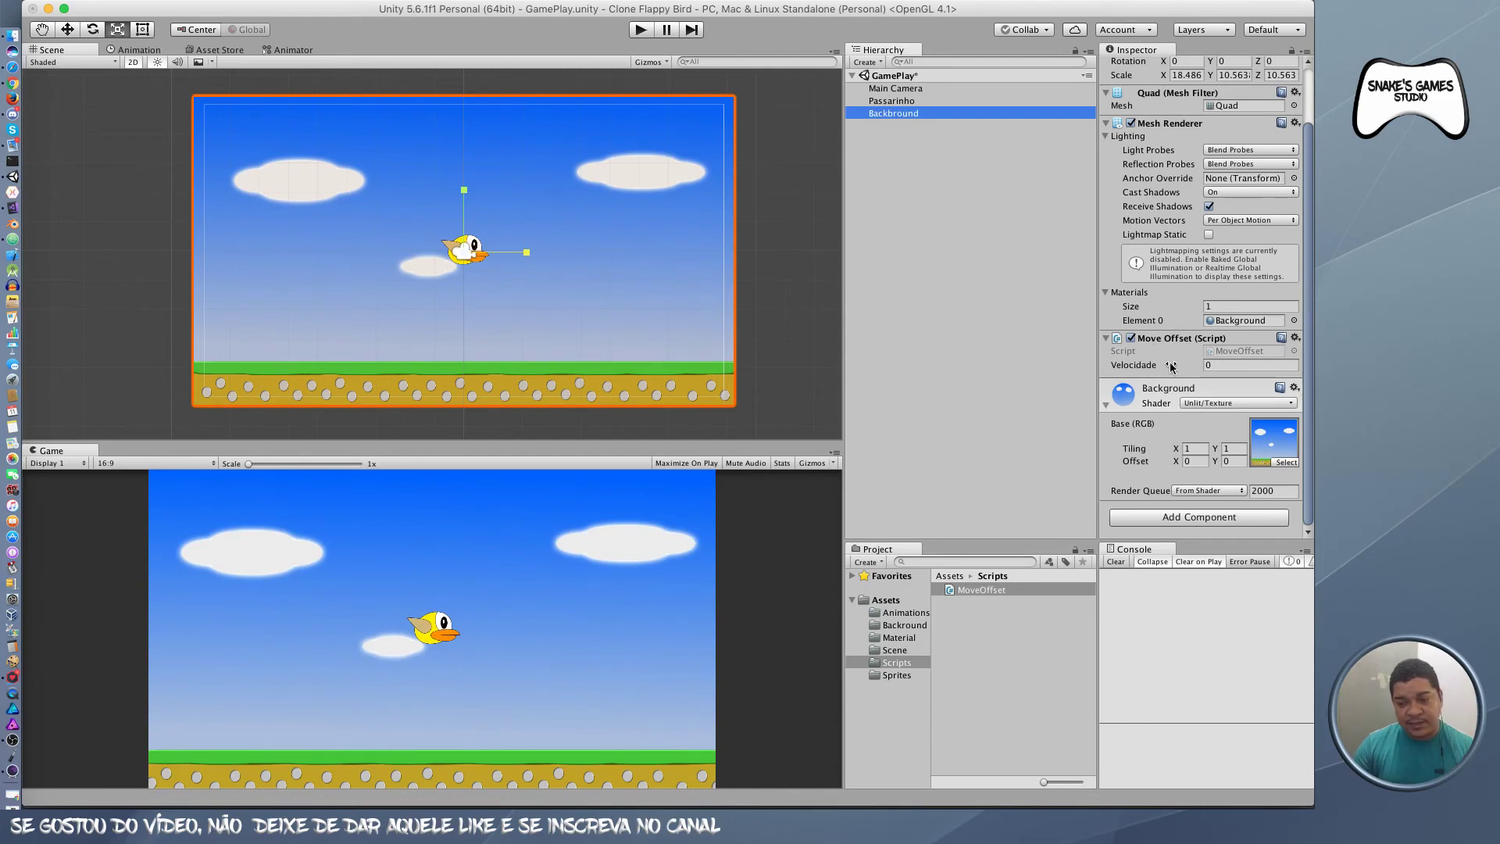
left_click(1221, 364)
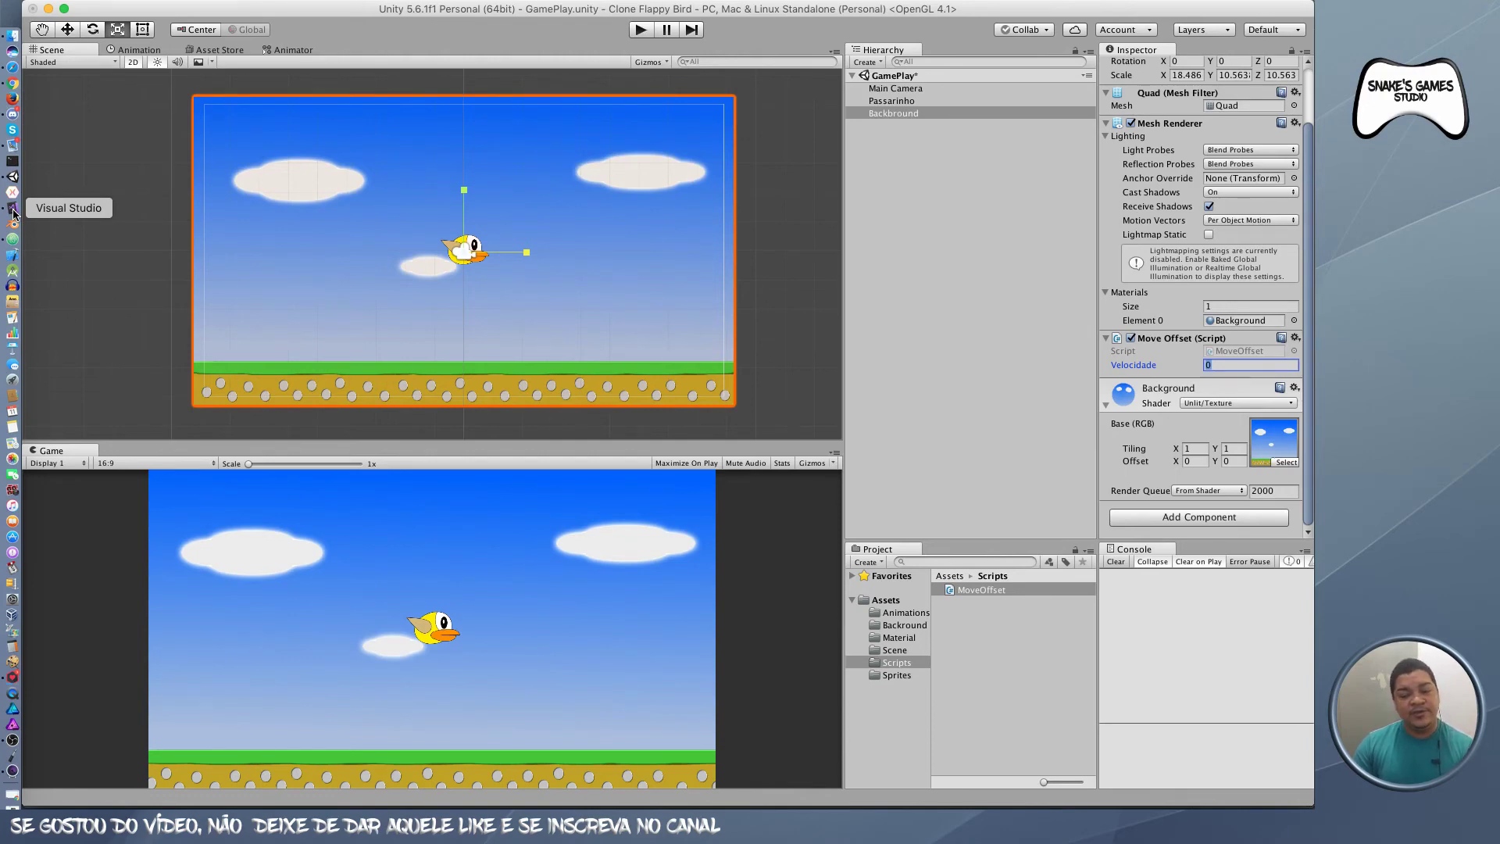
left_click(13, 211)
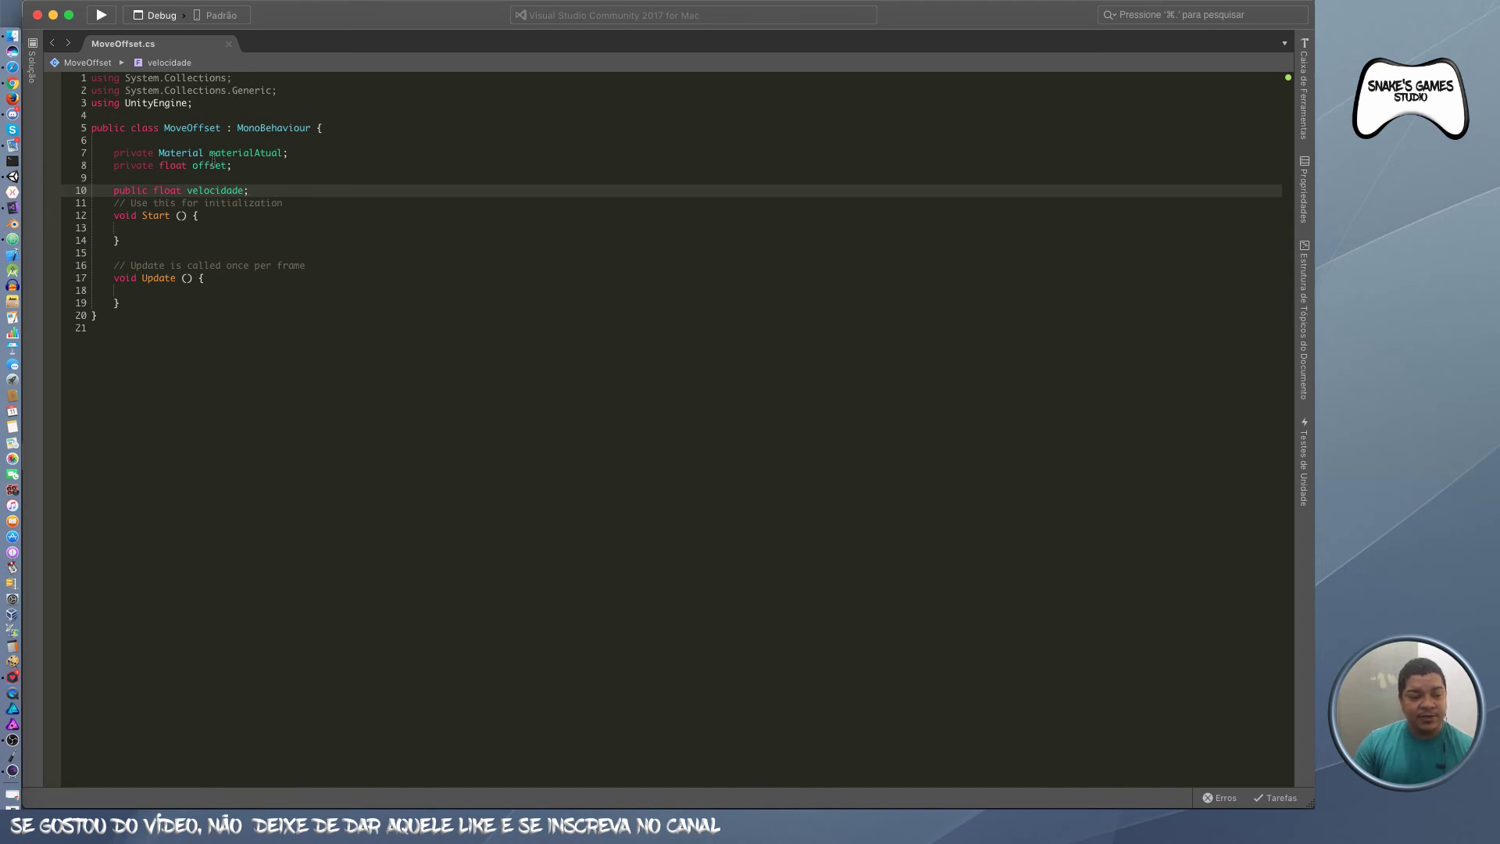
left_click(33, 63)
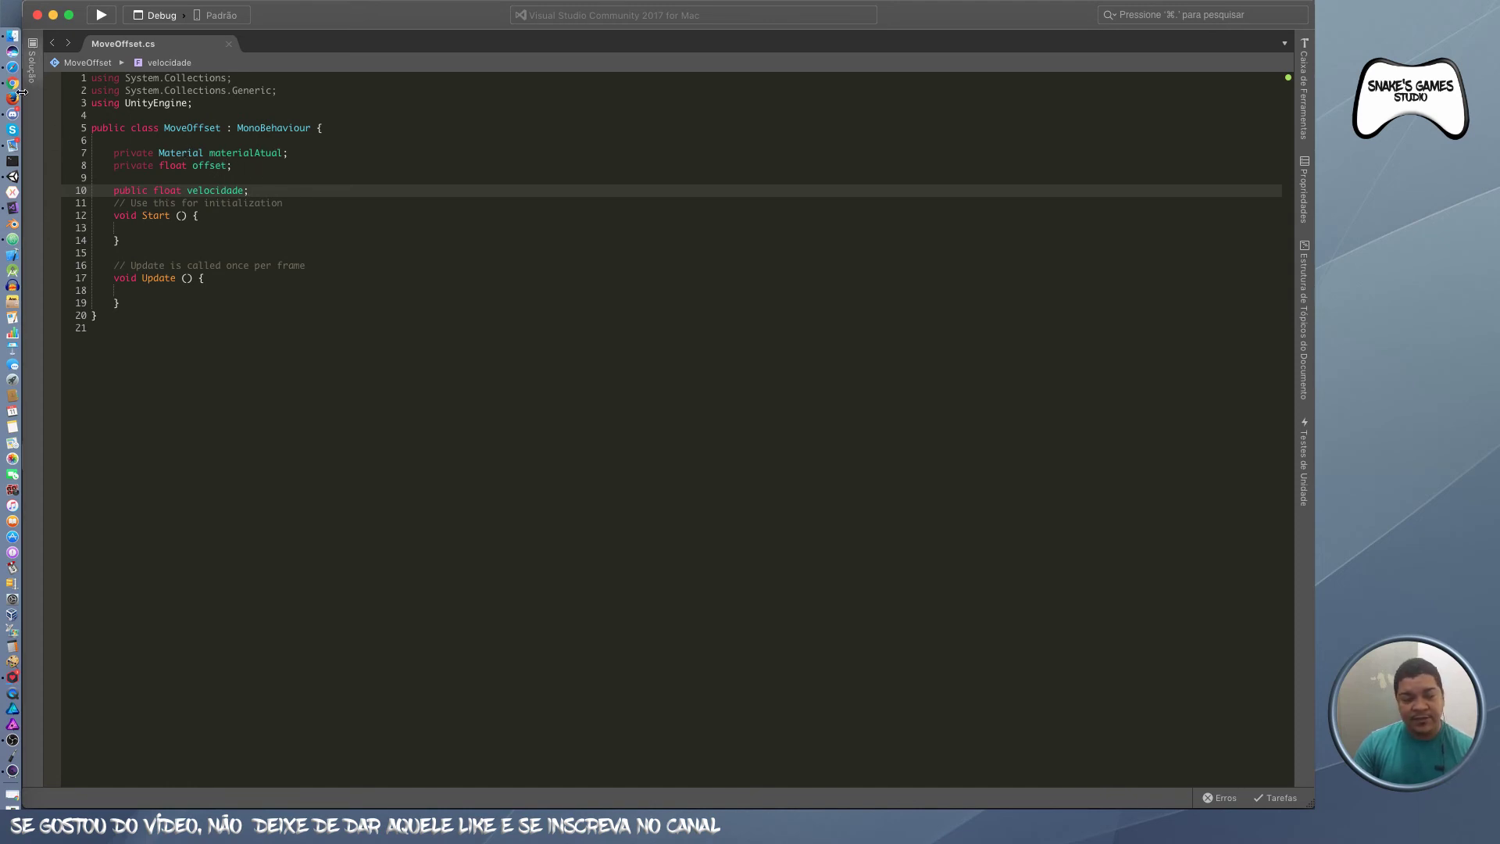
left_click(13, 177)
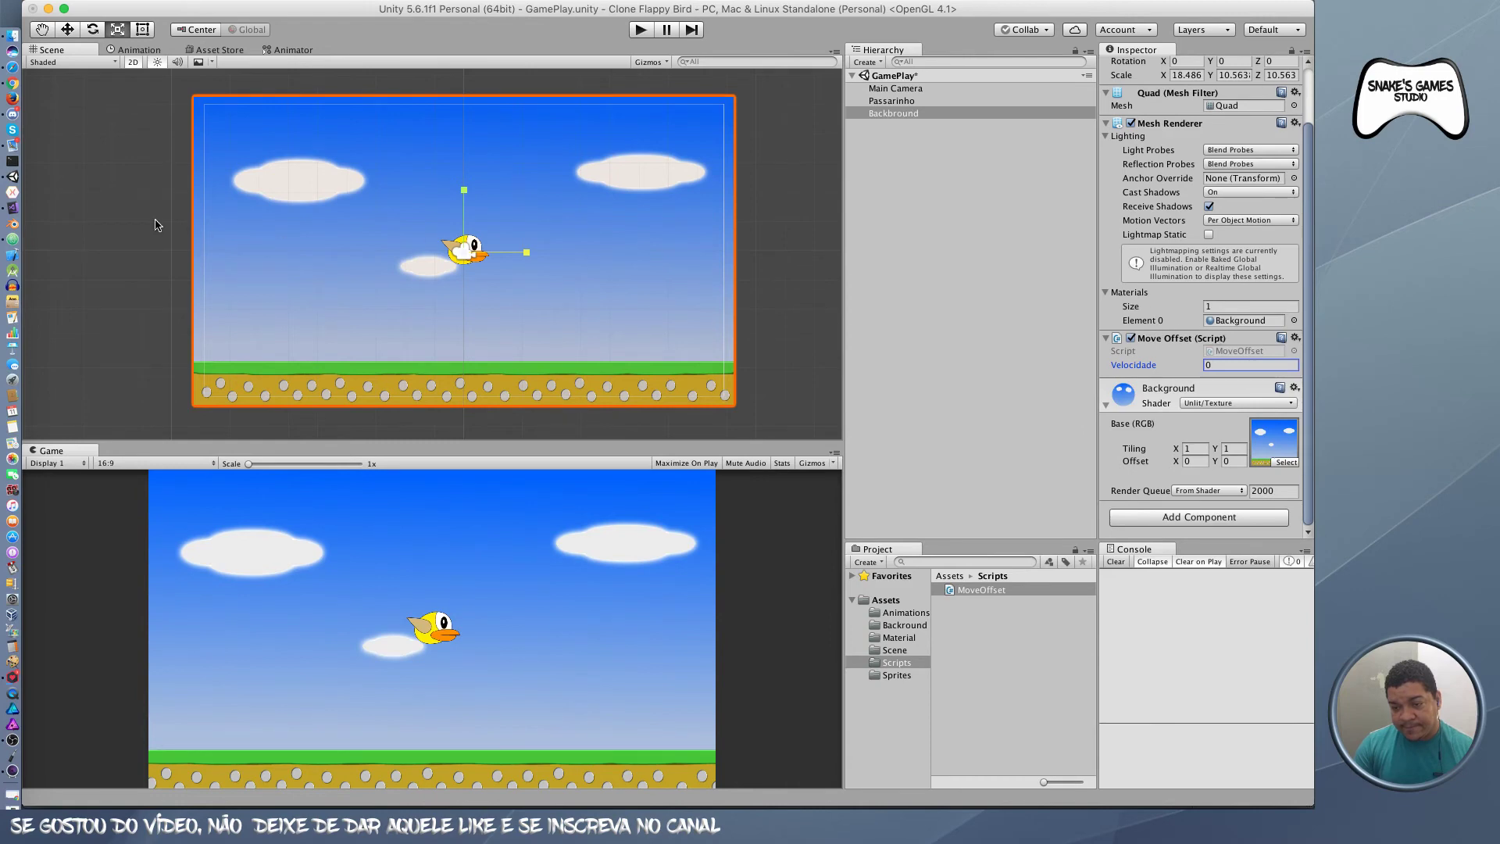
Step: Begin line 13 in Start with materialAtual = GetComponent
left_click(13, 207)
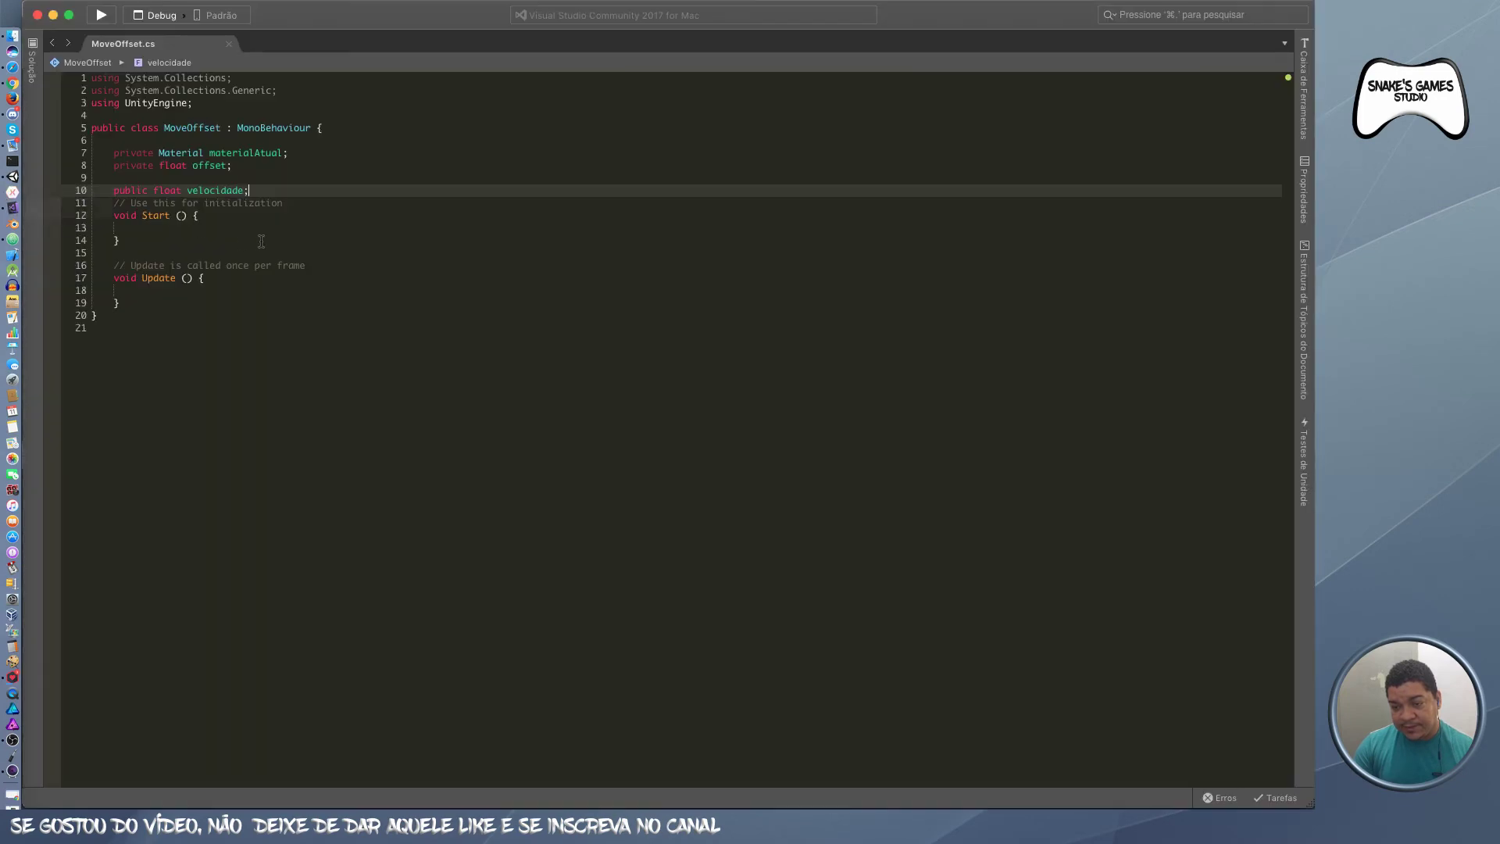
left_click(222, 227)
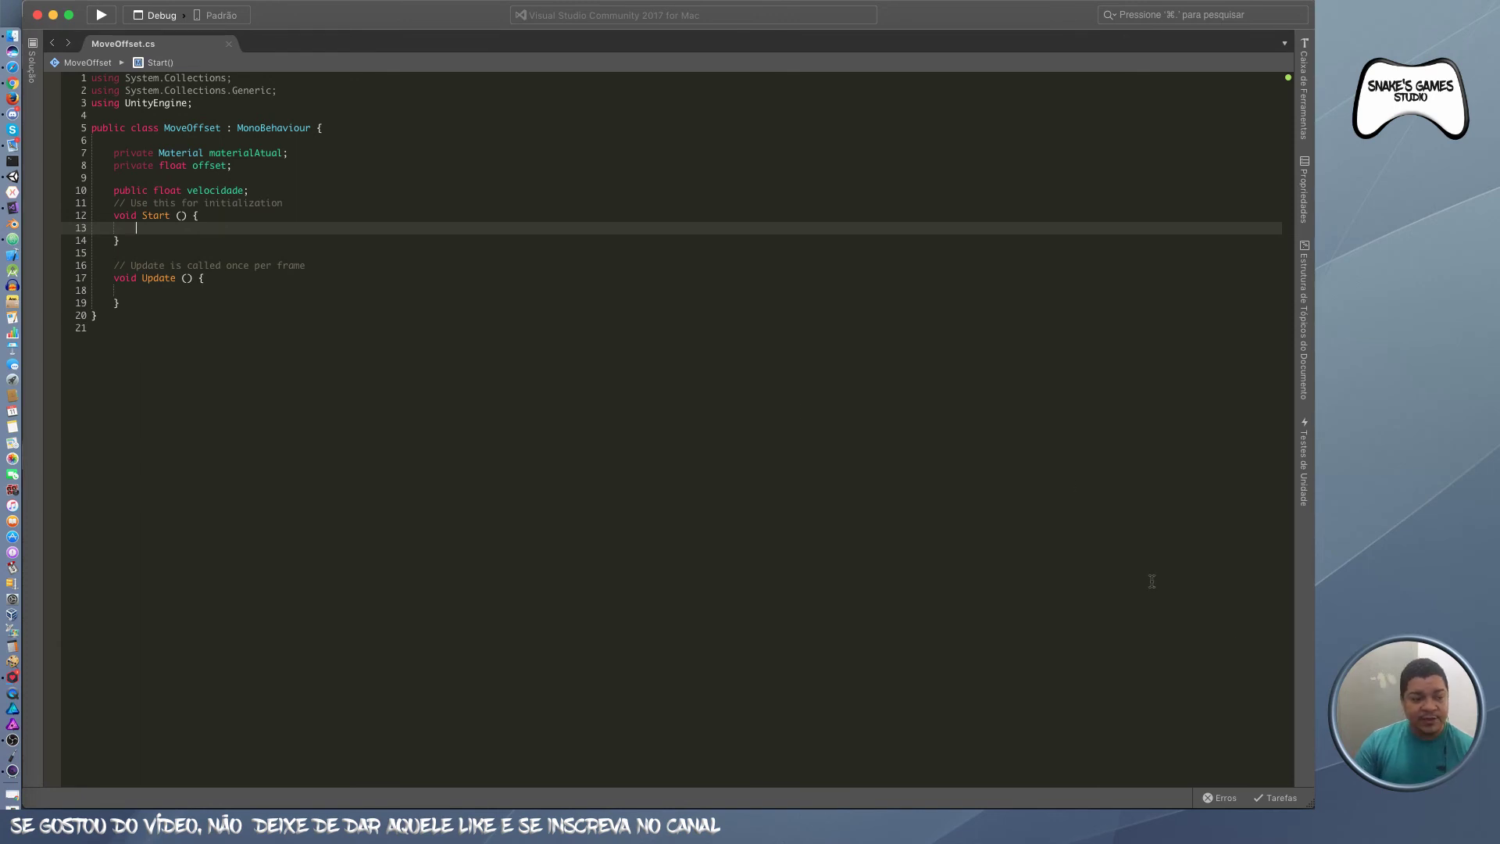
left_click(193, 228)
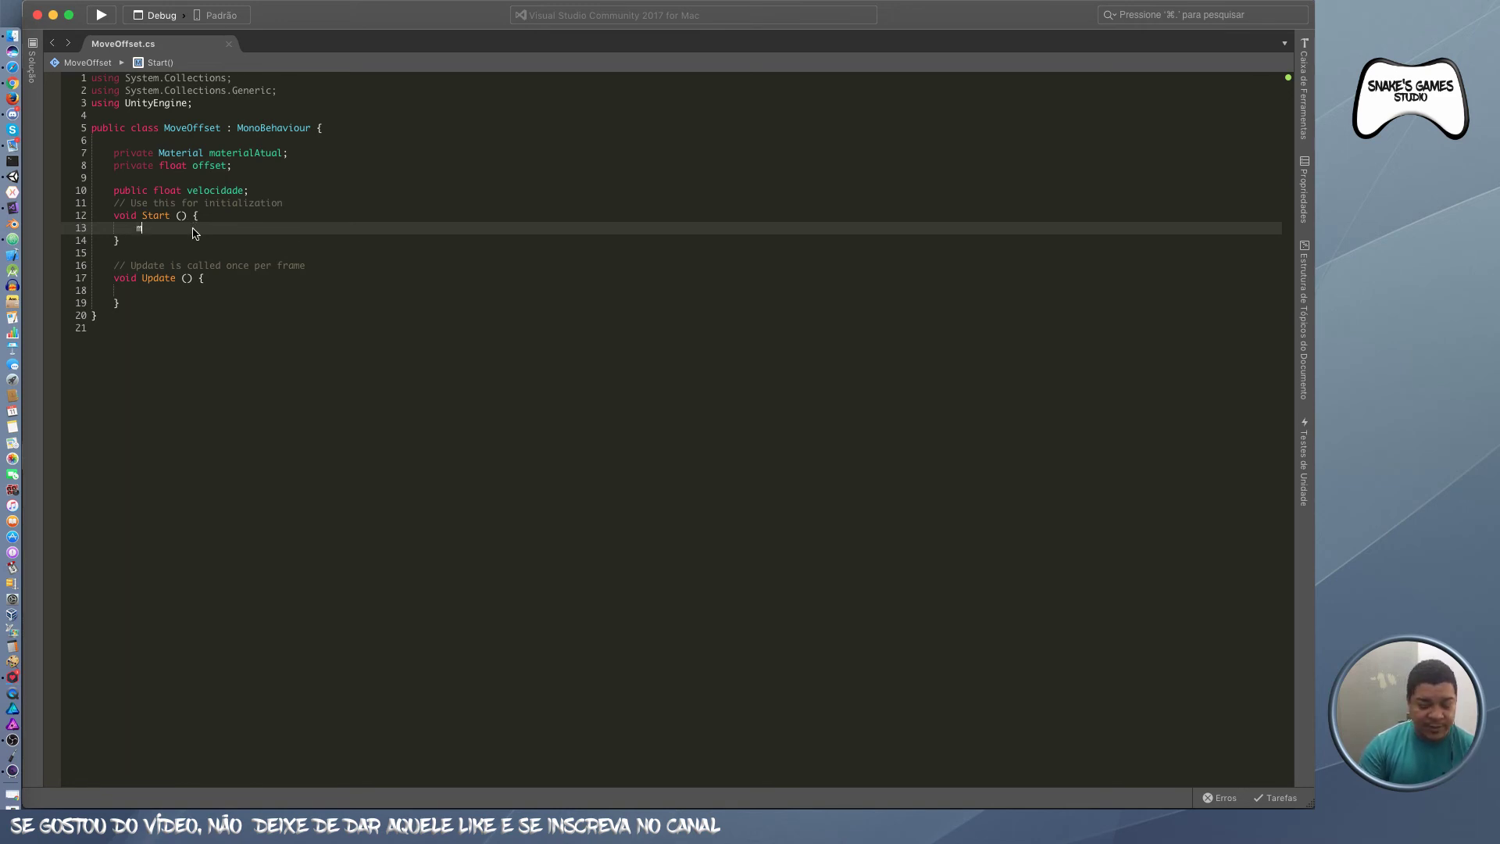
type("matre")
key("BackSpace")
key("BackSpace")
type("e")
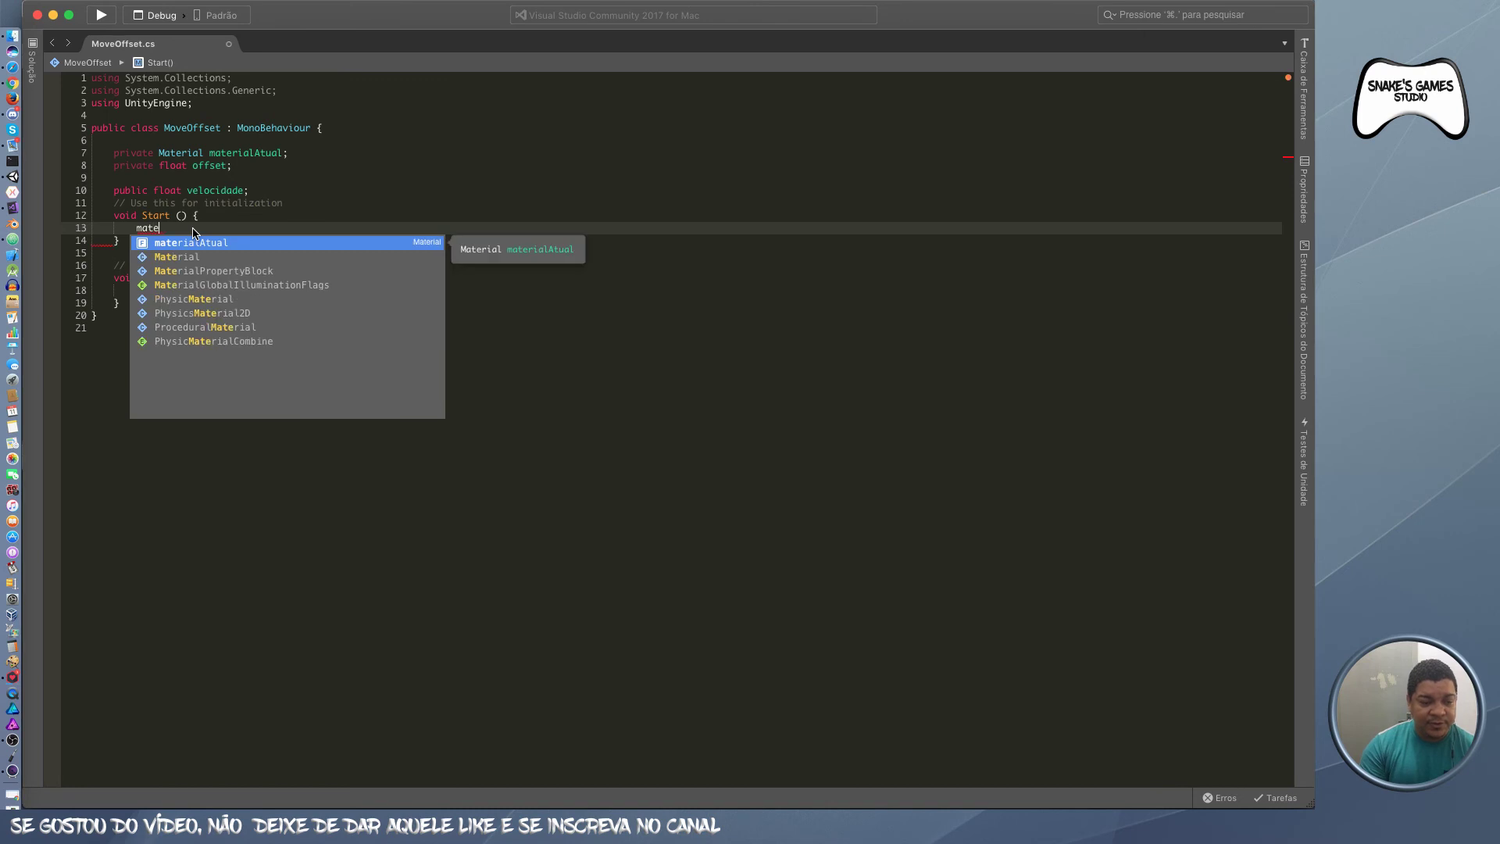
key("Return")
type("= ")
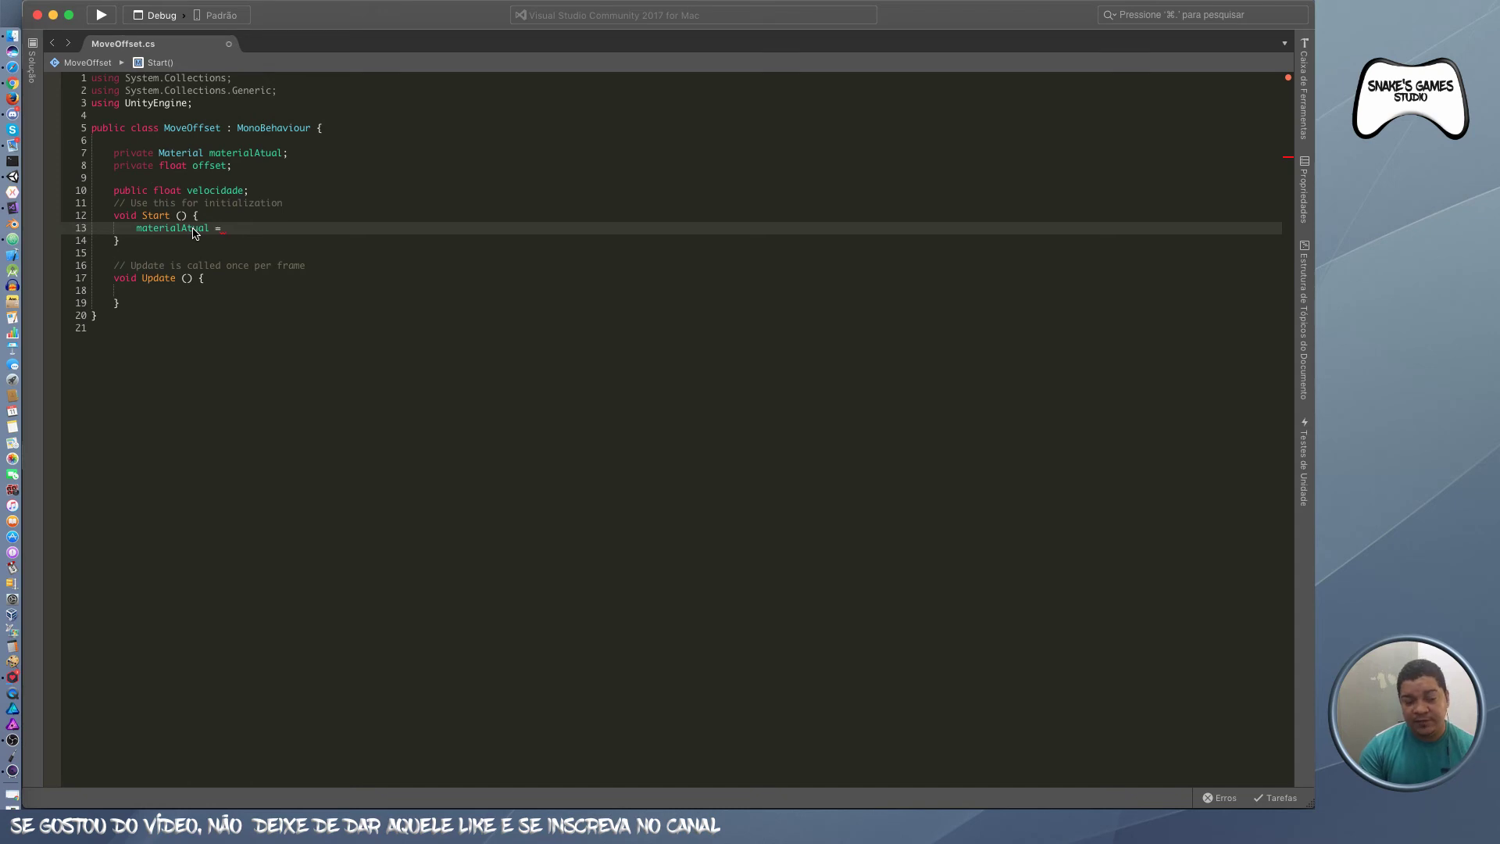
type("Getcom")
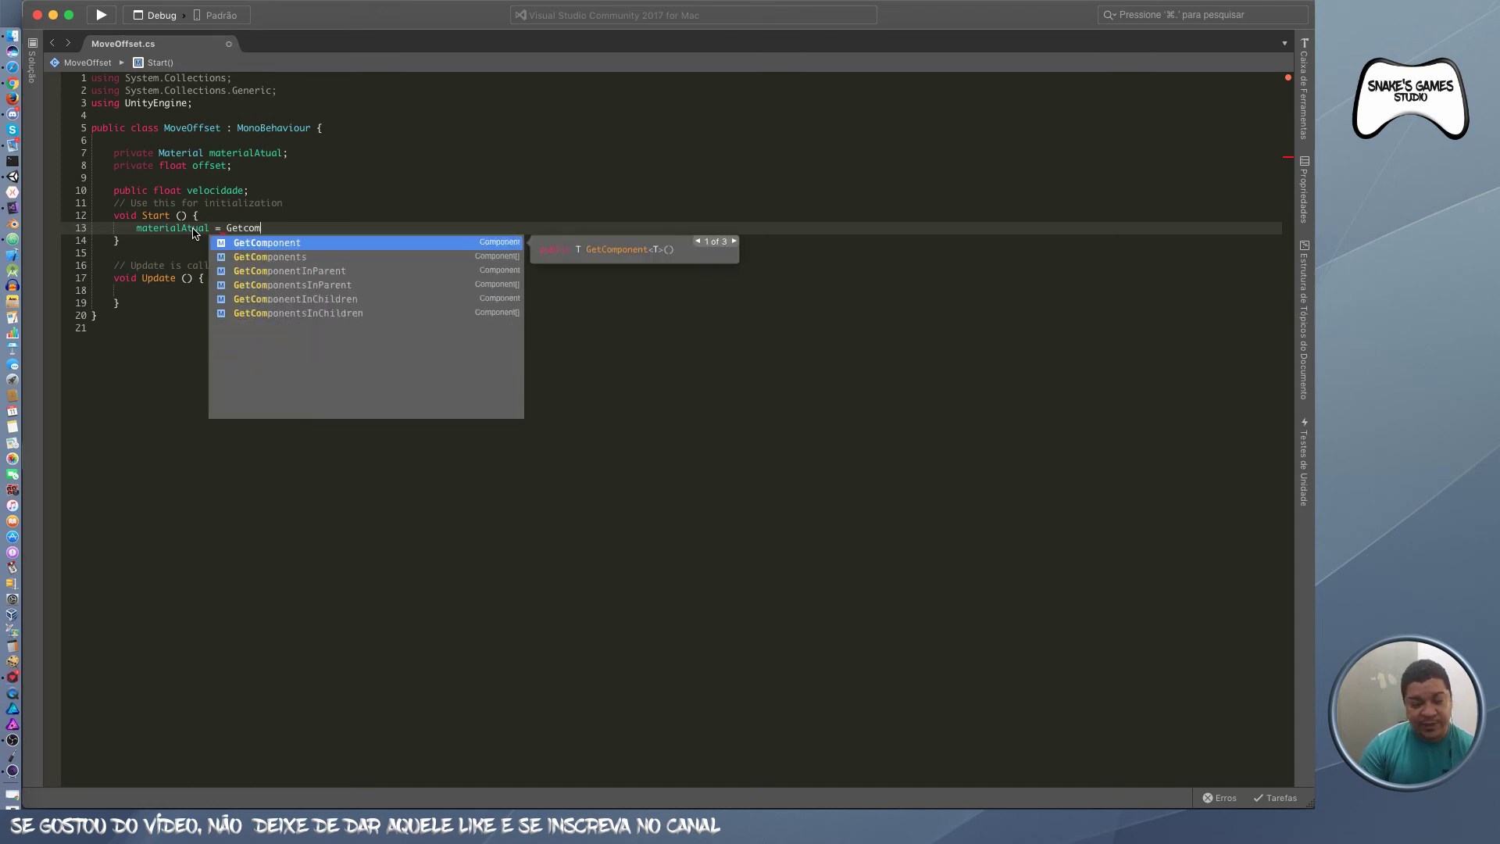
key("Return")
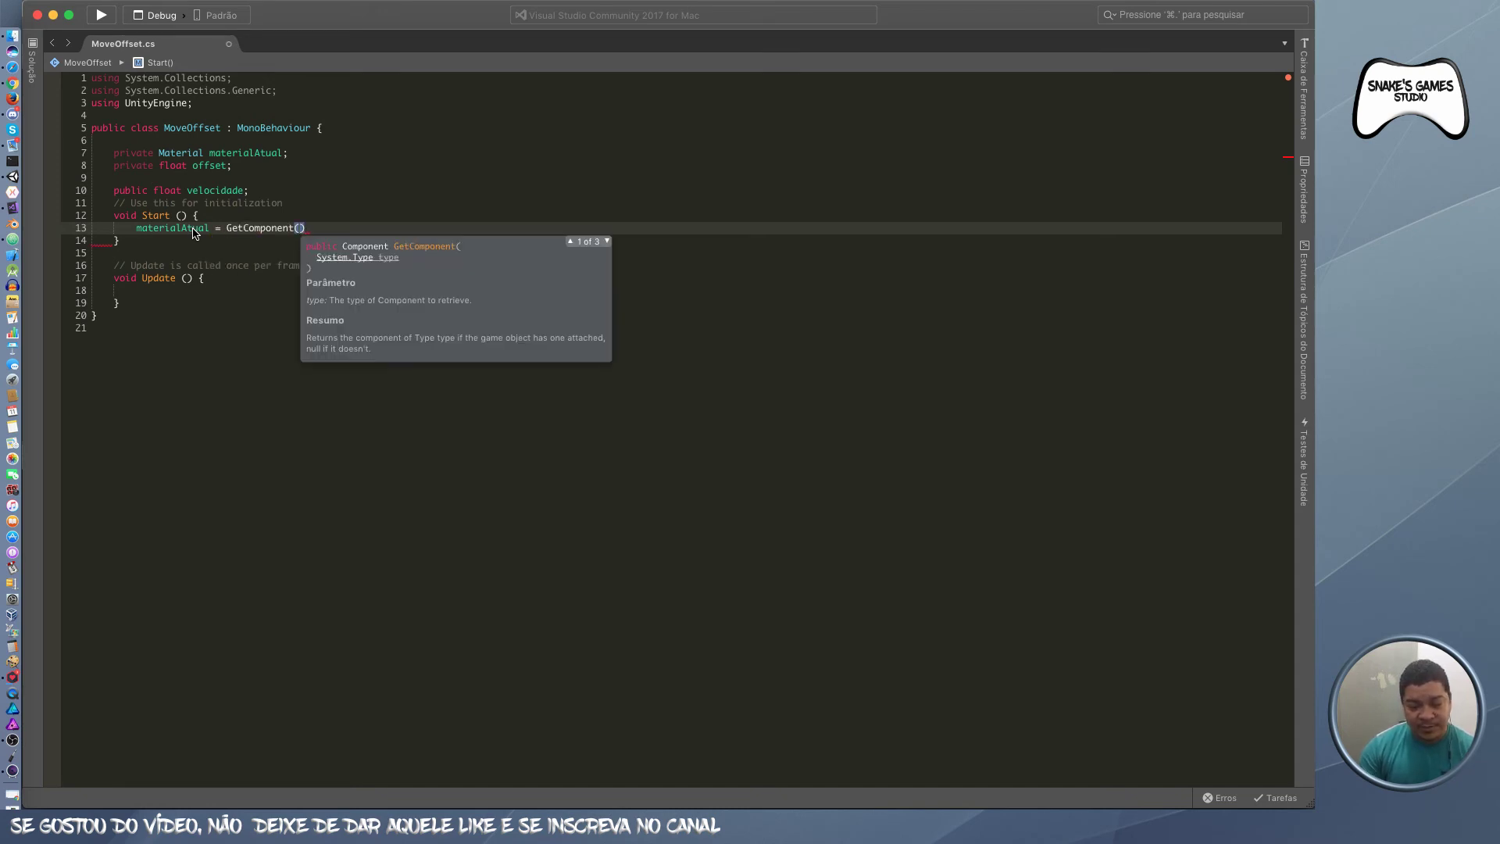
Step: Complete line 13 as GetComponent<MeshRenderer>().material; and remove the stray characters
type("<Mes")
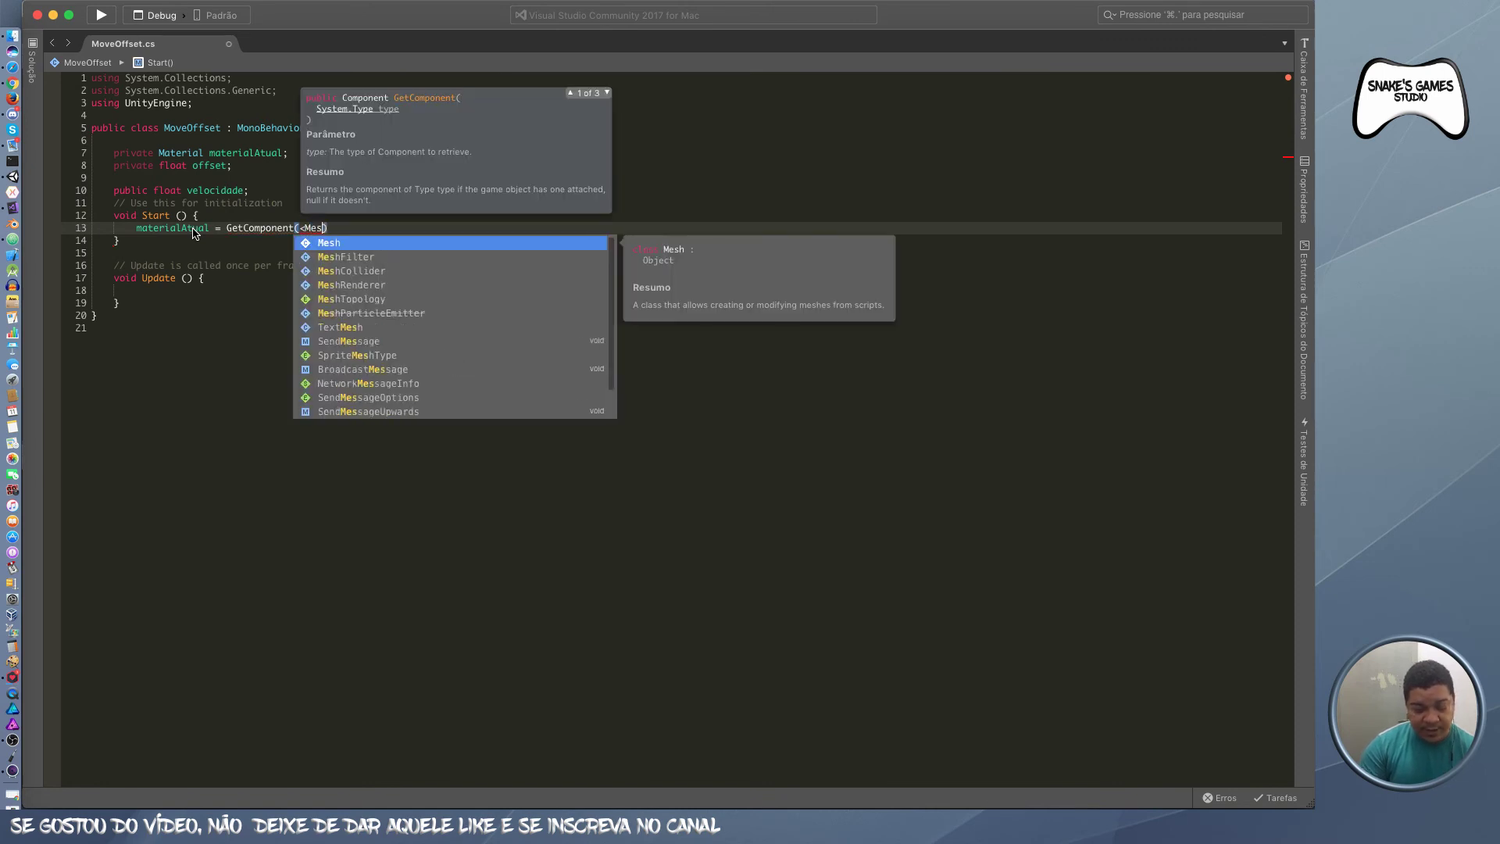
key("Down")
key("Down")
key("Down")
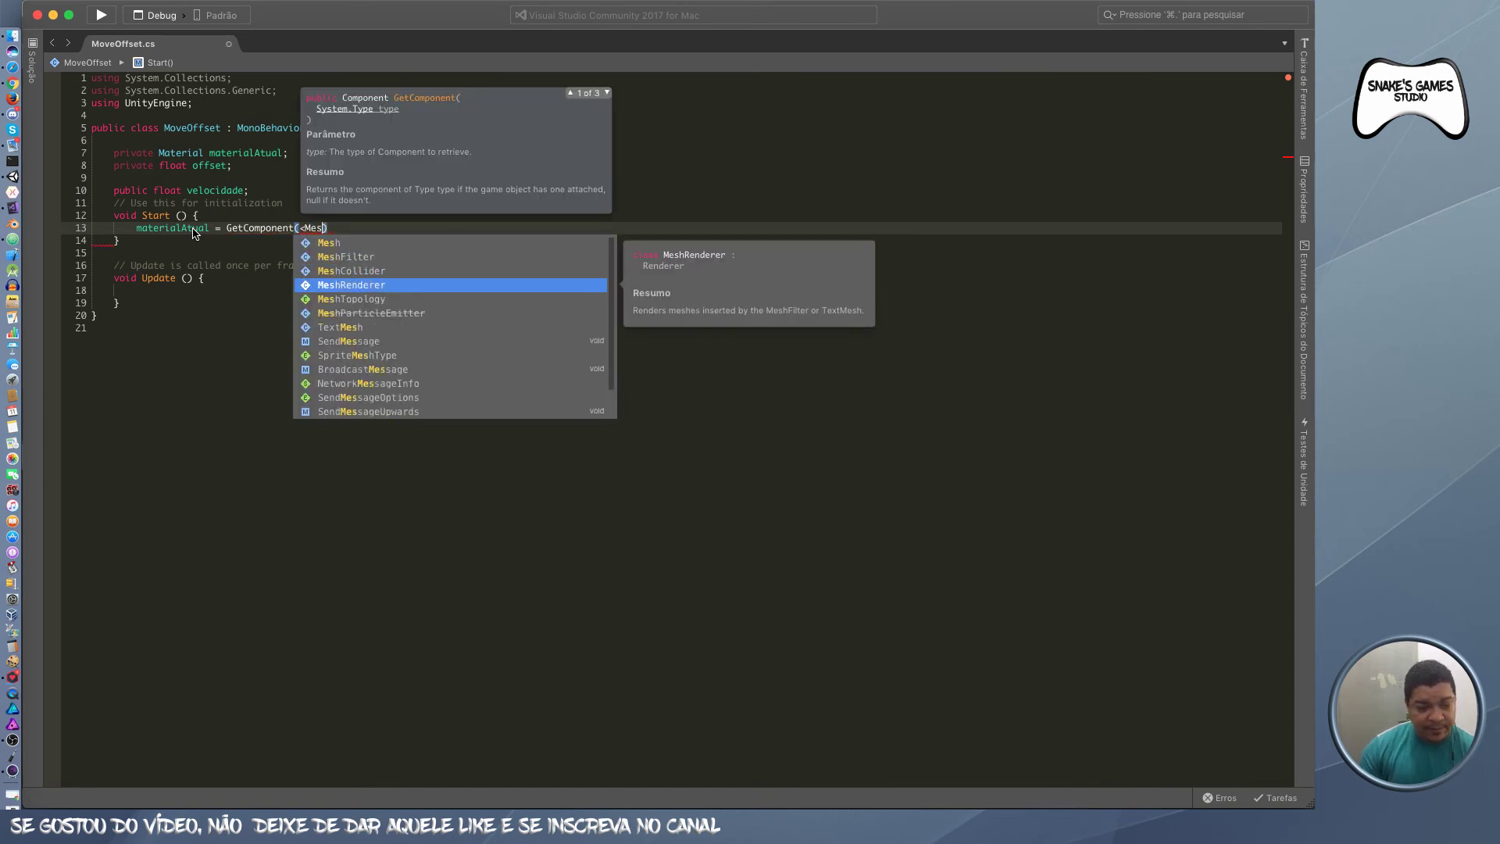
key("Return")
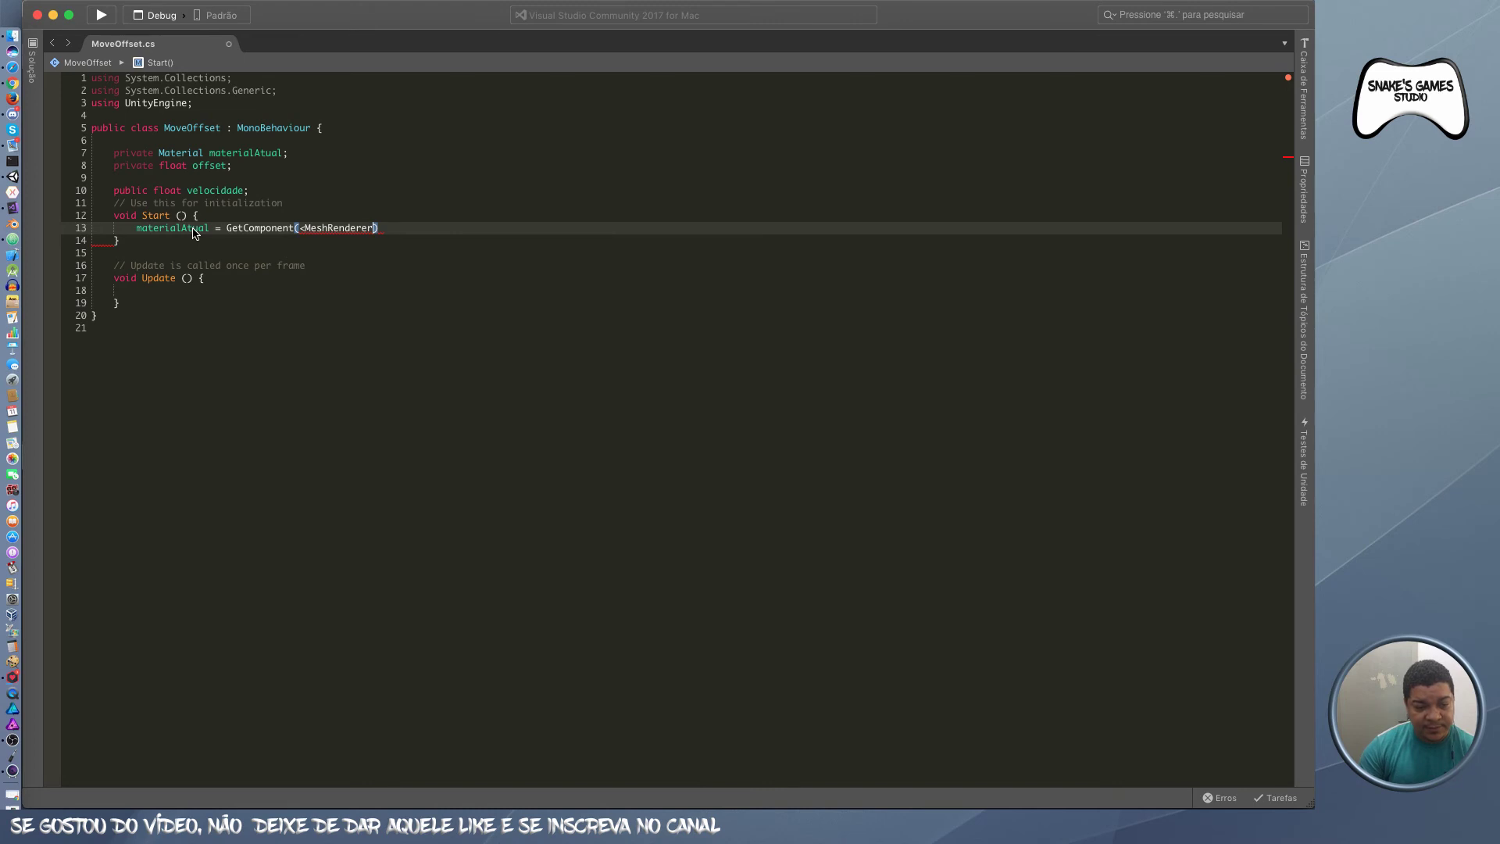
type("?")
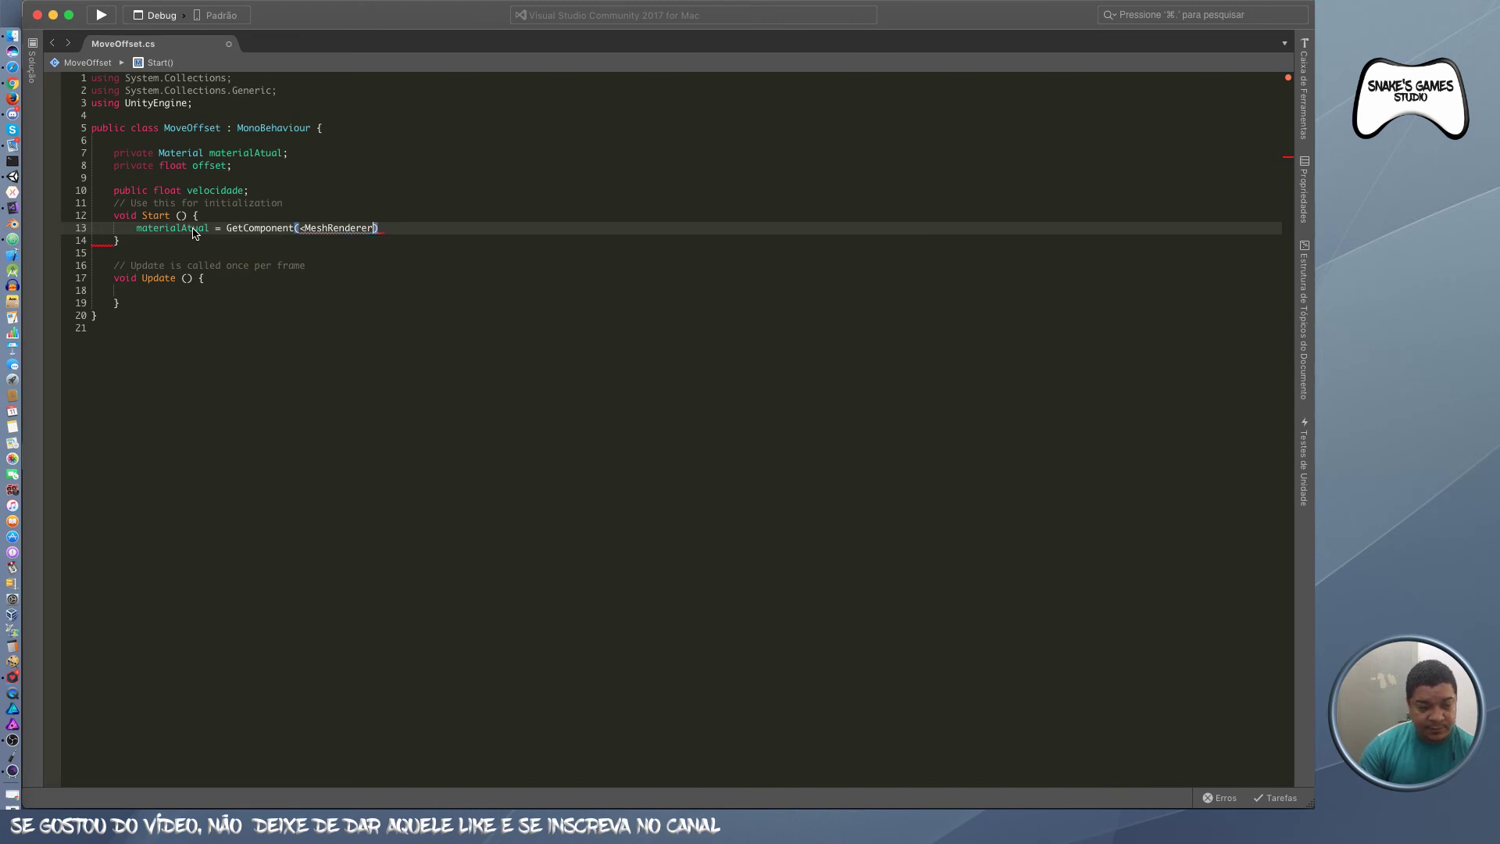
key("BackSpace")
type(">(")
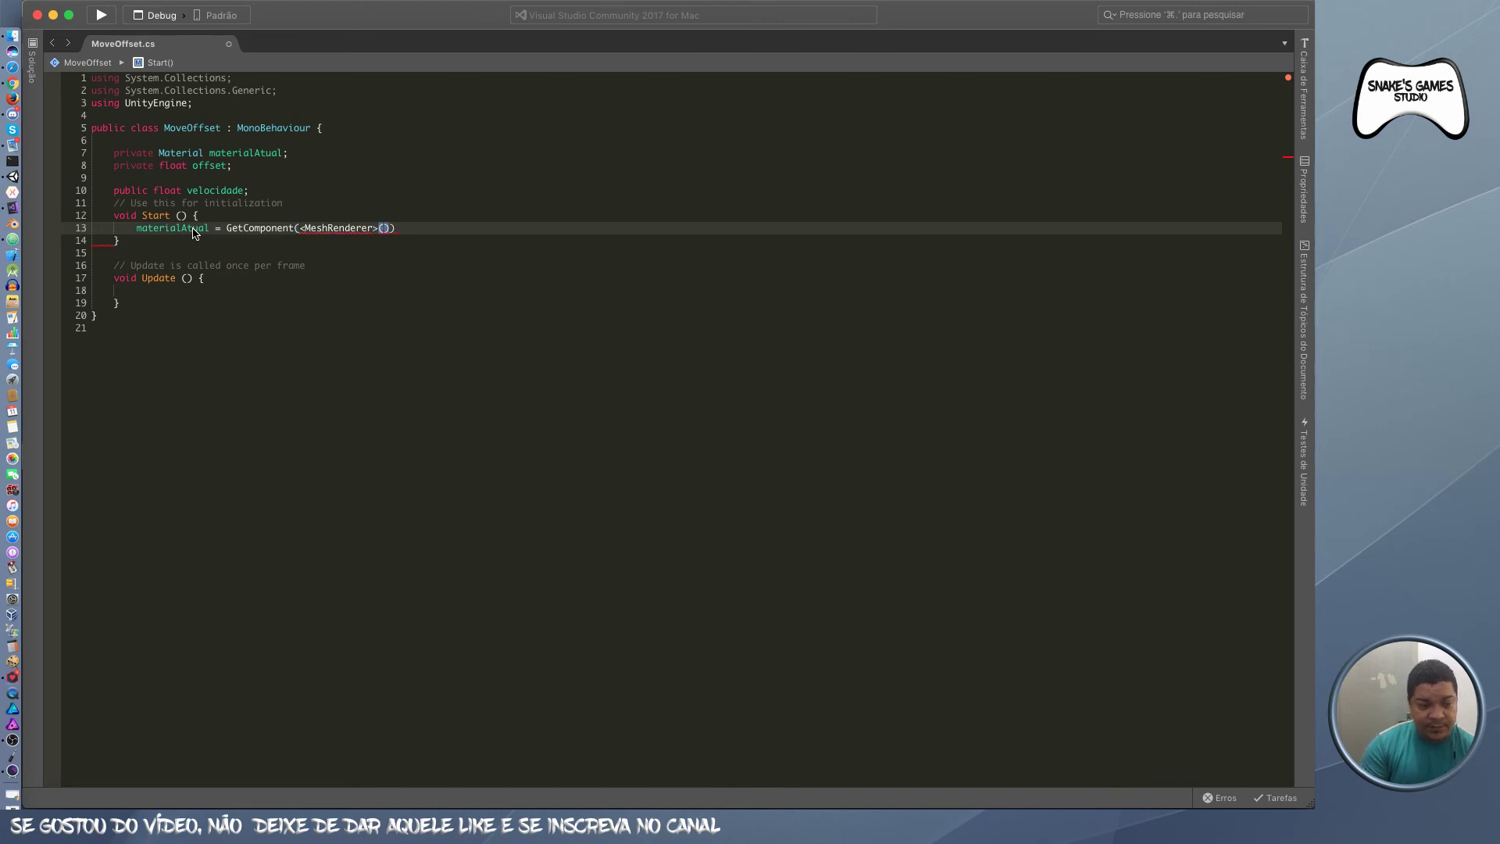
key("Delete")
key("Left")
key("Left")
key("Left")
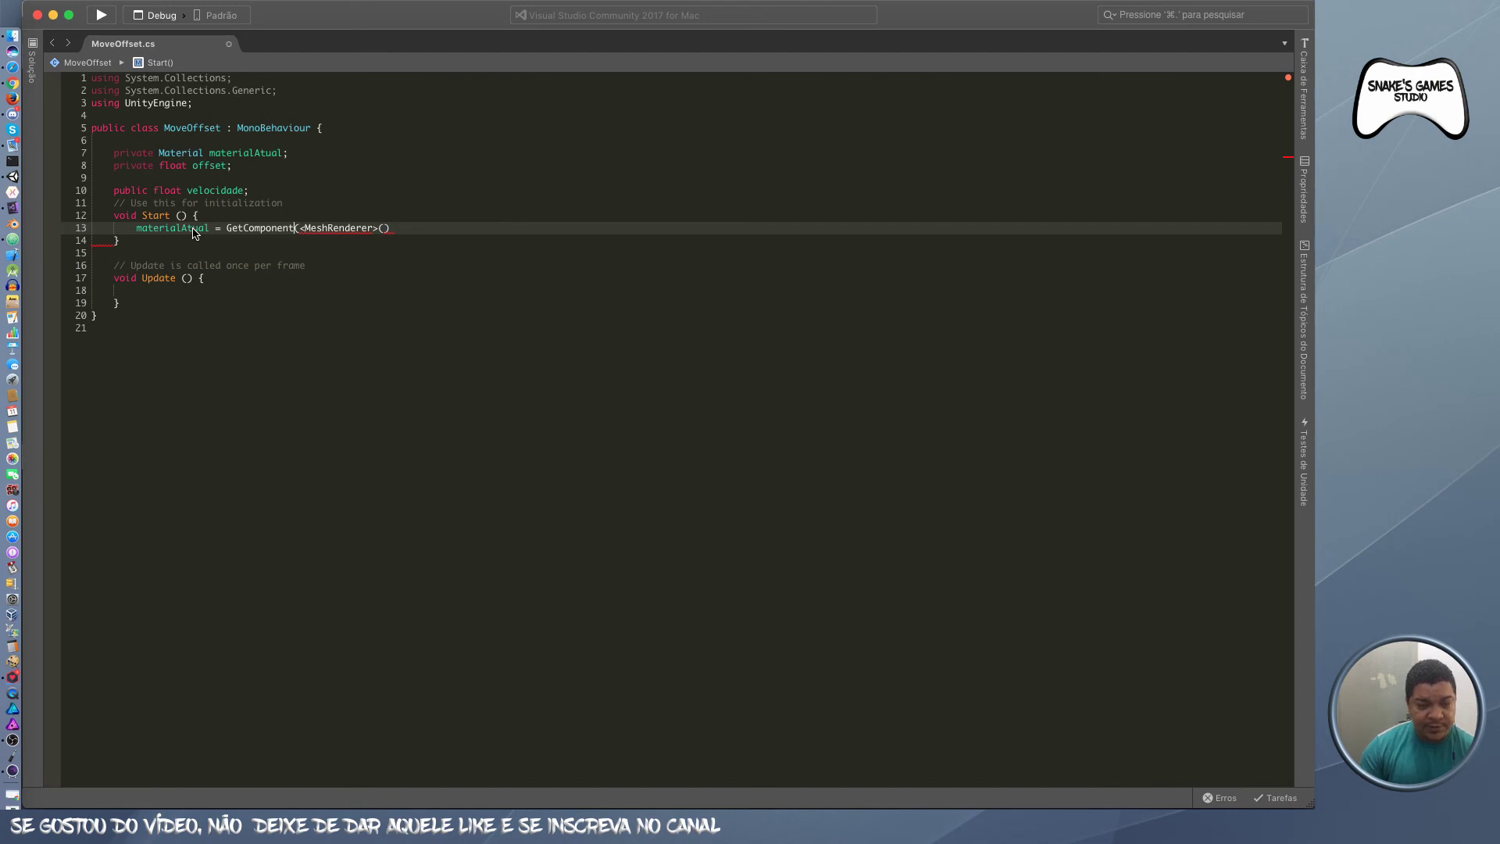
key("Delete")
key("Escape")
key("End")
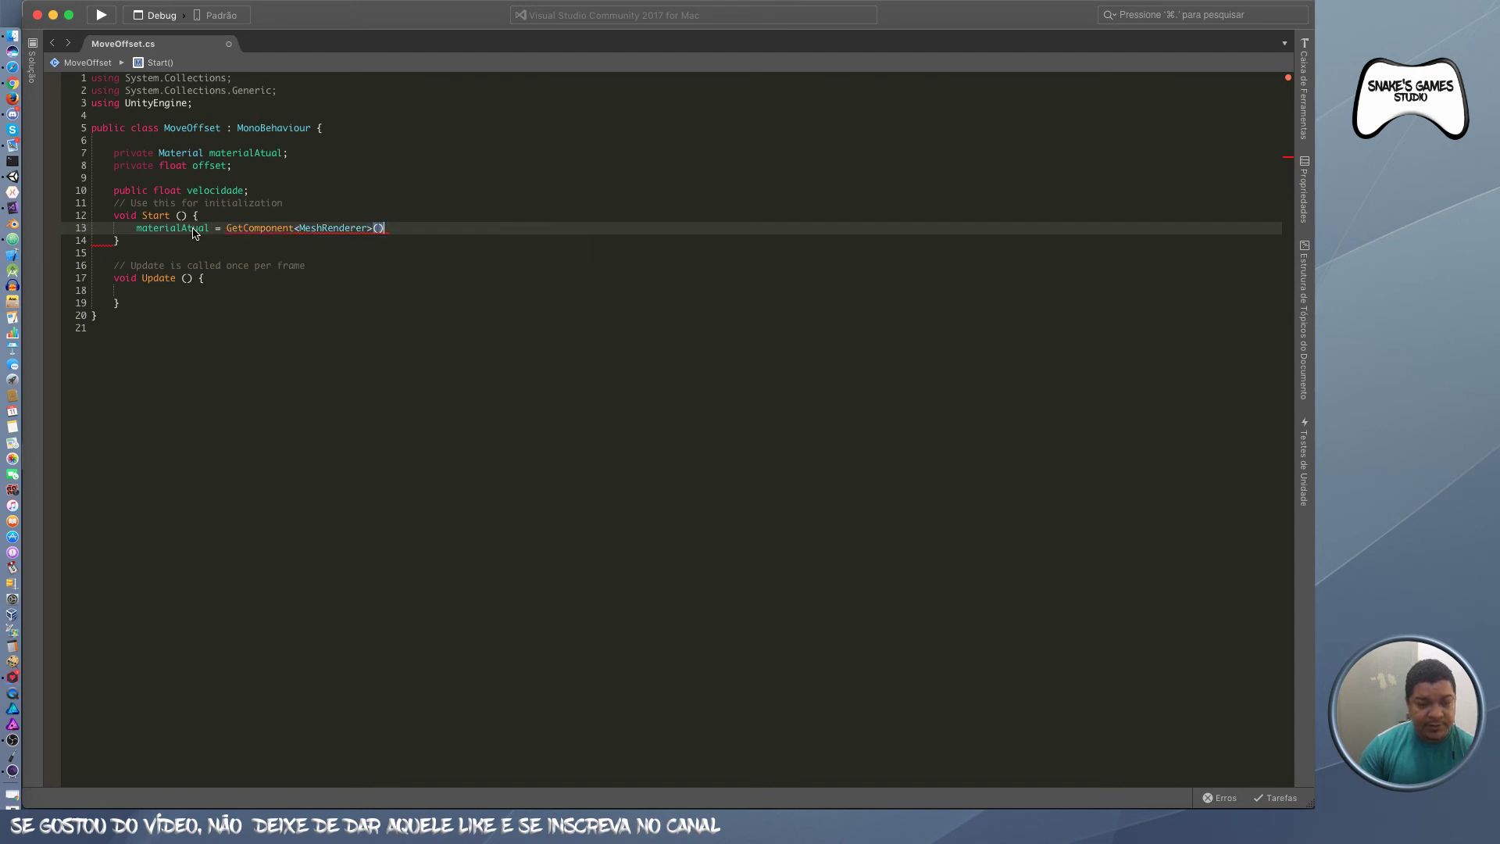
type(".")
type("material")
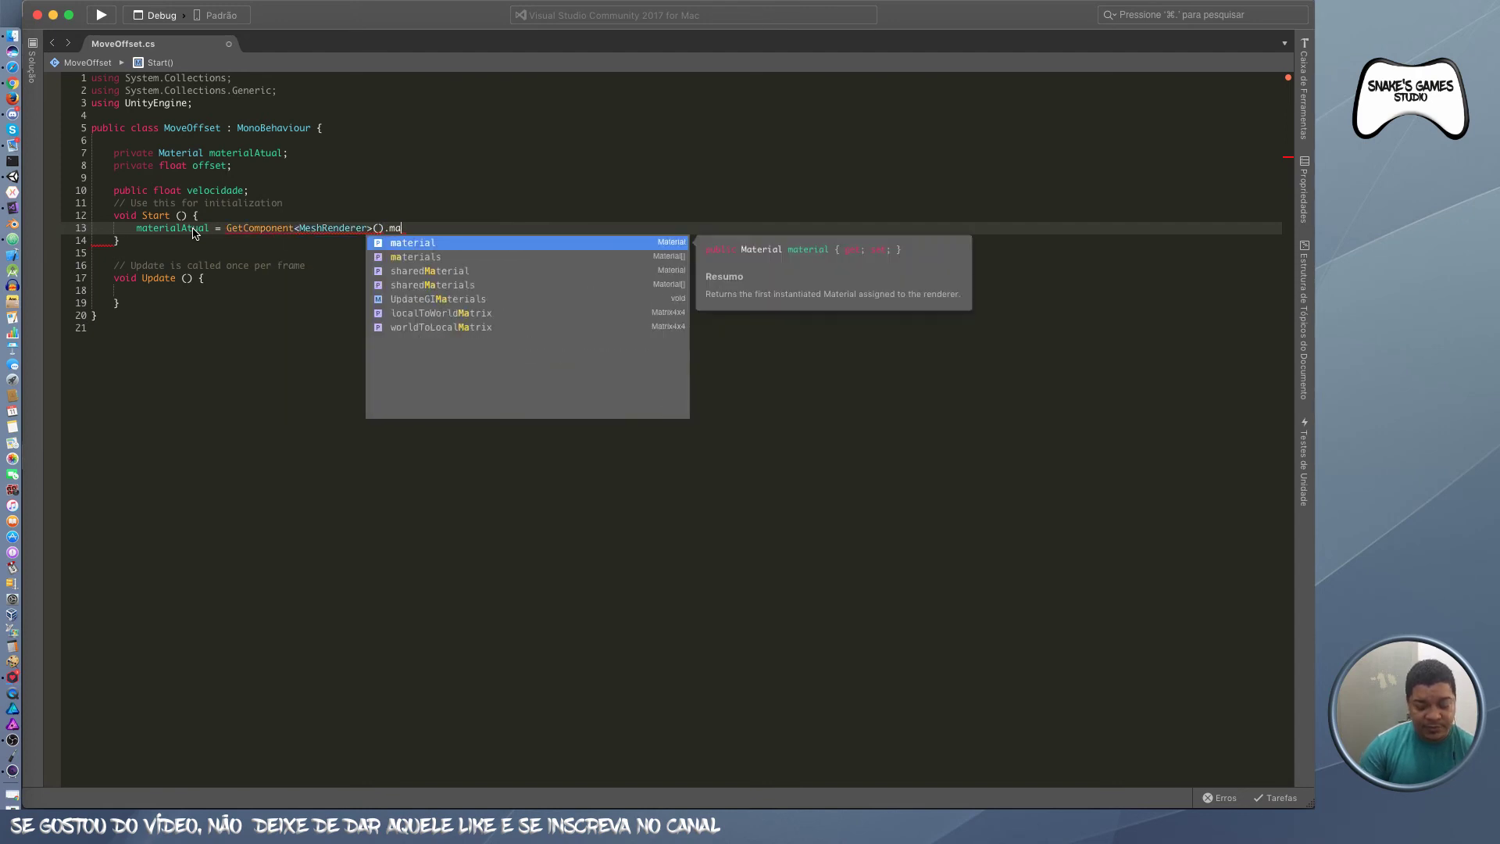
key("Escape")
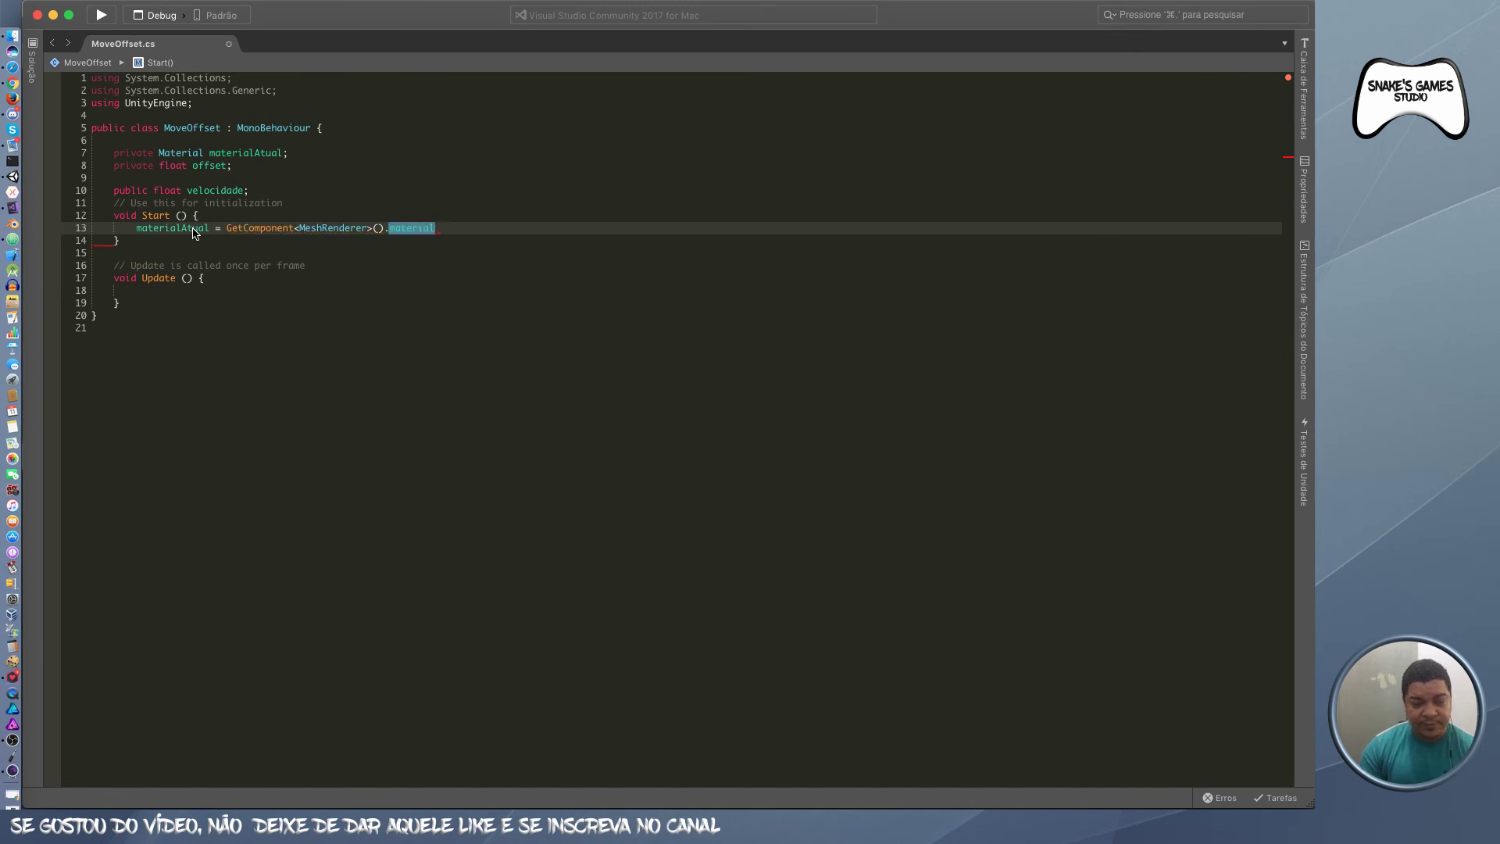
type(";")
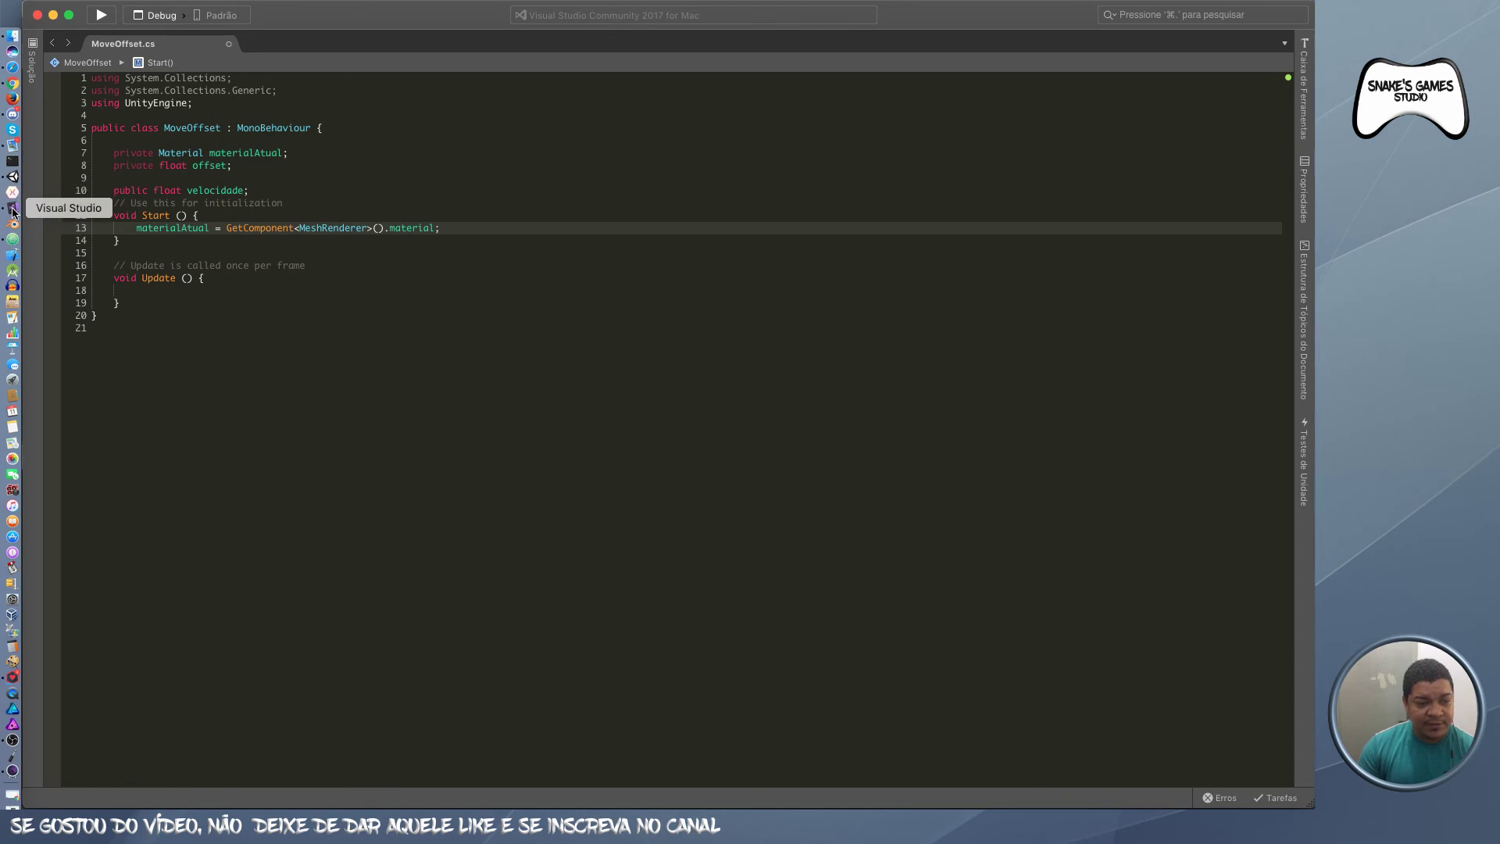
left_click(12, 177)
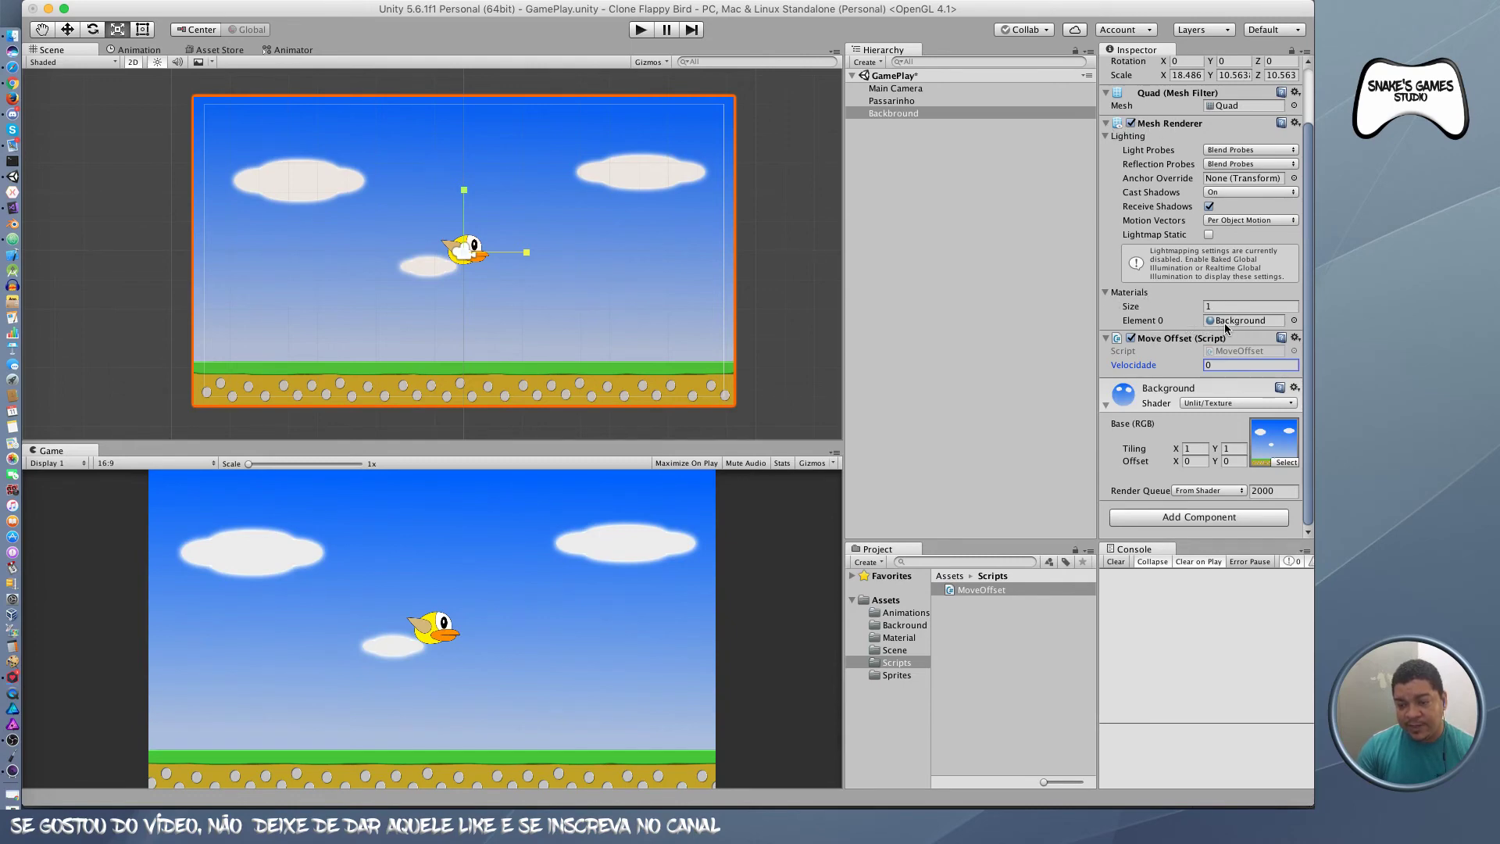
left_click(12, 207)
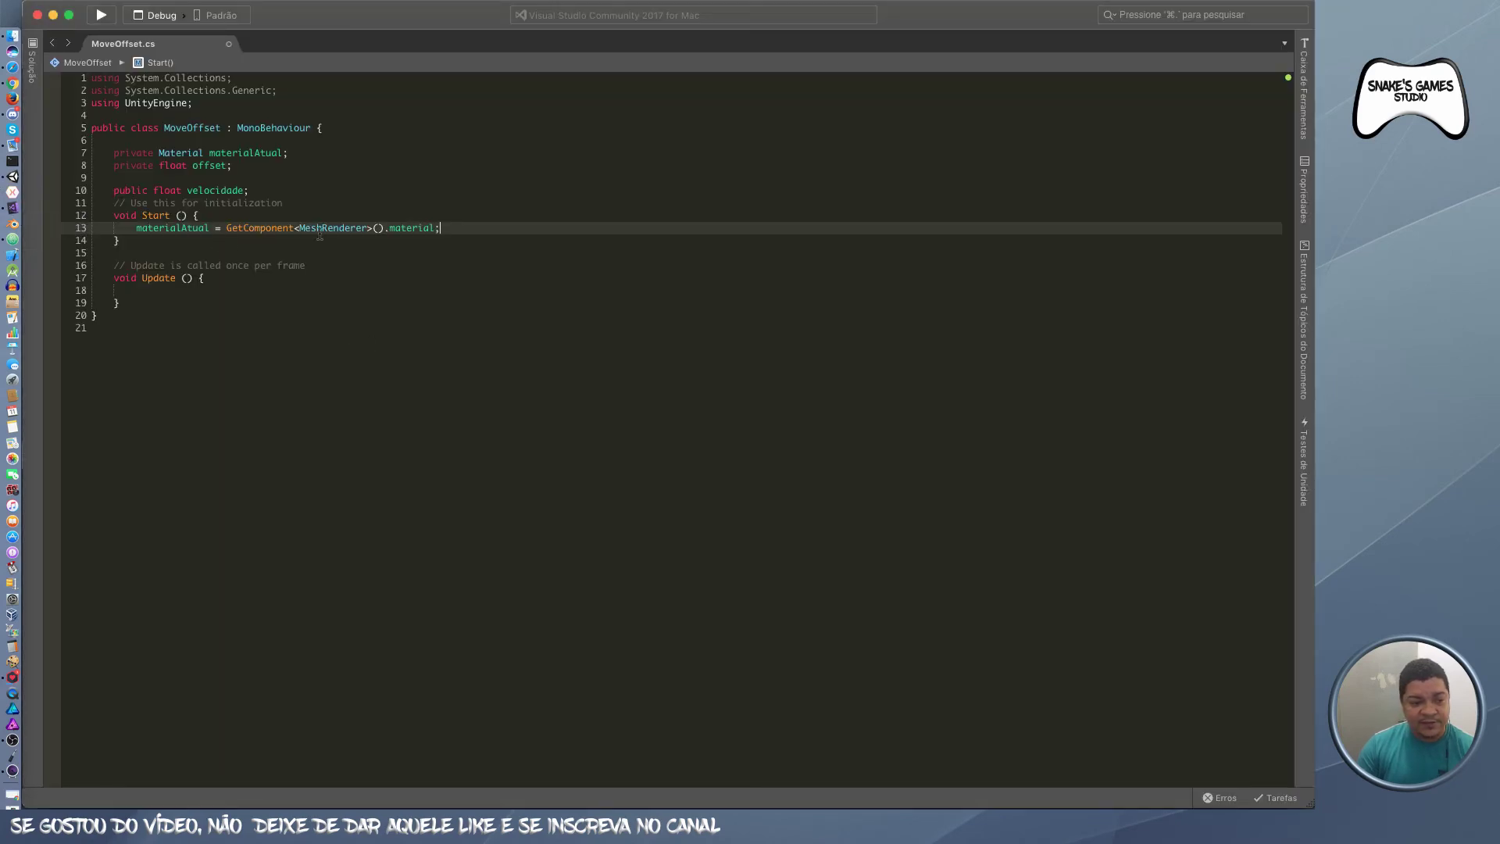
Step: Write offset += 0.001f; in Update, then start offset = offset + 0 below it
left_click(145, 277)
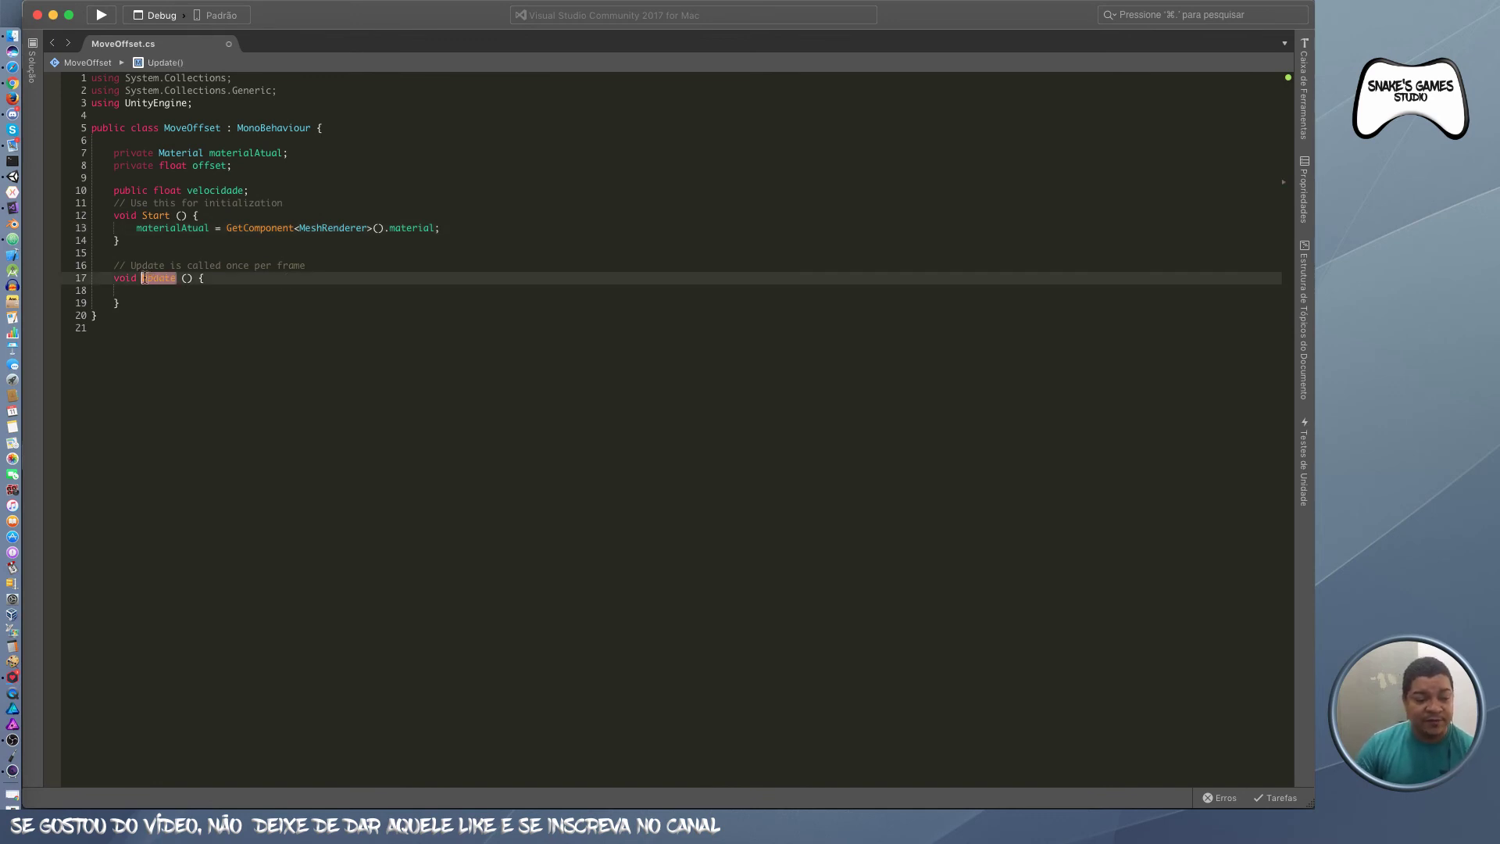
left_click(137, 278)
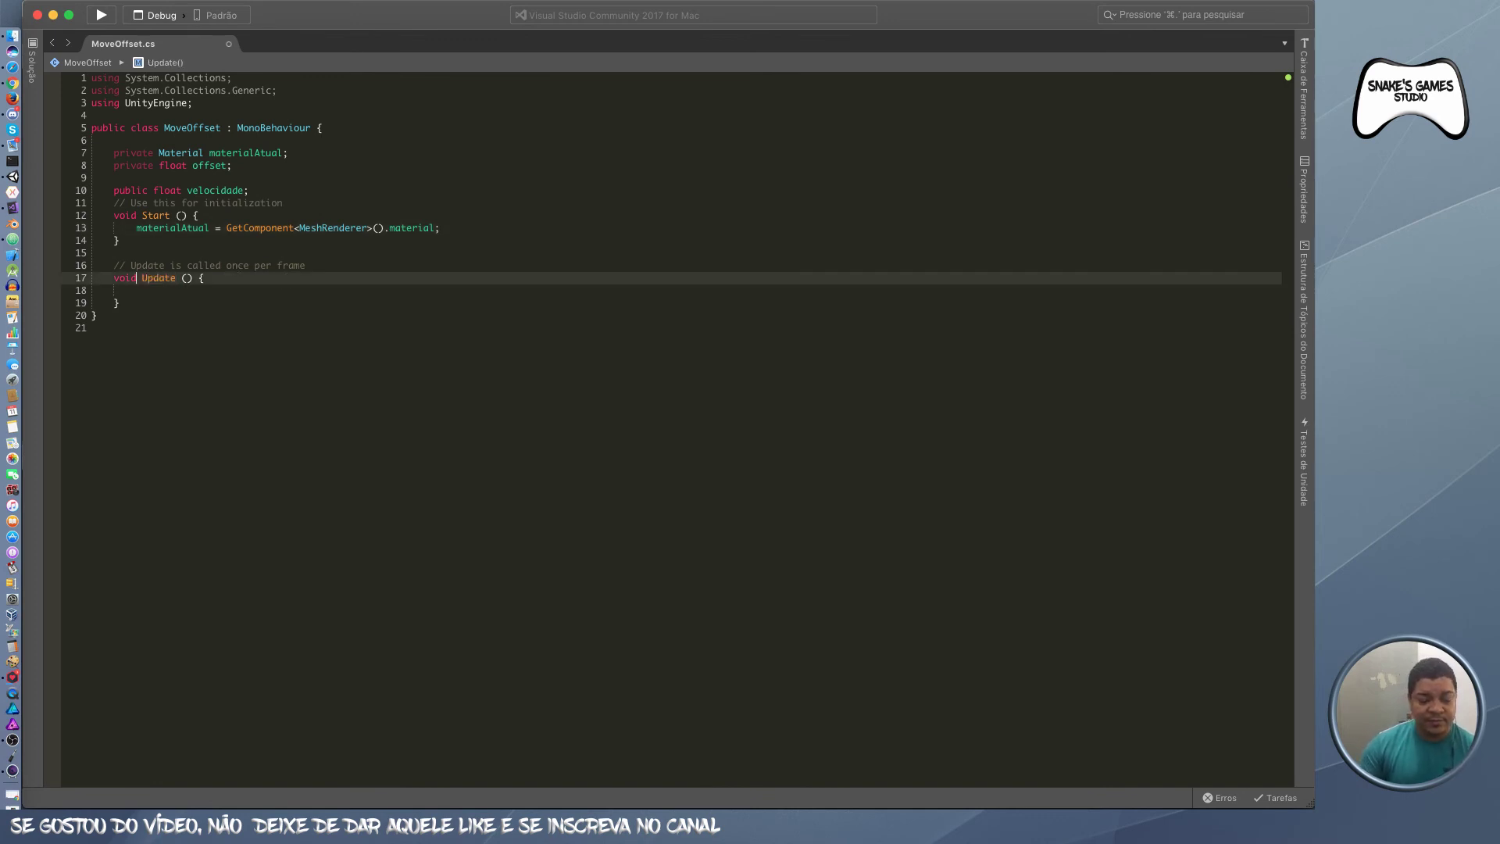
left_click(231, 293)
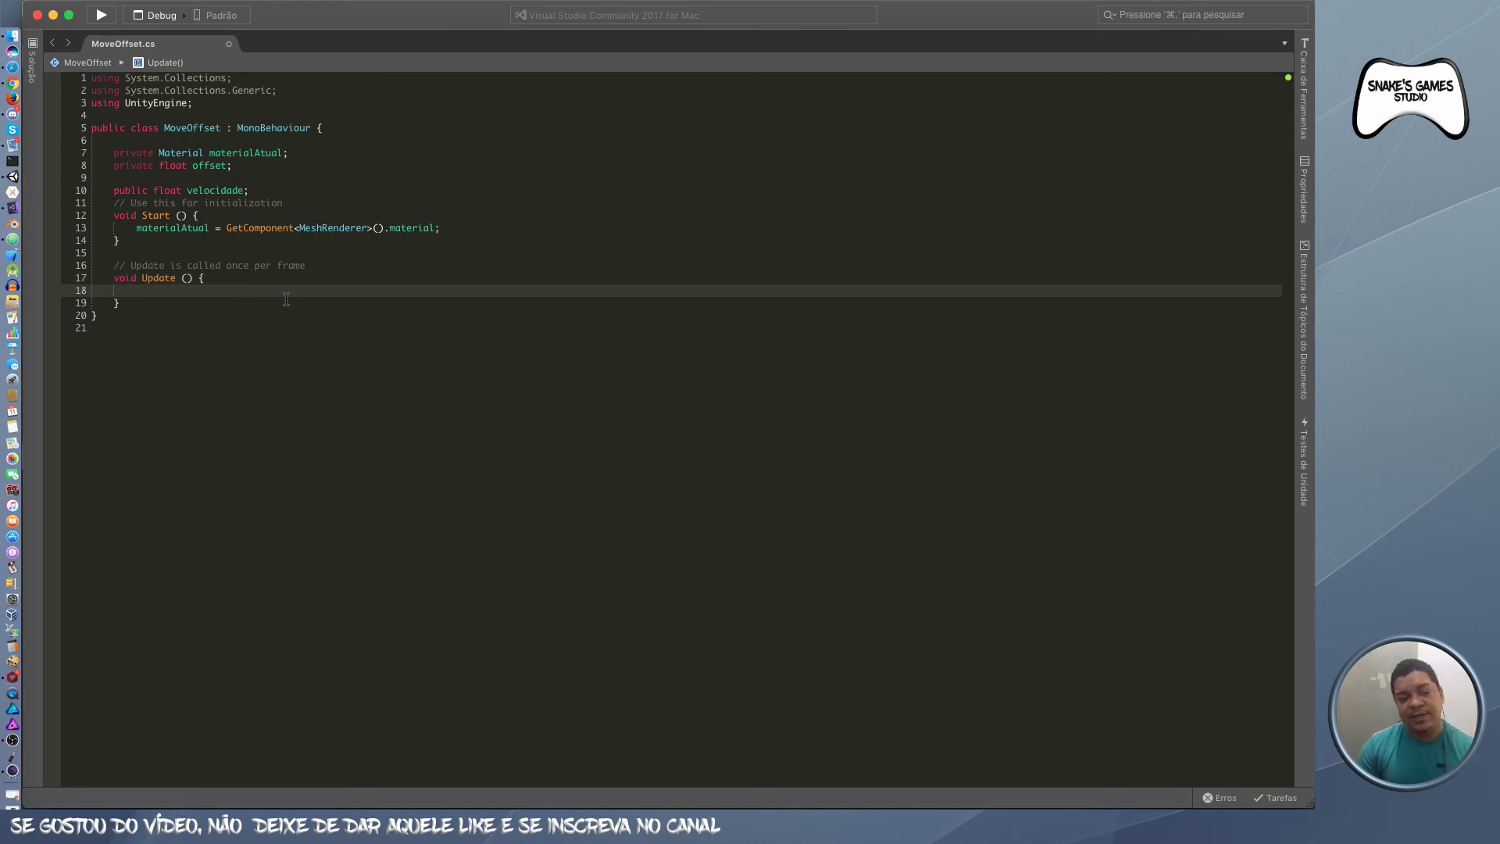
type("off")
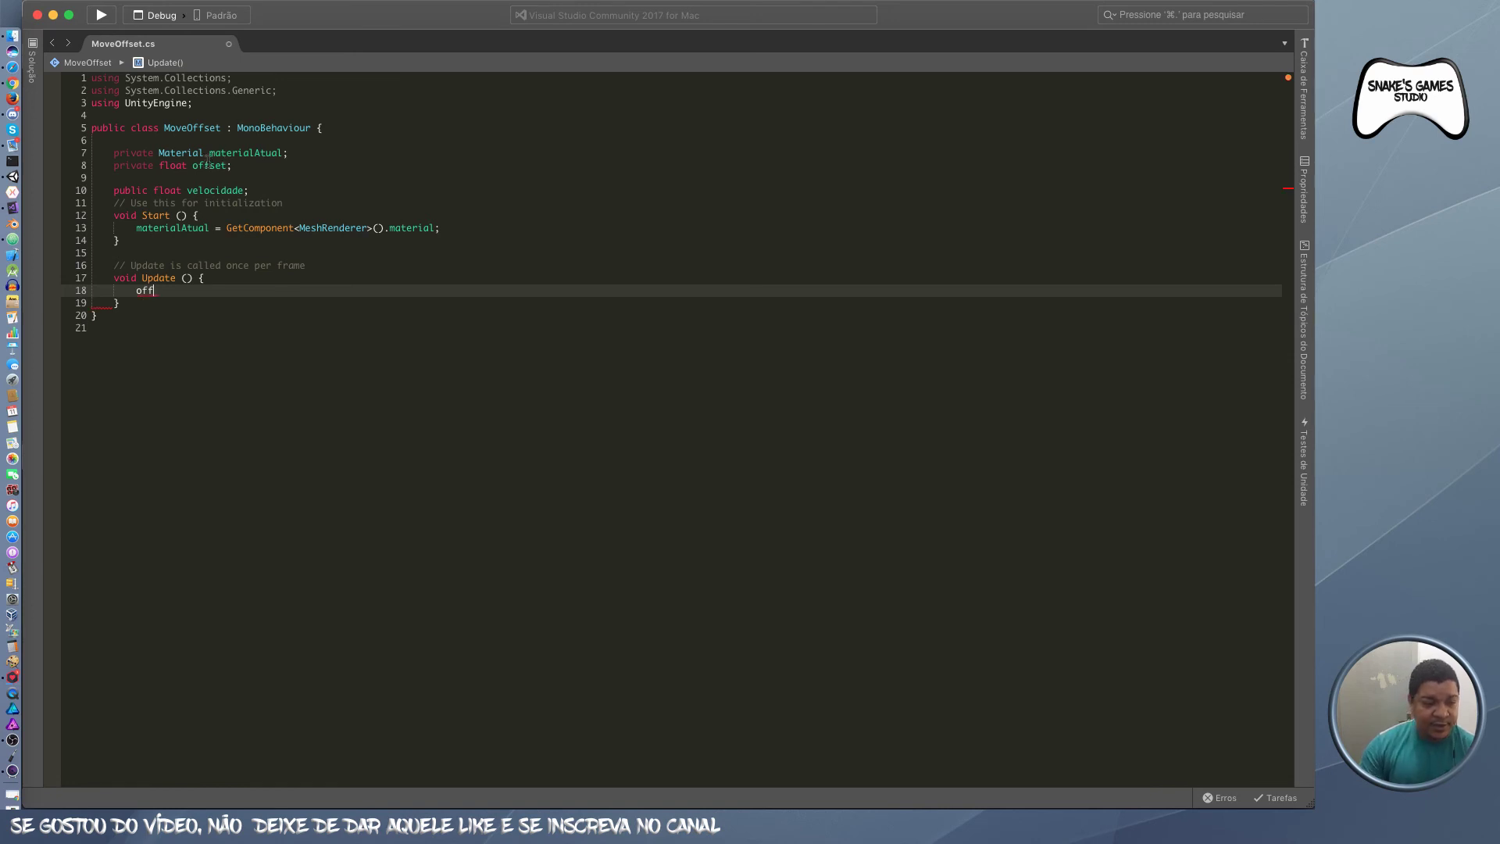
type("set +=")
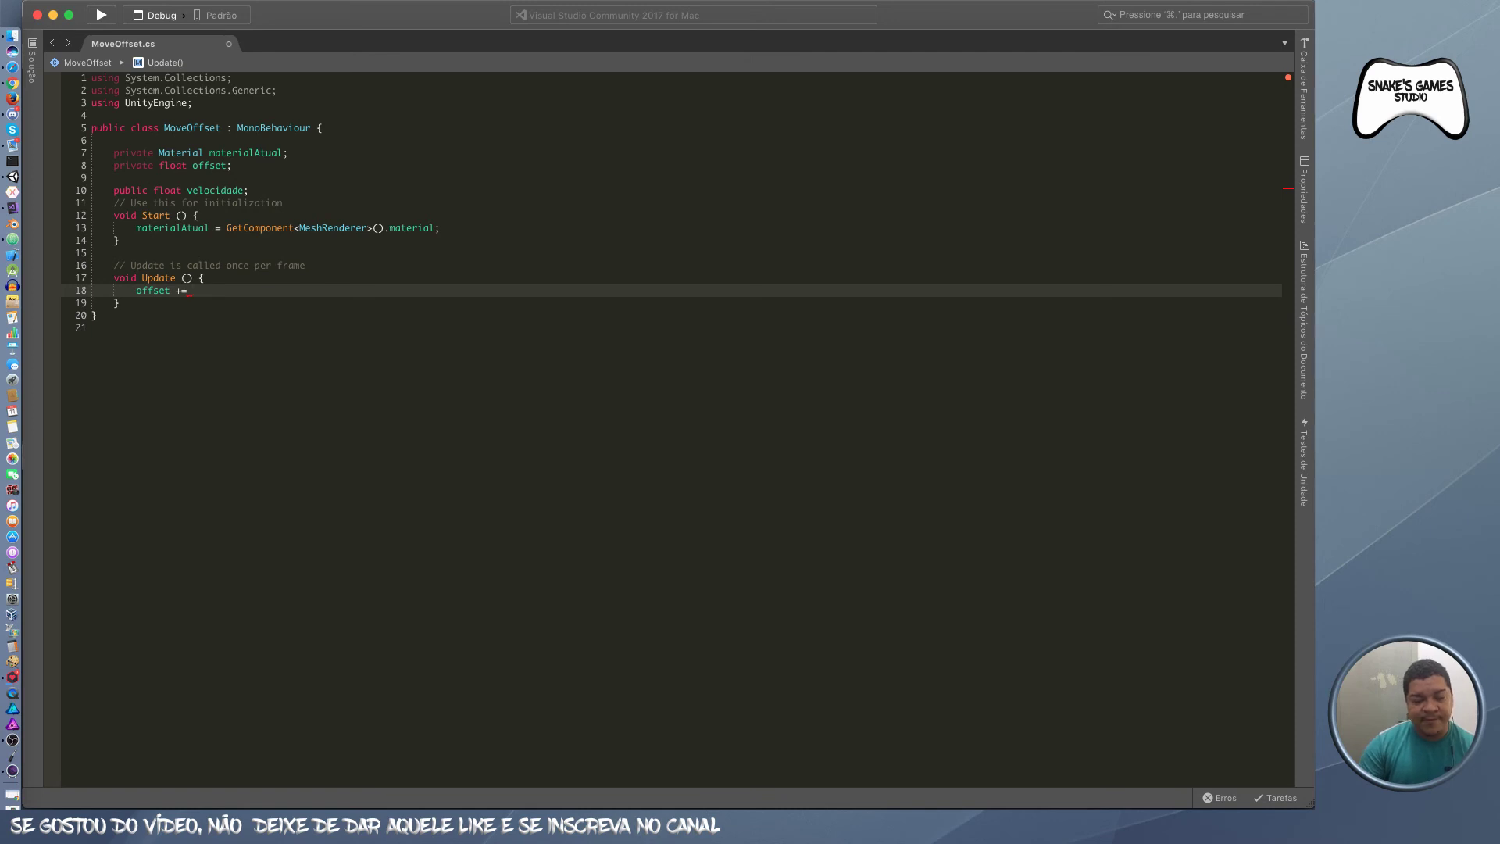
type(" 0.0")
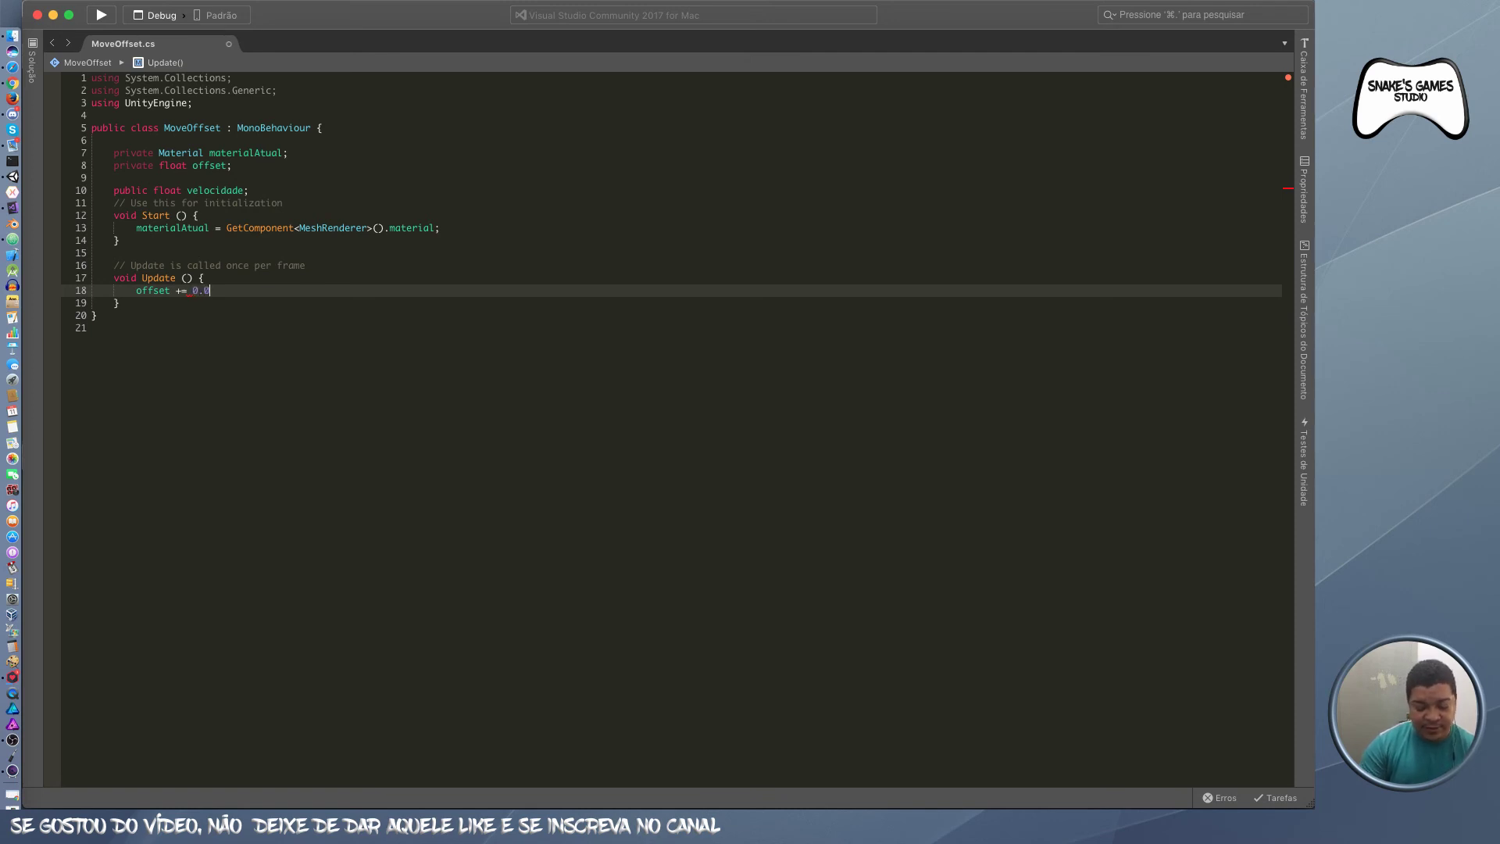
type("01f;")
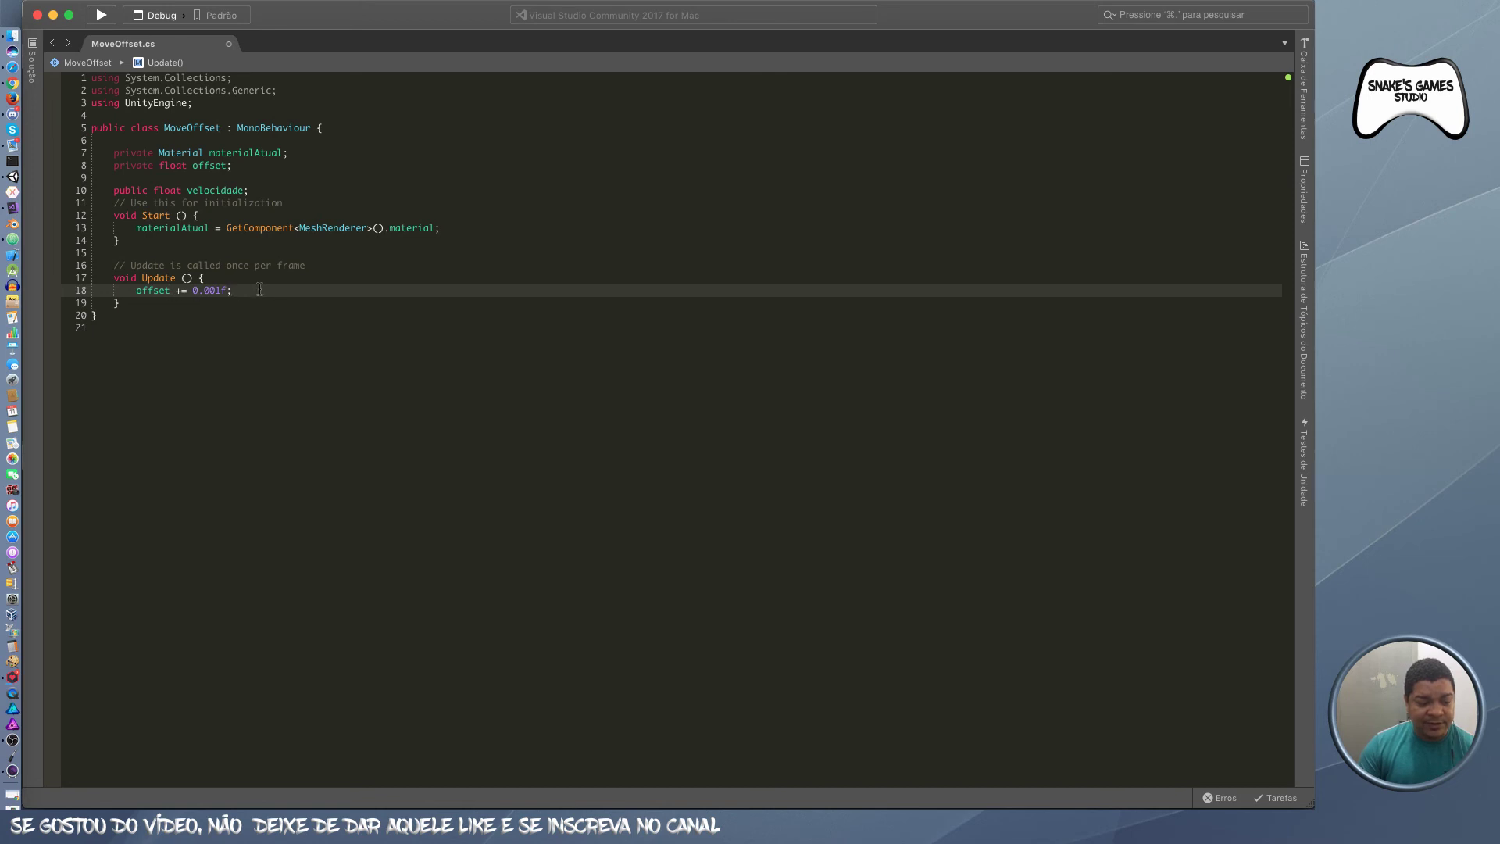
key("Return")
type("offset")
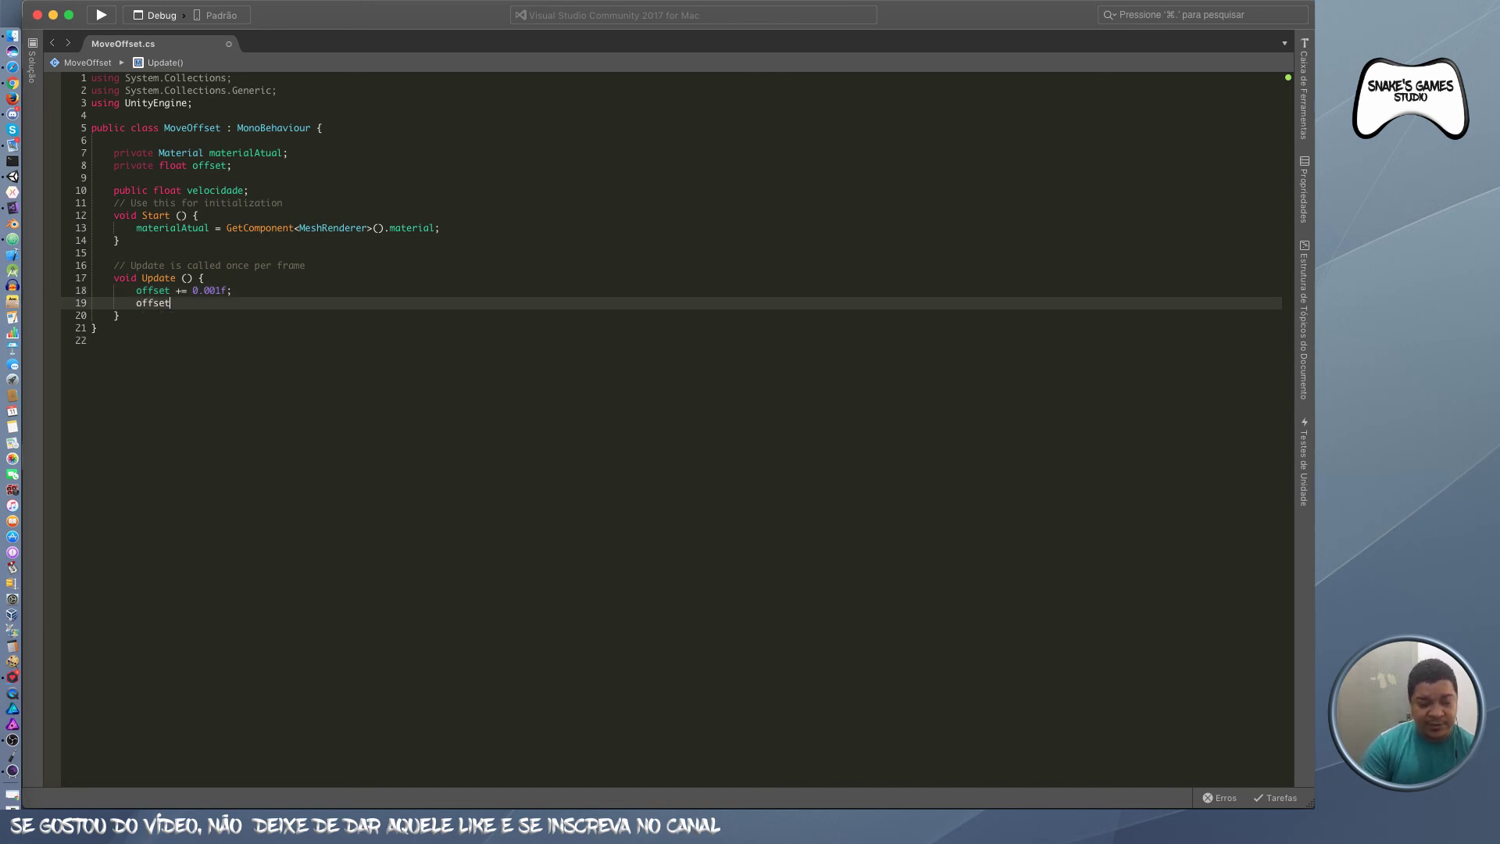
type(" = offi")
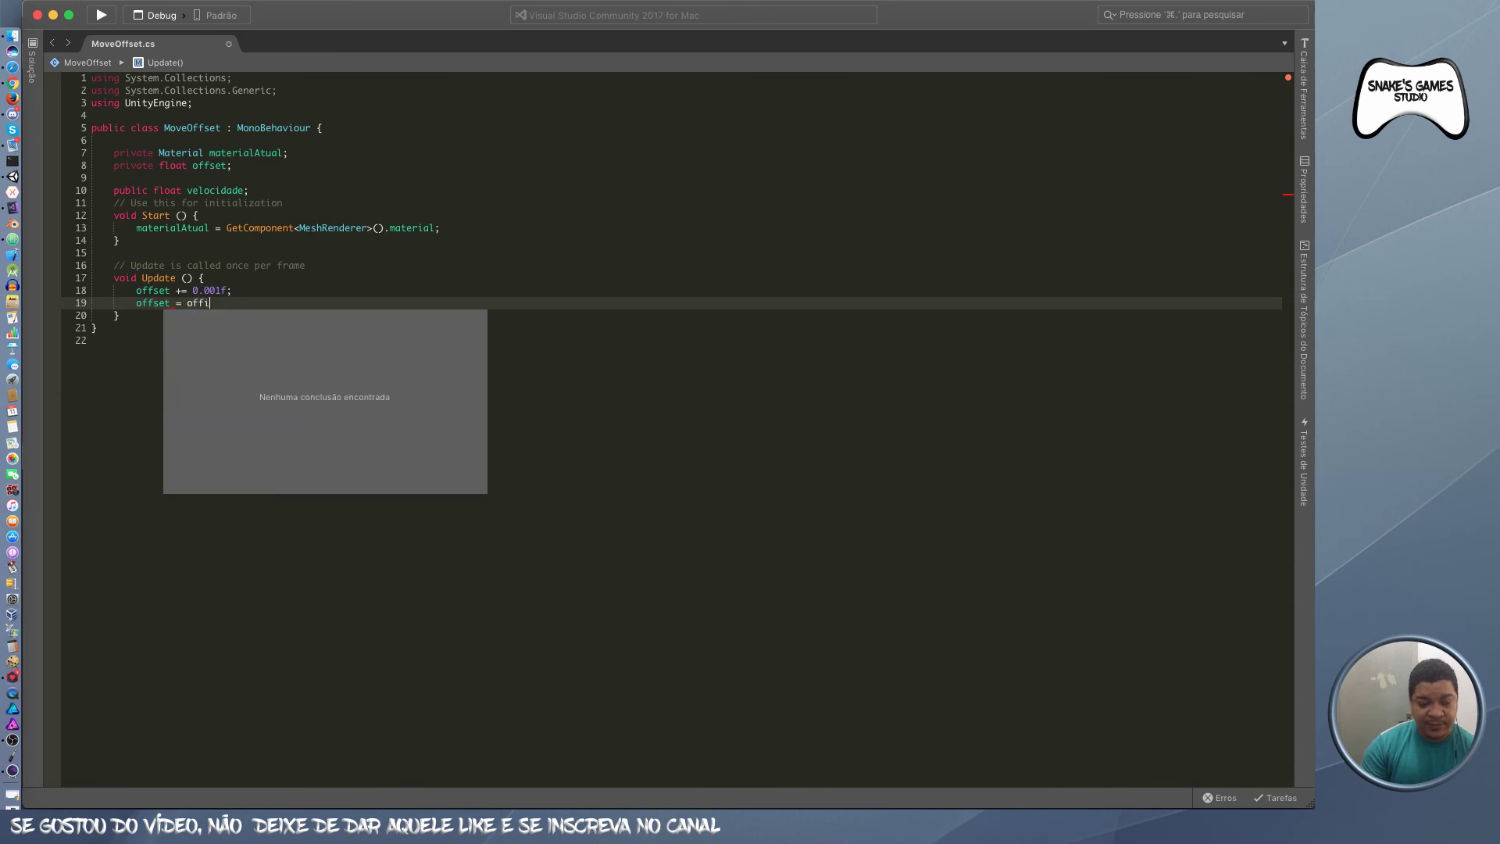
key("BackSpace")
type("set")
key("Return")
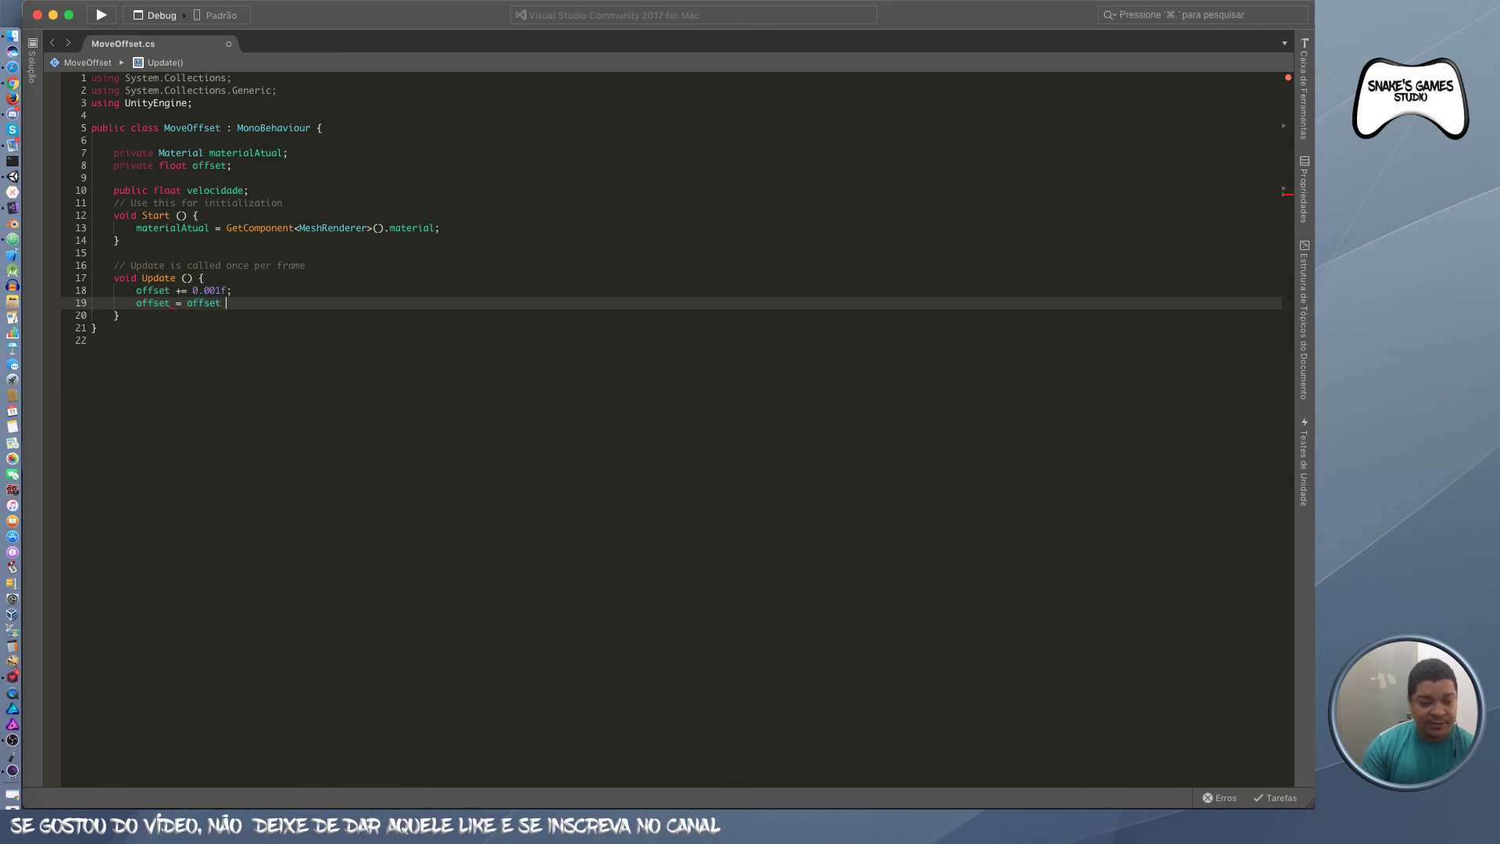
type("+ 0.001f;")
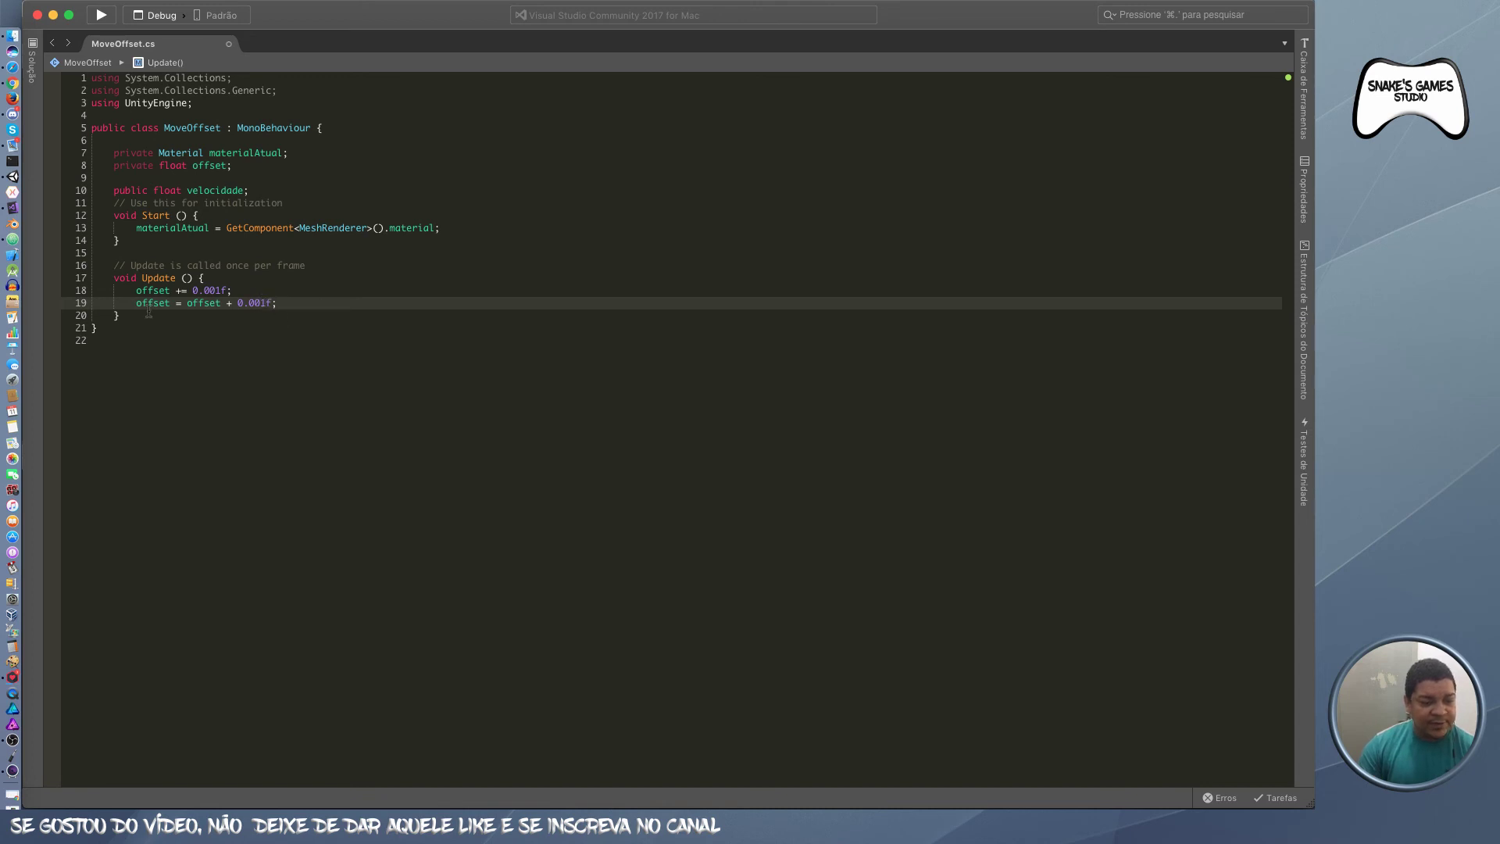
Step: Delete the redundant += line, leaving offset = offset + 0.001f; in Update
left_click_drag(135, 302, 286, 295)
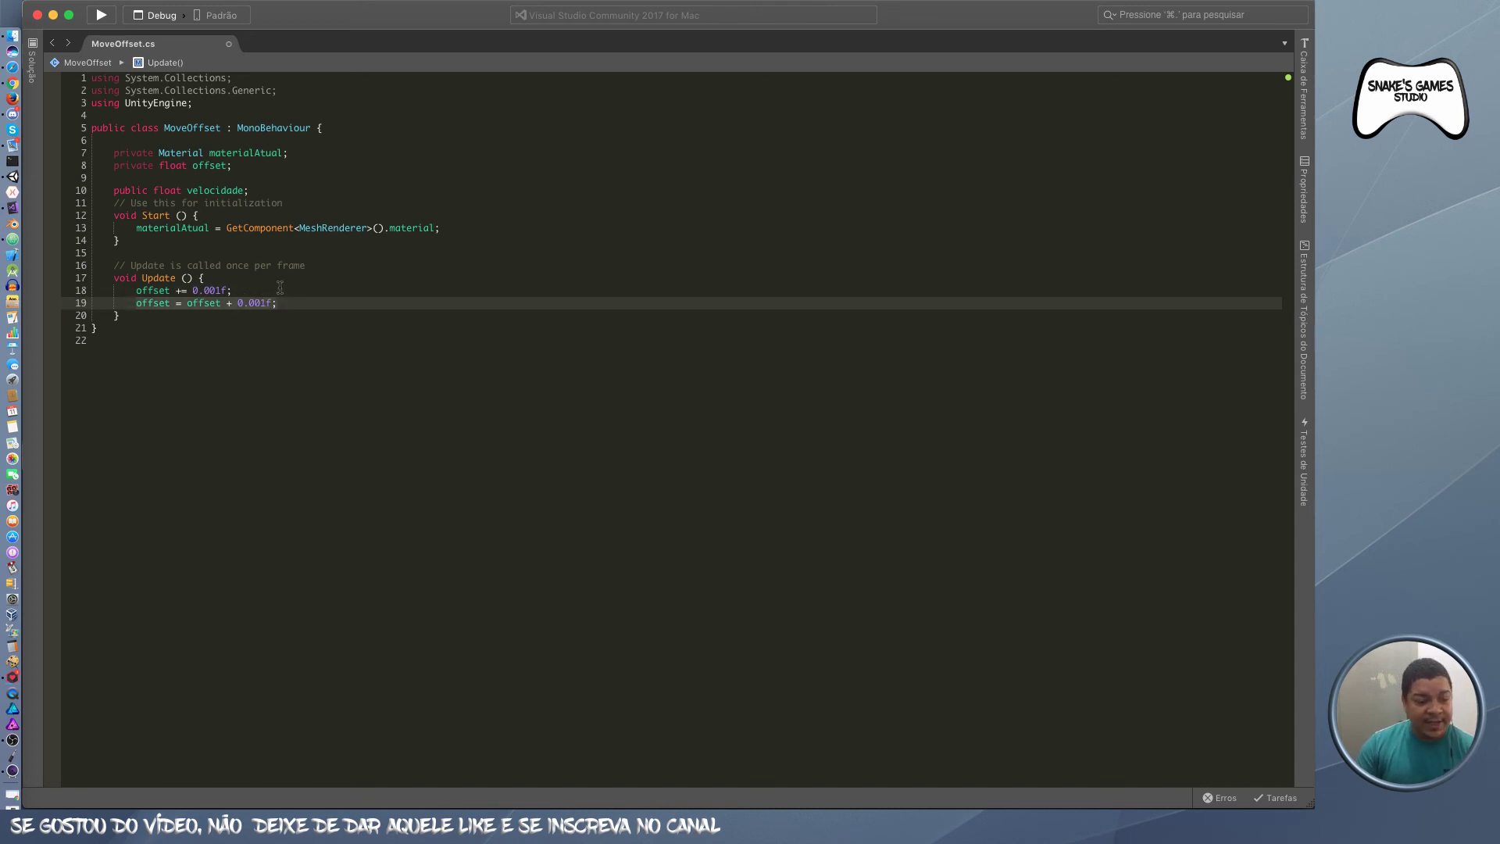
left_click(280, 290)
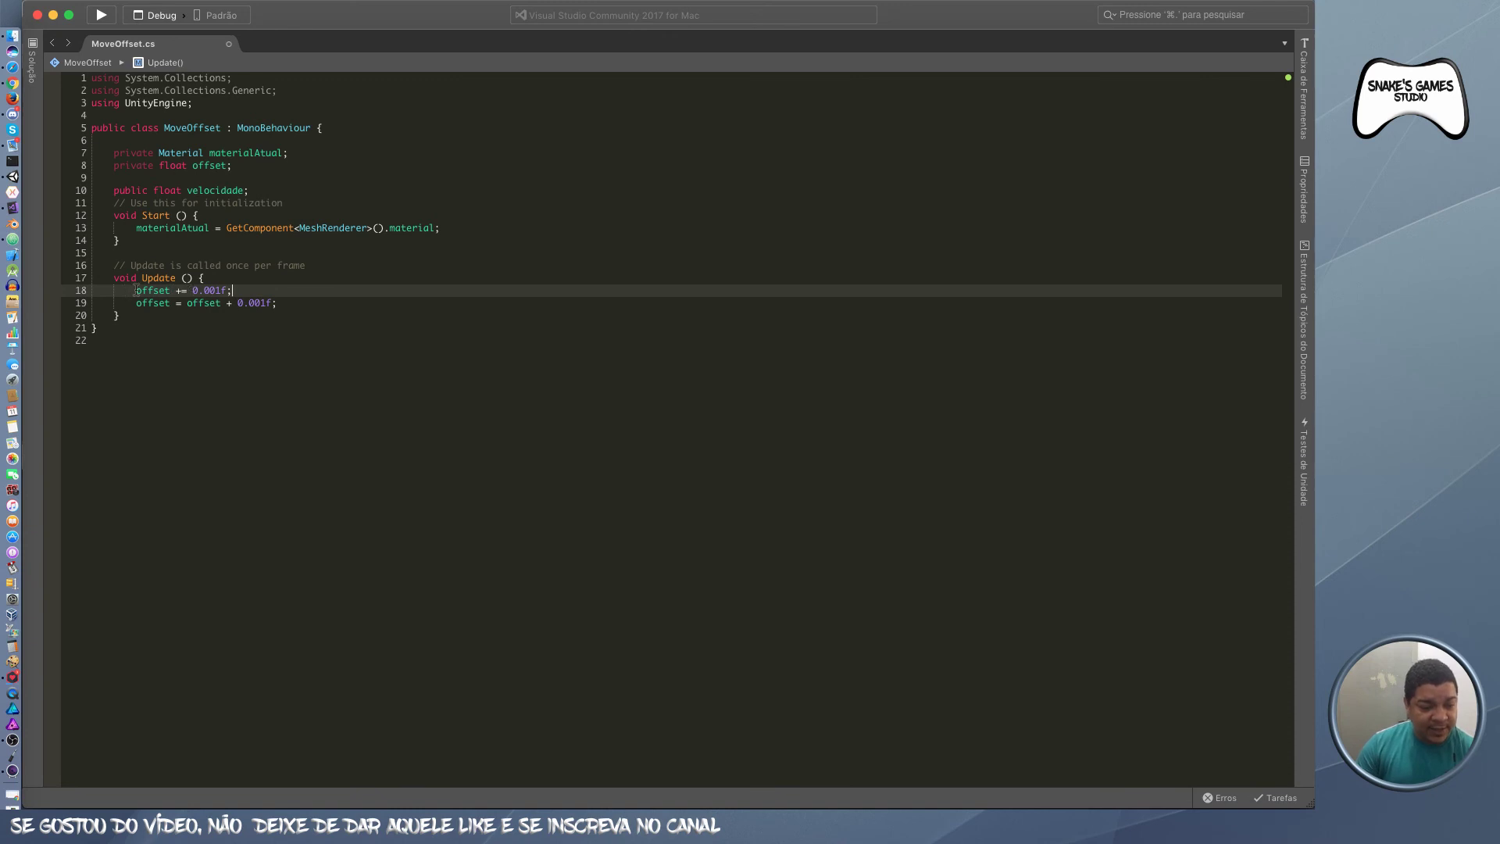
left_click_drag(136, 290, 245, 287)
key("BackSpace")
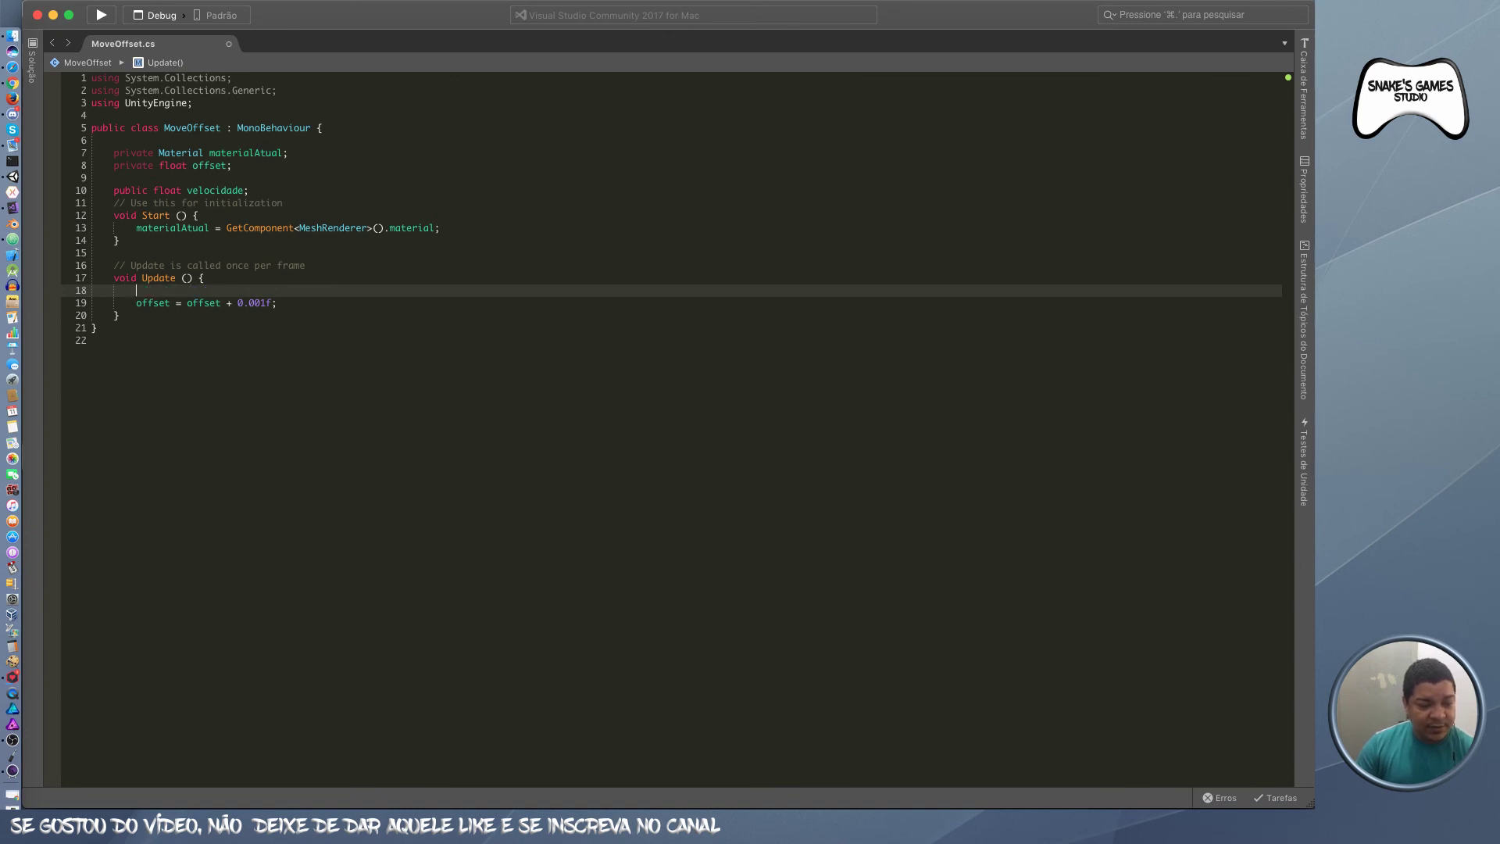
key("BackSpace")
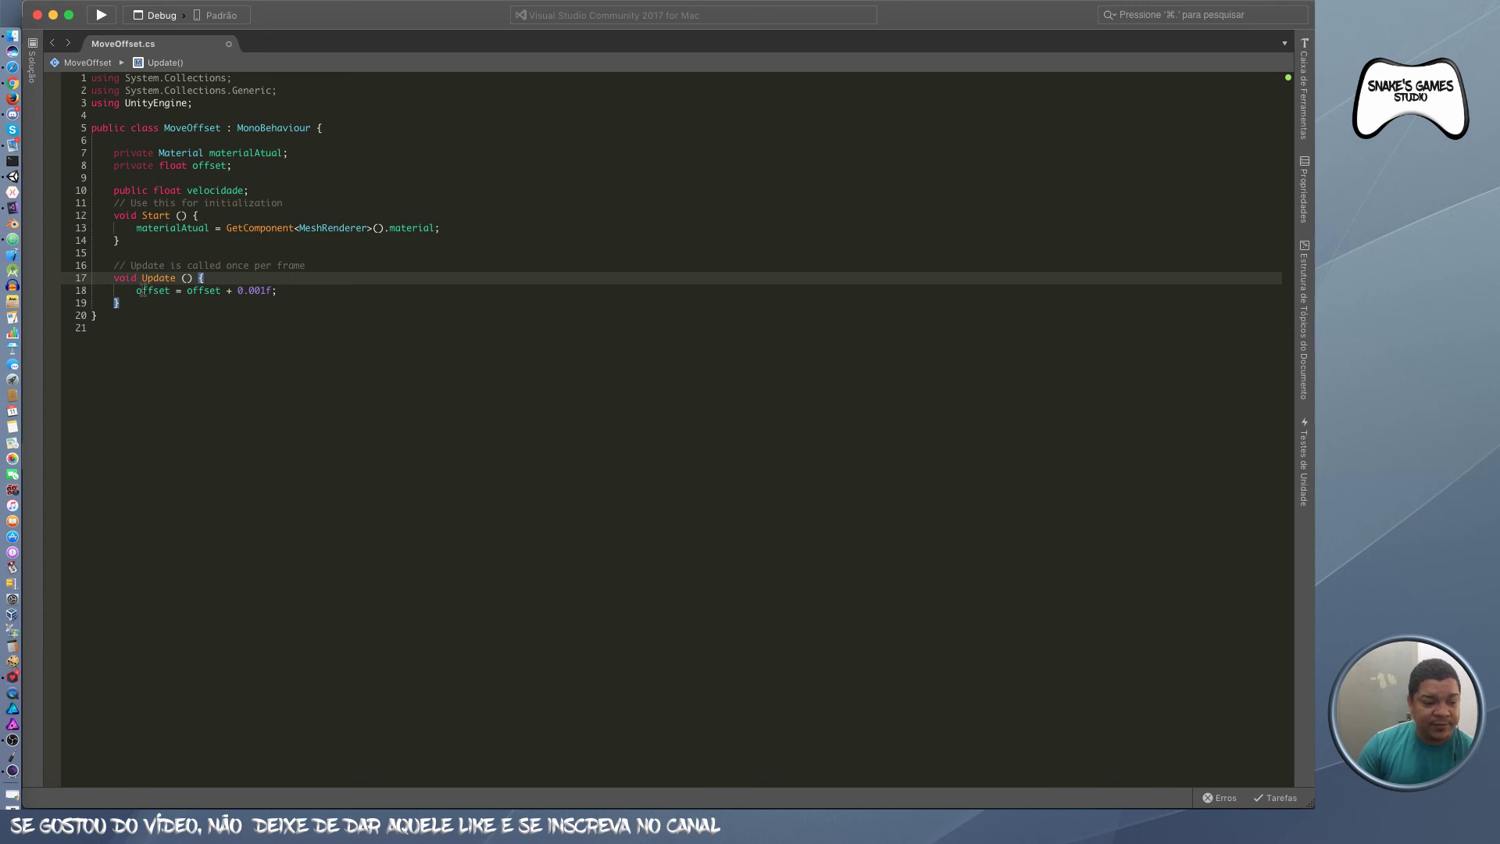
left_click(148, 279)
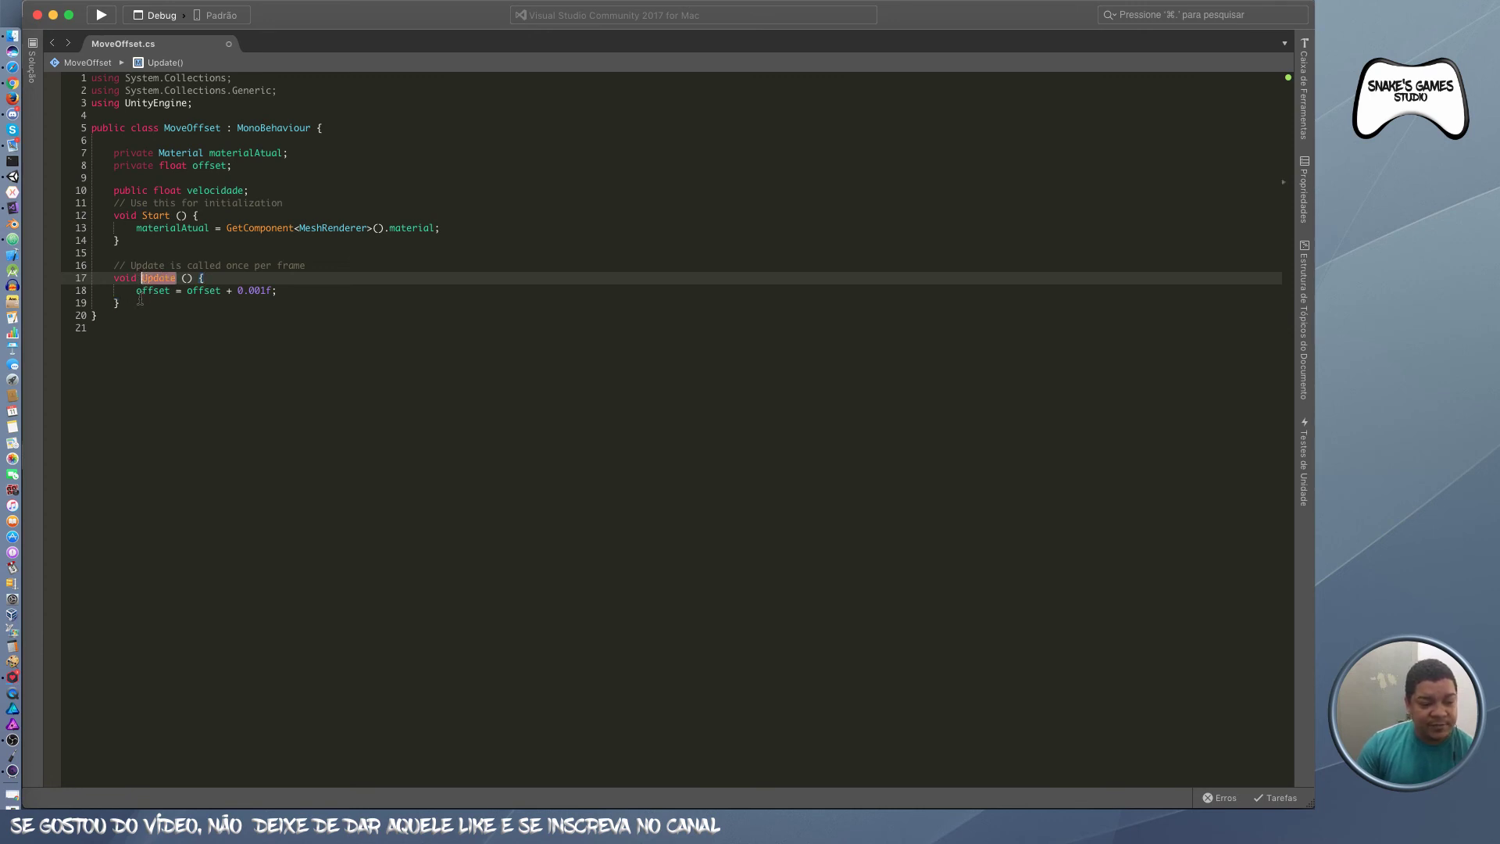
left_click(149, 303)
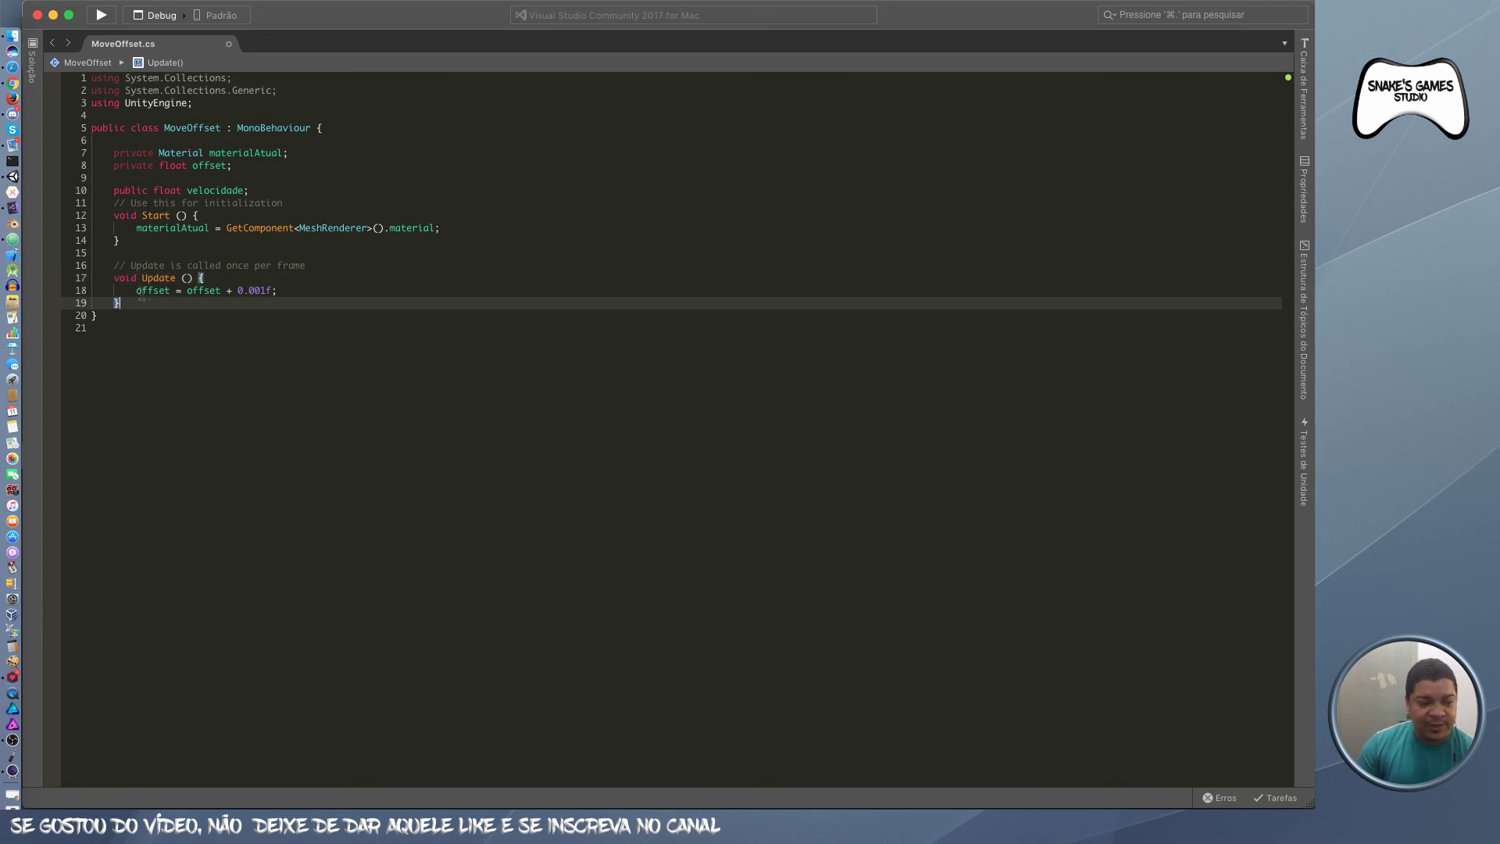
left_click(143, 292)
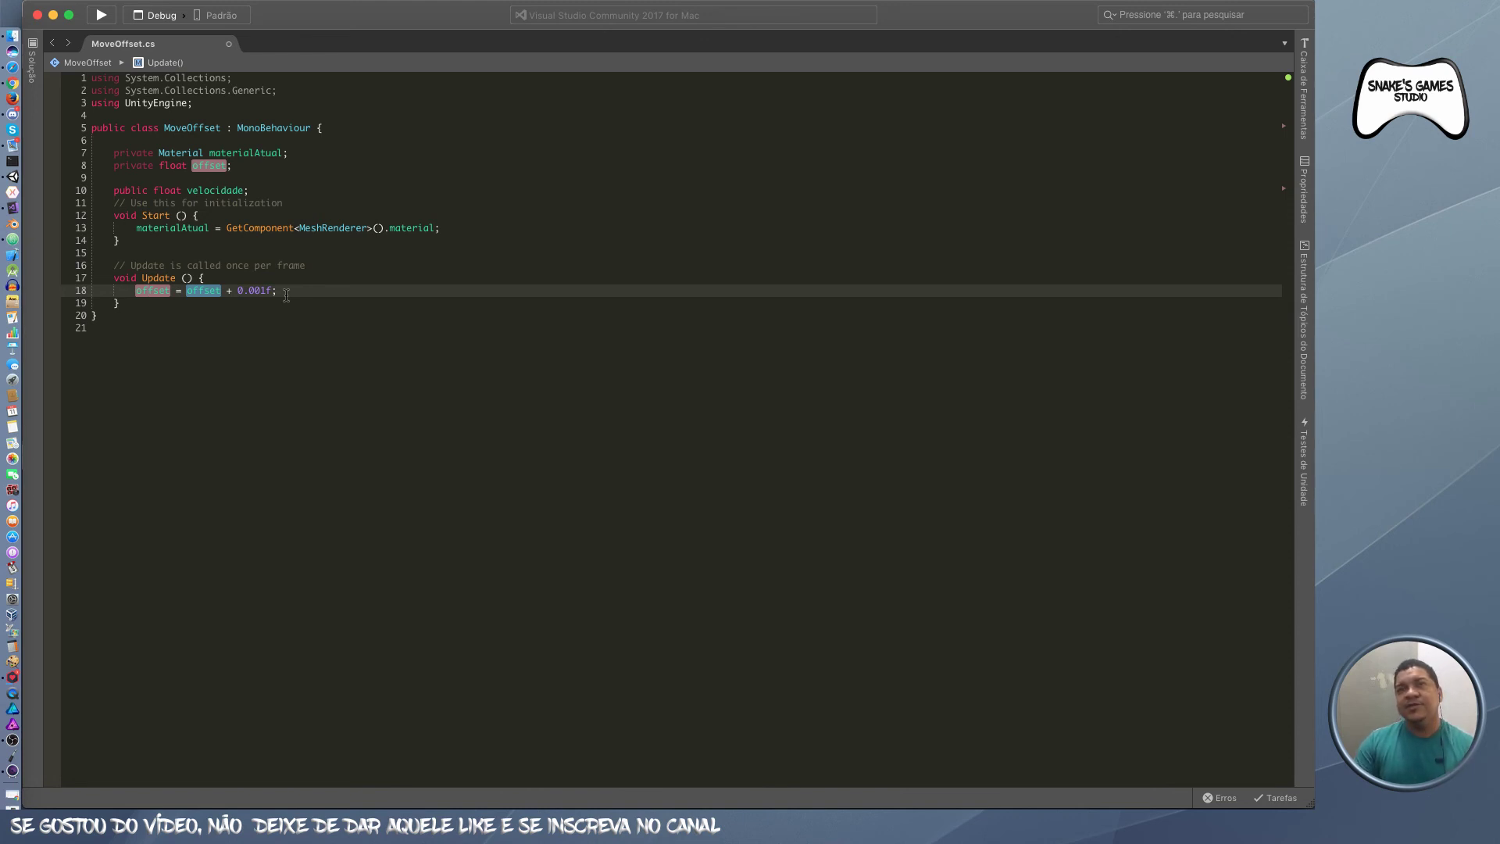
Step: Insert an empty line 19 below the offset increment in Update
left_click(293, 292)
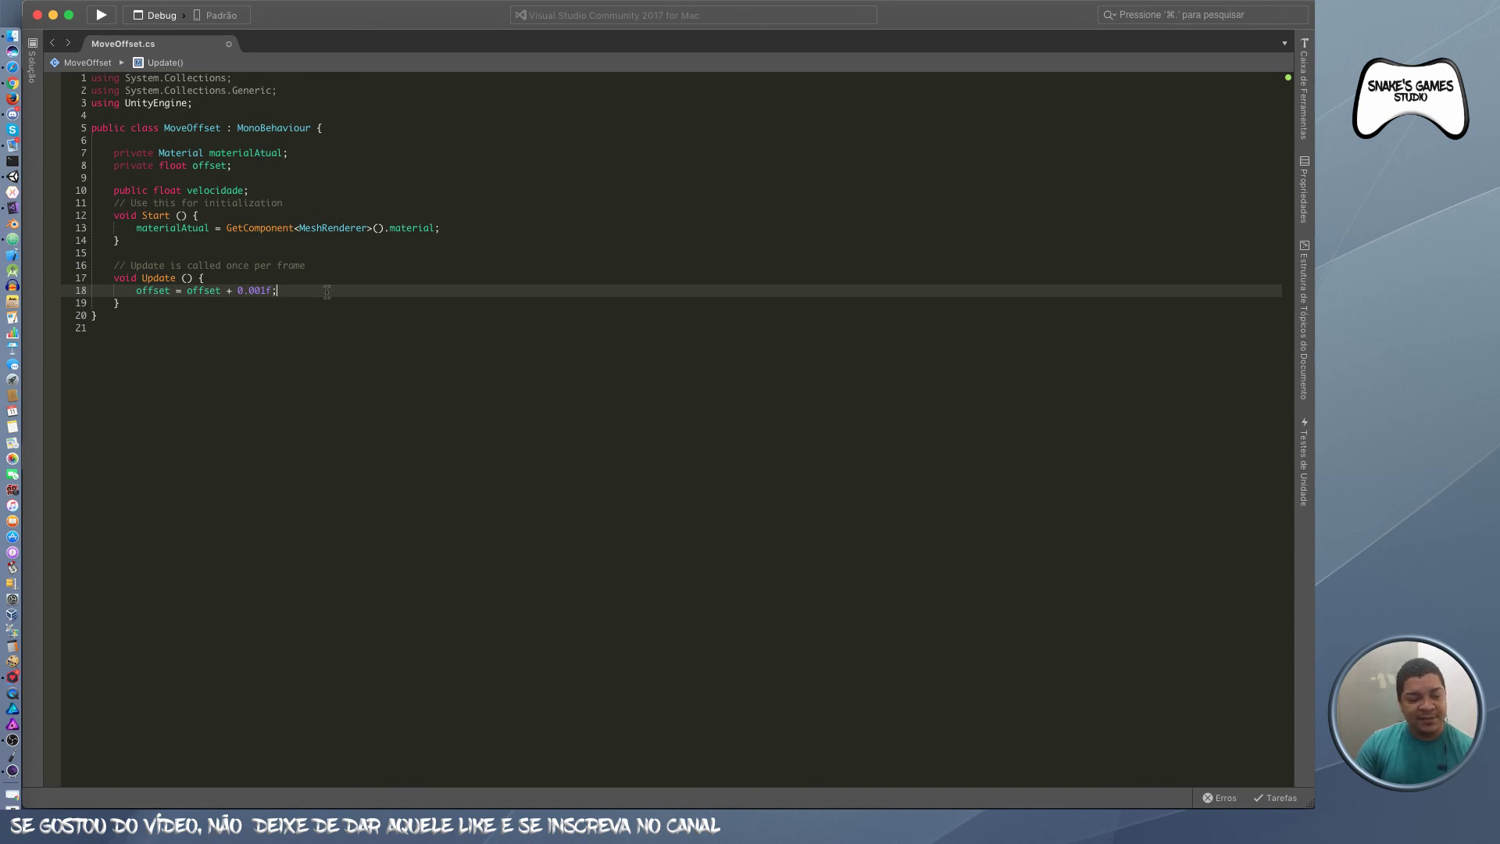
key("Return")
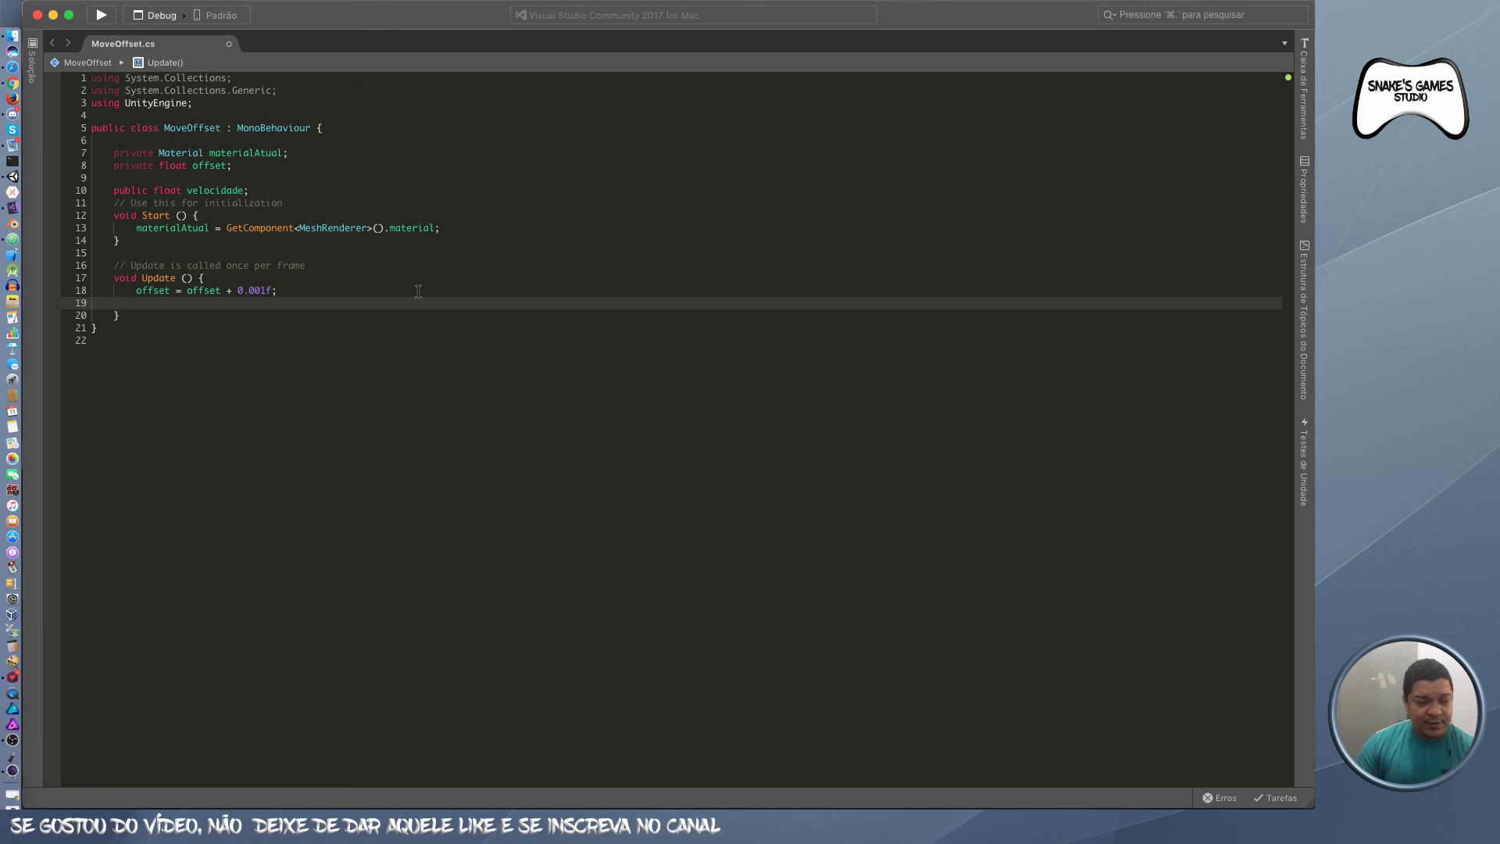
Step: Start line 19 as materialAtual.SetTextureOffset("_MainTex", with the second argument pending
type("mat")
key("Return")
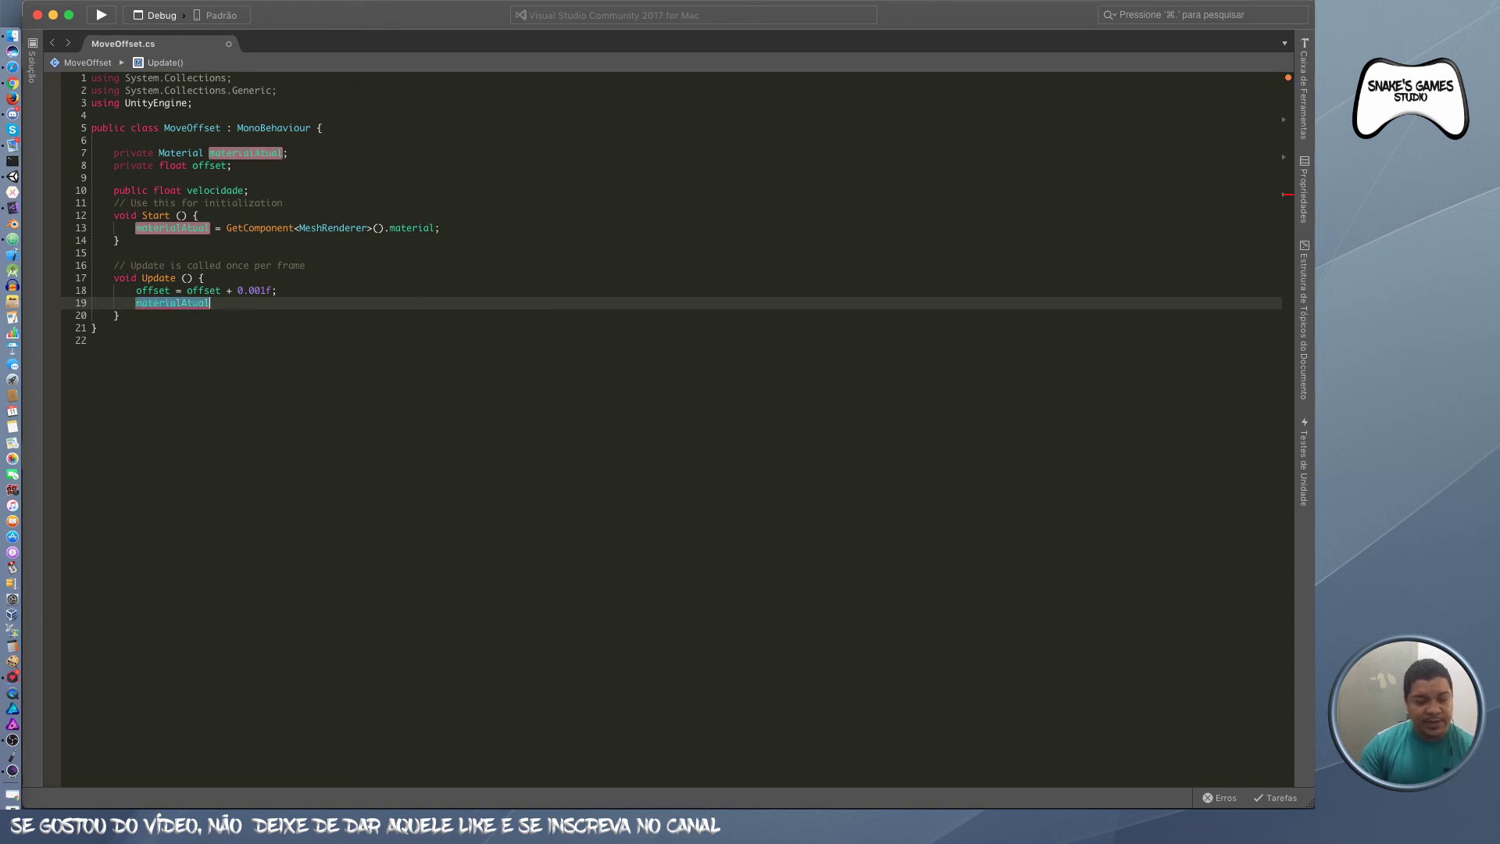
type(".set")
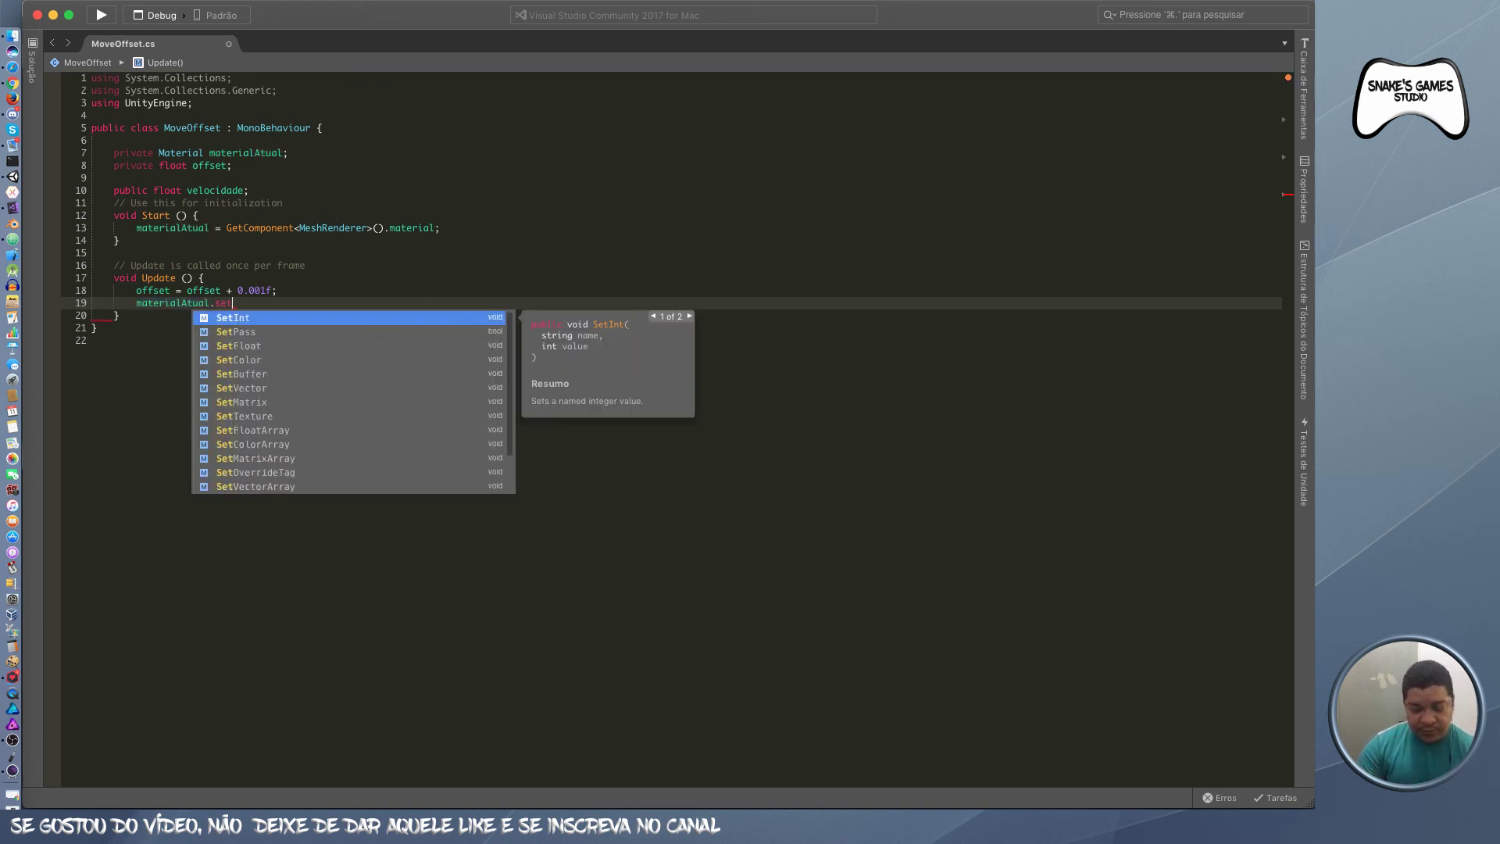
type("tex")
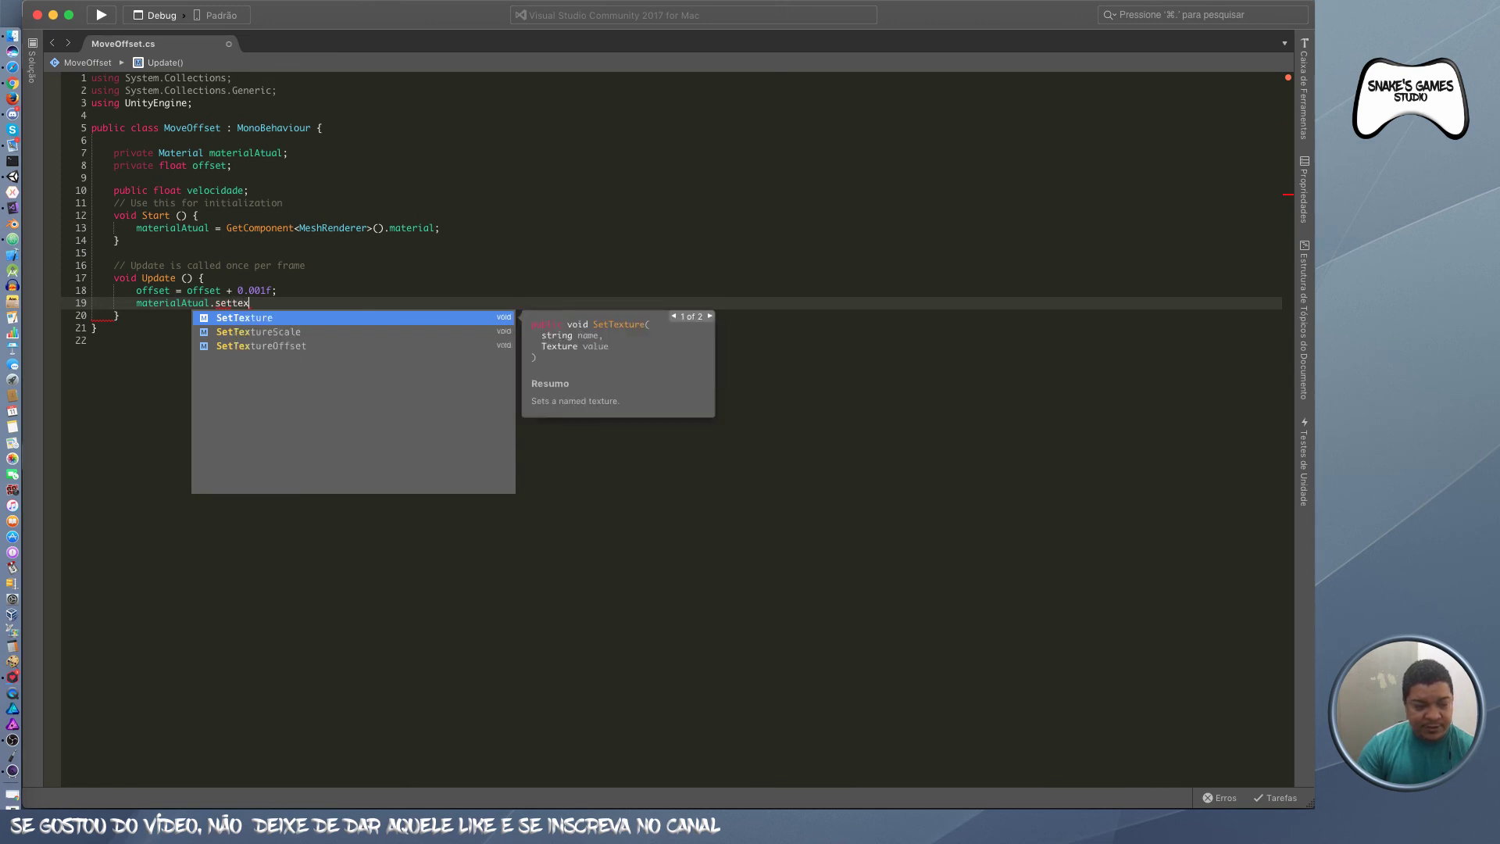
key("Down")
key("Down")
key("Return")
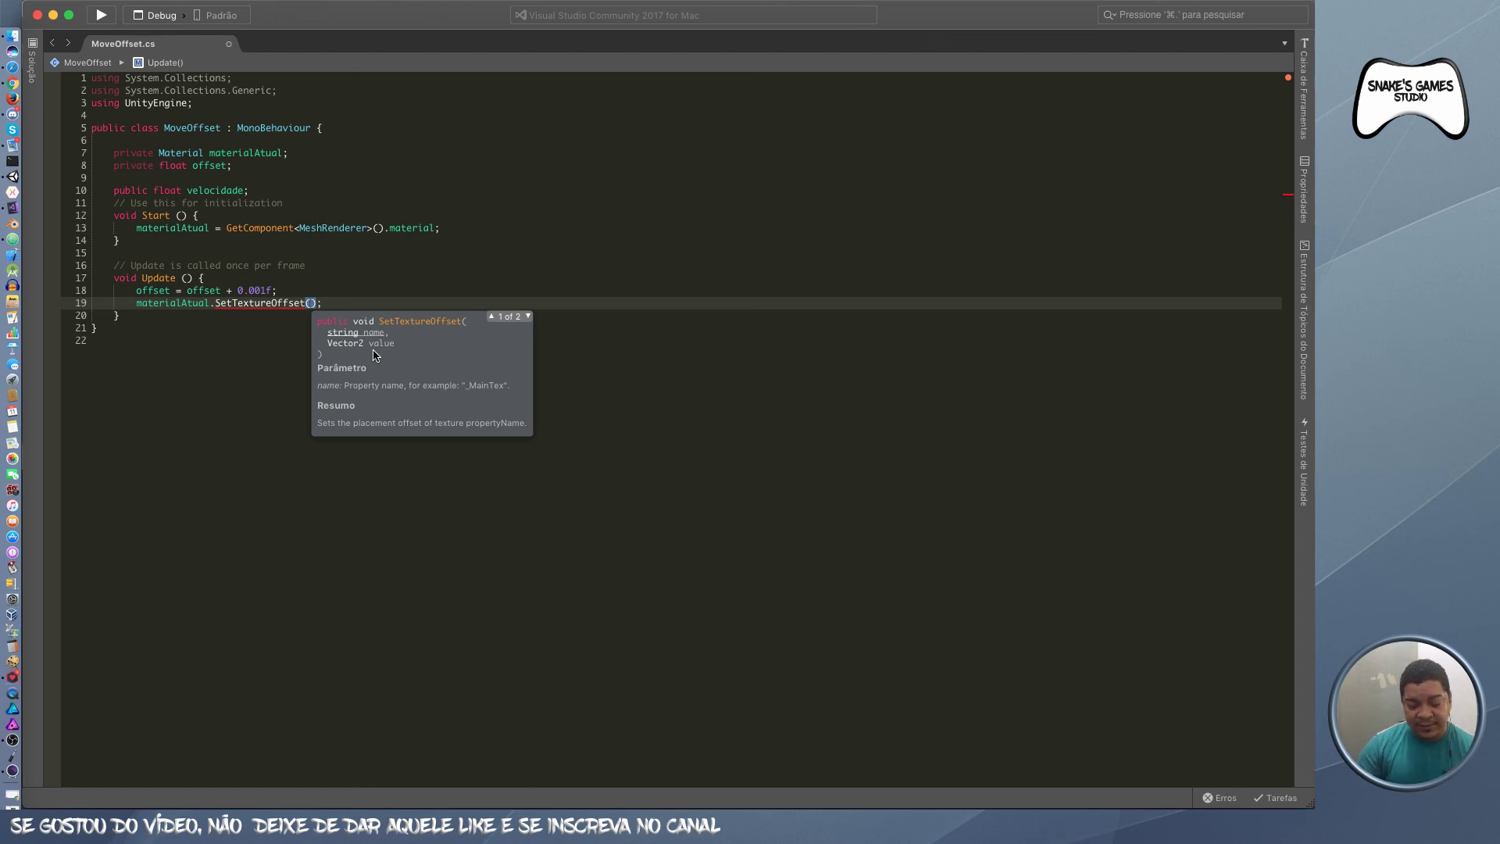
type("\"")
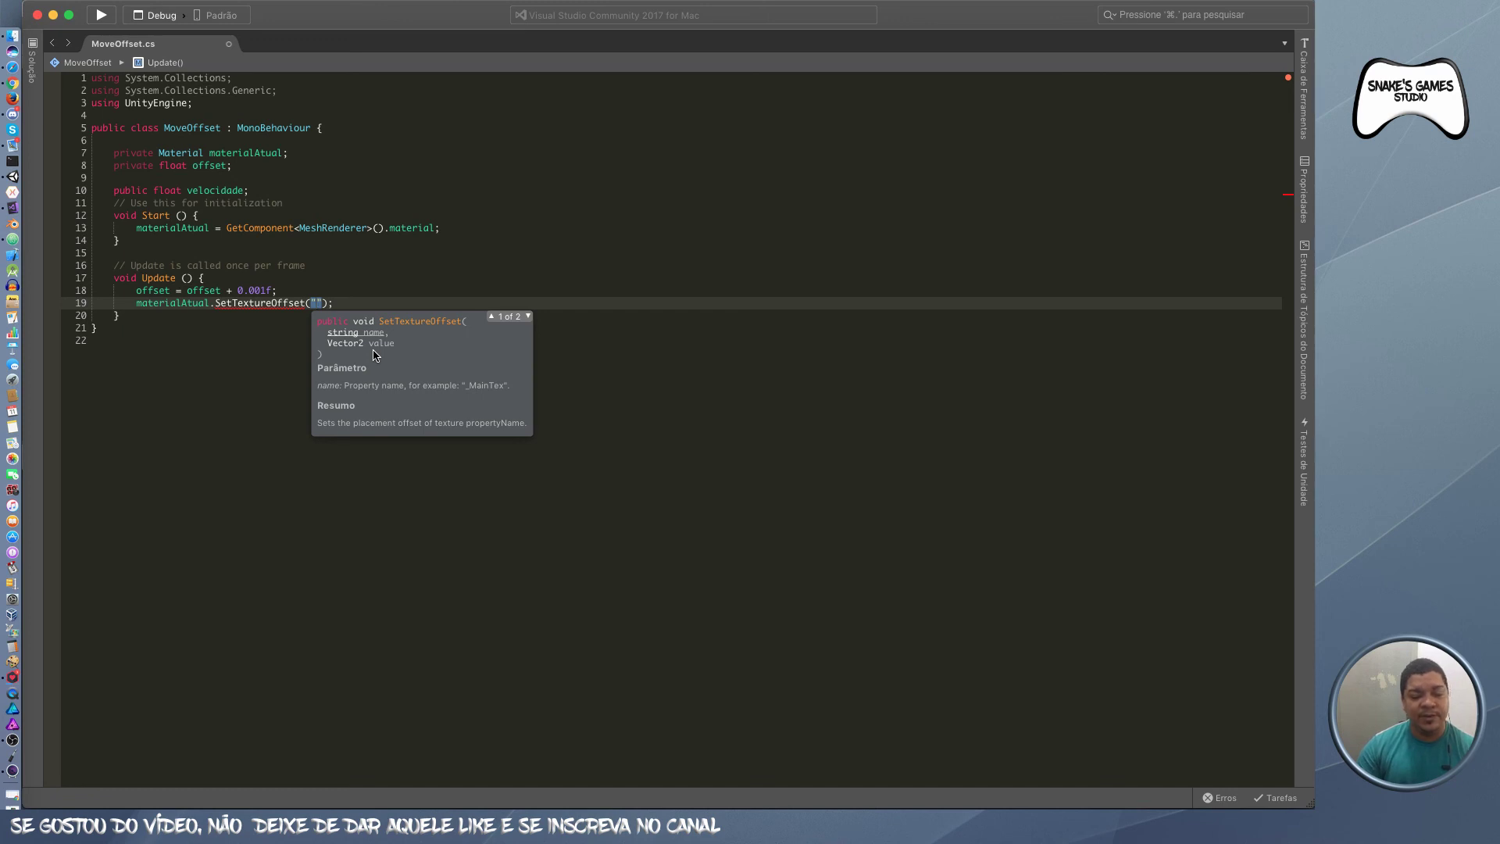
type("_")
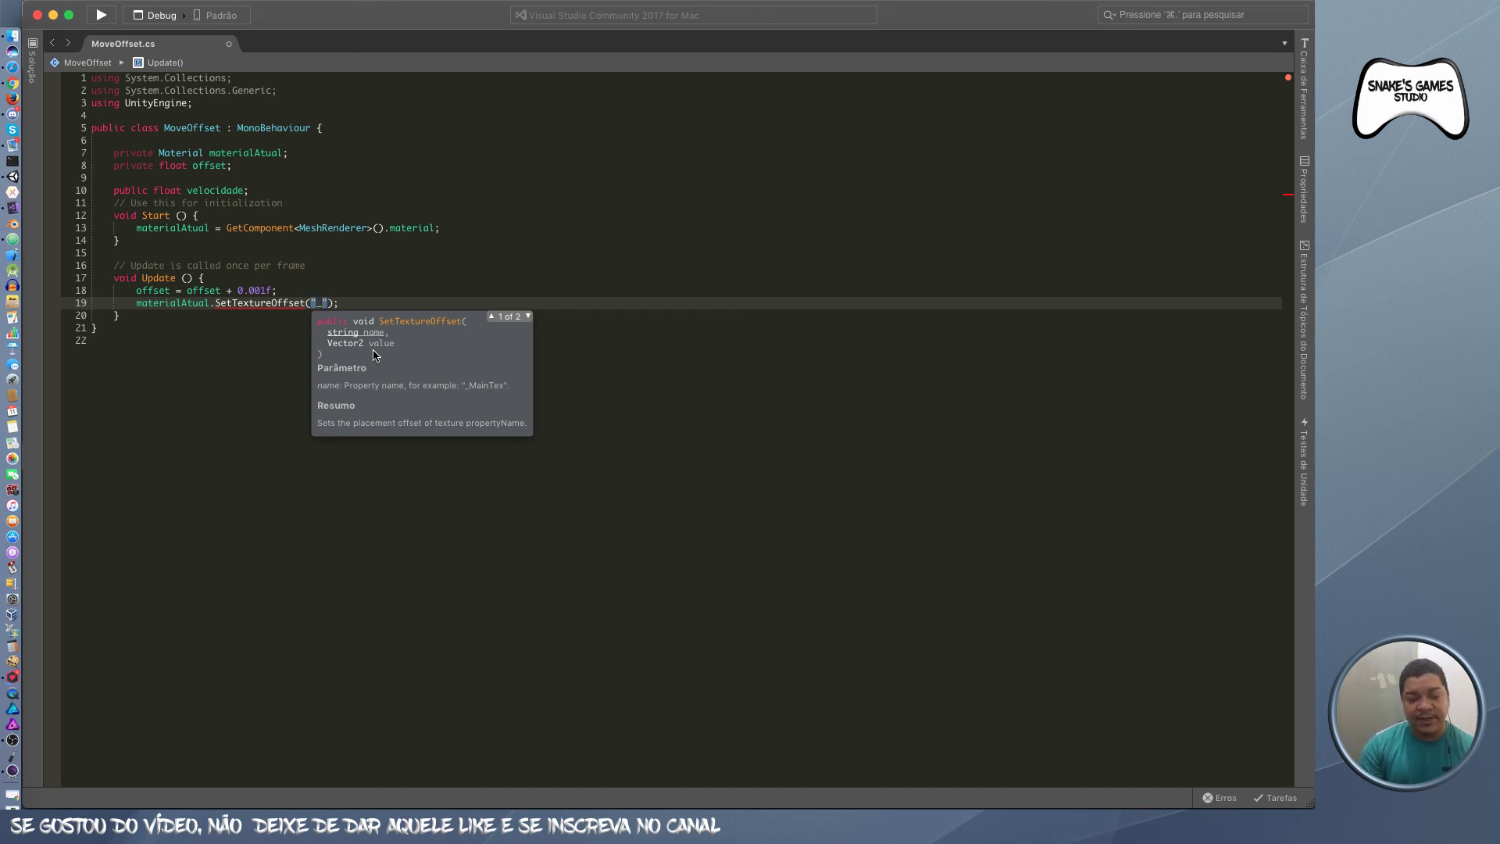
type("MainTe")
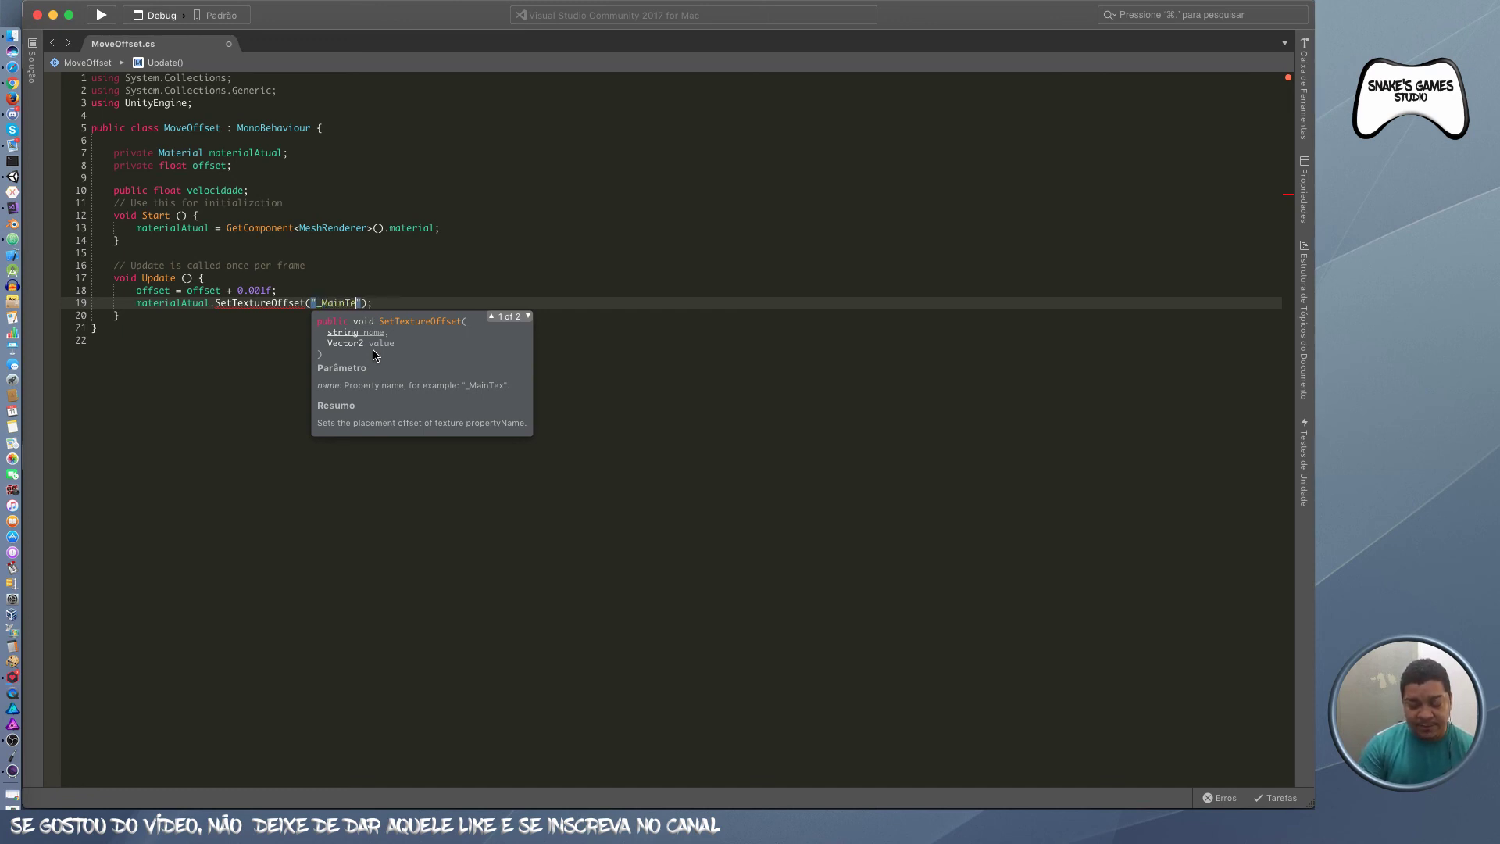
type("x")
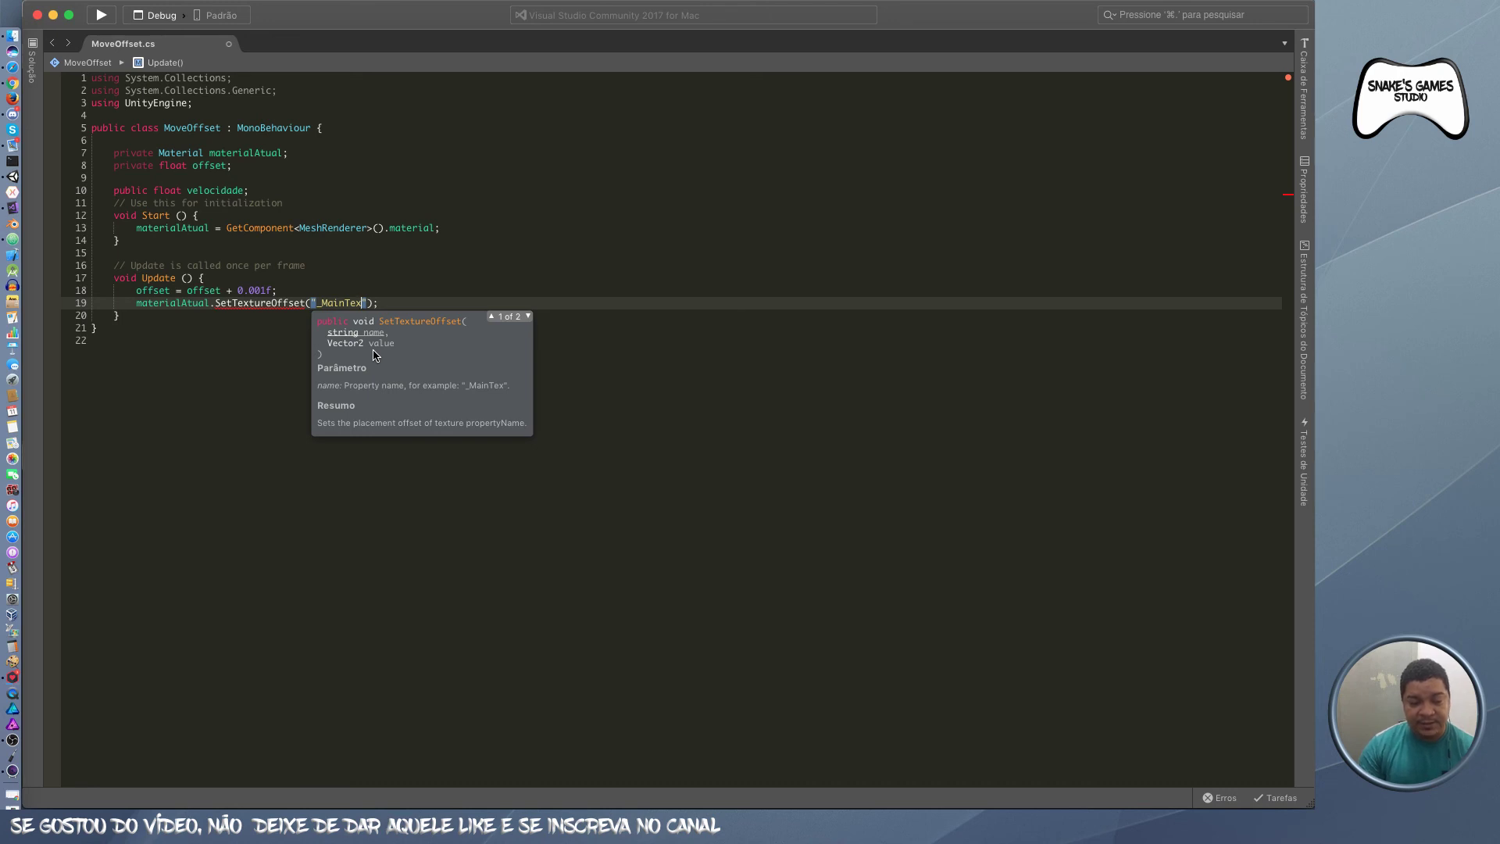
key("Right")
type(",")
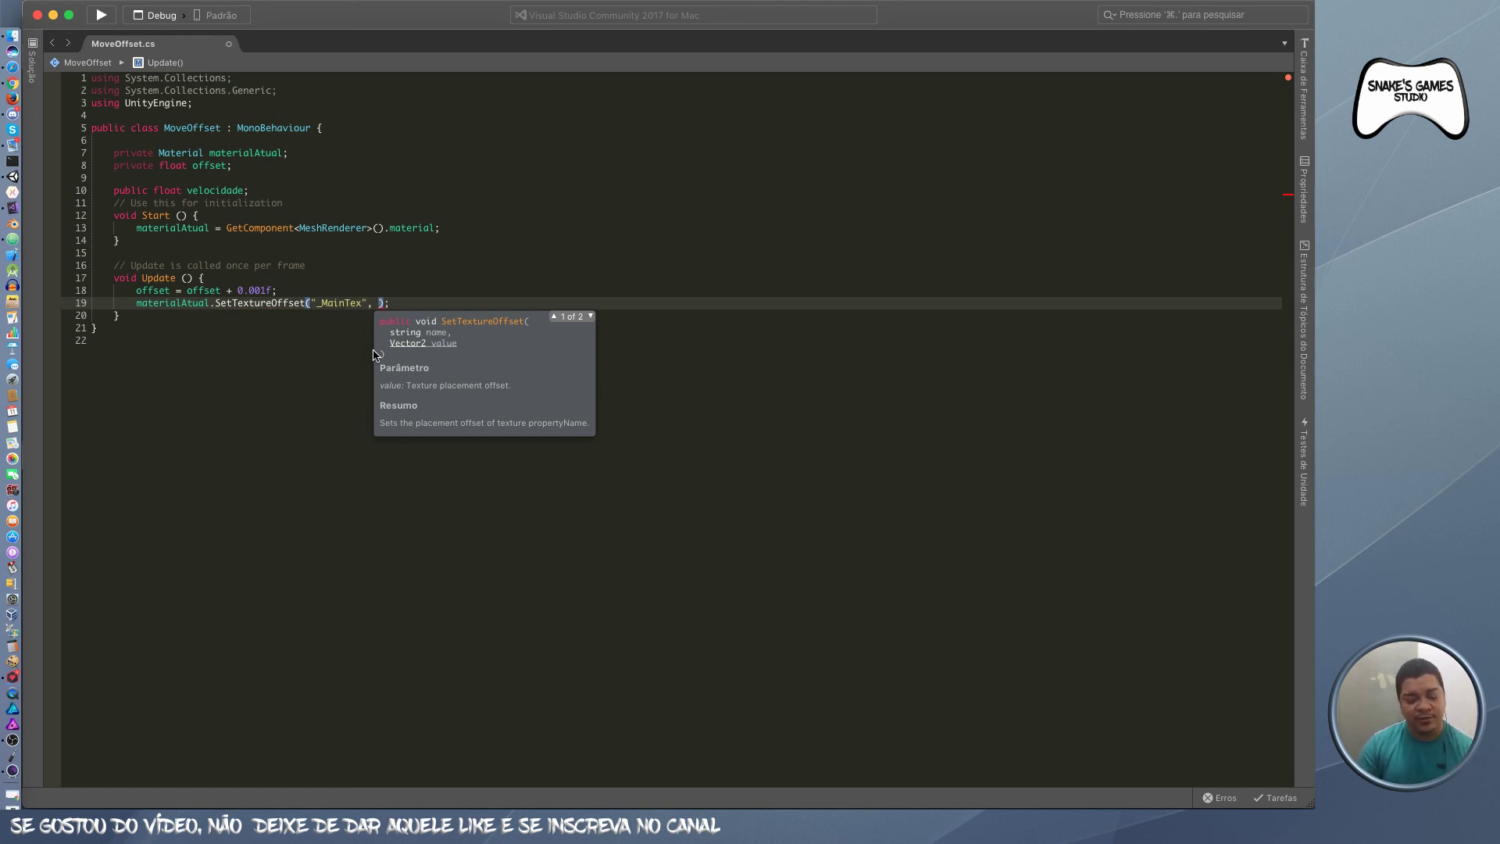
Step: Pass new Vector2(offset * velocidade, 0) as the texture offset and save MoveOffset
type("new vcto")
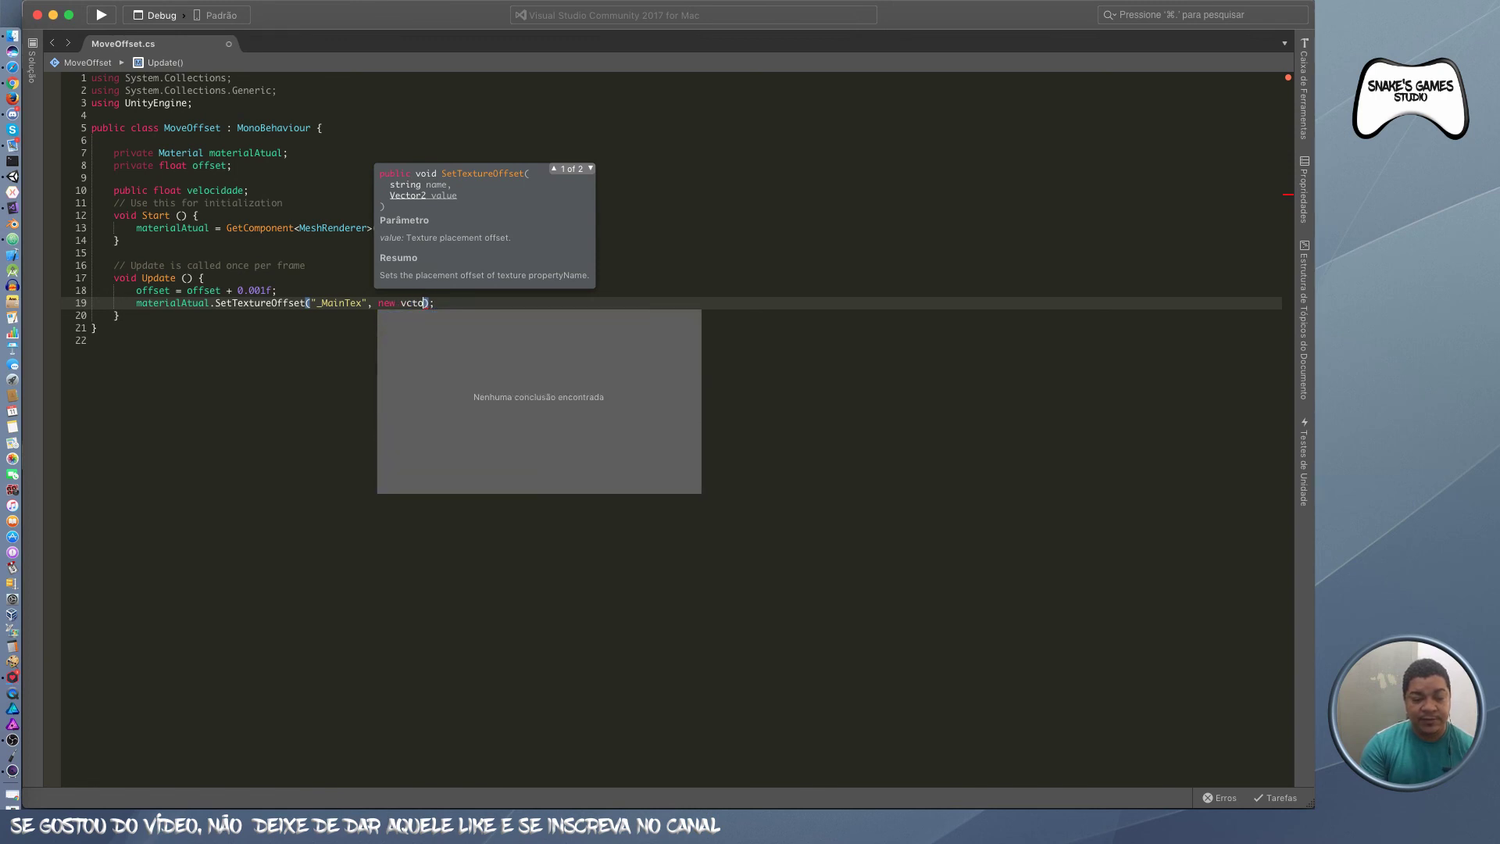
key("BackSpace")
key("BackSpace")
key("BackSpace")
type("ec")
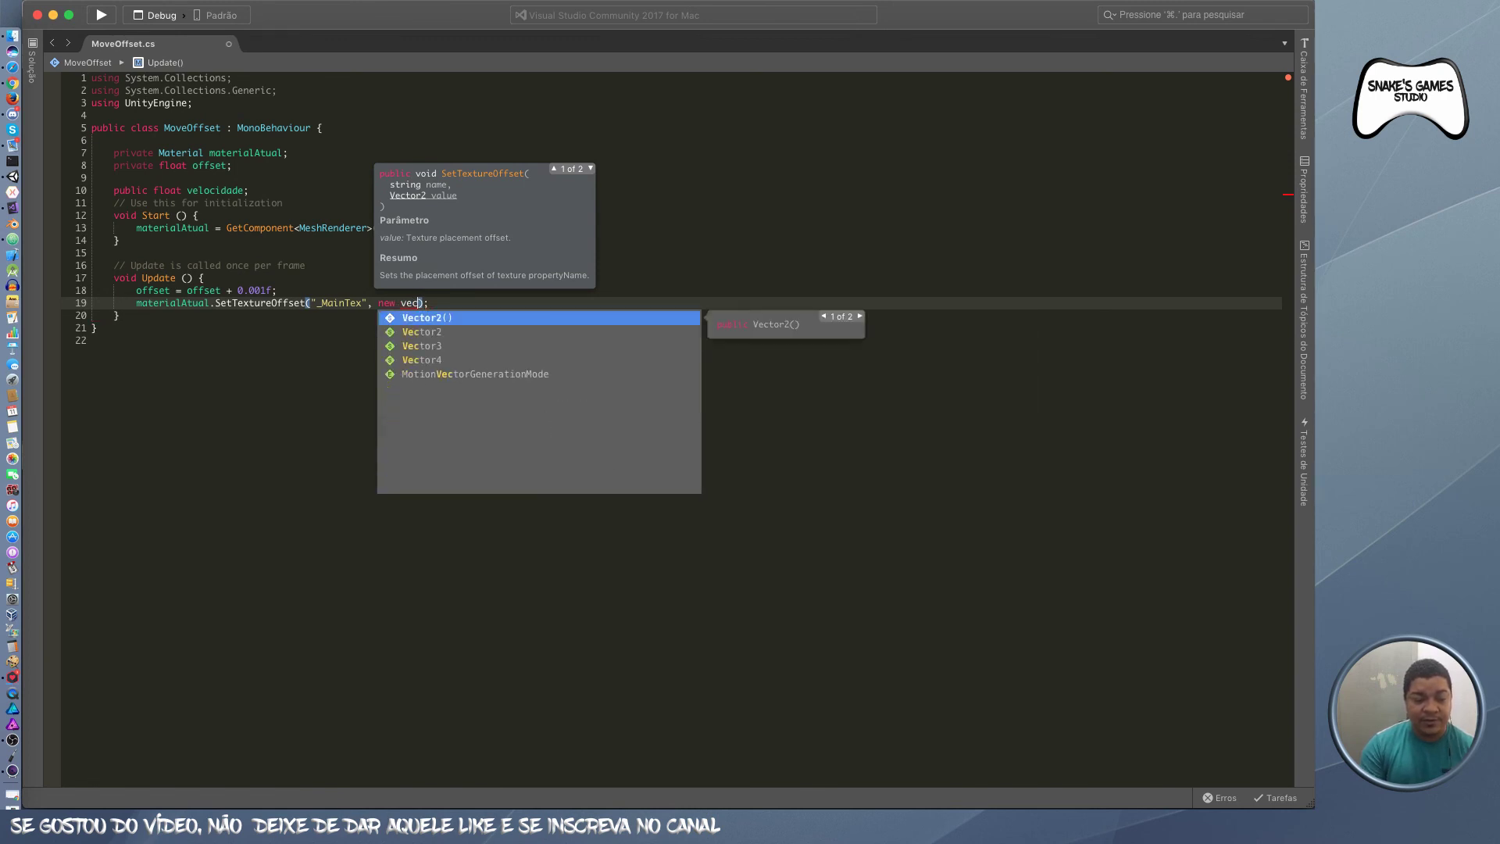
key("Return")
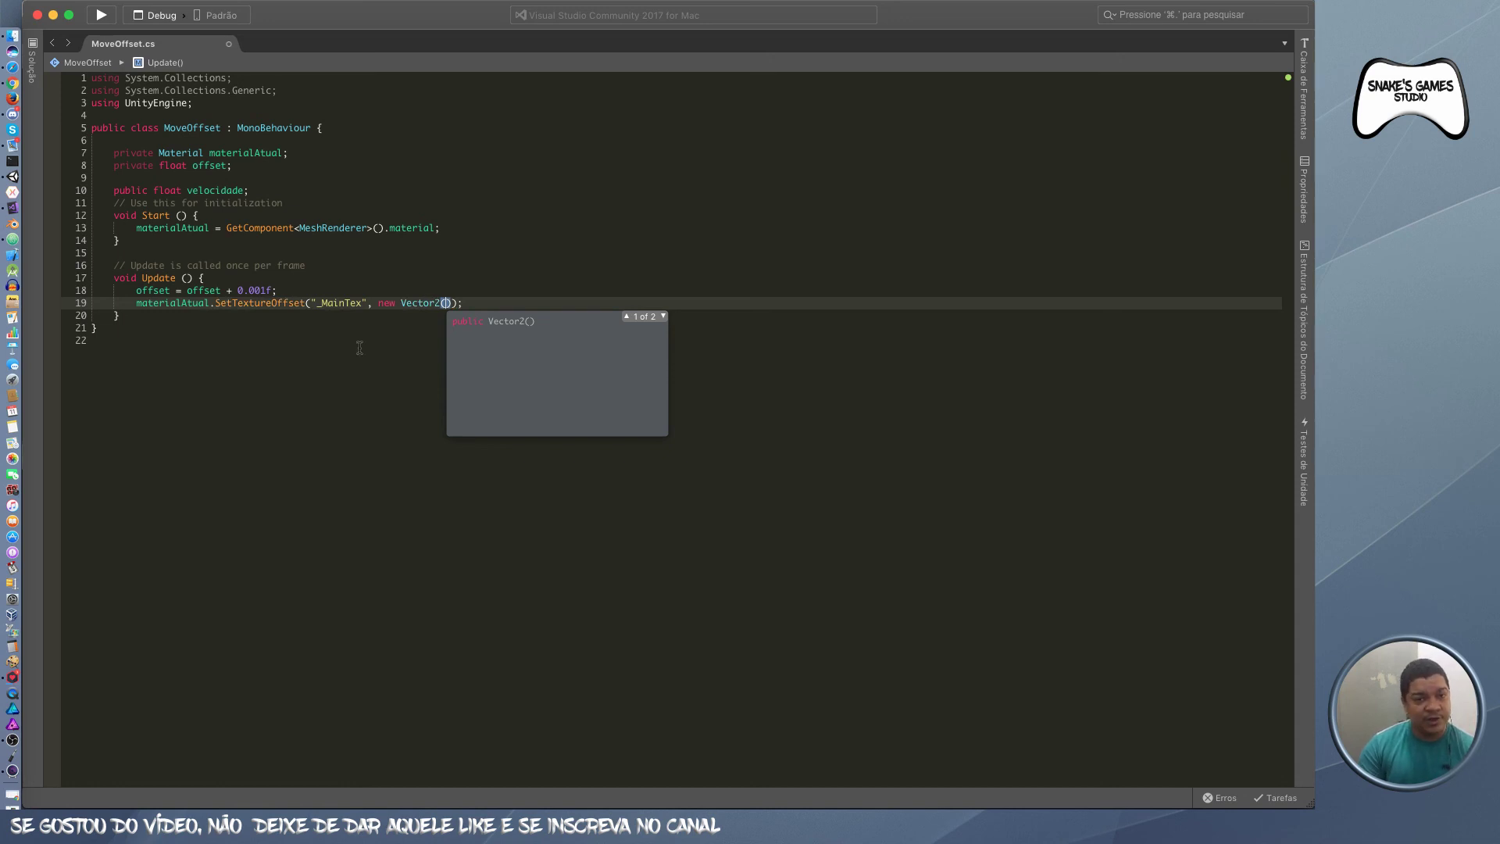
type("offset")
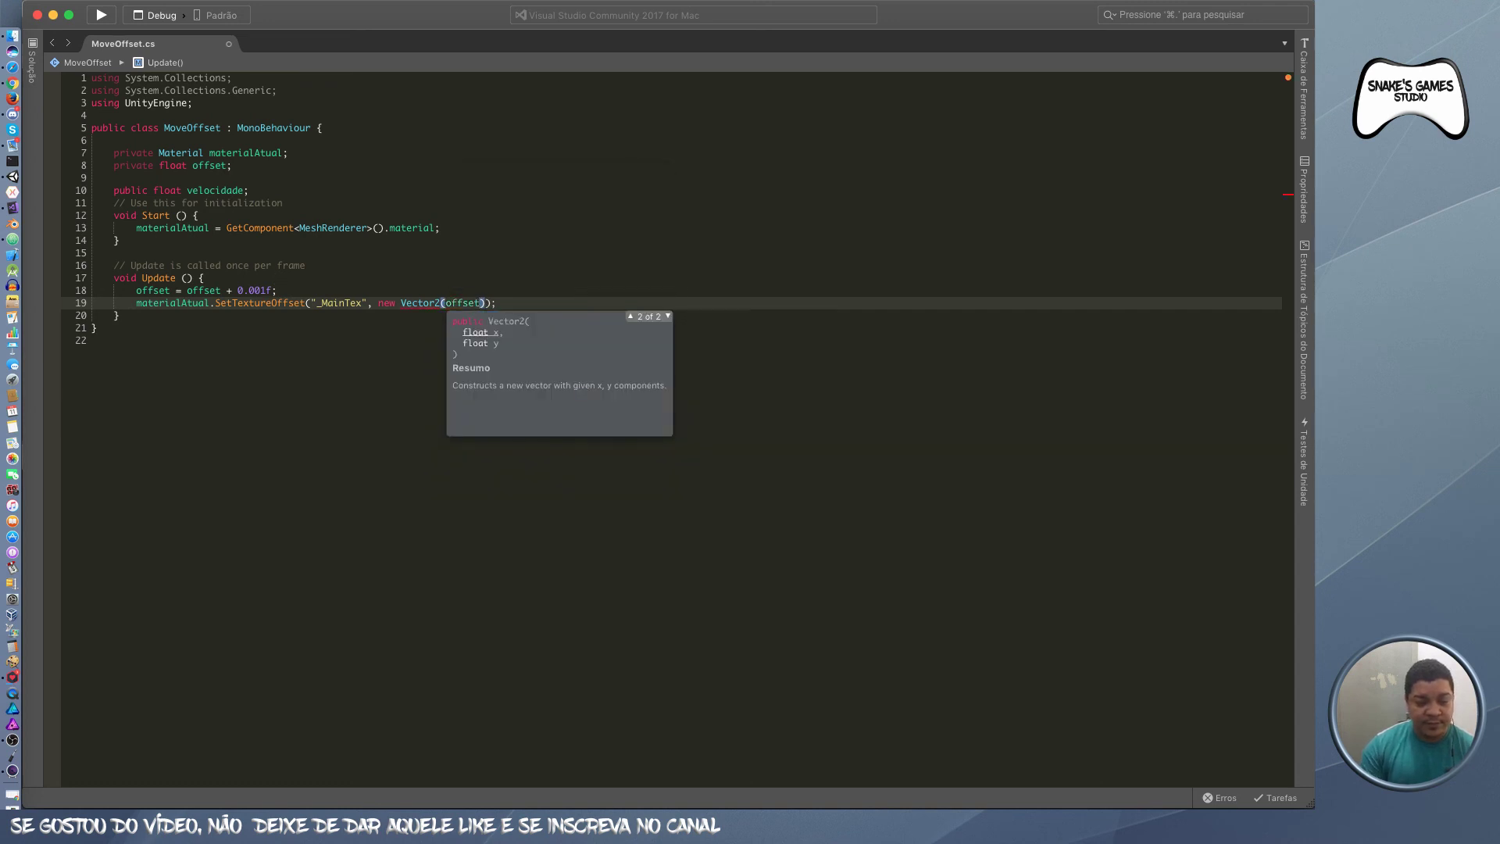
type(",")
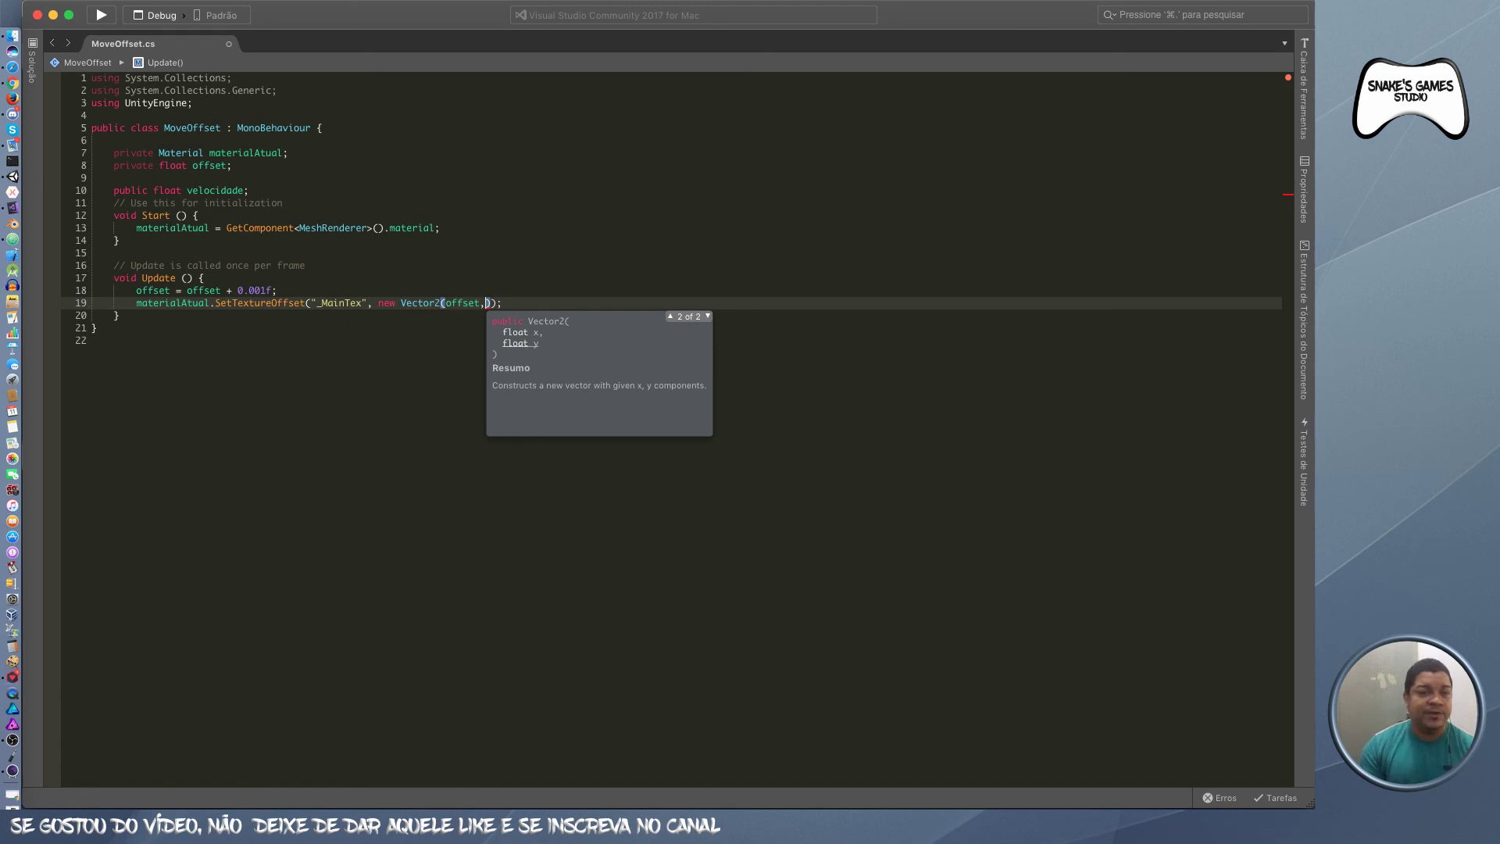
type(" 0")
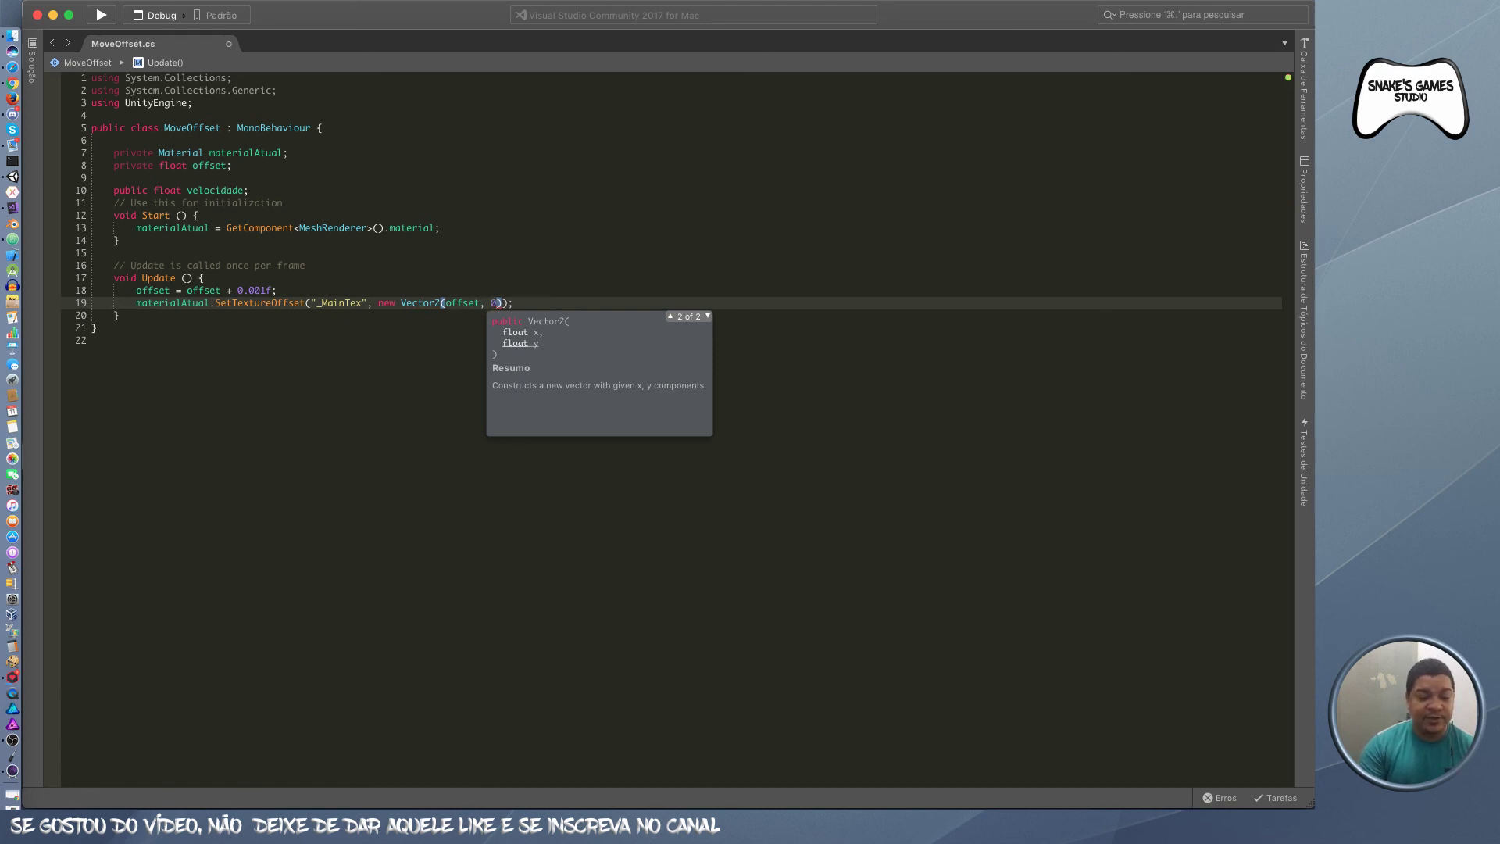
left_click(480, 303)
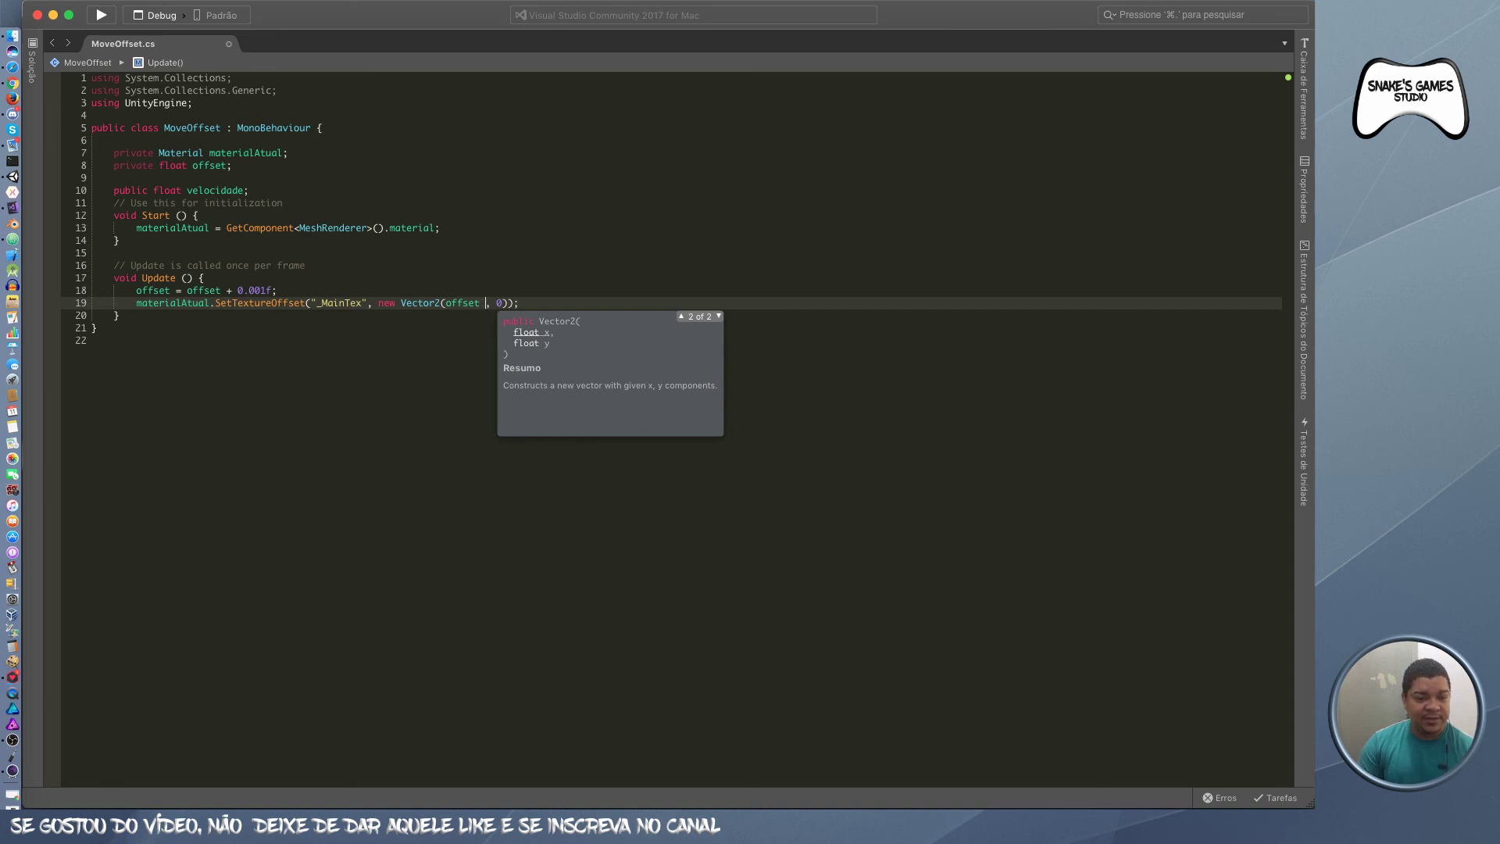
type("* ")
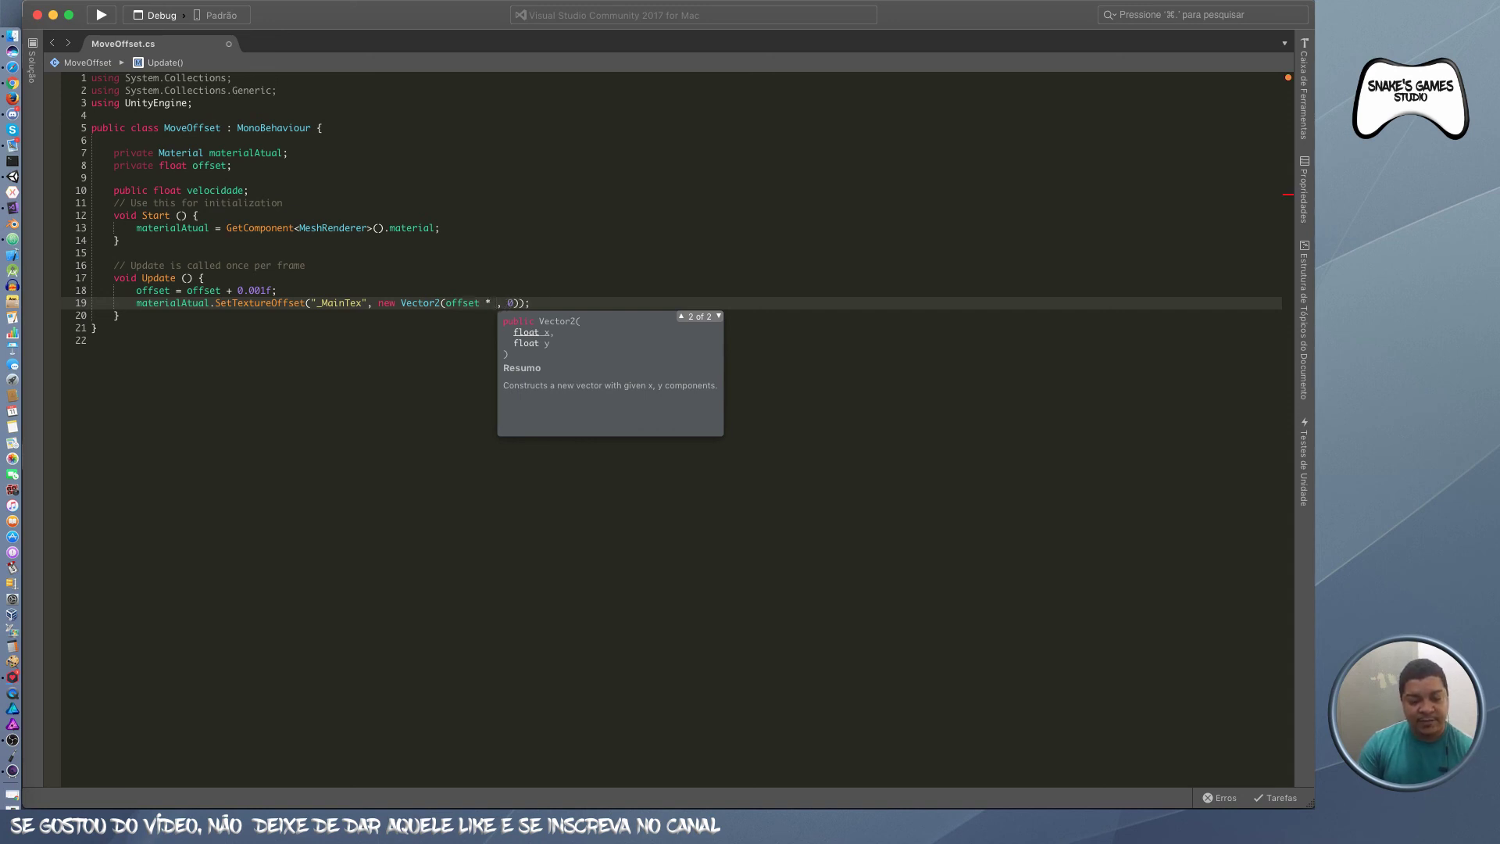
type("velocidae")
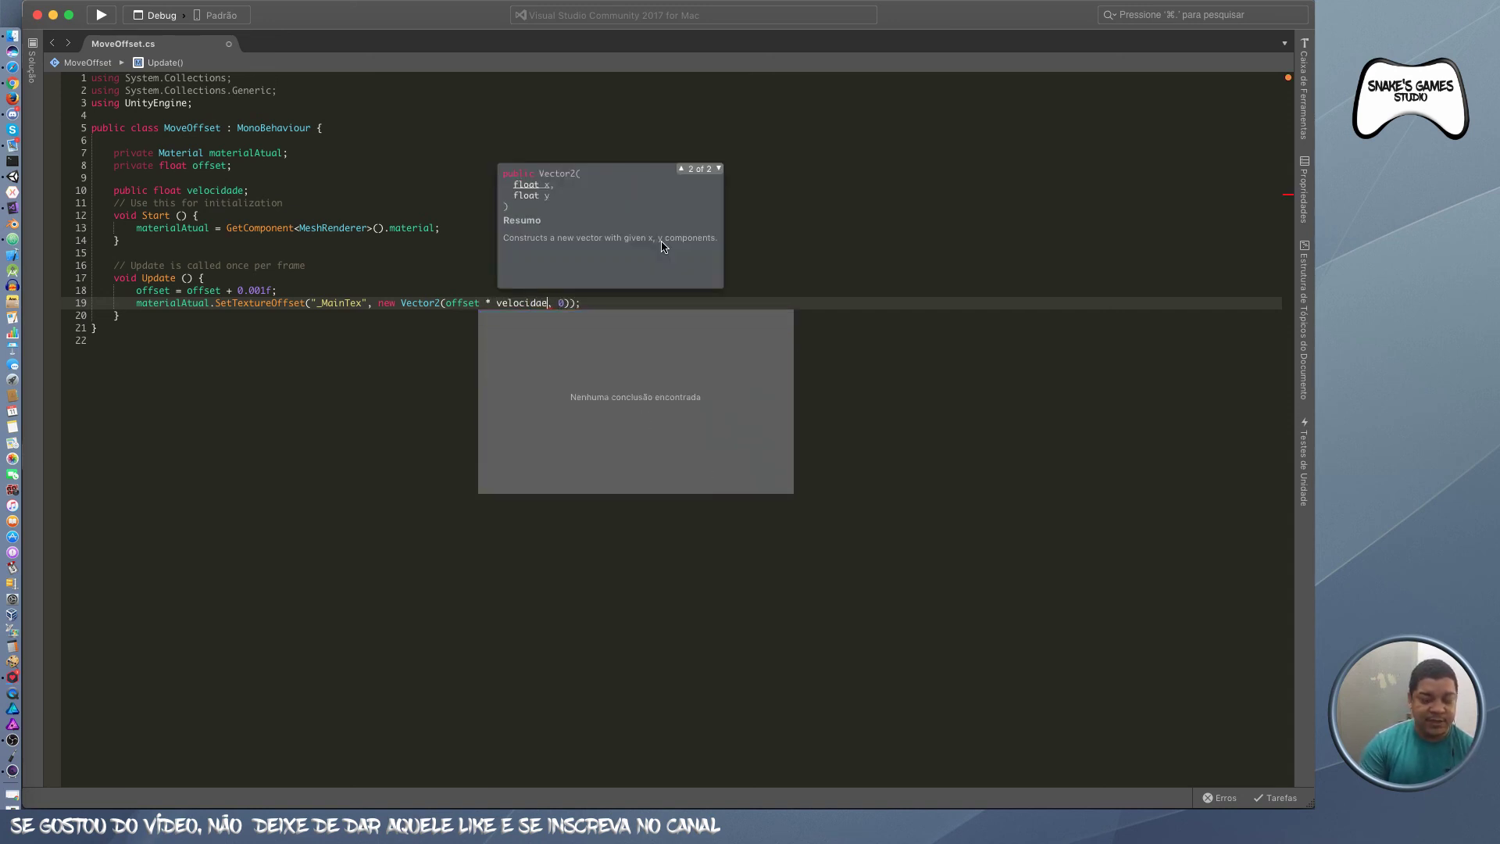
key("BackSpace")
key("Return")
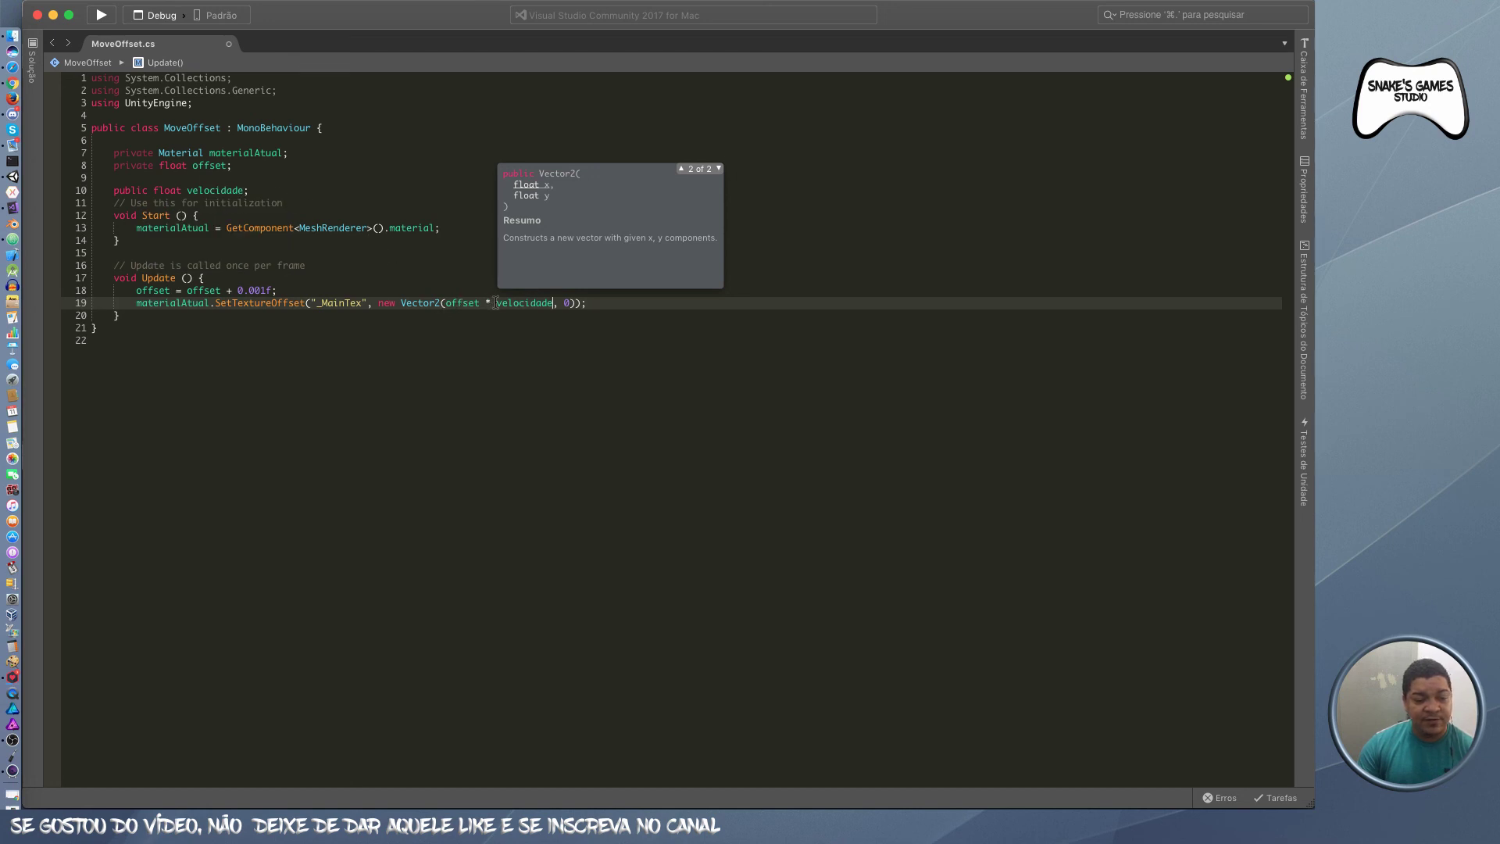
mouse_move(210, 189)
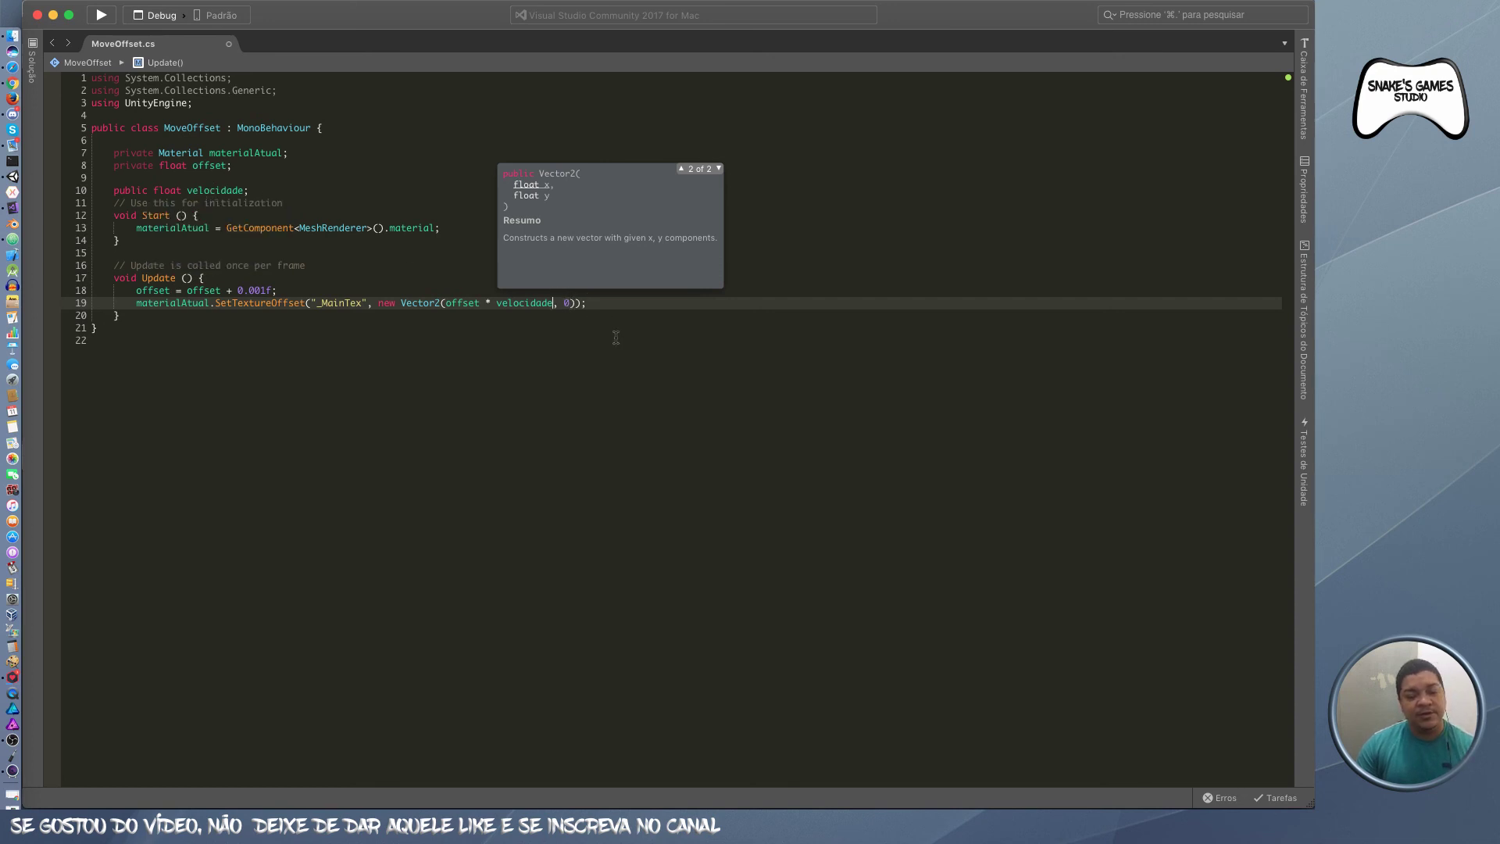
key("super+s")
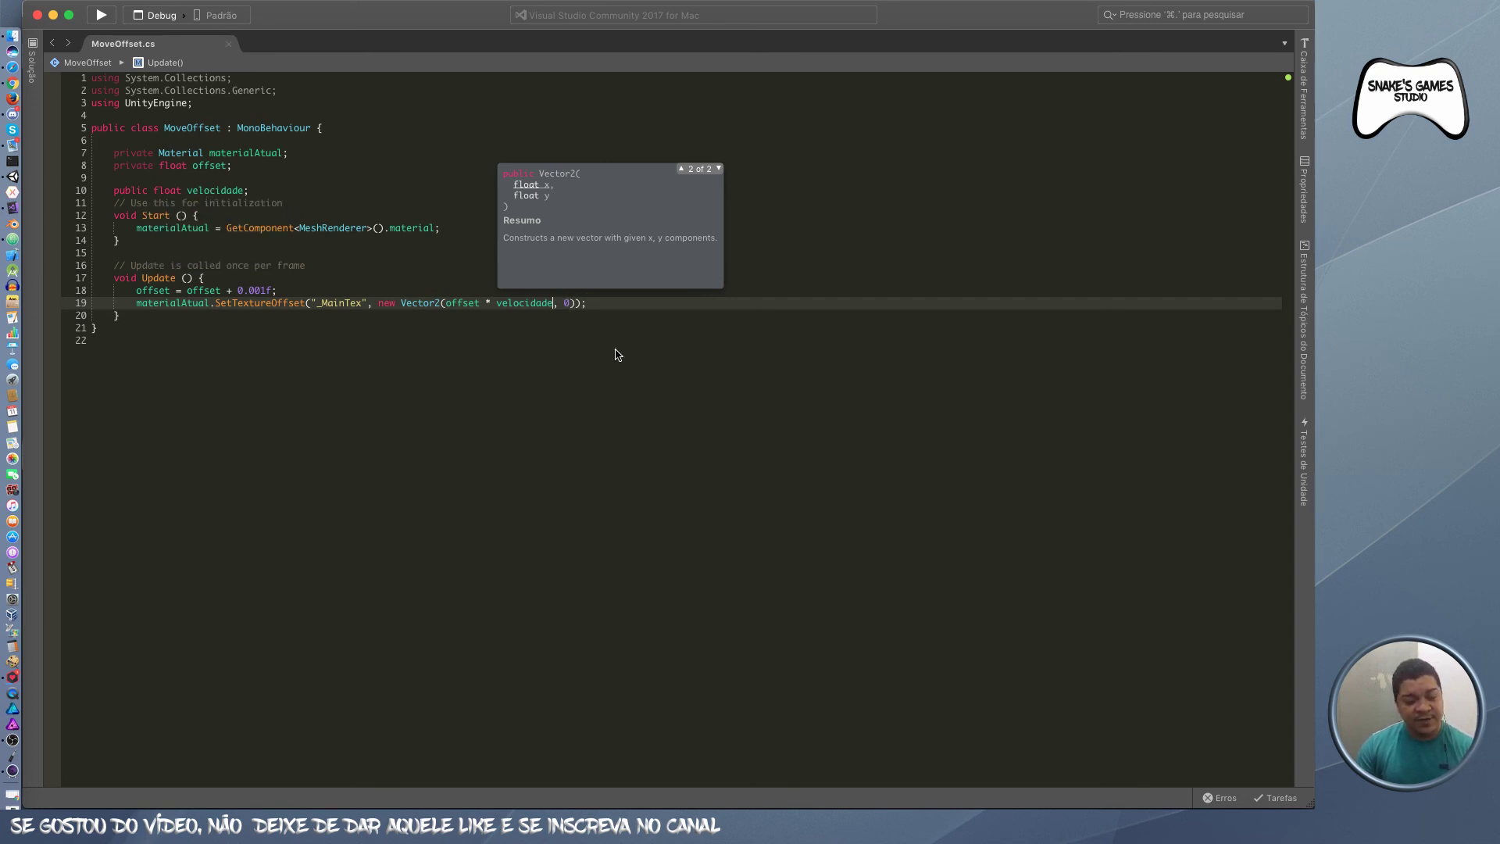
Step: Play-test the game while raising the background's Velocidade to 10, then stop it
left_click(14, 179)
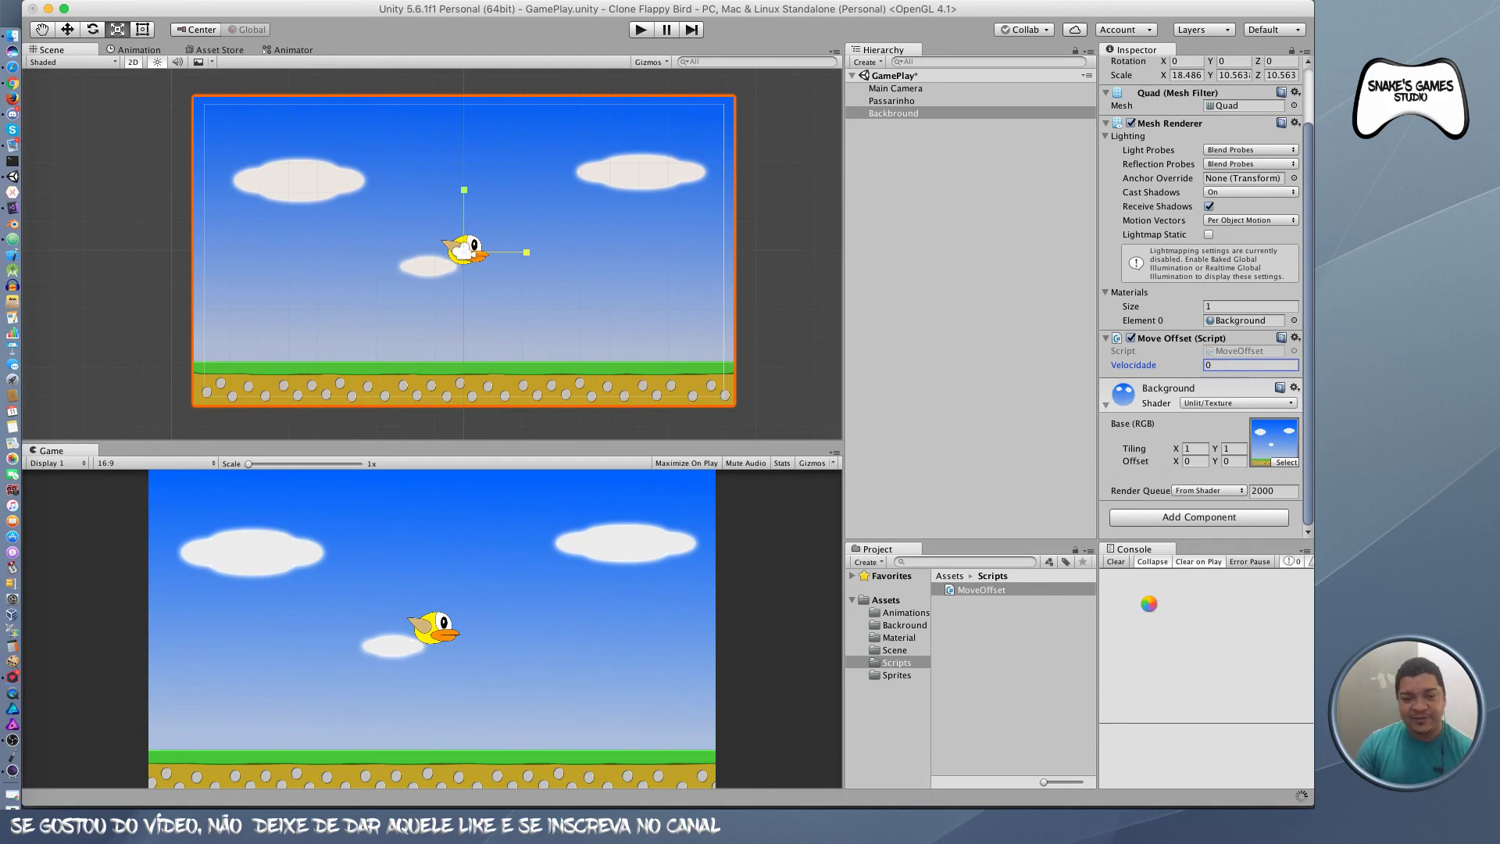
double_click(1218, 364)
type("3")
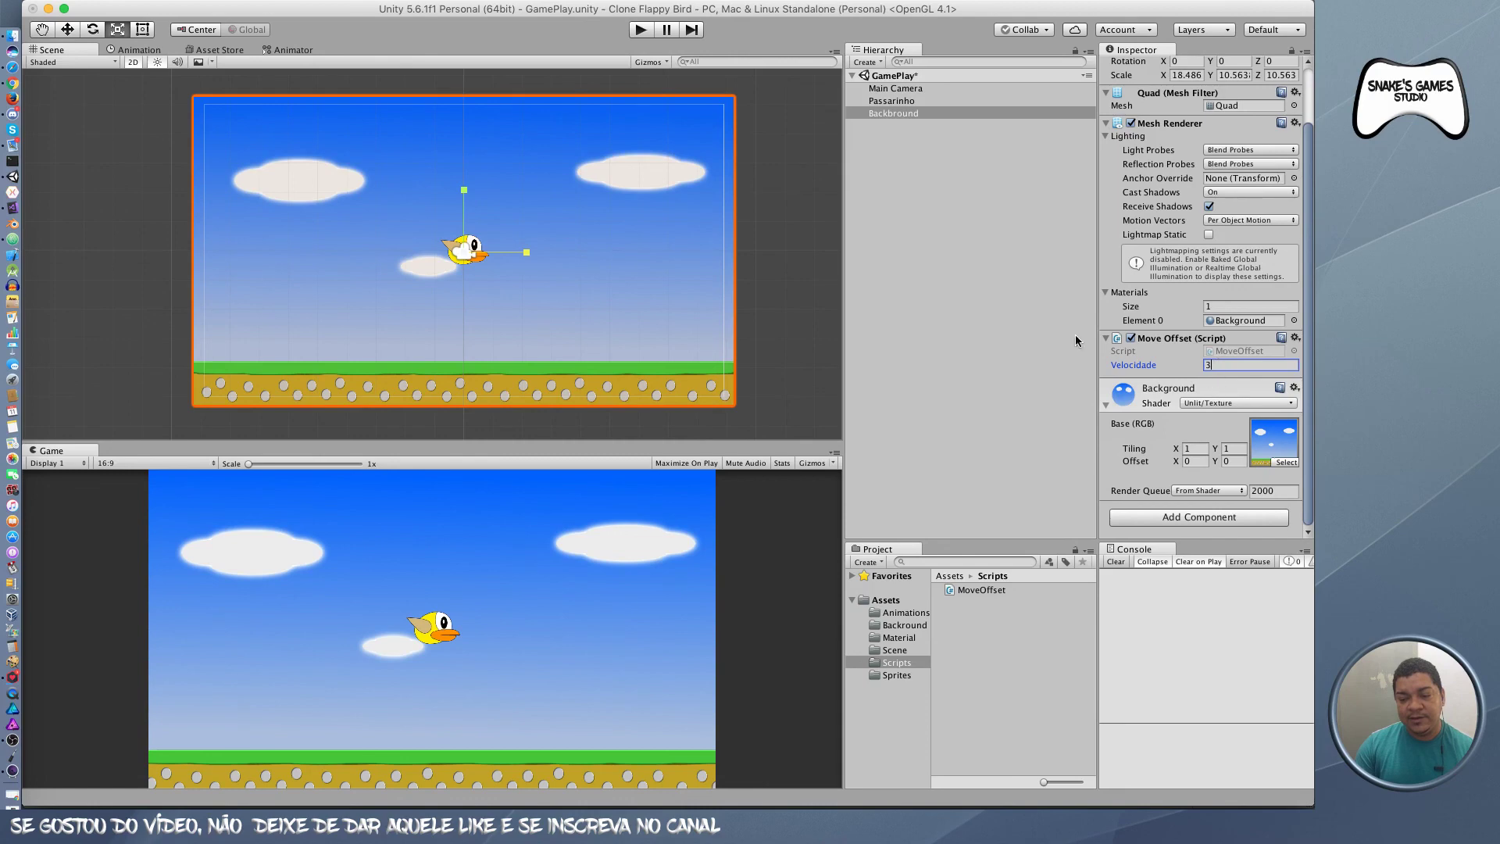
left_click(640, 30)
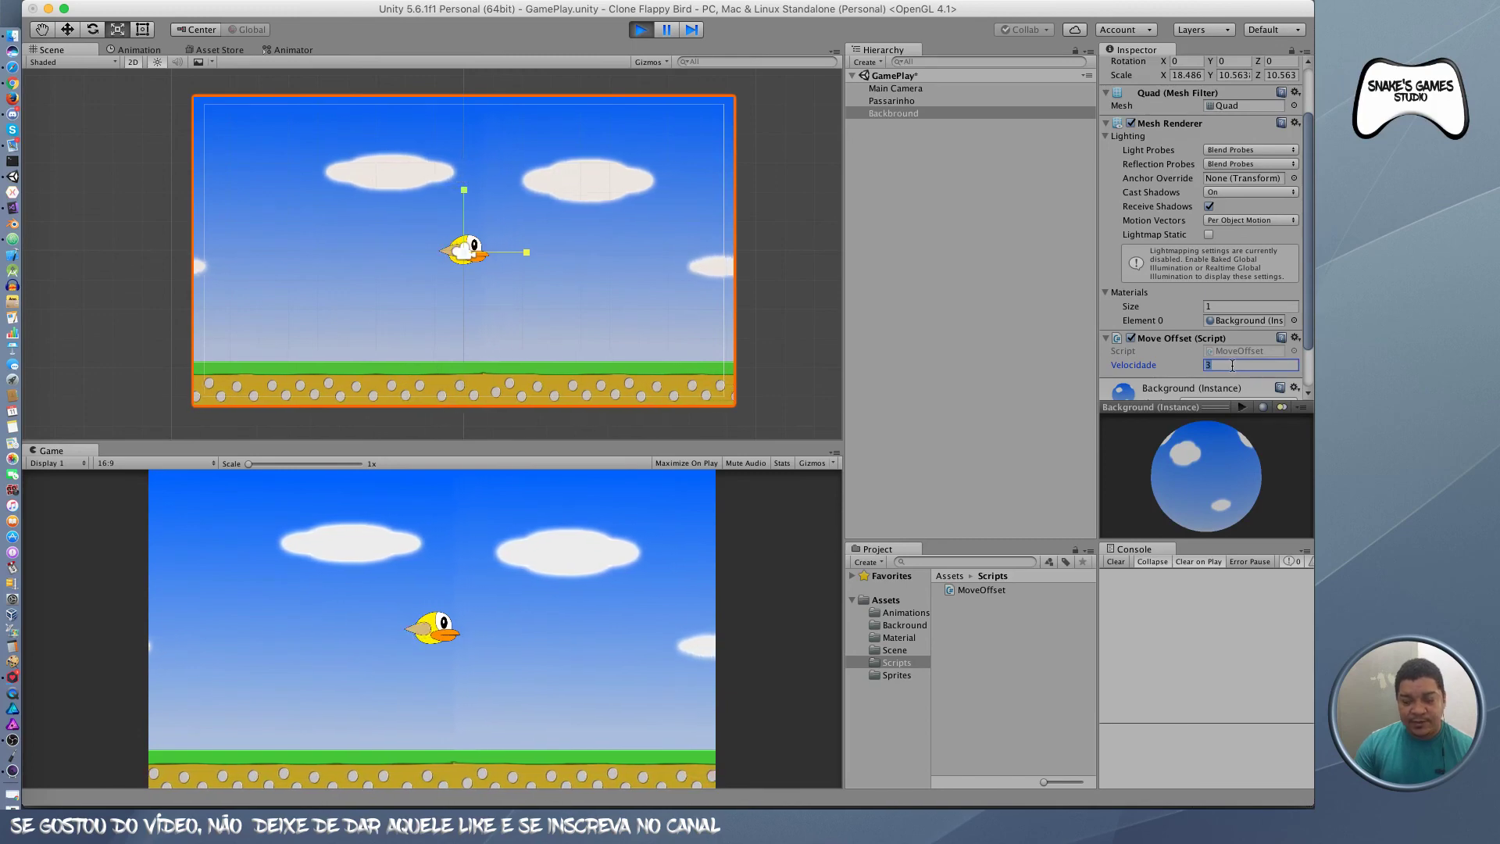
type("5")
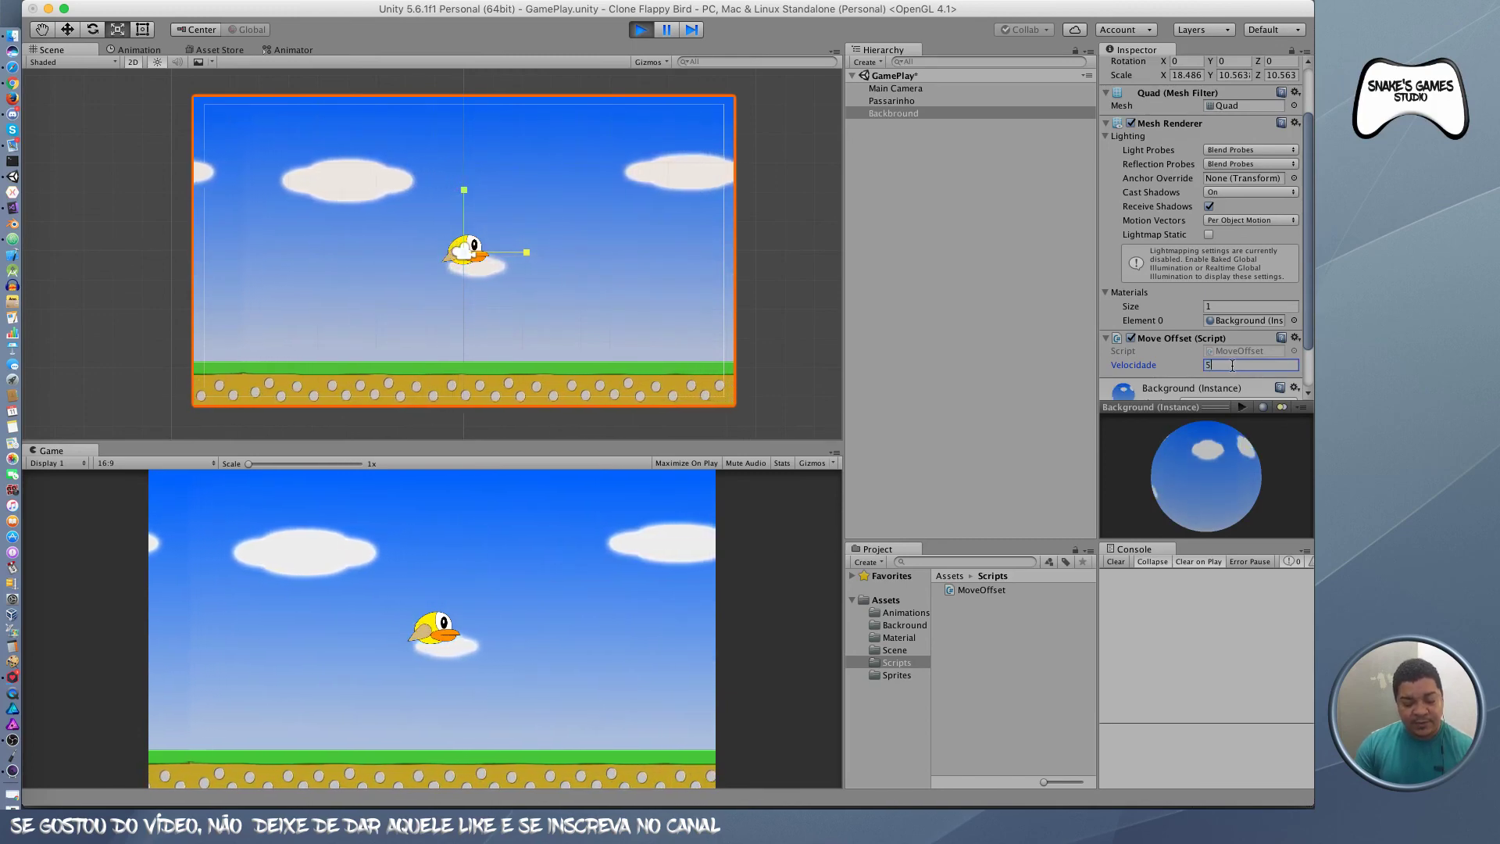
type("10")
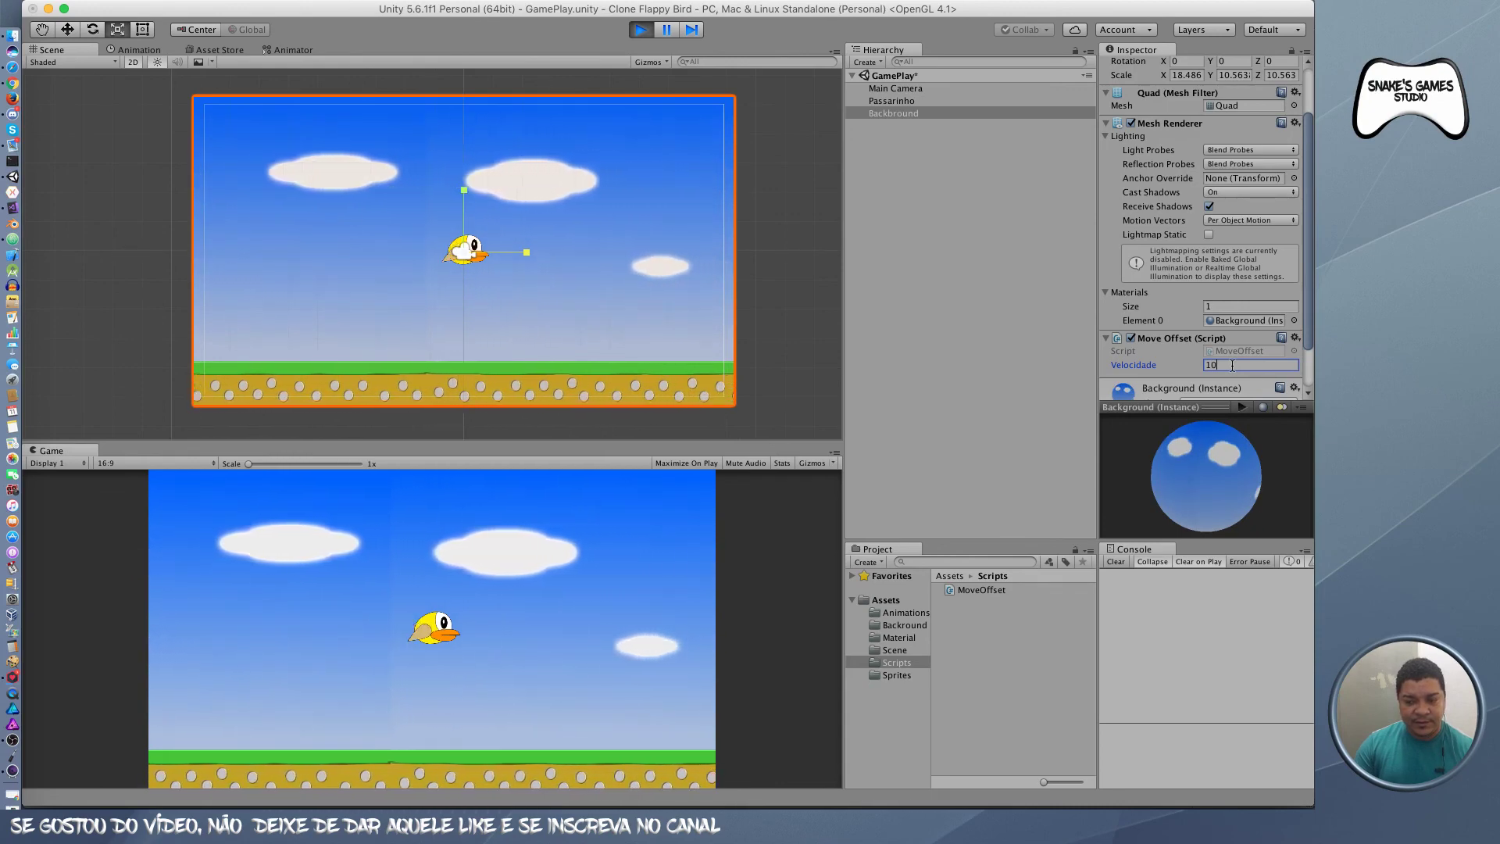
left_click(646, 37)
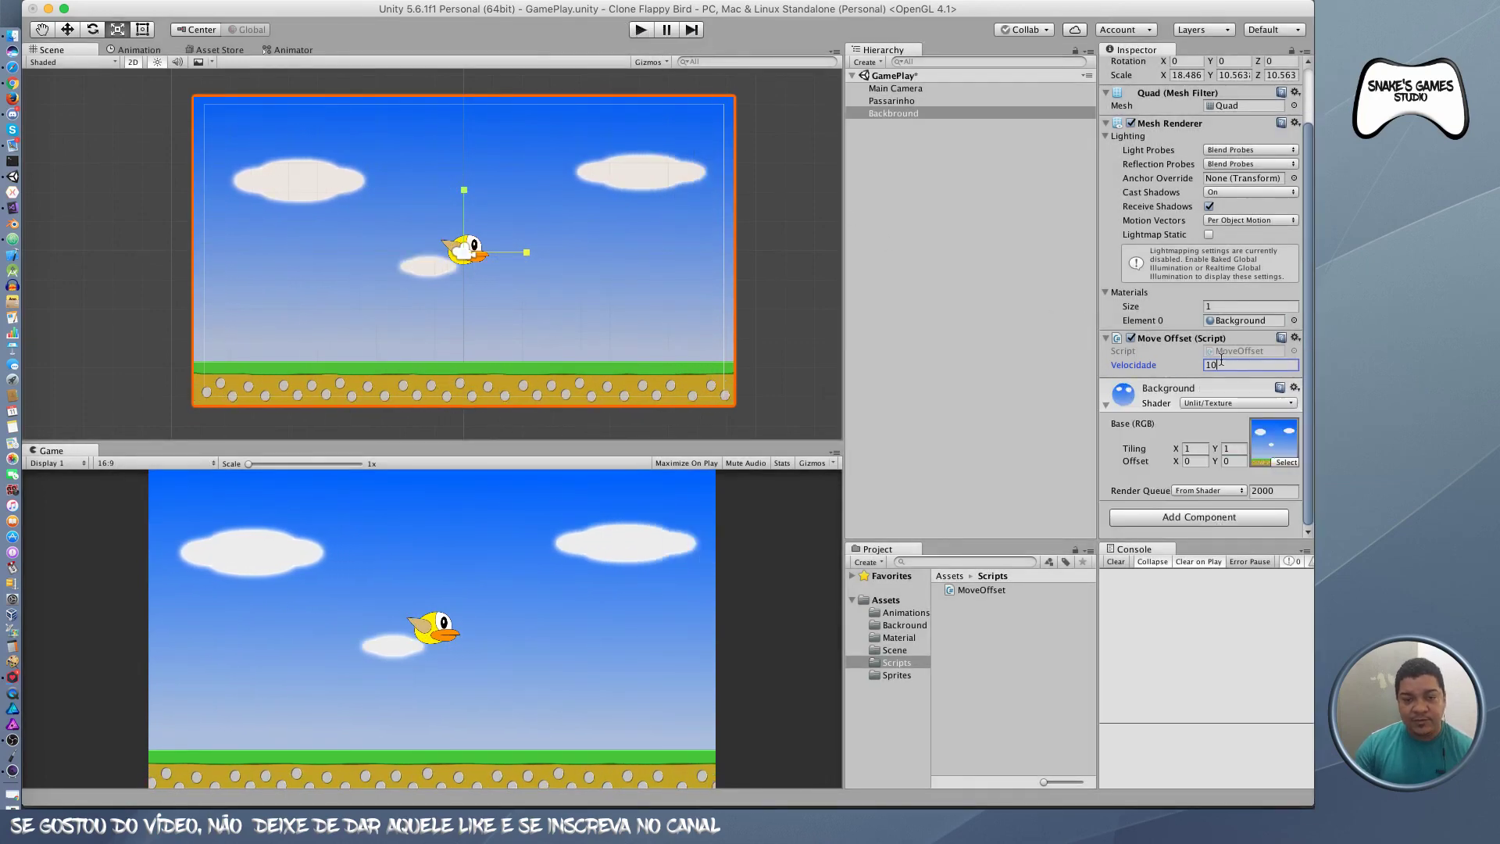
Step: Play-test Backbround's scrolling maximized, then set Velocidade to 7 and run the game again
left_click(1019, 384)
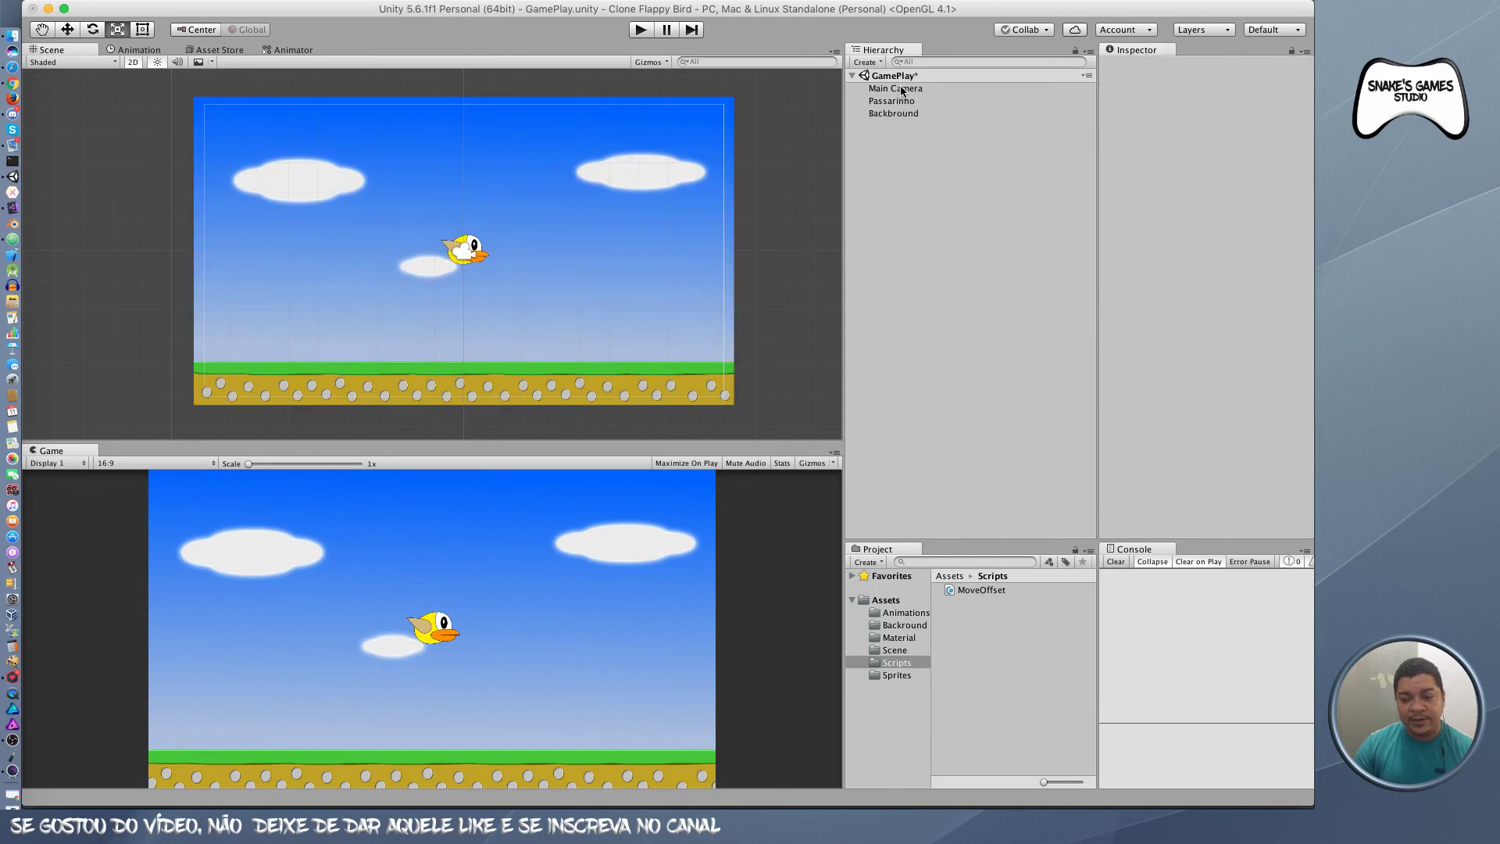
left_click(898, 113)
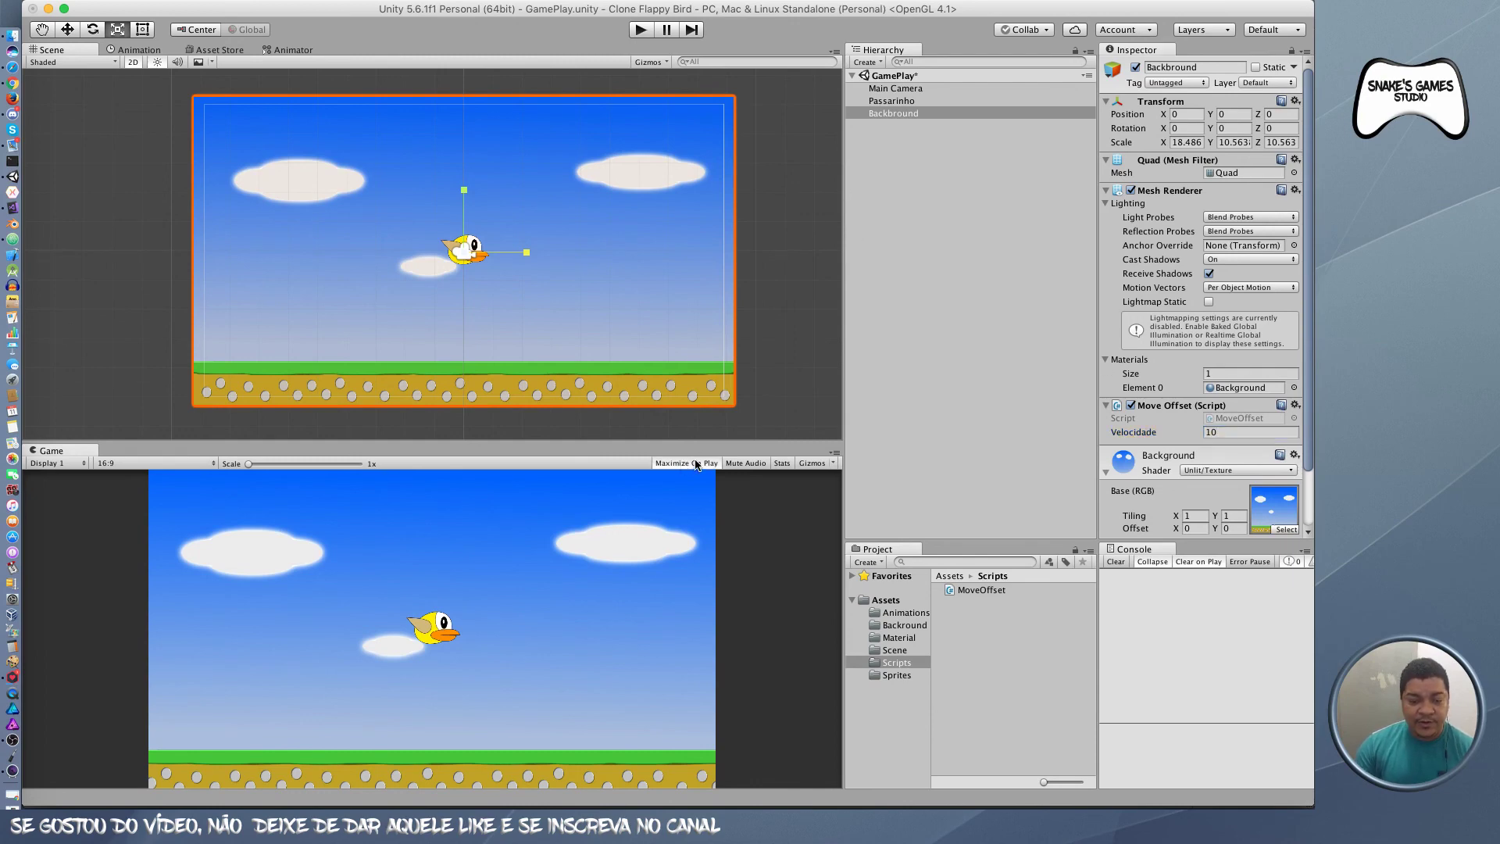
left_click(639, 31)
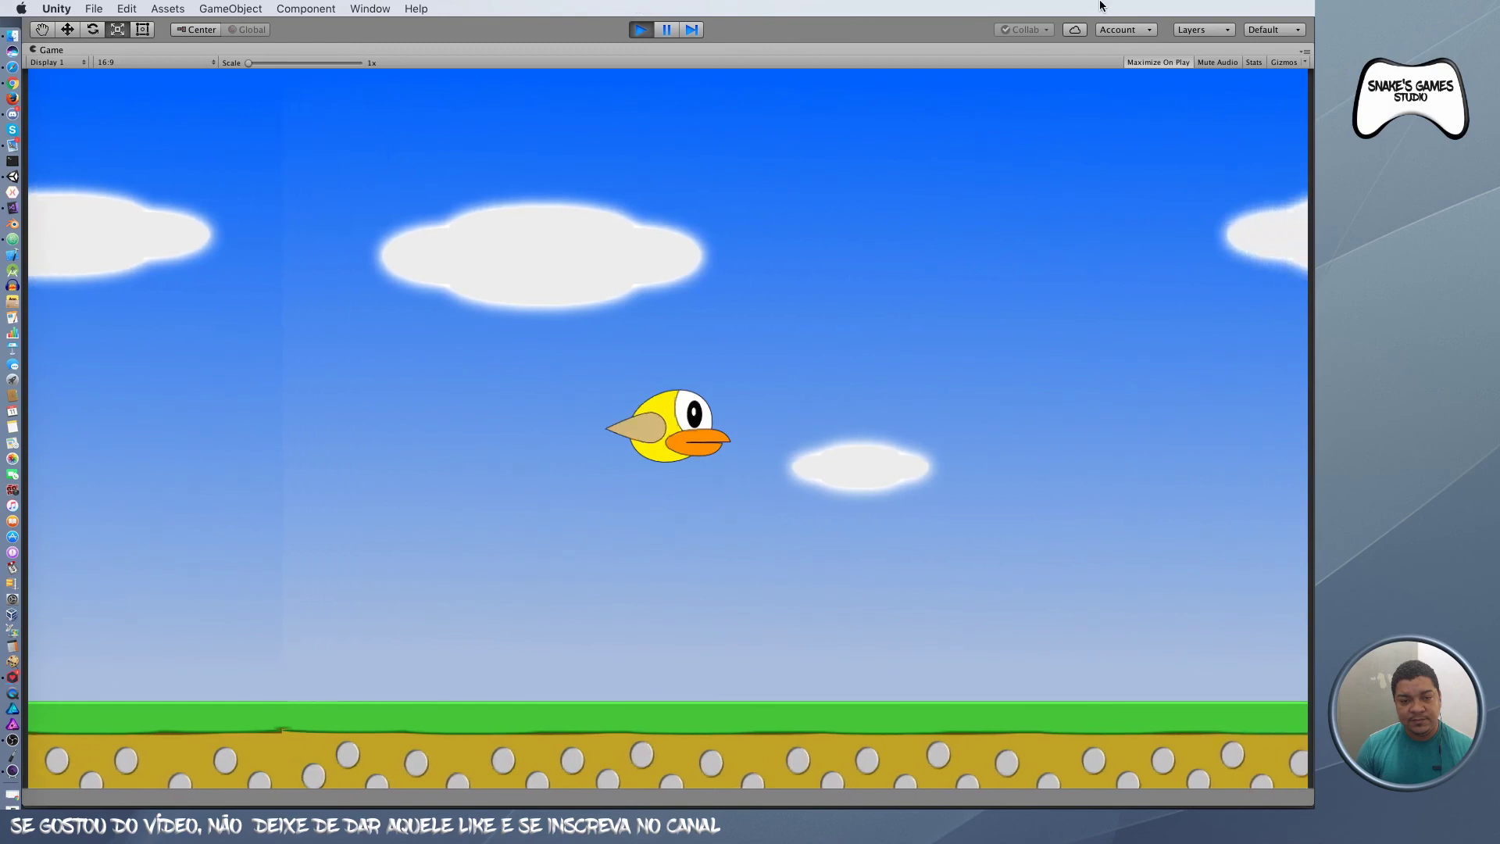
left_click(641, 30)
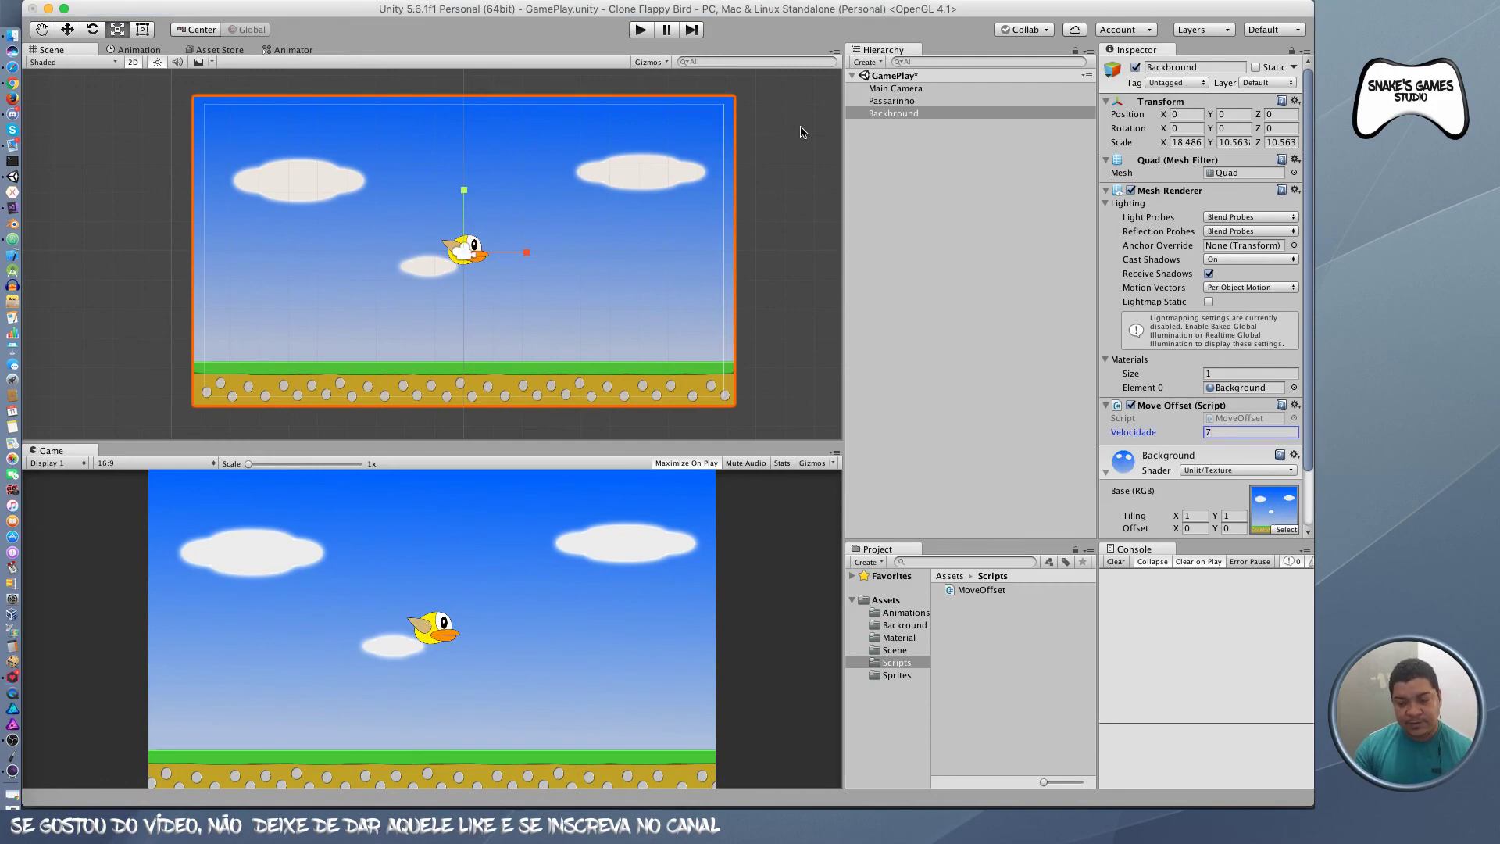
left_click(639, 30)
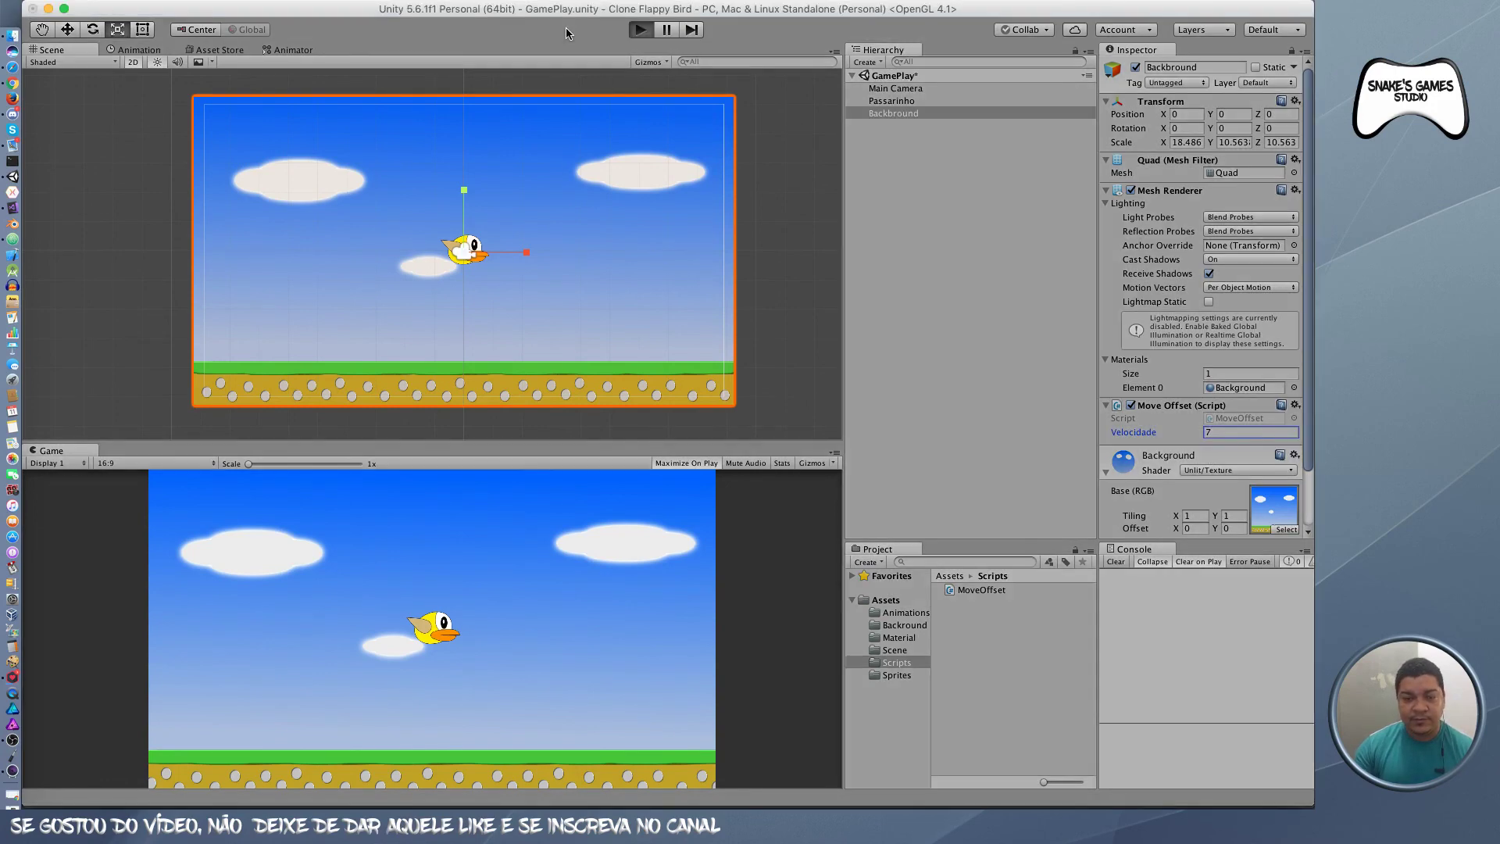